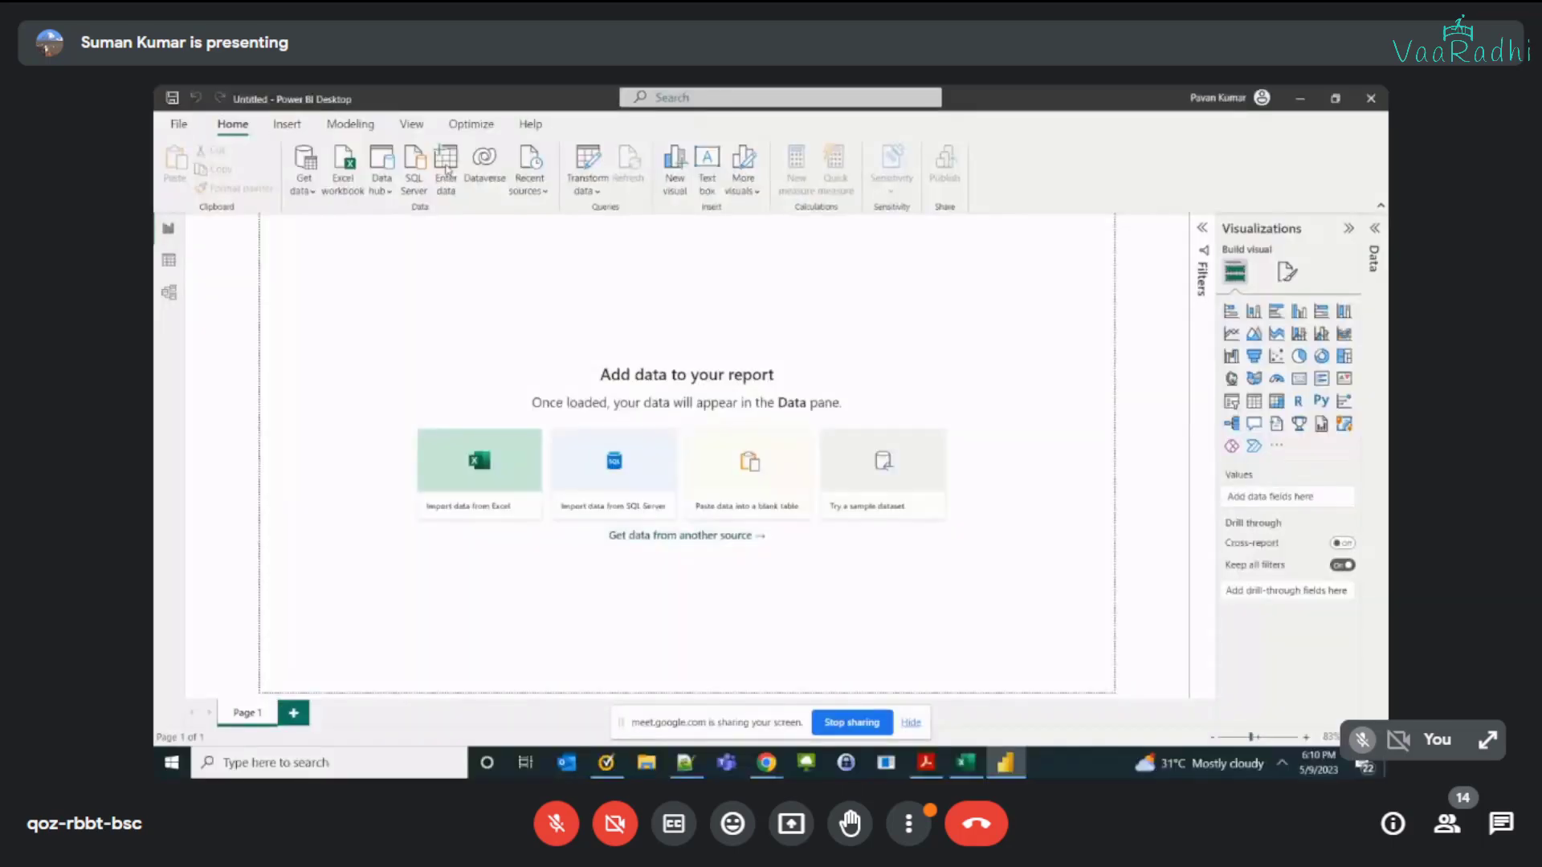
Step: Start a manually entered table and extend it to three columns and two rows
{"action": "left_click", "coordinate": [447, 169]}
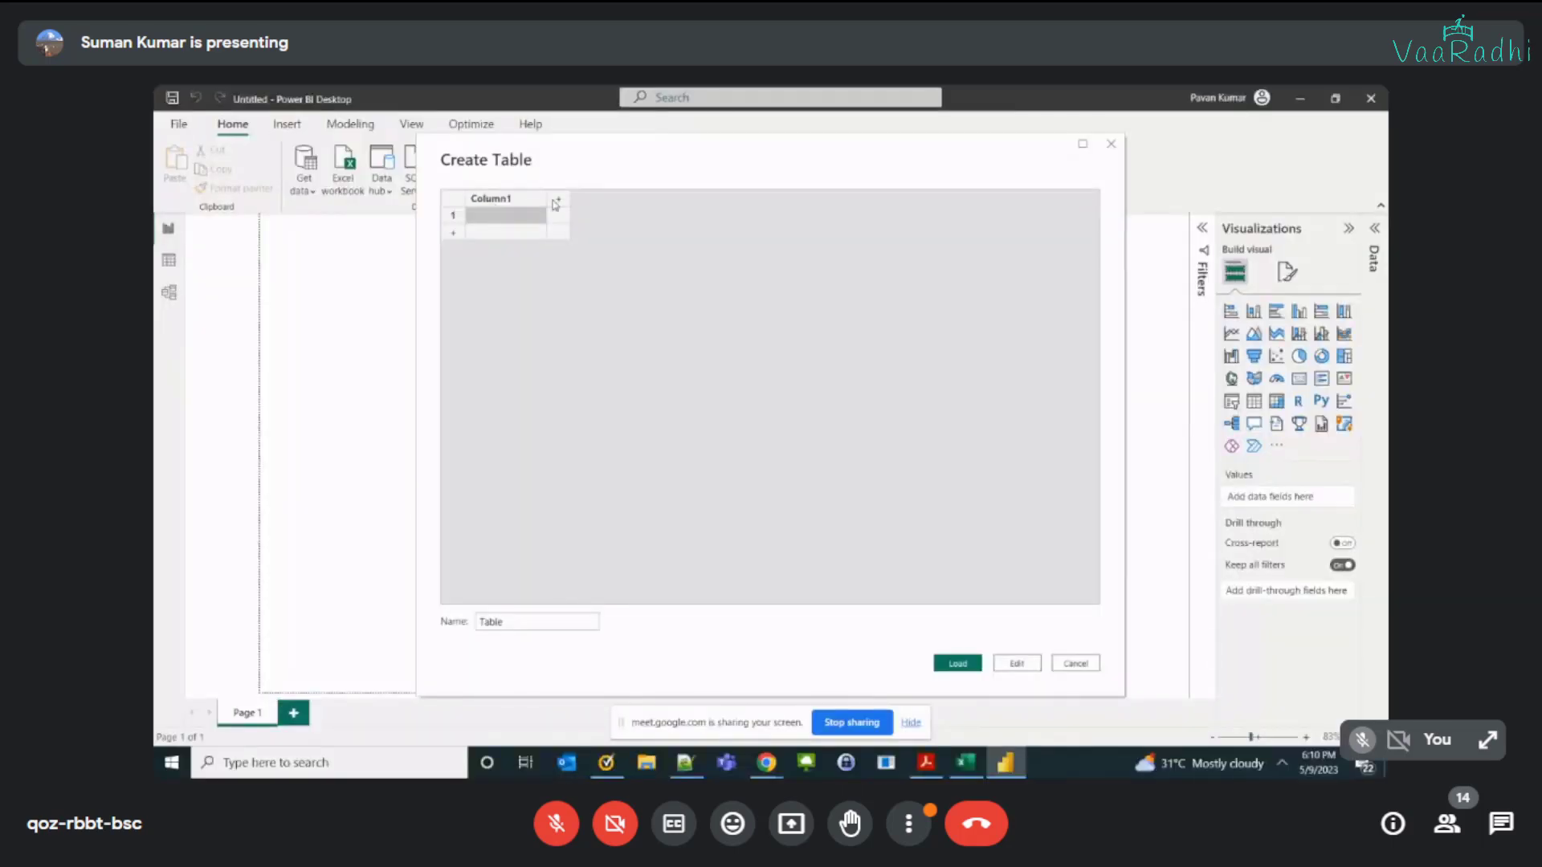
{"action": "left_click", "coordinate": [554, 200]}
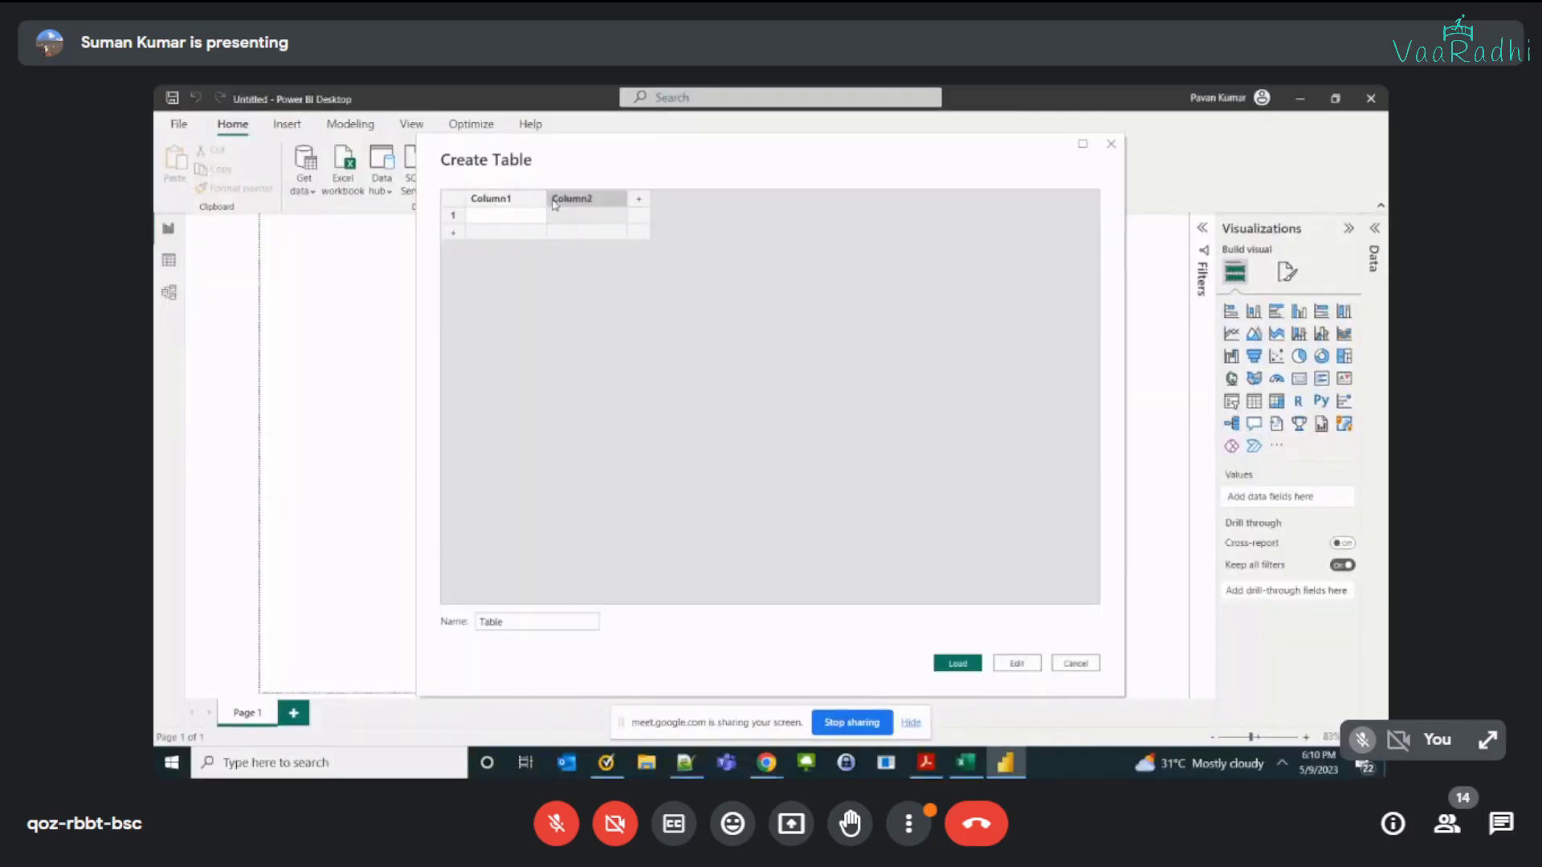
{"action": "left_click", "coordinate": [638, 198]}
{"action": "left_click", "coordinate": [453, 233]}
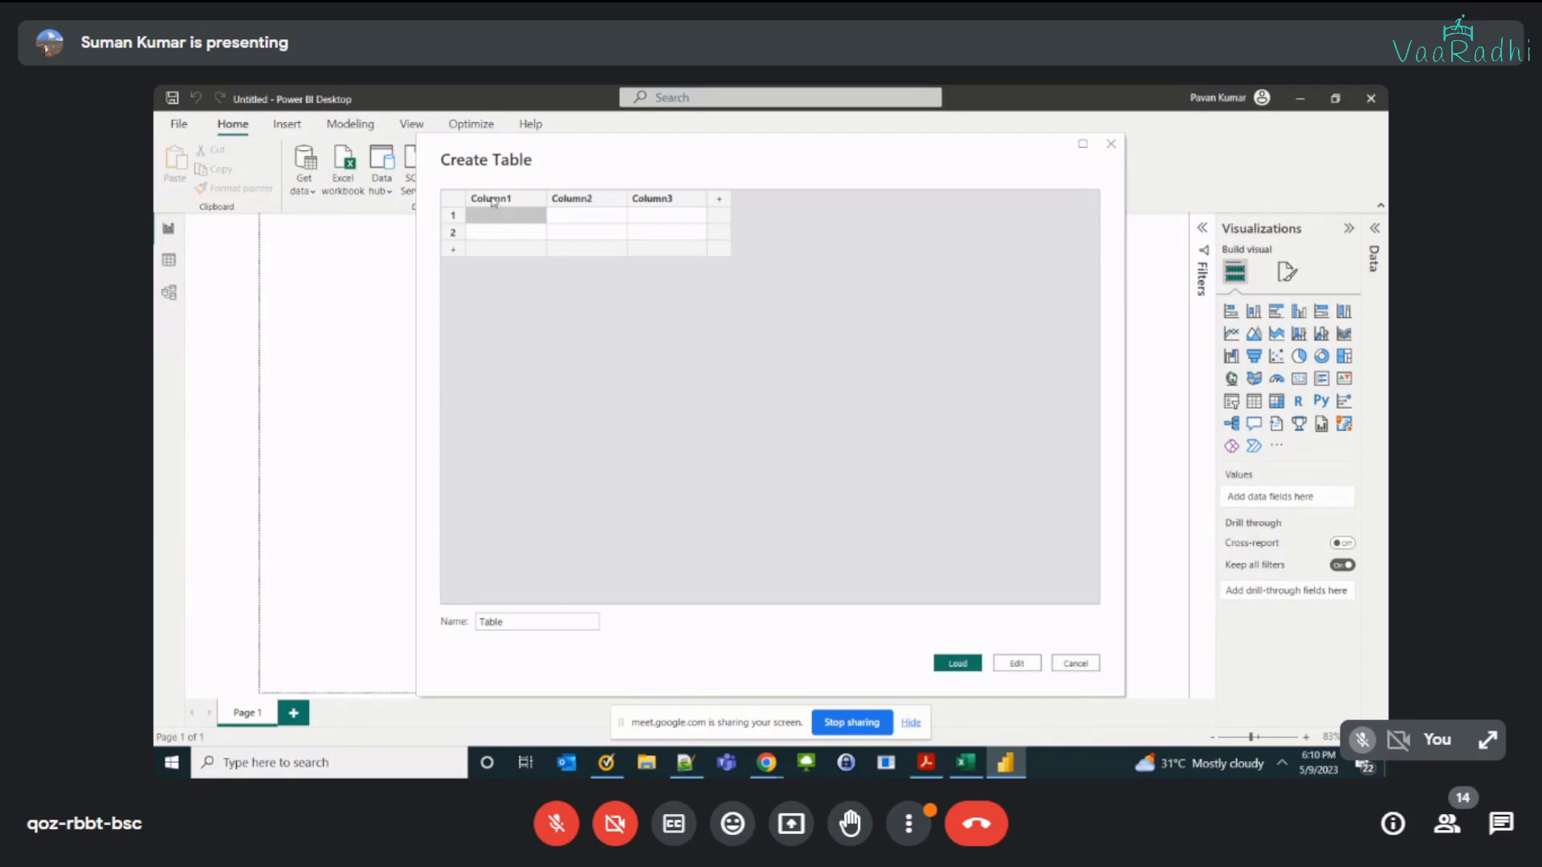
Step: Name the three columns Product, Order Date and Delivered Date
{"action": "double_click", "coordinate": [492, 199]}
{"action": "type", "text": "P"}
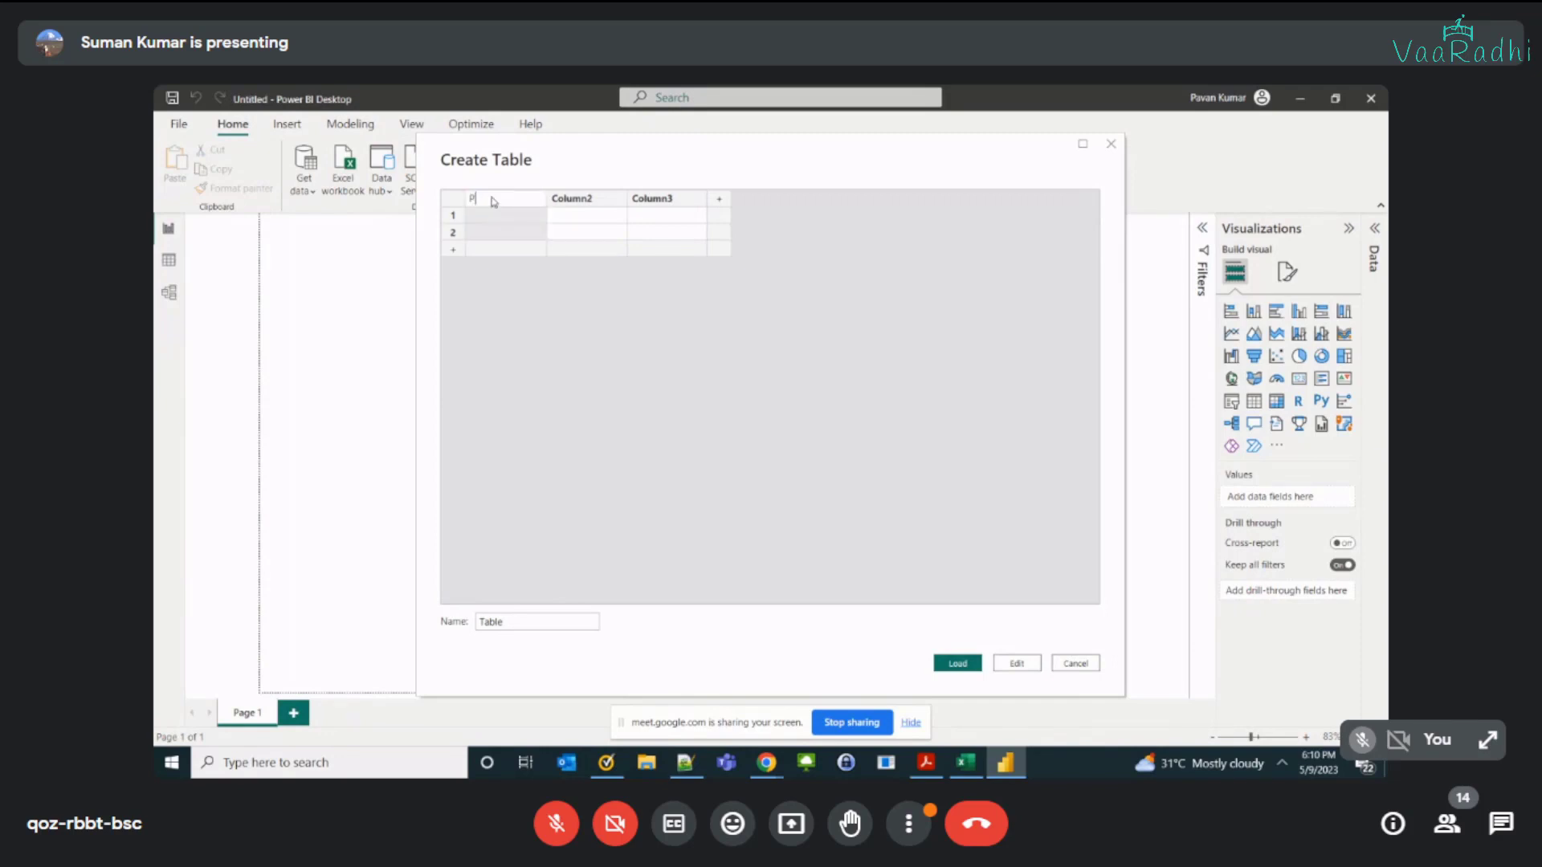
{"action": "type", "text": "re"}
{"action": "key", "text": "BackSpace"}
{"action": "type", "text": "oduct"}
{"action": "key", "text": "Tab"}
{"action": "type", "text": "Order"}
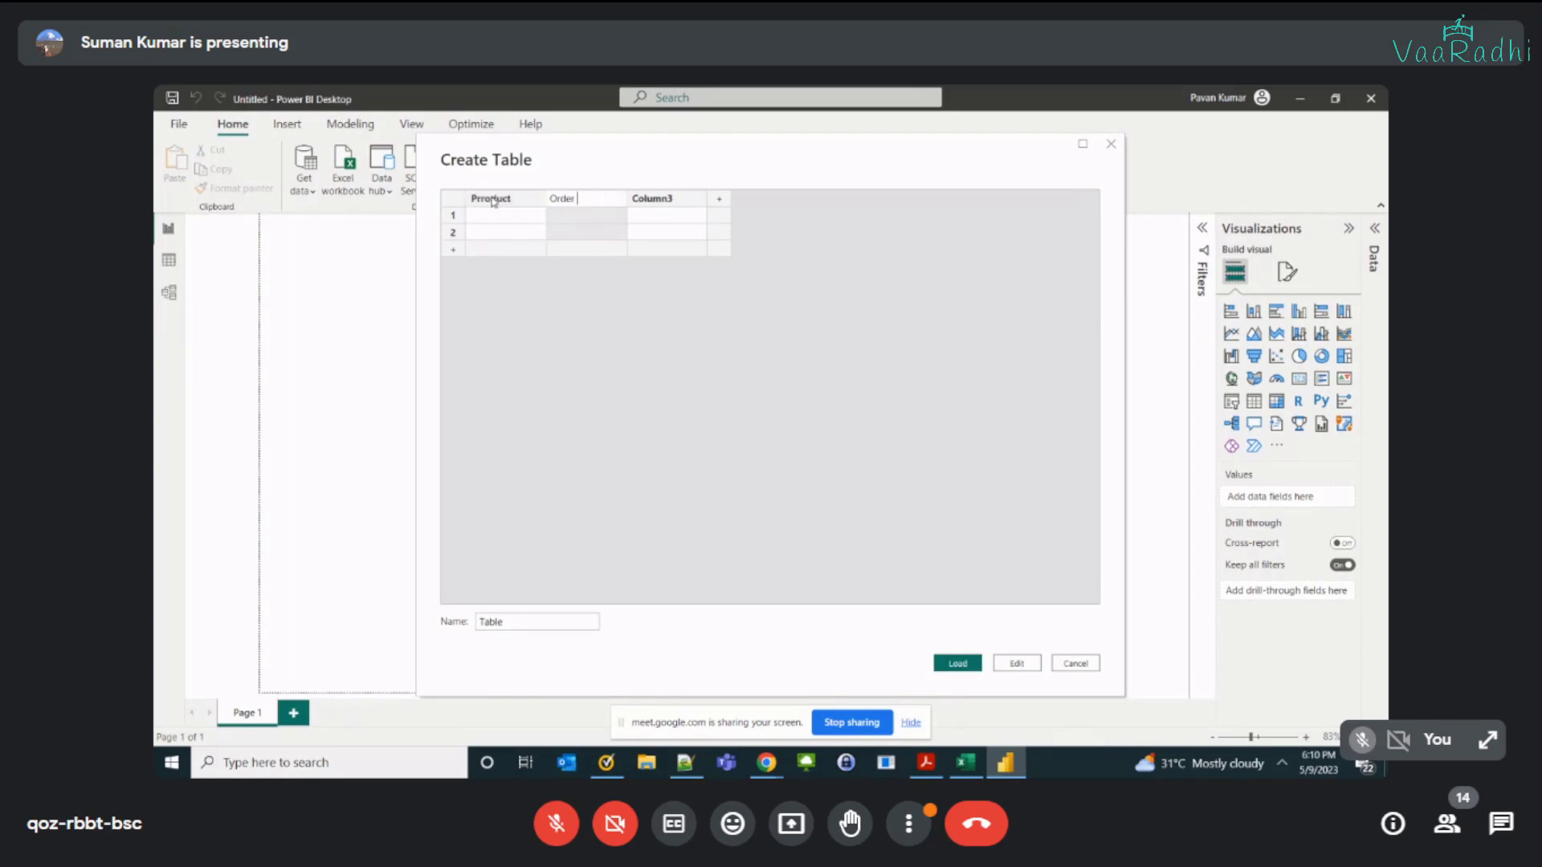
{"action": "type", "text": " Dat"}
{"action": "type", "text": "e"}
{"action": "key", "text": "Tab"}
{"action": "type", "text": "Delivered Date"}
{"action": "key", "text": "Return"}
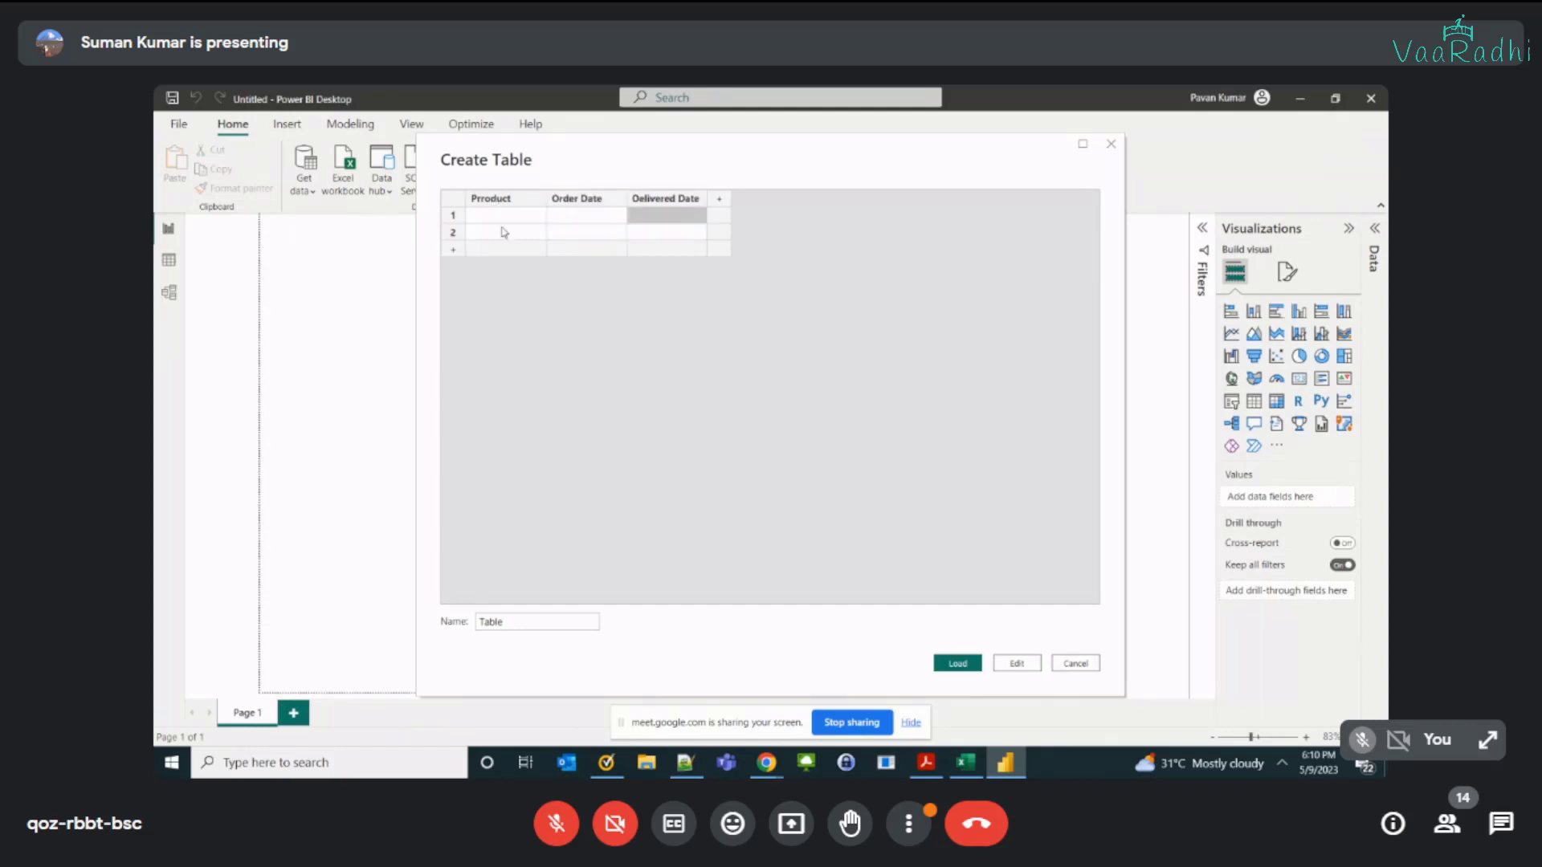
Step: Fill the Product column with Mobile, Book, Accessories and Bat in rows 1 to 4
{"action": "left_click", "coordinate": [503, 218]}
{"action": "left_click", "coordinate": [503, 218]}
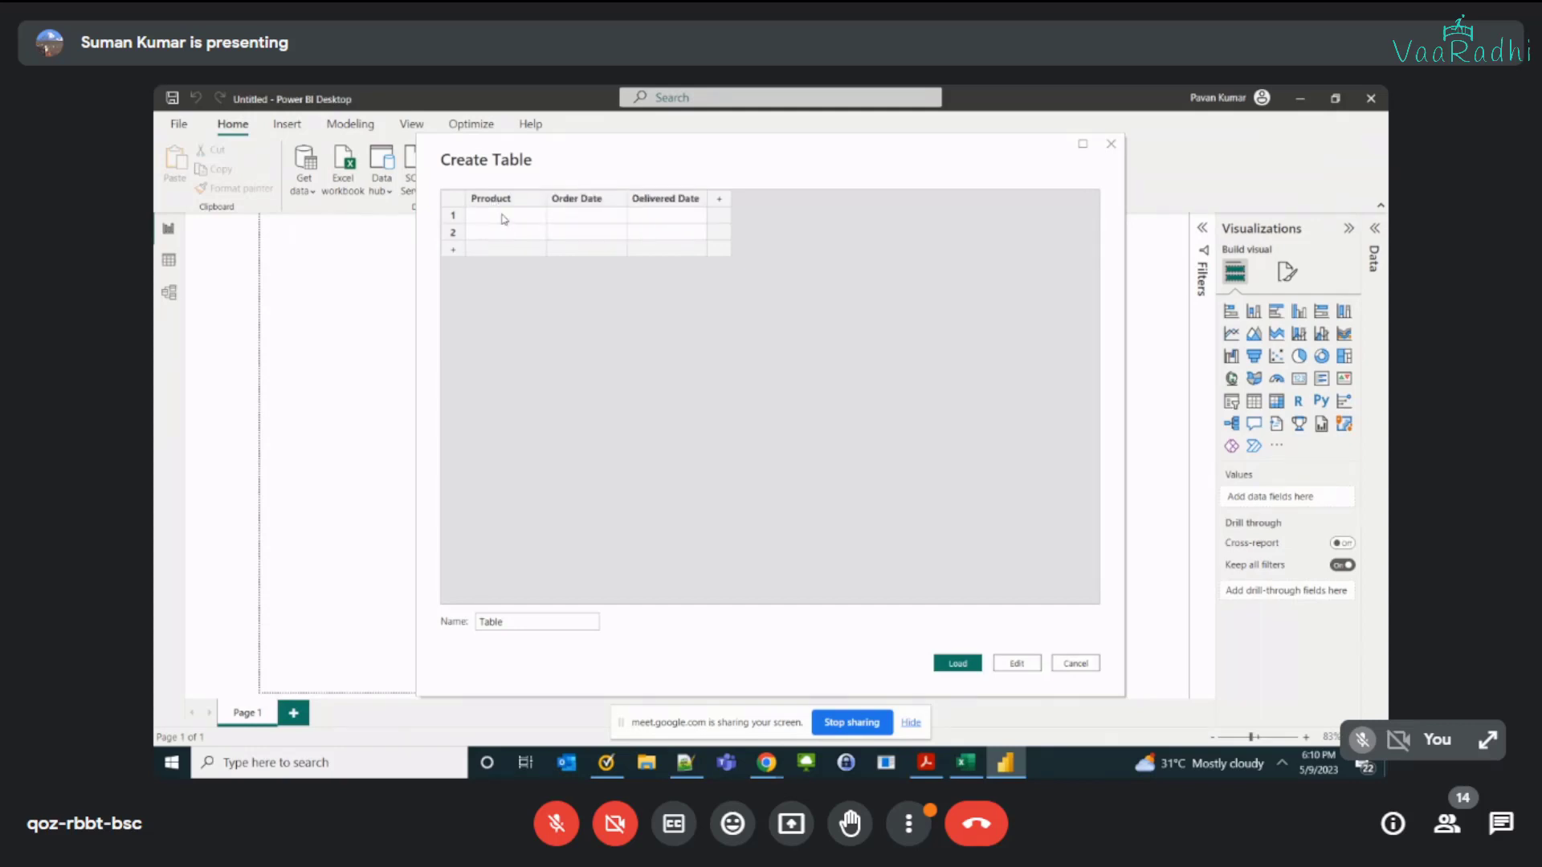
{"action": "type", "text": "Mobile"}
{"action": "key", "text": "Return"}
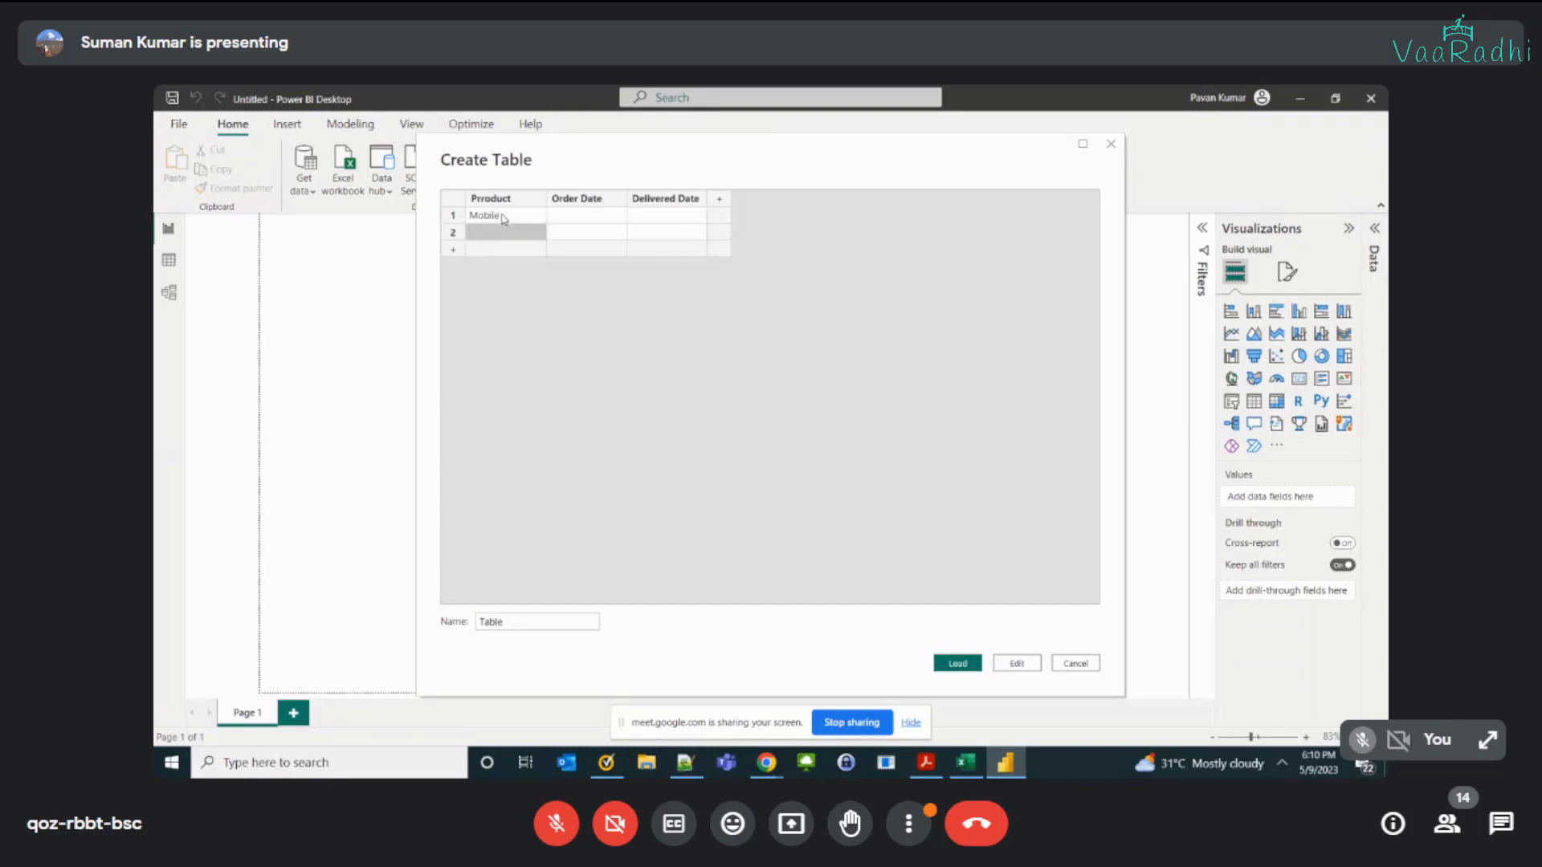
{"action": "type", "text": "Book"}
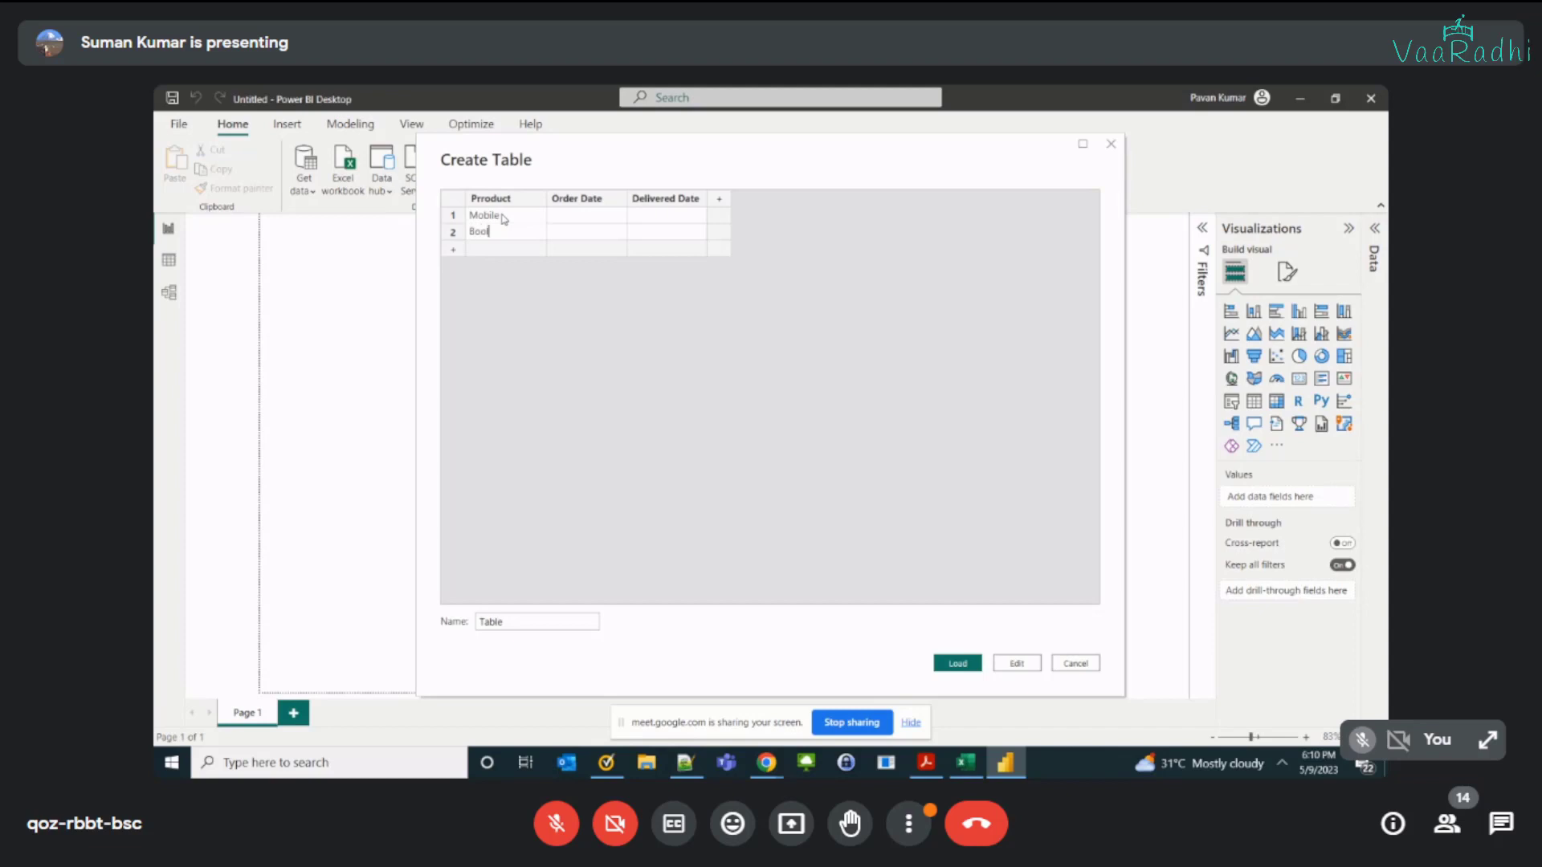
{"action": "key", "text": "Return"}
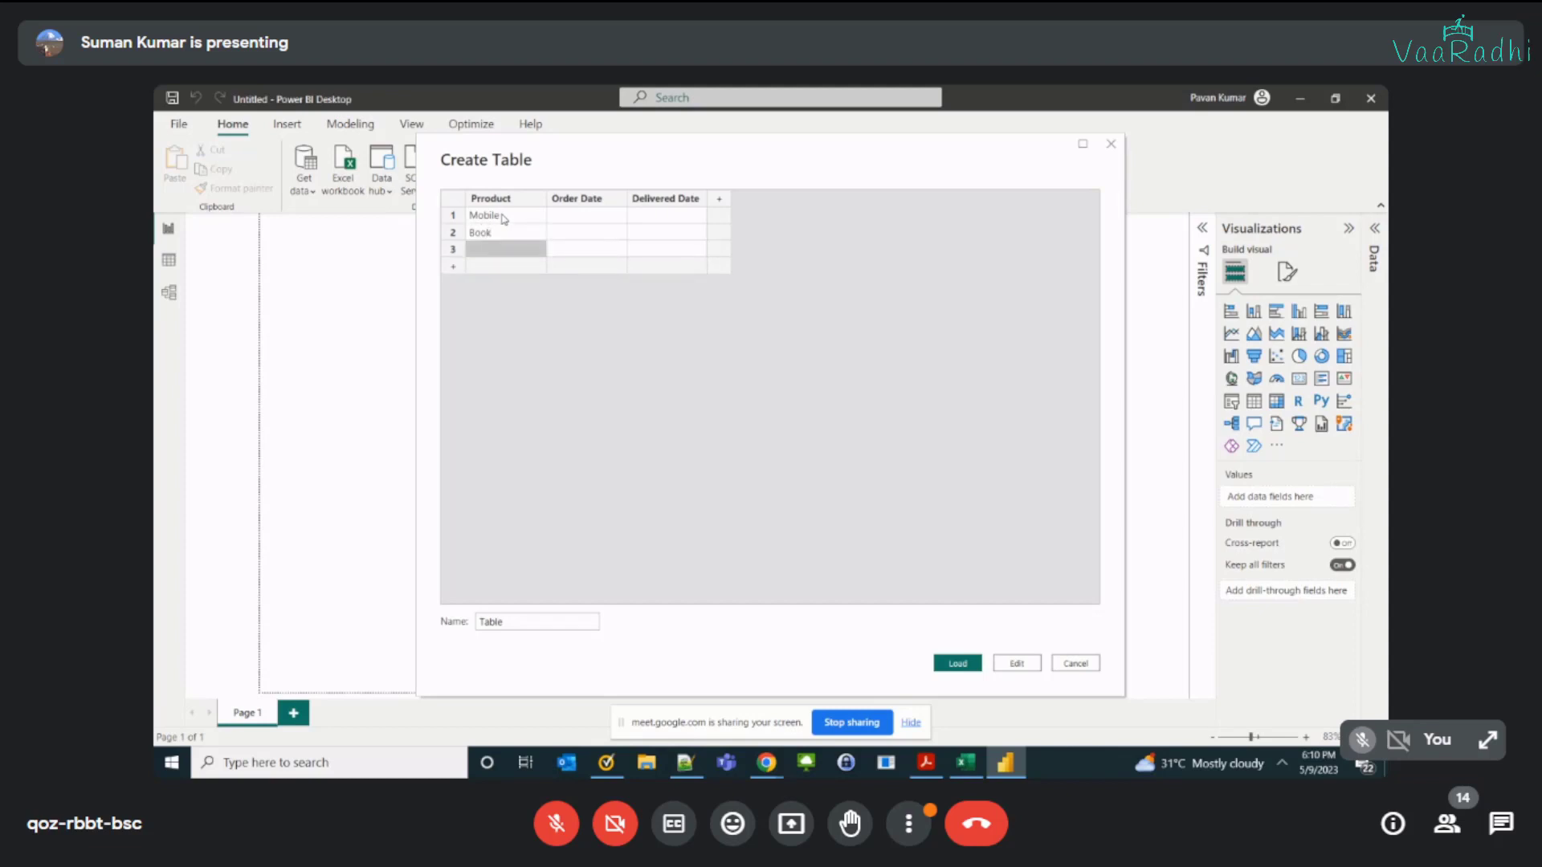
{"action": "type", "text": "Accessories"}
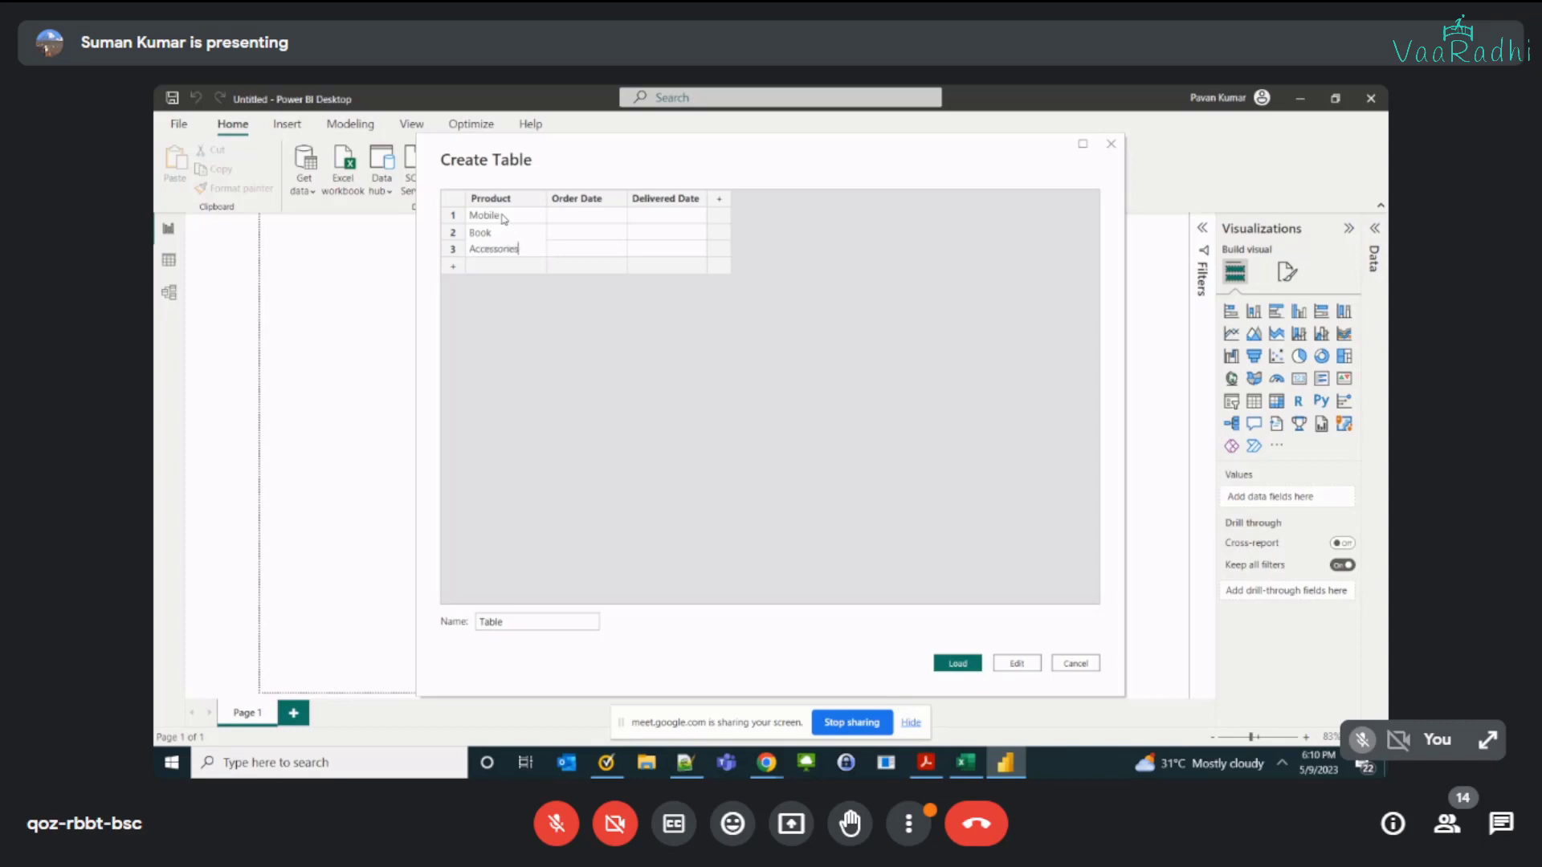
{"action": "key", "text": "Return"}
{"action": "type", "text": "Bat"}
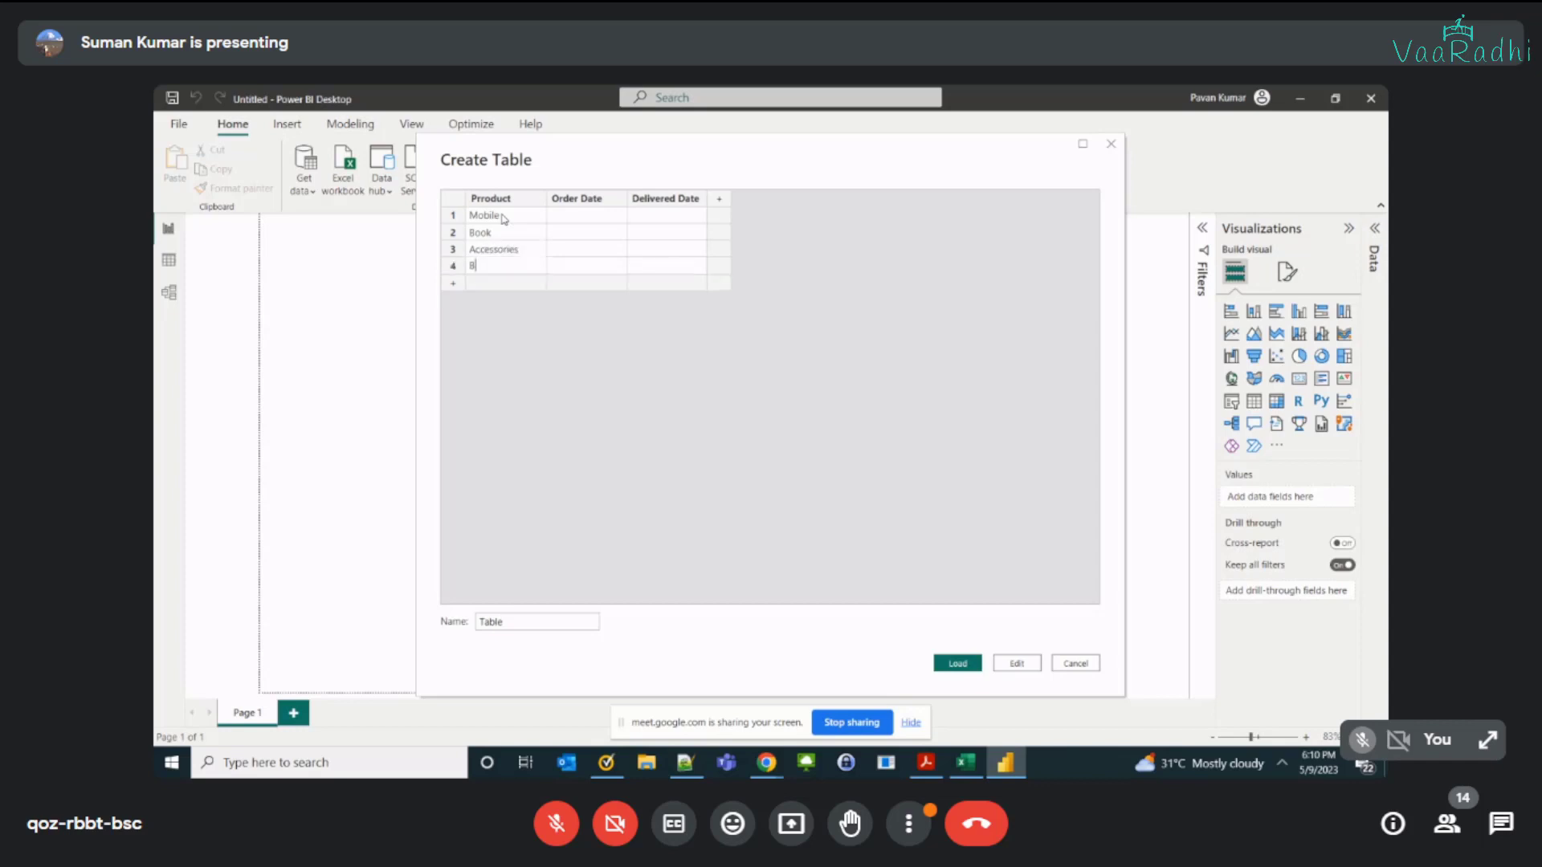
{"action": "key", "text": "Tab"}
{"action": "left_click", "coordinate": [601, 222]}
{"action": "key", "text": "Down"}
{"action": "key", "text": "Down"}
{"action": "key", "text": "Down"}
{"action": "type", "text": "-"}
{"action": "key", "text": "Tab"}
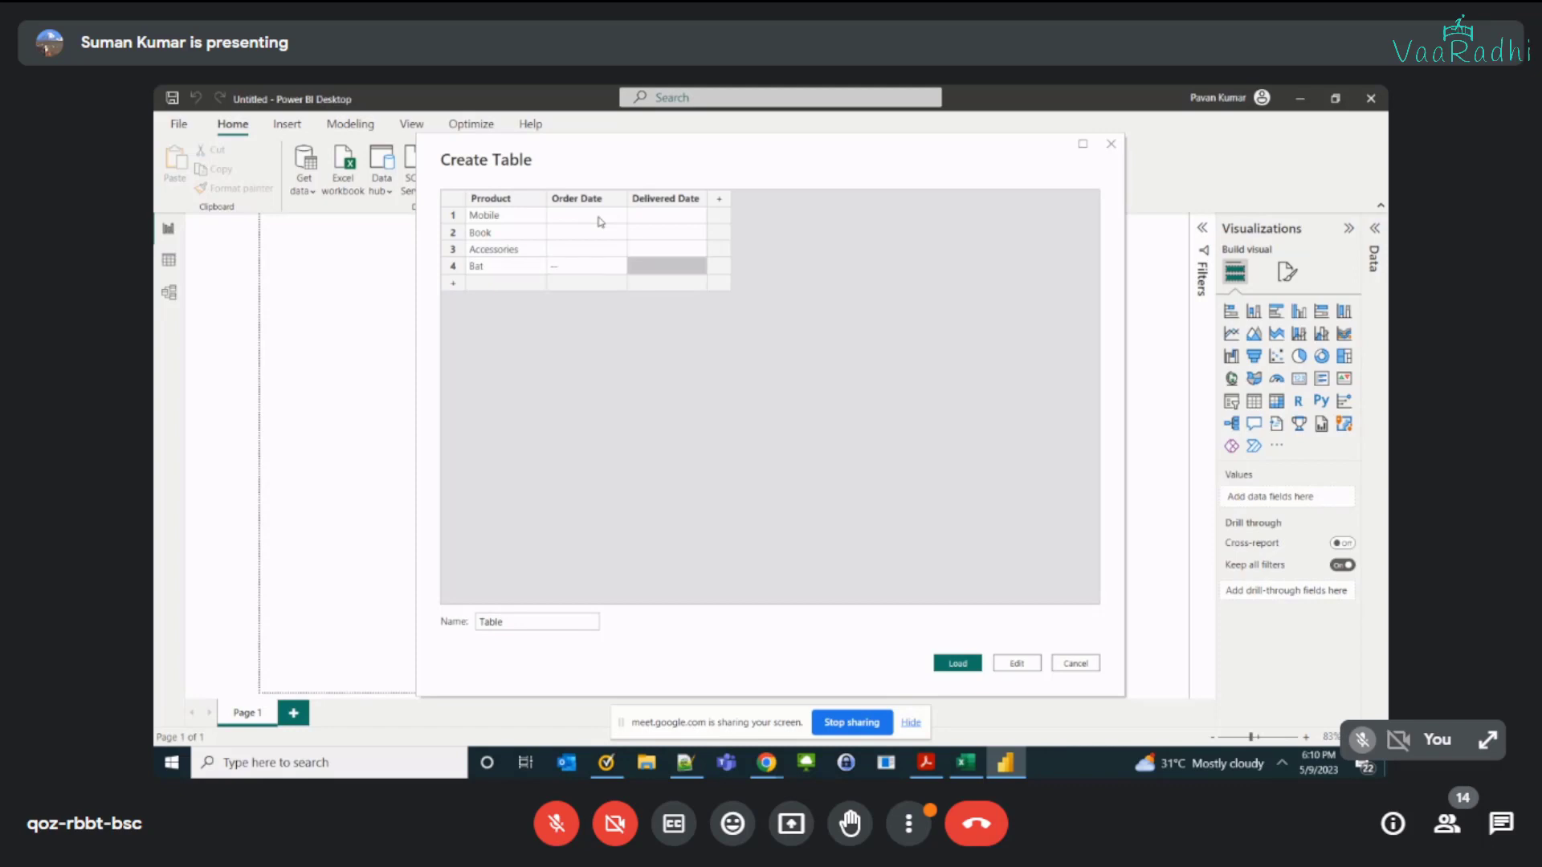
Step: Enter order date 2023-01-06 and delivered date 2023-01-15 for Mobile
{"action": "left_click", "coordinate": [601, 222]}
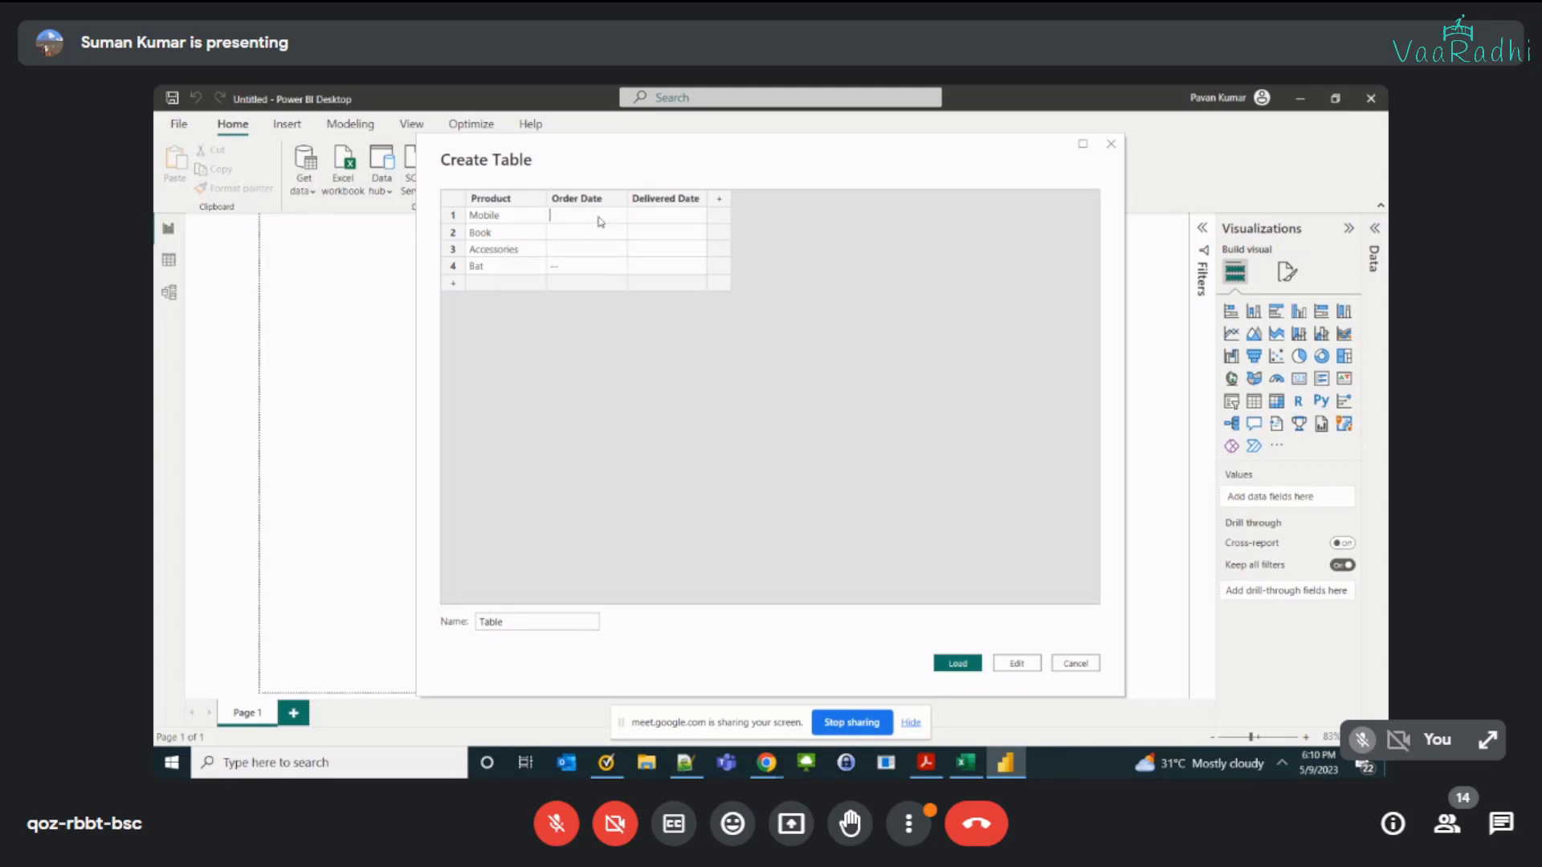
{"action": "type", "text": "2023-"}
{"action": "type", "text": "01"}
{"action": "type", "text": "-0"}
{"action": "type", "text": "6"}
{"action": "type", "text": "2023-"}
{"action": "type", "text": "01-15"}
{"action": "key", "text": "Return"}
Step: Enter order date 2023-02-01 and delivered date 2023-02-28 for Book
{"action": "key", "text": "Left"}
{"action": "type", "text": "2023-02-01"}
{"action": "key", "text": "Tab"}
{"action": "type", "text": "20239*"}
{"action": "type", "text": "-"}
{"action": "type", "text": "02"}
{"action": "type", "text": "-28"}
{"action": "key", "text": "Return"}
Step: Enter order date 2023-03-01 and delivered date 2023-03-05 for Accessories
{"action": "key", "text": "shift+Tab"}
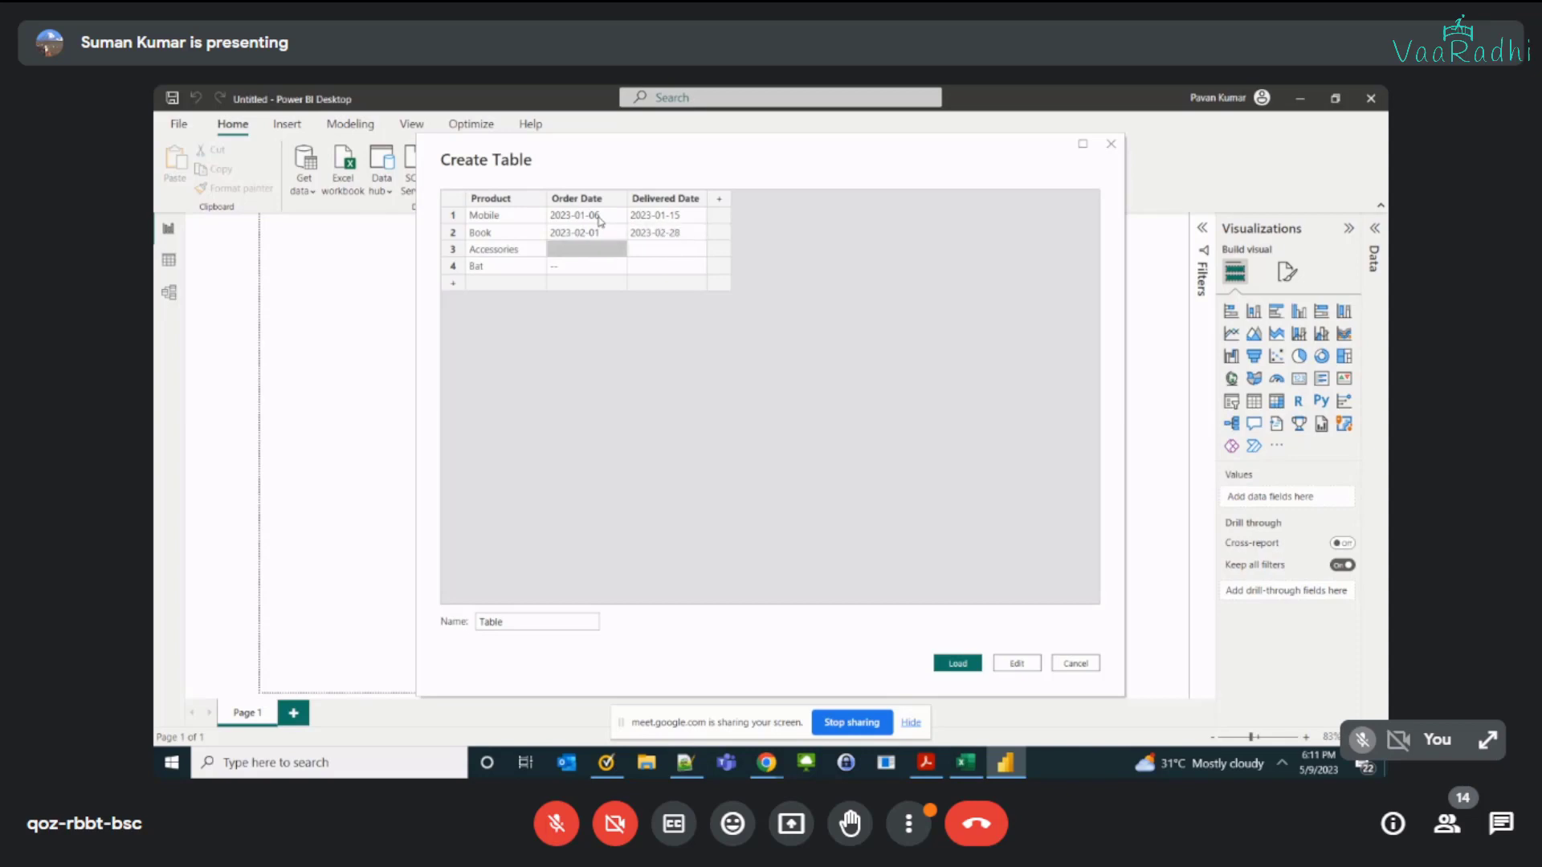
{"action": "type", "text": "2023-0"}
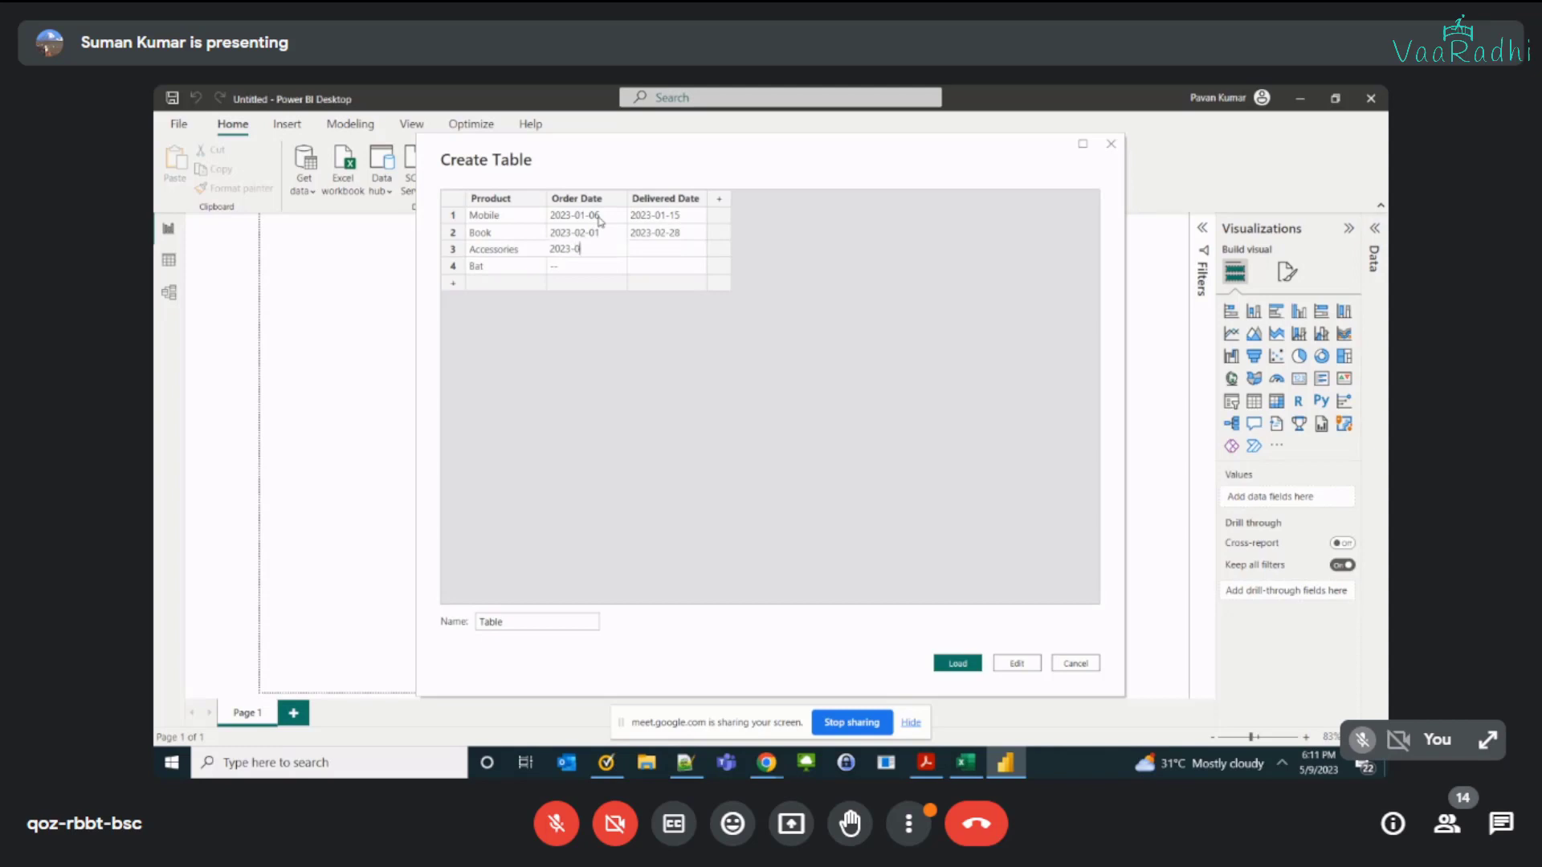
{"action": "type", "text": "3-0"}
{"action": "type", "text": "1"}
{"action": "key", "text": "Tab"}
{"action": "type", "text": "2023-03-05"}
{"action": "key", "text": "Return"}
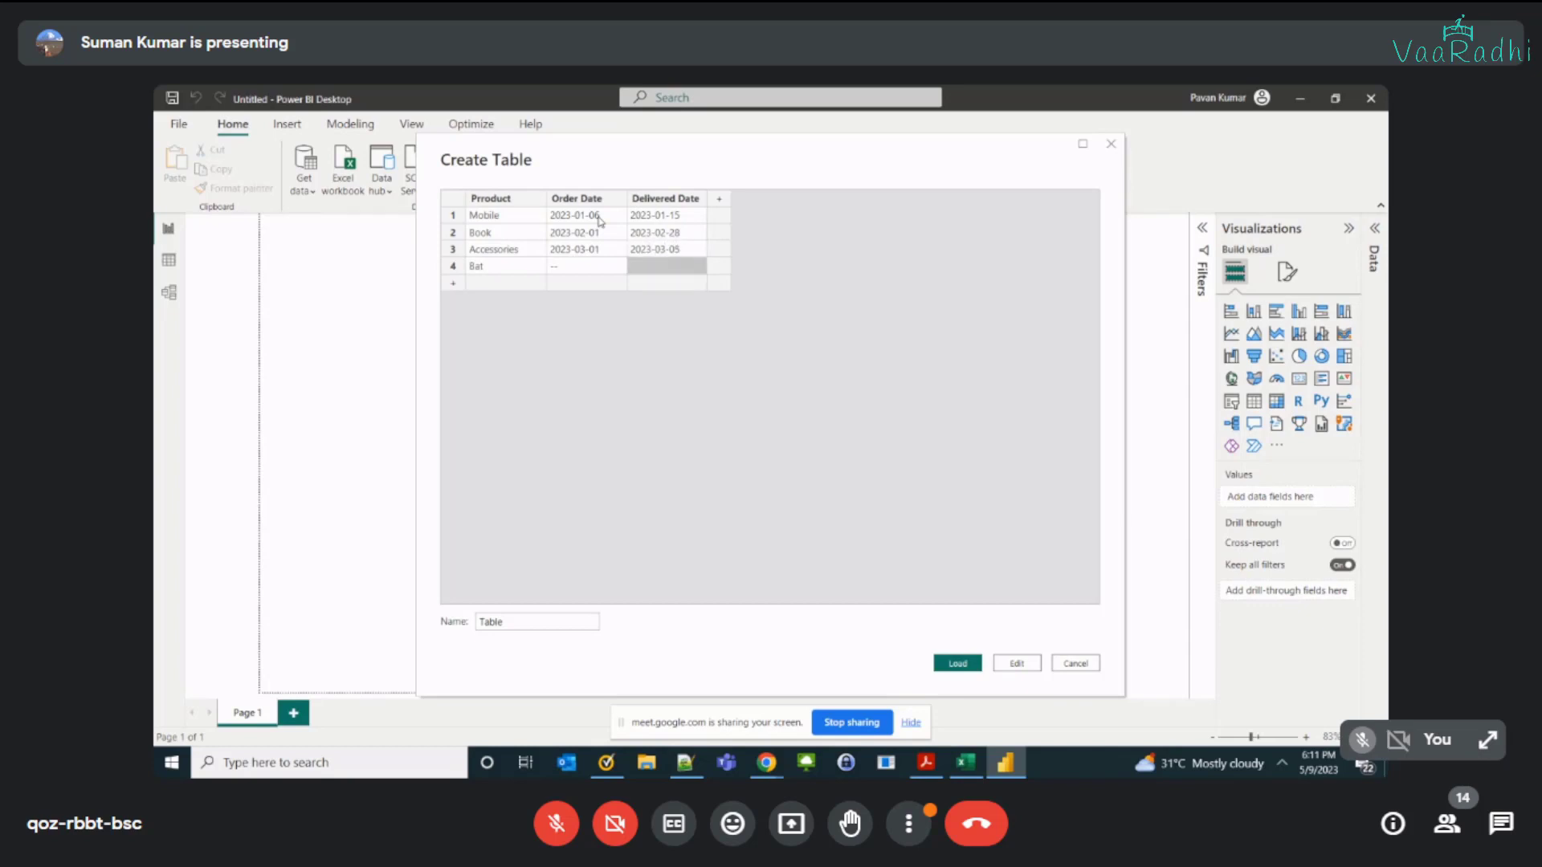
Step: Enter order date 2023-04-05 and delivered date 2023-04-08 for Bat
{"action": "key", "text": "Left"}
{"action": "type", "text": "2023-04-05"}
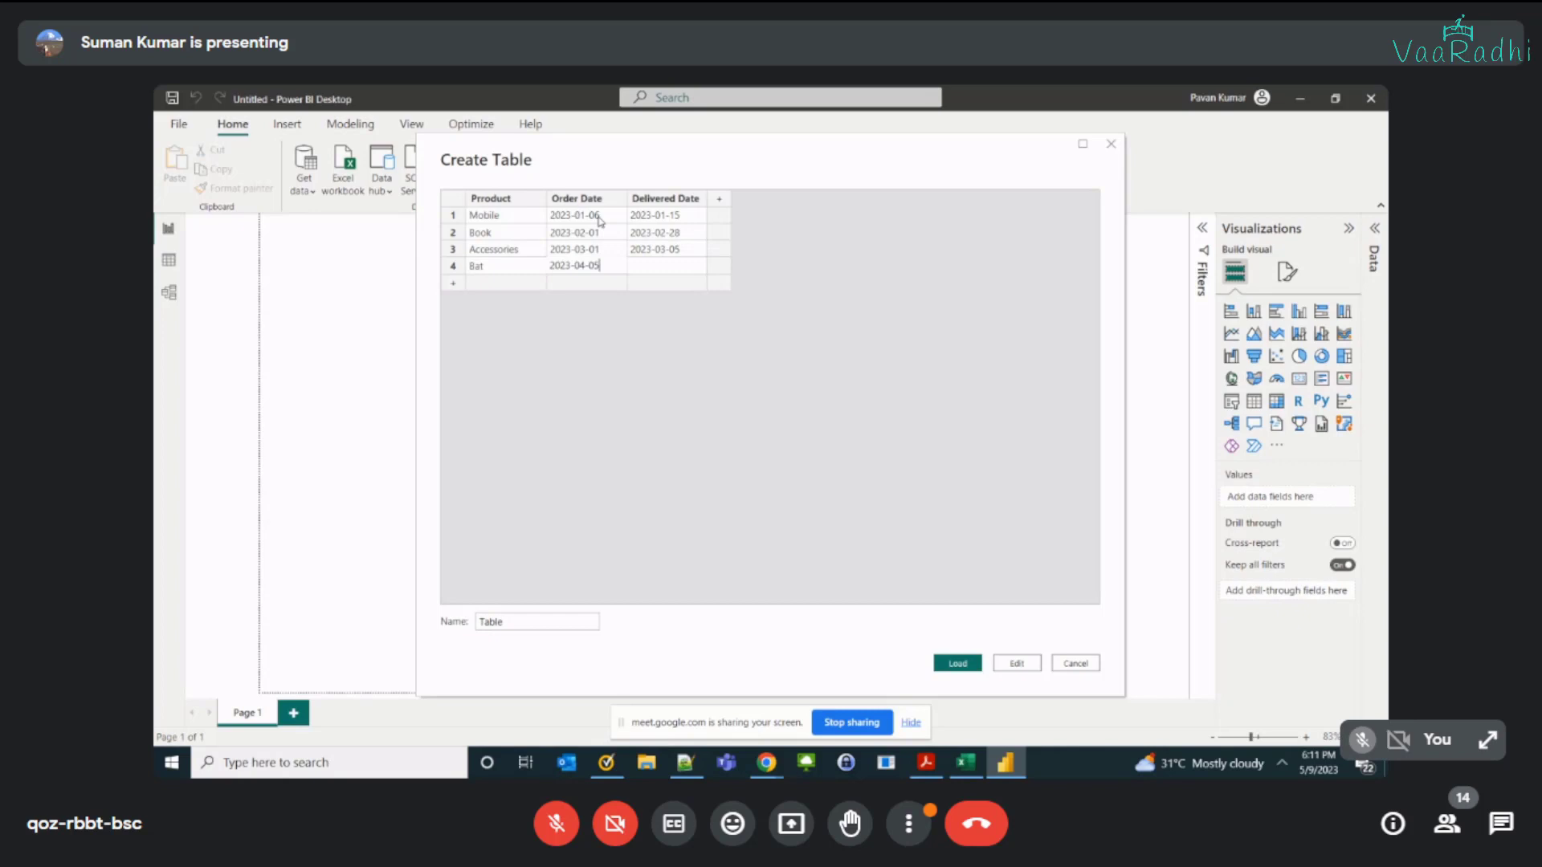
{"action": "key", "text": "Tab"}
{"action": "type", "text": "200"}
{"action": "key", "text": "BackSpace"}
{"action": "type", "text": "23-04-08"}
{"action": "key", "text": "Return"}
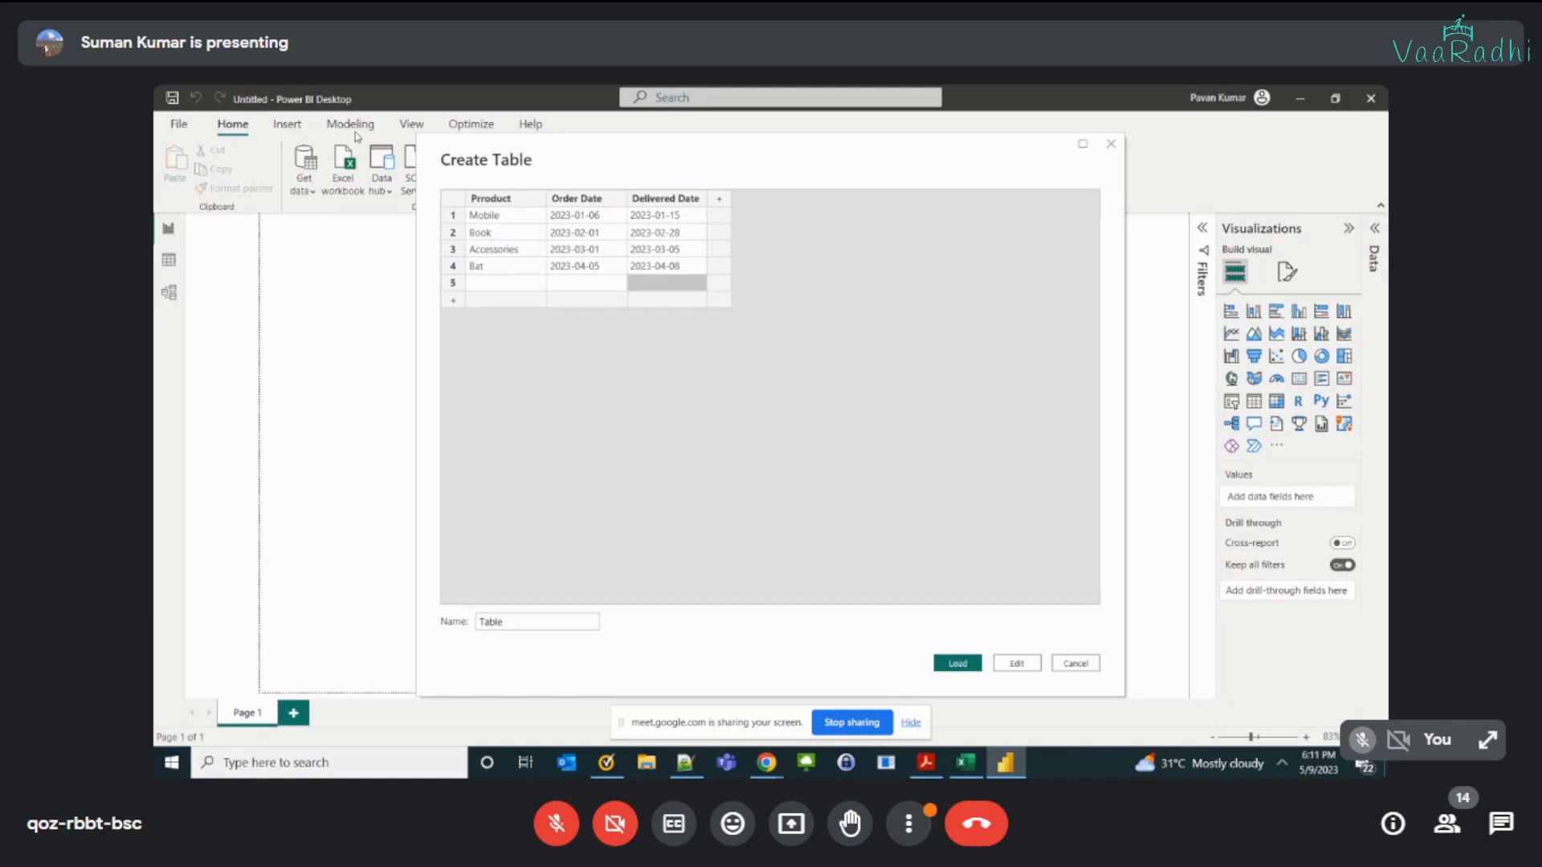
Step: Delete the empty fifth row and load the table into the report
{"action": "left_click", "coordinate": [453, 283]}
{"action": "right_click", "coordinate": [452, 282]}
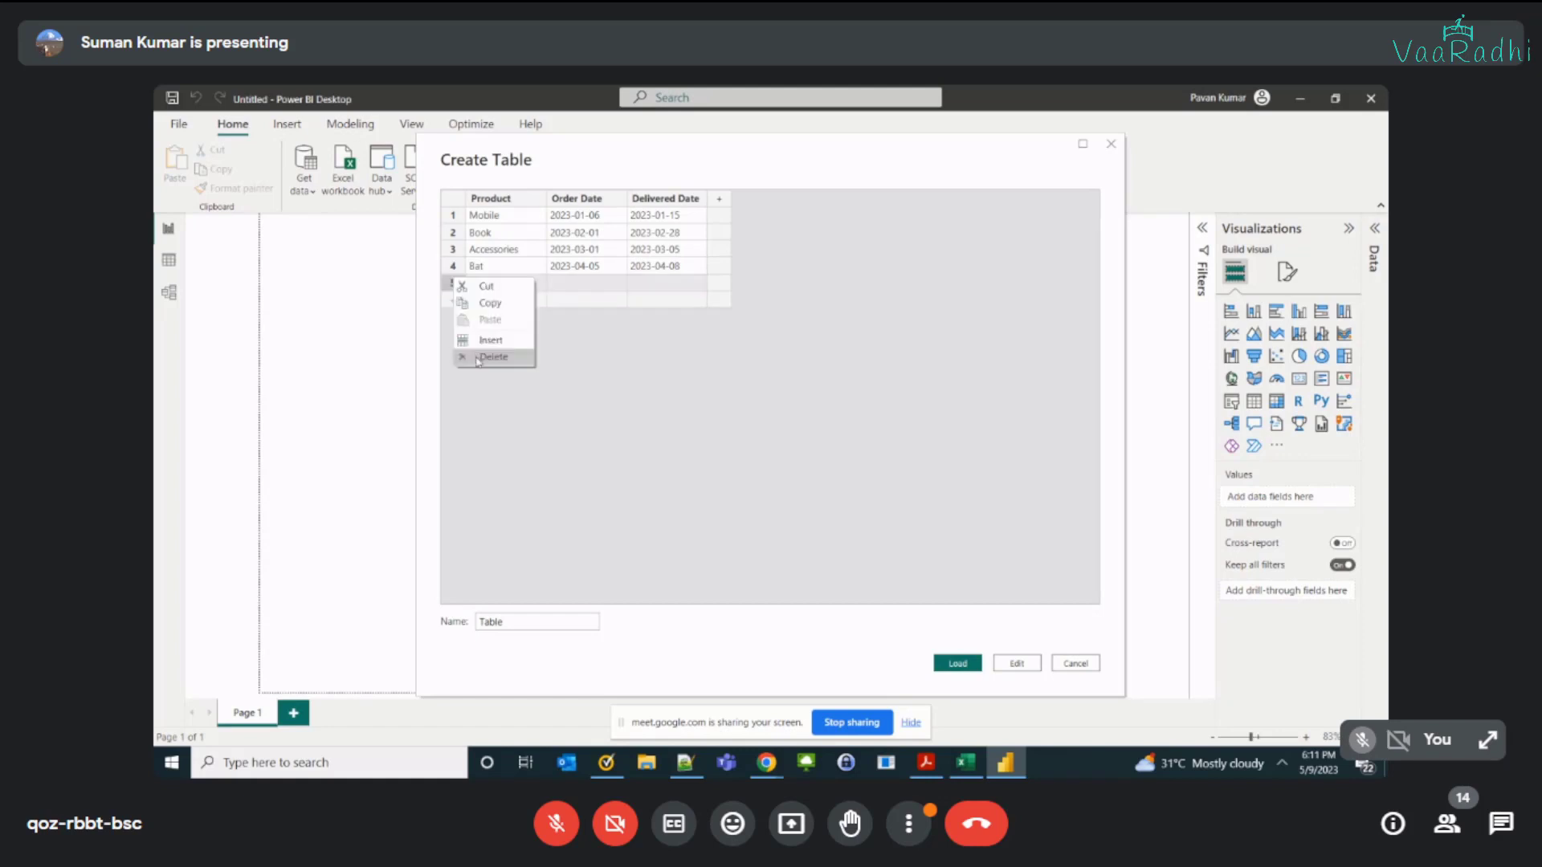
{"action": "left_click", "coordinate": [479, 358]}
{"action": "left_click", "coordinate": [959, 665]}
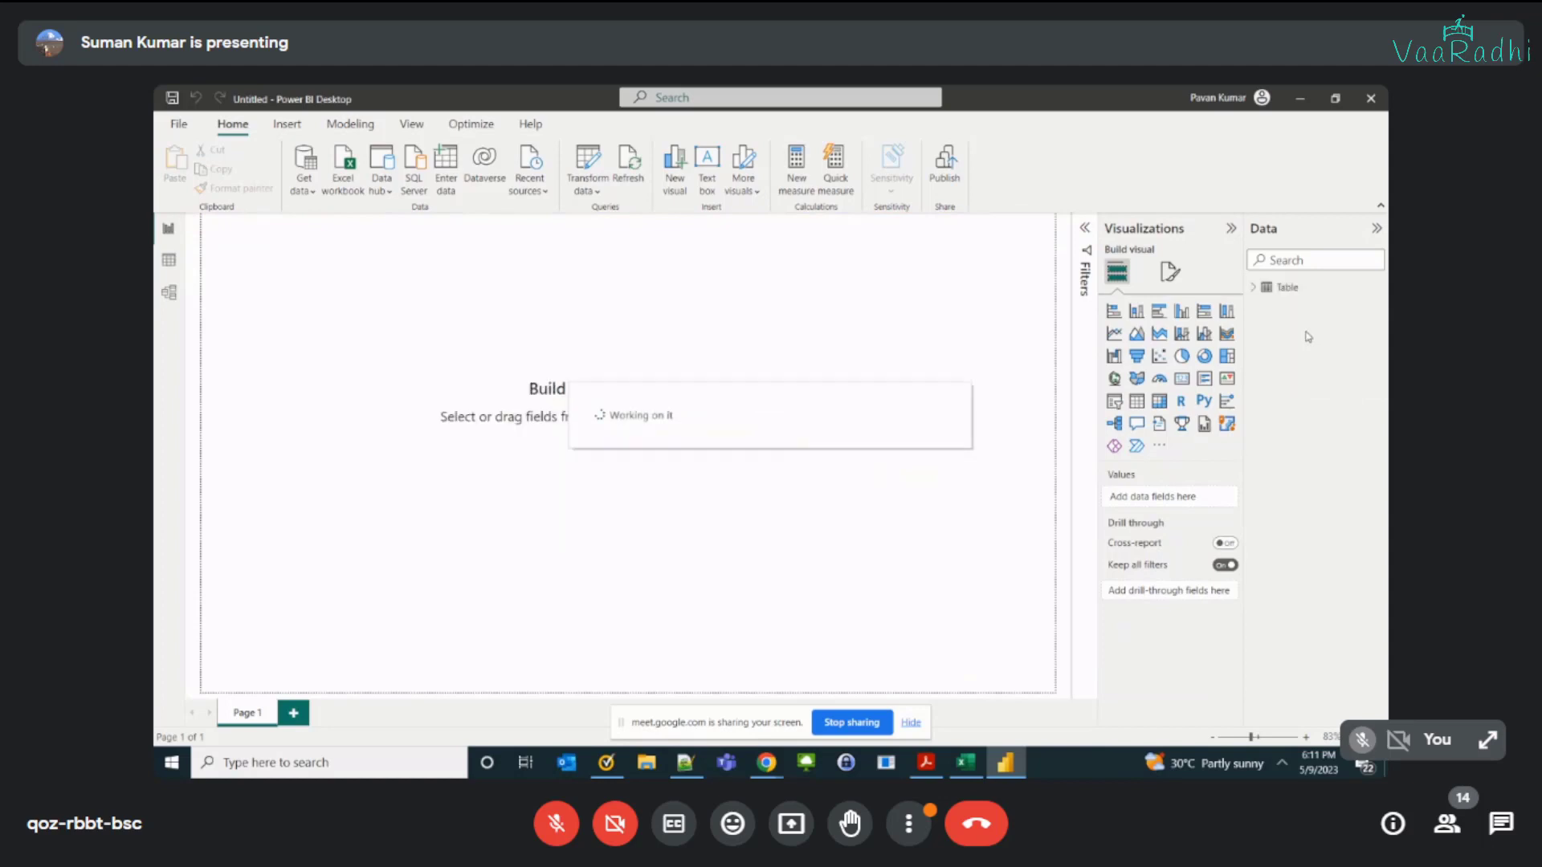
Step: Show the loaded table's rows in the data view and expand its field list
{"action": "left_click", "coordinate": [1272, 289]}
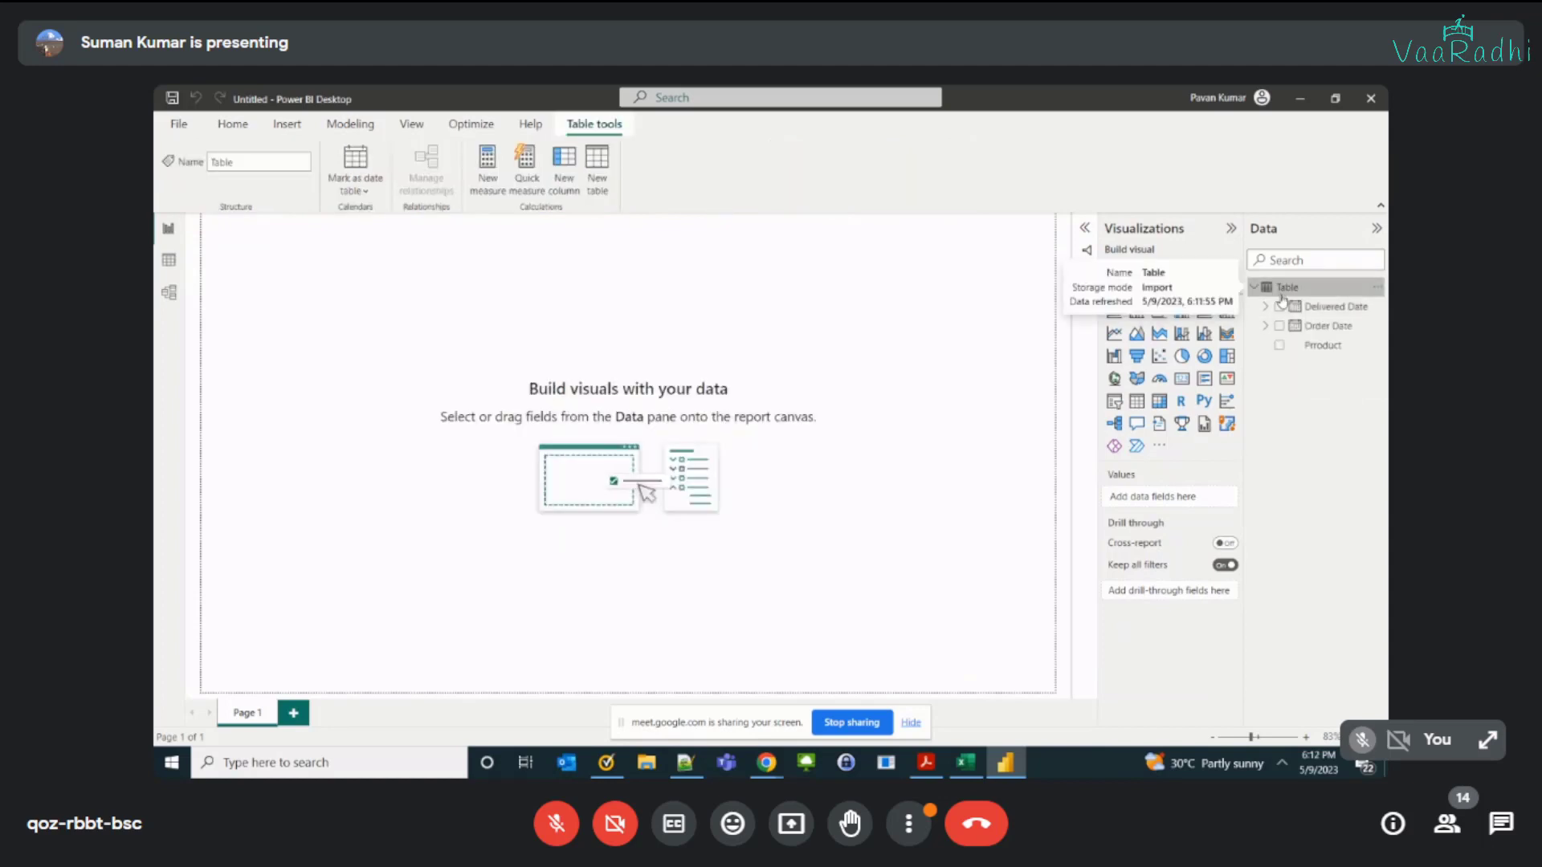
{"action": "left_click", "coordinate": [169, 259]}
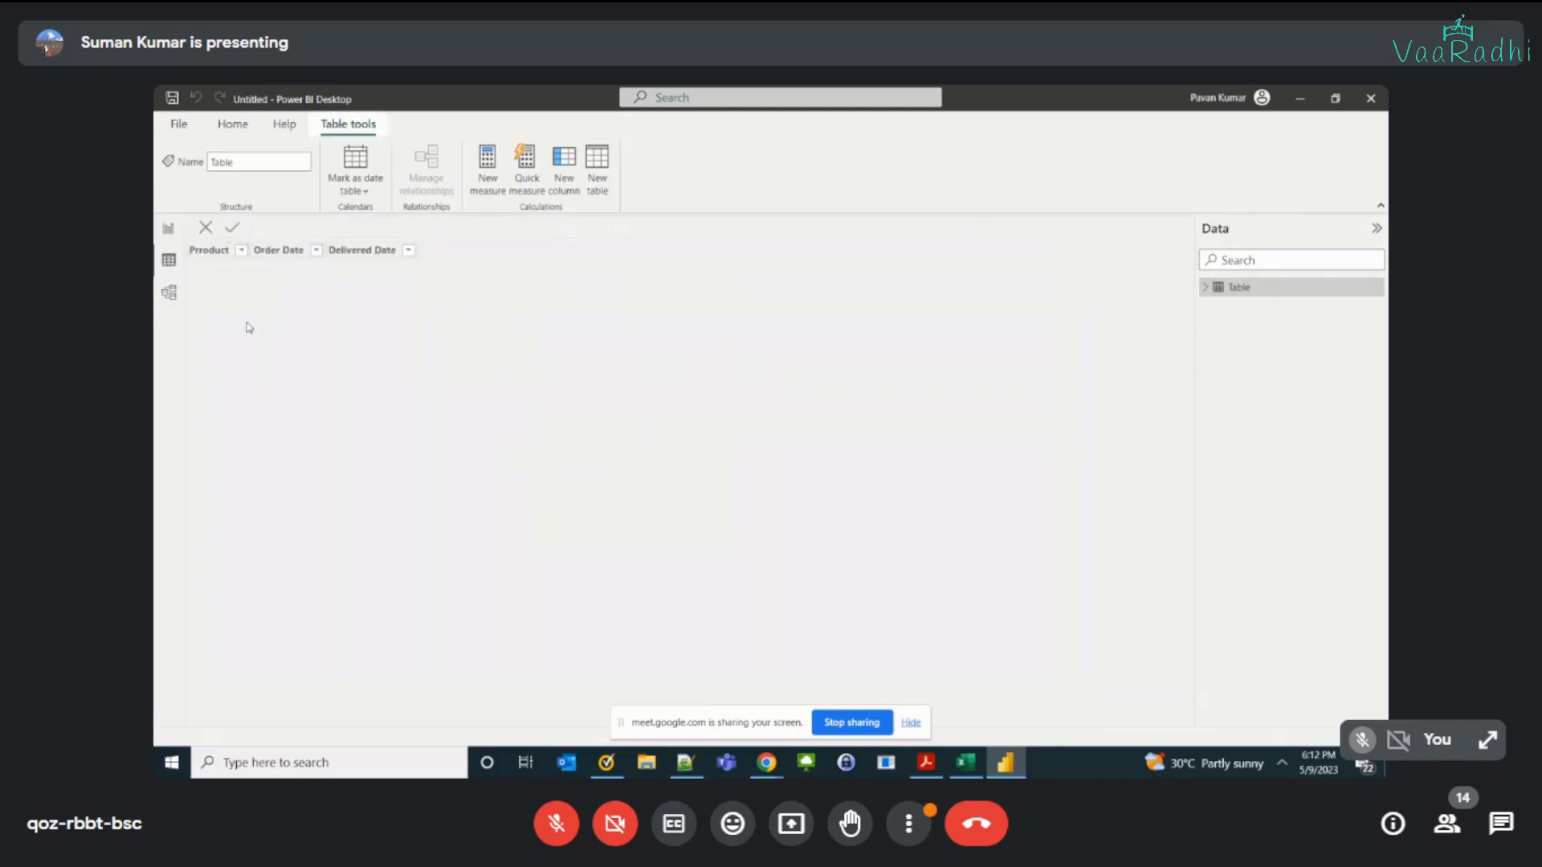
{"action": "left_click", "coordinate": [1255, 289]}
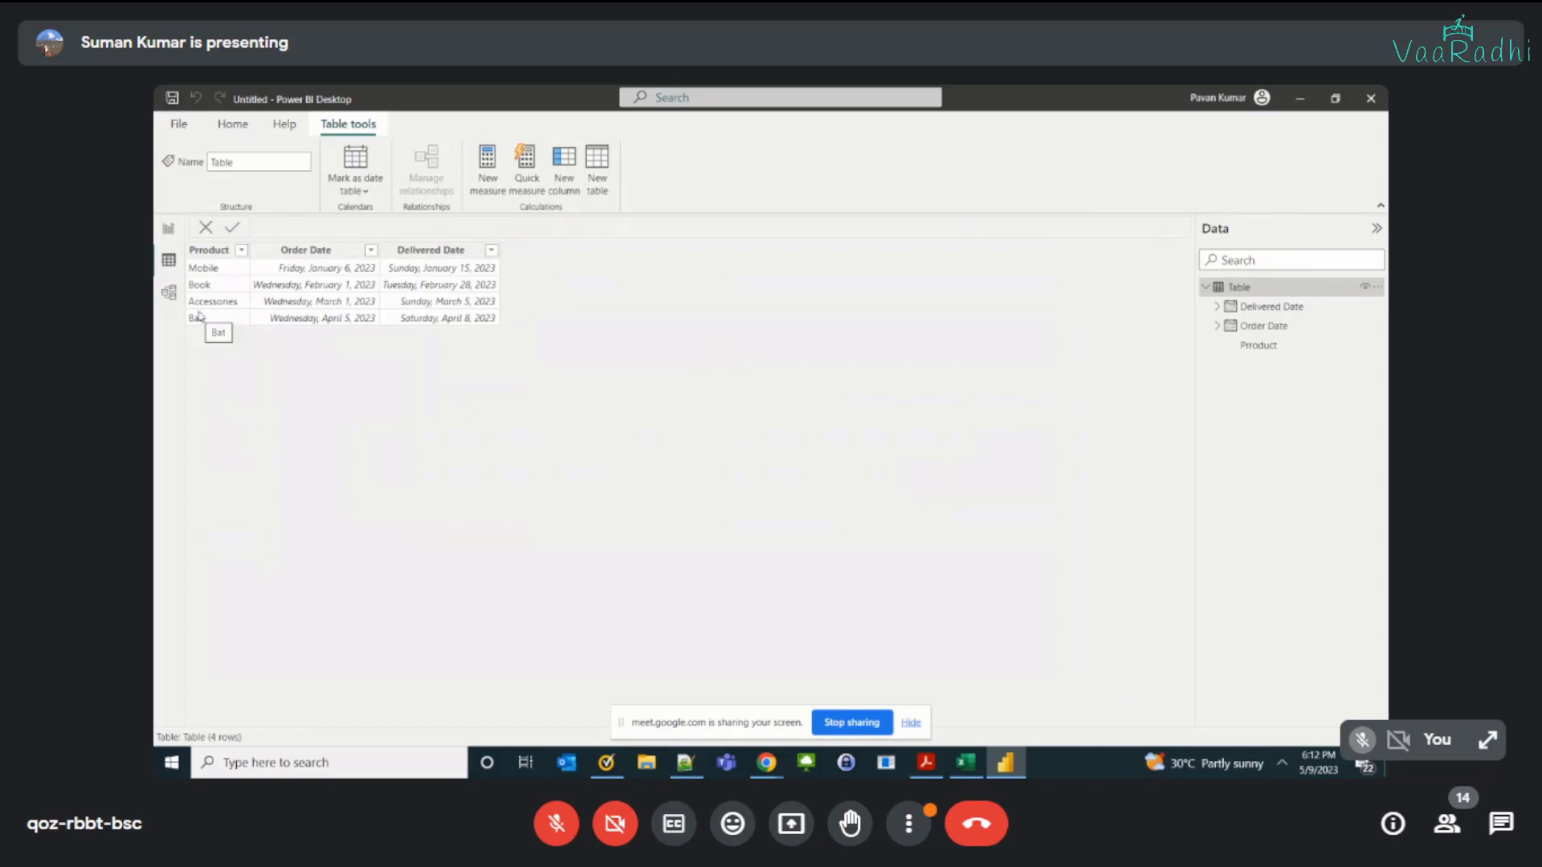
Step: Switch to the Excel workbook of date functions and look at the Now() entry
{"action": "key", "text": "alt+Tab"}
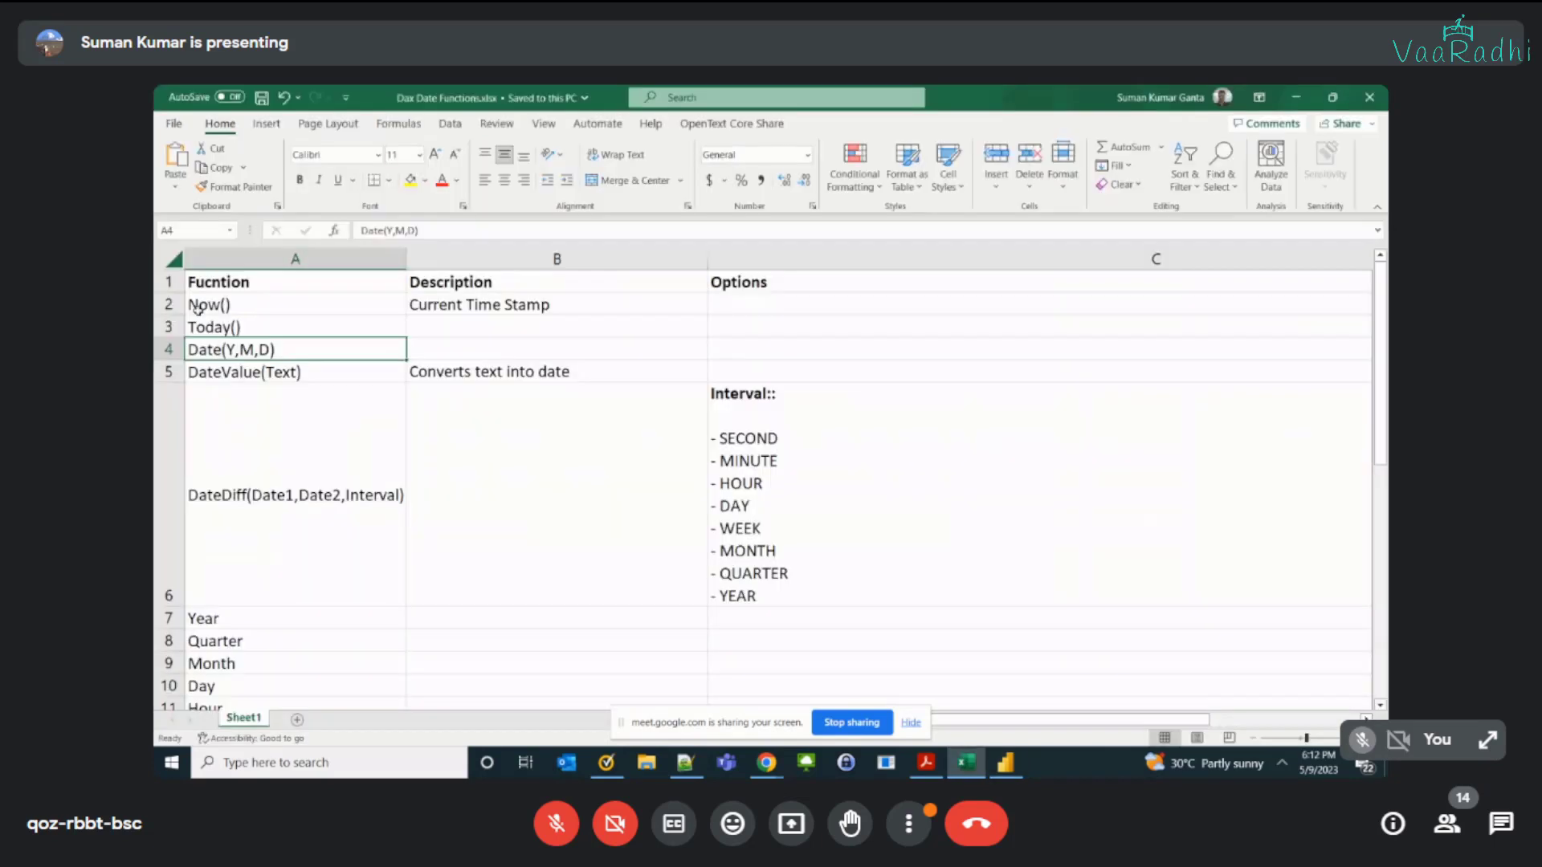
{"action": "double_click", "coordinate": [232, 304]}
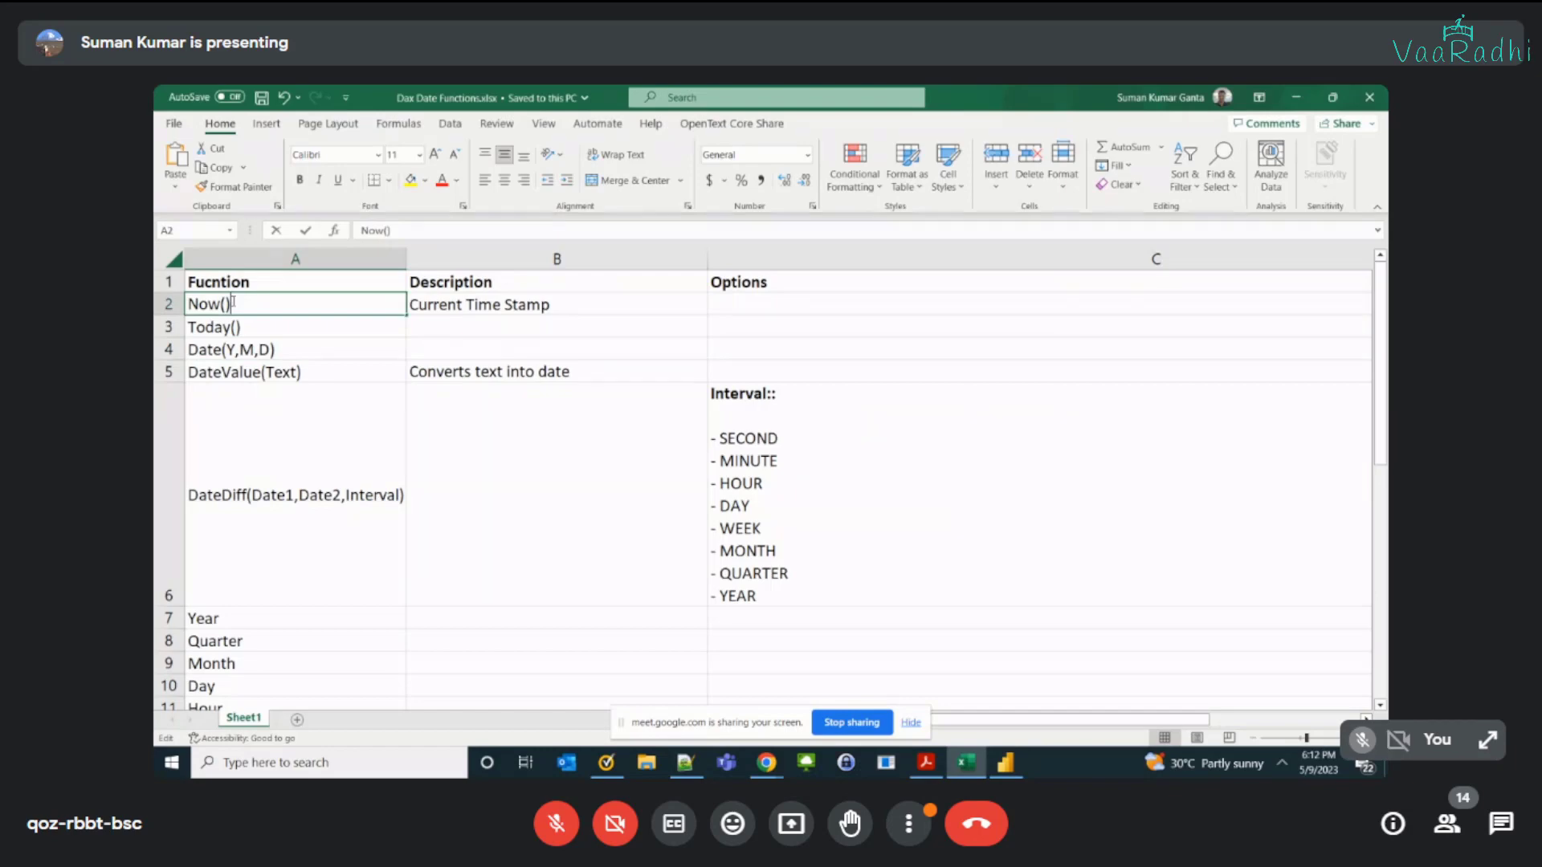
{"action": "left_click", "coordinate": [368, 365]}
Step: Switch back to Power BI Desktop and add a calculated column NowCol = now() to the table
{"action": "key", "text": "alt+Tab"}
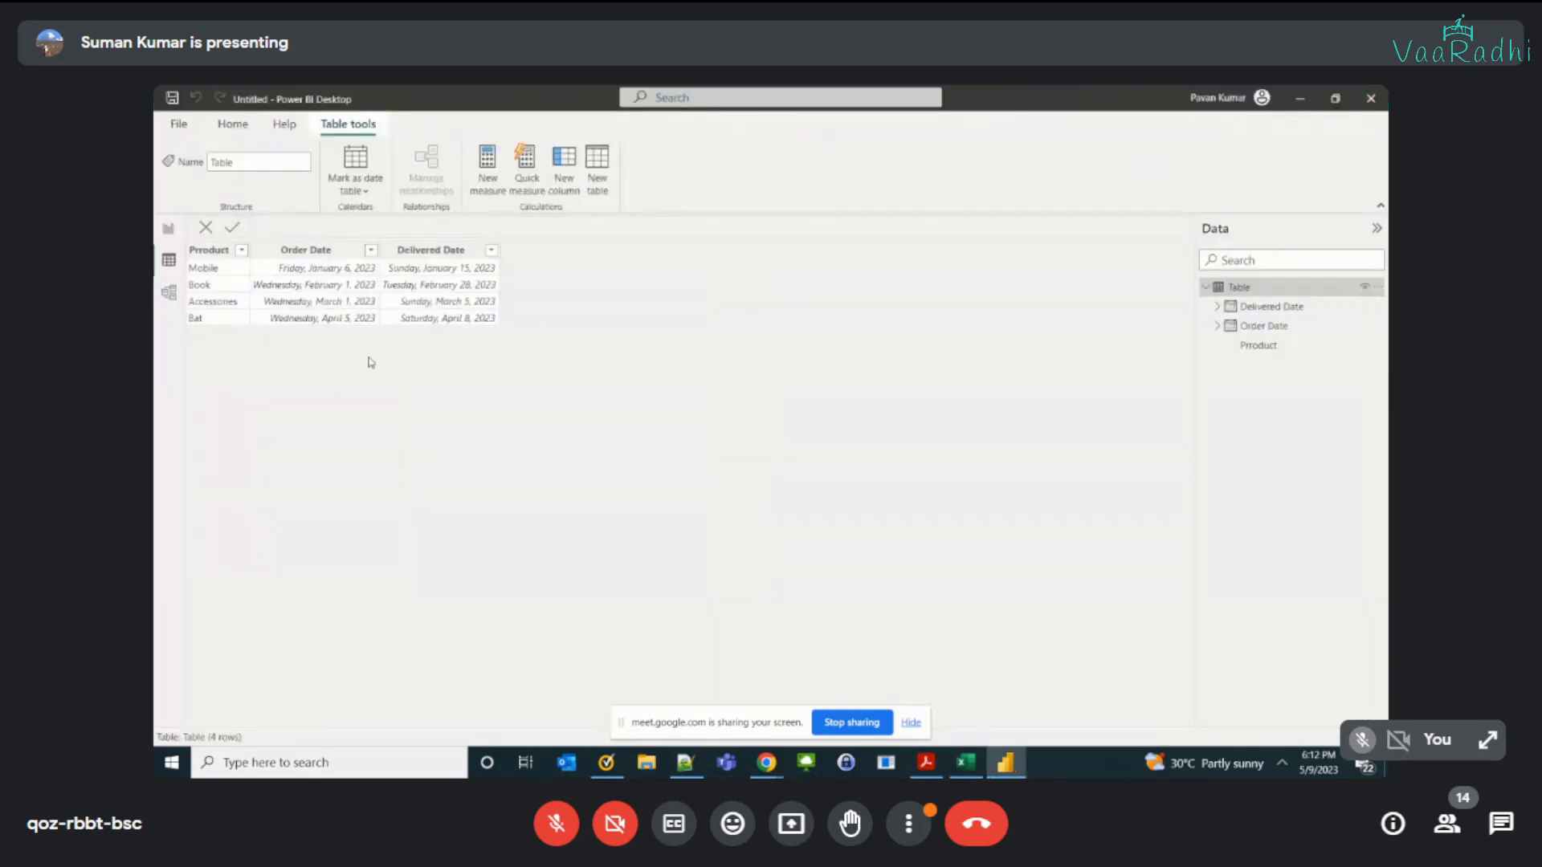
{"action": "left_click", "coordinate": [566, 187]}
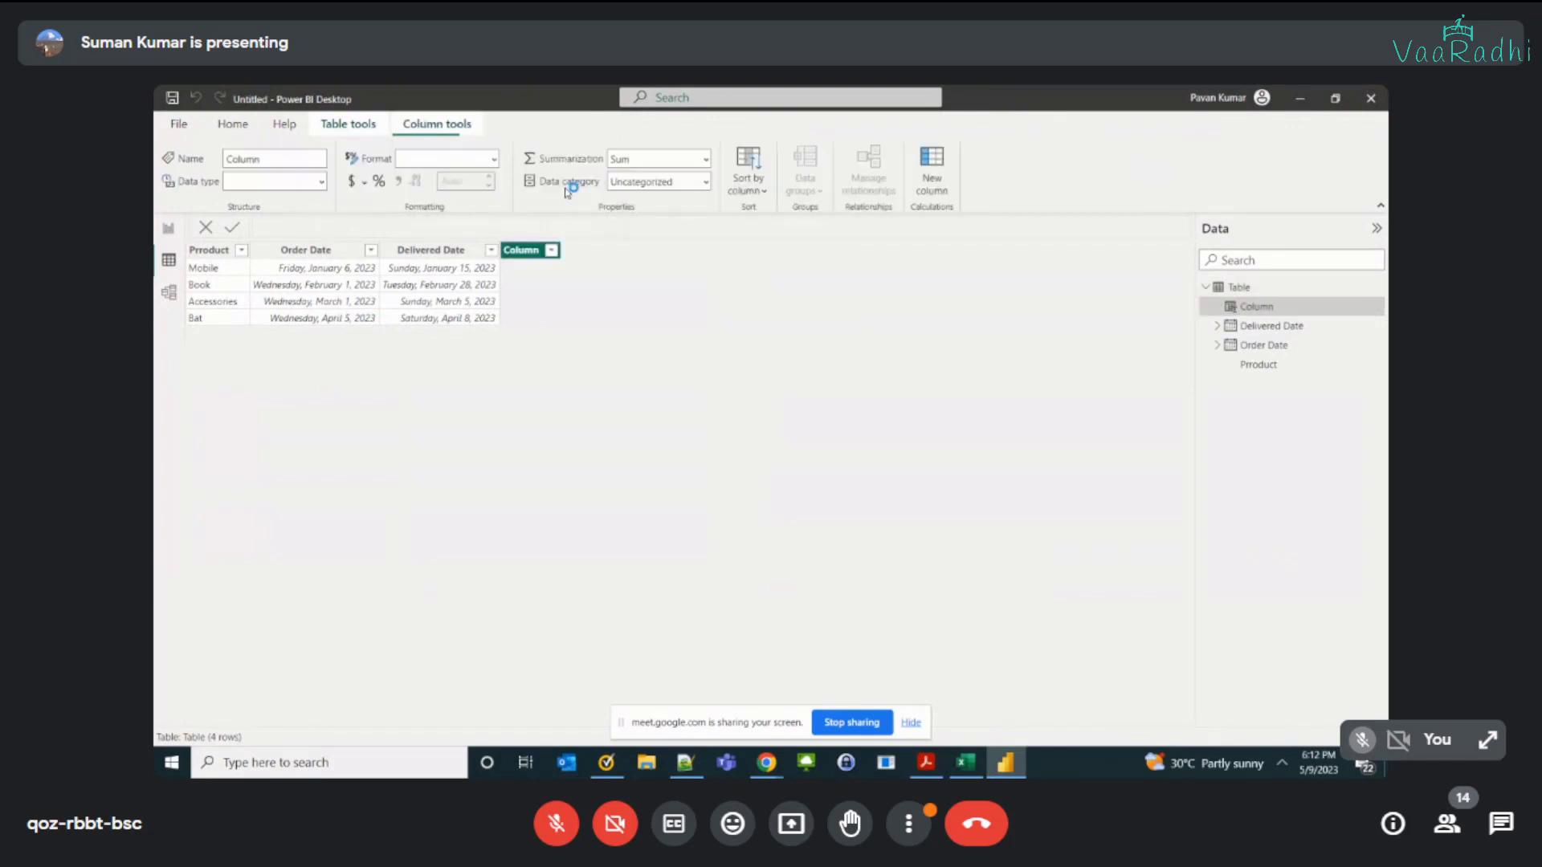
{"action": "double_click", "coordinate": [286, 226]}
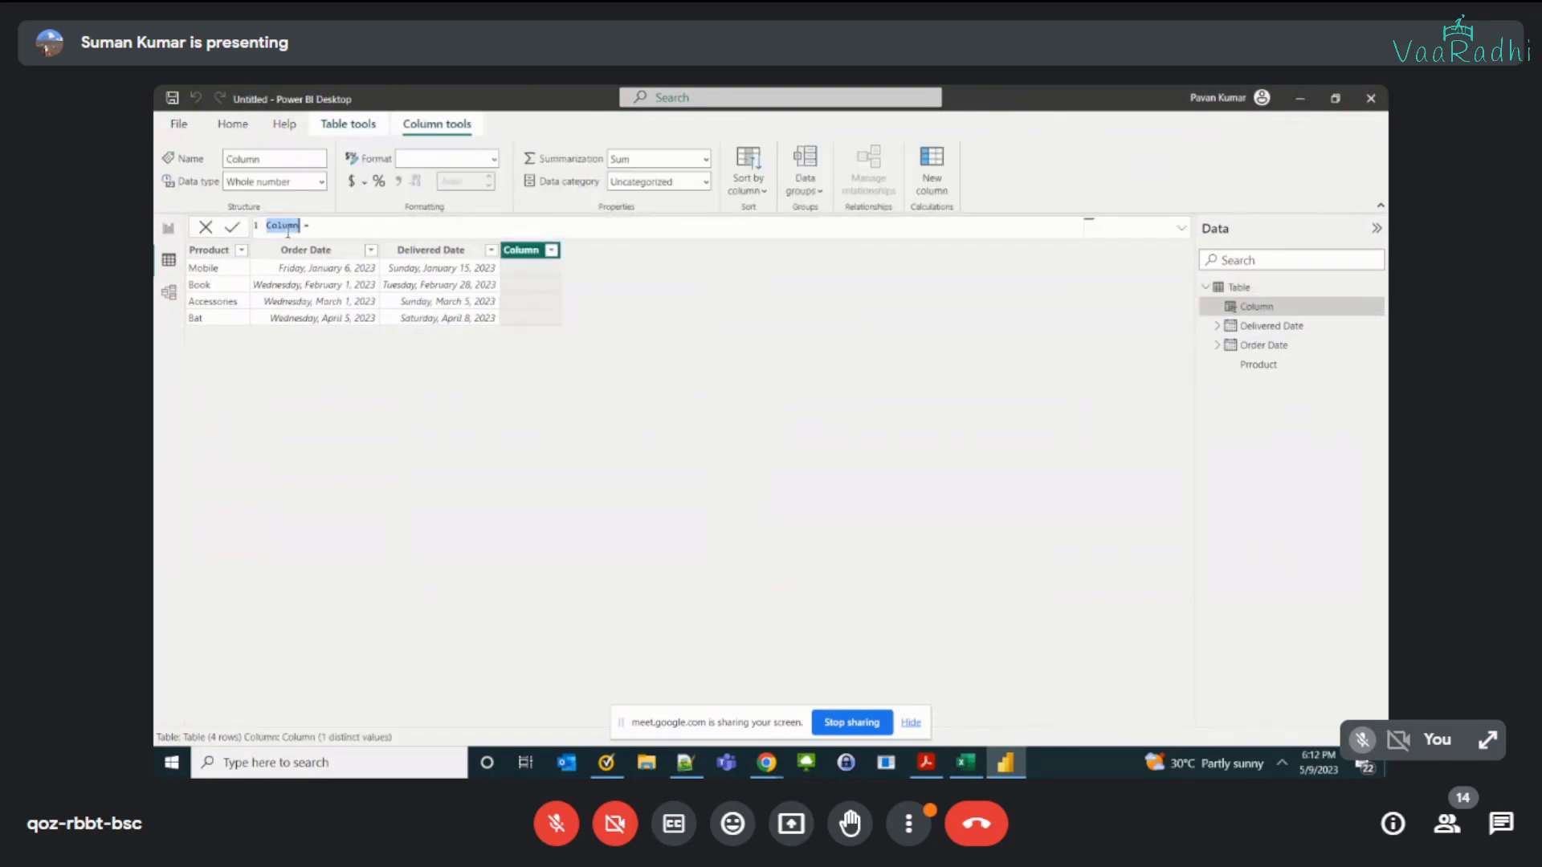
{"action": "type", "text": "NowCol"}
{"action": "key", "text": "End"}
{"action": "type", "text": "now"}
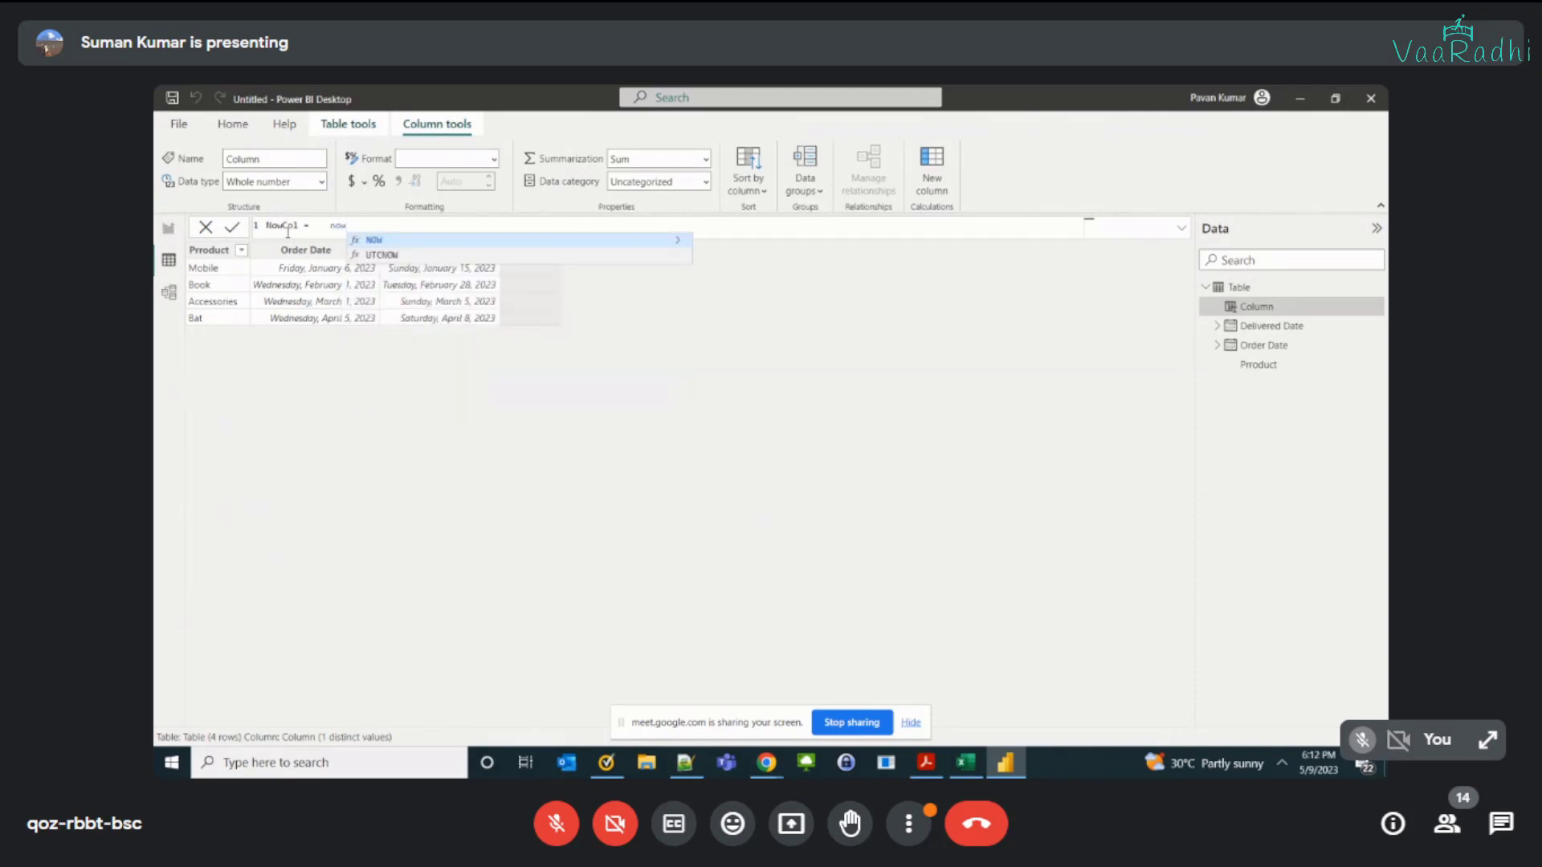
{"action": "type", "text": "()"}
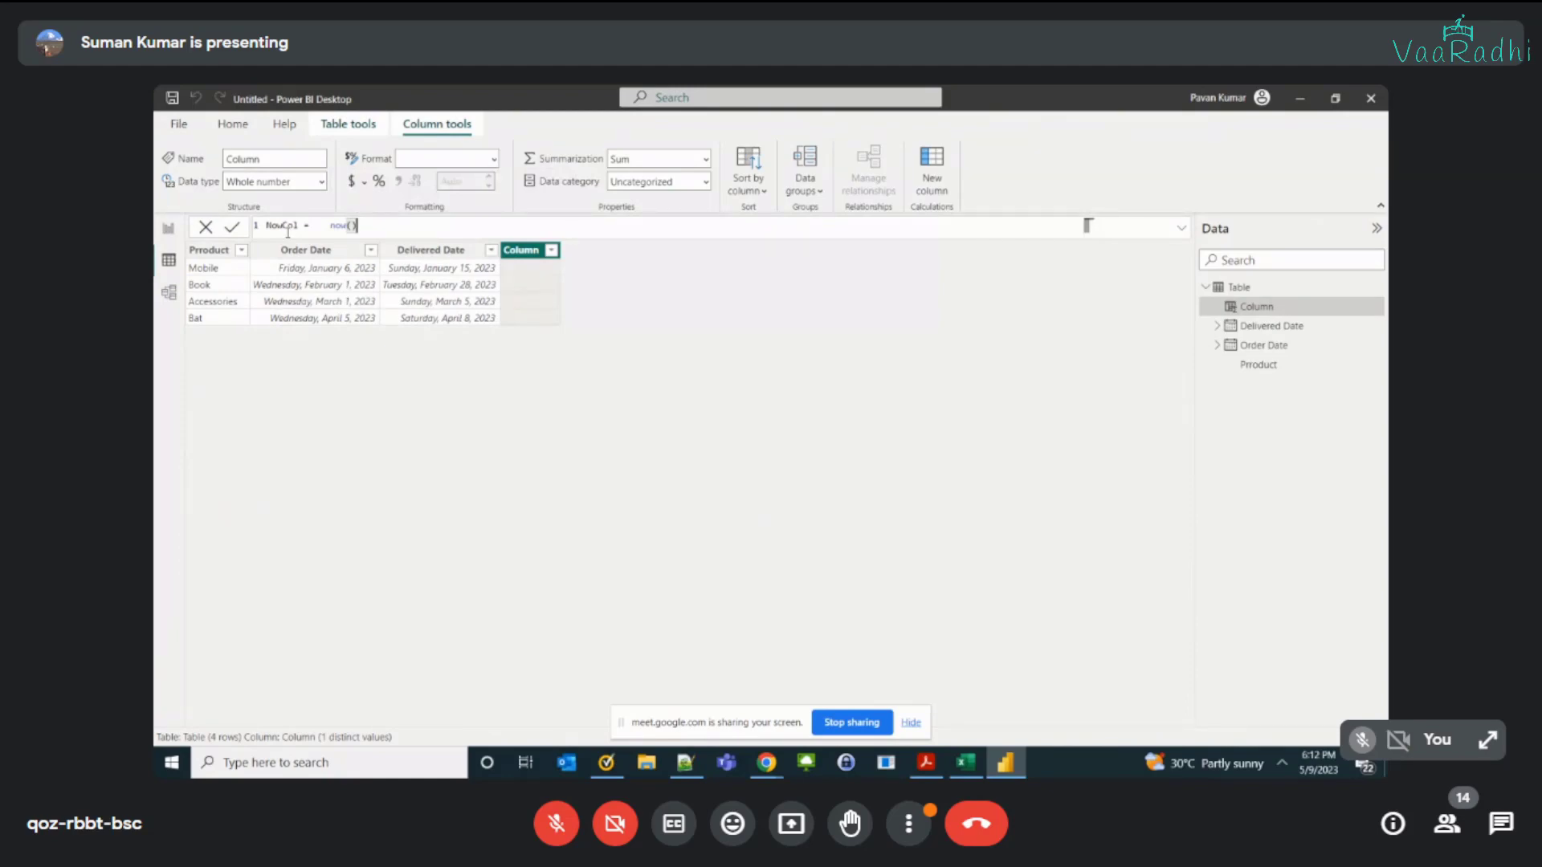
{"action": "key", "text": "Return"}
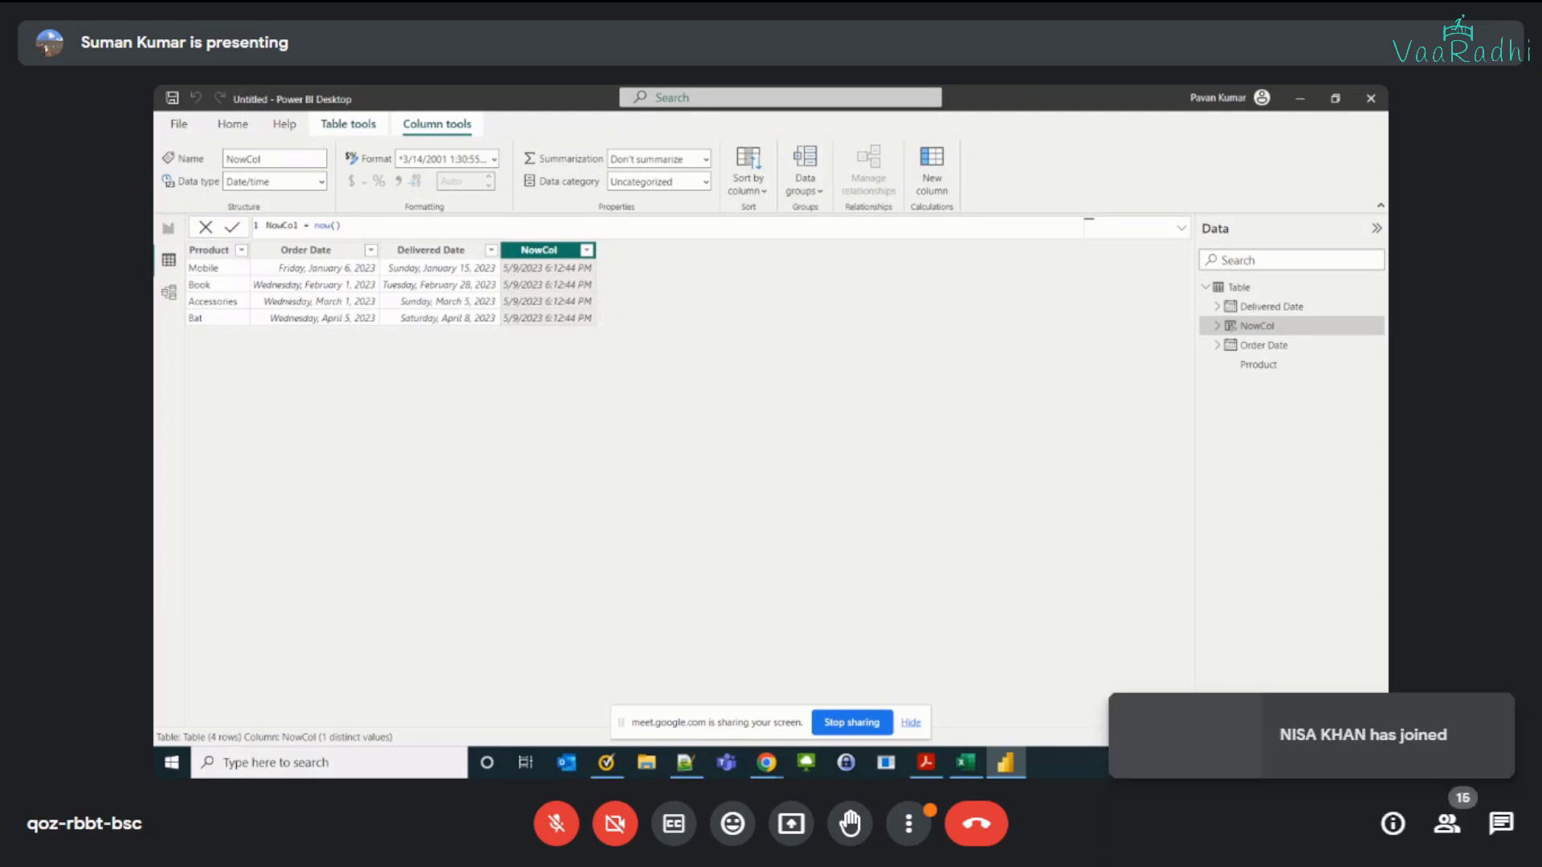
Step: Check the system clock against the timestamps in the NowCol column
{"action": "left_click", "coordinate": [1357, 763]}
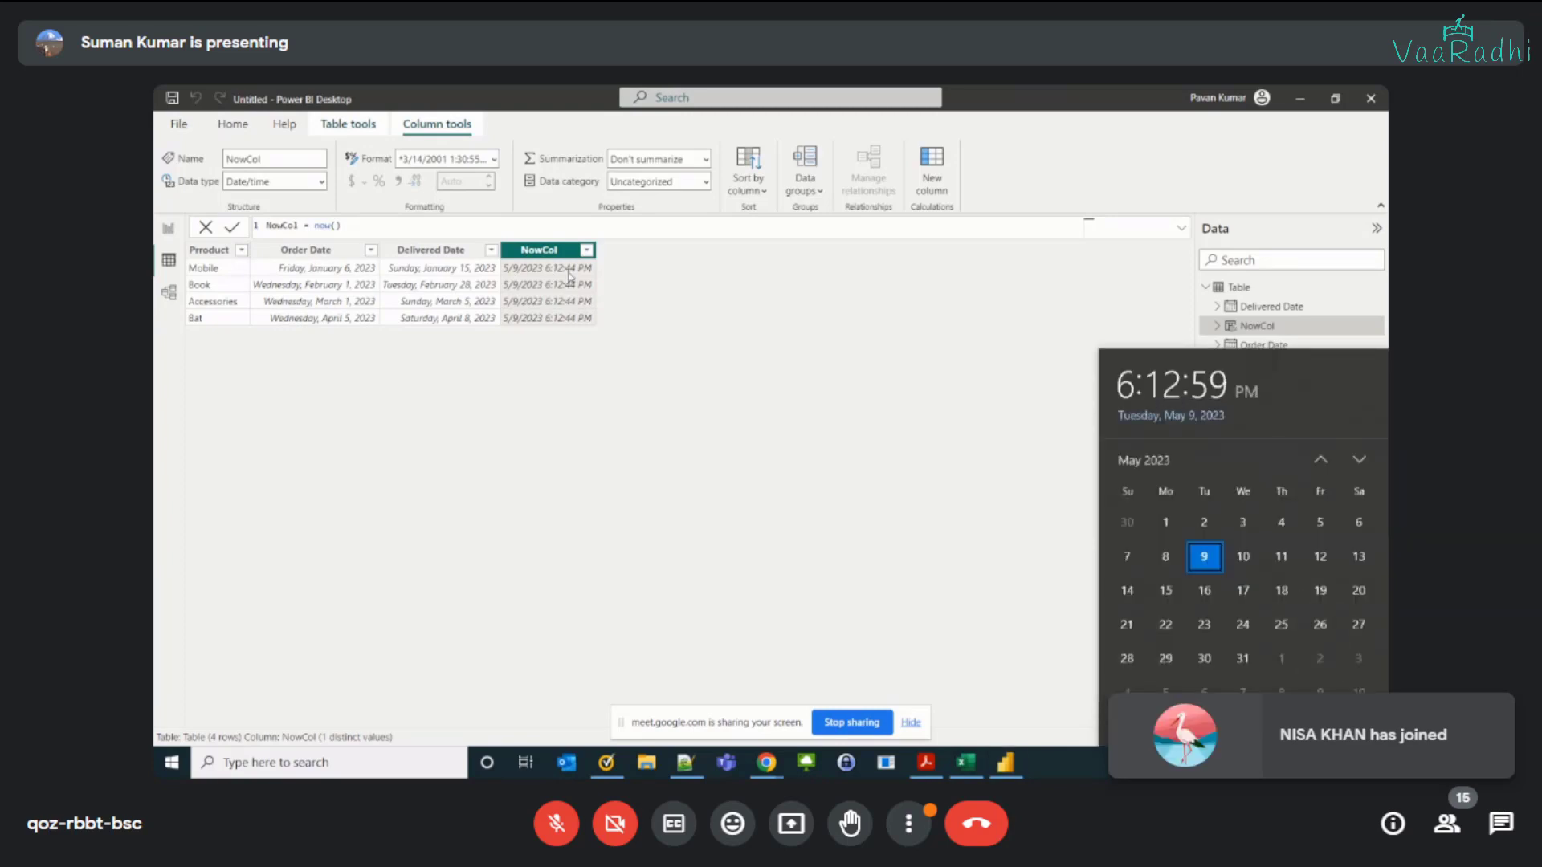
{"action": "left_click", "coordinate": [565, 318]}
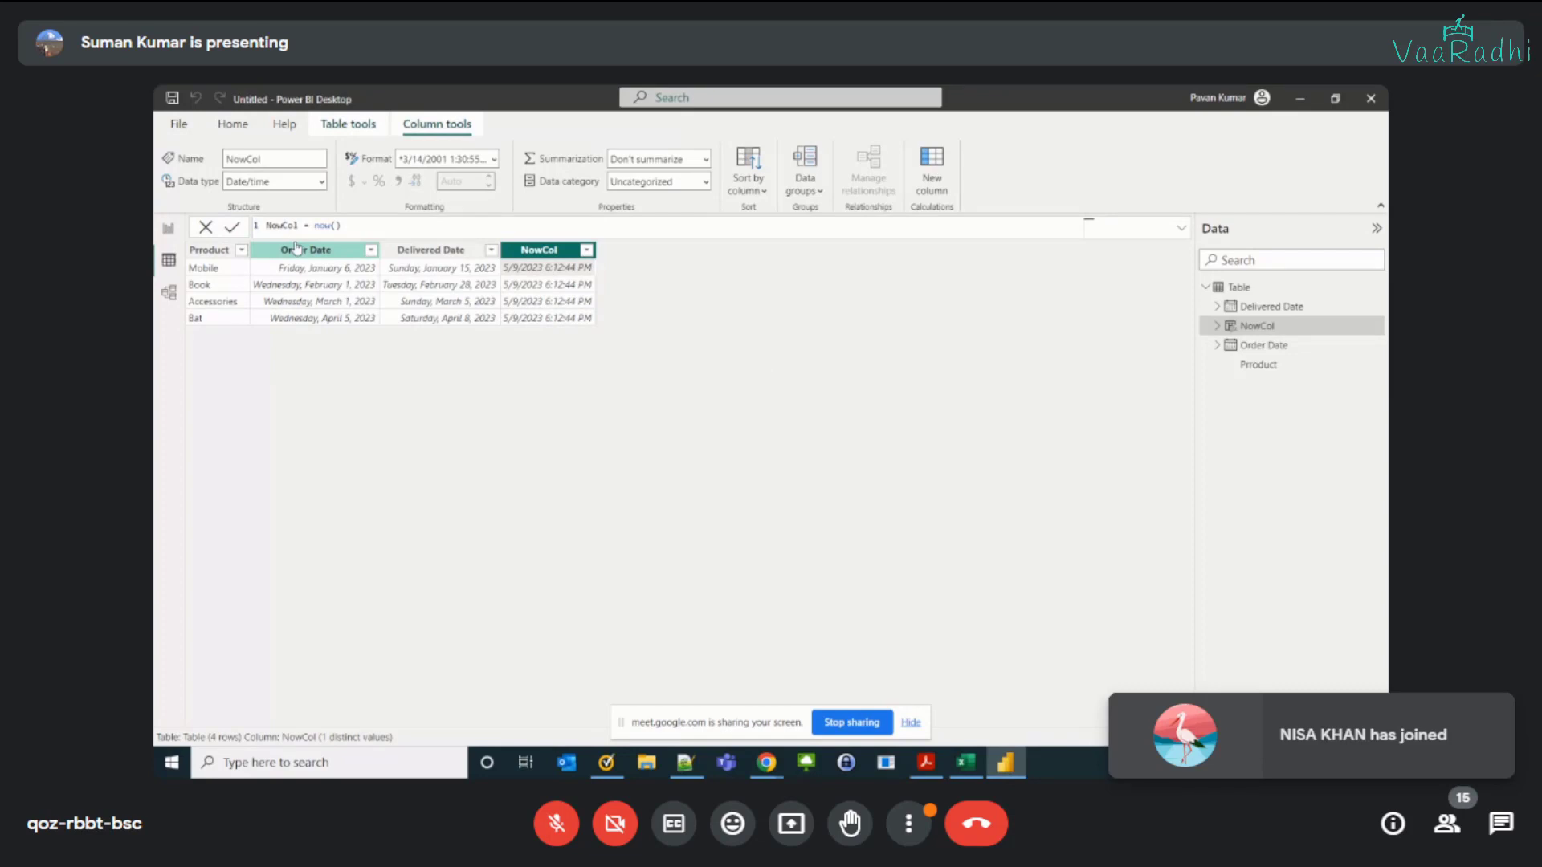
Step: Switch to the Excel workbook of date functions and review the Now() description and the Today() entry
{"action": "key", "text": "alt+Tab"}
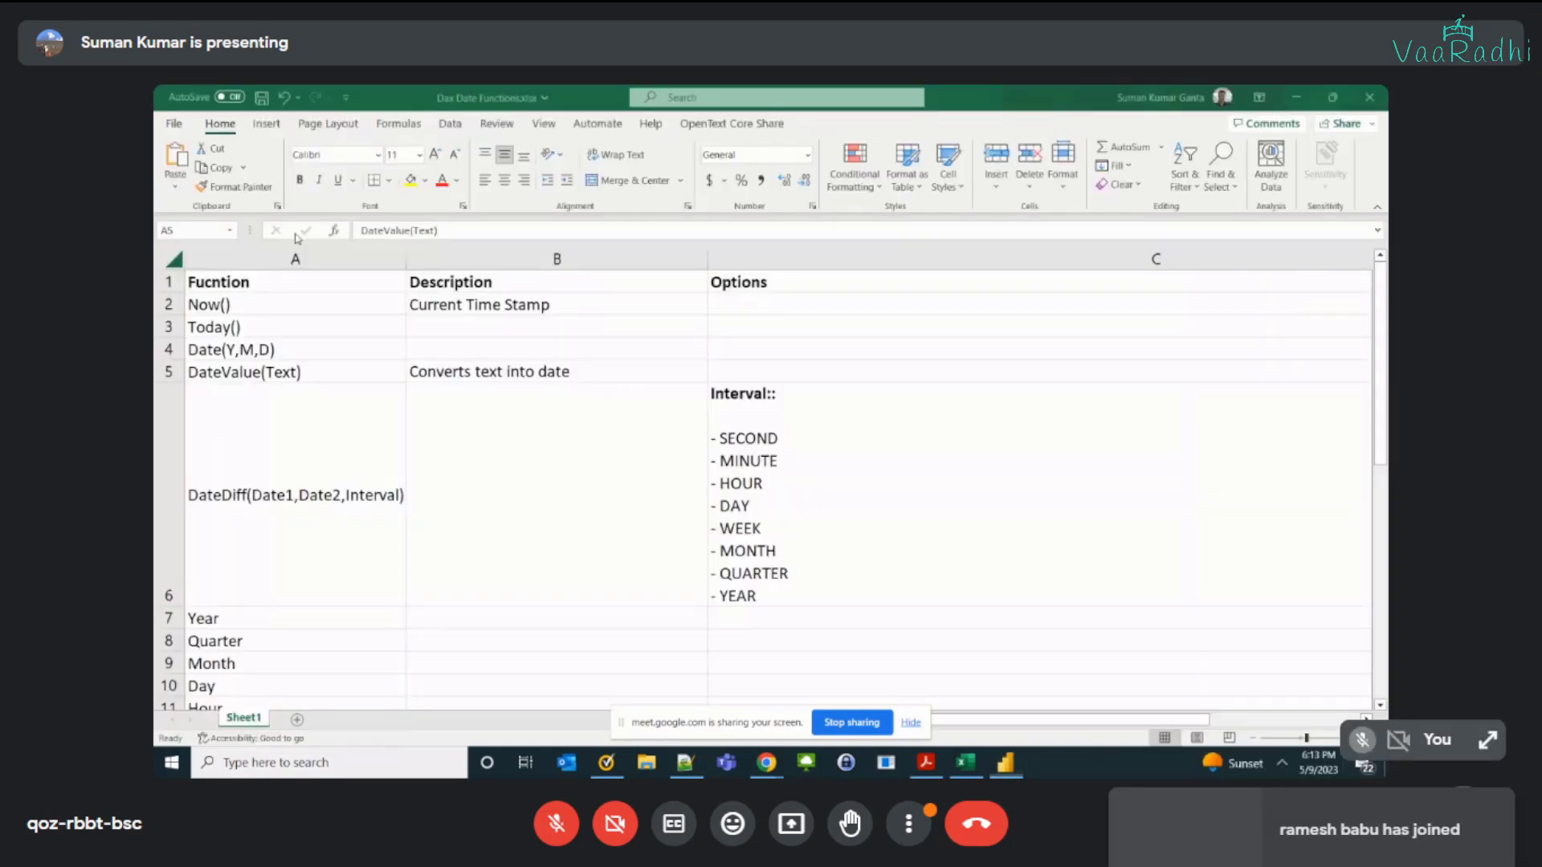
{"action": "left_click", "coordinate": [441, 308]}
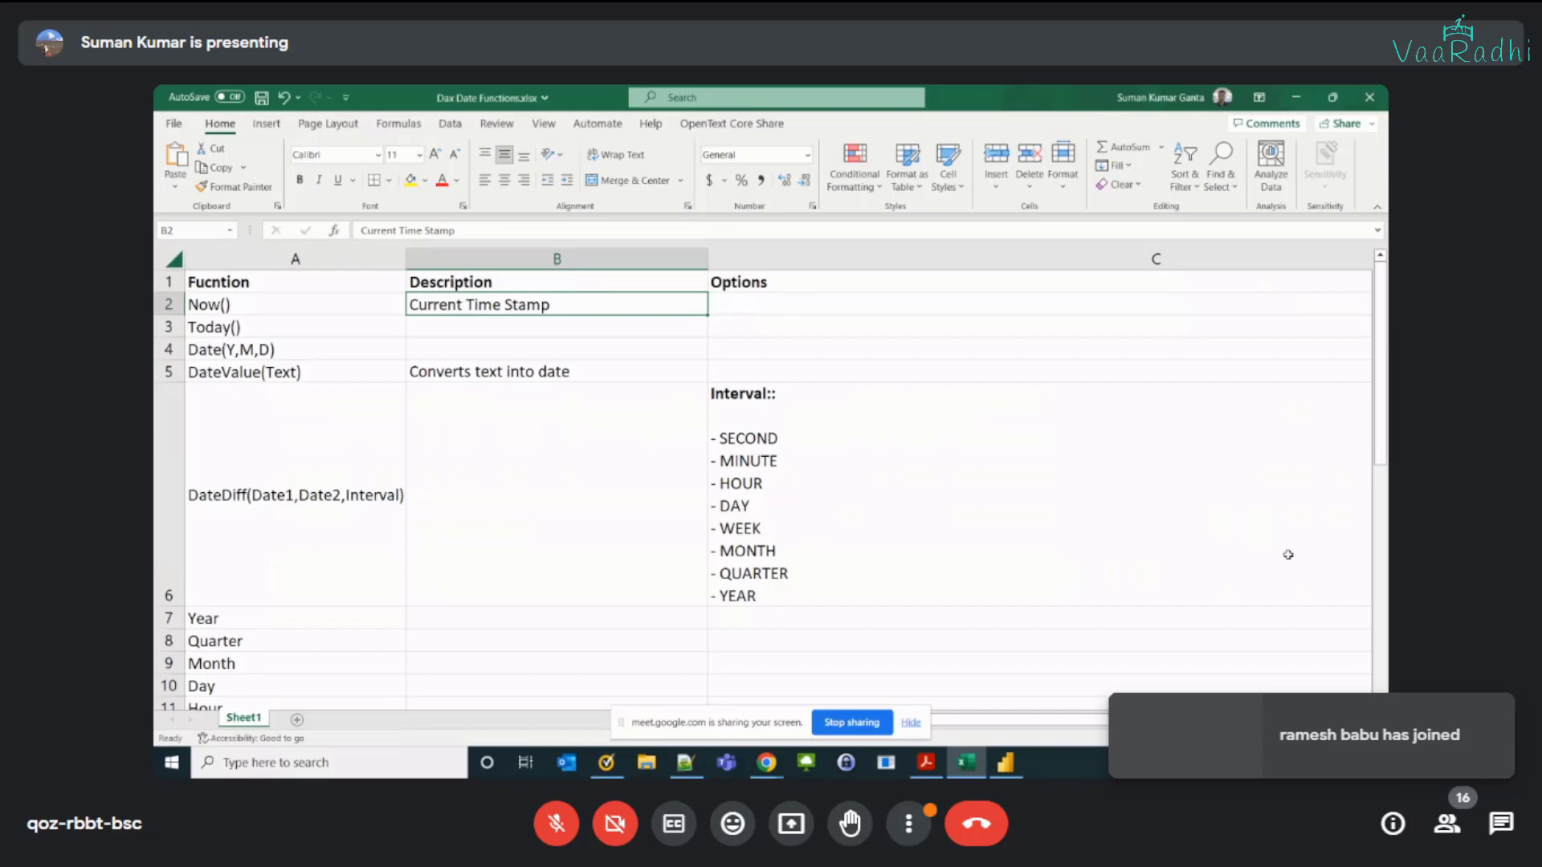
{"action": "key", "text": "alt+Tab"}
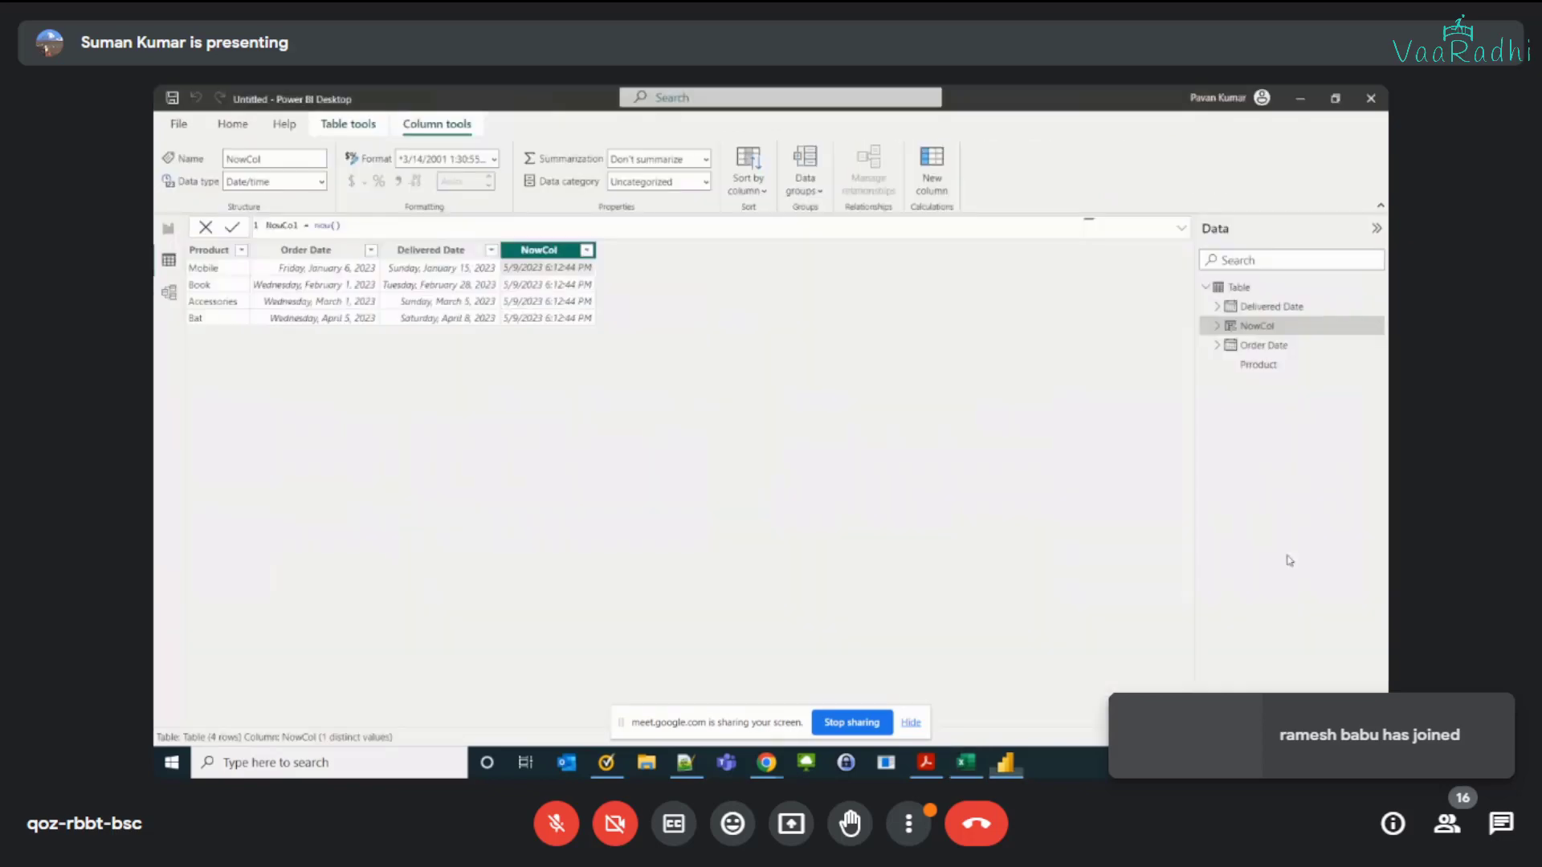
{"action": "key", "text": "alt+Tab"}
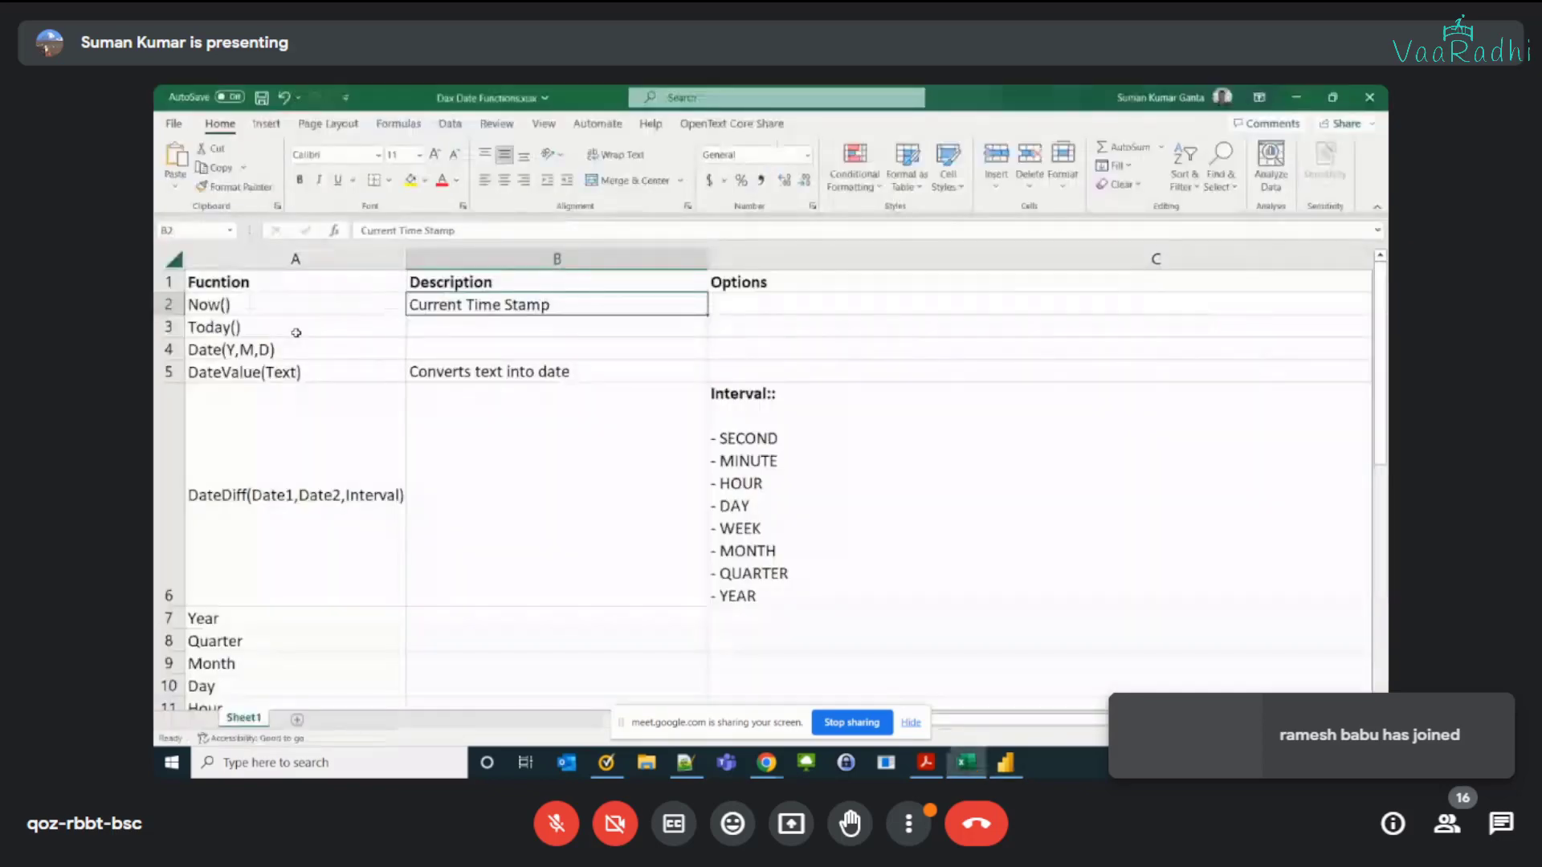
{"action": "left_click", "coordinate": [297, 332]}
Step: Switch back to Power BI Desktop and add a calculated column TodayCol = Today() to the table
{"action": "key", "text": "alt+Tab"}
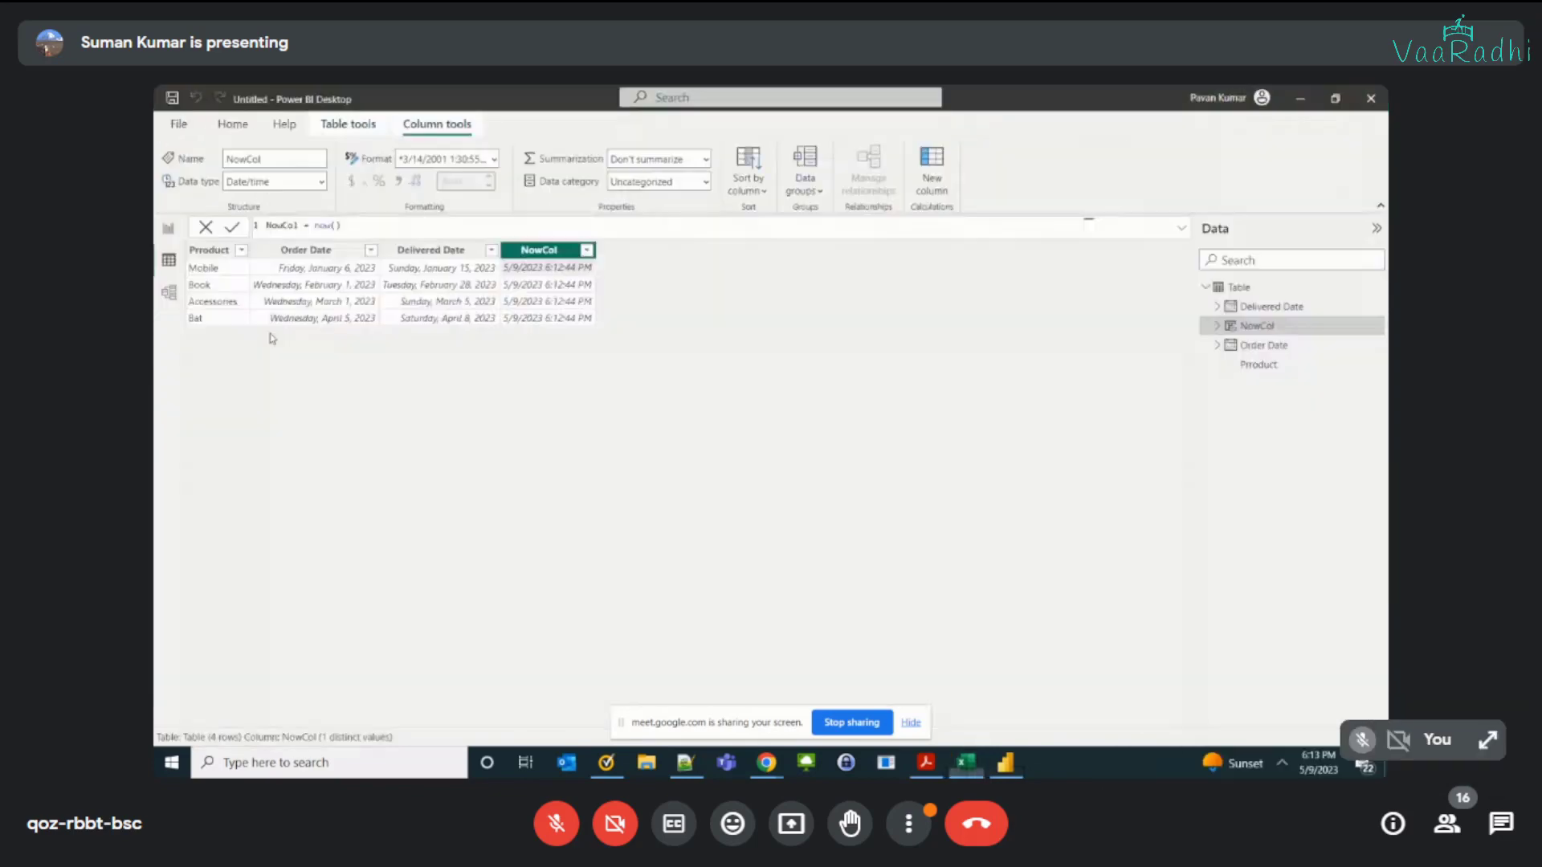
{"action": "left_click", "coordinate": [372, 125]}
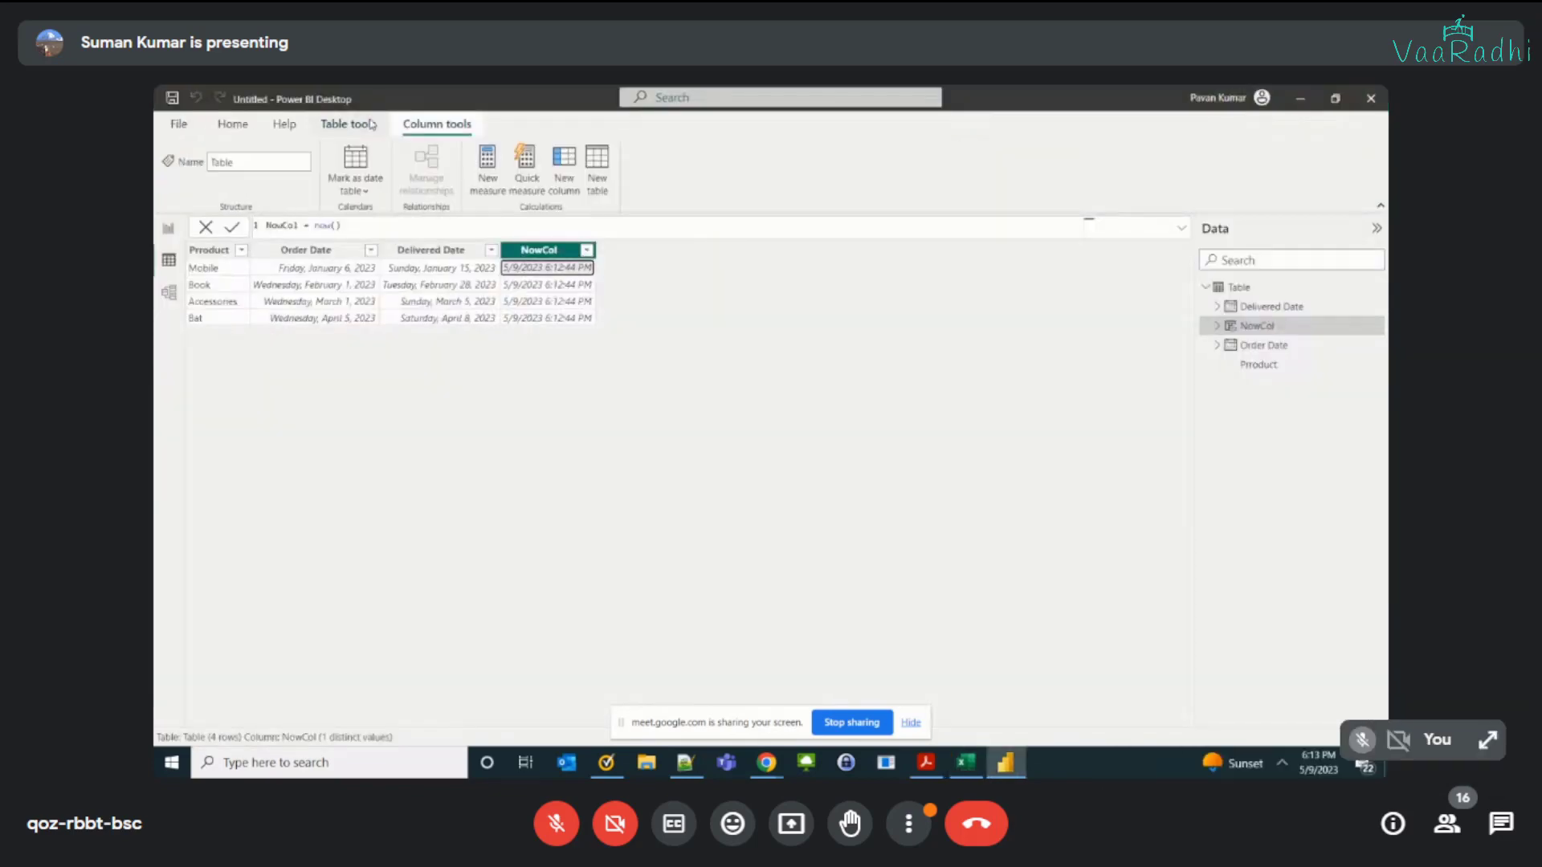
{"action": "left_click", "coordinate": [574, 185]}
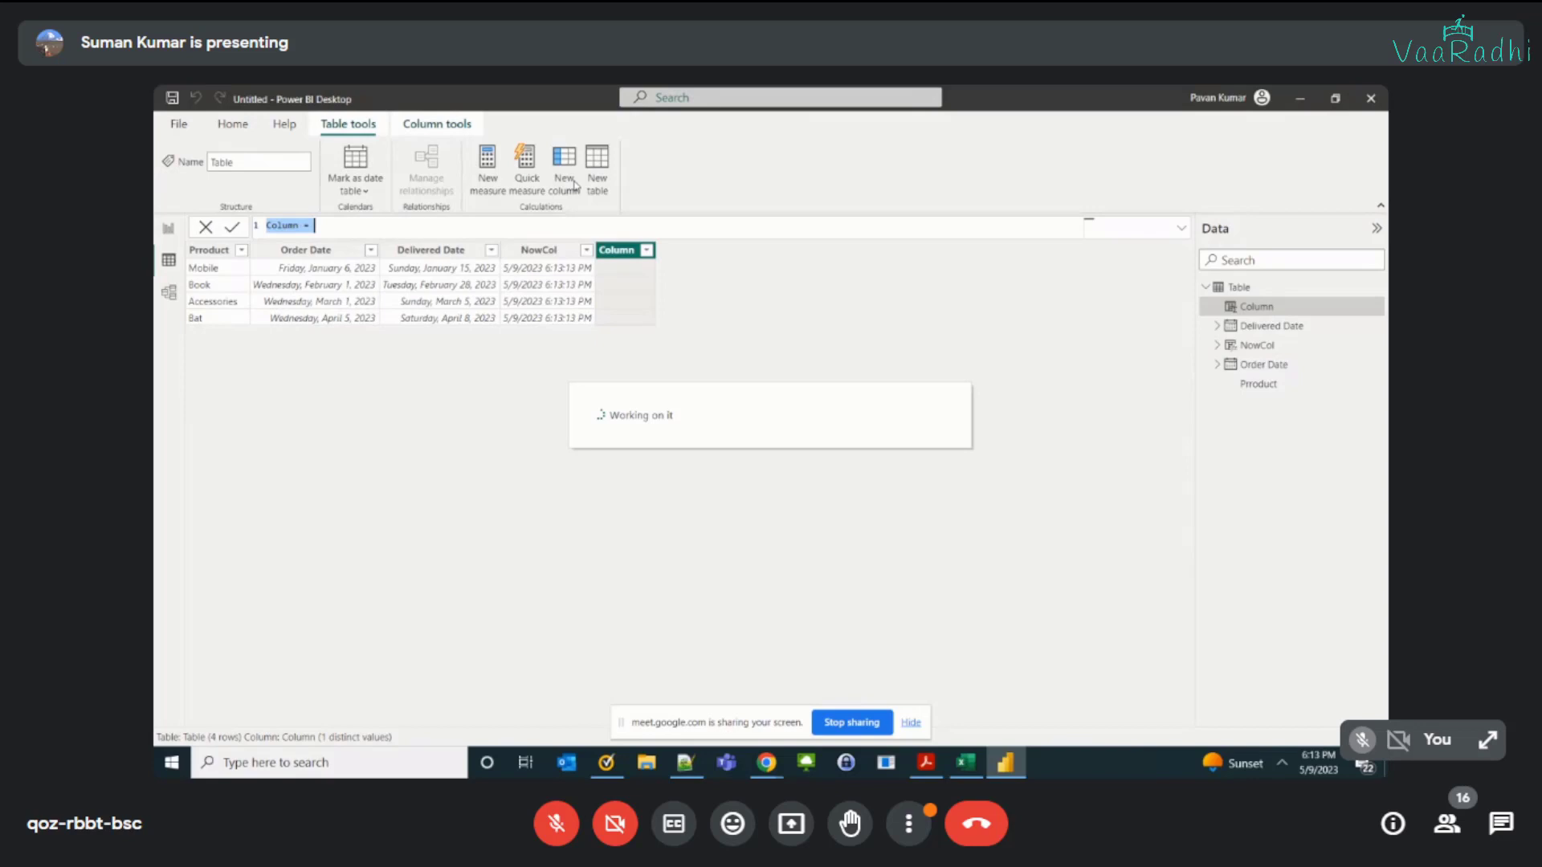
{"action": "type", "text": "Toay"}
{"action": "key", "text": "BackSpace"}
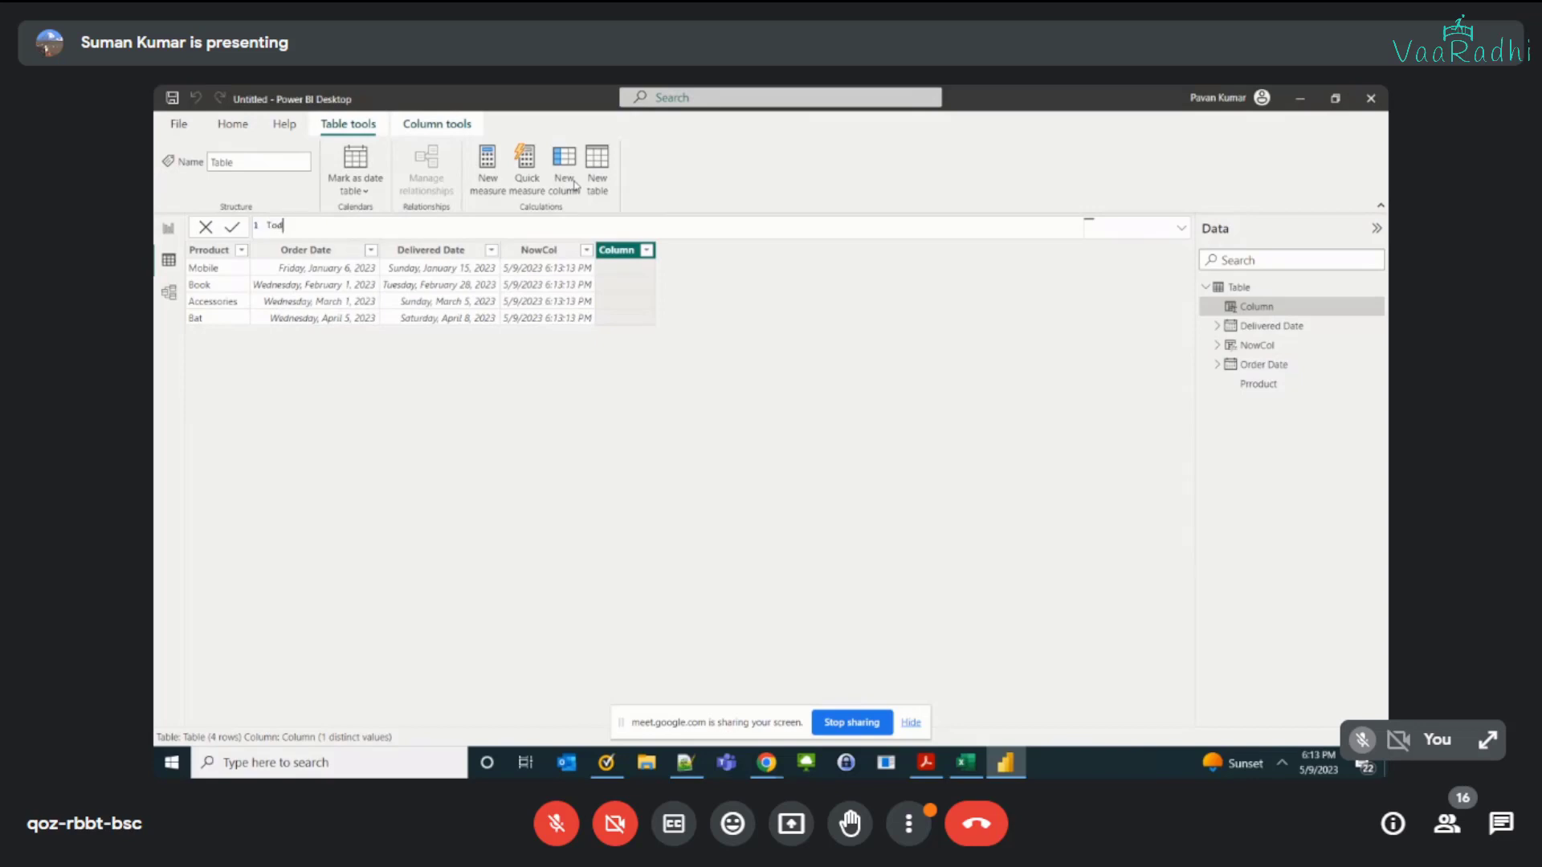
{"action": "type", "text": "ayCol ="}
{"action": "key", "text": "BackSpace"}
{"action": "key", "text": "BackSpace"}
{"action": "type", "text": "= Today()"}
{"action": "key", "text": "ctrl+shift+Left"}
{"action": "key", "text": "Right"}
{"action": "key", "text": "Return"}
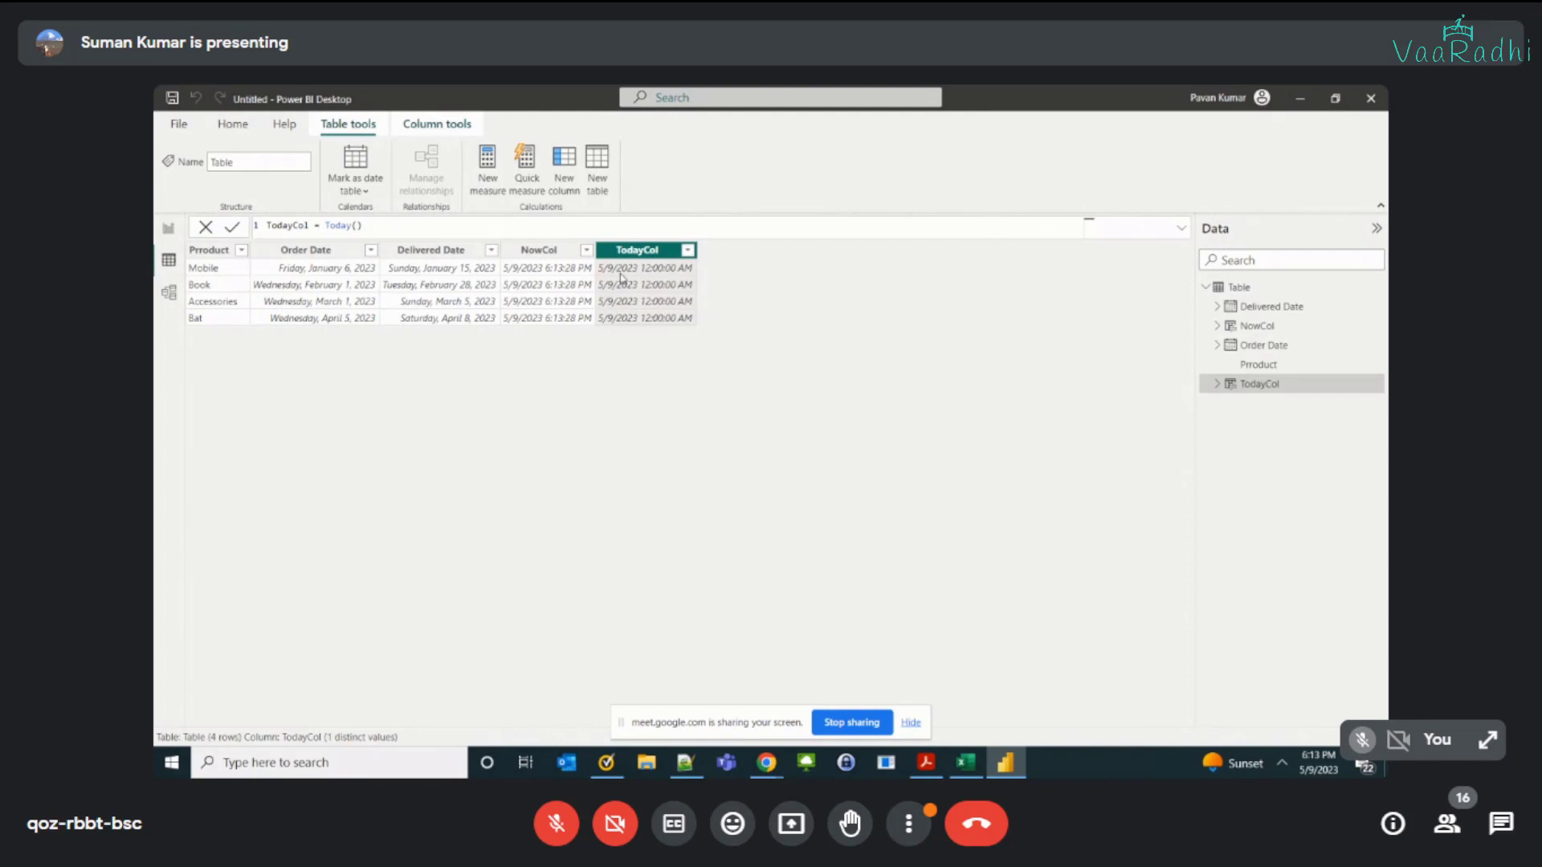
Step: Compare the date and time values in the NowCol and TodayCol columns
{"action": "left_click", "coordinate": [566, 284]}
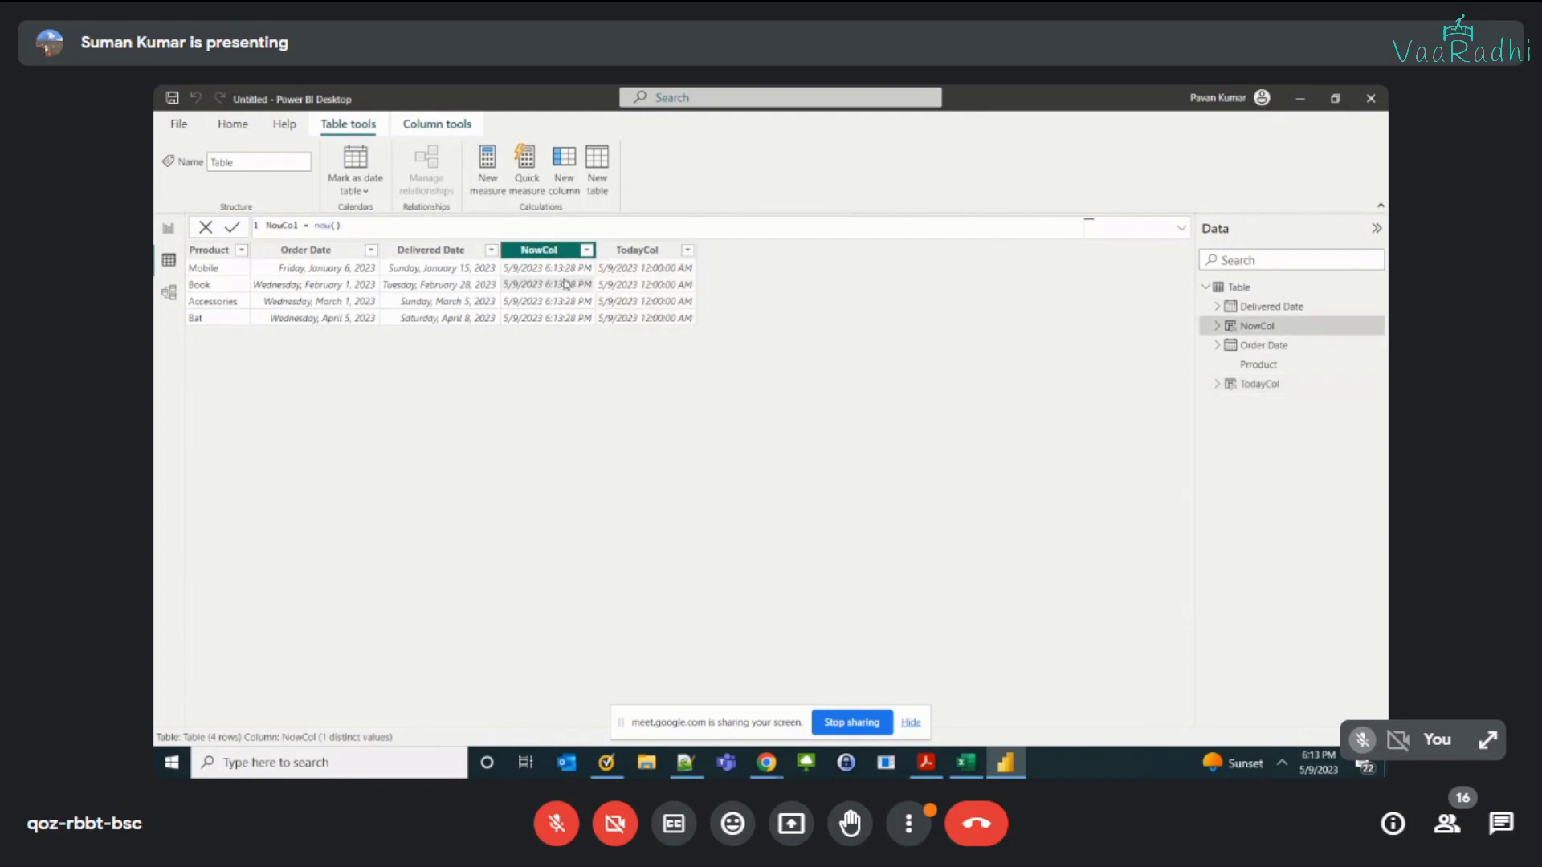
{"action": "left_click", "coordinate": [630, 290]}
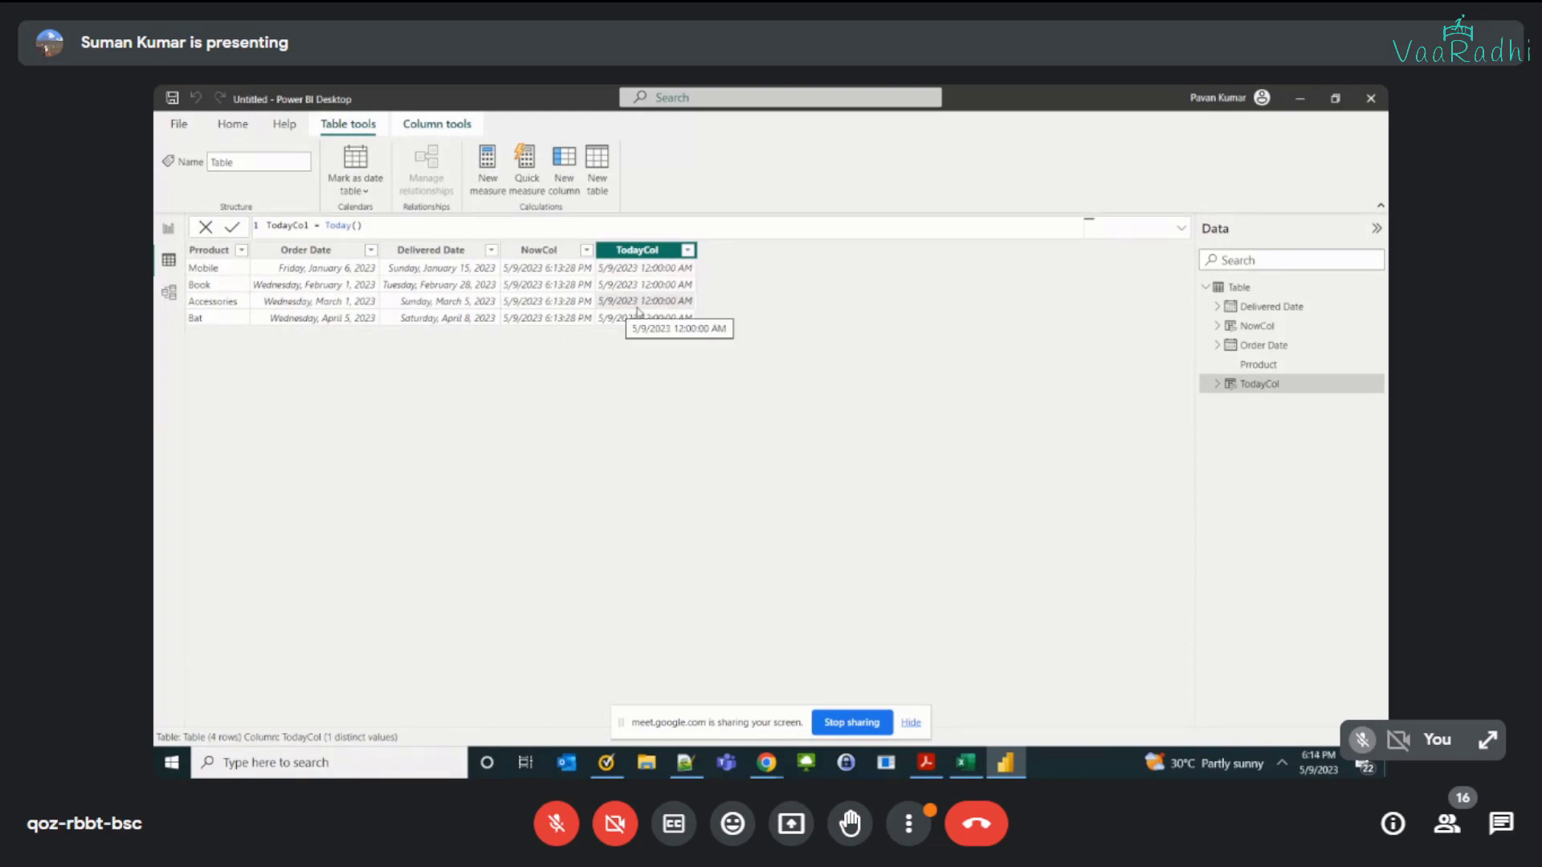
{"action": "left_click", "coordinate": [538, 250]}
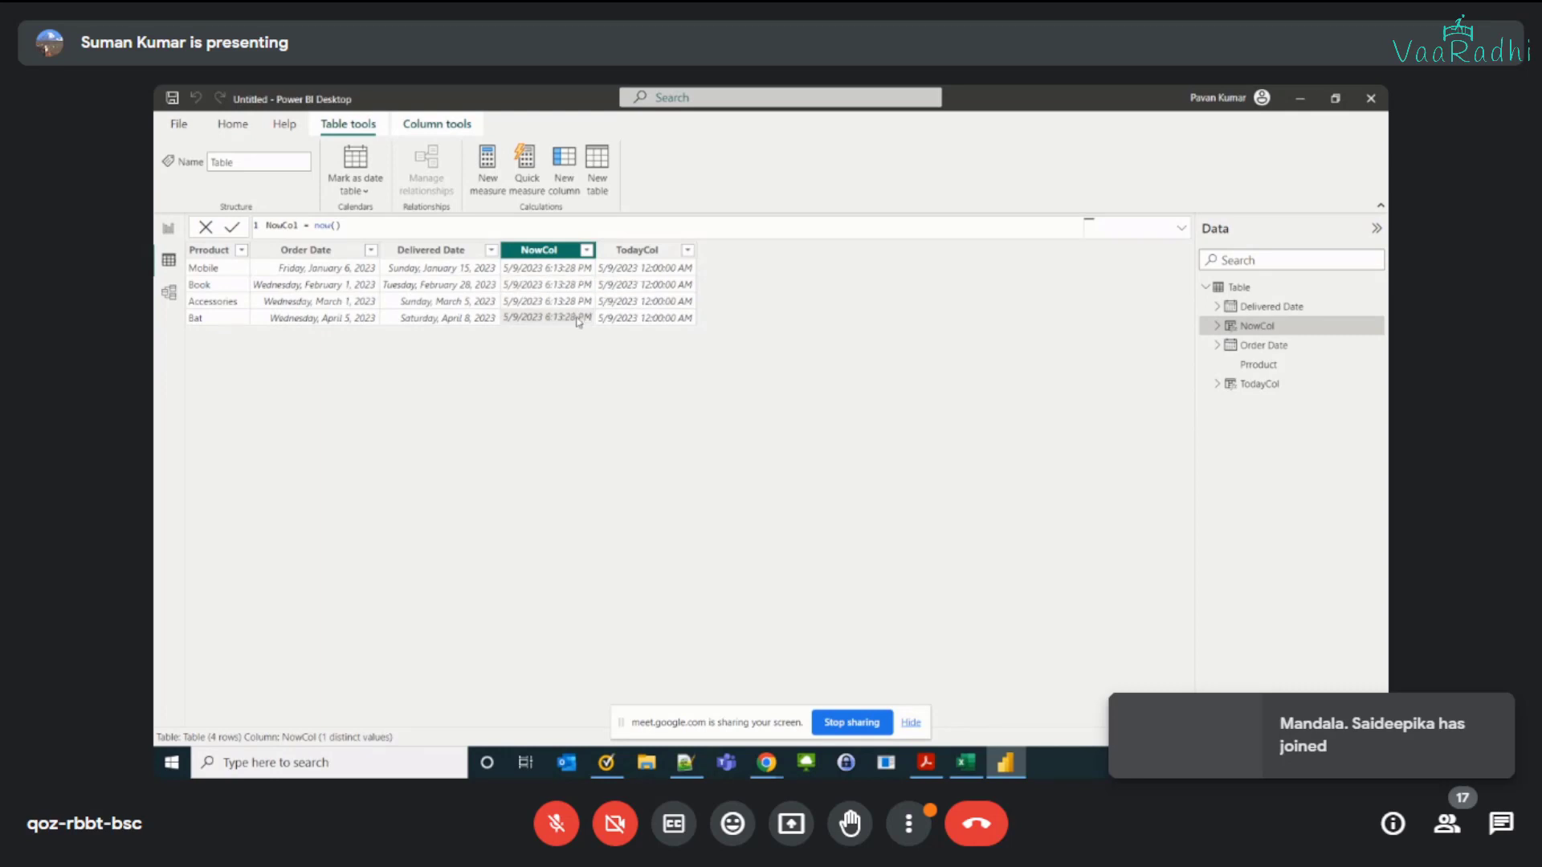
Step: Switch to the Excel workbook and enter "Gives current date with 12AM" as the description of Today()
{"action": "key", "text": "alt+Tab"}
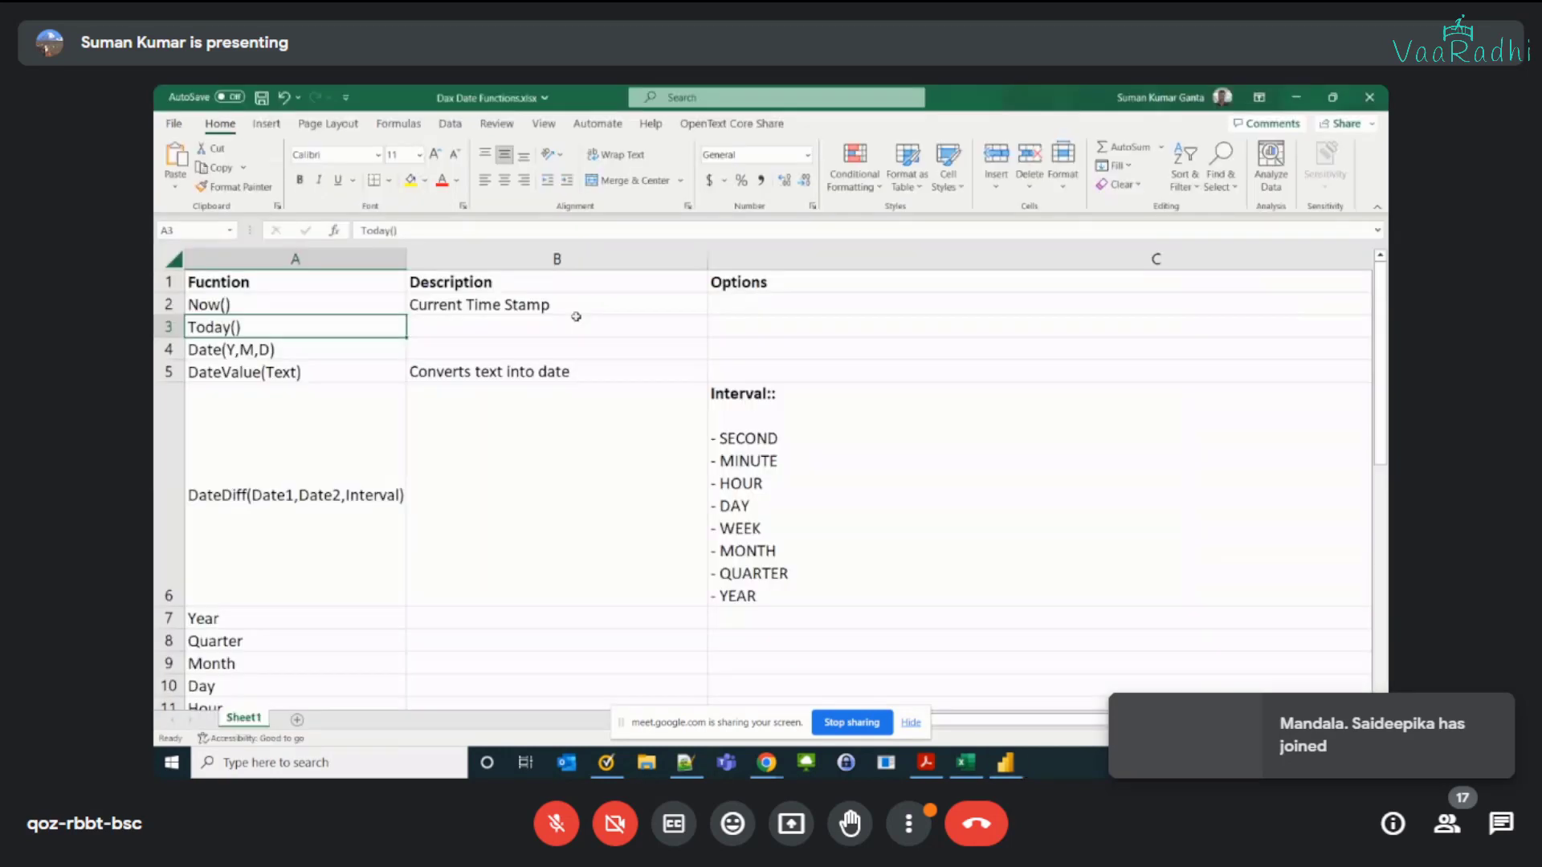
{"action": "left_click_drag", "start_coordinate": [576, 317], "coordinate": [384, 329]}
{"action": "left_click", "coordinate": [295, 334]}
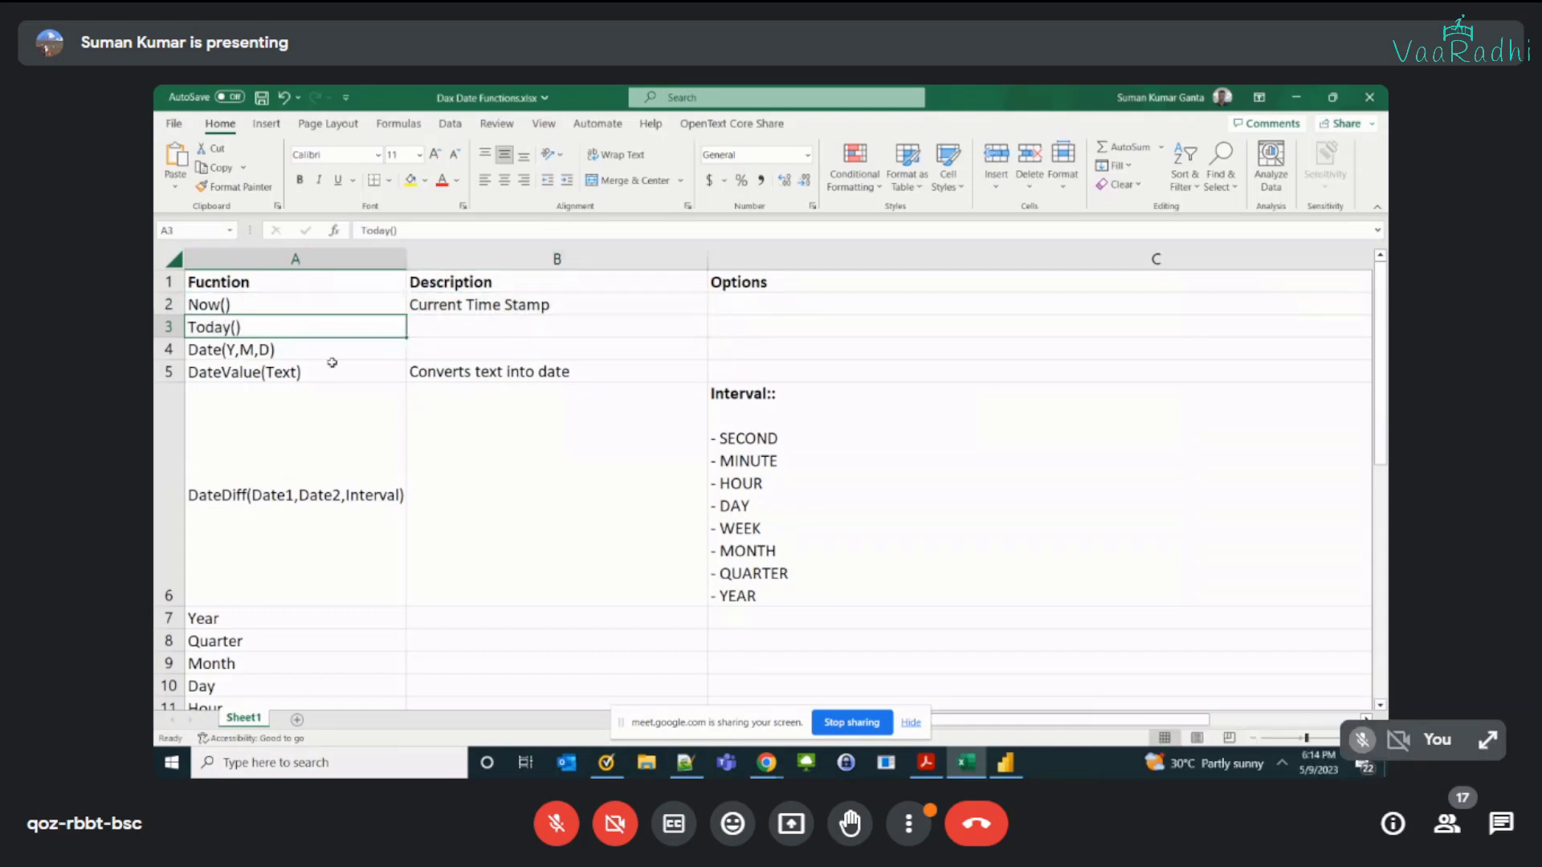
{"action": "left_click", "coordinate": [462, 328]}
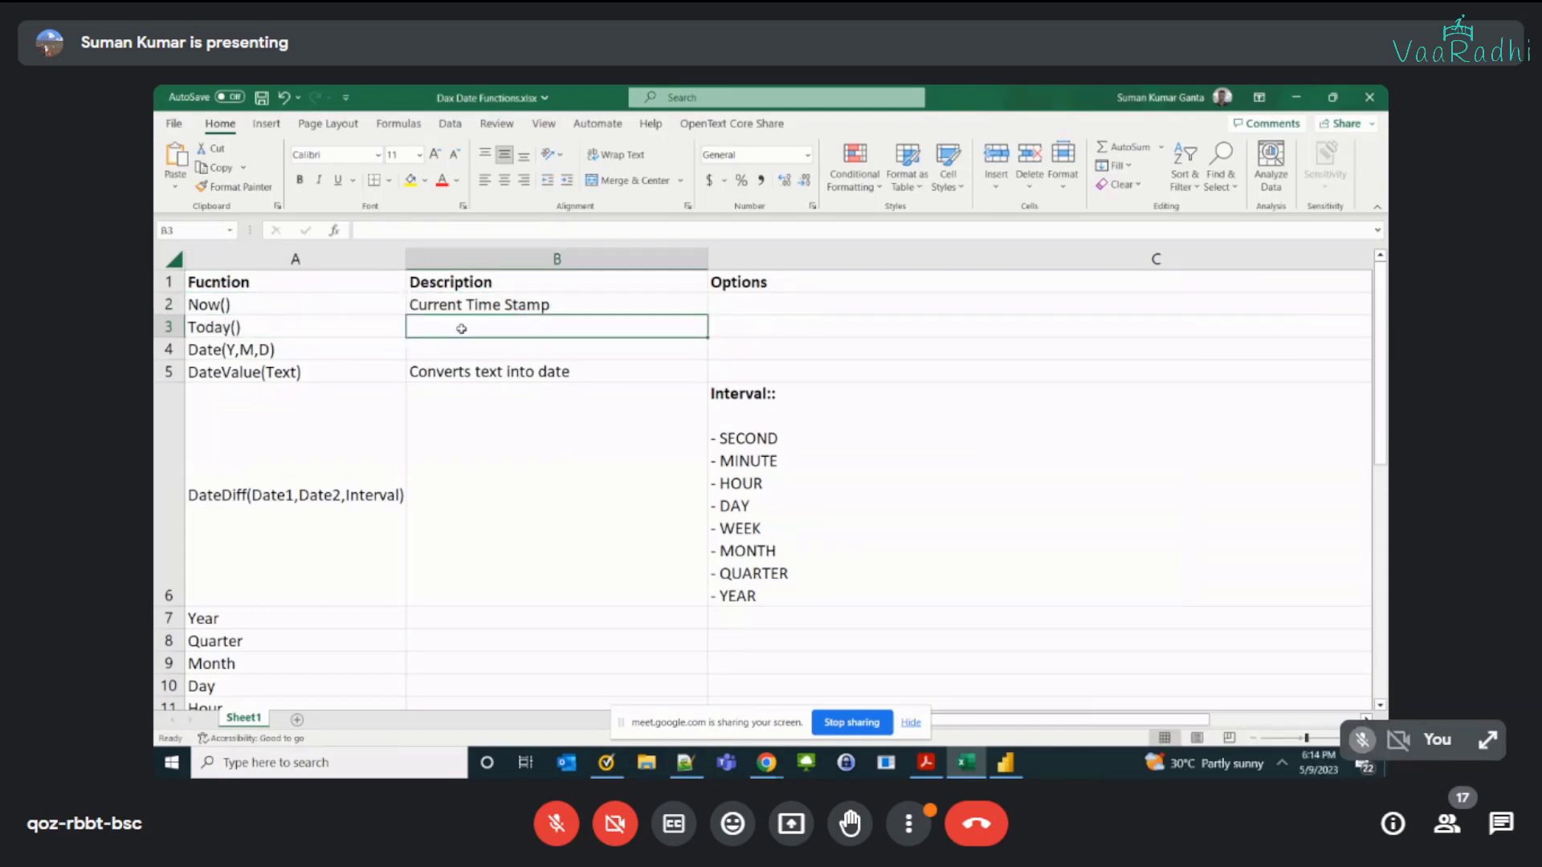
{"action": "type", "text": "Gives c"}
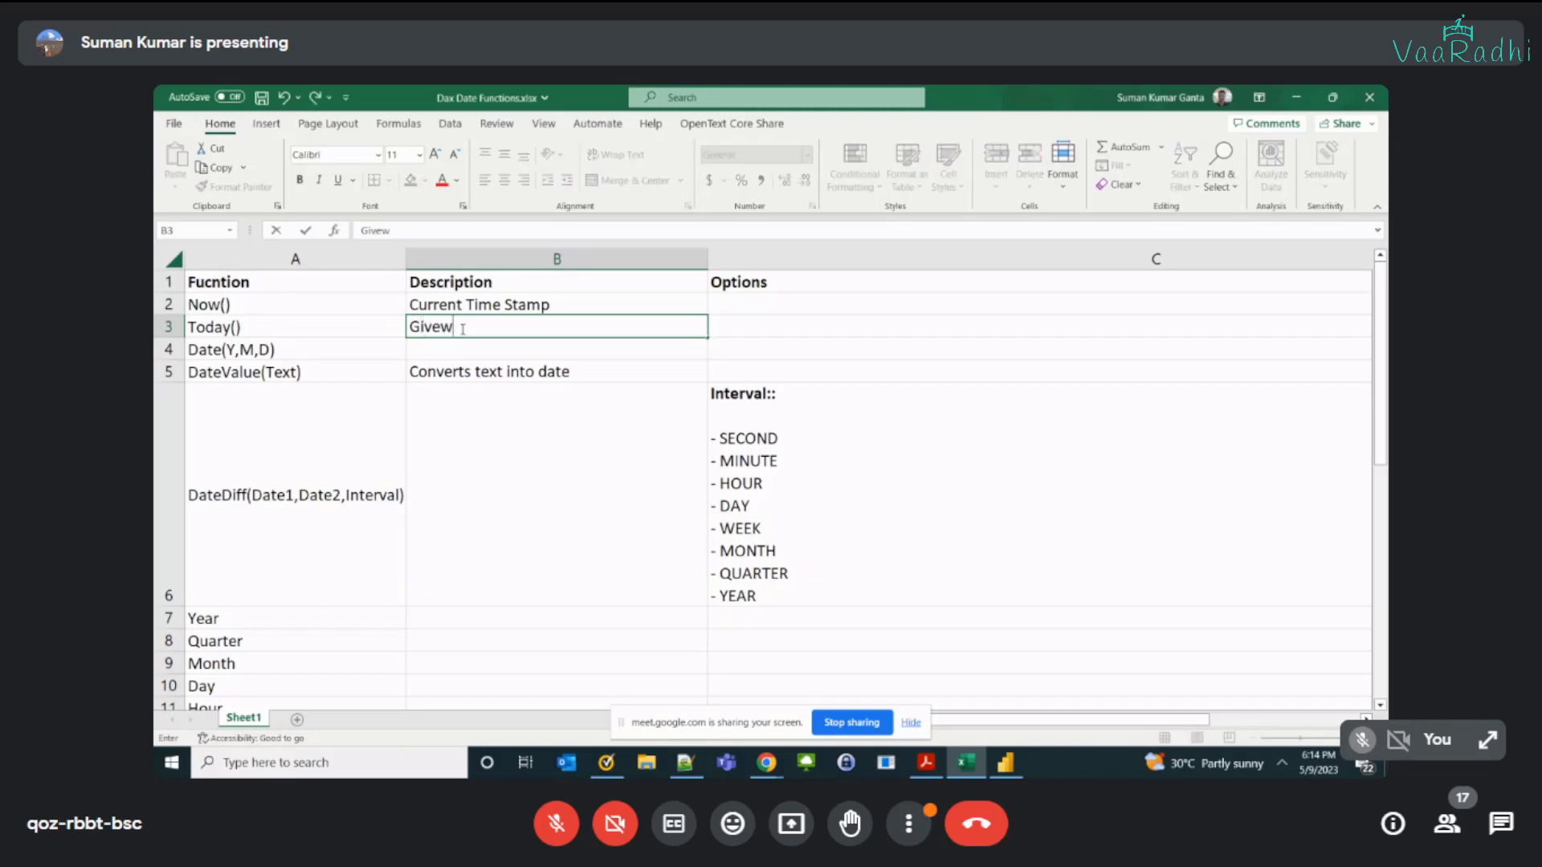
{"action": "type", "text": "urrent date with 1"}
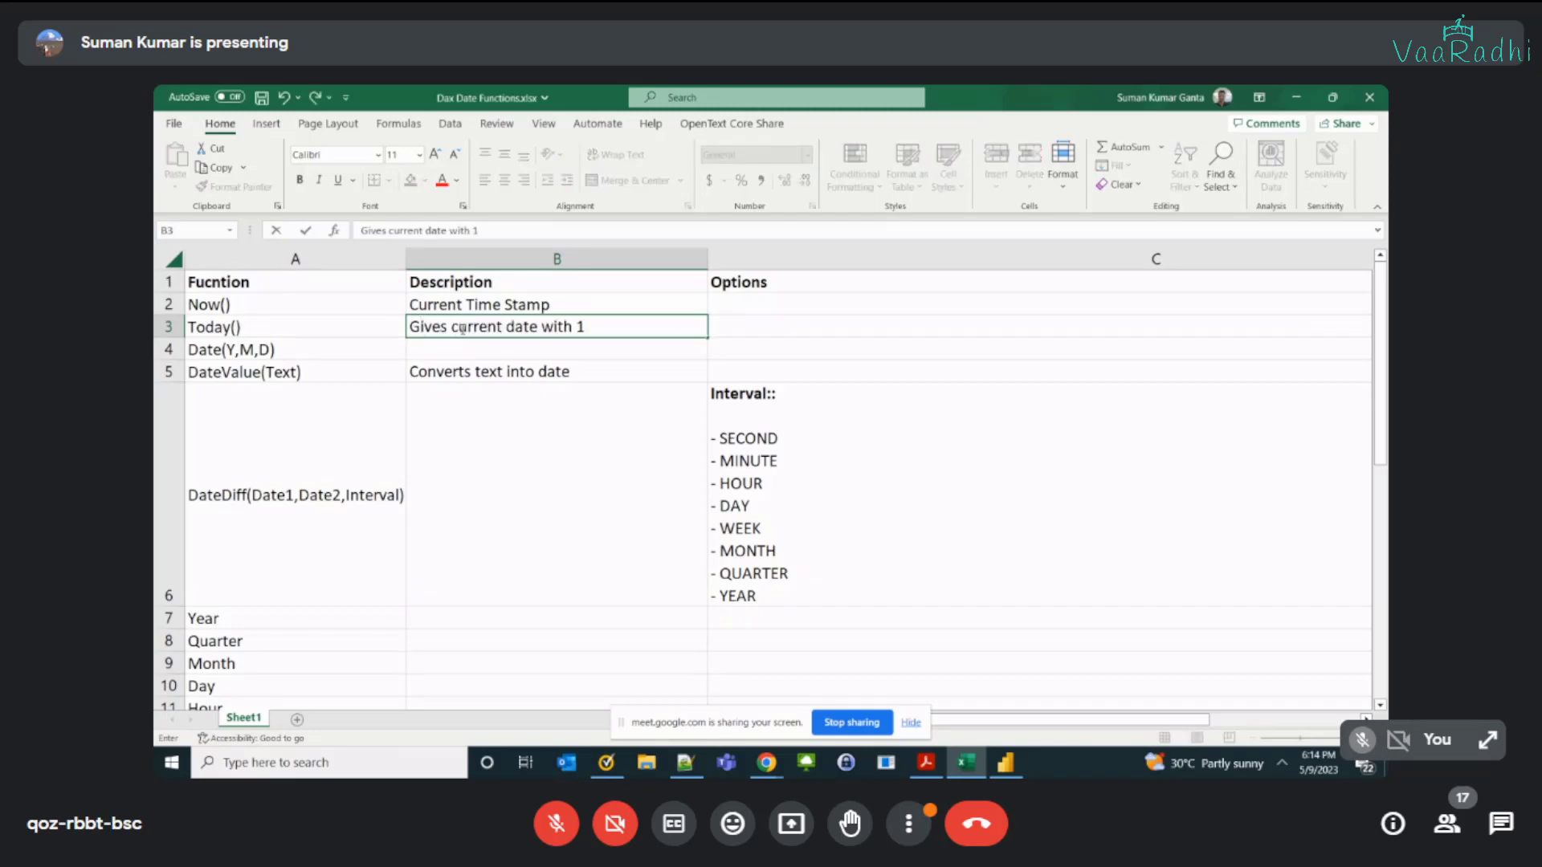
{"action": "type", "text": "2AM"}
{"action": "key", "text": "Return"}
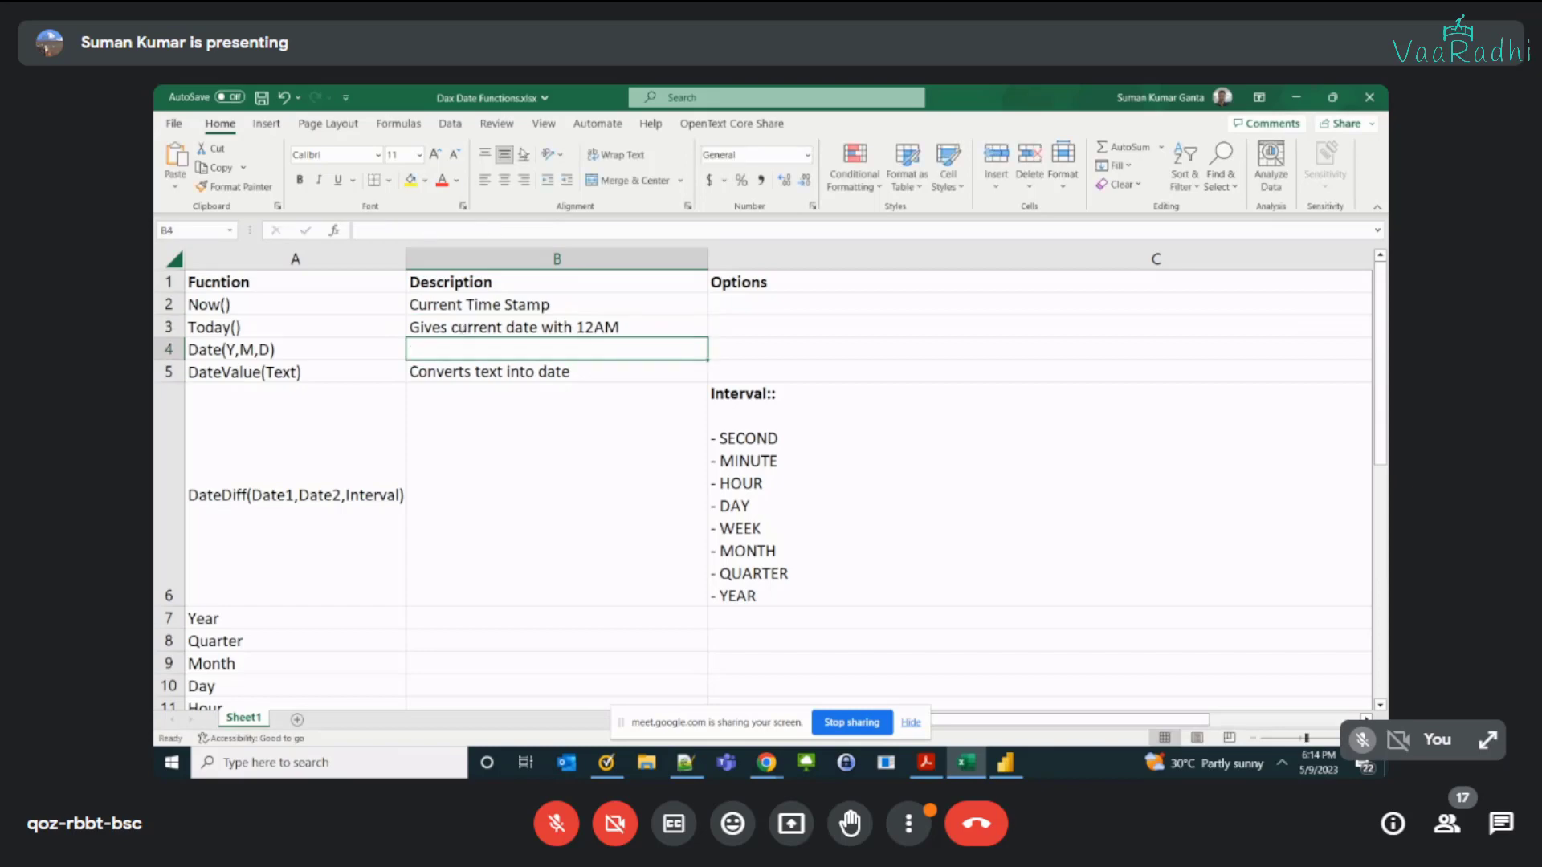
Step: Append "as time" to the Today() description and save the workbook
{"action": "double_click", "coordinate": [648, 327]}
{"action": "type", "text": "as time"}
{"action": "key", "text": "Return"}
{"action": "key", "text": "ctrl+s"}
Step: Switch to Power BI Desktop and add a calculated column DateVal = Date(2023,3,25) to the table
{"action": "key", "text": "alt+Tab"}
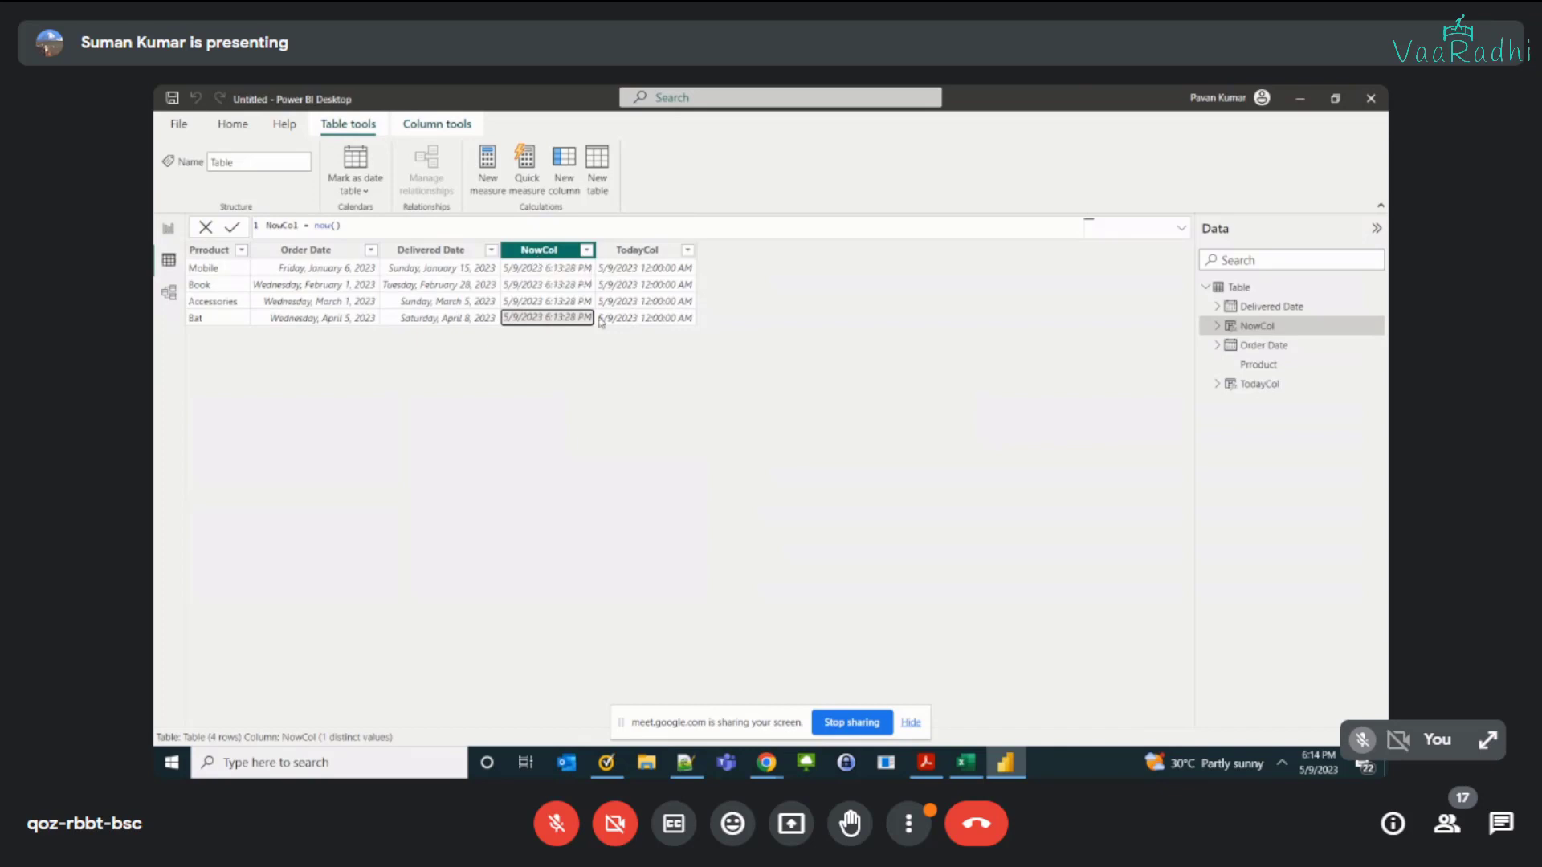
{"action": "left_click", "coordinate": [910, 723]}
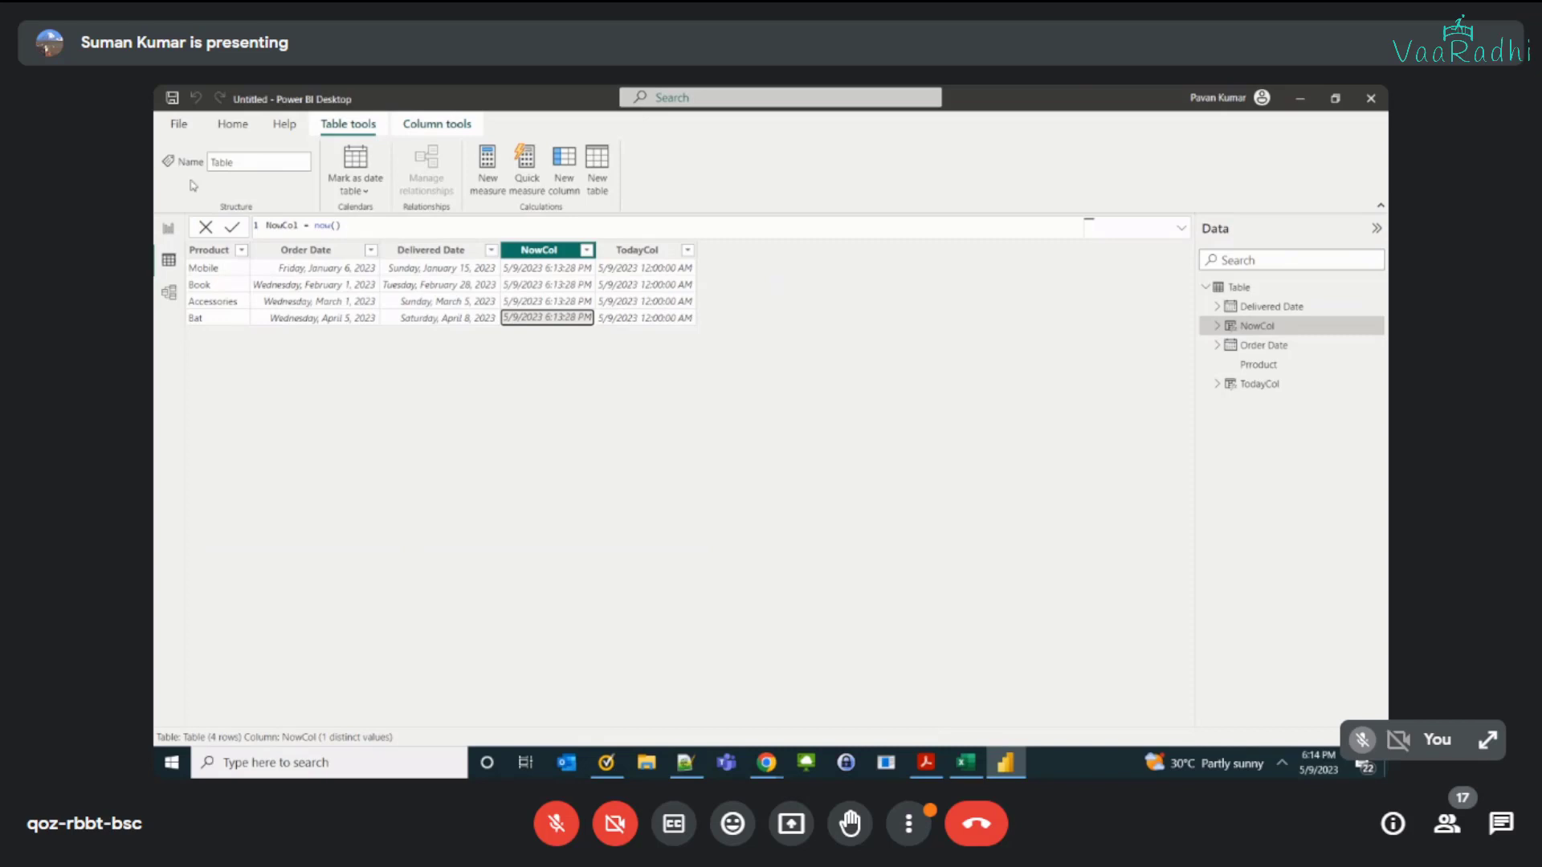
{"action": "left_click", "coordinate": [566, 184]}
{"action": "type", "text": "D"}
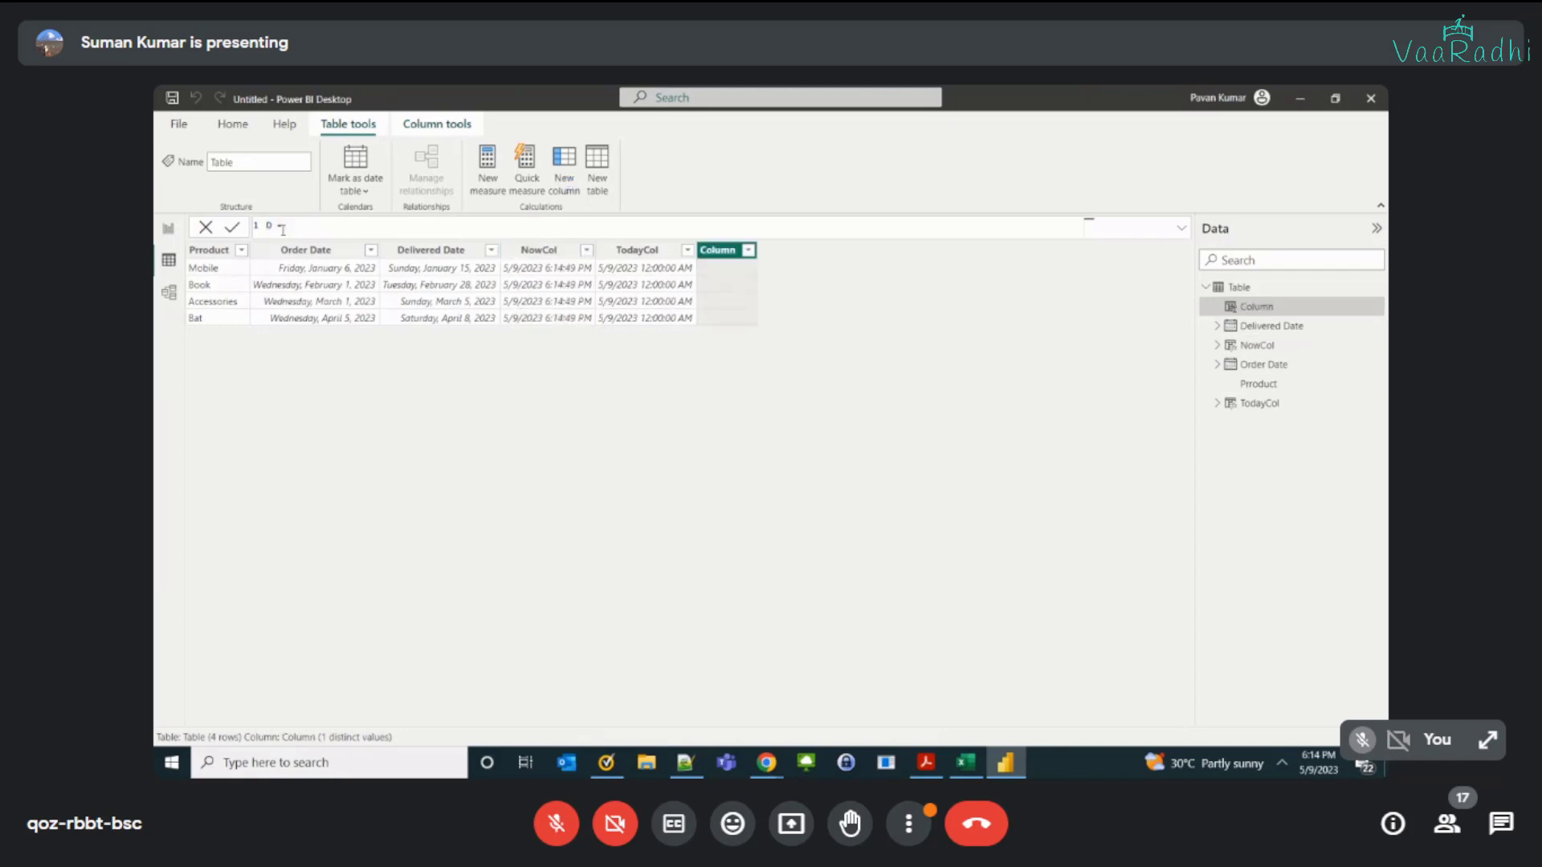
{"action": "type", "text": "ateVal ="}
{"action": "key", "text": "End"}
{"action": "type", "text": "Date"}
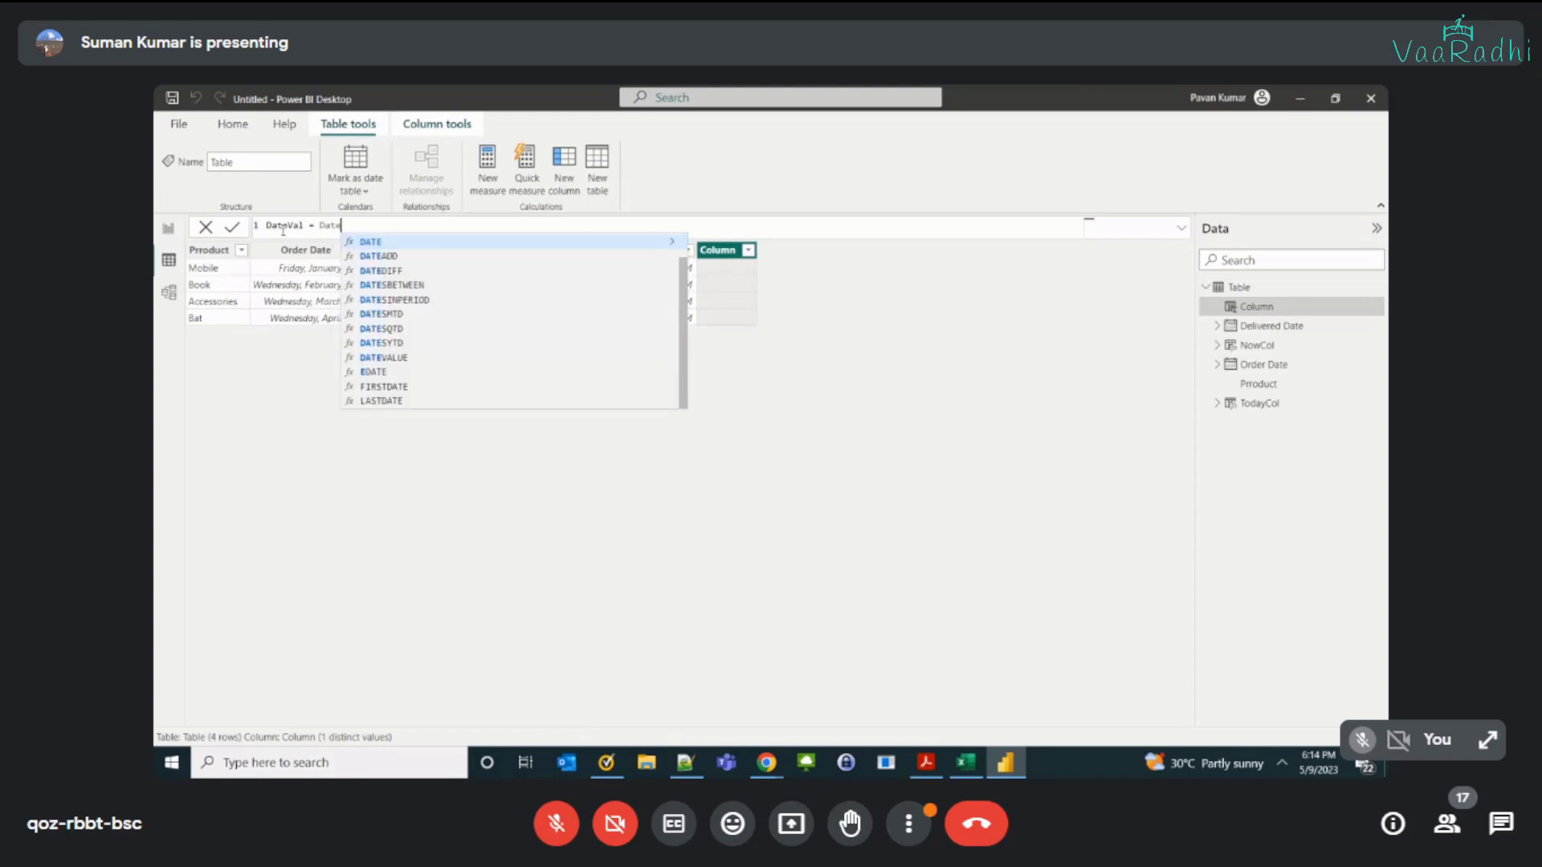
{"action": "type", "text": "("}
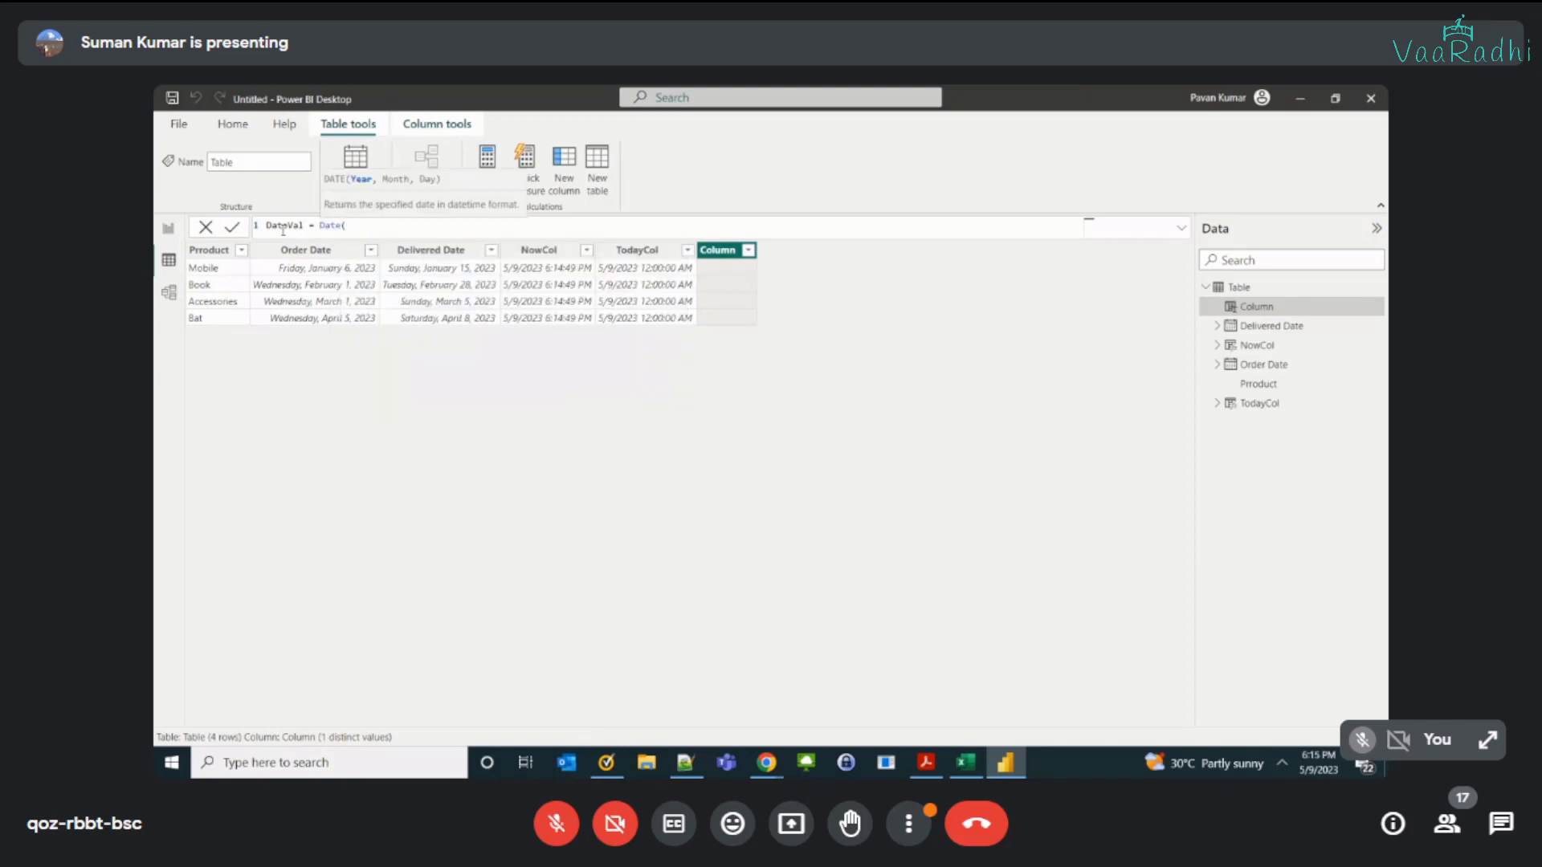
{"action": "type", "text": "2023,3,24)"}
{"action": "key", "text": "Return"}
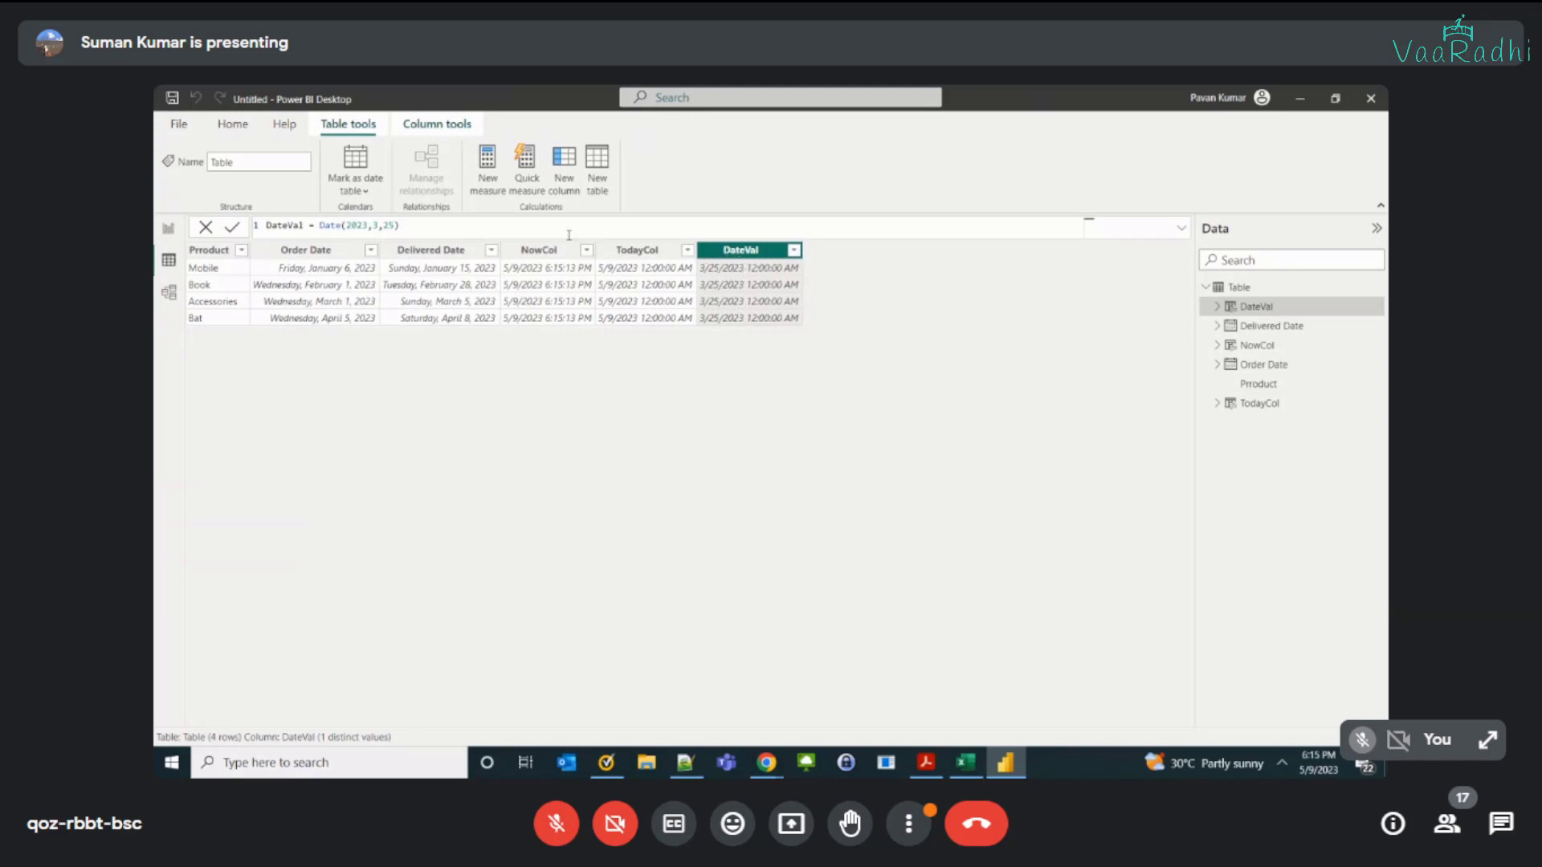
{"action": "double_click", "coordinate": [356, 225]}
{"action": "left_click", "coordinate": [388, 226]}
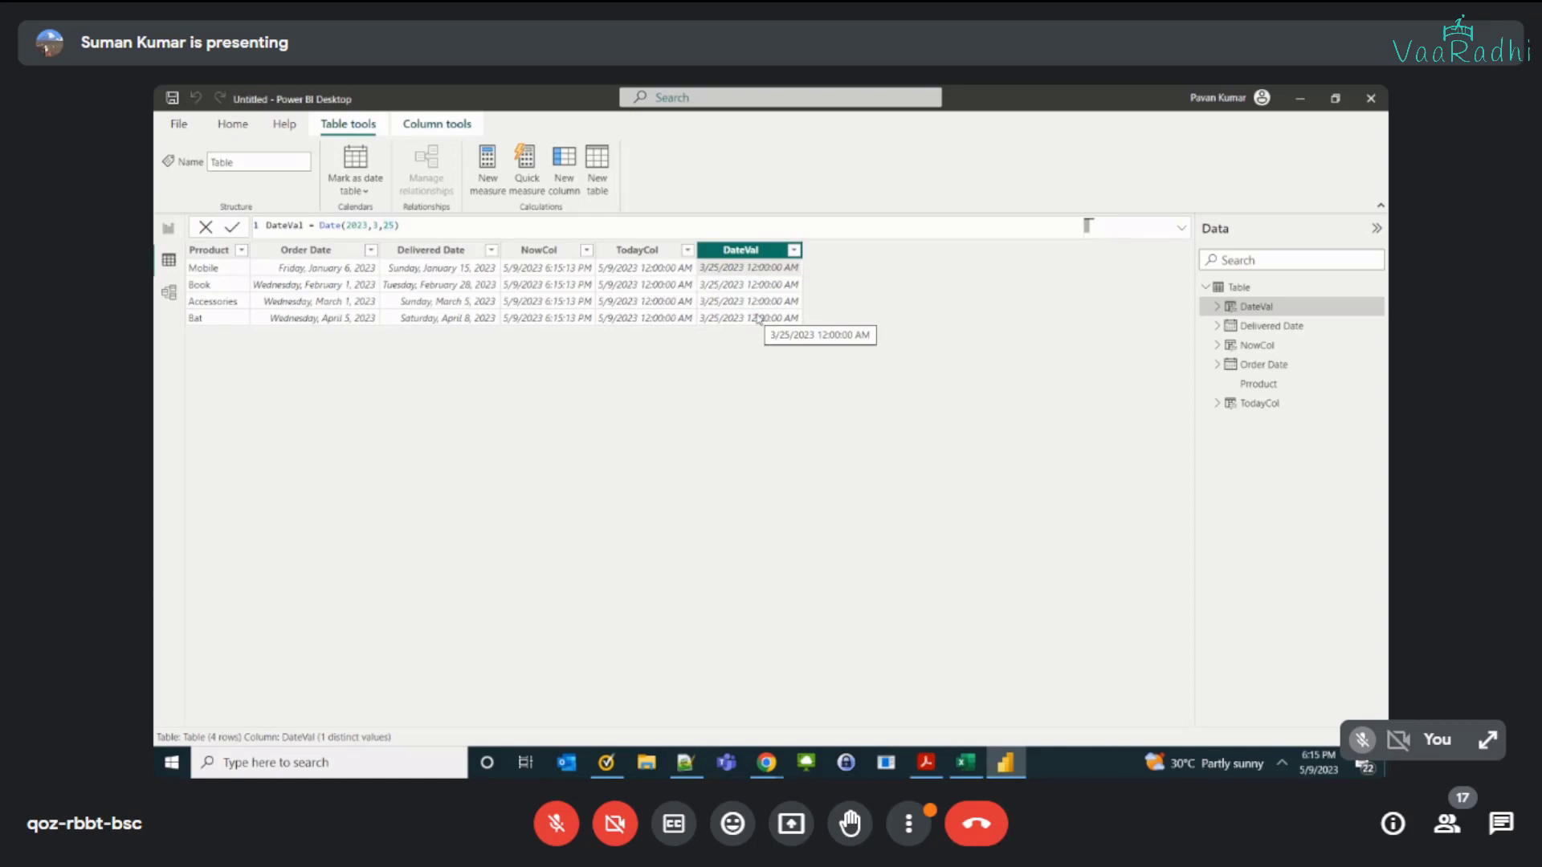
Step: Switch to the Excel workbook and write "Creates a date with 12AM as time" as the description of Date(Y,M,D)
{"action": "key", "text": "alt+Tab"}
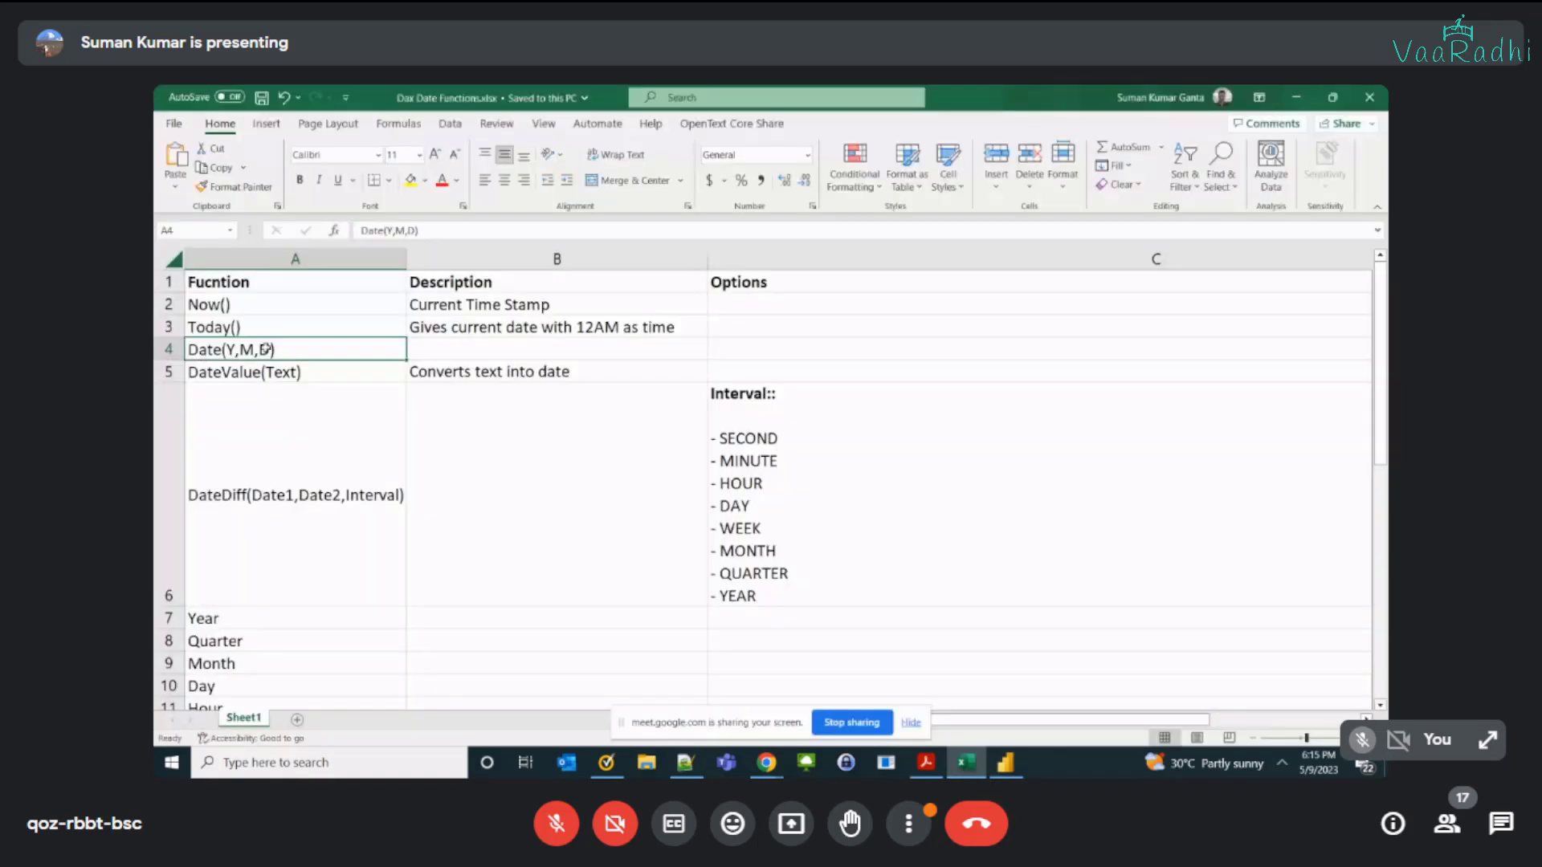
{"action": "left_click", "coordinate": [445, 326]}
{"action": "key", "text": "Down"}
{"action": "type", "text": "Creates a"}
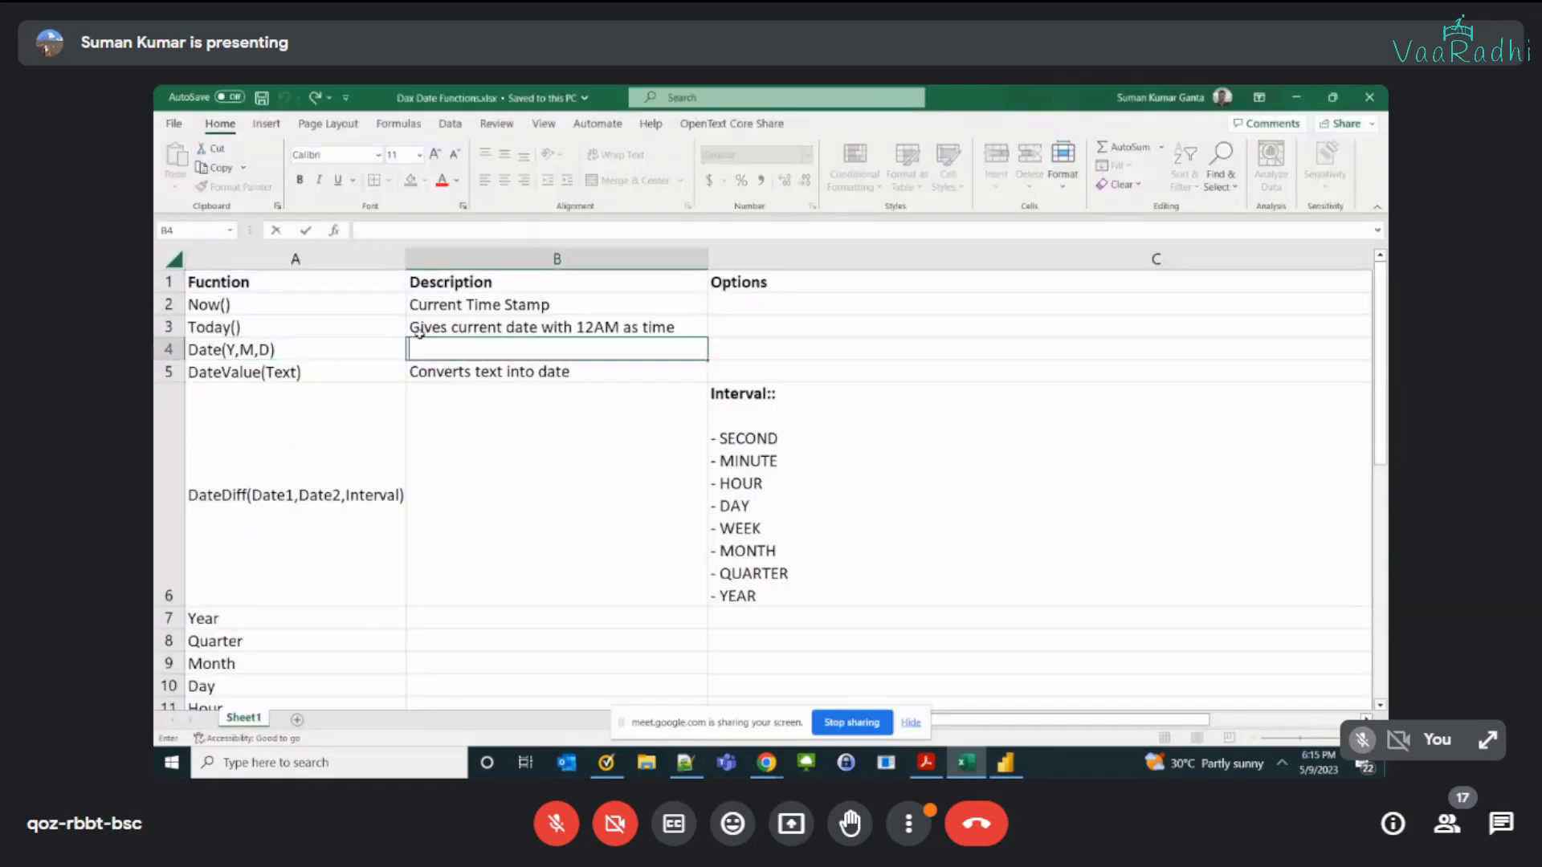
{"action": "type", "text": " dat"}
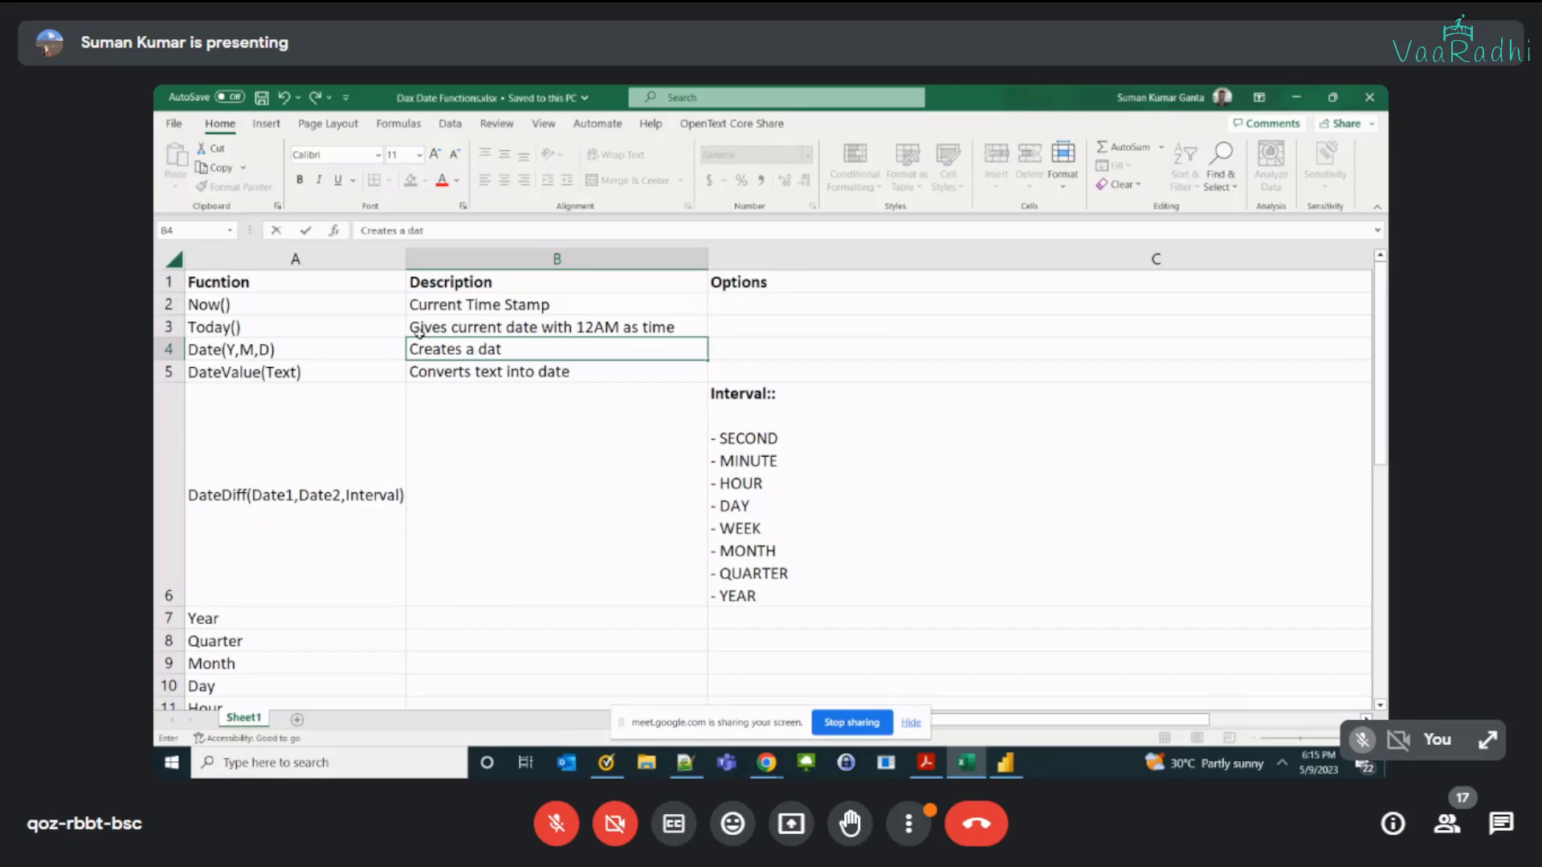
{"action": "type", "text": "e with 12AM as time"}
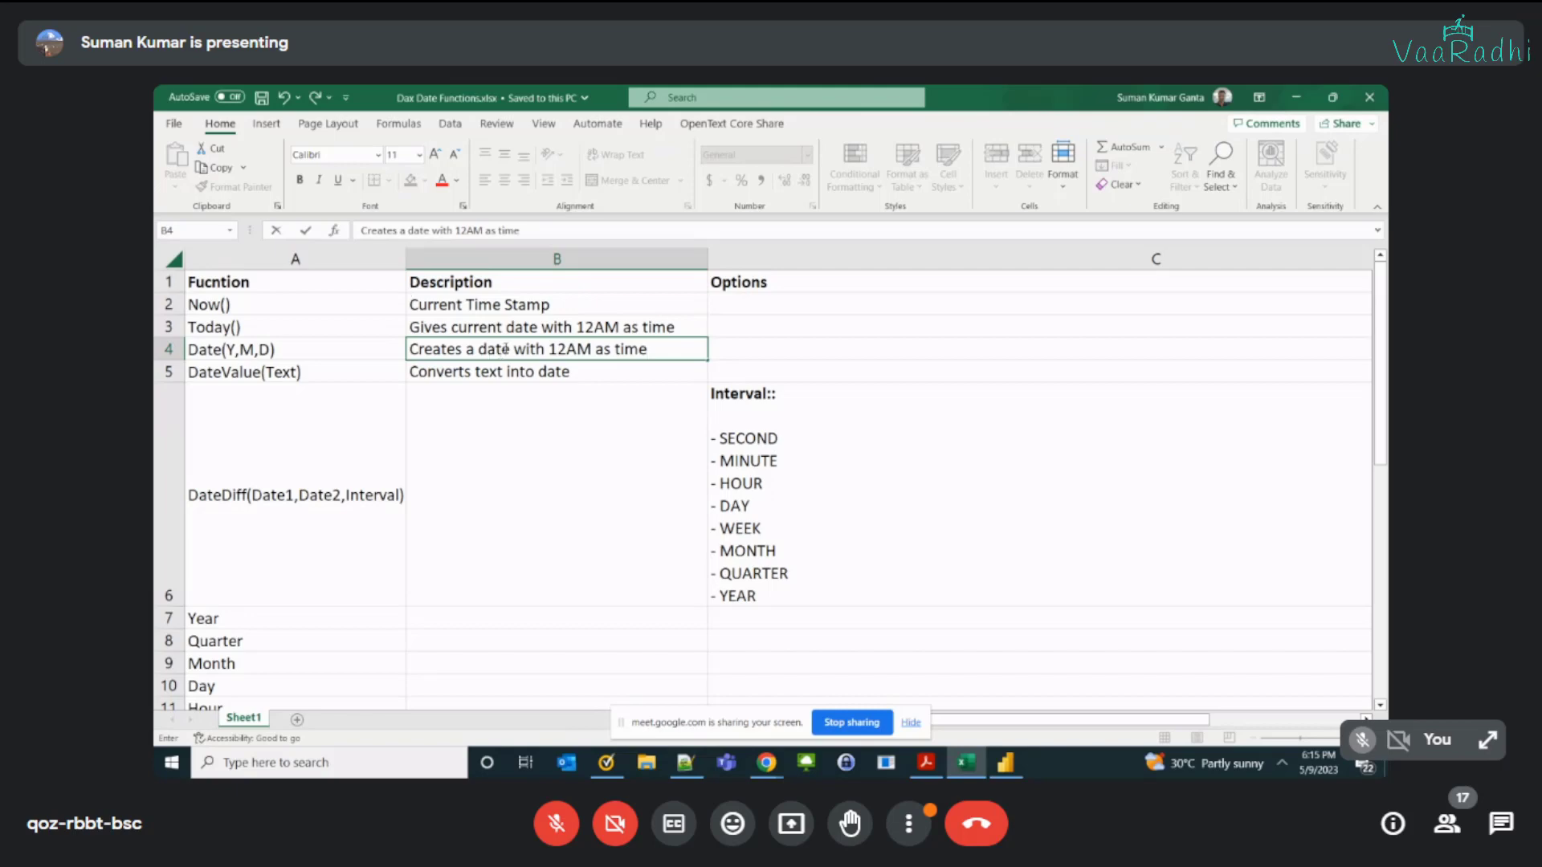
Step: Insert "with given Y,M and D values," after "date" in the Date(Y,M,D) description and fit the Description column's width to its text
{"action": "left_click", "coordinate": [505, 348]}
{"action": "type", "text": "with given"}
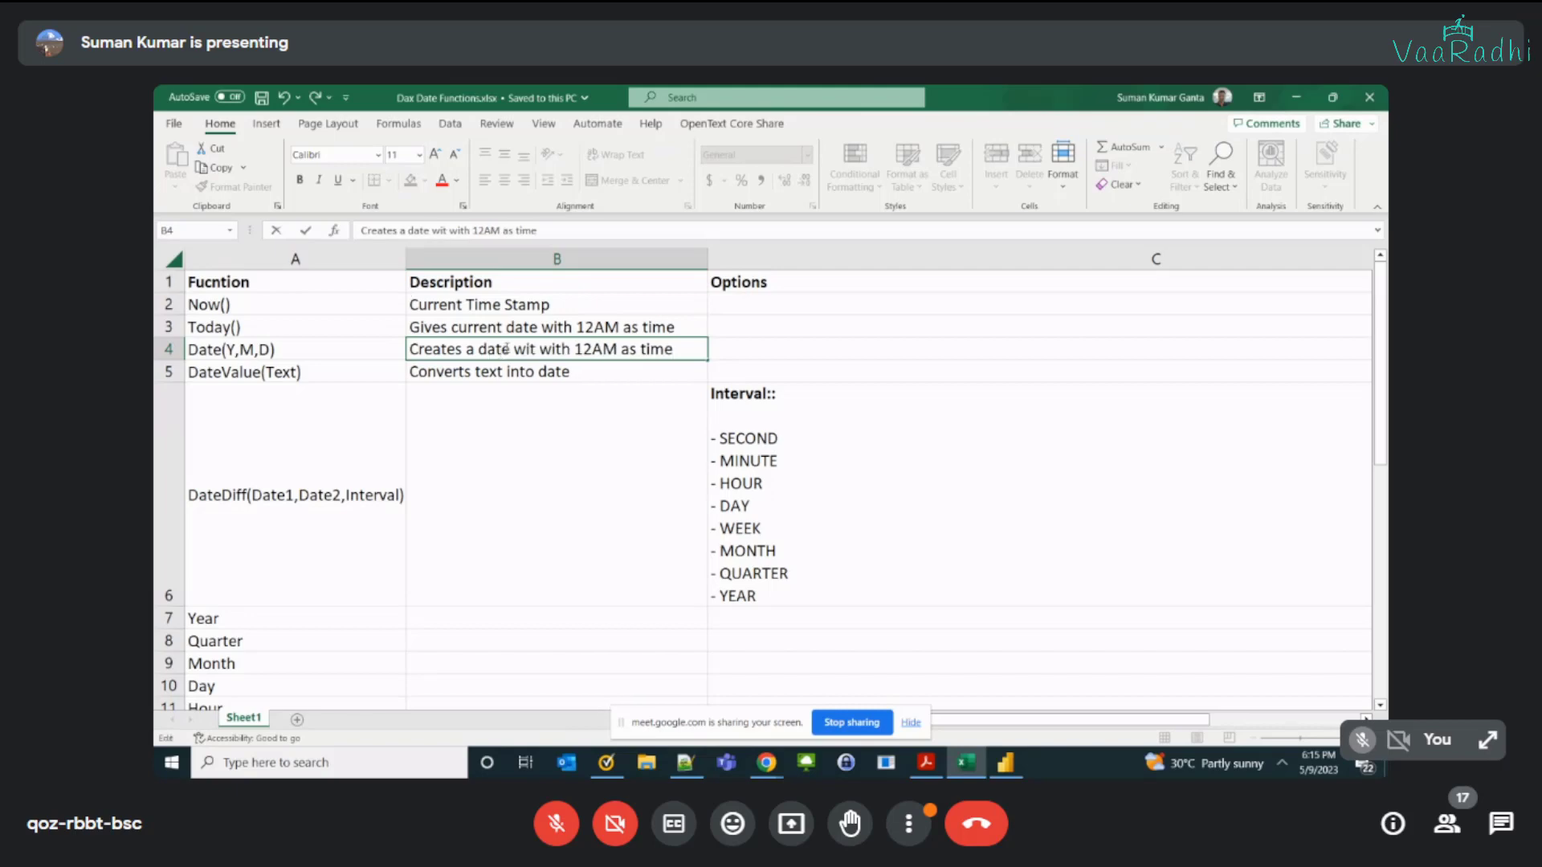
{"action": "type", "text": ",M"}
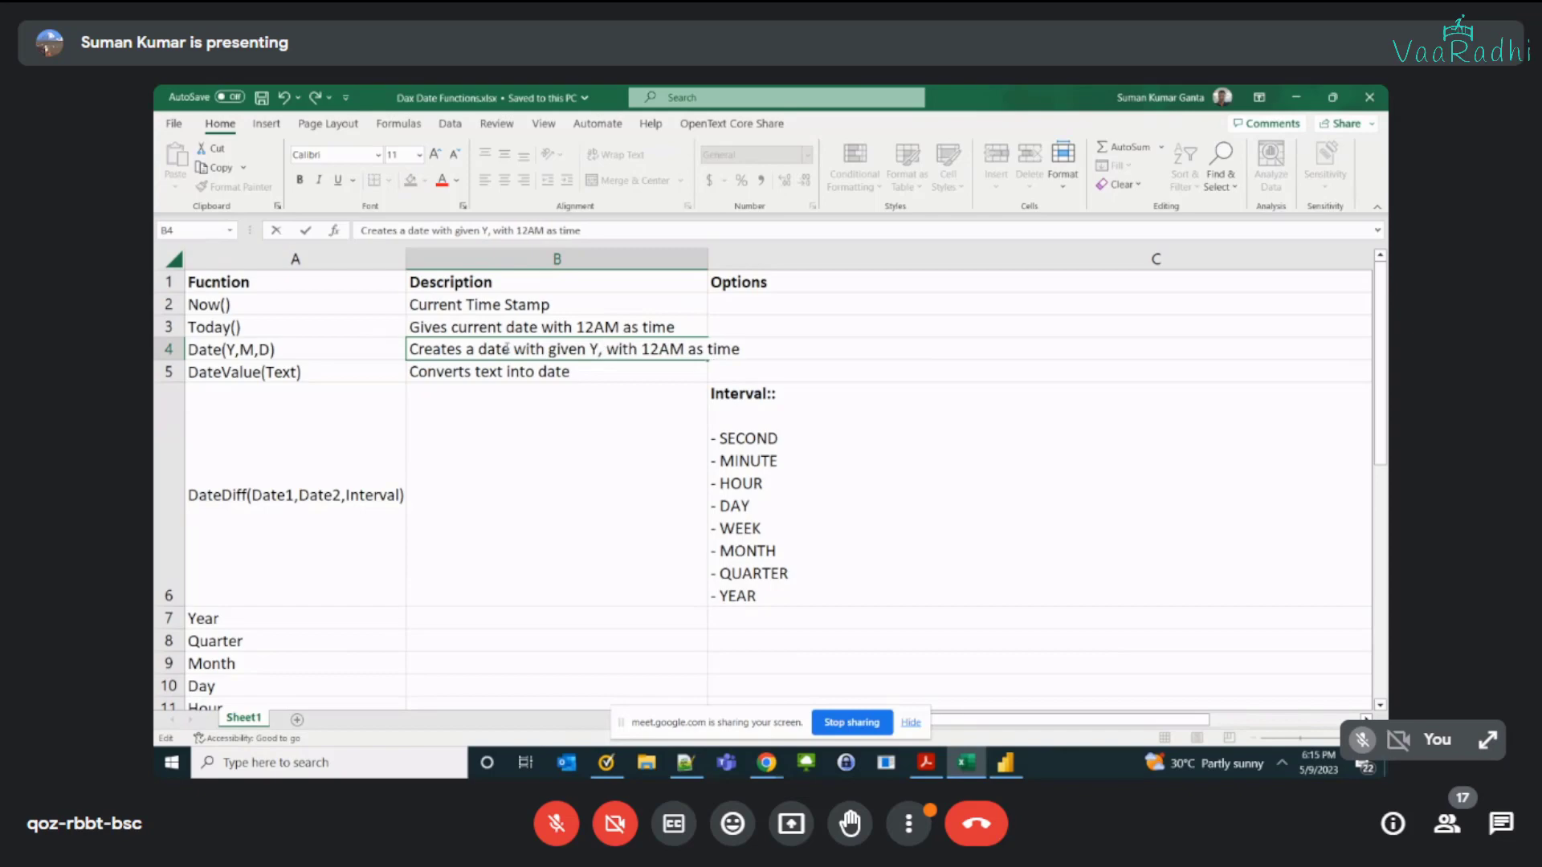
{"action": "type", "text": " a"}
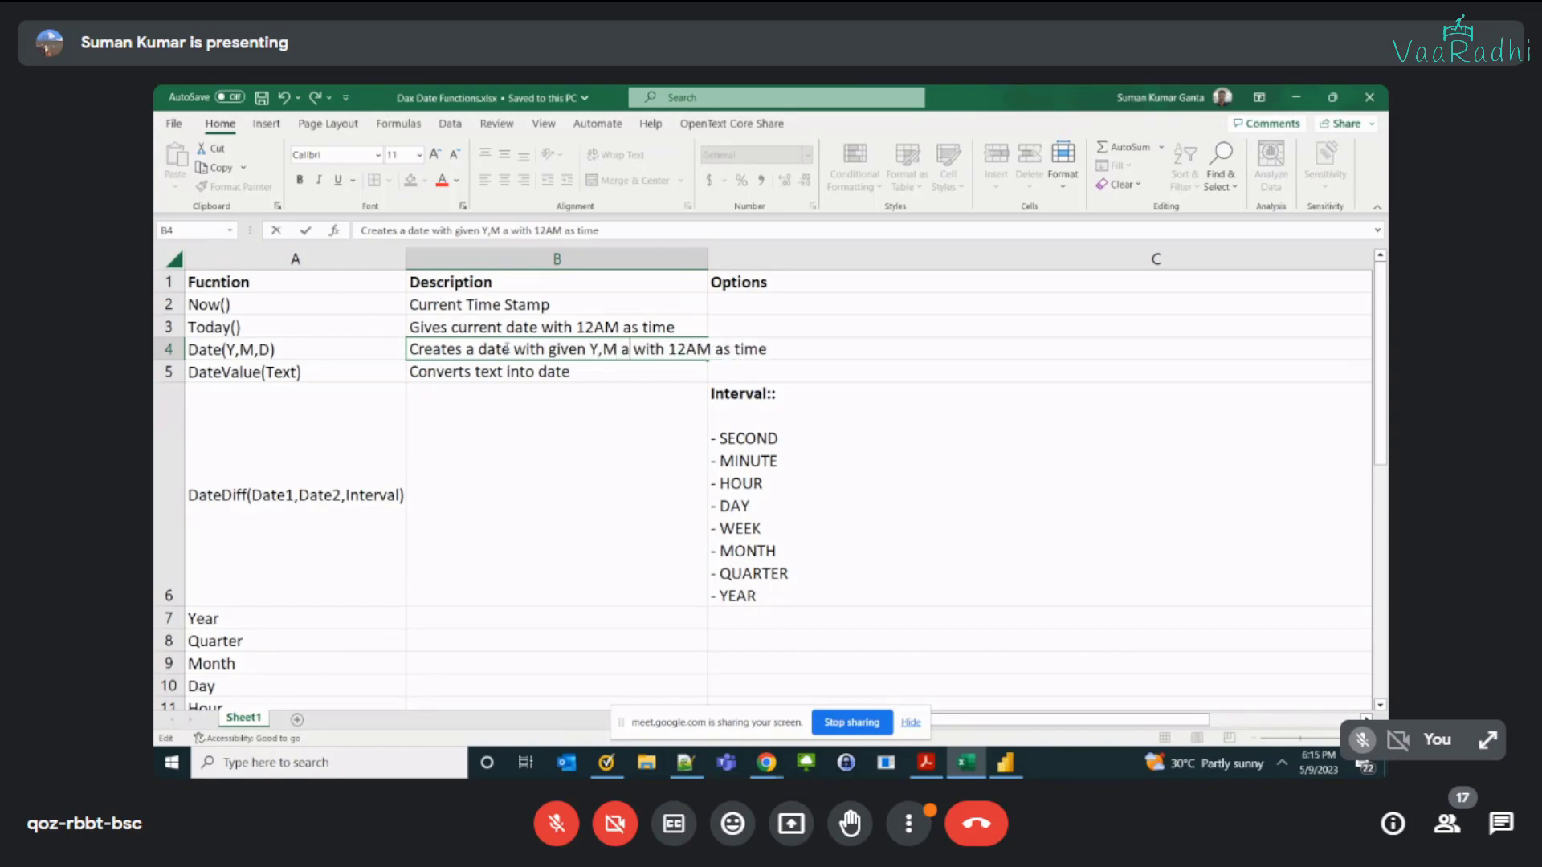
{"action": "type", "text": "nd D values,"}
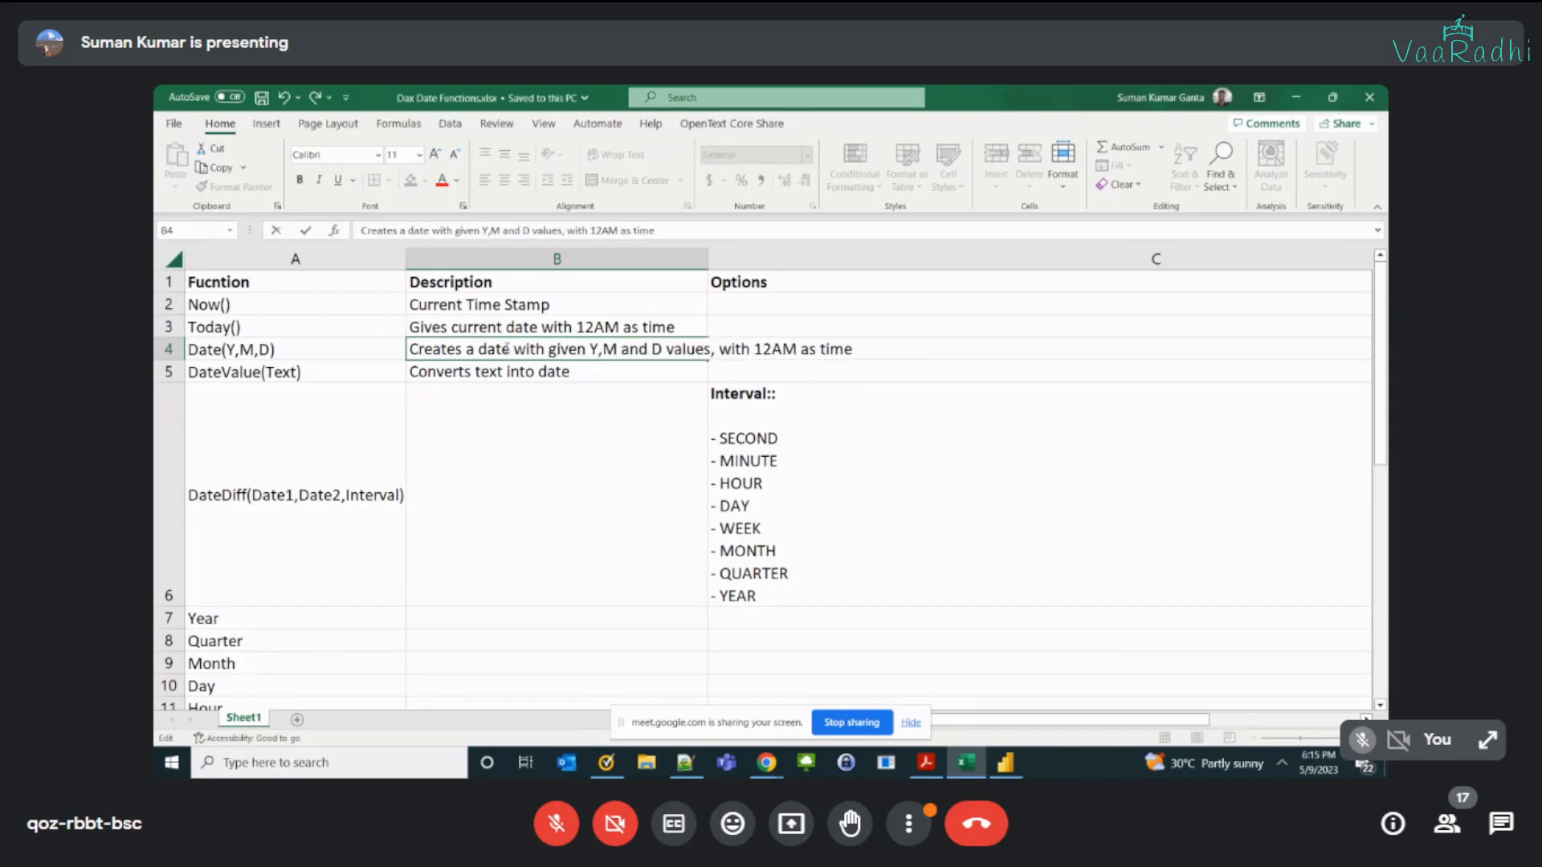
{"action": "key", "text": "Return"}
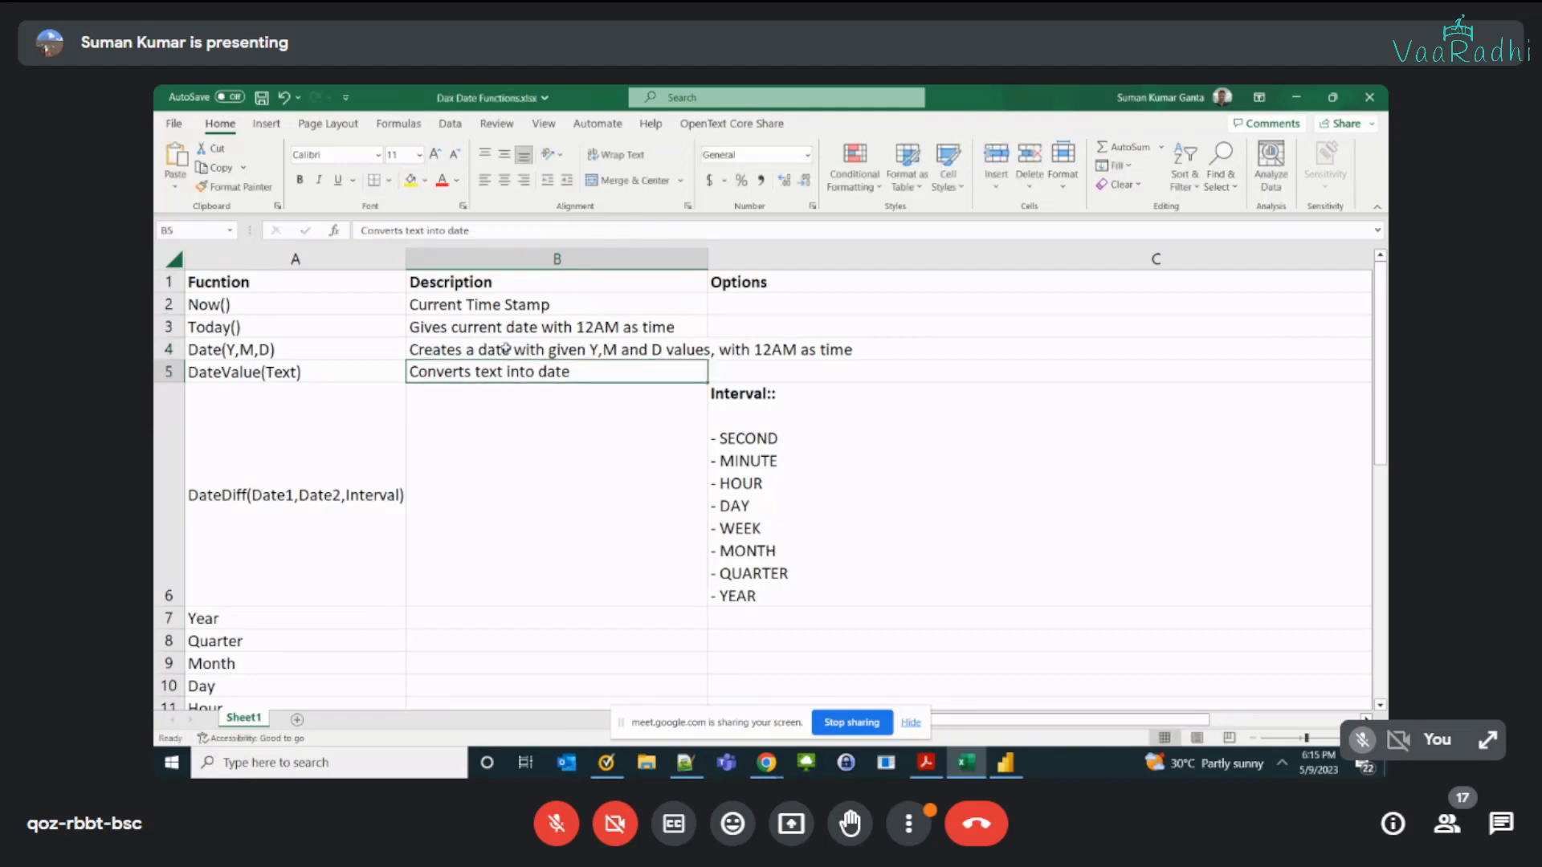
{"action": "double_click", "coordinate": [707, 259]}
{"action": "key", "text": "alt+Tab"}
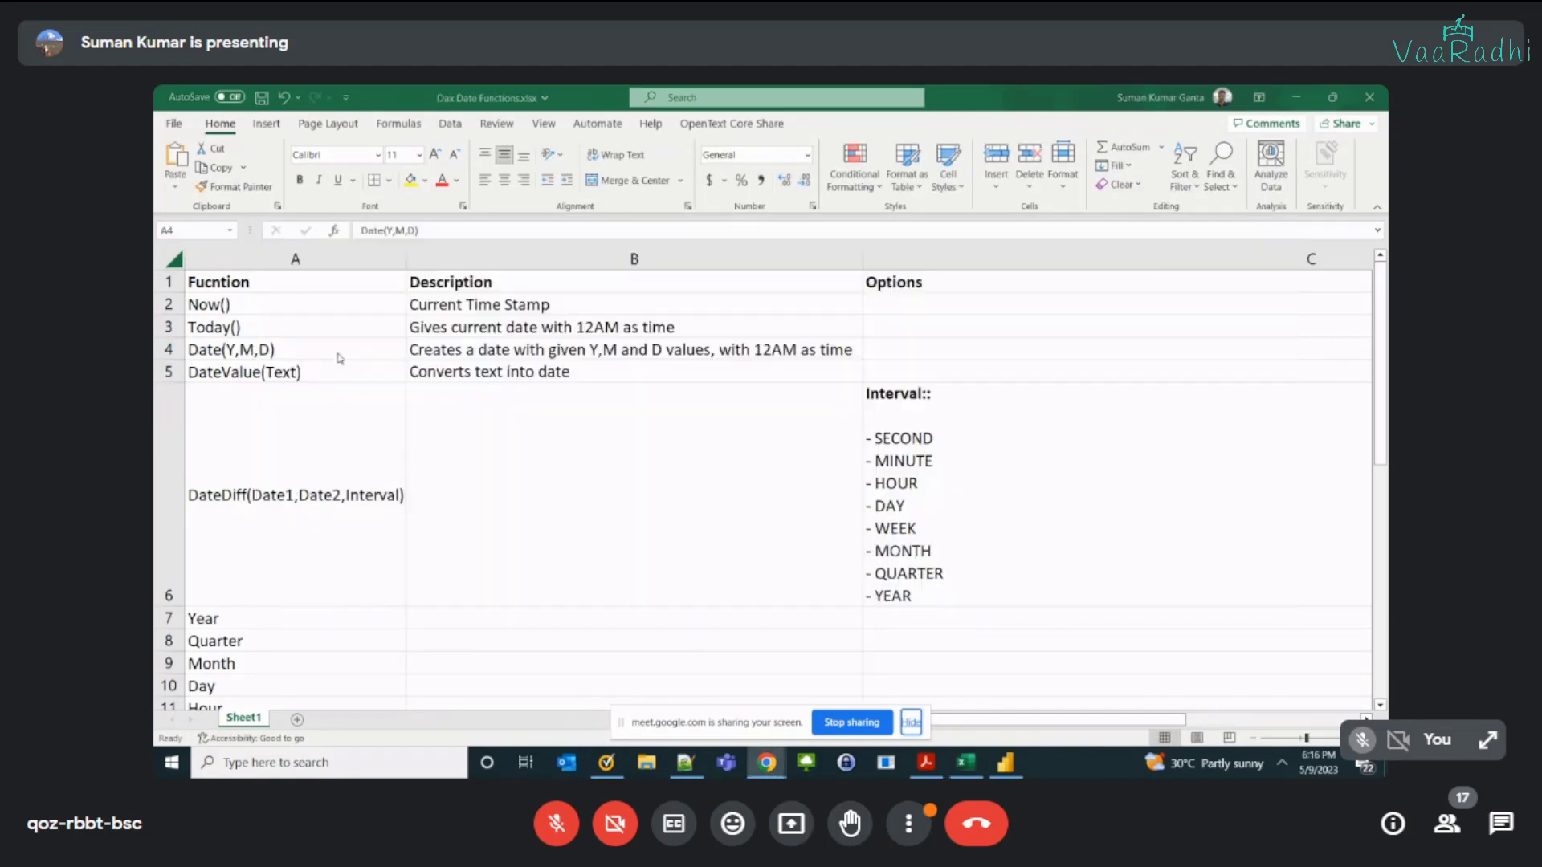
{"action": "left_click", "coordinate": [234, 347]}
{"action": "left_click", "coordinate": [677, 350]}
{"action": "left_click_drag", "start_coordinate": [677, 349], "coordinate": [271, 290]}
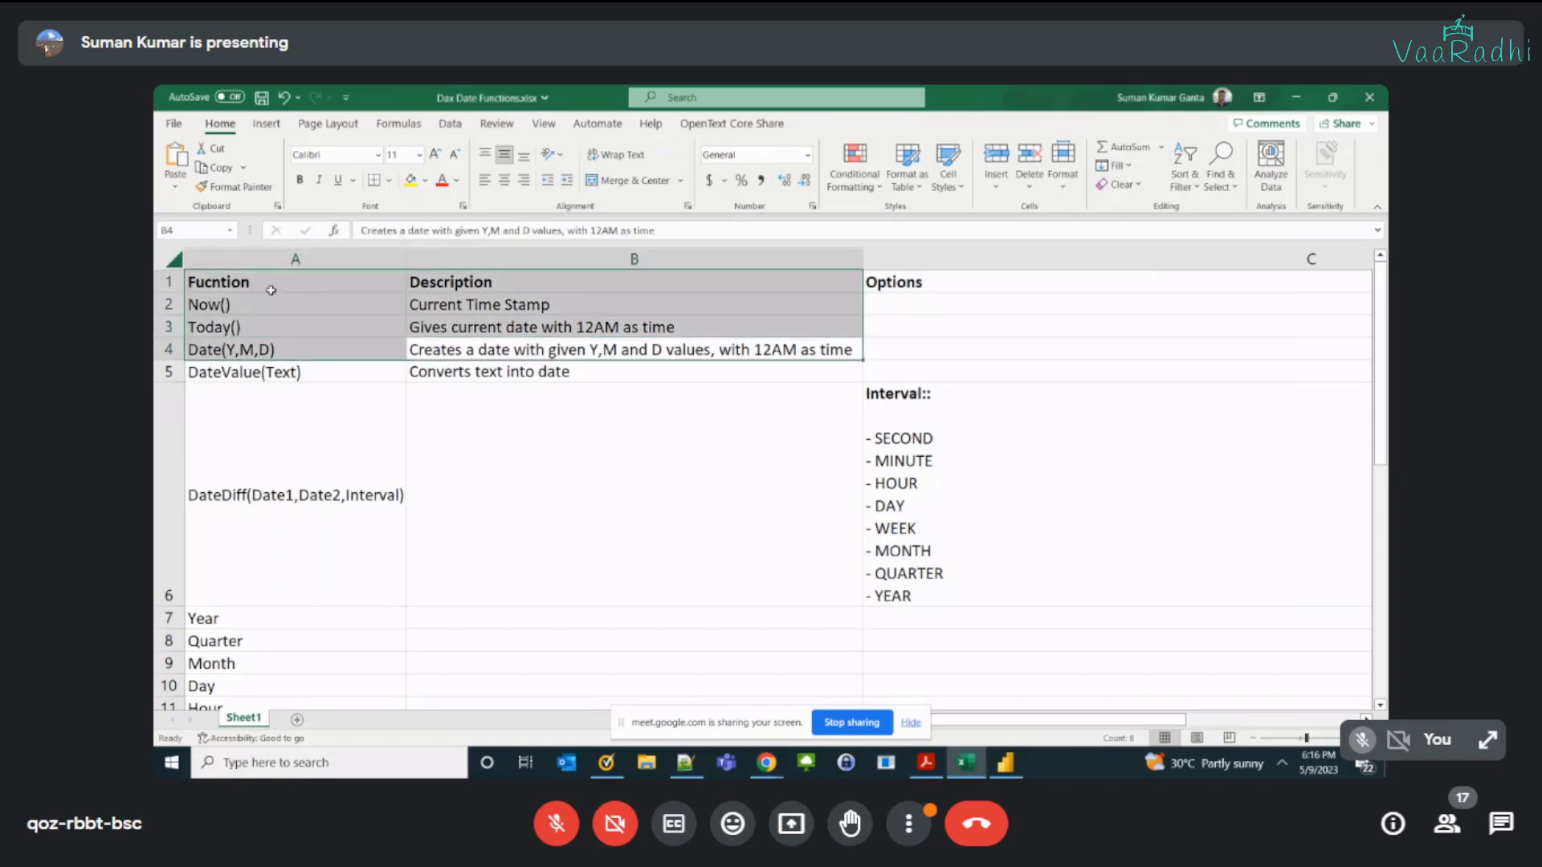
{"action": "left_click", "coordinate": [248, 346]}
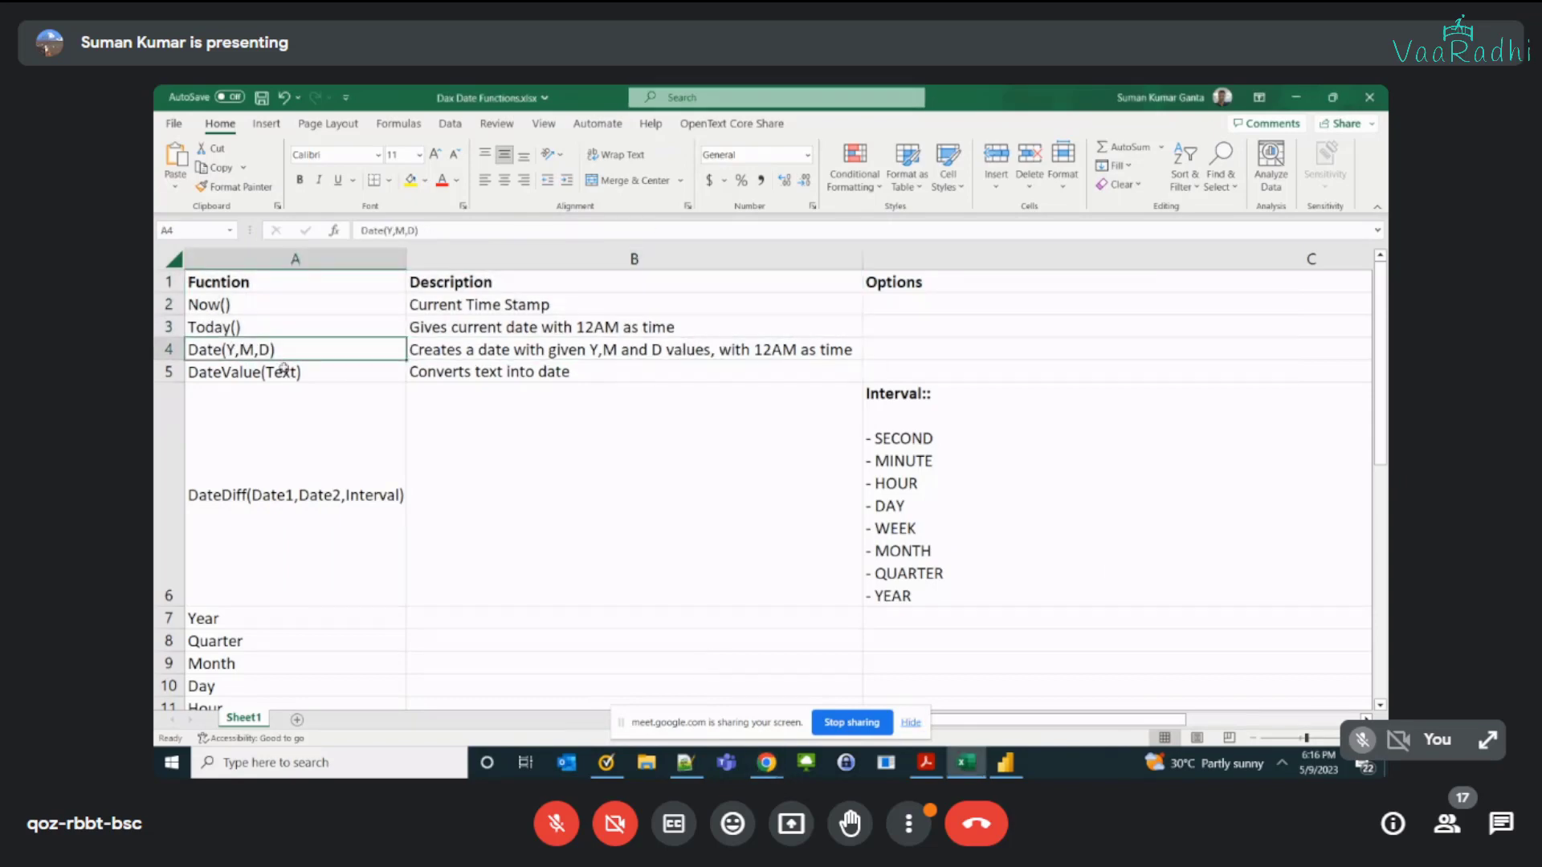
{"action": "left_click", "coordinate": [283, 376]}
{"action": "left_click", "coordinate": [512, 374]}
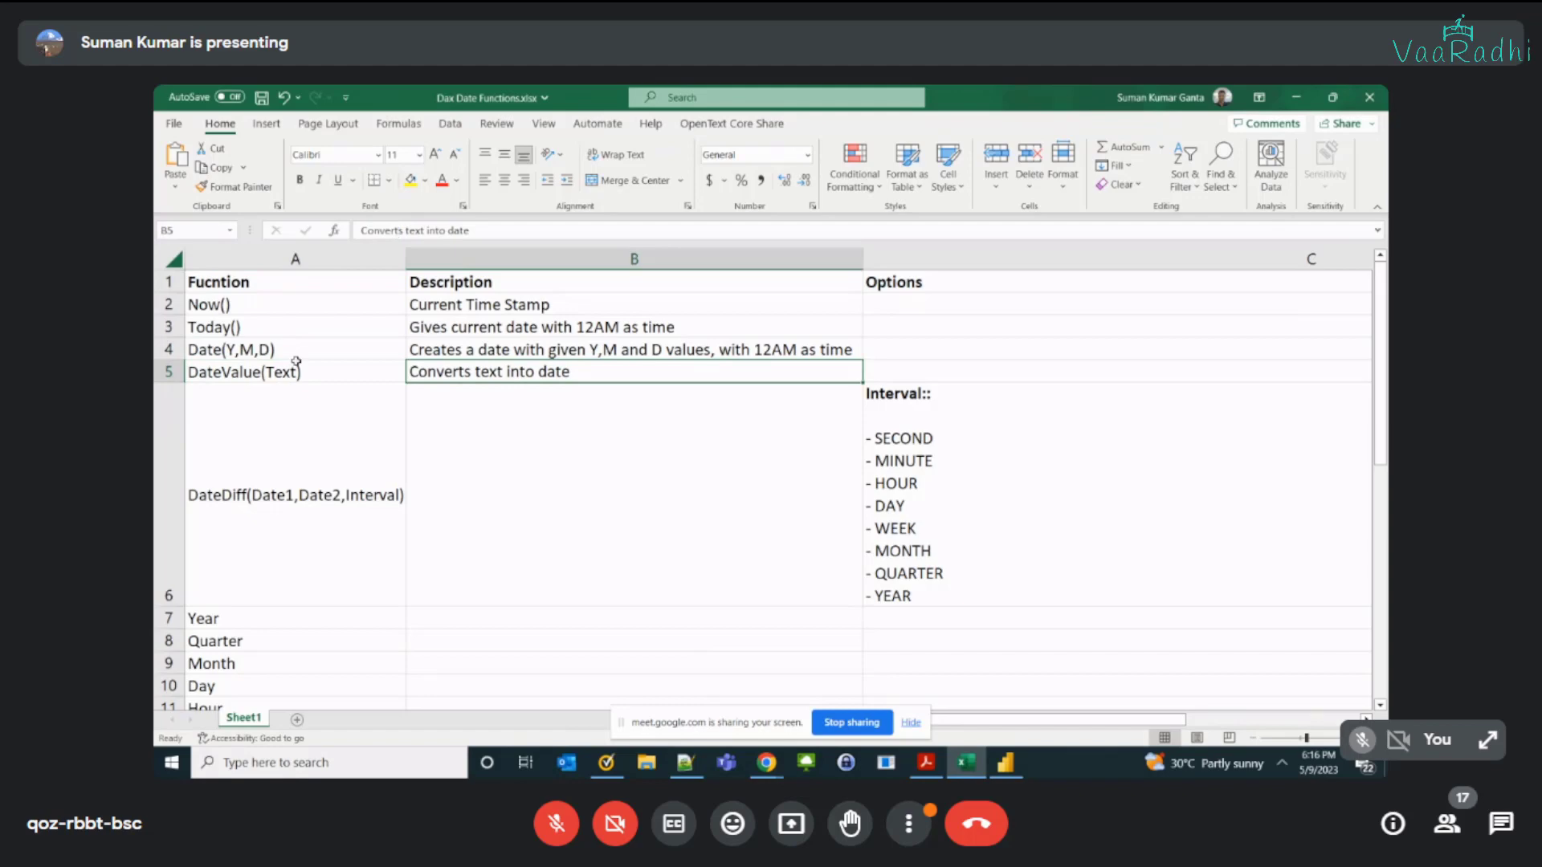
Step: Highlight the DateValue(Text) function cell and its description in yellow
{"action": "left_click_drag", "start_coordinate": [296, 363], "coordinate": [452, 372]}
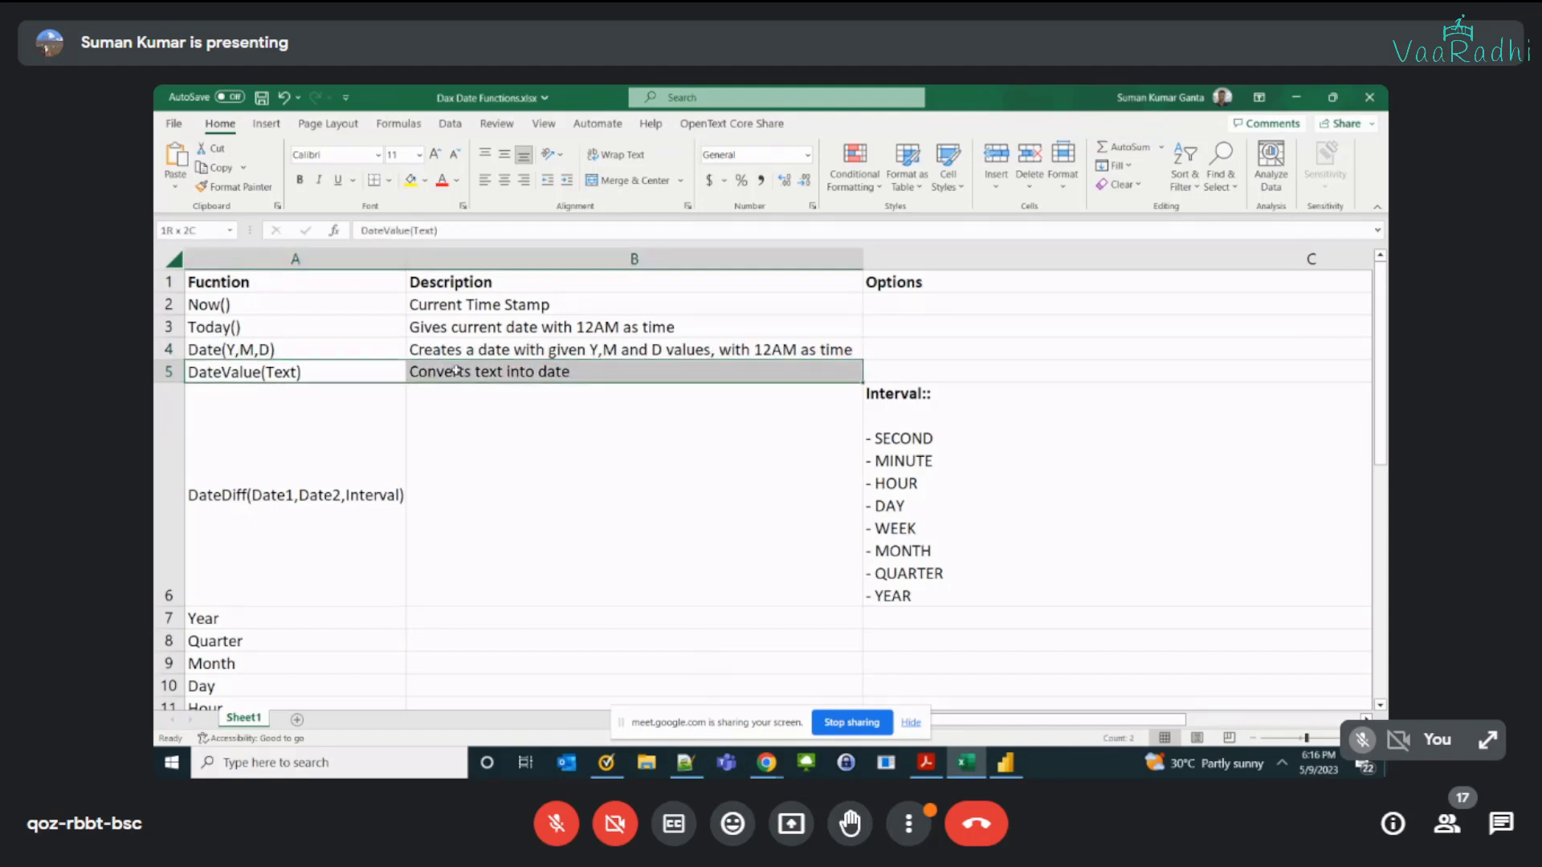
{"action": "left_click", "coordinate": [410, 180]}
{"action": "left_click", "coordinate": [769, 459]}
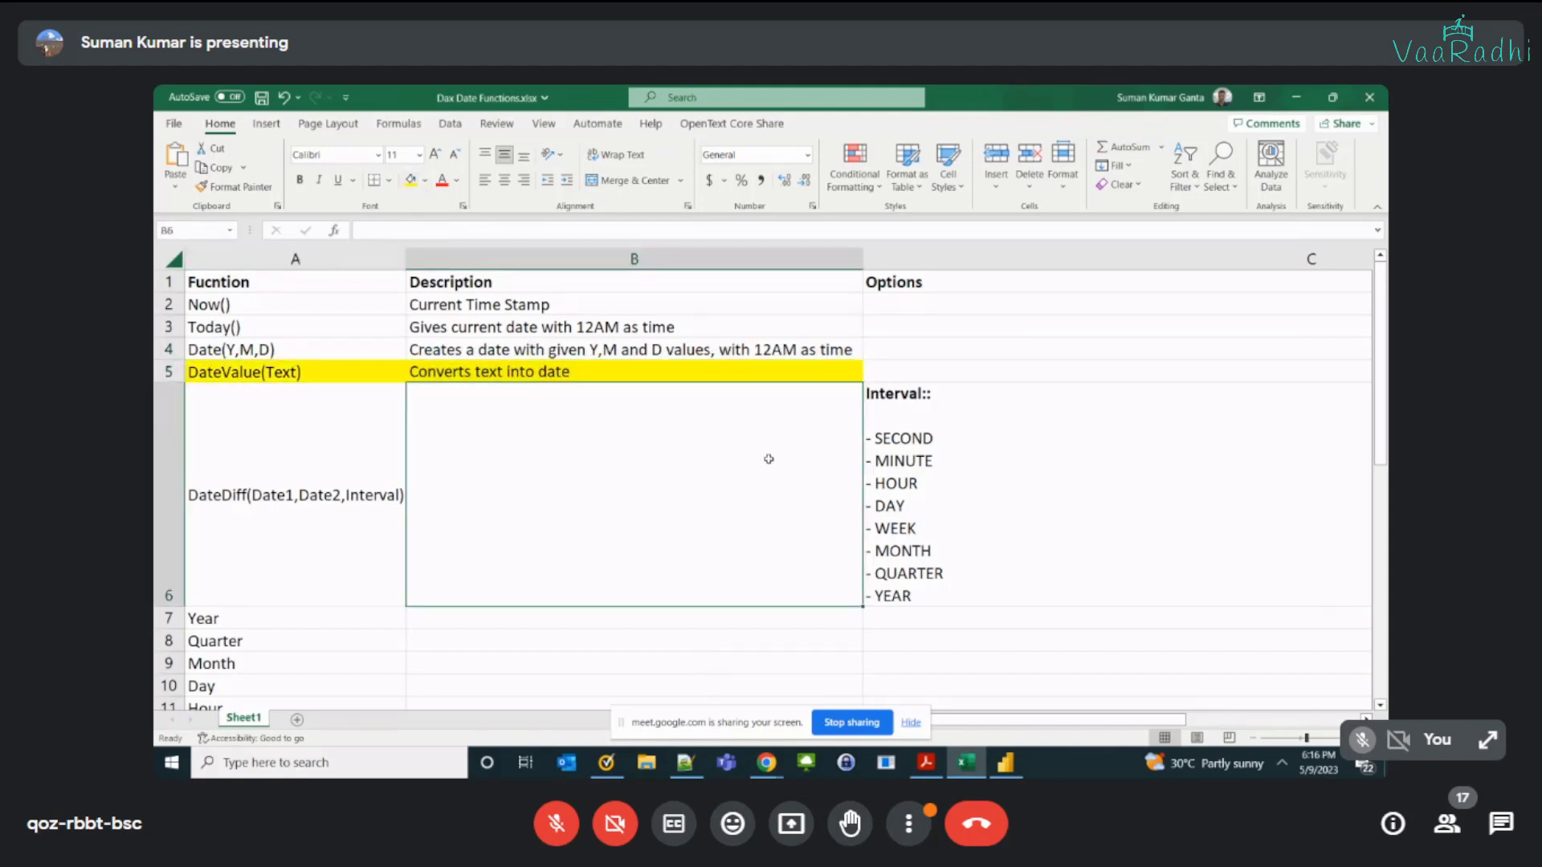
{"action": "scroll", "coordinate": [768, 458], "scroll_direction": "down", "scroll_amount": 1}
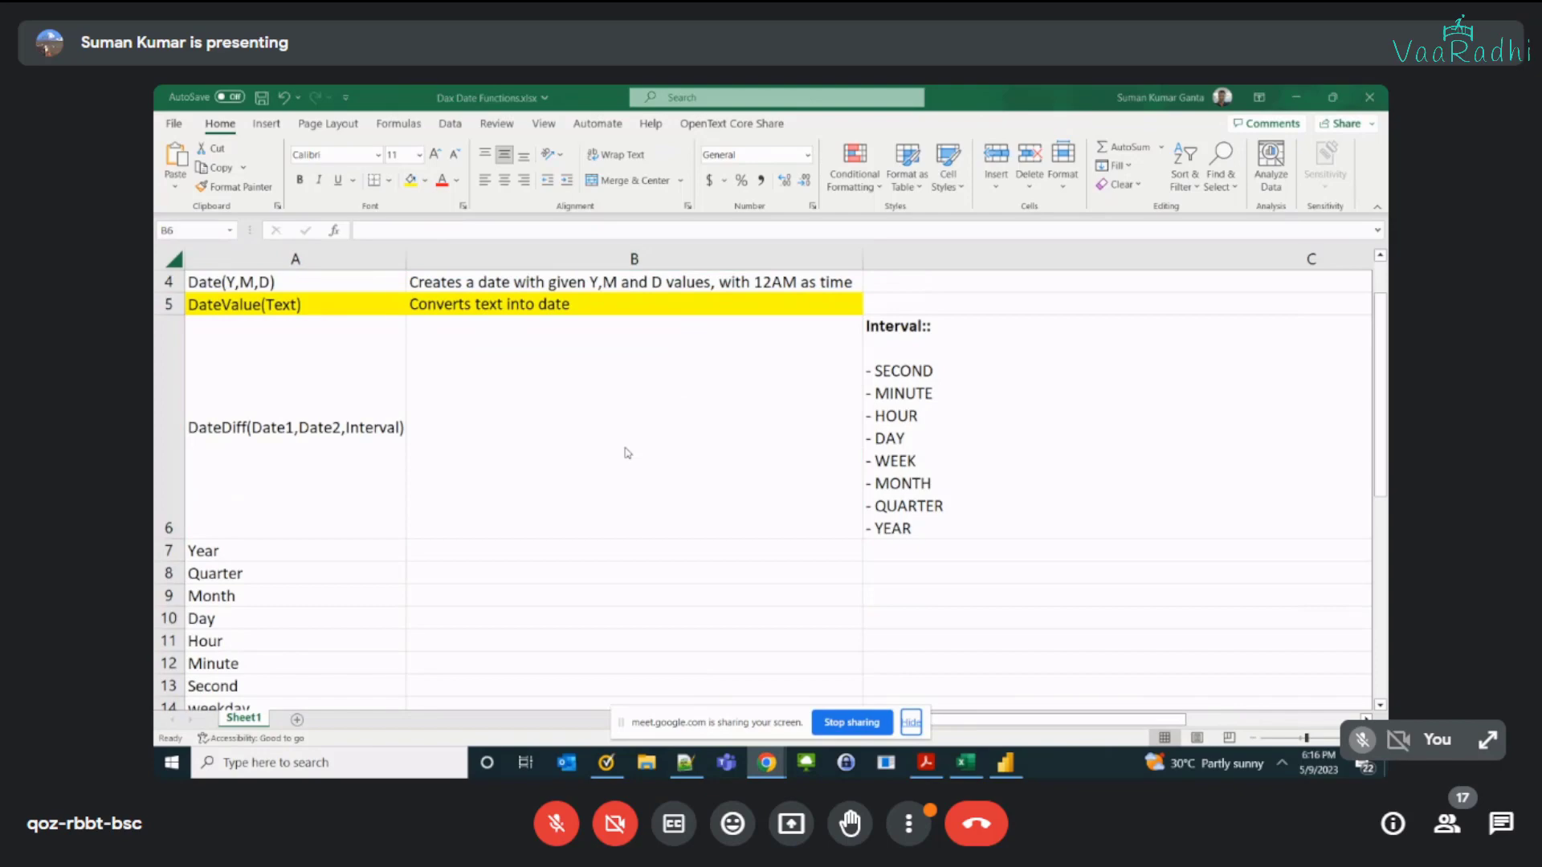
Step: Switch to Power BI Desktop and examine the Mobile row's product, order date and delivered date
{"action": "key", "text": "alt+Tab"}
{"action": "key", "text": "alt+Tab"}
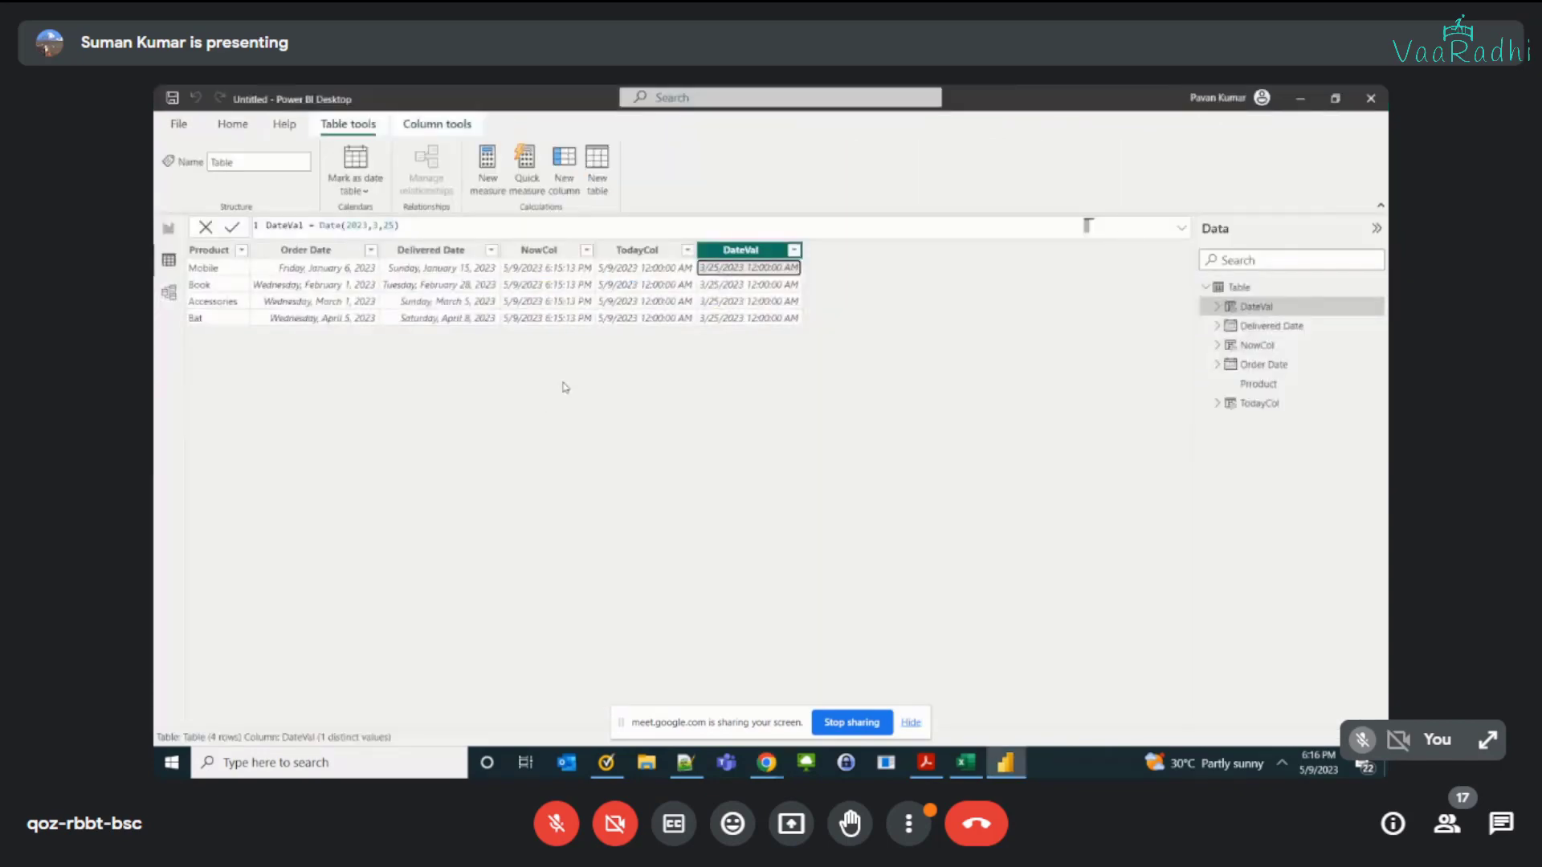
{"action": "left_click", "coordinate": [216, 271]}
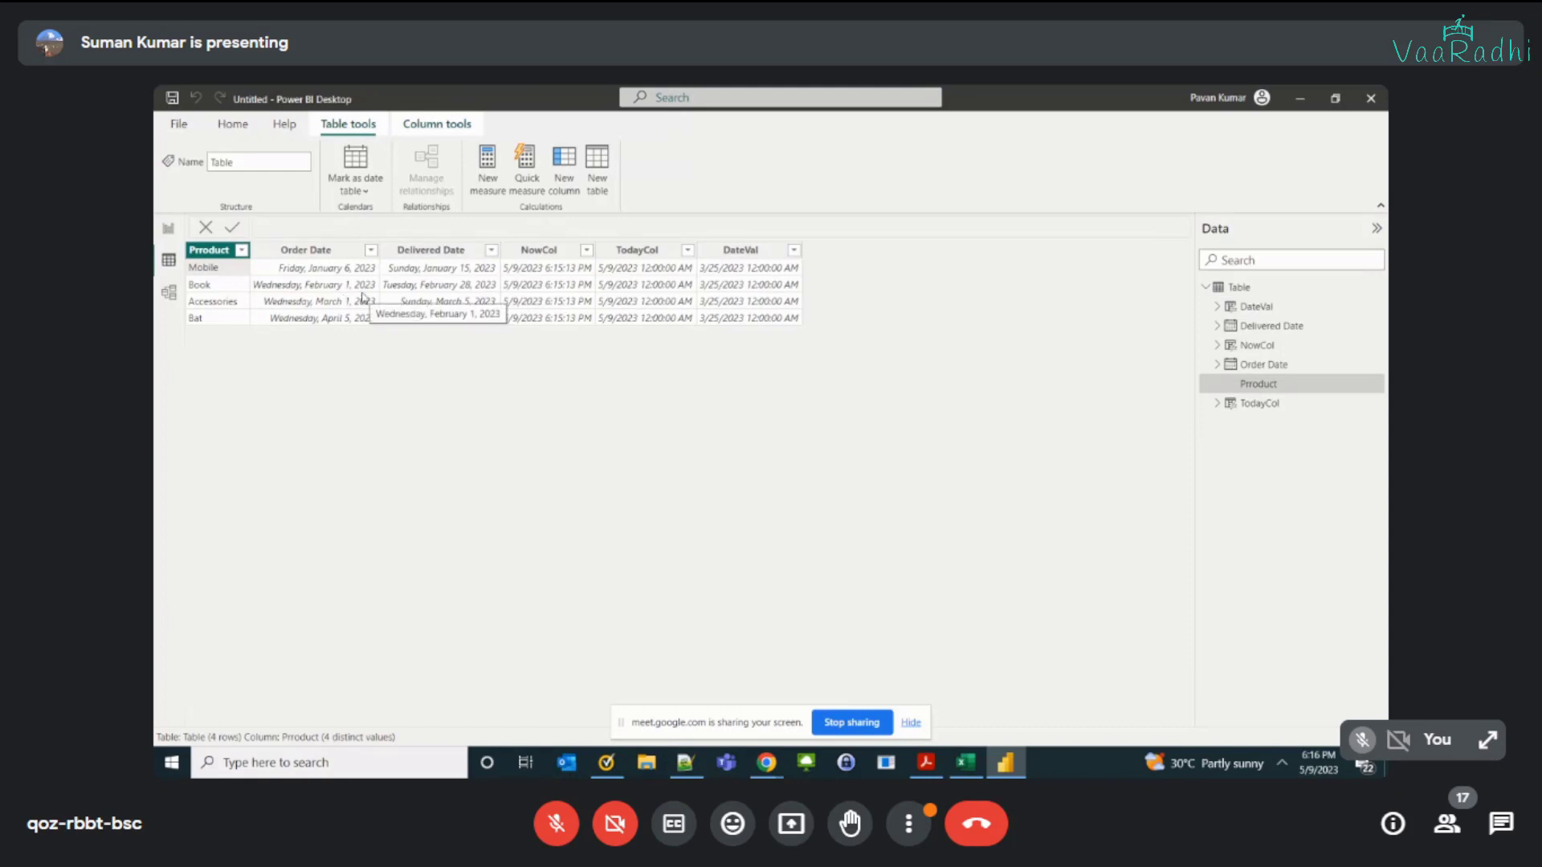
{"action": "left_click", "coordinate": [334, 269]}
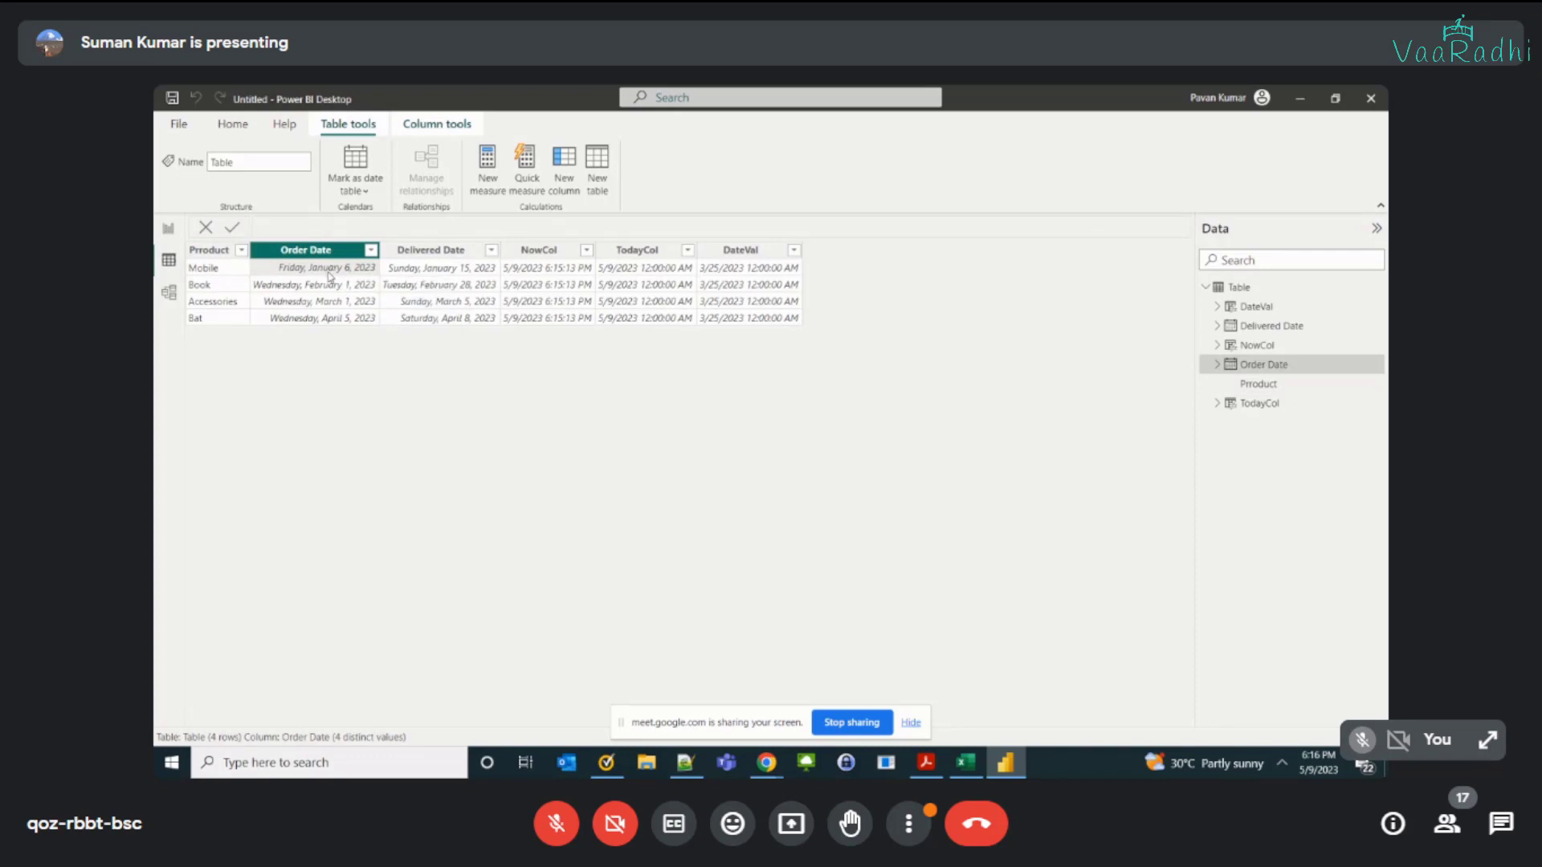
{"action": "left_click", "coordinate": [411, 273]}
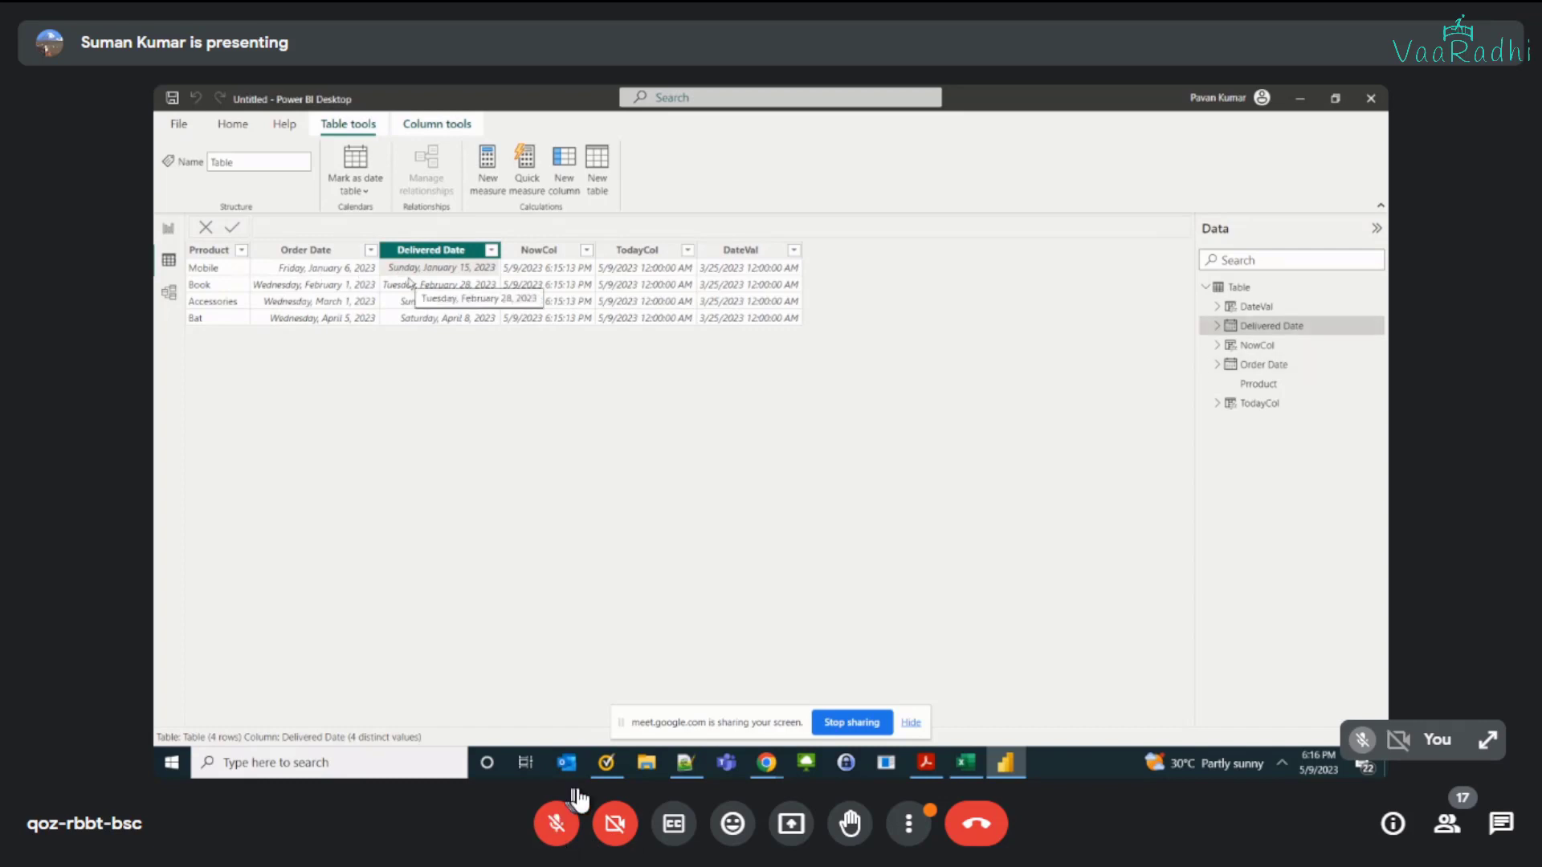
{"action": "left_click", "coordinate": [556, 827]}
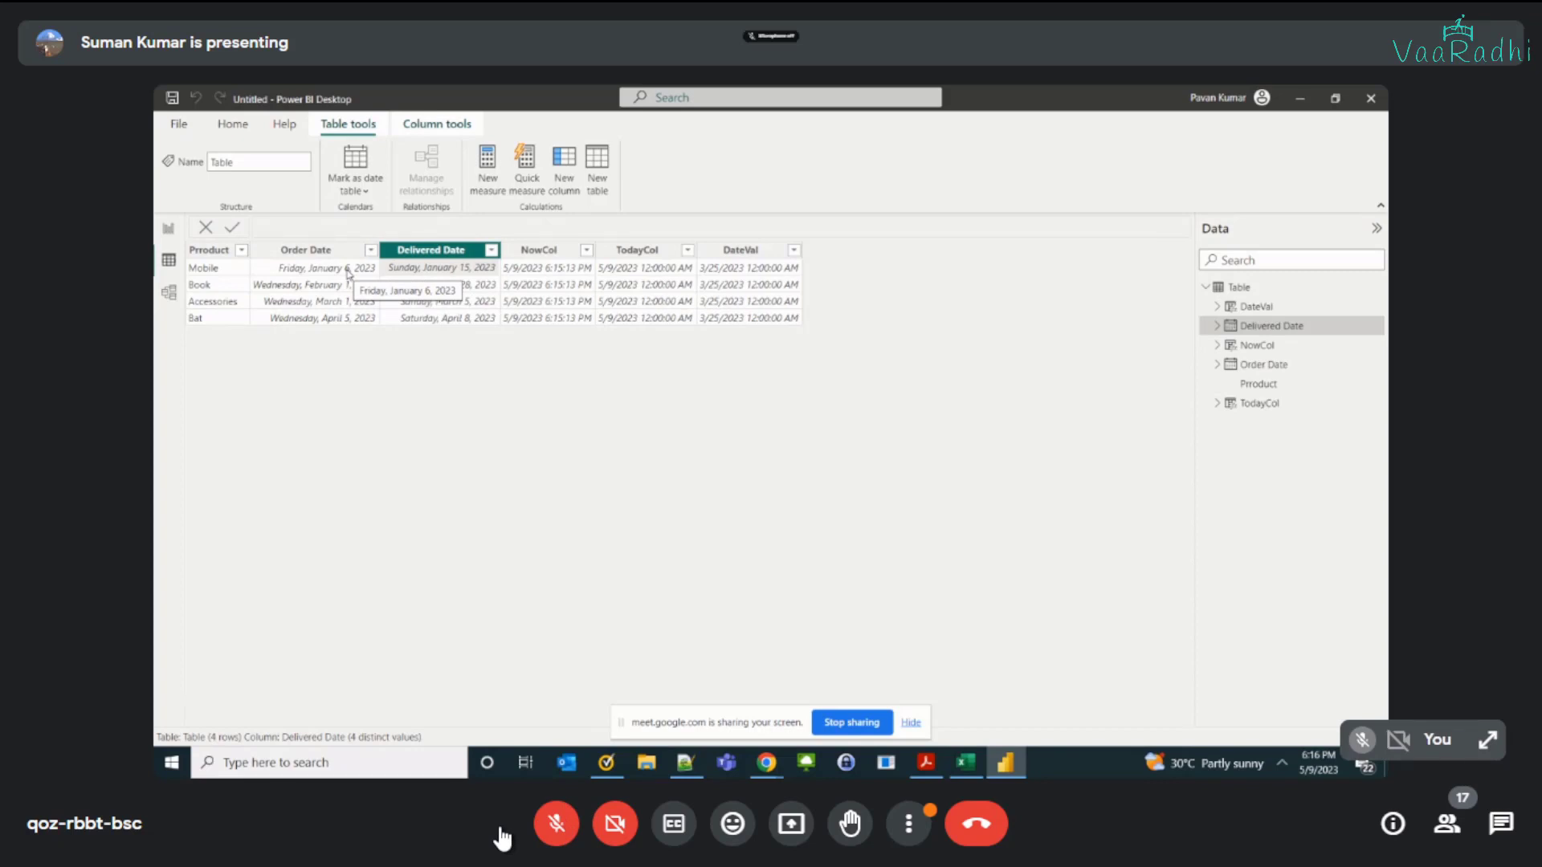
{"action": "key", "text": "ctrl+d"}
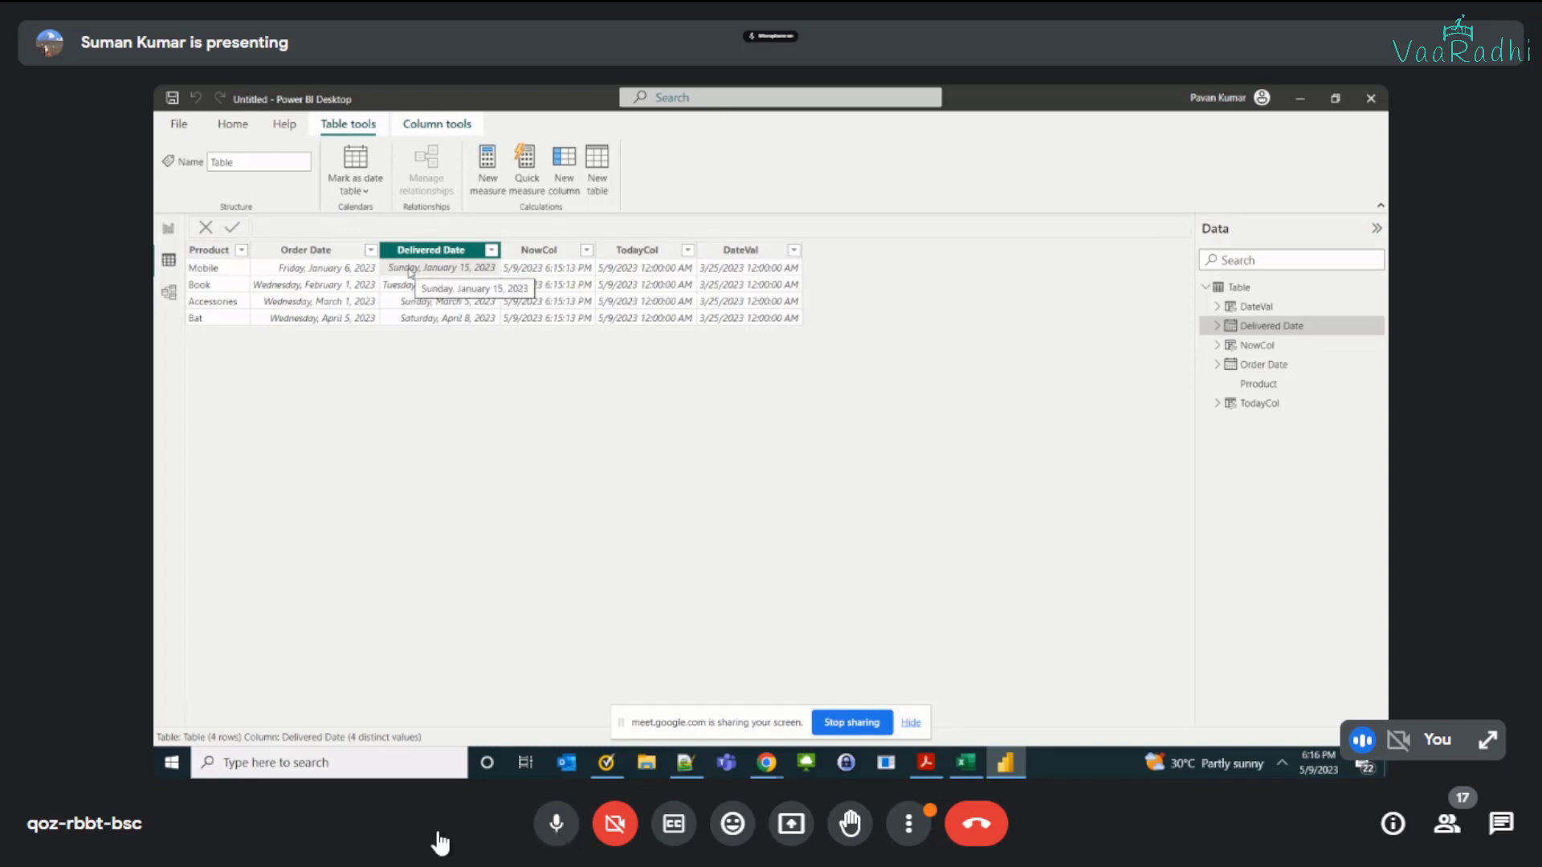
{"action": "key", "text": "ctrl+d"}
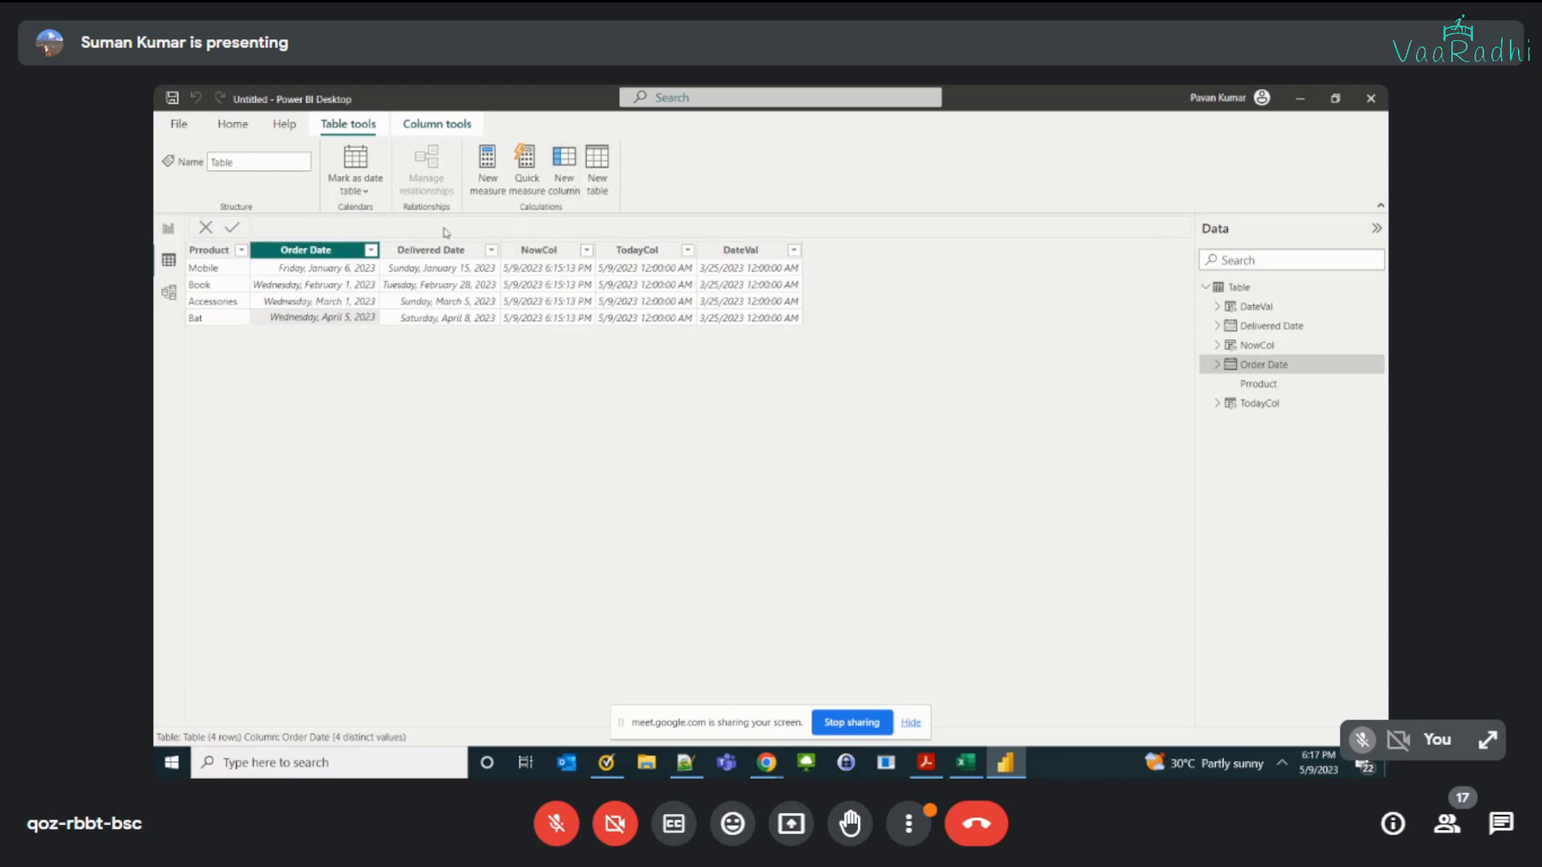
Step: Start a new calculated column named DateDifference in the table with the DATEDIFF function
{"action": "type", "text": "DateDi"}
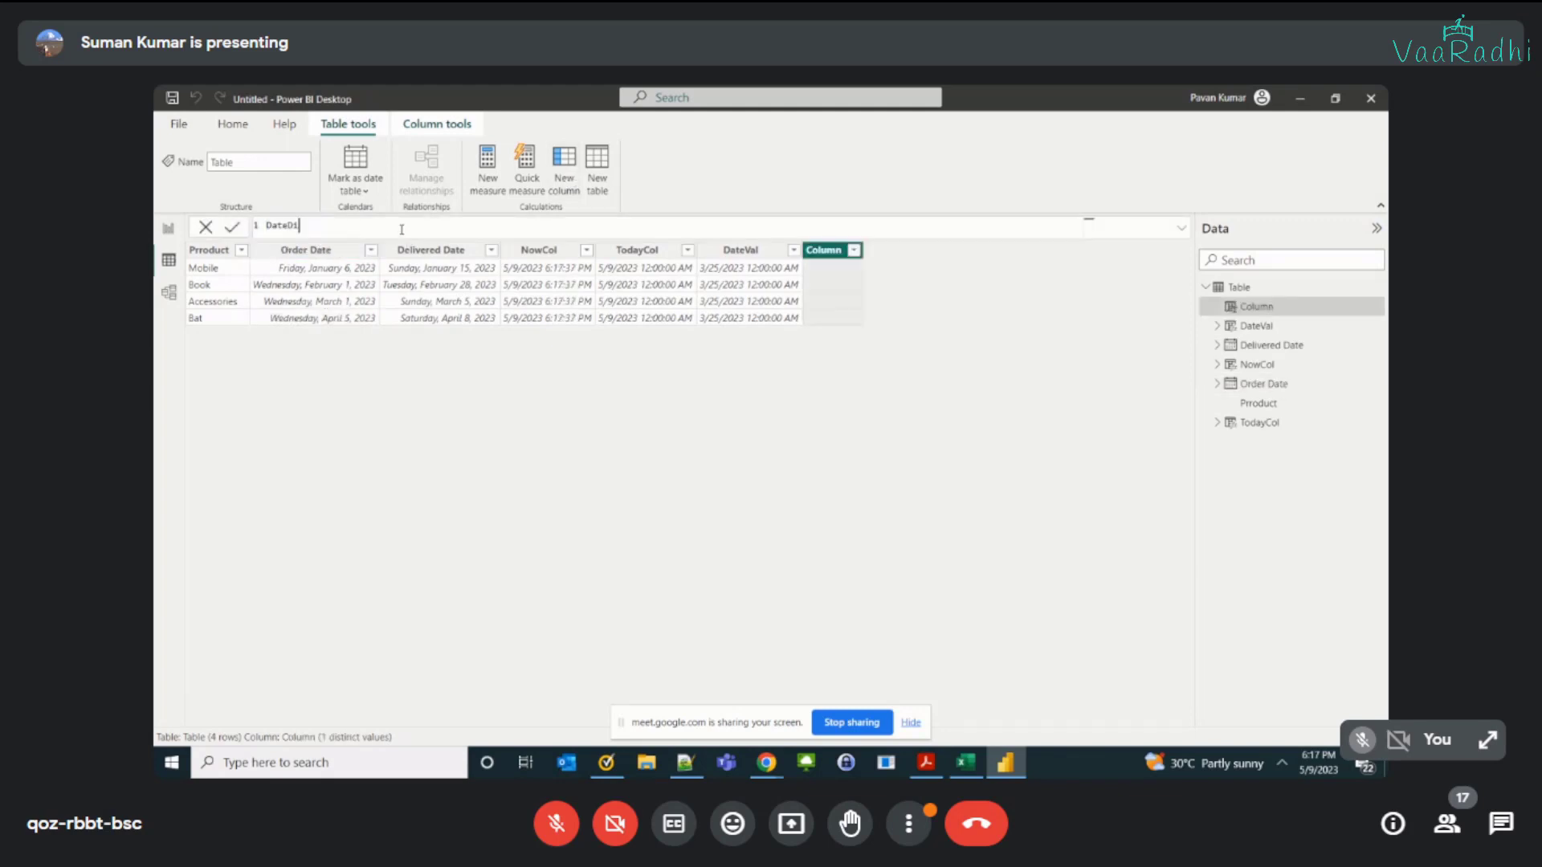
{"action": "type", "text": "fference -"}
{"action": "type", "text": " datedi"}
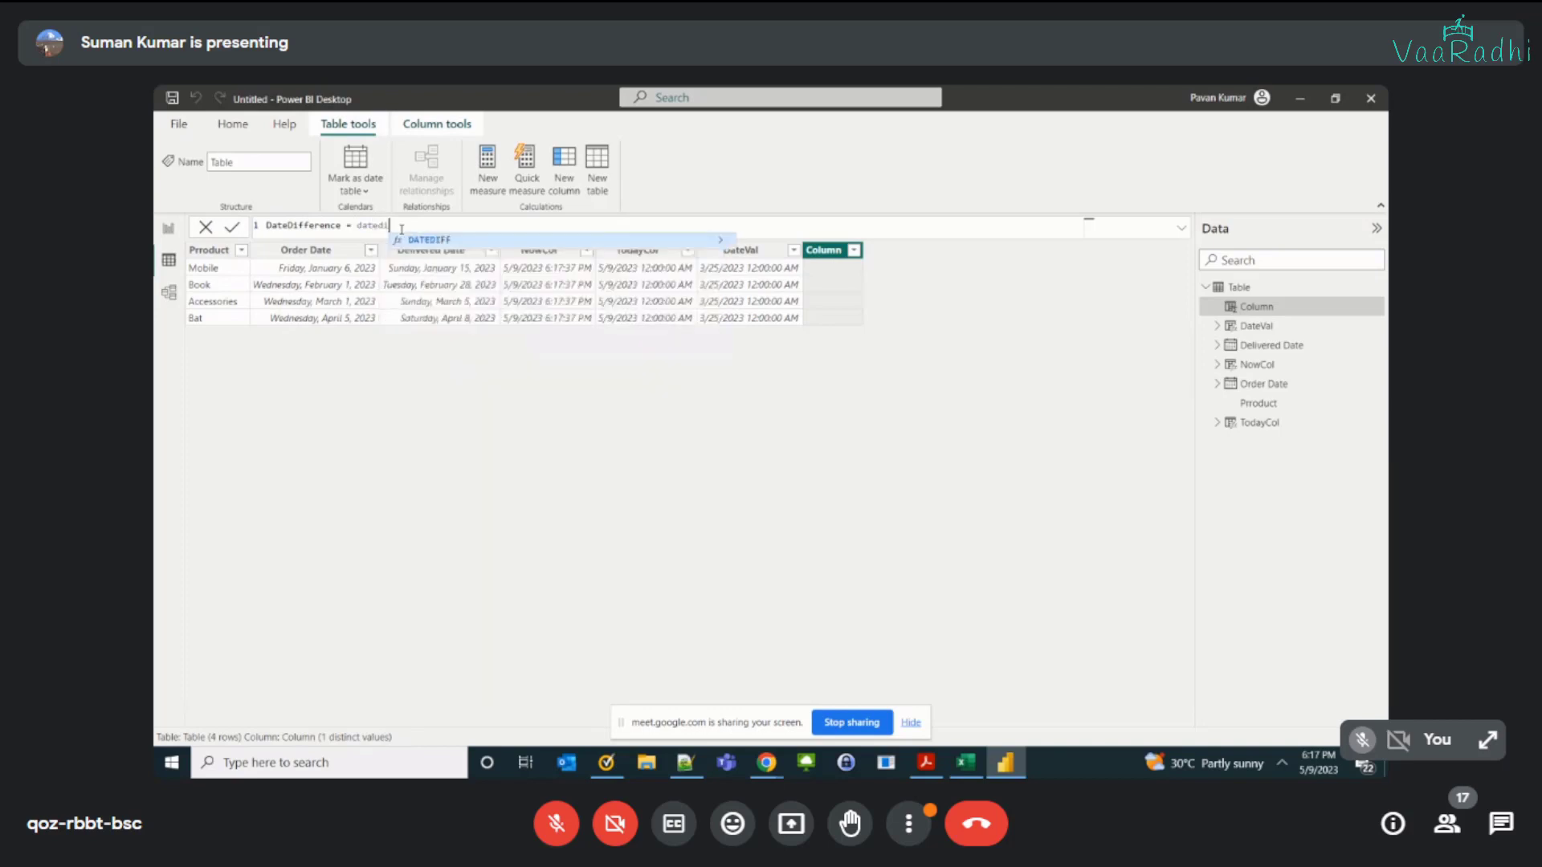
{"action": "key", "text": "Tab"}
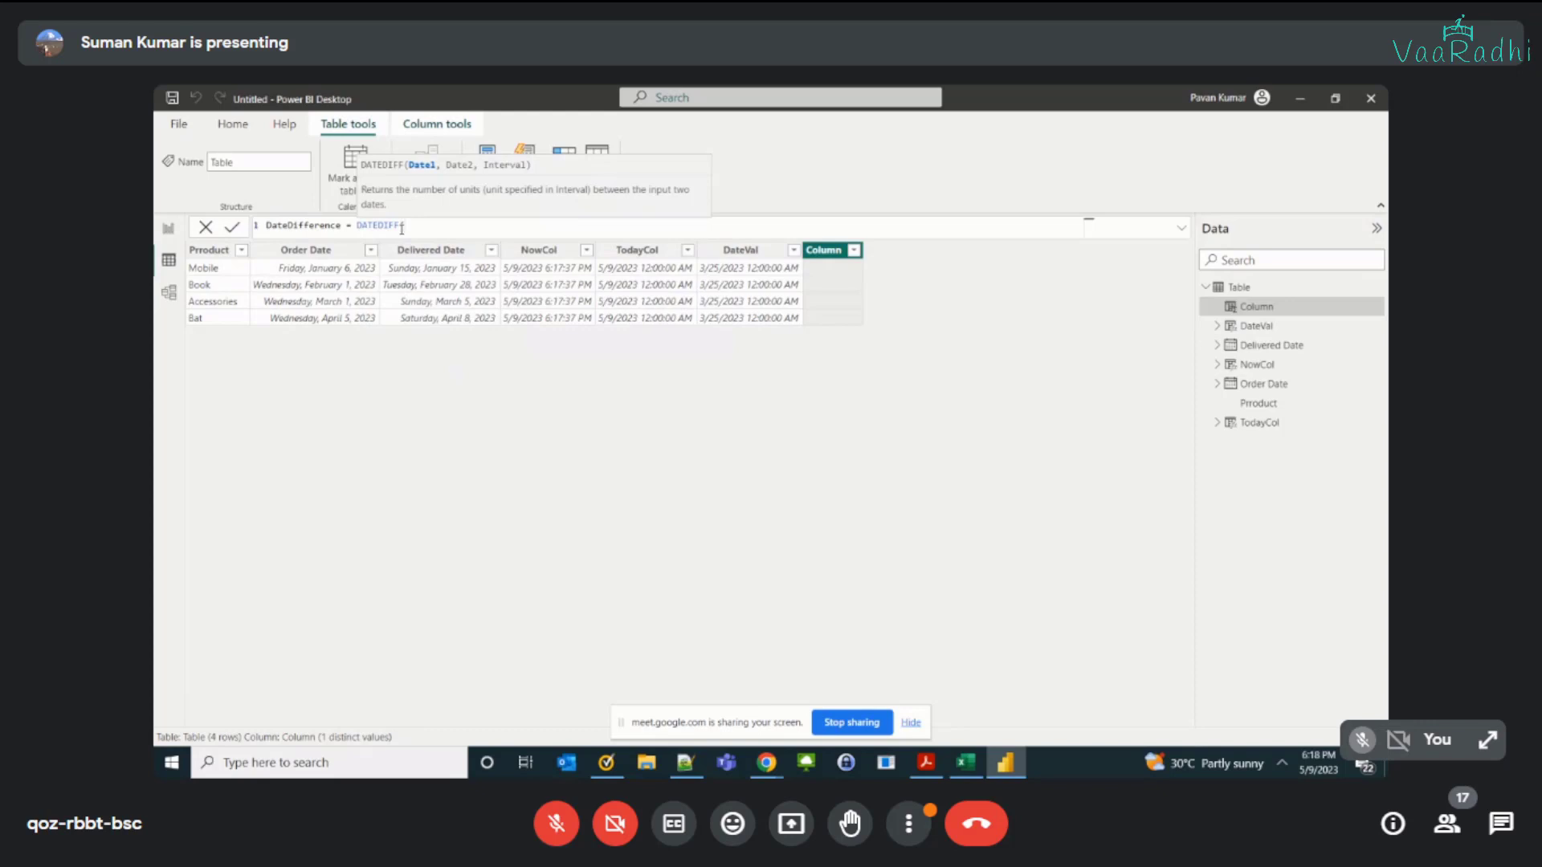
Step: Give DATEDIFF 'Table'[Order Date] as the first date and 'Table'[Delivered Date] as the second date
{"action": "type", "text": "tab"}
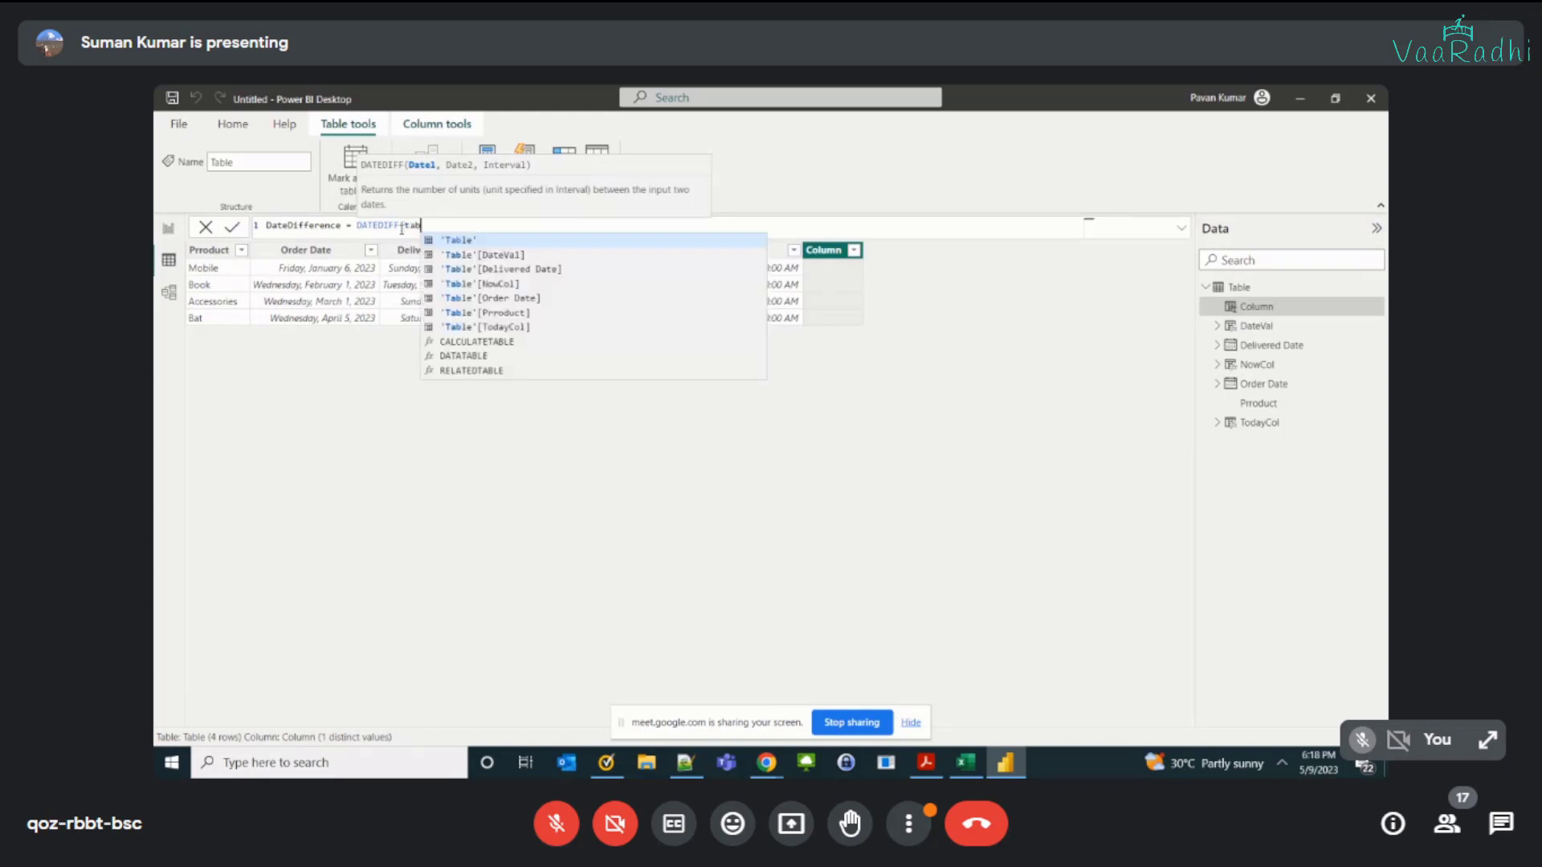
{"action": "type", "text": "le"}
{"action": "key", "text": "Down"}
{"action": "key", "text": "Down"}
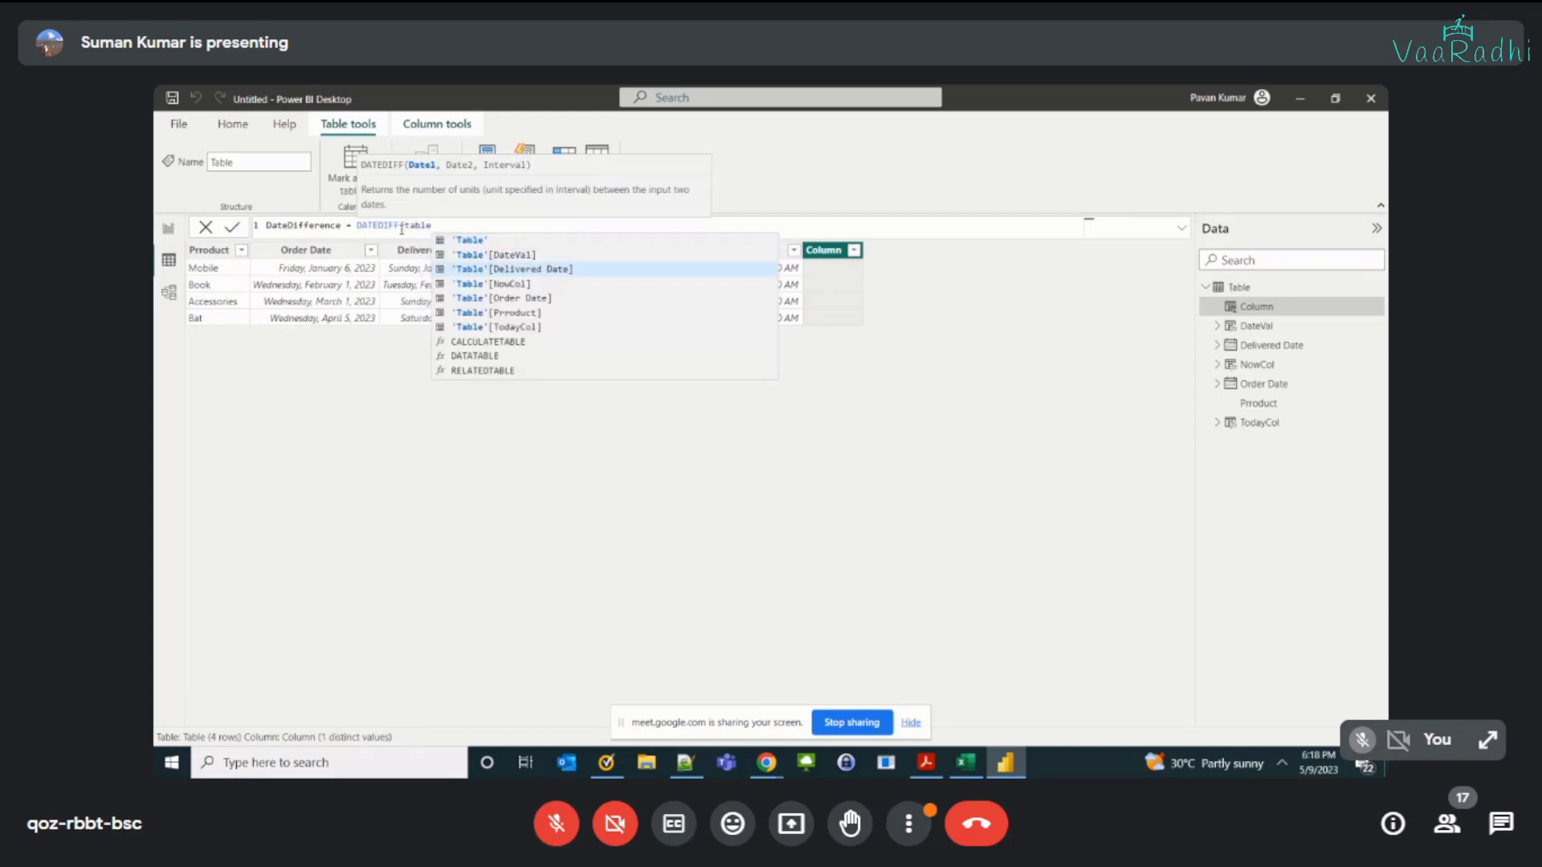
{"action": "key", "text": "Down"}
{"action": "key", "text": "Down"}
{"action": "key", "text": "Tab"}
{"action": "type", "text": ", ta"}
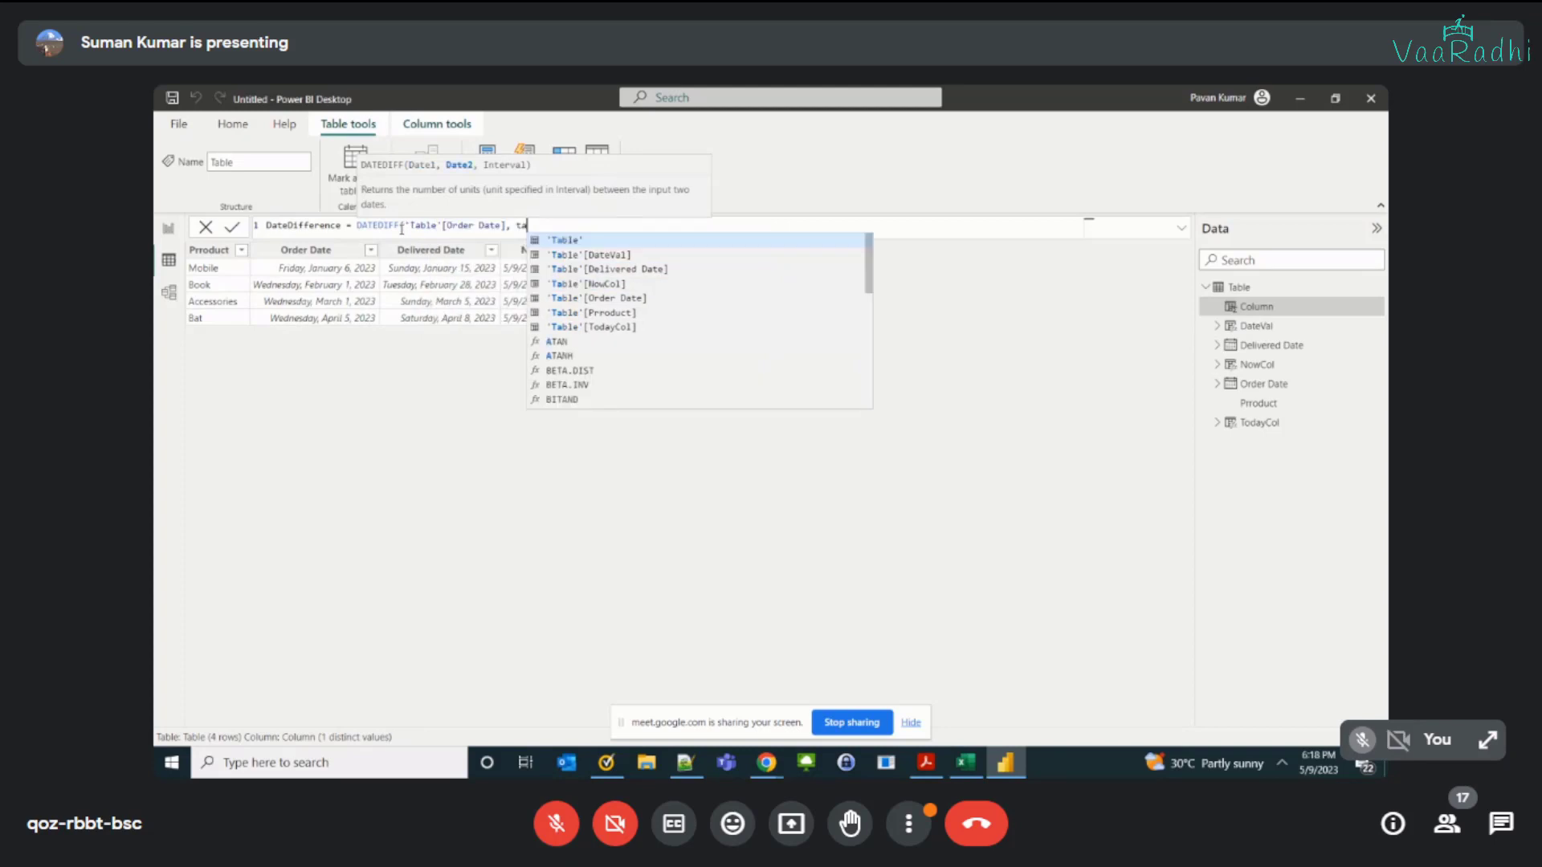
{"action": "key", "text": "Down"}
{"action": "key", "text": "Down"}
{"action": "key", "text": "Tab"}
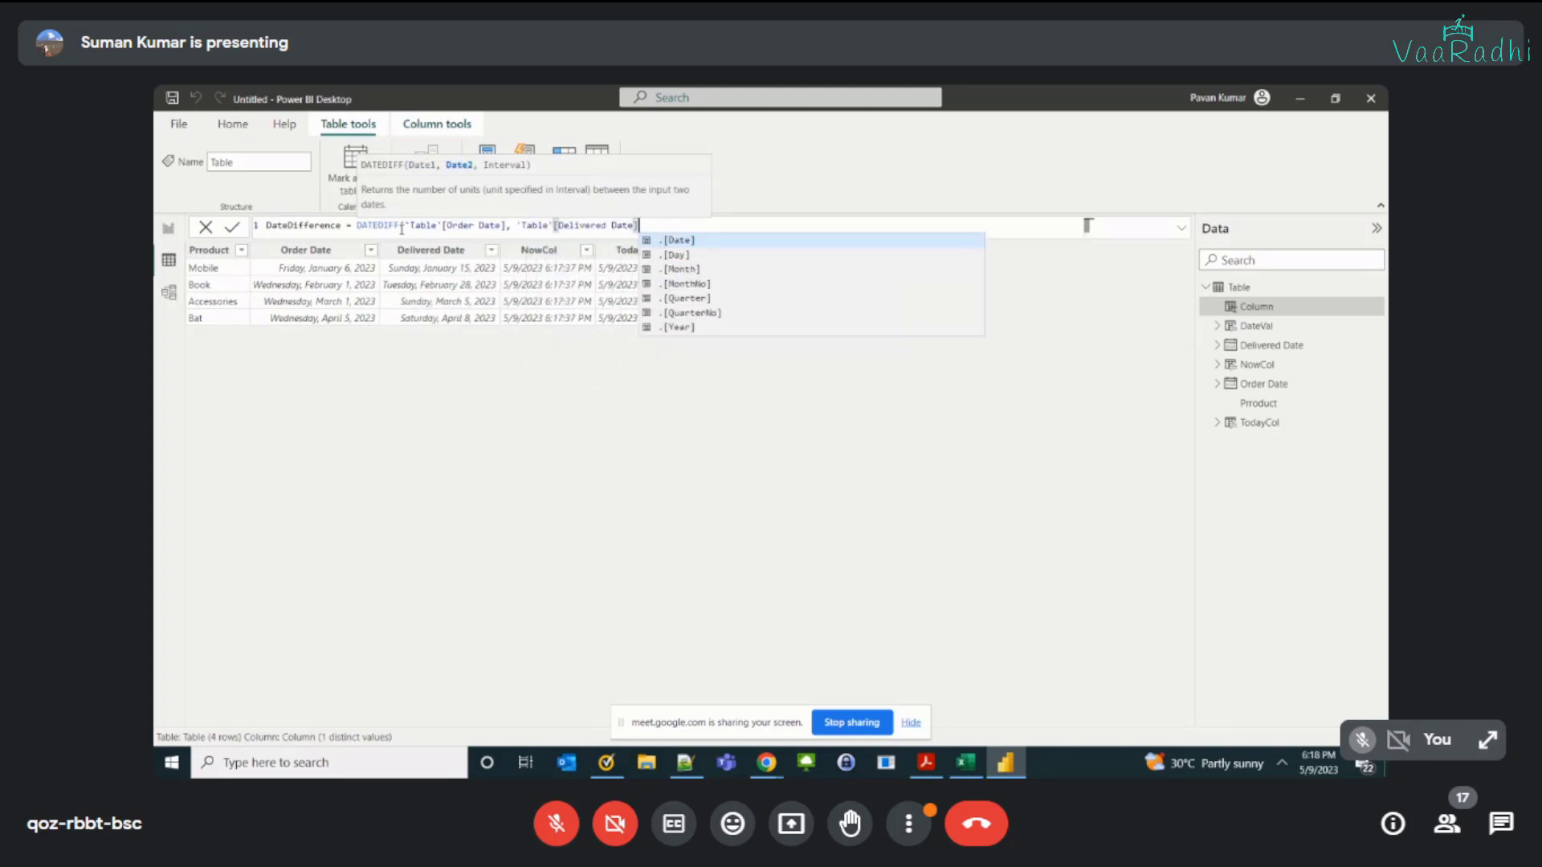
Step: Complete the DateDifference formula with DAY as the interval and commit the column
{"action": "type", "text": ","}
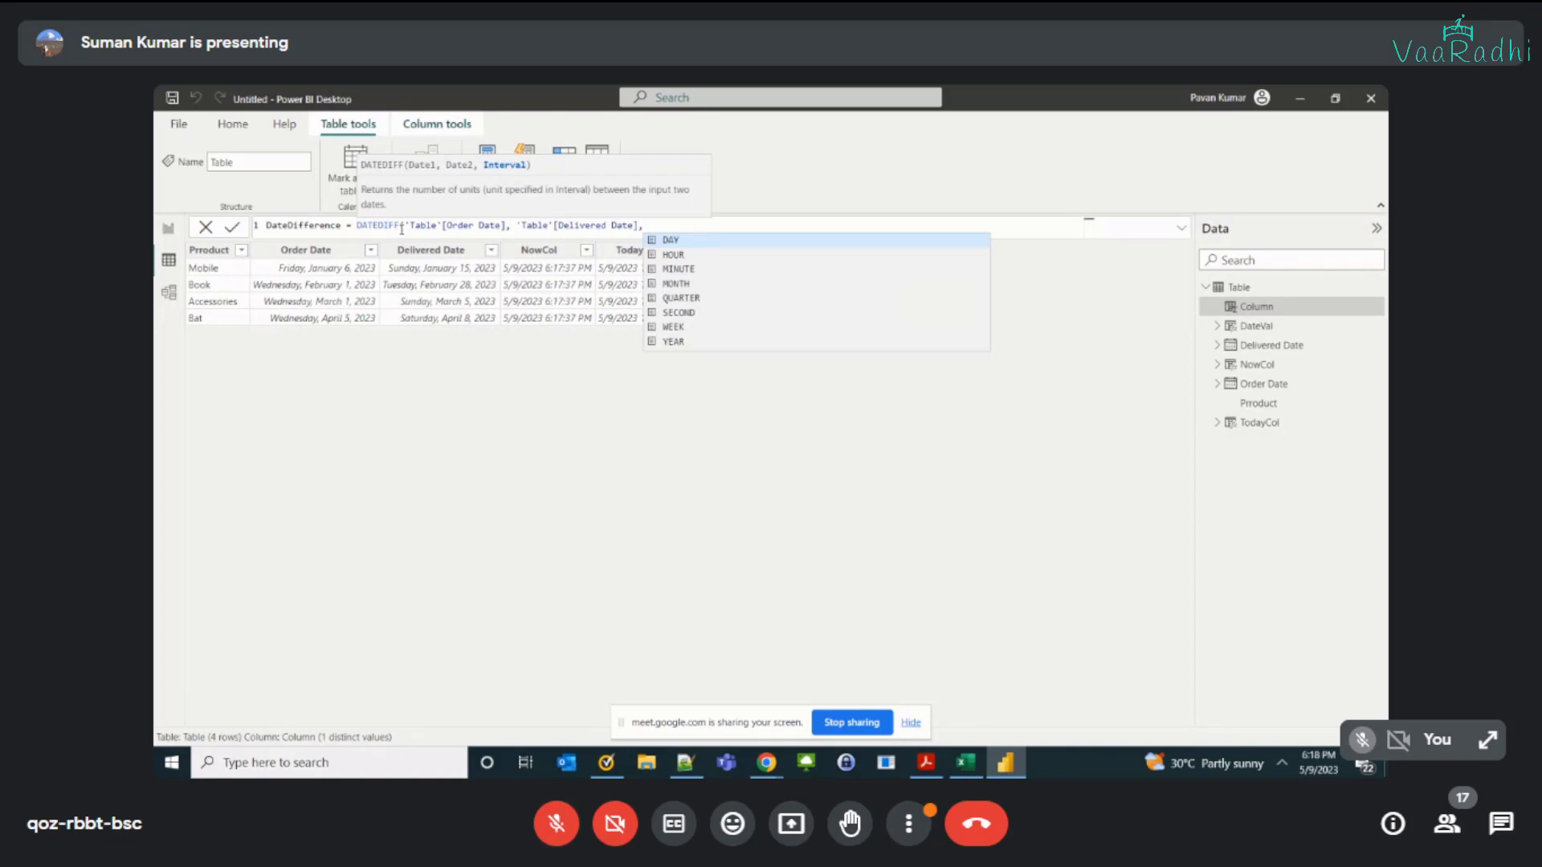
{"action": "key", "text": "BackSpace"}
{"action": "type", "text": ","}
{"action": "key", "text": "Tab"}
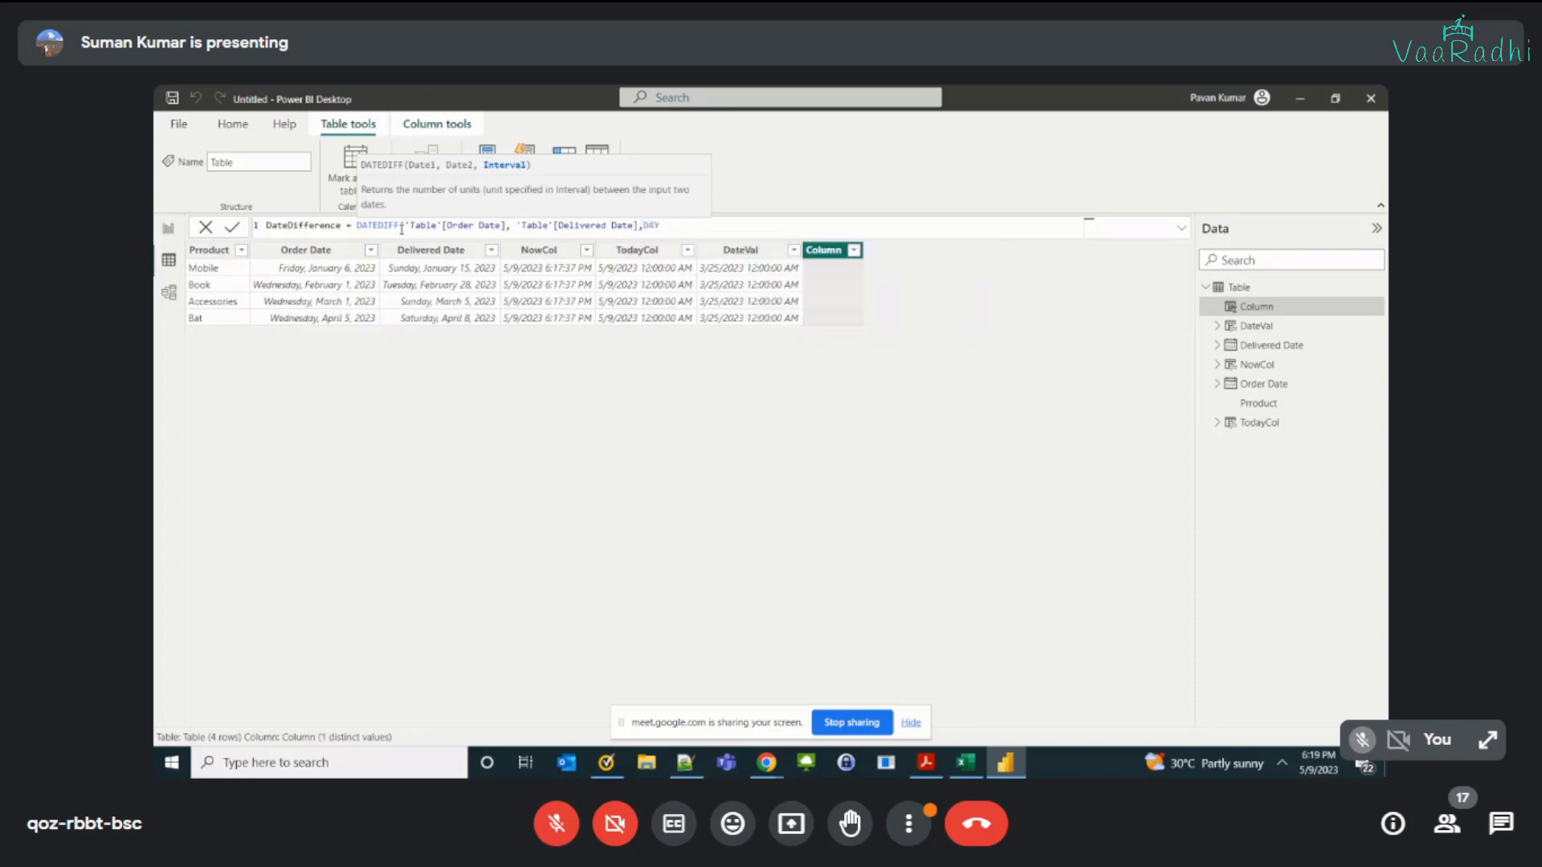
{"action": "type", "text": ")"}
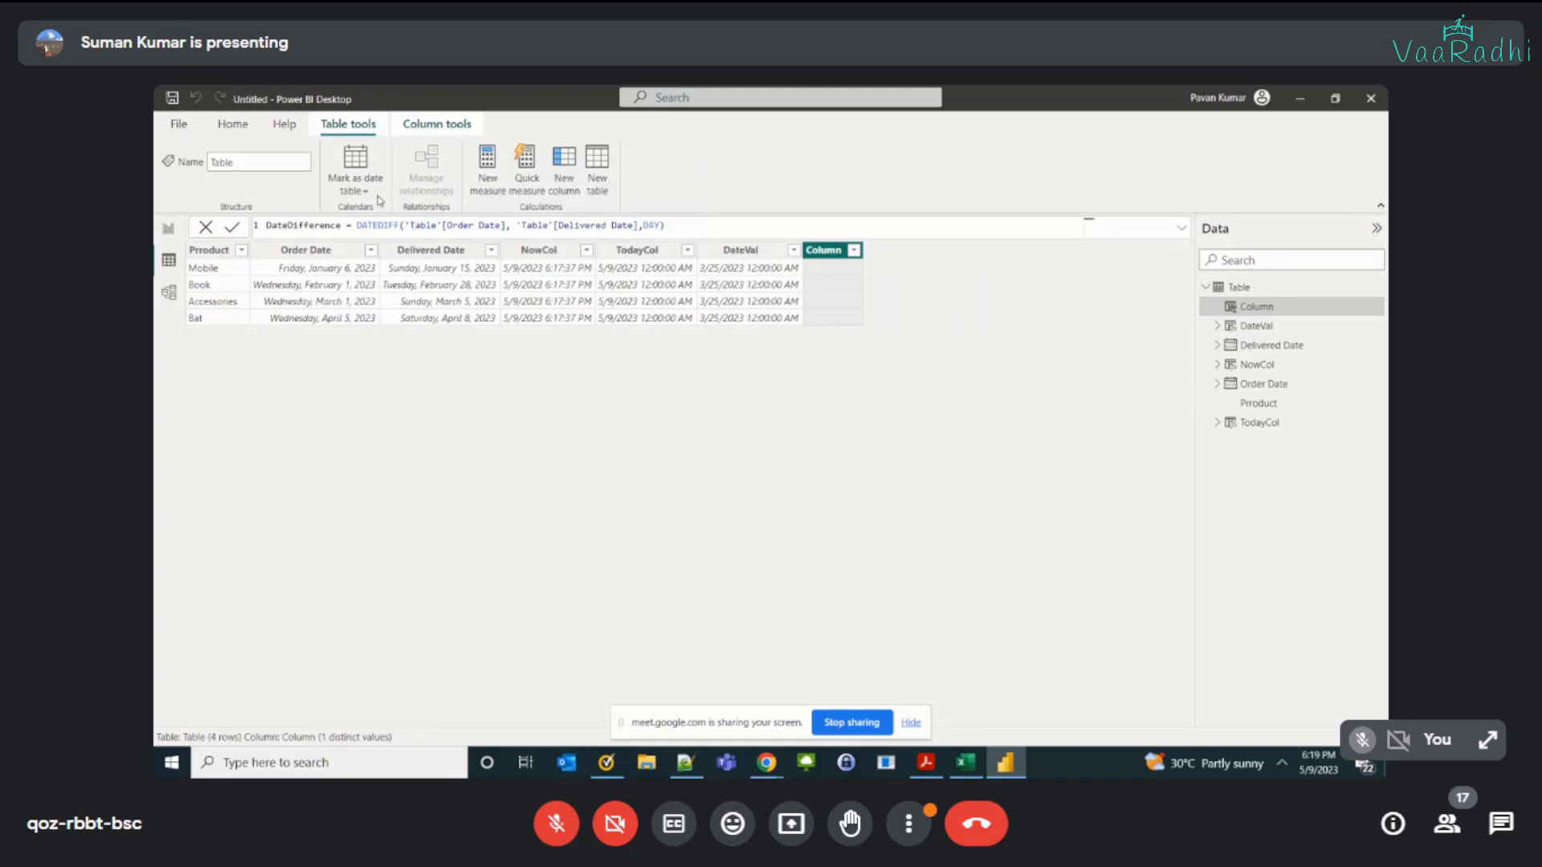
{"action": "key", "text": "Return"}
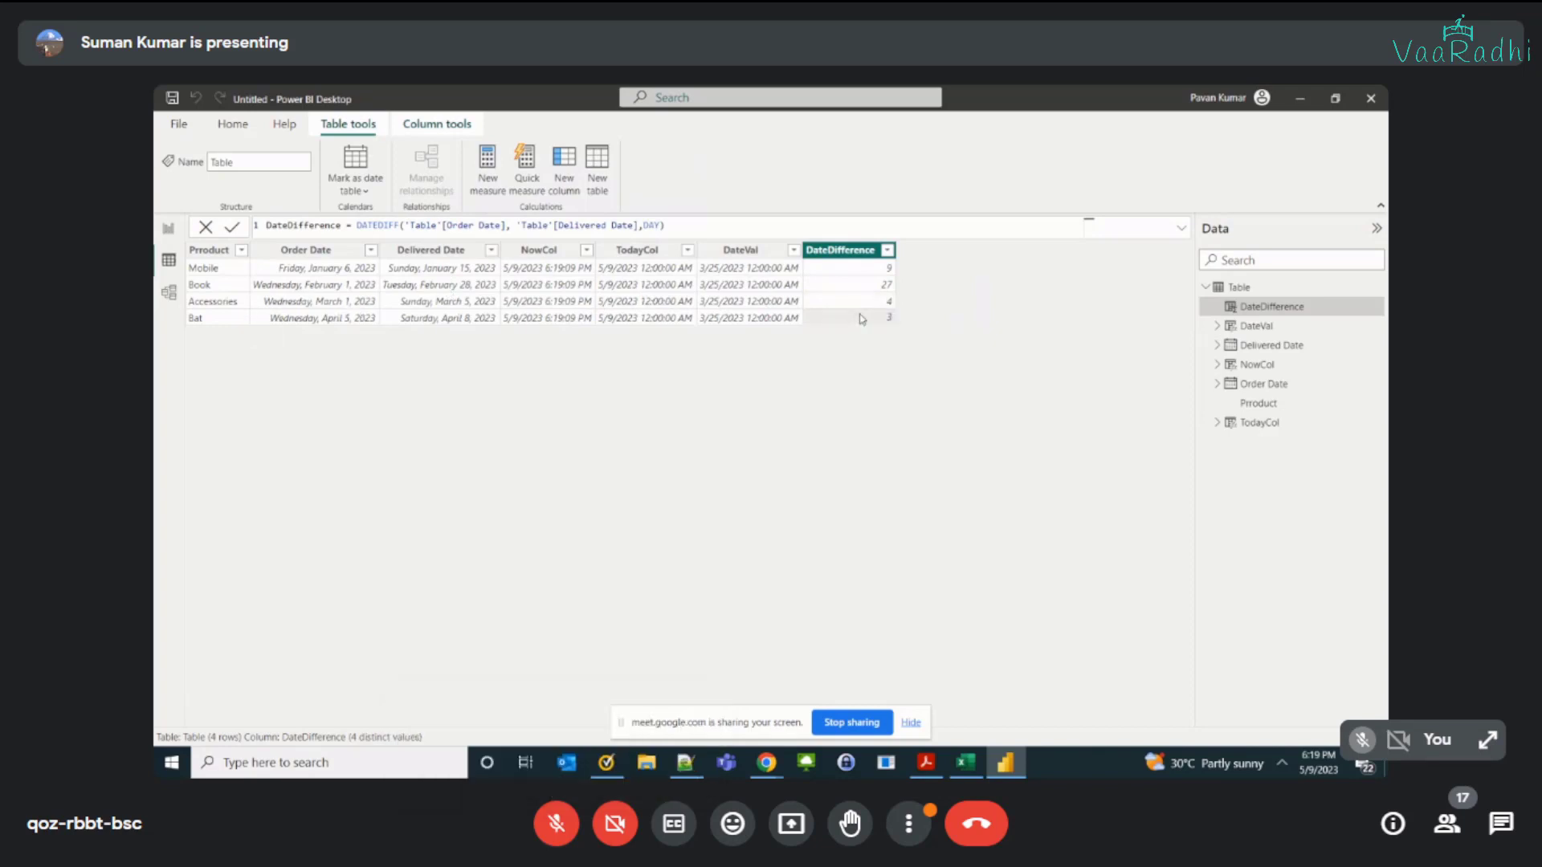
Step: Try WEEK as the interval in the DateDifference formula
{"action": "double_click", "coordinate": [650, 225]}
{"action": "left_click", "coordinate": [666, 229]}
{"action": "key", "text": "BackSpace"}
{"action": "key", "text": "BackSpace"}
{"action": "key", "text": "BackSpace"}
{"action": "key", "text": "BackSpace"}
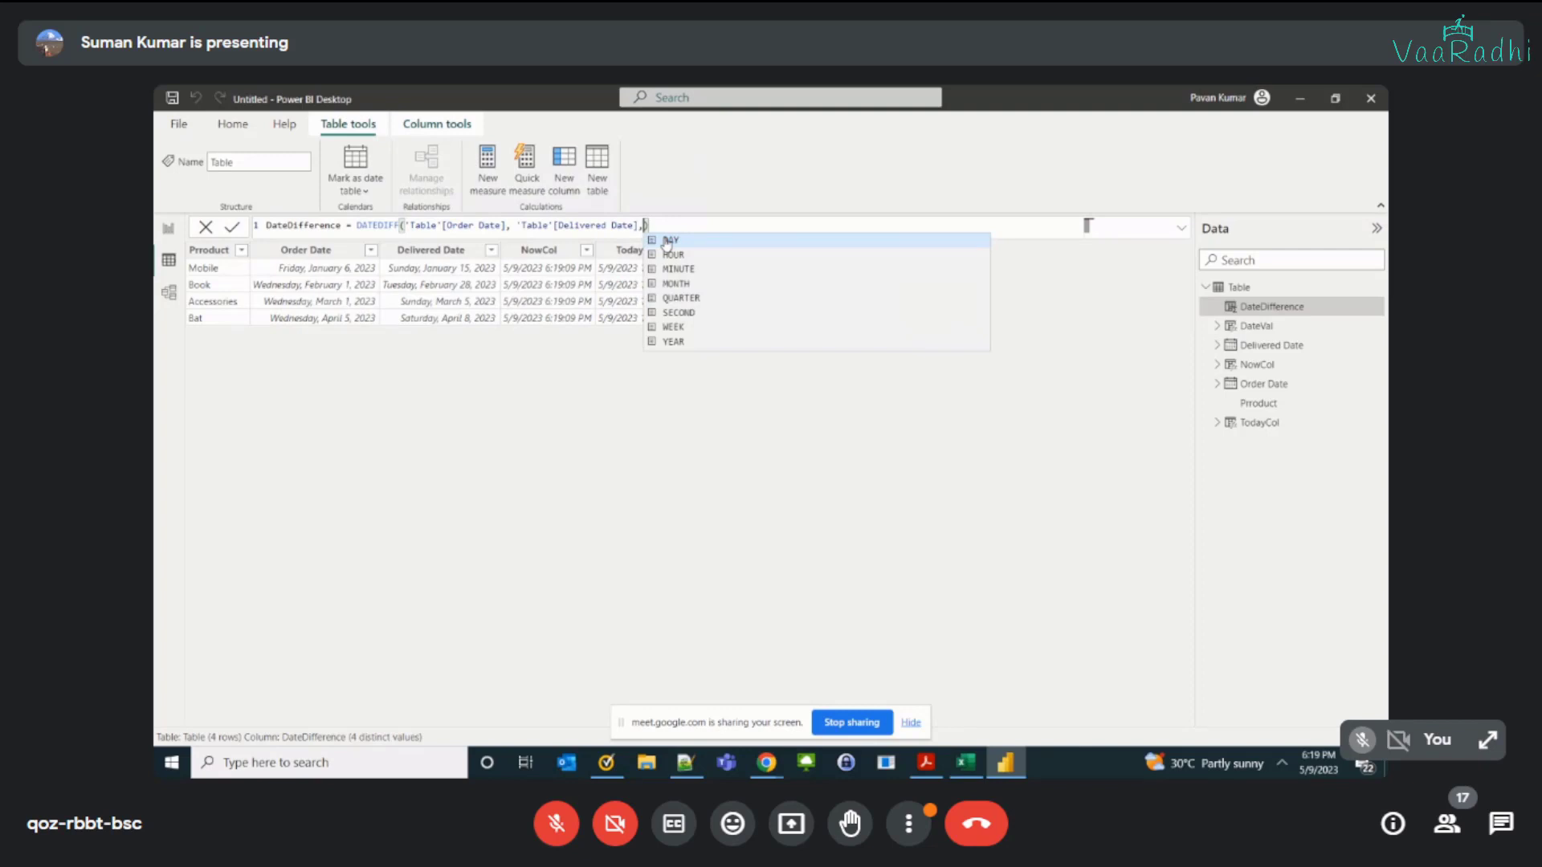
{"action": "left_click", "coordinate": [700, 335]}
{"action": "key", "text": "Return"}
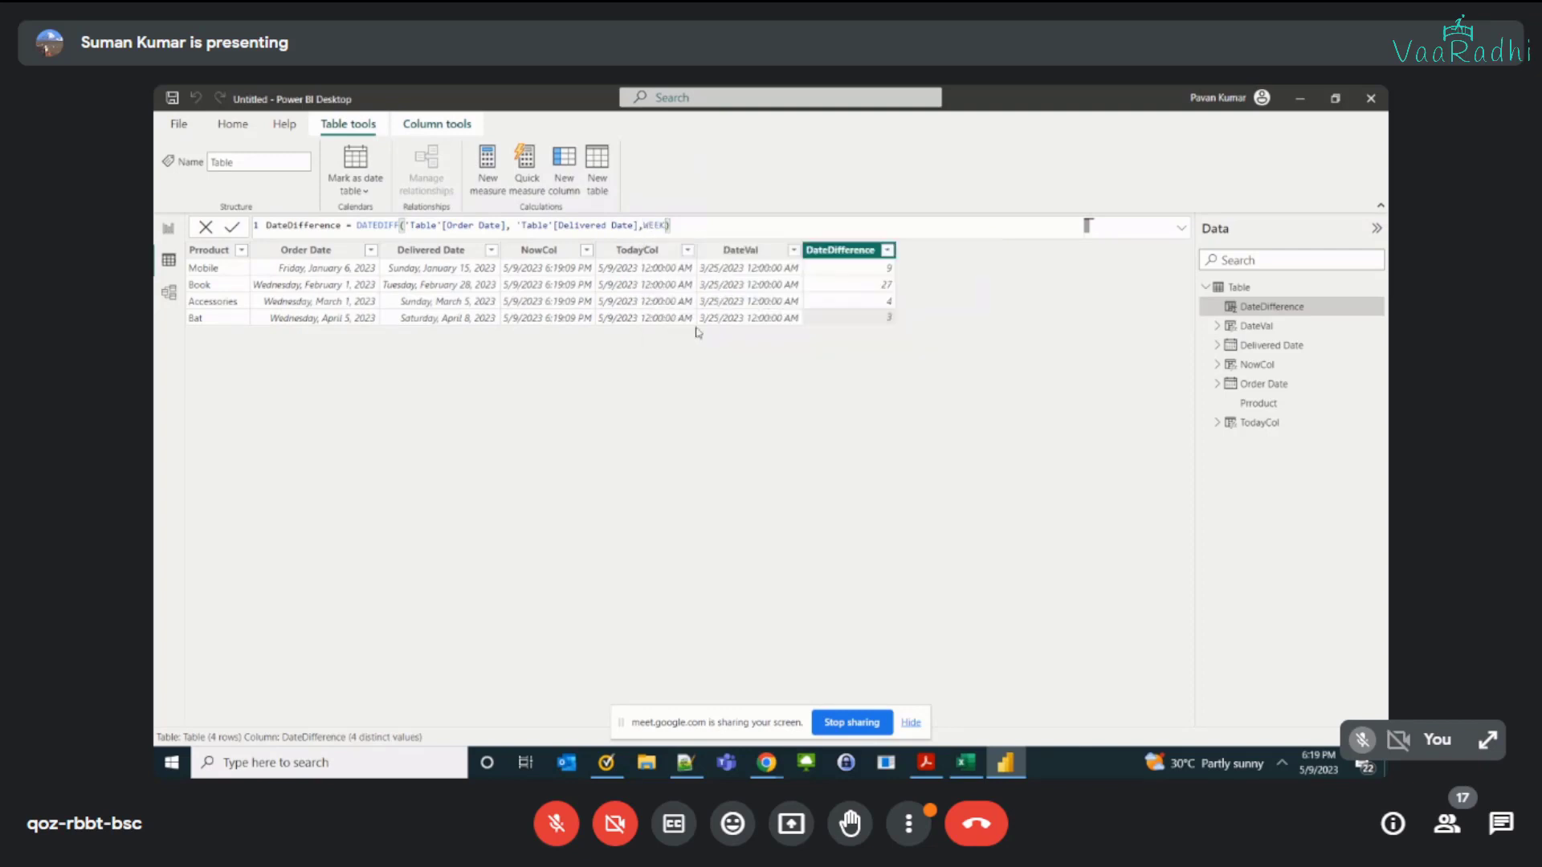
Step: Set the interval in the DateDifference formula back to Day
{"action": "key", "text": "BackSpace"}
{"action": "key", "text": "BackSpace"}
{"action": "key", "text": "BackSpace"}
{"action": "key", "text": "BackSpace"}
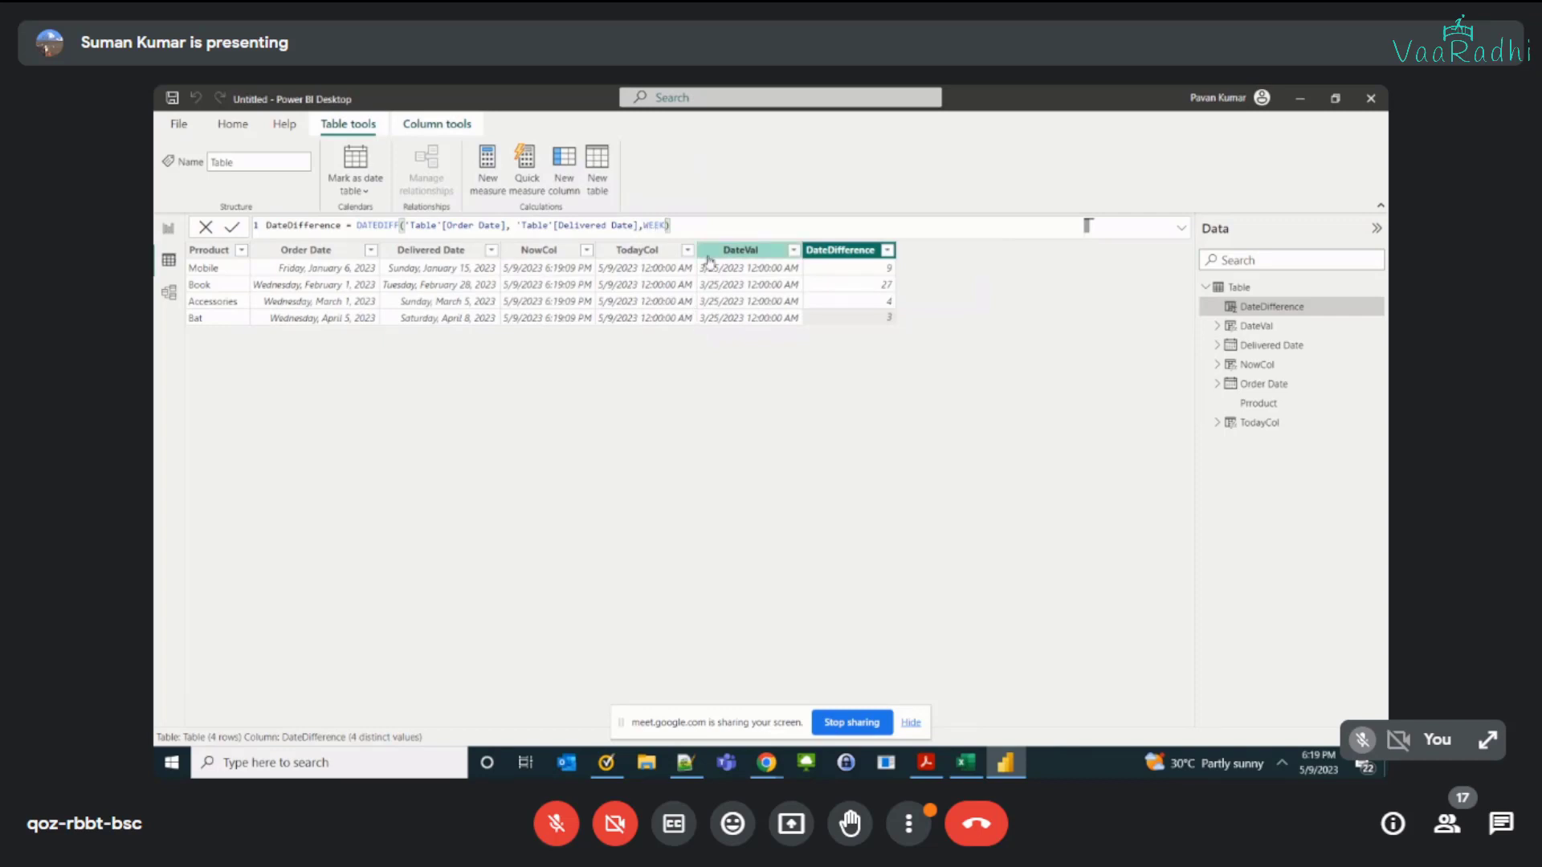
{"action": "type", "text": "Day"}
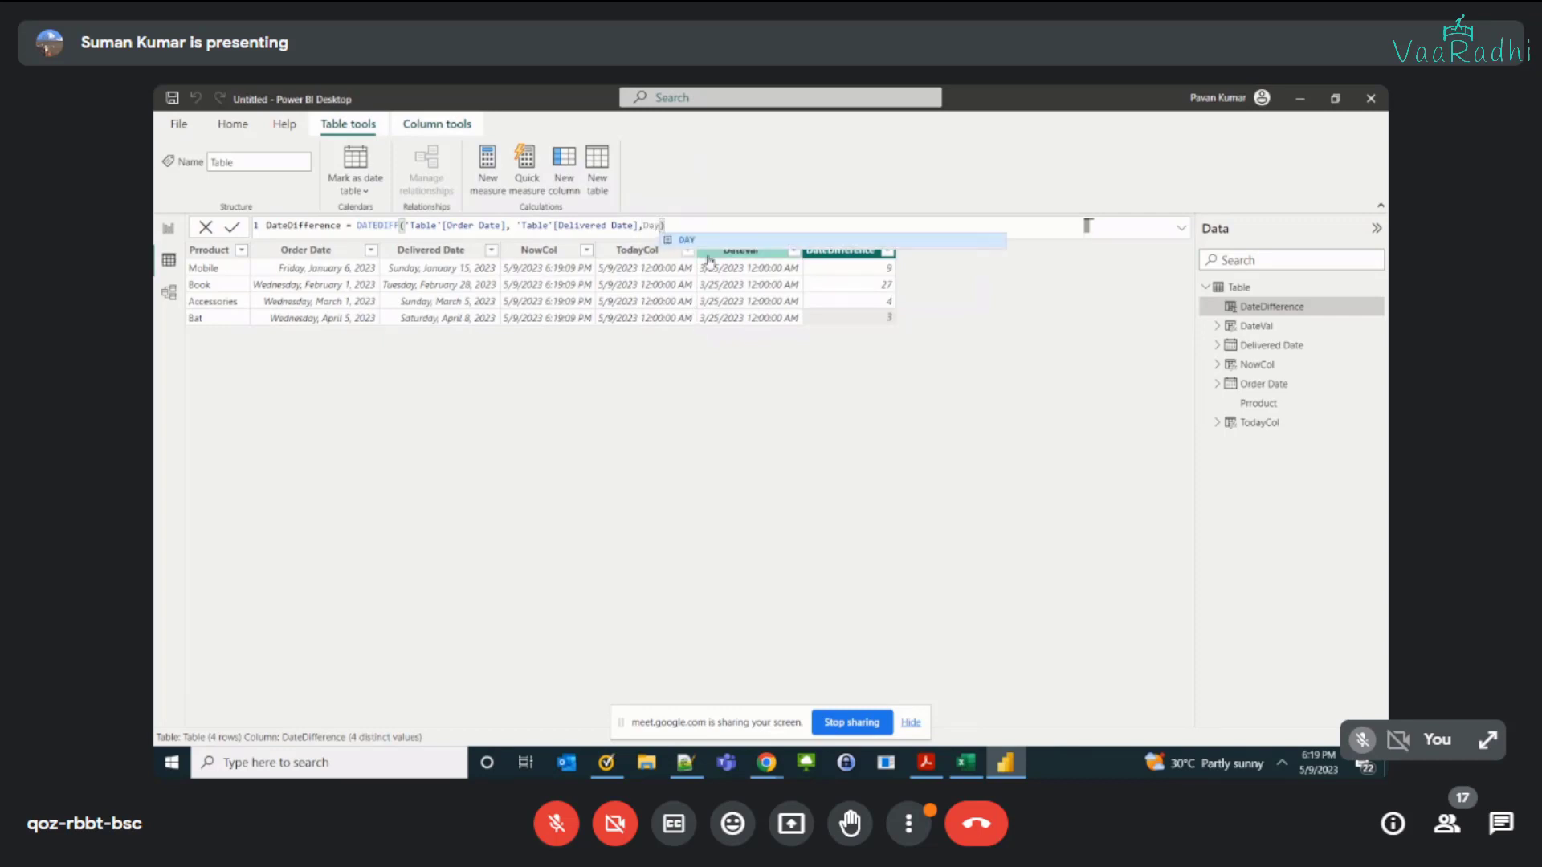
Step: Rename the DateDifference column as DateDiffDay in its formula and commit it
{"action": "key", "text": "Left"}
{"action": "key", "text": "Left"}
{"action": "key", "text": "Left"}
{"action": "key", "text": "Left"}
{"action": "key", "text": "Left"}
{"action": "key", "text": "Left"}
{"action": "key", "text": "Left"}
{"action": "key", "text": "Left"}
{"action": "key", "text": "Left"}
{"action": "key", "text": "Left"}
{"action": "key", "text": "Left"}
{"action": "key", "text": "Left"}
{"action": "key", "text": "Left"}
{"action": "key", "text": "Left"}
{"action": "key", "text": "Left"}
{"action": "key", "text": "Left"}
{"action": "key", "text": "Left"}
{"action": "key", "text": "Left"}
{"action": "key", "text": "Left"}
{"action": "key", "text": "Left"}
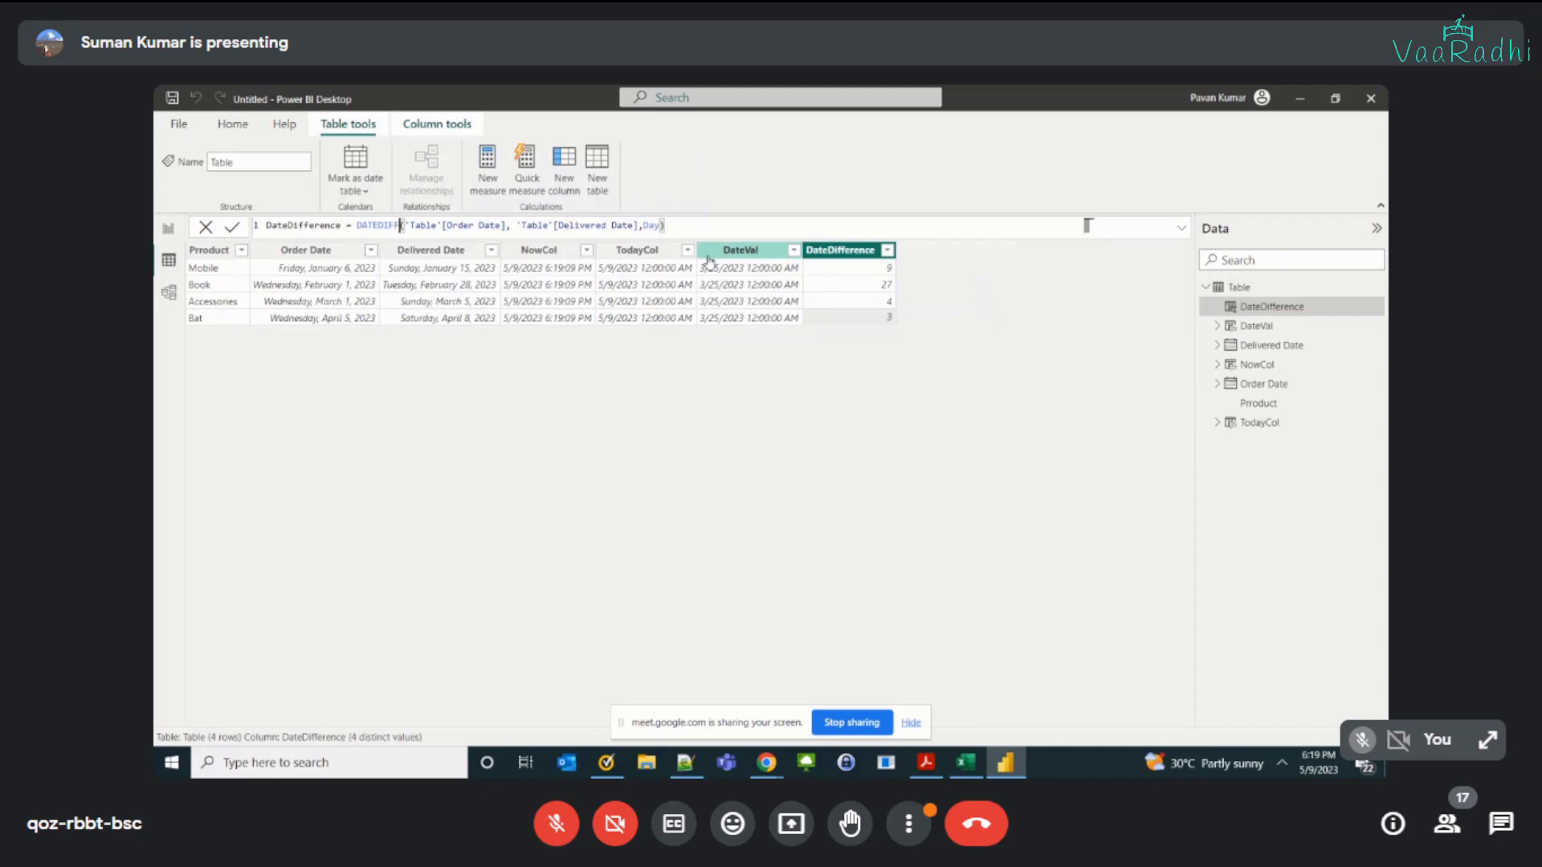
{"action": "key", "text": "Left"}
{"action": "key", "text": "Left"}
{"action": "key", "text": "Left"}
{"action": "key", "text": "Left"}
{"action": "key", "text": "Left"}
{"action": "key", "text": "Left"}
{"action": "key", "text": "Left"}
{"action": "key", "text": "Left"}
{"action": "key", "text": "Left"}
{"action": "key", "text": "Left"}
{"action": "key", "text": "Left"}
{"action": "key", "text": "BackSpace"}
{"action": "key", "text": "BackSpace"}
{"action": "key", "text": "BackSpace"}
{"action": "key", "text": "BackSpace"}
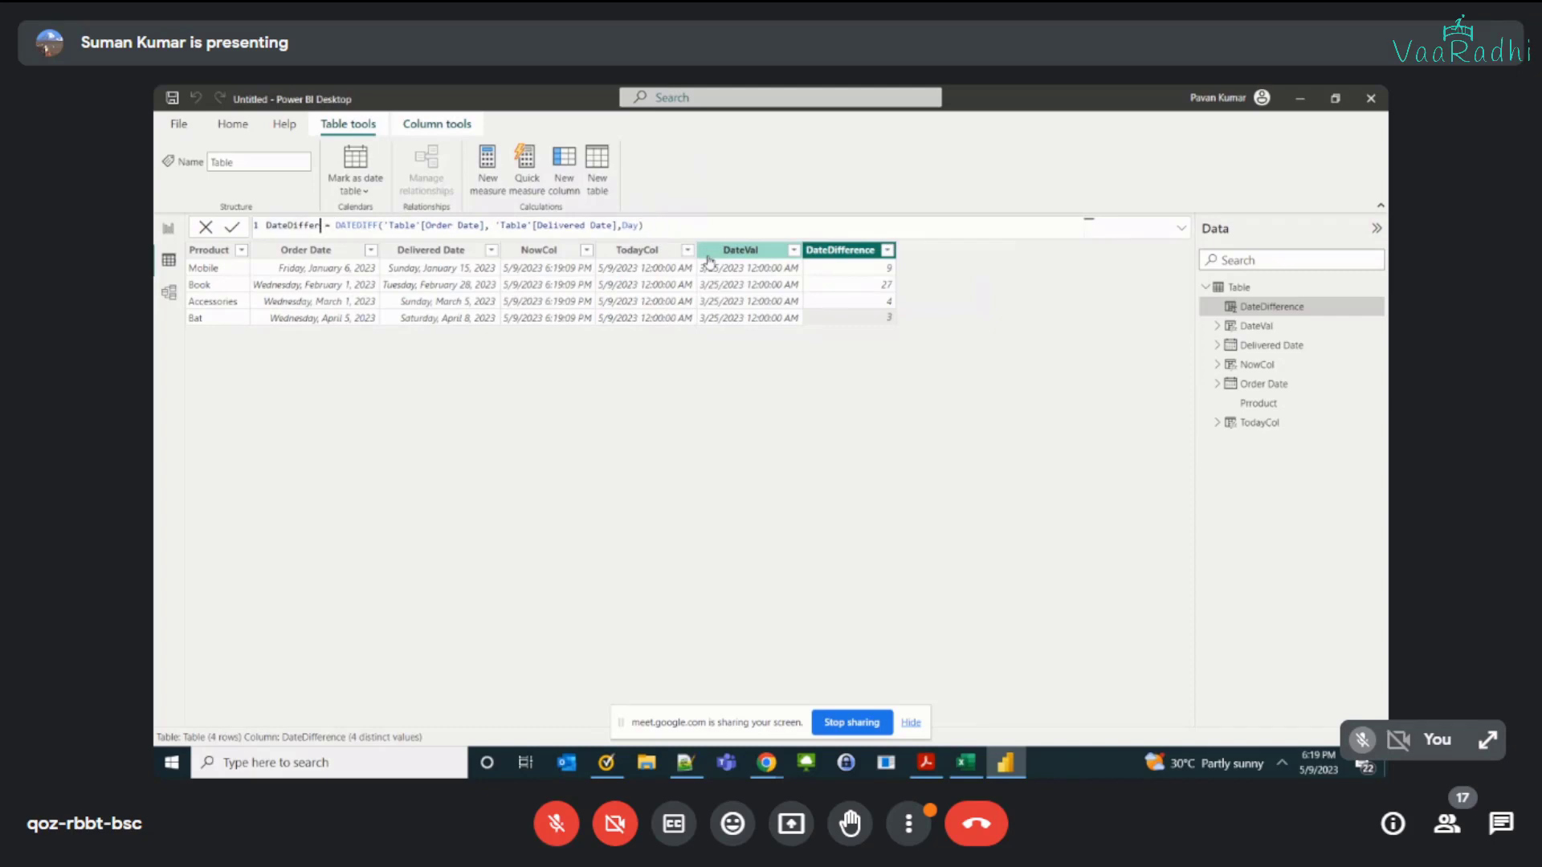
{"action": "key", "text": "BackSpace"}
{"action": "key", "text": "BackSpace"}
{"action": "type", "text": "Day"}
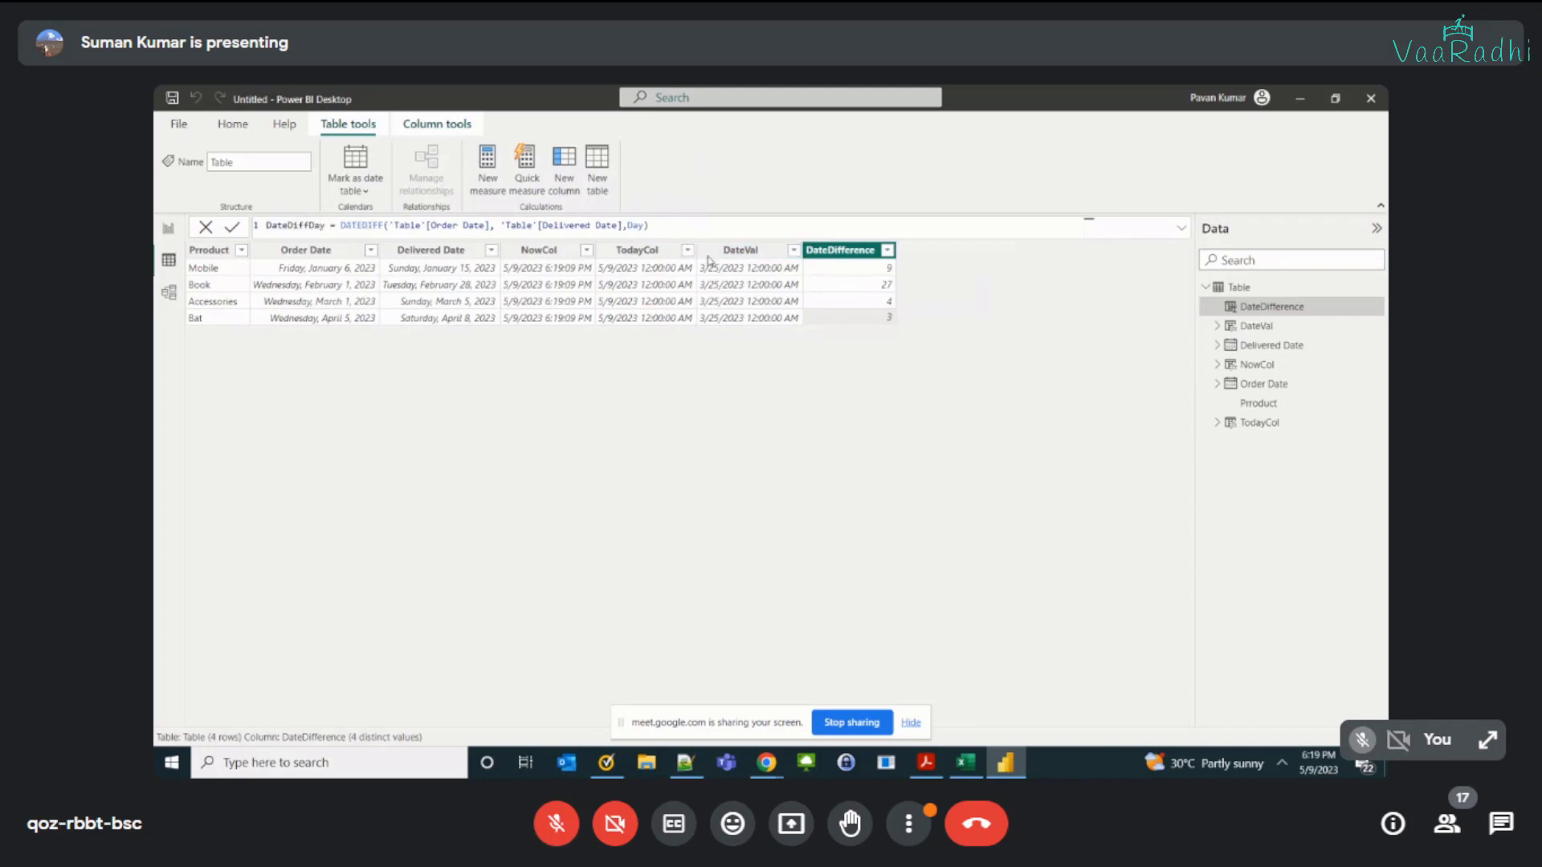
{"action": "key", "text": "Return"}
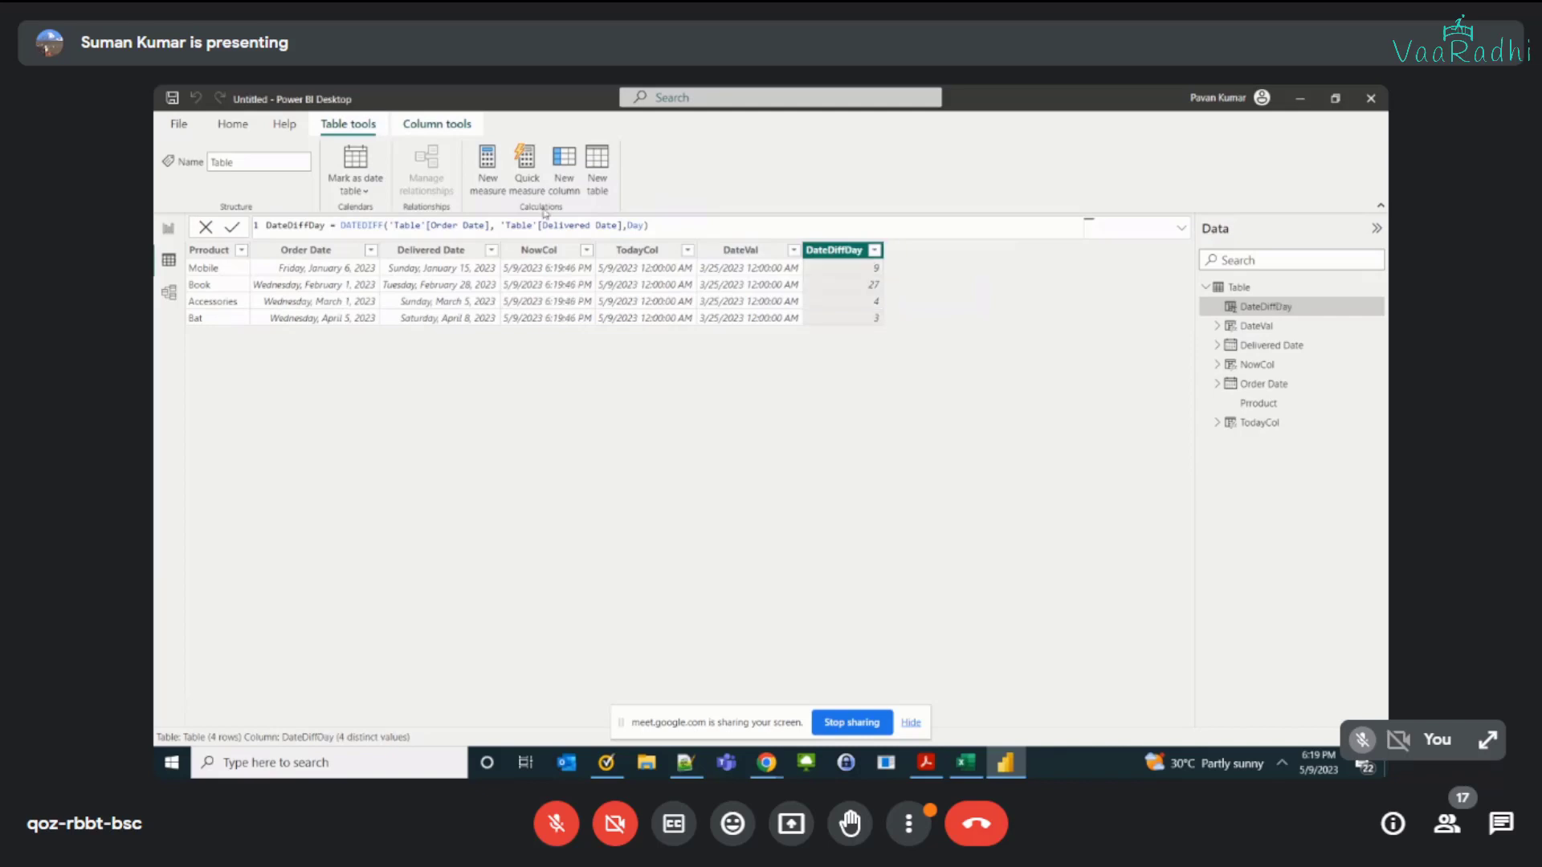
Step: Add a new calculated column to the order table and begin its formula as DateDiffWeek = DATEDIFF(
{"action": "left_click", "coordinate": [566, 195]}
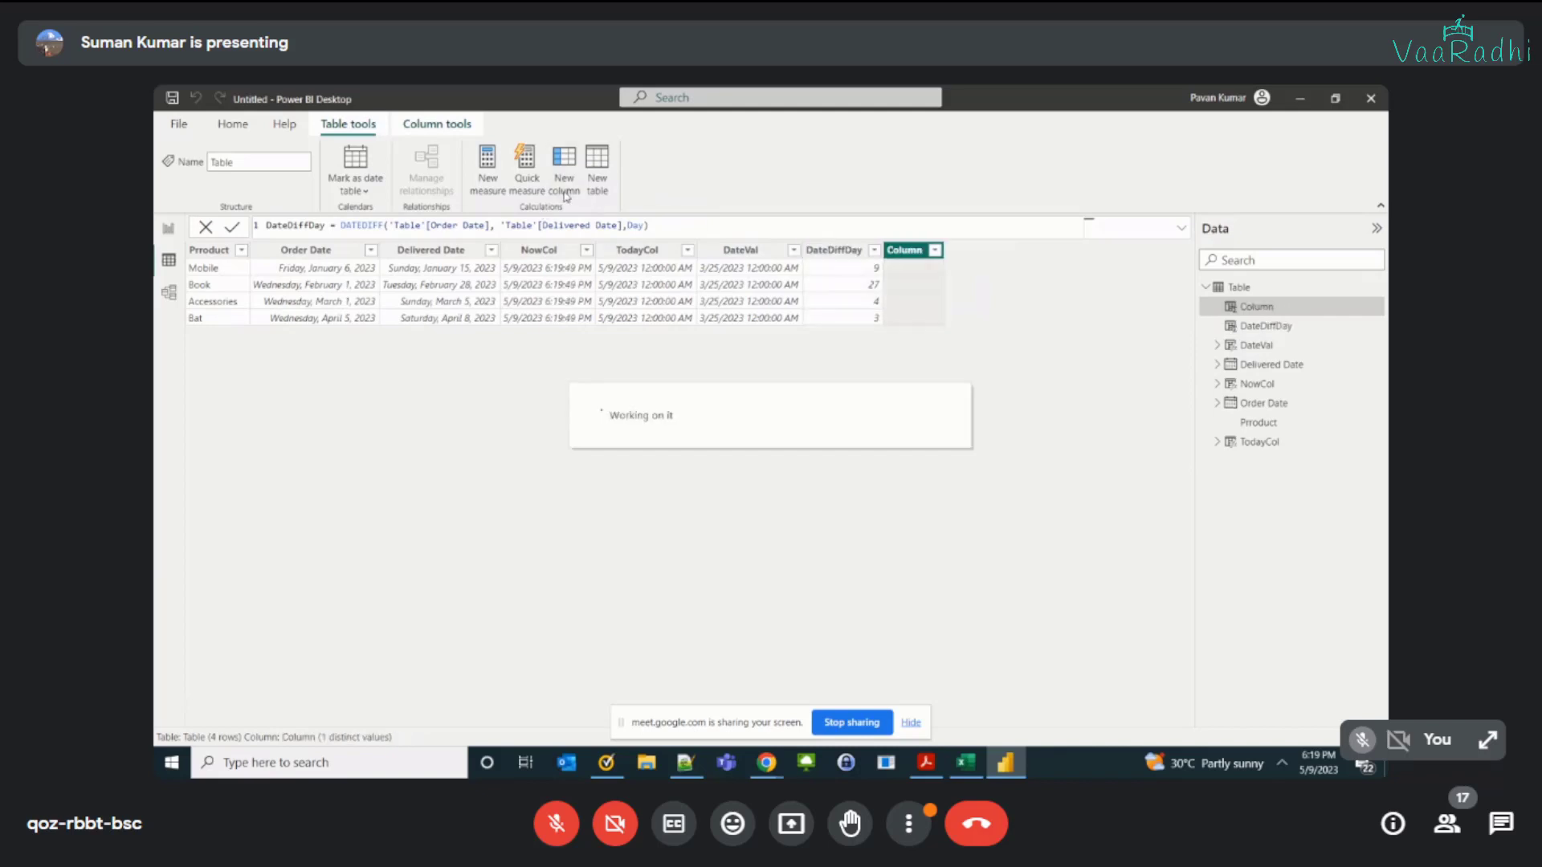
{"action": "type", "text": "a"}
{"action": "key", "text": "BackSpace"}
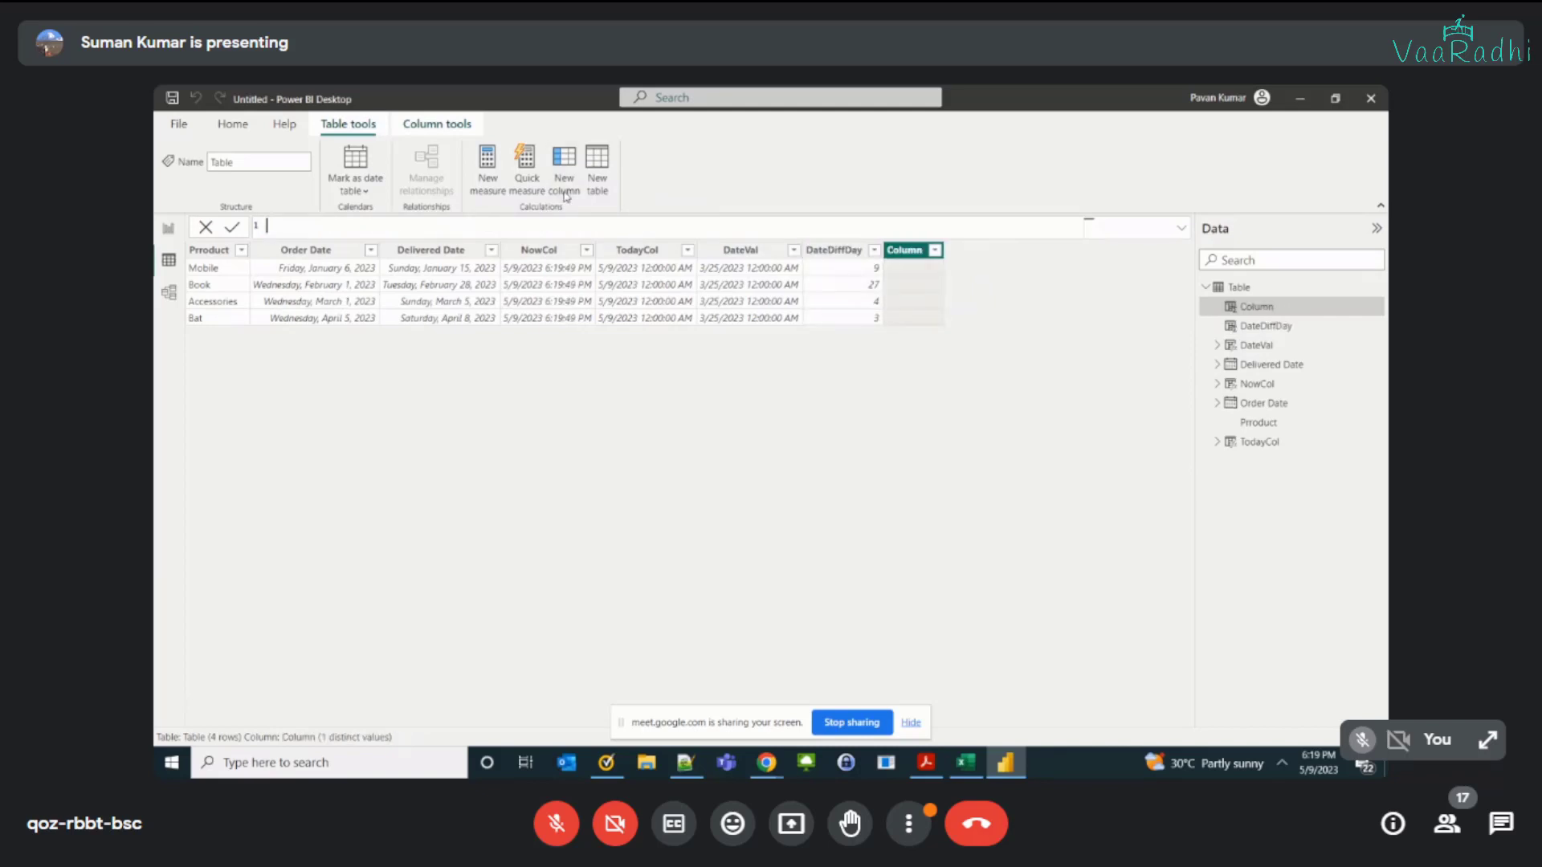
{"action": "type", "text": "DateDiffWeek = datedi"}
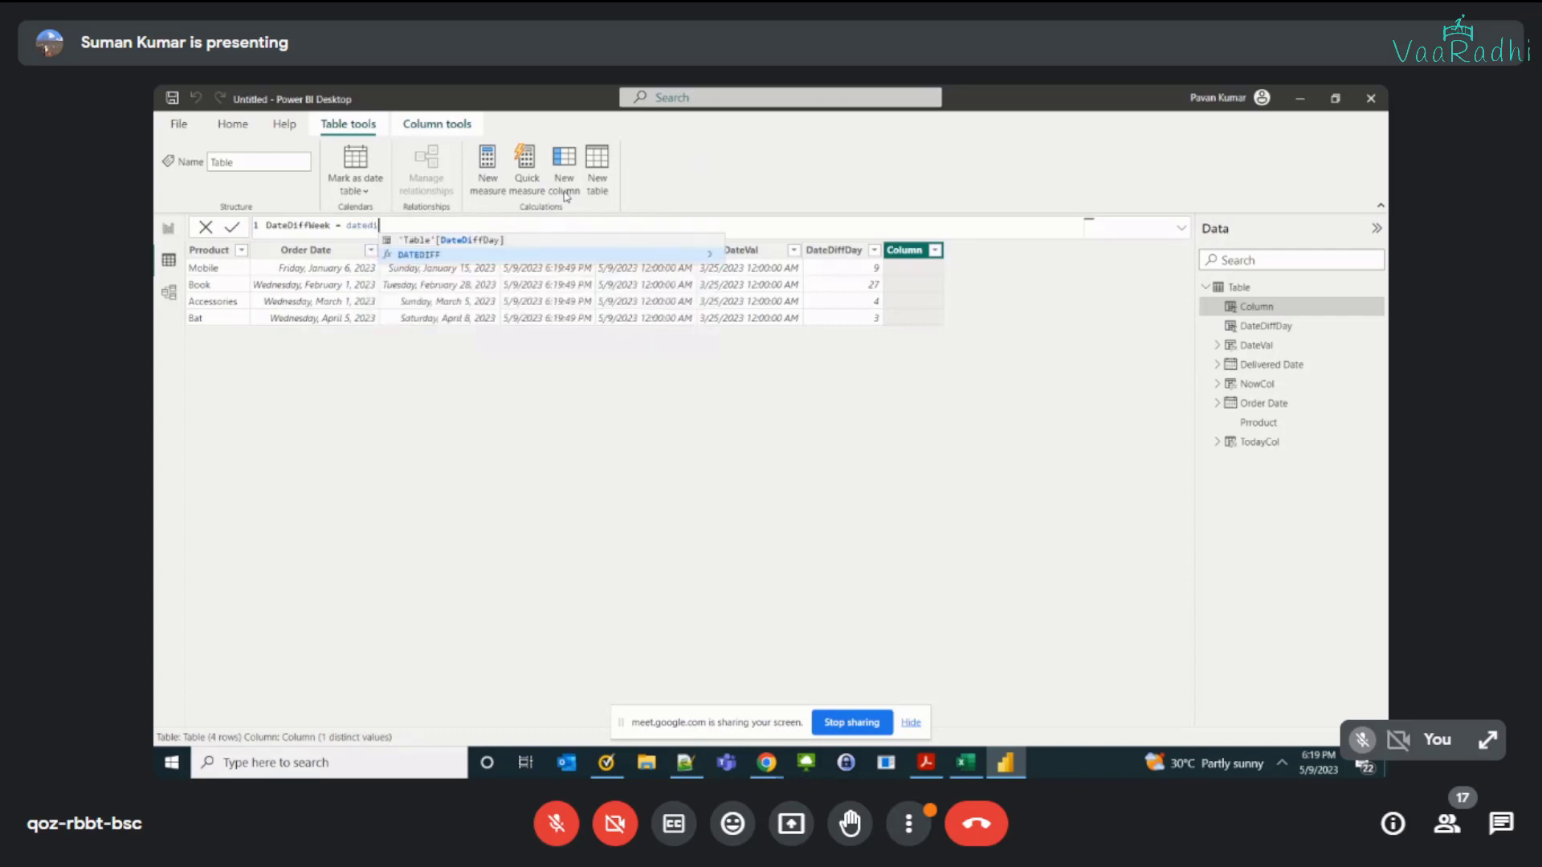
{"action": "key", "text": "Tab"}
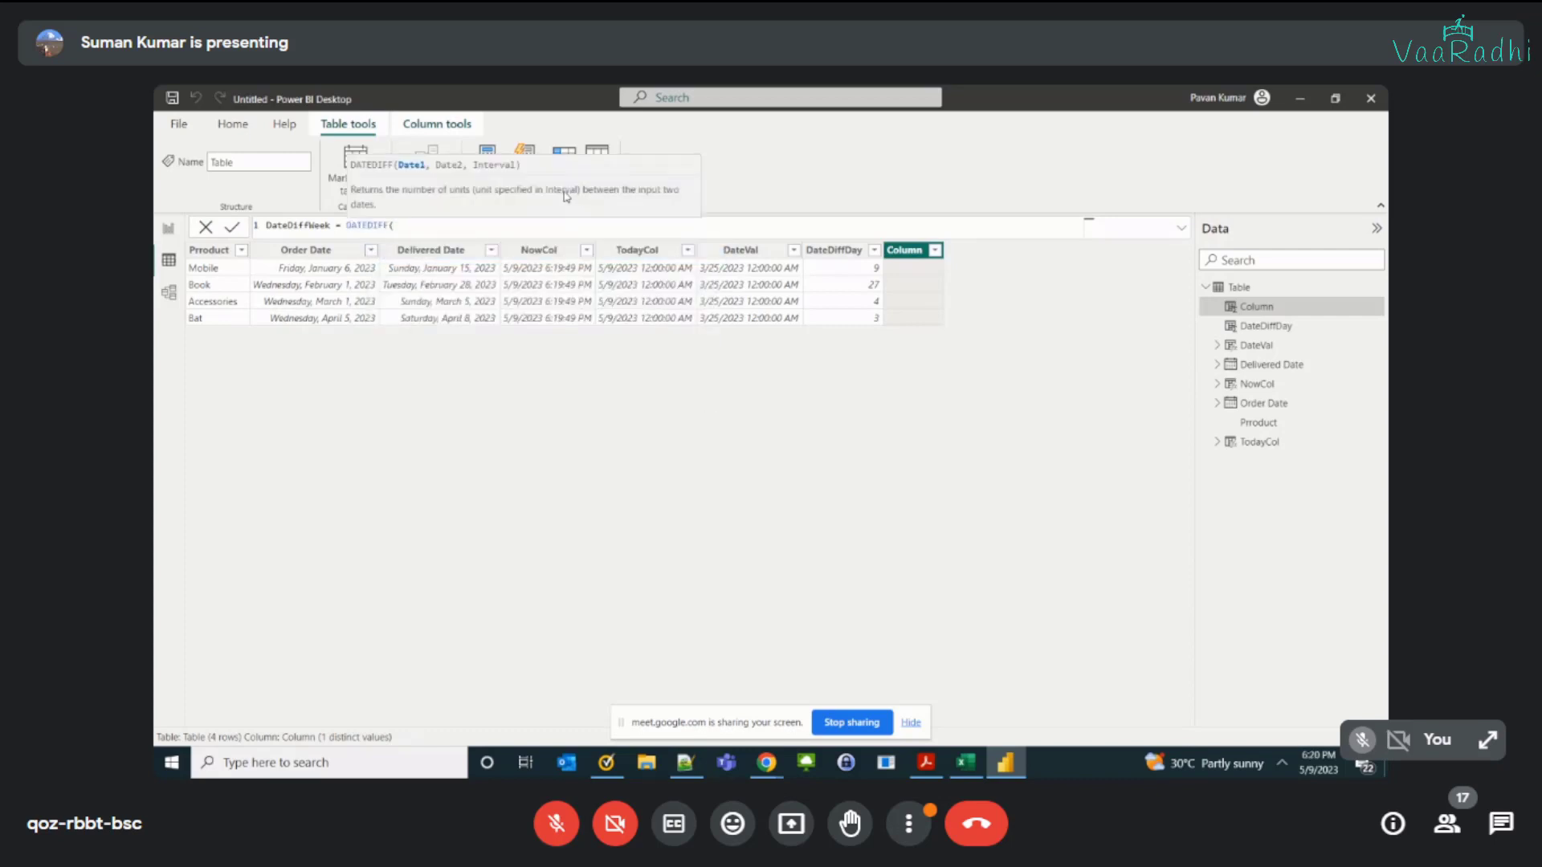
Step: Enter 'Table'[Order Date] and 'Table'[Delivered Date] as the two date arguments of the DateDiffWeek formula
{"action": "type", "text": "ord"}
{"action": "key", "text": "Tab"}
{"action": "type", "text": ", del"}
{"action": "key", "text": "Tab"}
{"action": "type", "text": ","}
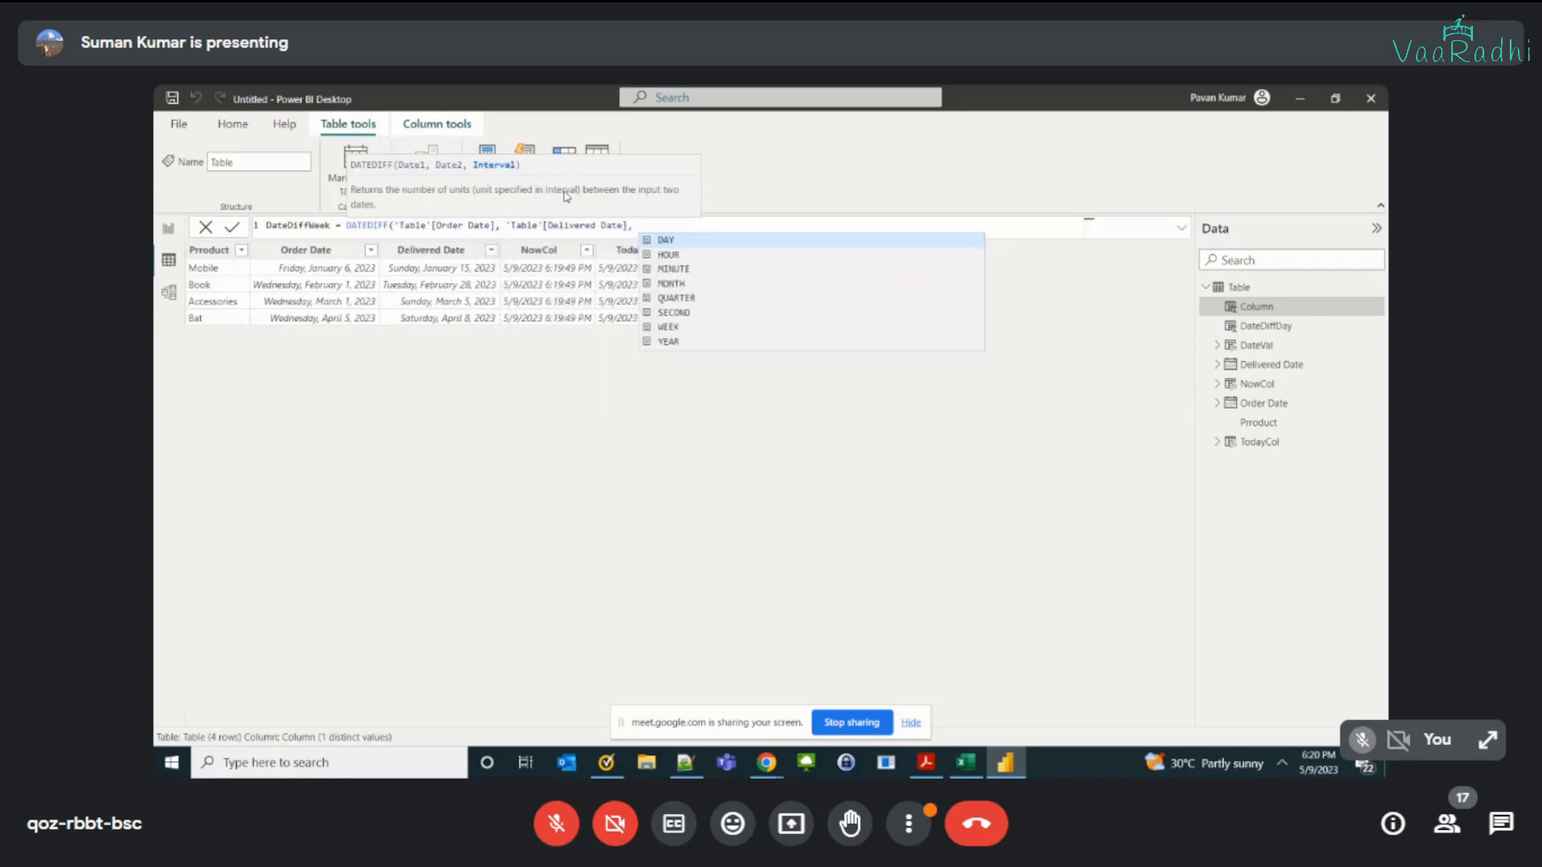
{"action": "type", "text": " week"}
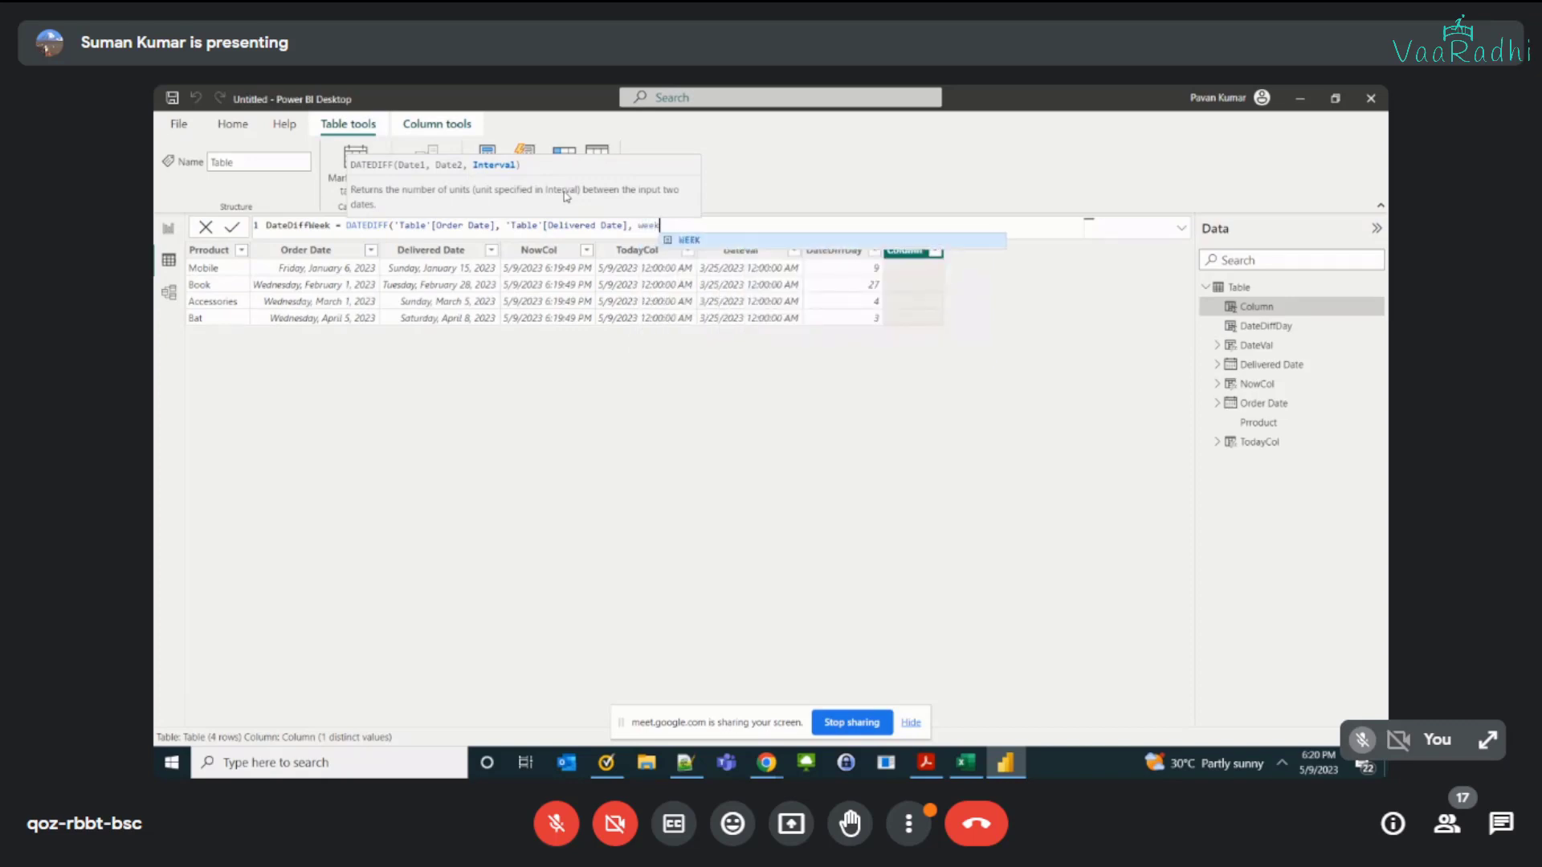
{"action": "key", "text": "BackSpace"}
{"action": "key", "text": "BackSpace"}
{"action": "key", "text": "BackSpace"}
{"action": "key", "text": "BackSpace"}
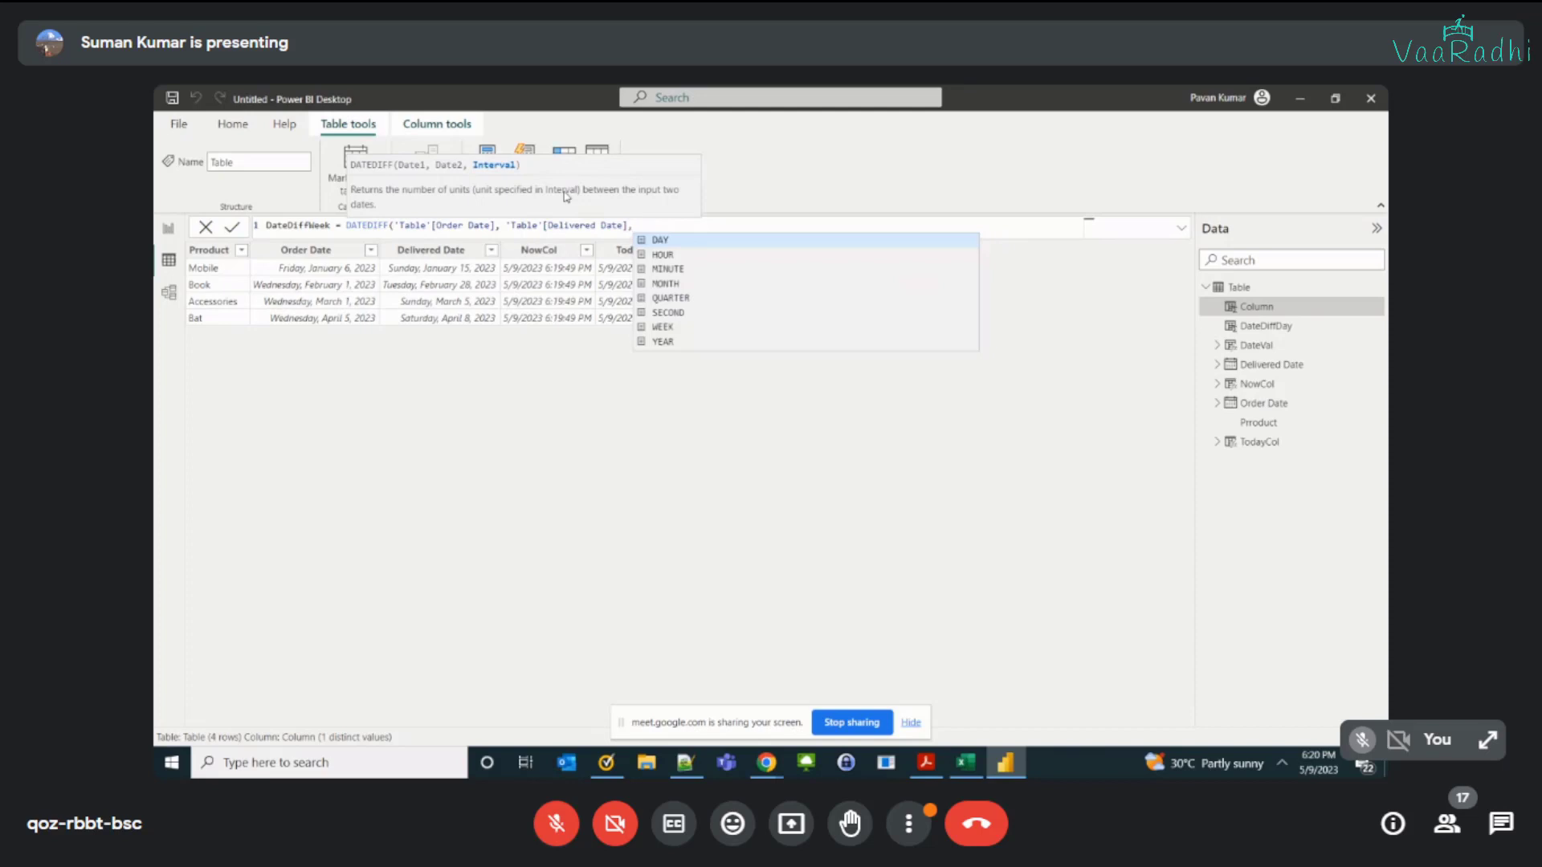
{"action": "key", "text": "BackSpace"}
{"action": "key", "text": "BackSpace"}
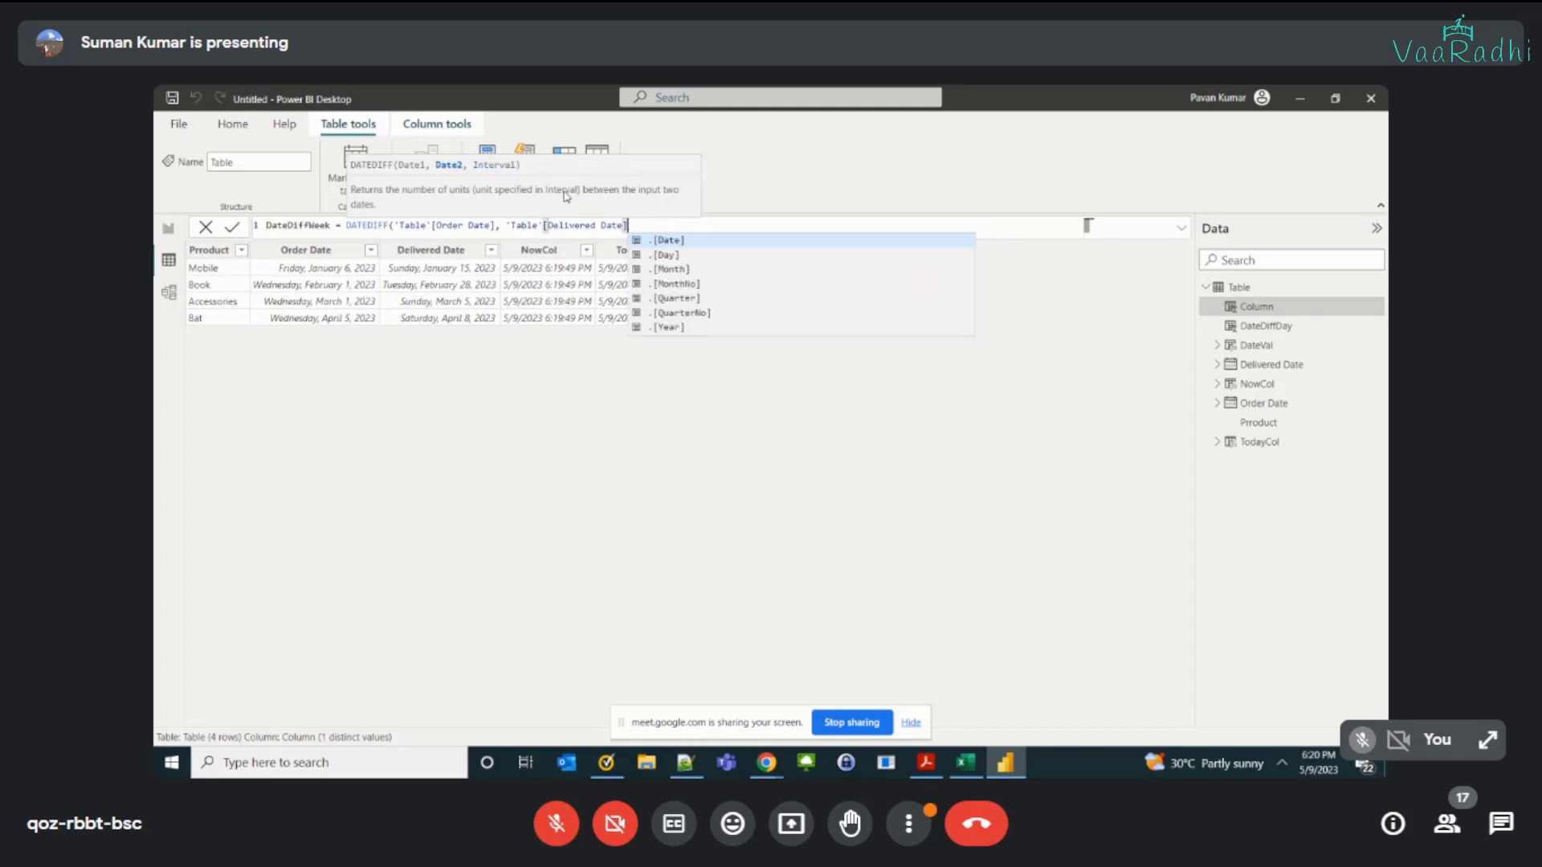
{"action": "type", "text": ","}
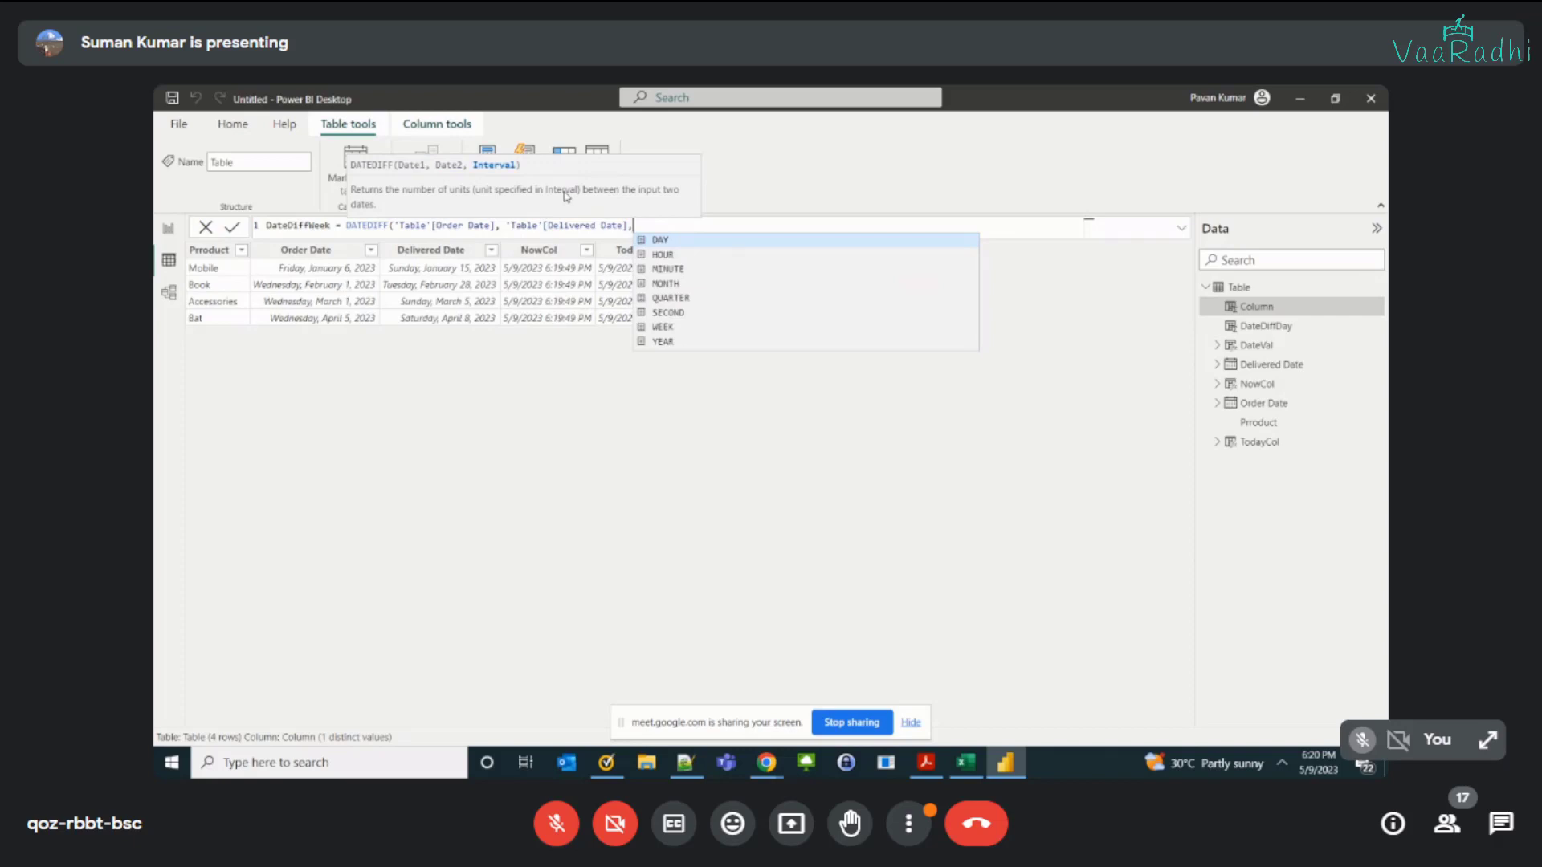
Step: Choose WEEK as the interval in the DateDiffWeek formula, close the function and commit the column
{"action": "key", "text": "Down"}
{"action": "key", "text": "Down"}
{"action": "key", "text": "Down"}
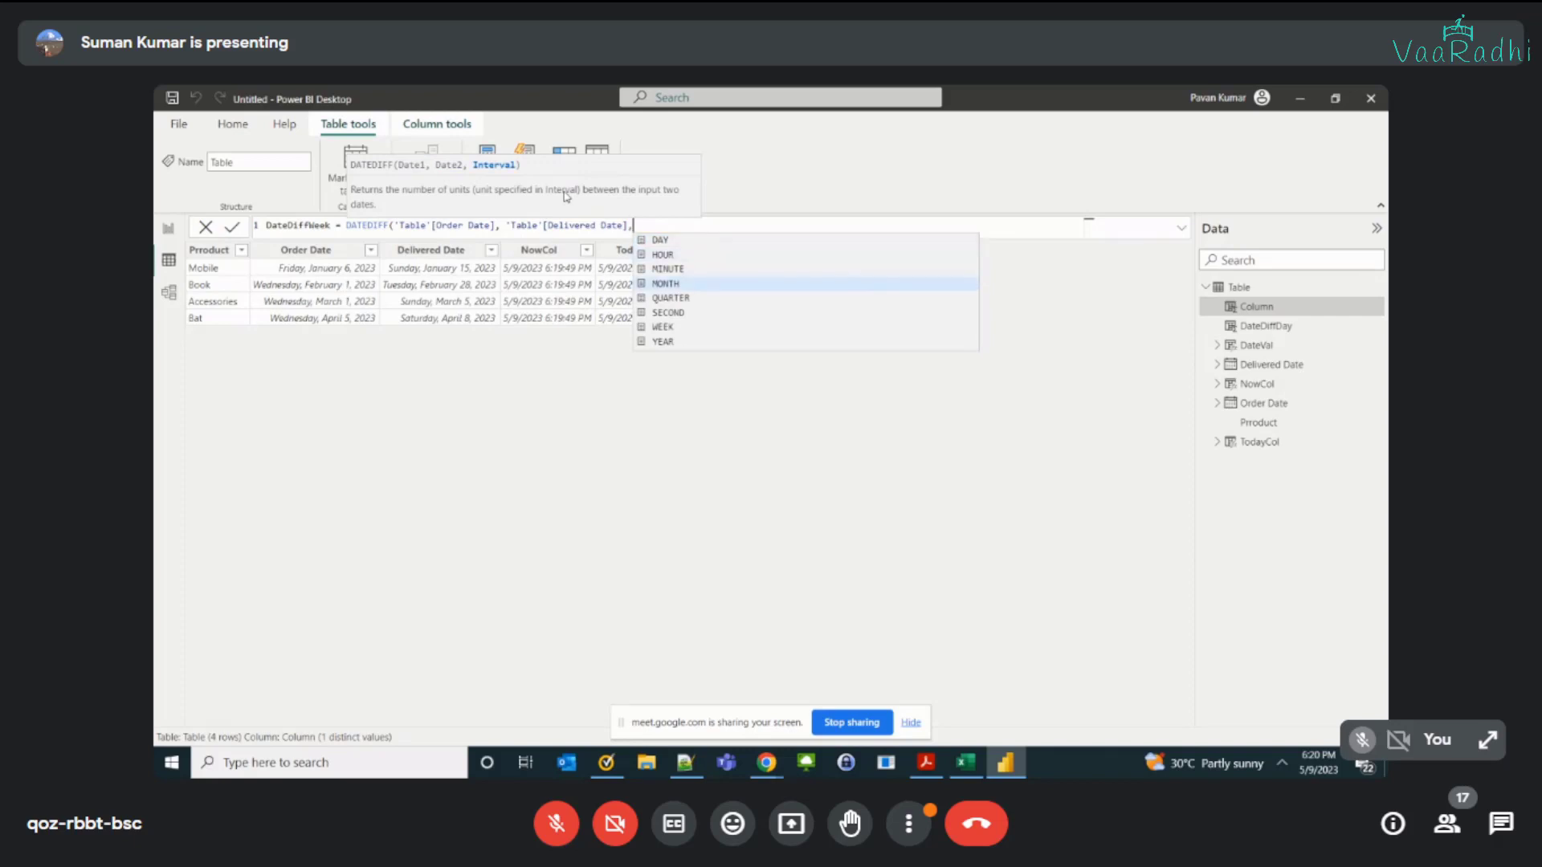
{"action": "key", "text": "Down"}
{"action": "key", "text": "Down"}
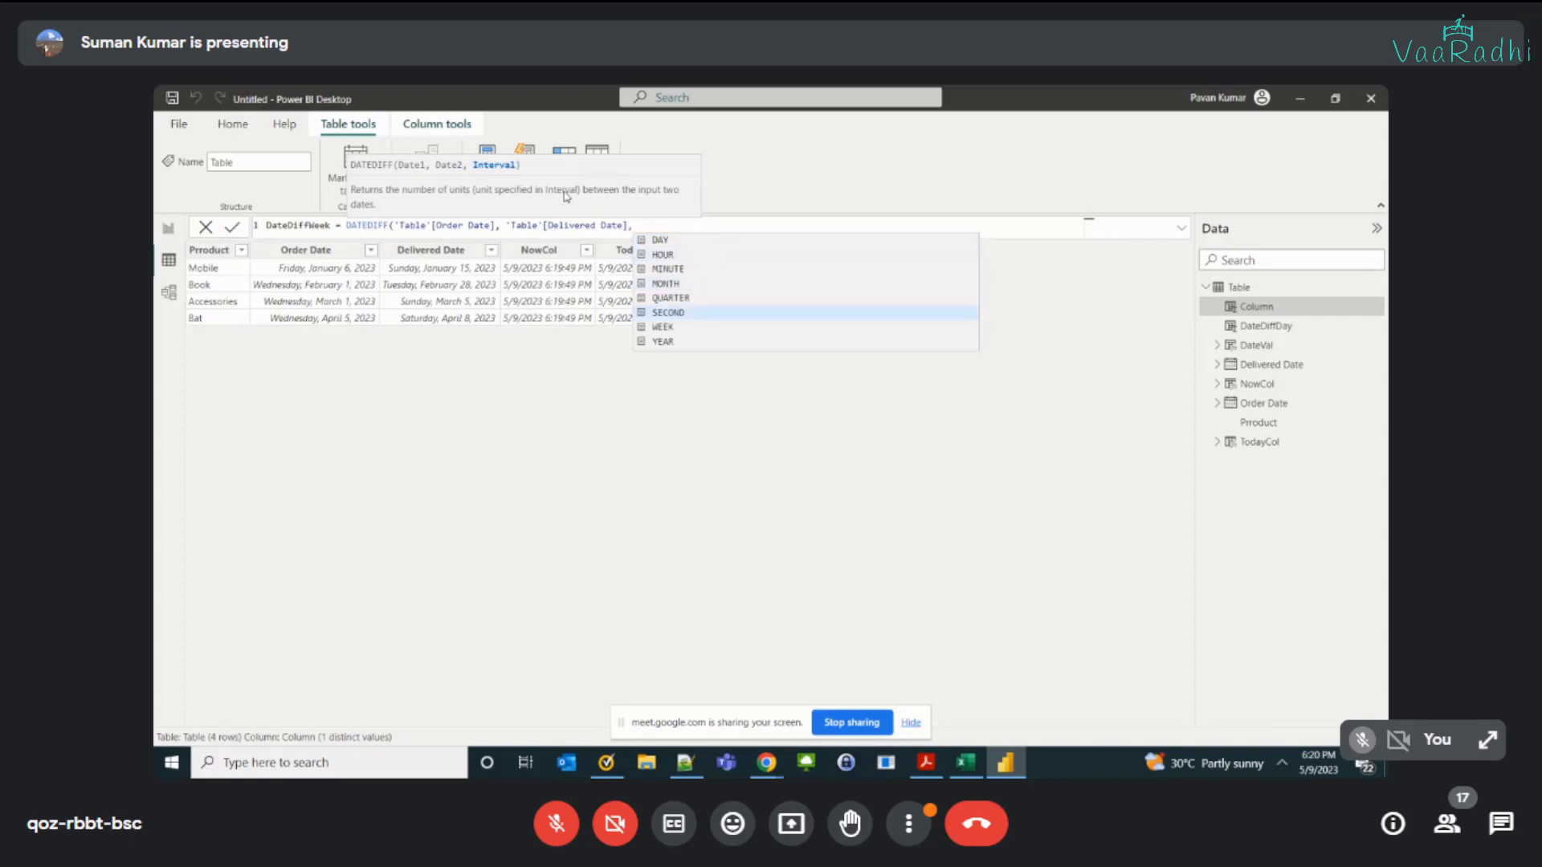
{"action": "key", "text": "Down"}
{"action": "key", "text": "Down"}
{"action": "key", "text": "Down"}
{"action": "key", "text": "Up"}
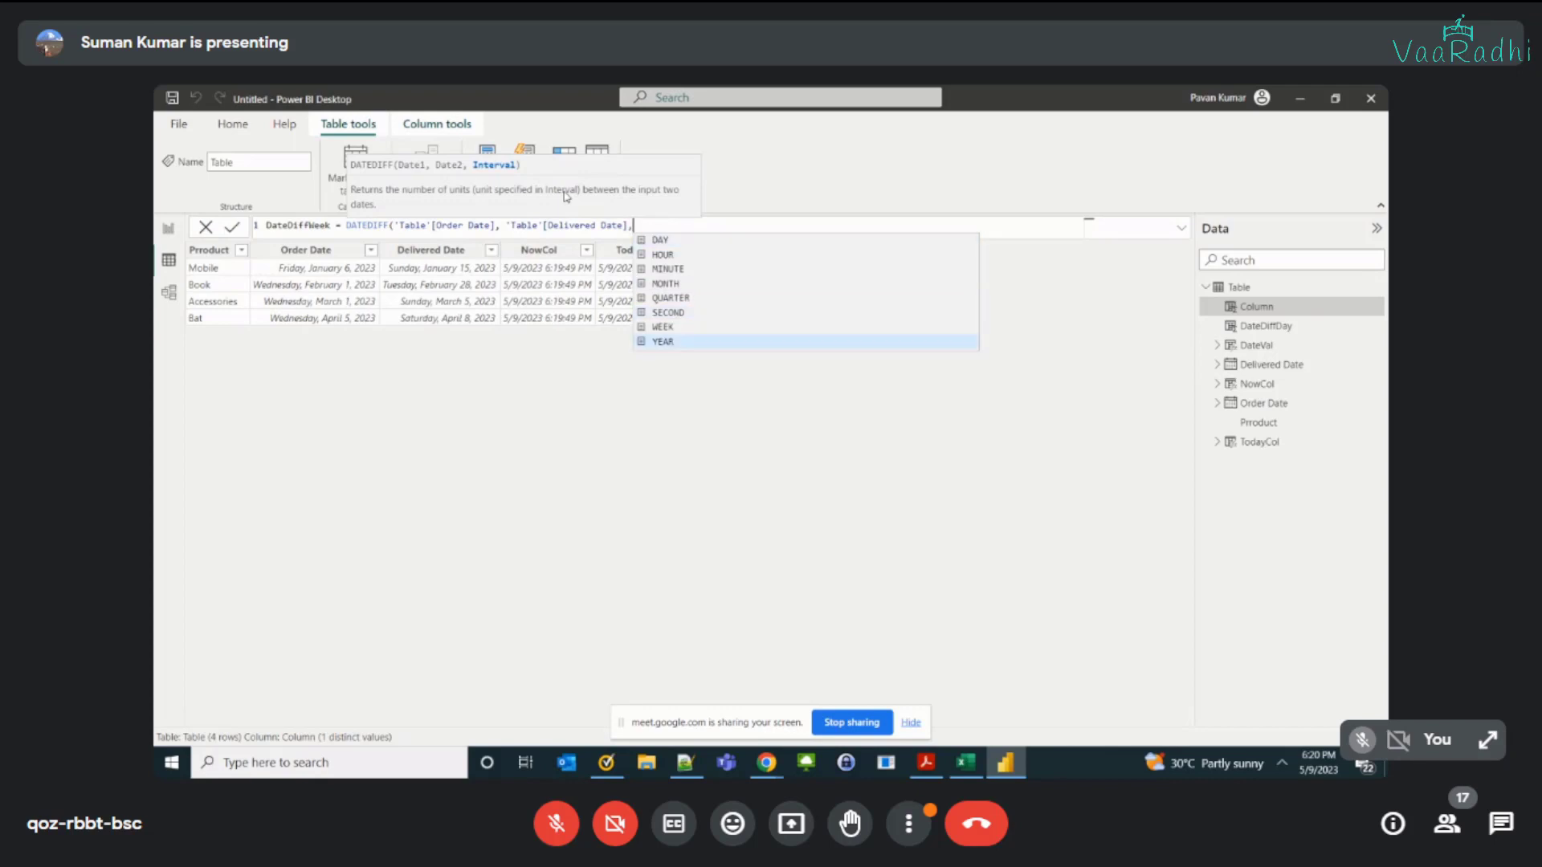
{"action": "key", "text": "Up"}
{"action": "key", "text": "Tab"}
{"action": "type", "text": ")"}
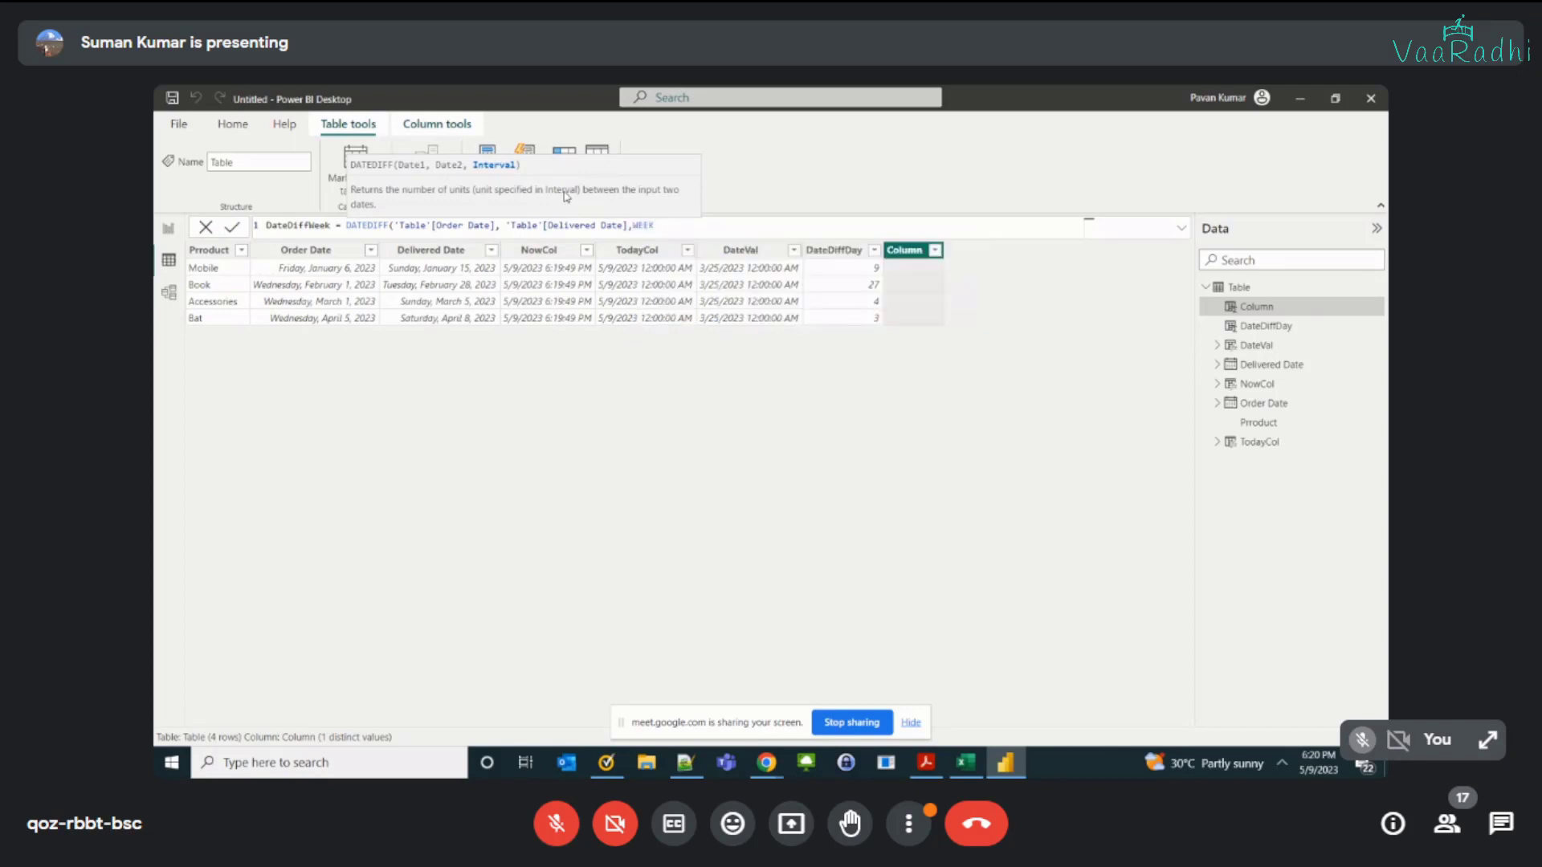
{"action": "key", "text": "Return"}
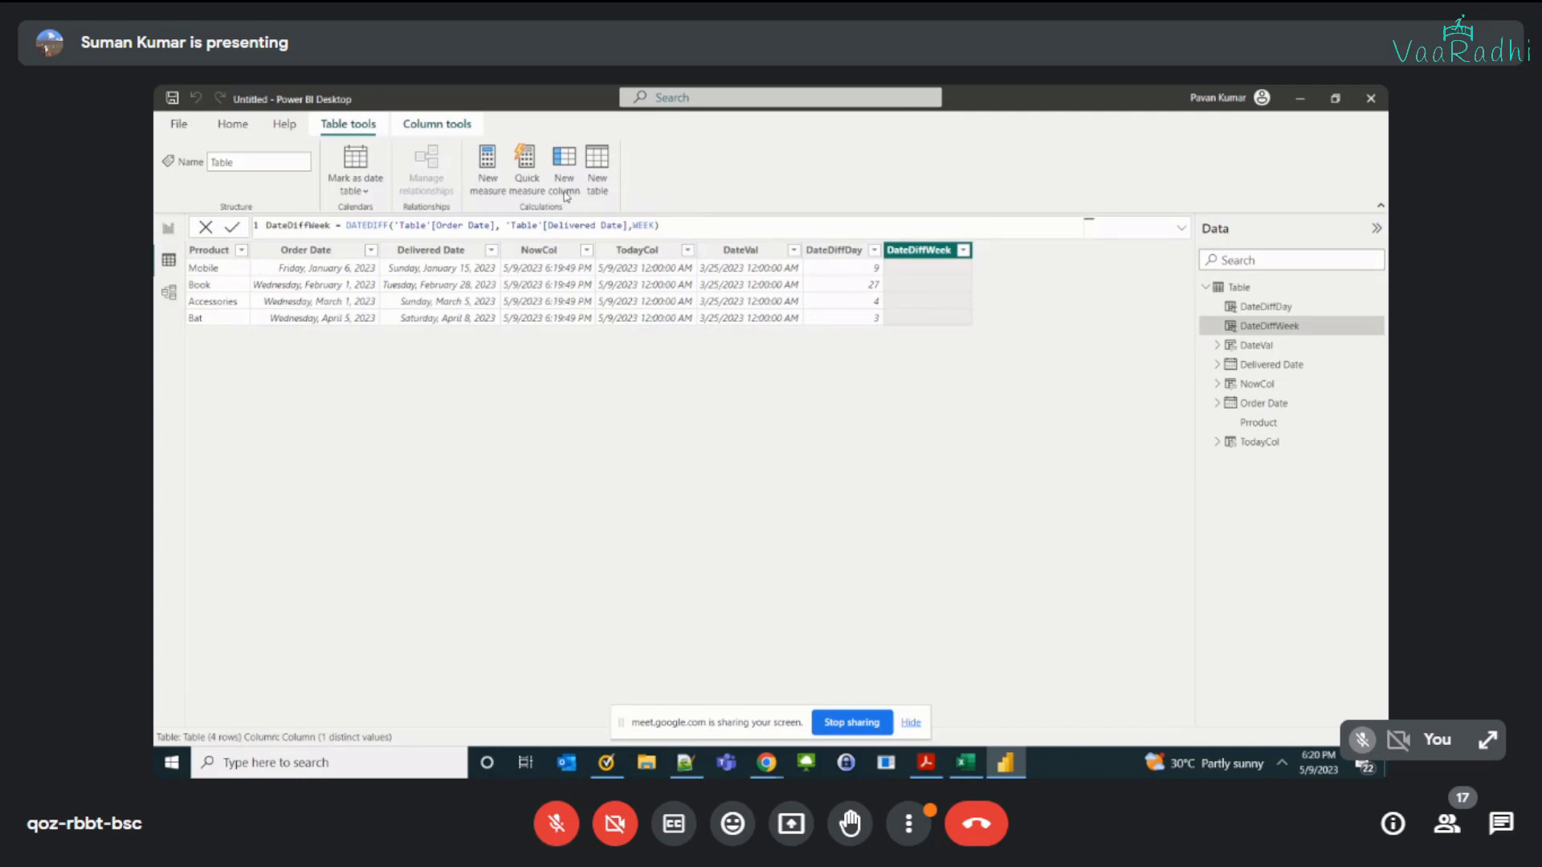
Step: Compare the DateDiffDay and DateDiffWeek values row by row, checking the Bat row against its order and delivered dates
{"action": "left_click", "coordinate": [431, 265]}
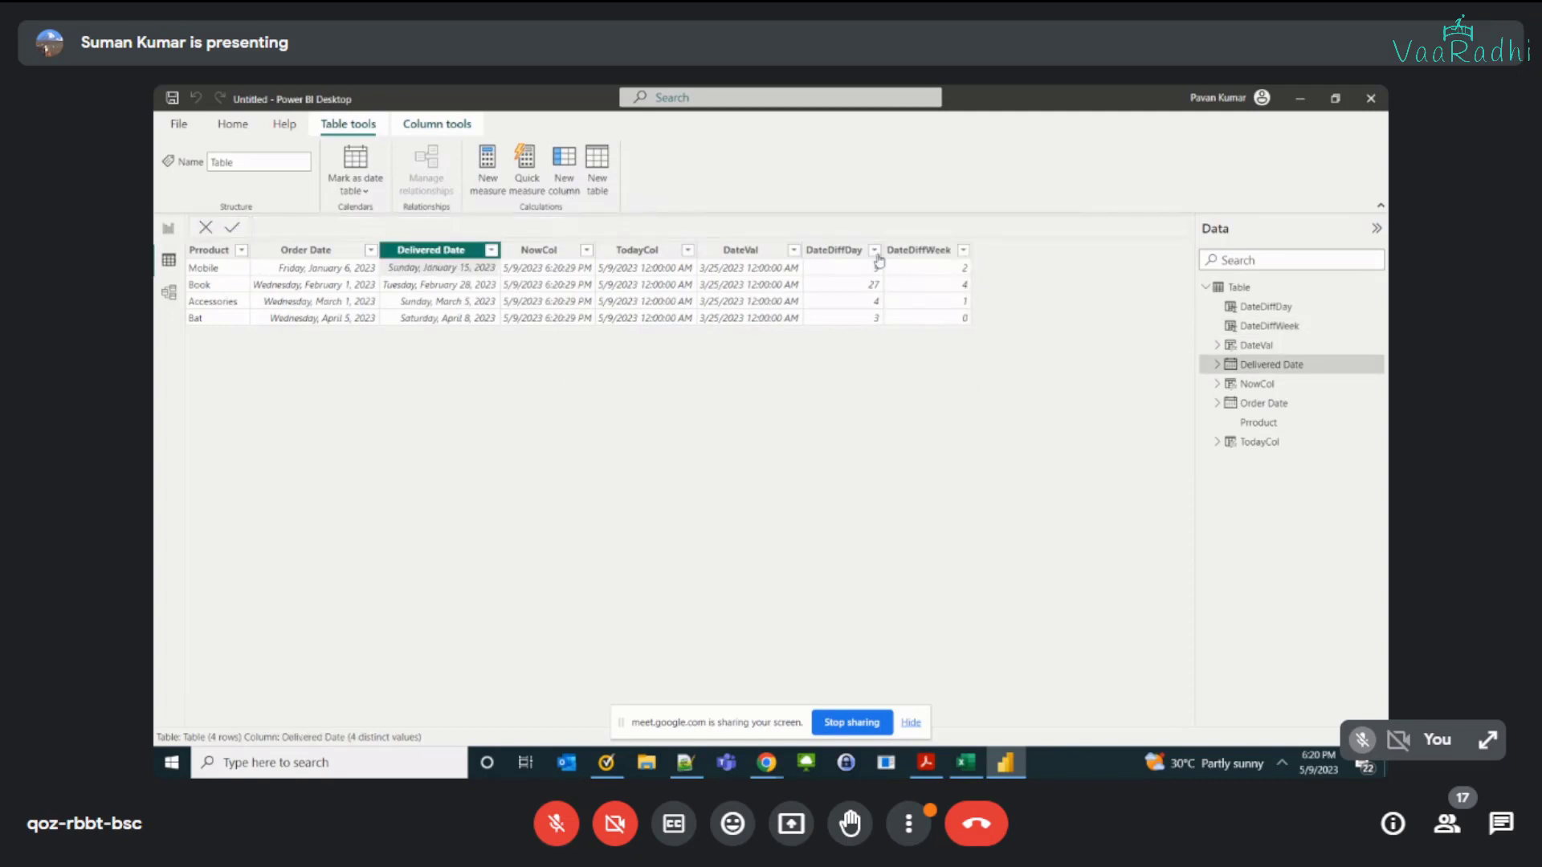
{"action": "left_click", "coordinate": [925, 273]}
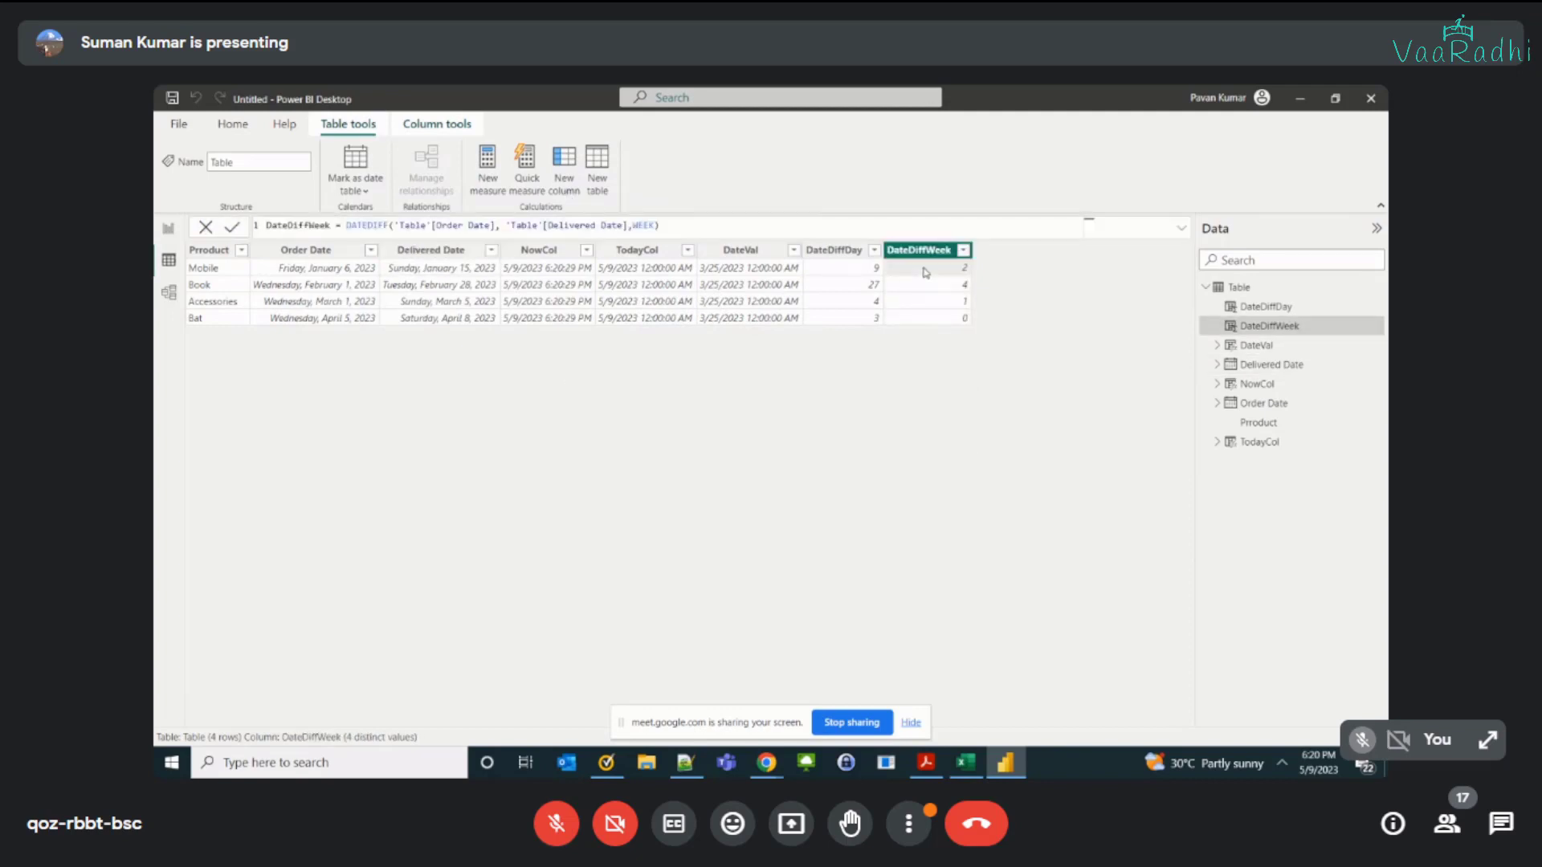
{"action": "left_click", "coordinate": [930, 287]}
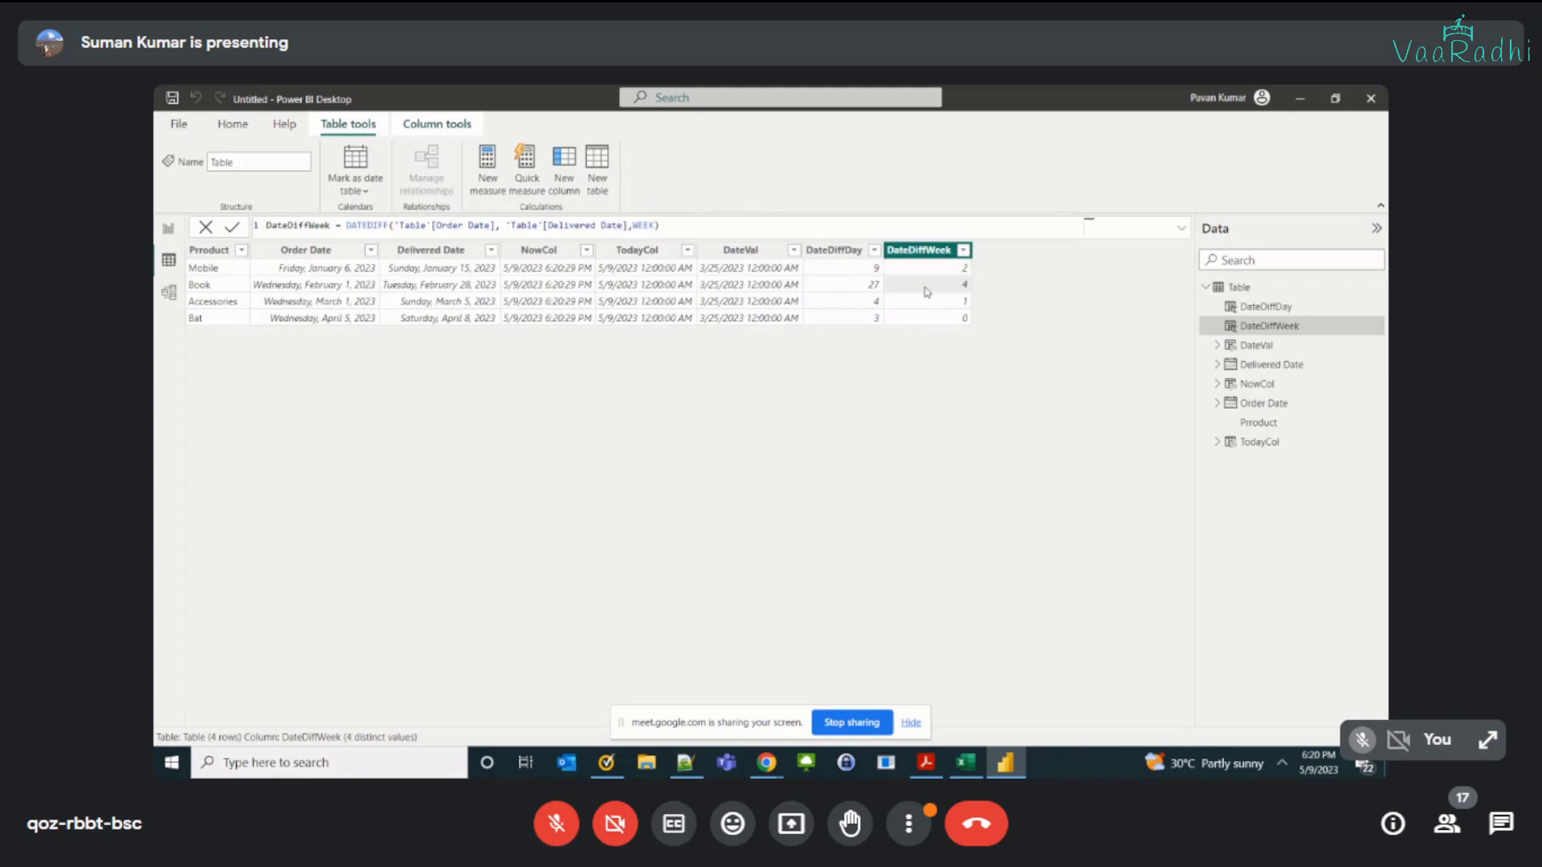
{"action": "left_click", "coordinate": [856, 287]}
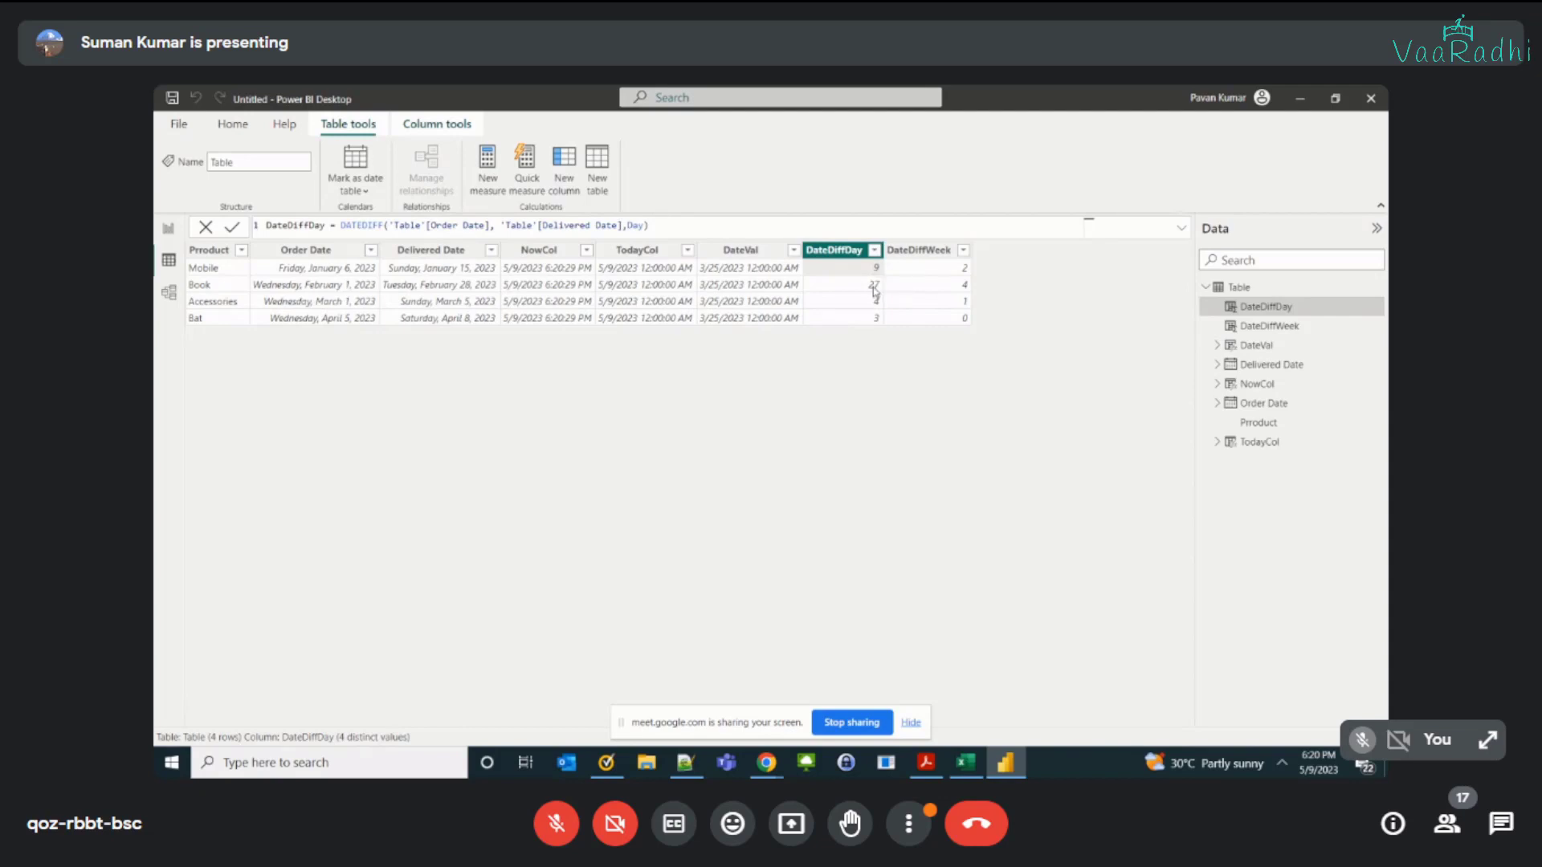
{"action": "left_click", "coordinate": [877, 289]}
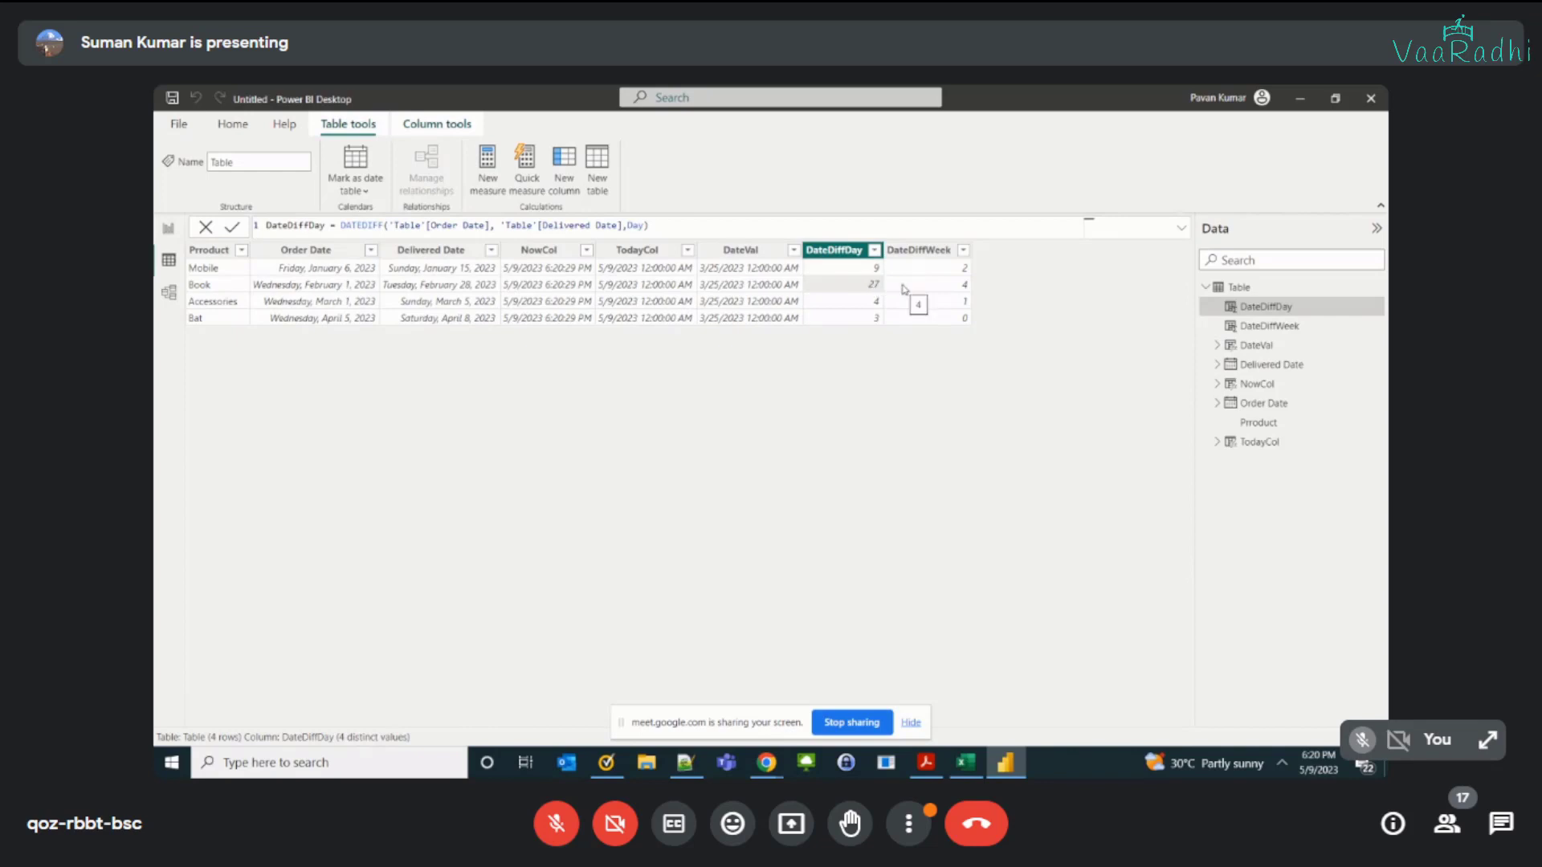
{"action": "left_click", "coordinate": [904, 289]}
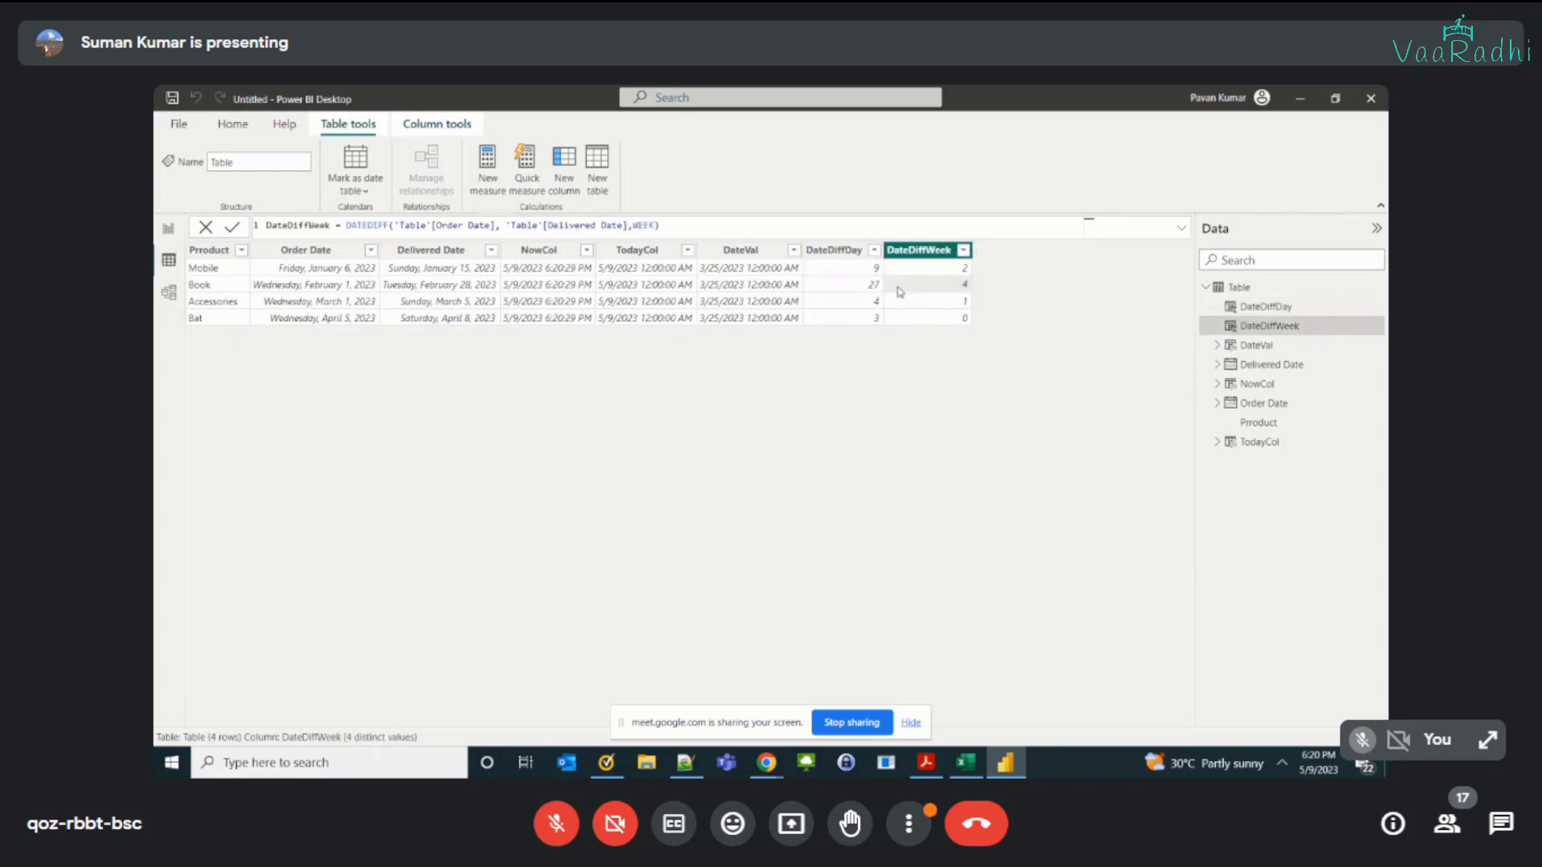
{"action": "left_click", "coordinate": [850, 309]}
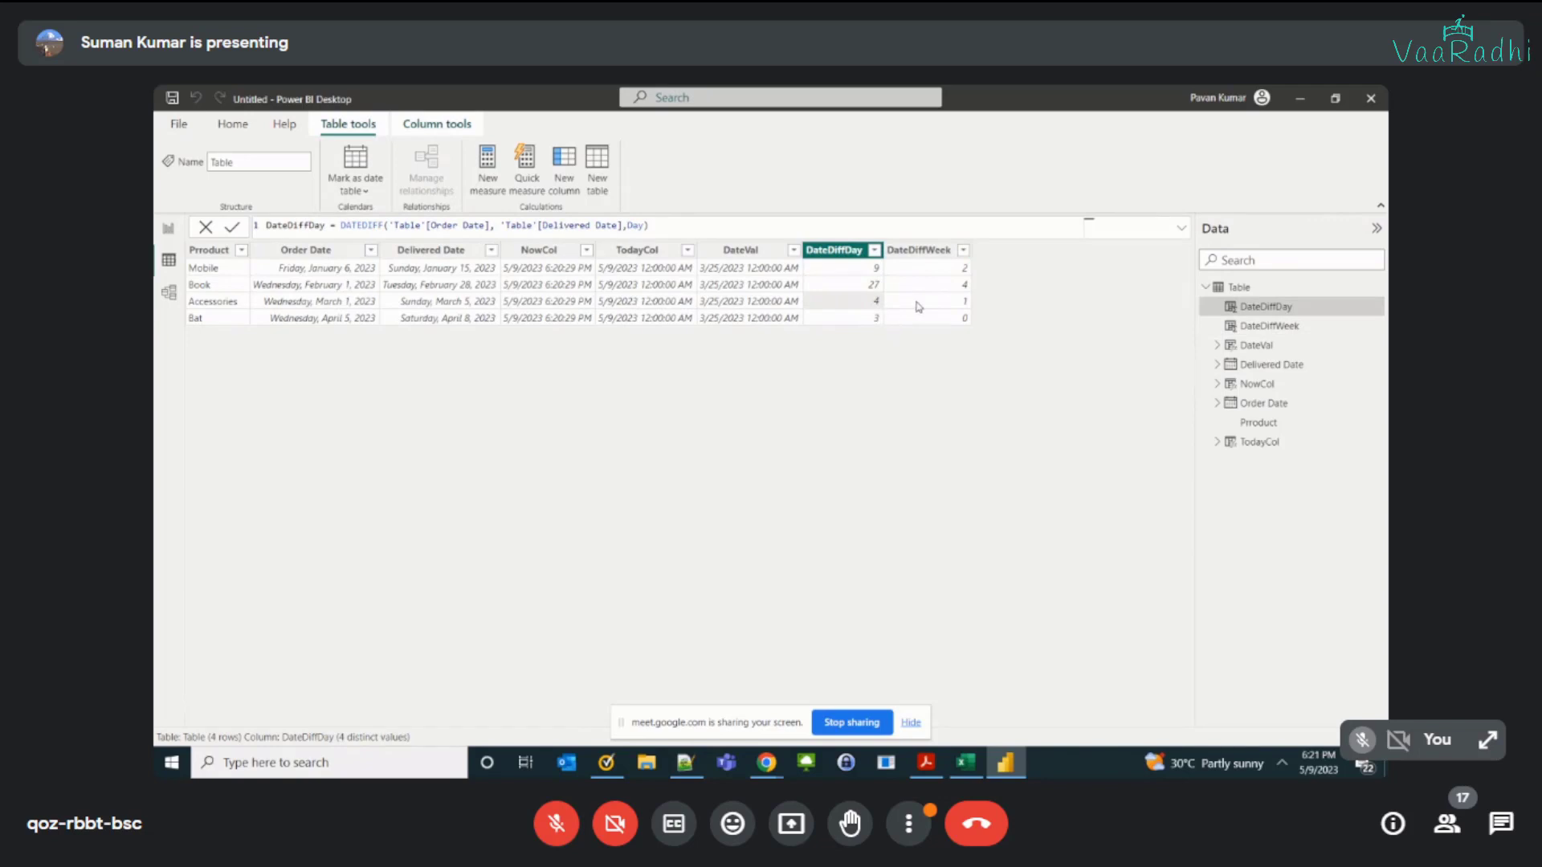
{"action": "left_click", "coordinate": [920, 307]}
{"action": "left_click", "coordinate": [877, 321]}
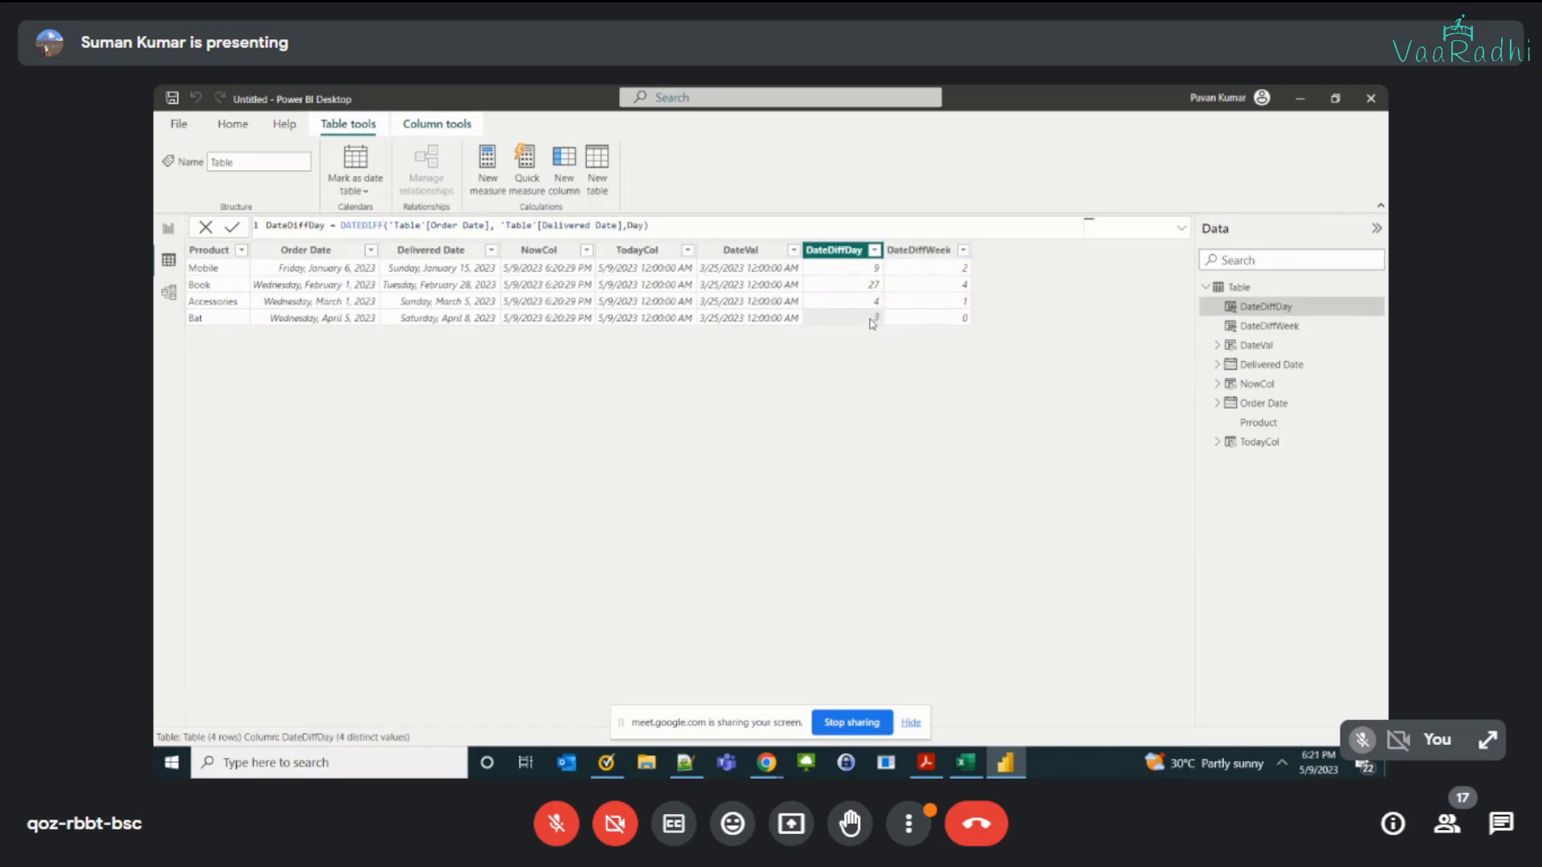
{"action": "left_click", "coordinate": [930, 321]}
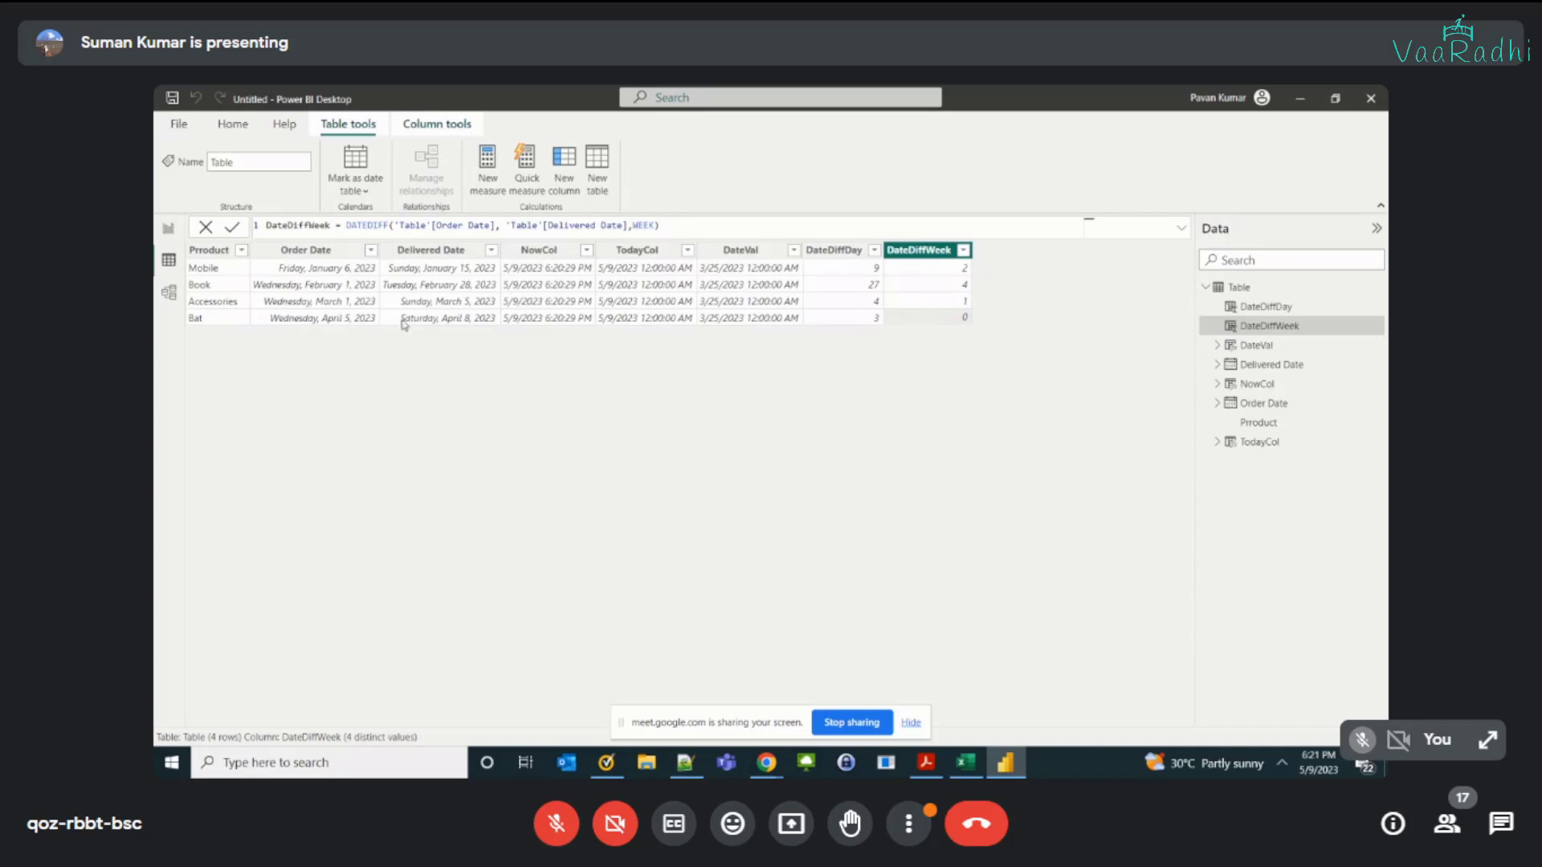
{"action": "left_click", "coordinate": [359, 319]}
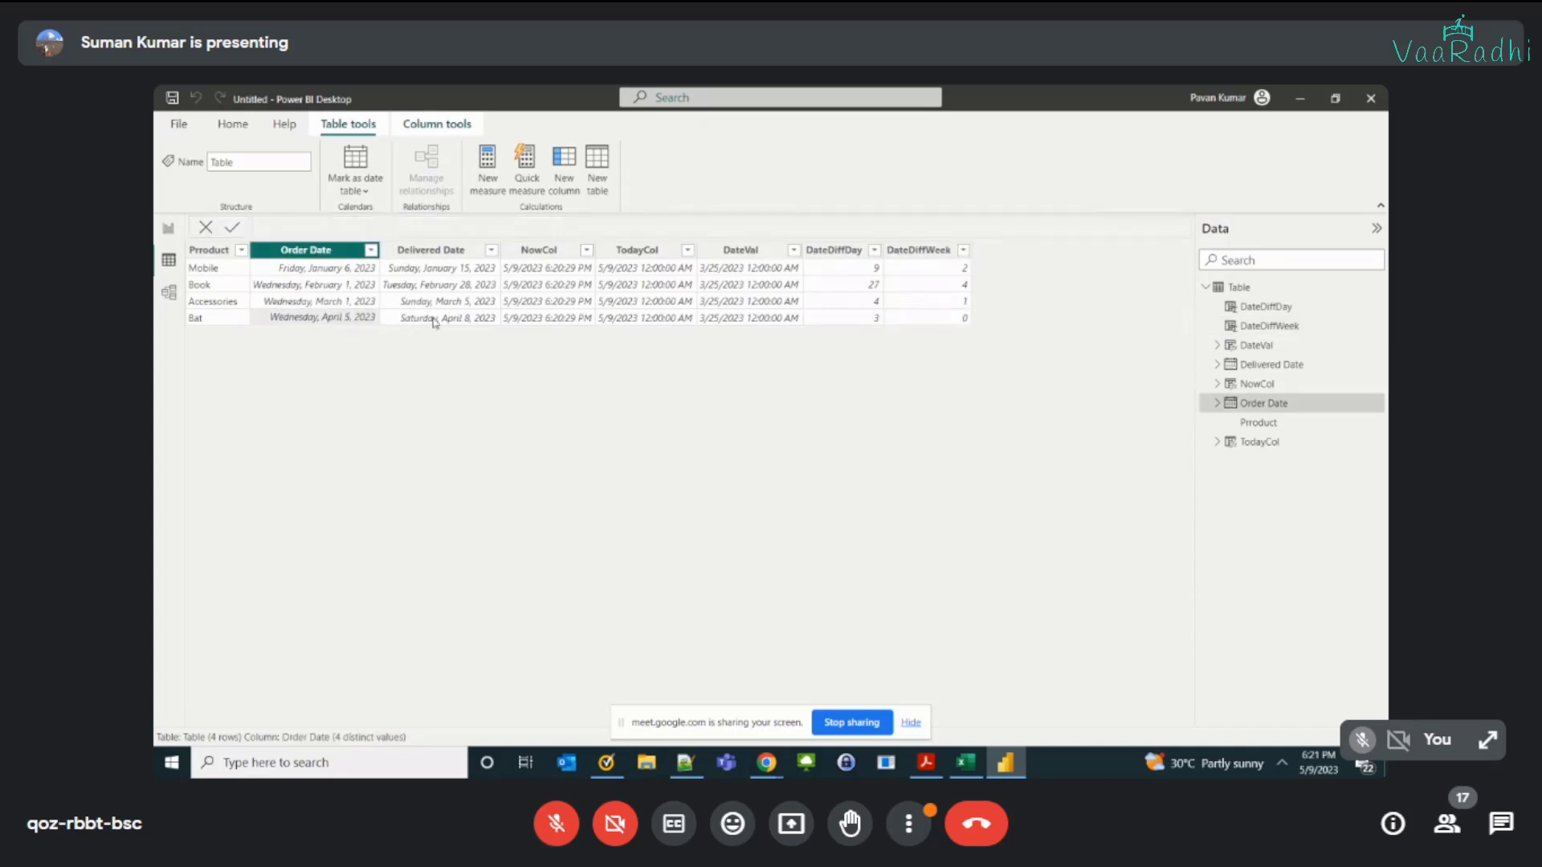
{"action": "left_click", "coordinate": [386, 321]}
{"action": "left_click", "coordinate": [917, 319]}
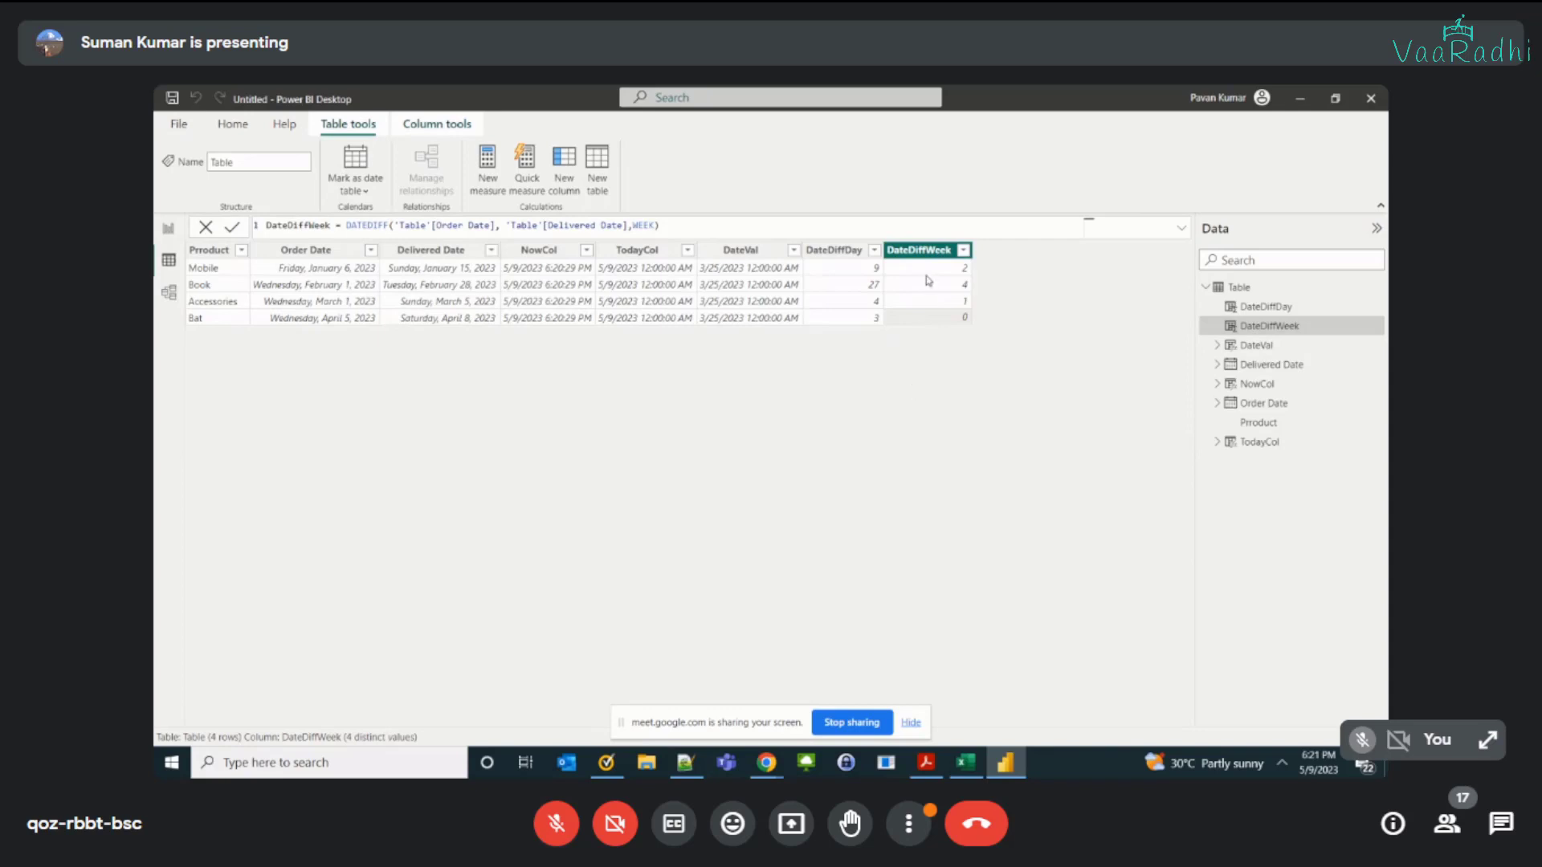
{"action": "double_click", "coordinate": [643, 225]}
{"action": "left_click", "coordinate": [843, 276]}
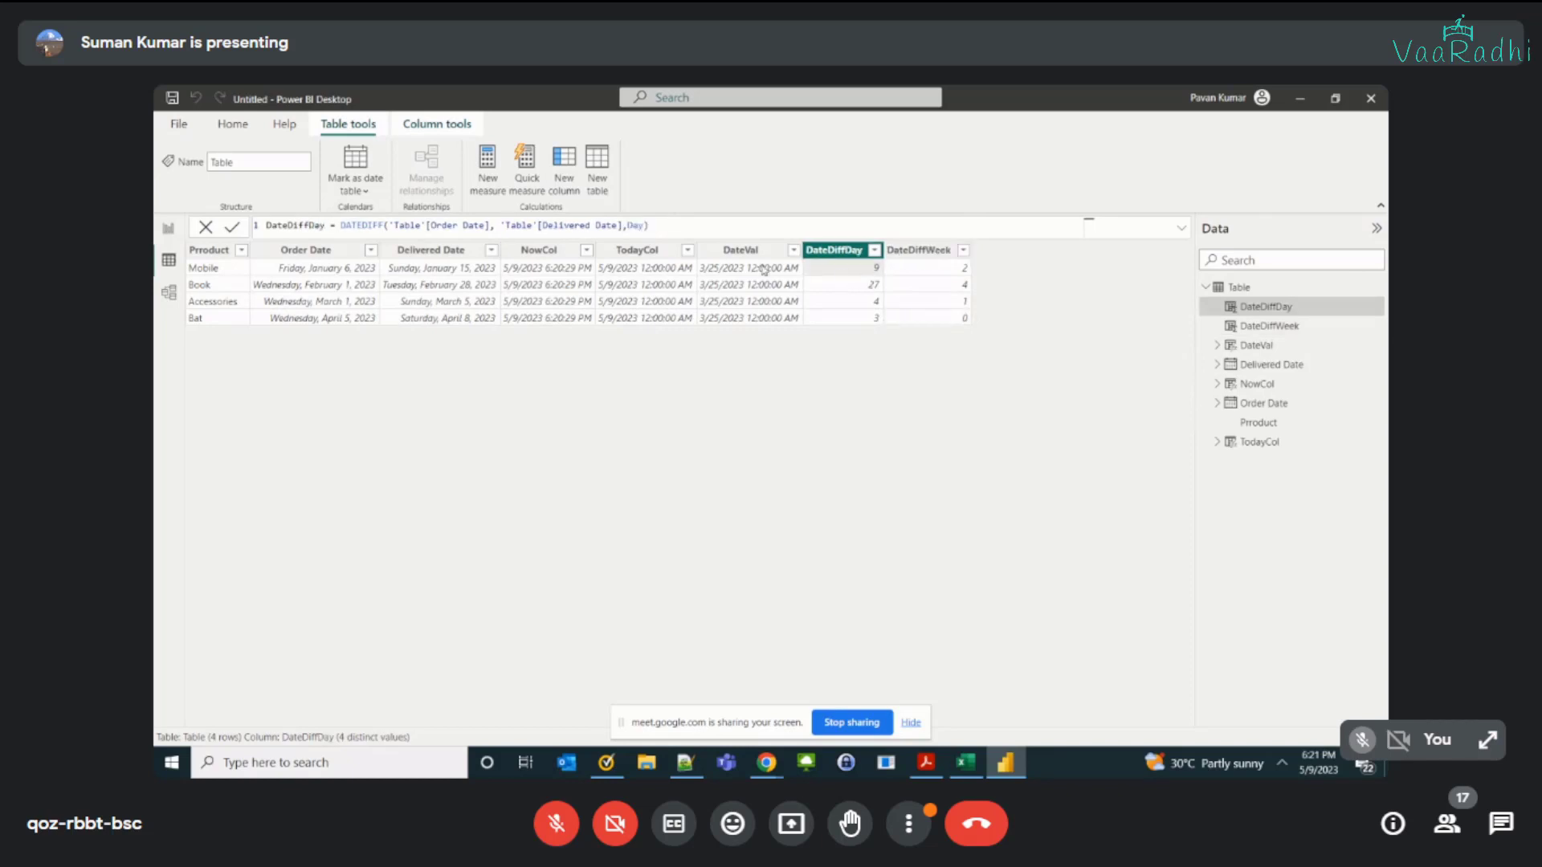
{"action": "left_click", "coordinate": [902, 256]}
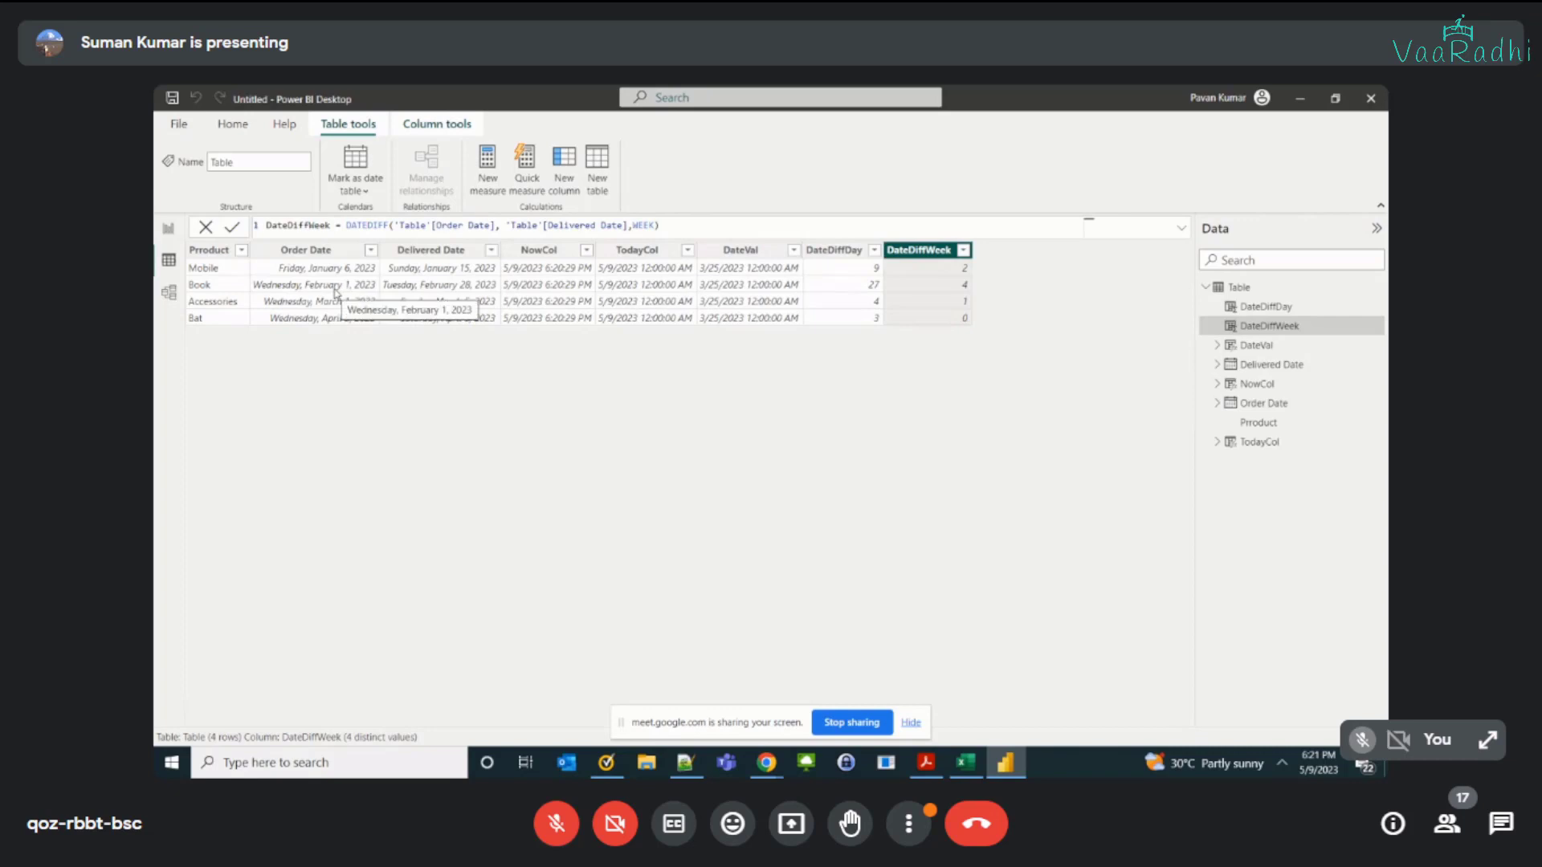
Step: Add a calculated column DateDiffYrs and start its DATEDIFF formula with 'Table'[Order Date] and 'Table'[Delivered Date]
{"action": "left_click", "coordinate": [565, 178]}
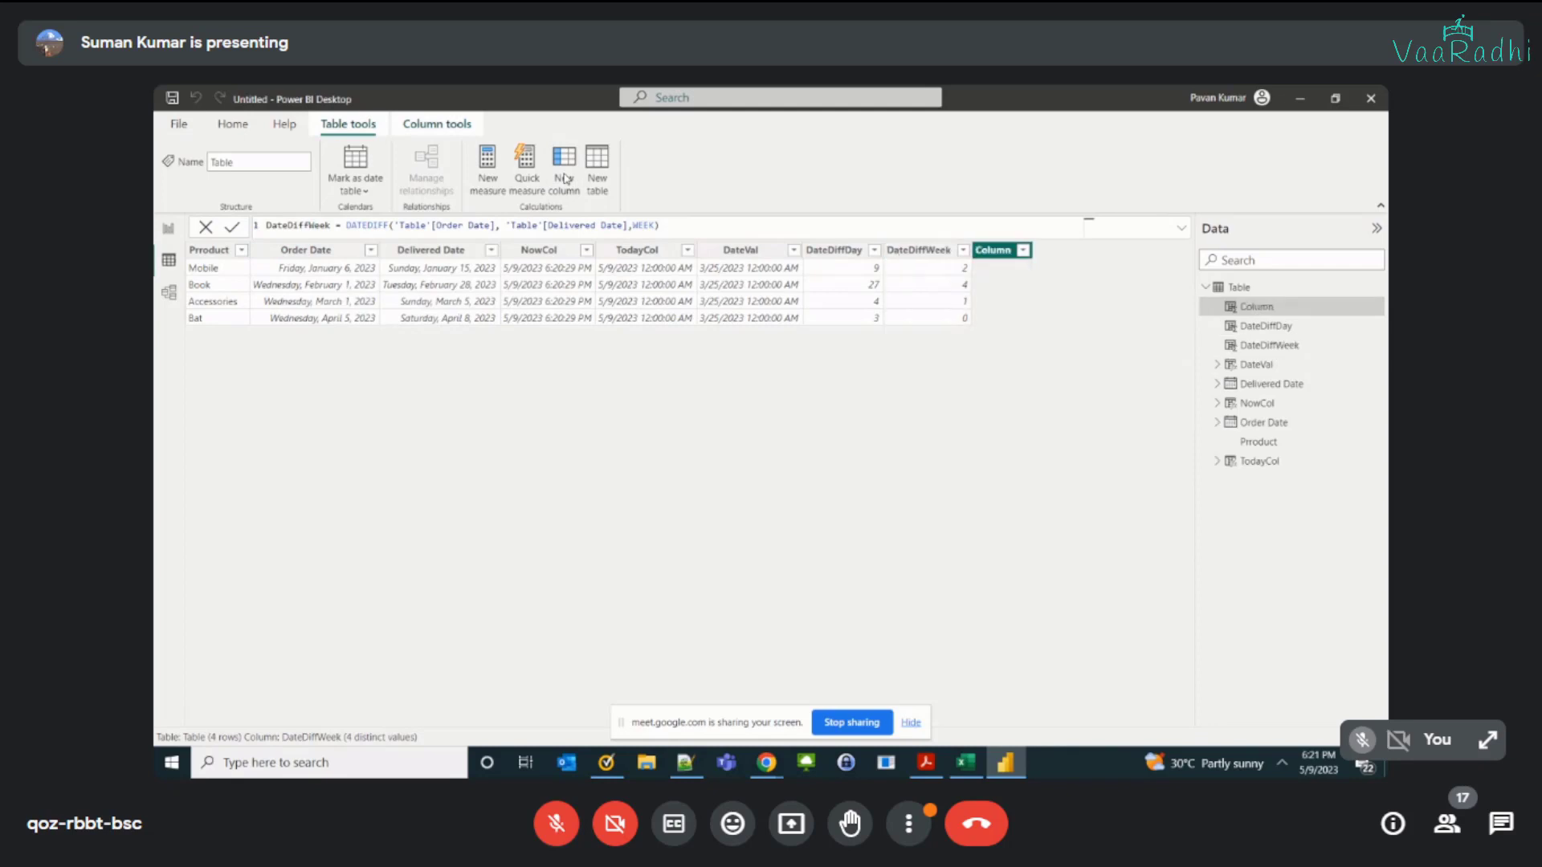
{"action": "type", "text": "DateDiff"}
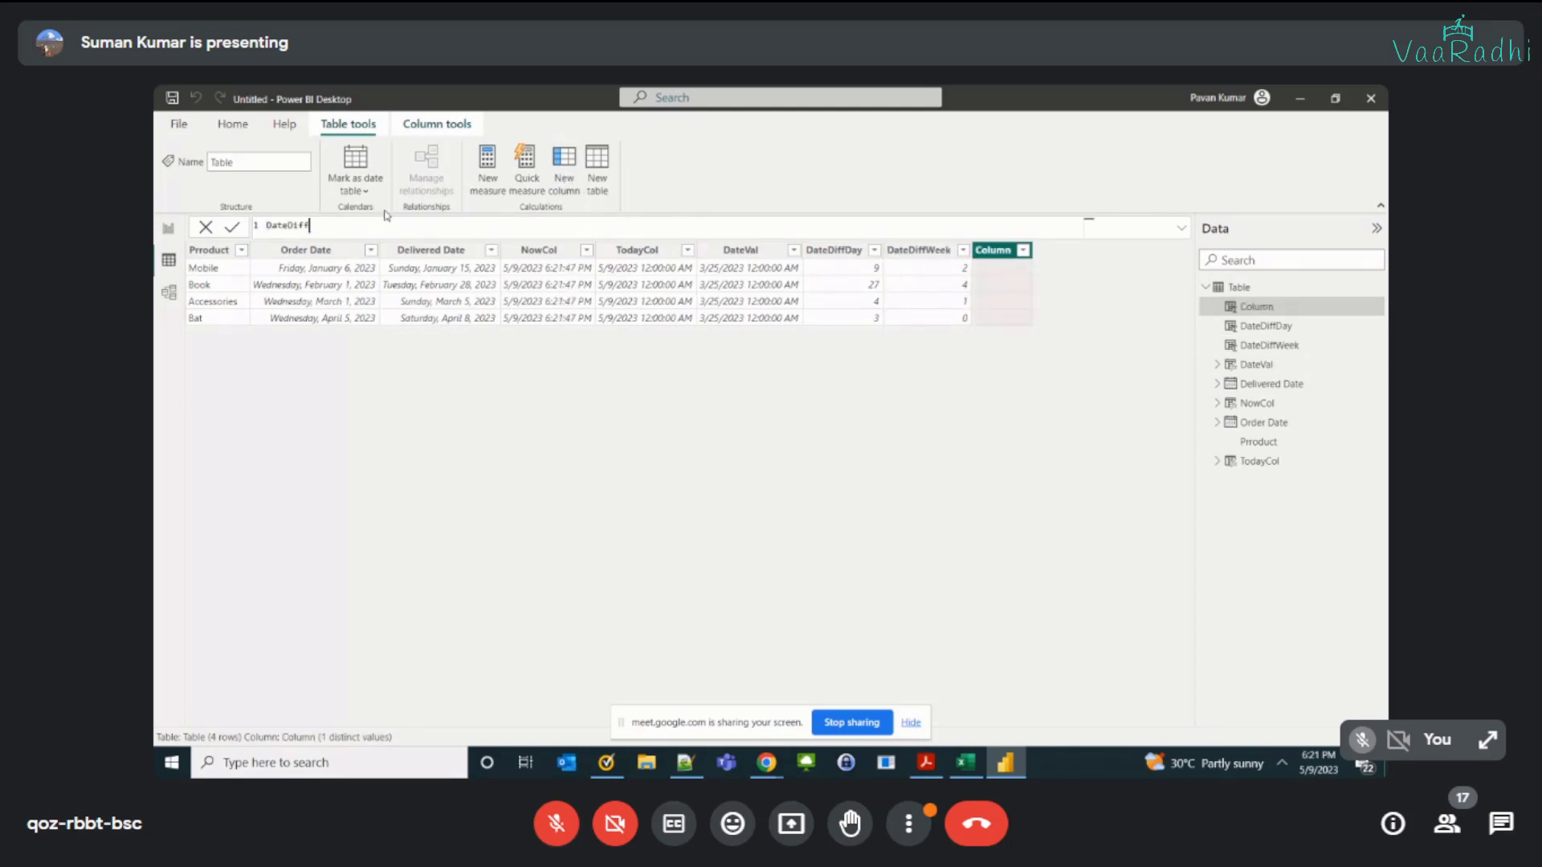
{"action": "type", "text": "Yrs = datEDIFF("}
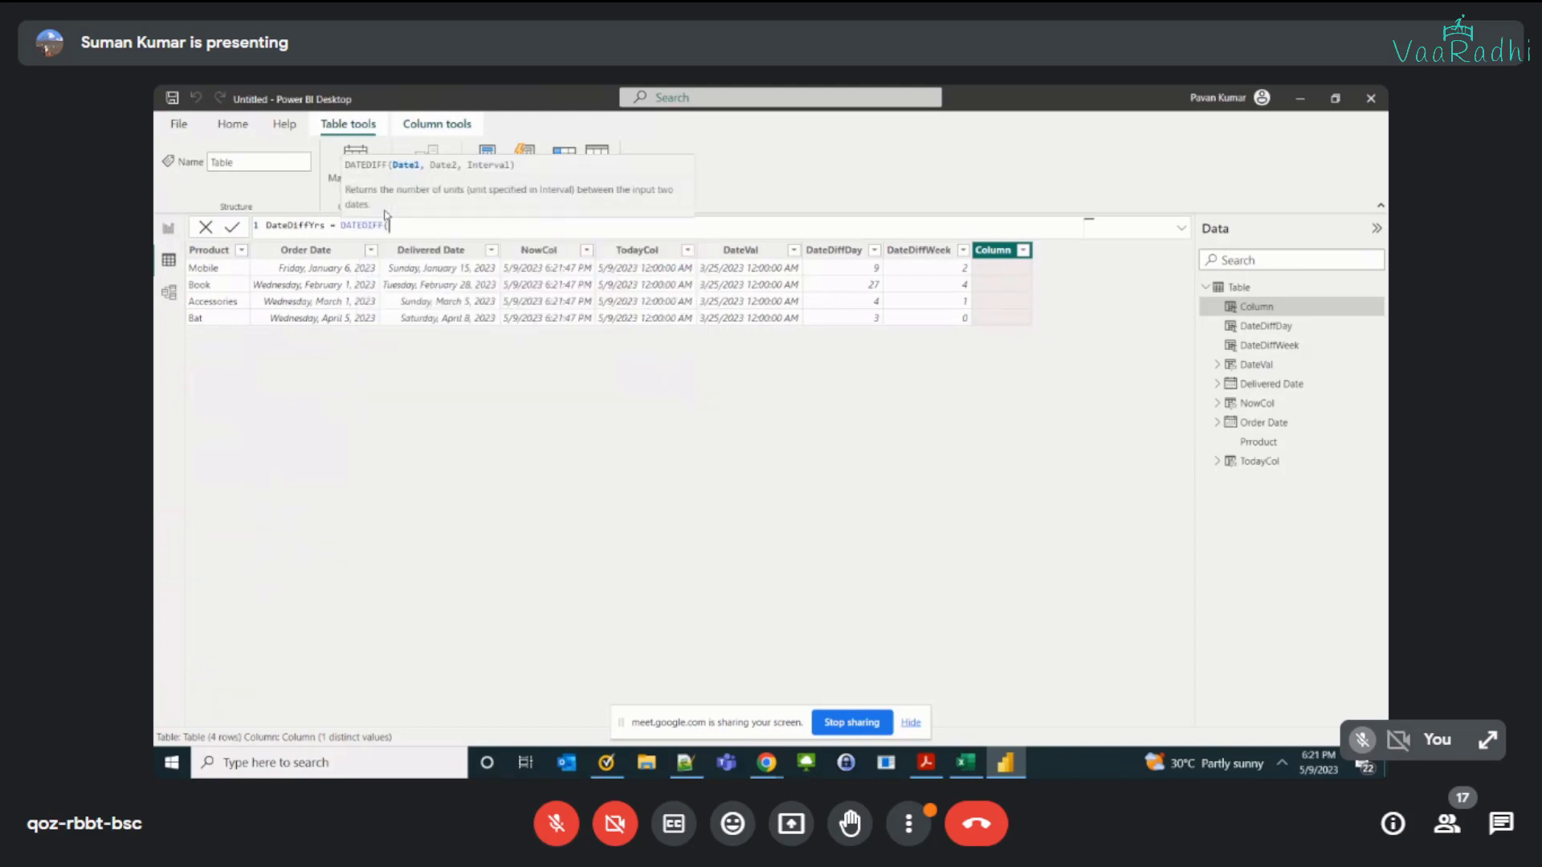
{"action": "type", "text": "or"}
{"action": "type", "text": "'Table'[Order Date], d"}
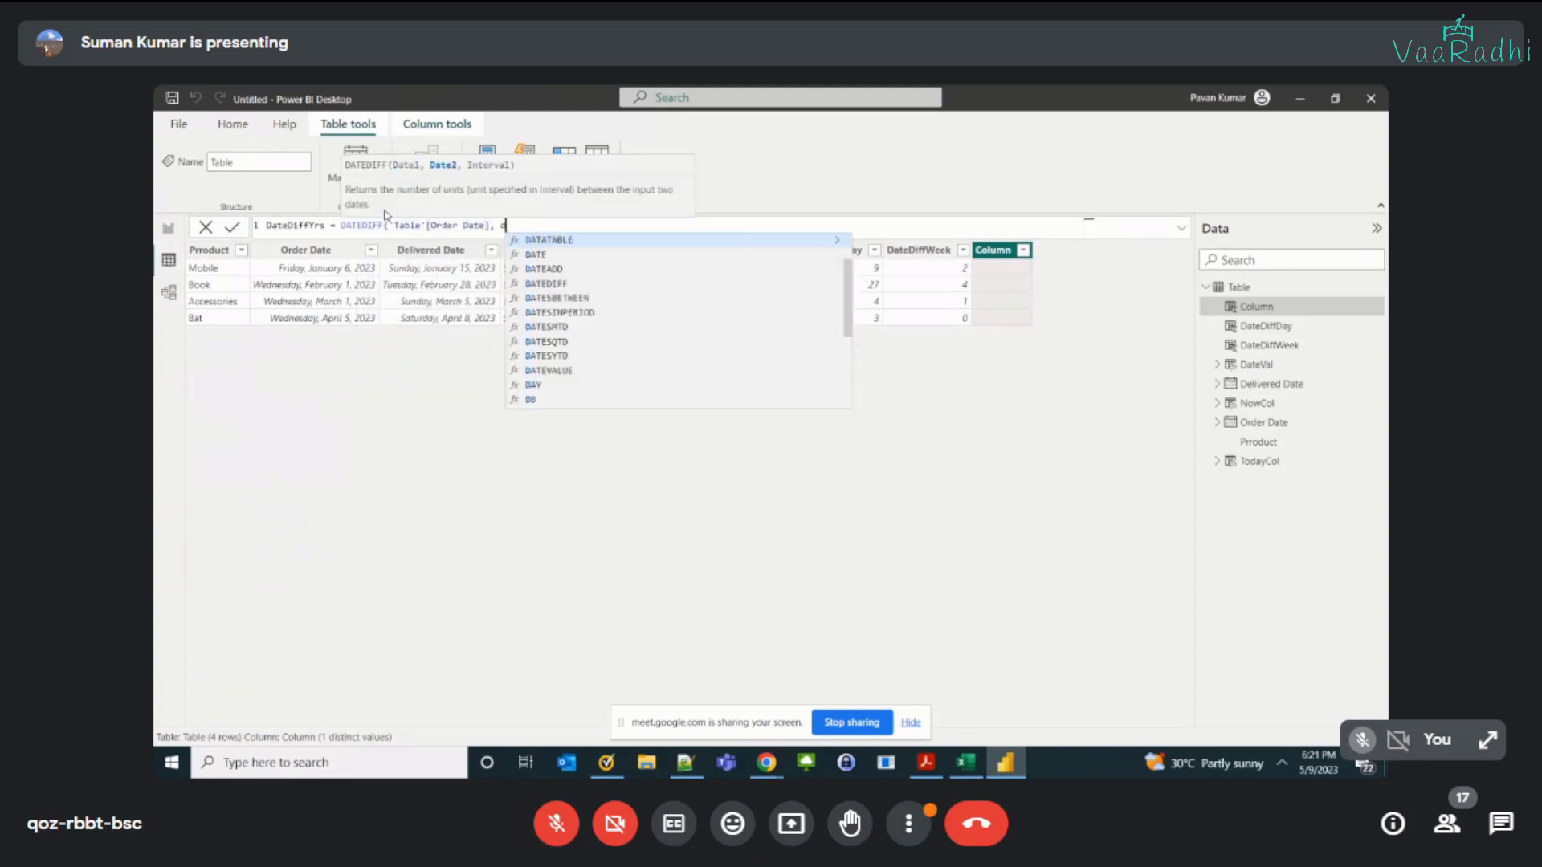
{"action": "key", "text": "BackSpace"}
{"action": "type", "text": "'Table'[Delivered Date], "}
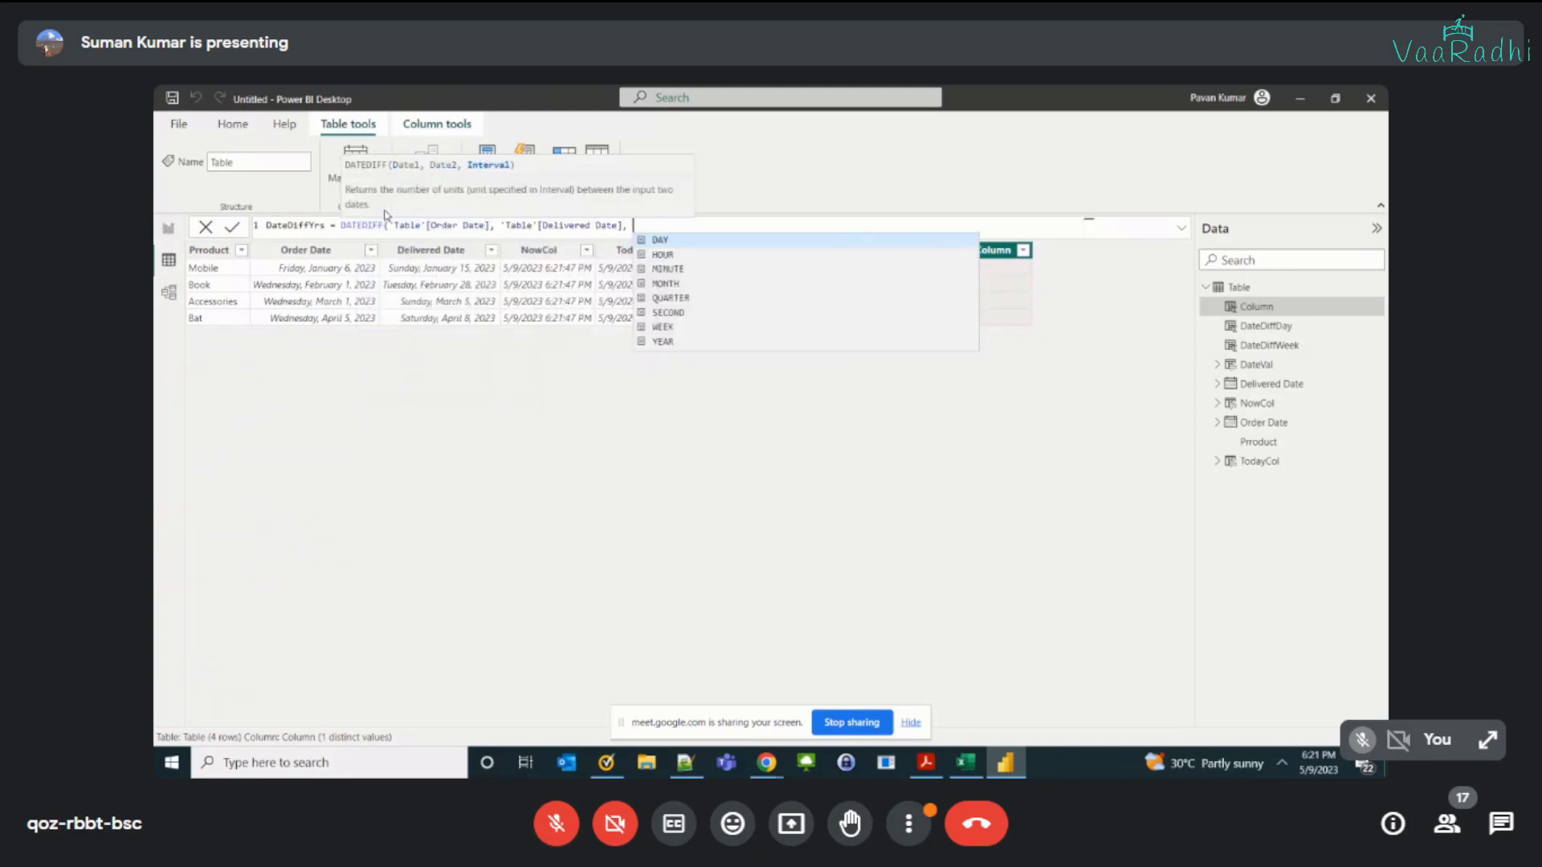
{"action": "type", "text": "Ye"}
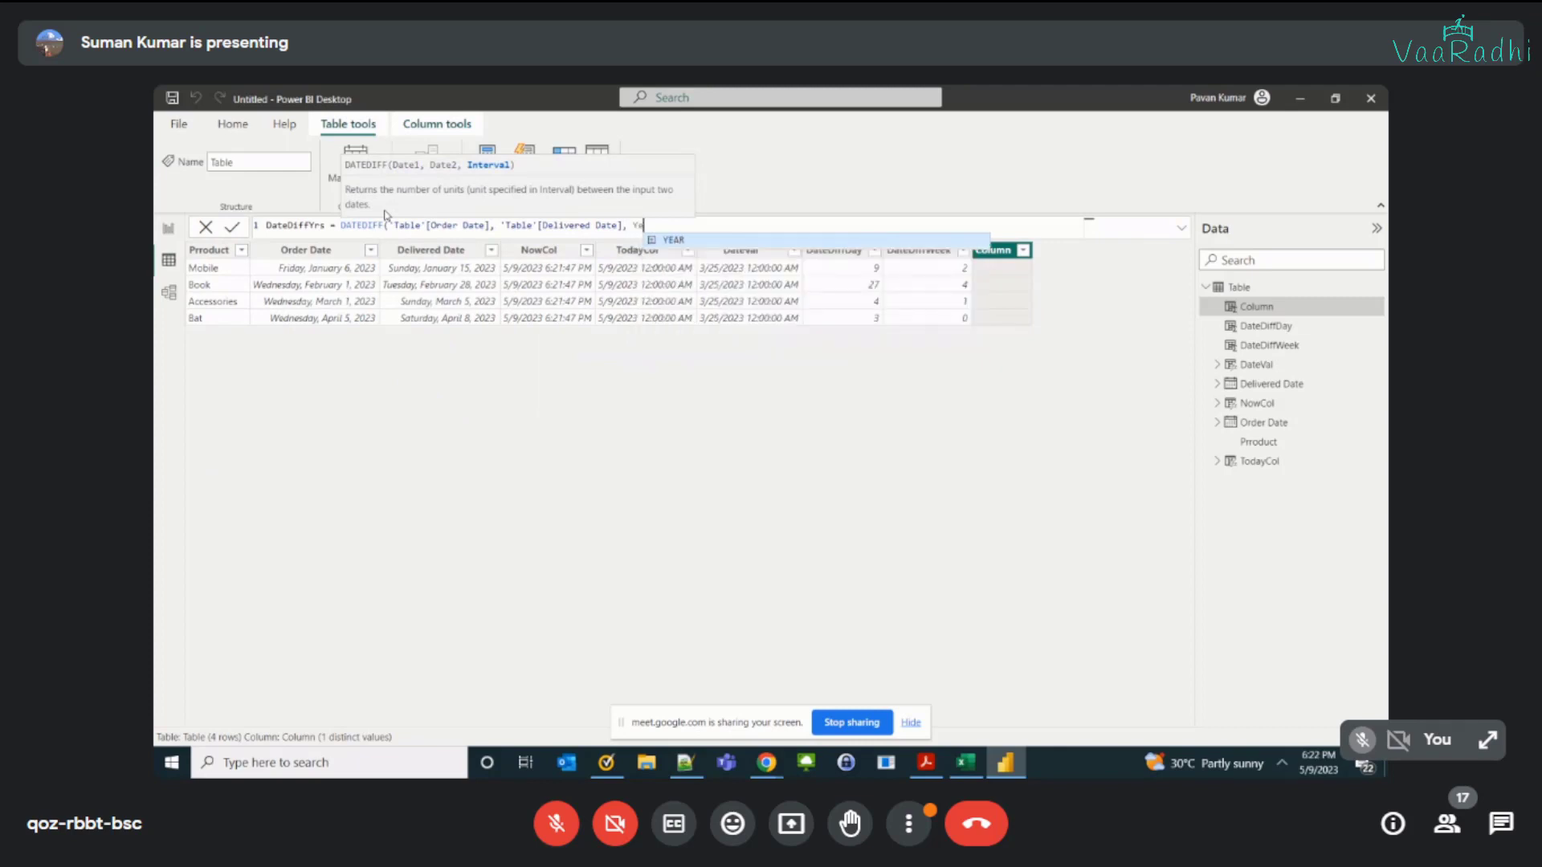
Step: Complete the DateDiffYrs formula with YEAR as the interval and commit the column
{"action": "key", "text": "Tab"}
{"action": "type", "text": ")"}
{"action": "key", "text": "Return"}
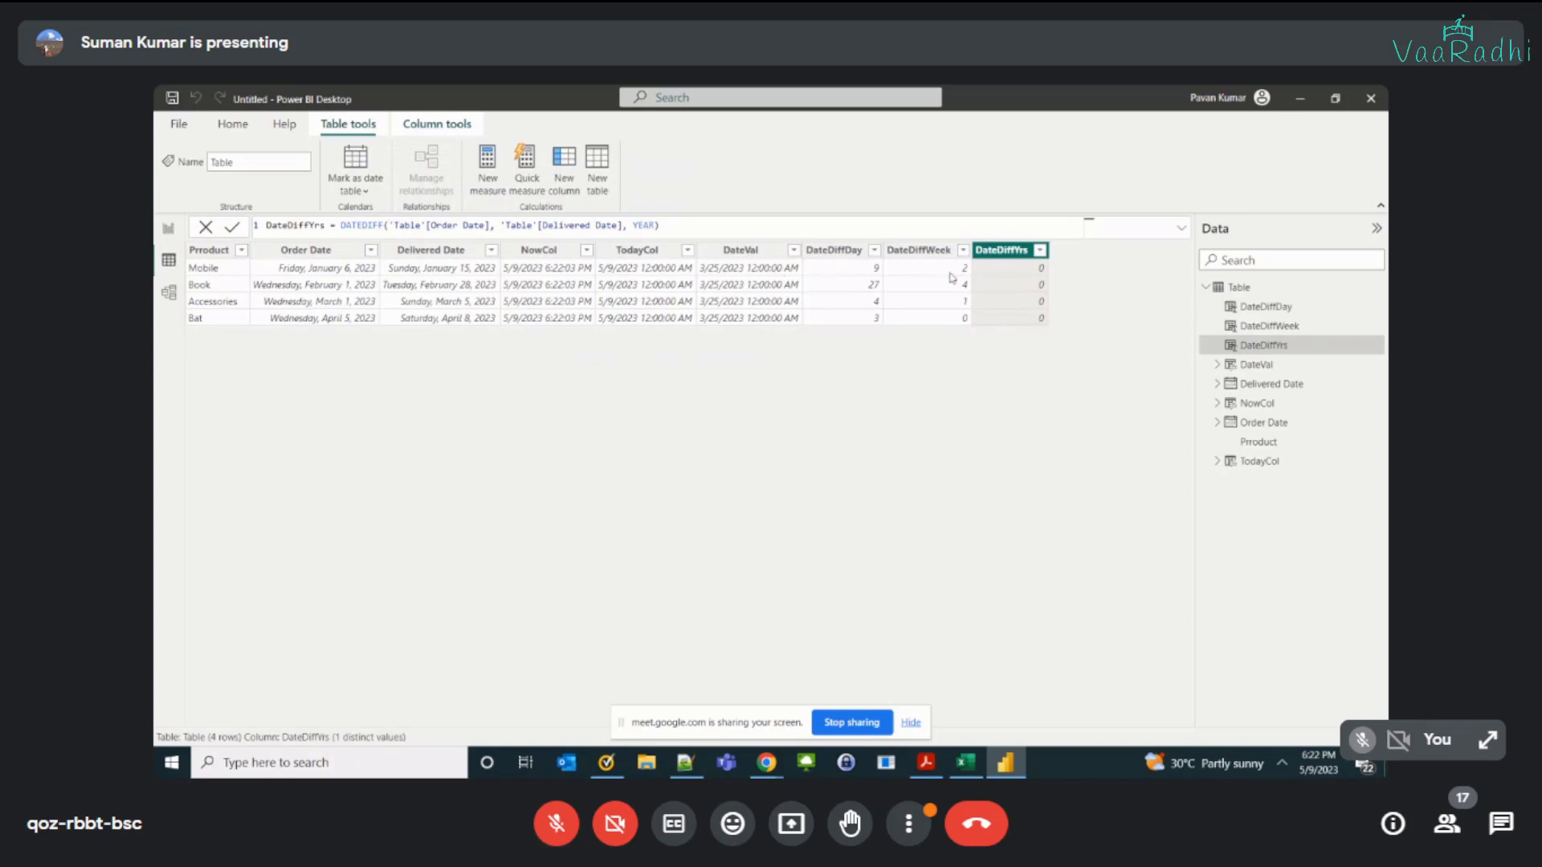
{"action": "left_click", "coordinate": [478, 277]}
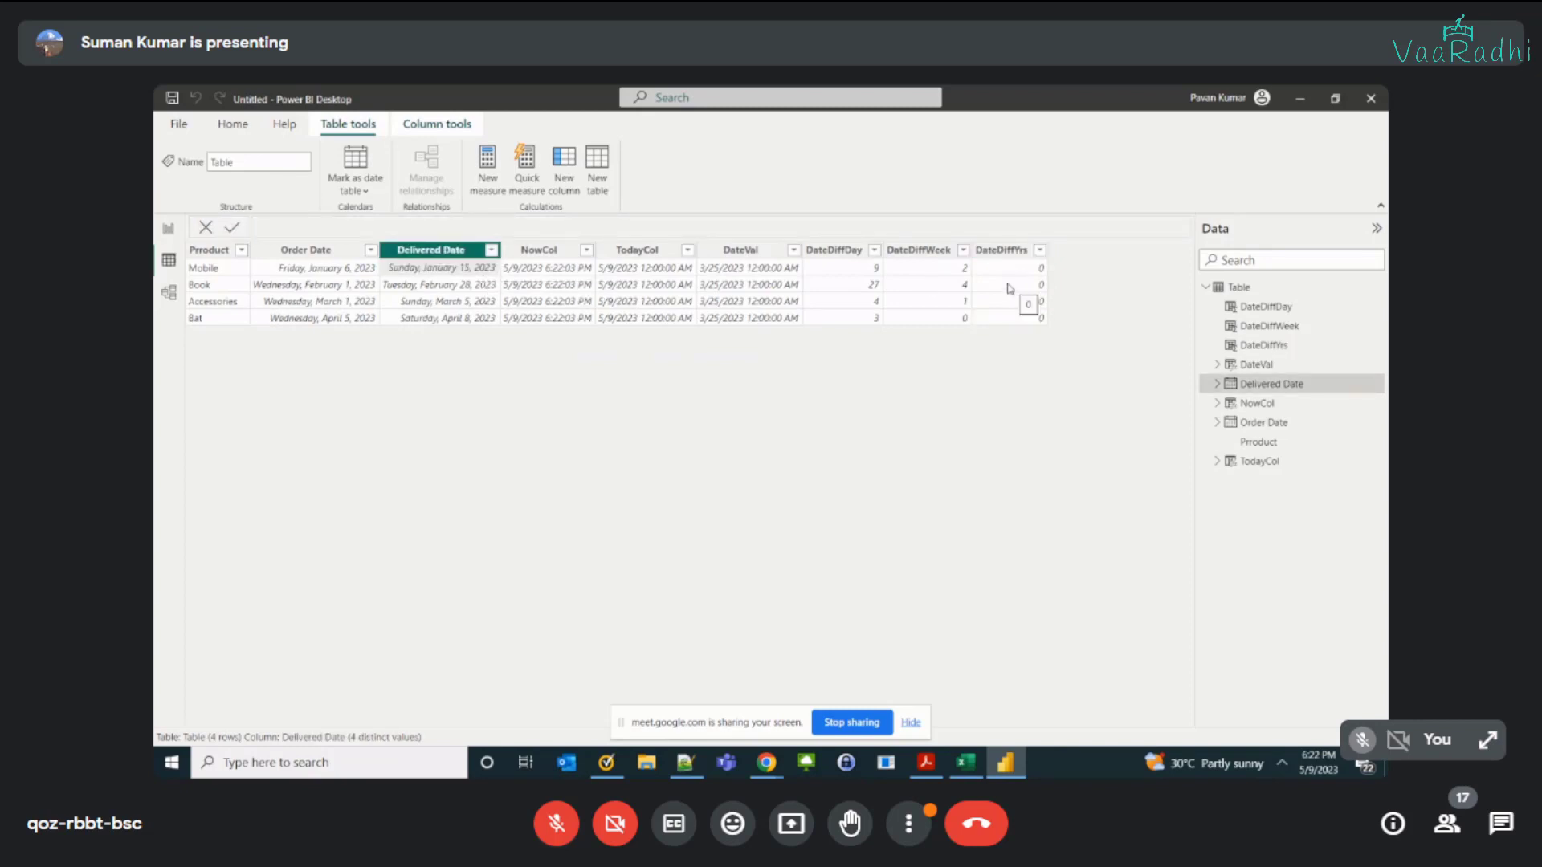
Step: Switch to Excel and move the DateDiff interval list from cell C6 into cell B6
{"action": "key", "text": "alt+Tab"}
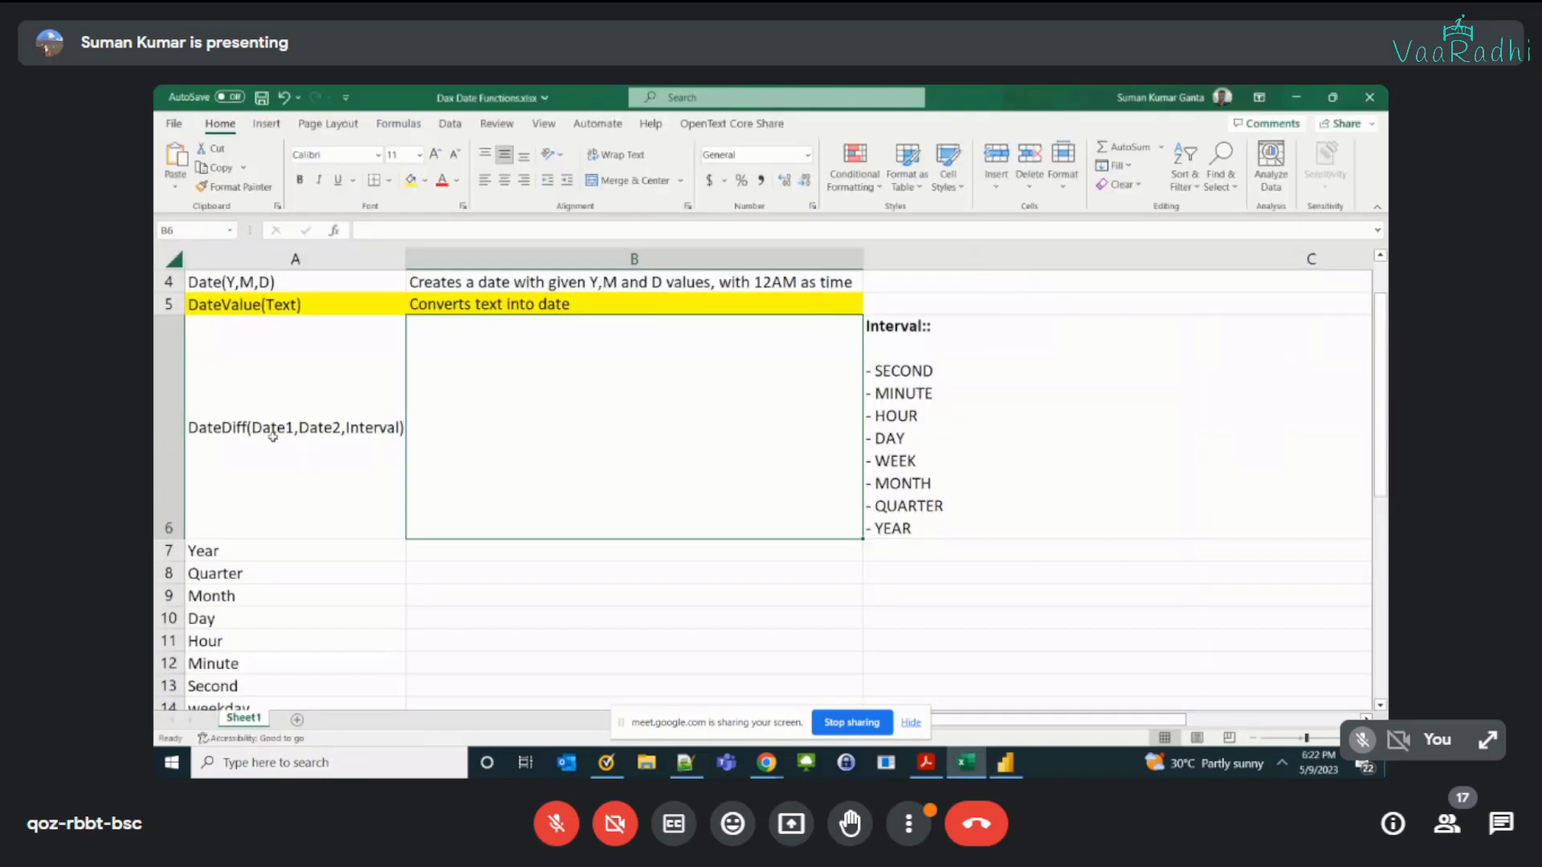
{"action": "left_click", "coordinate": [274, 434]}
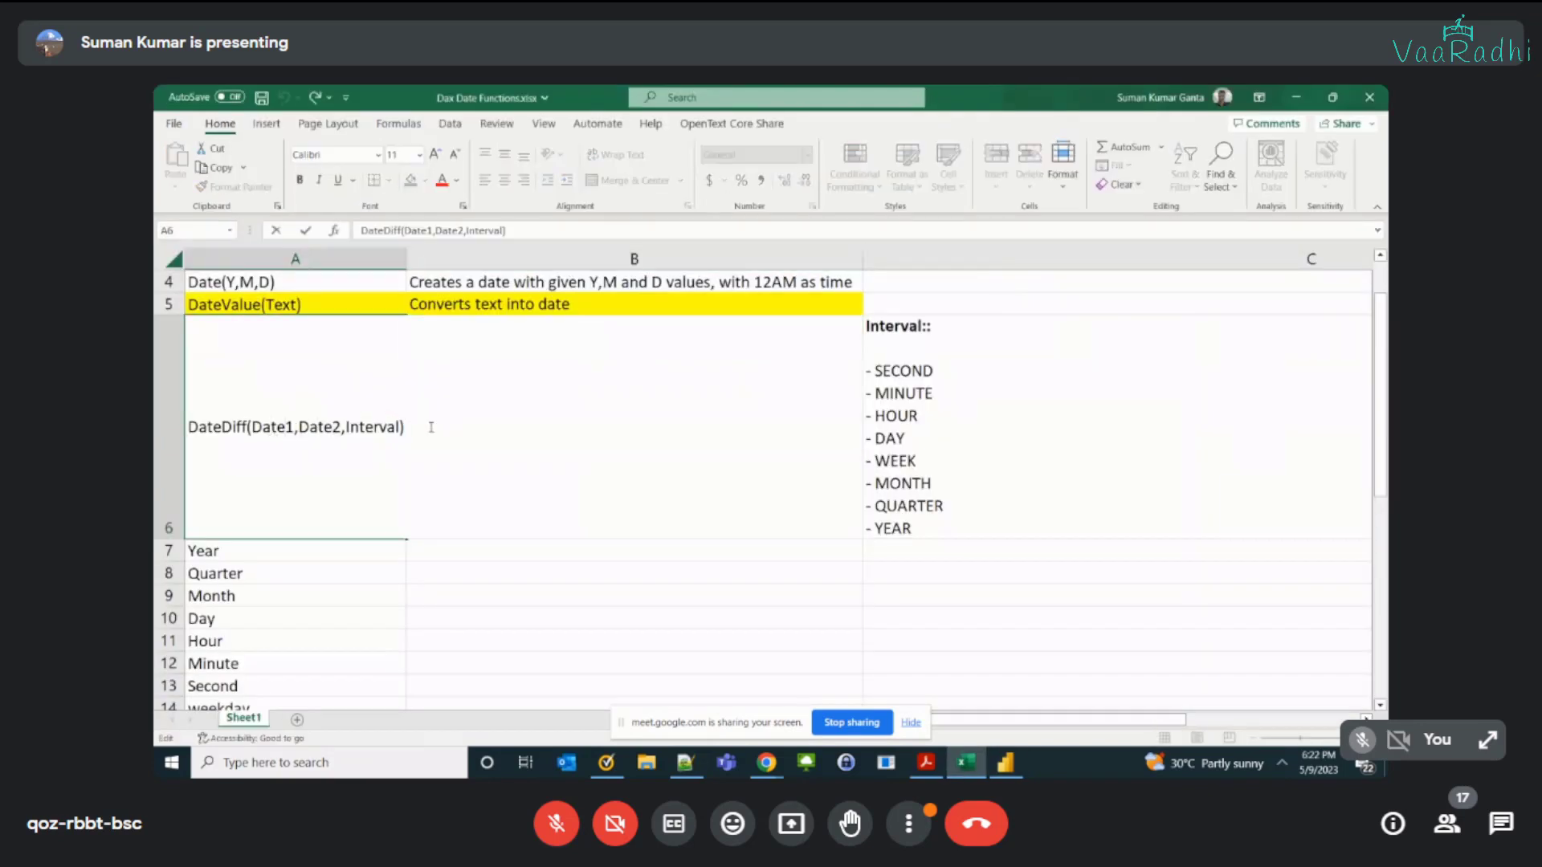
{"action": "double_click", "coordinate": [926, 364]}
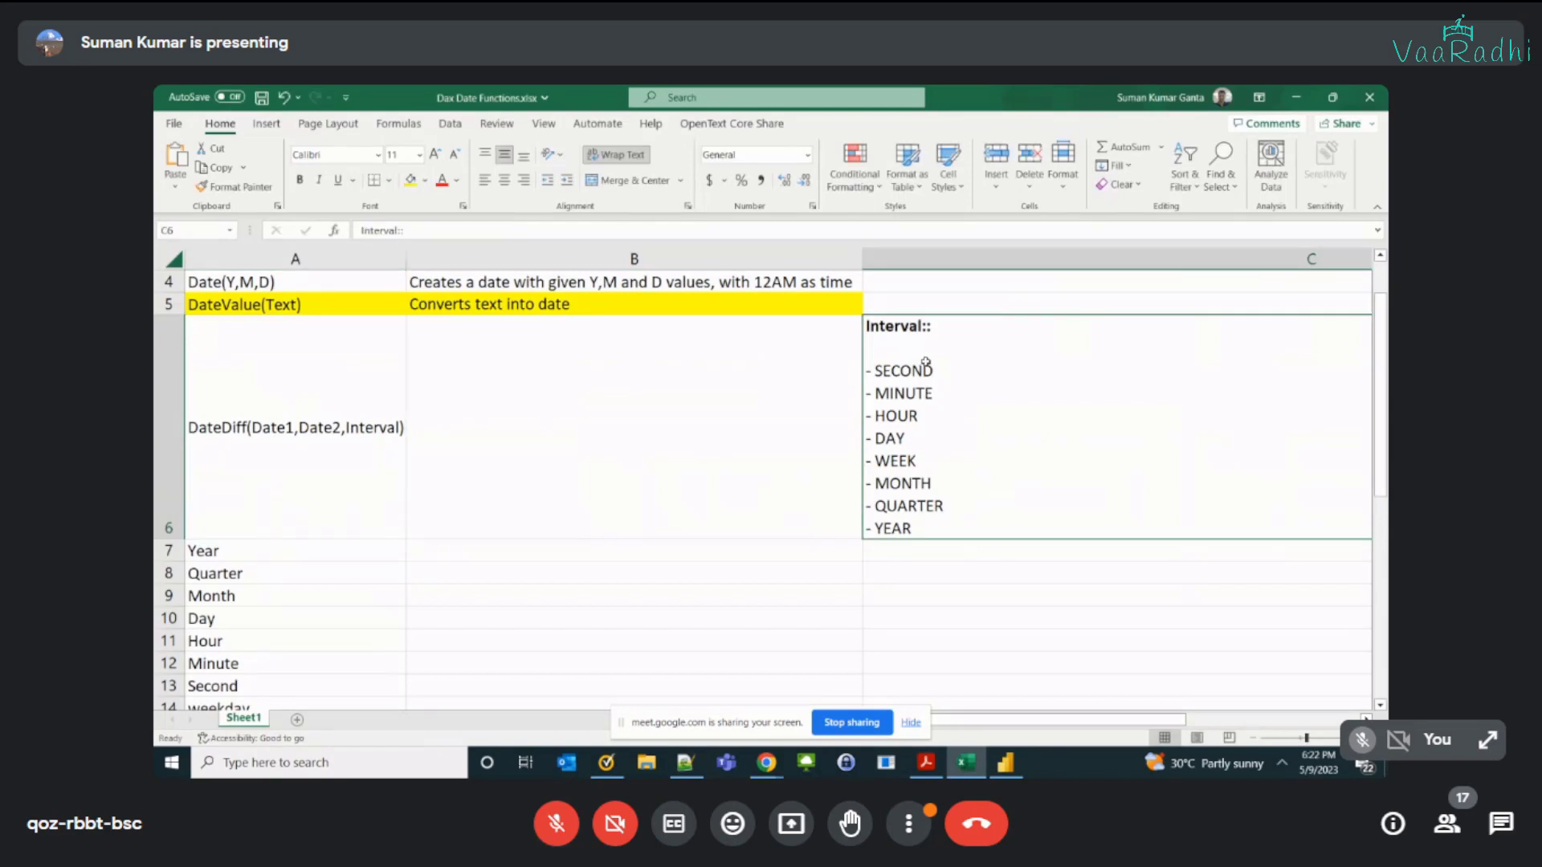
{"action": "key", "text": "ctrl+a"}
{"action": "key", "text": "ctrl+x"}
{"action": "key", "text": "Tab"}
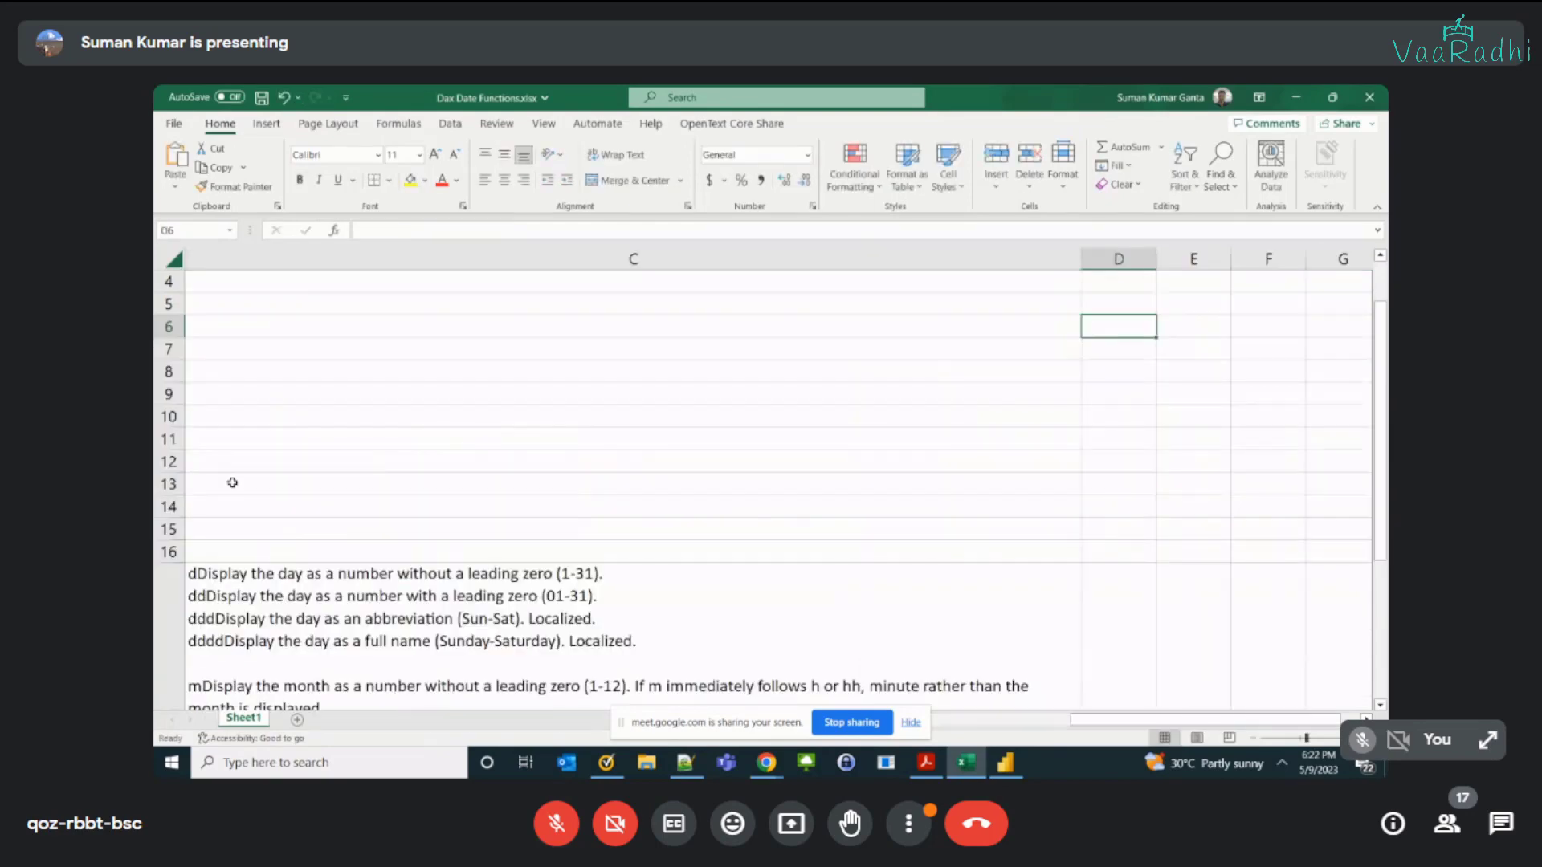
{"action": "key", "text": "Left"}
{"action": "key", "text": "Left"}
{"action": "key", "text": "Left"}
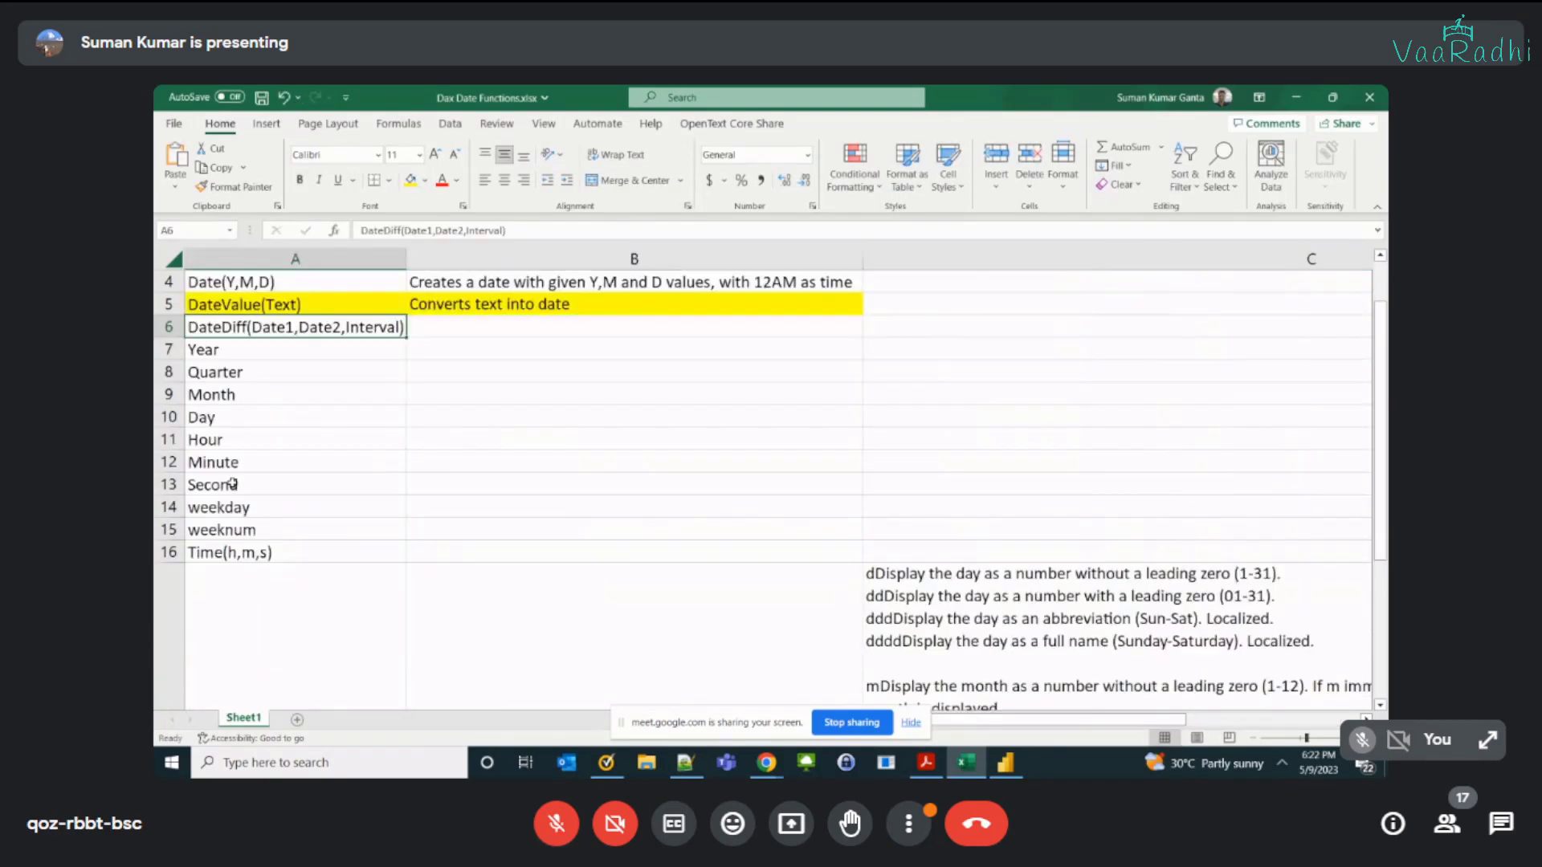
{"action": "double_click", "coordinate": [435, 324]}
{"action": "key", "text": "ctrl+v"}
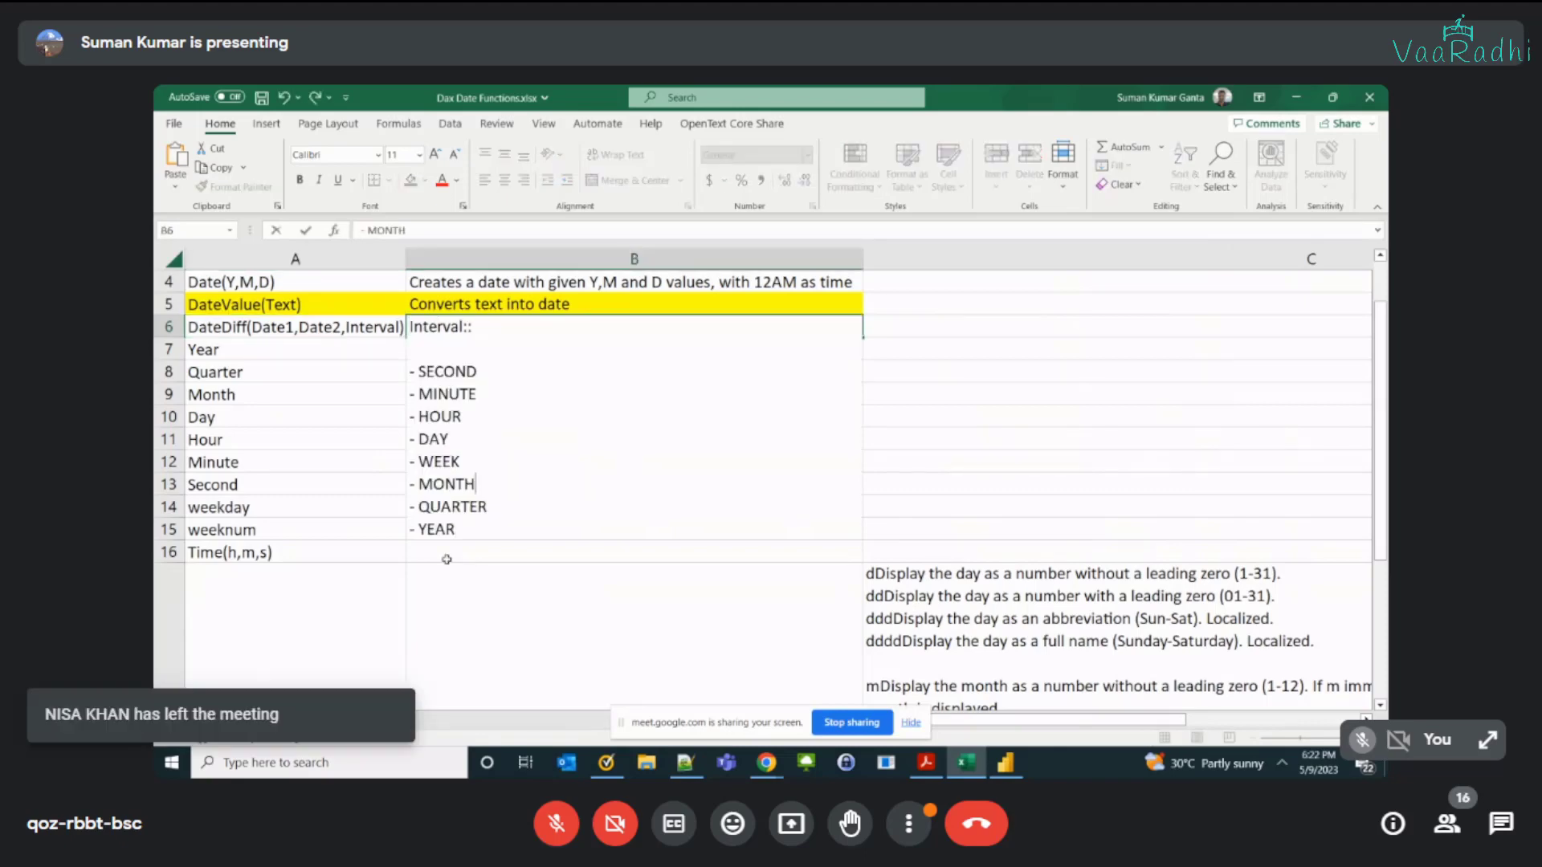
{"action": "left_click", "coordinate": [380, 556]}
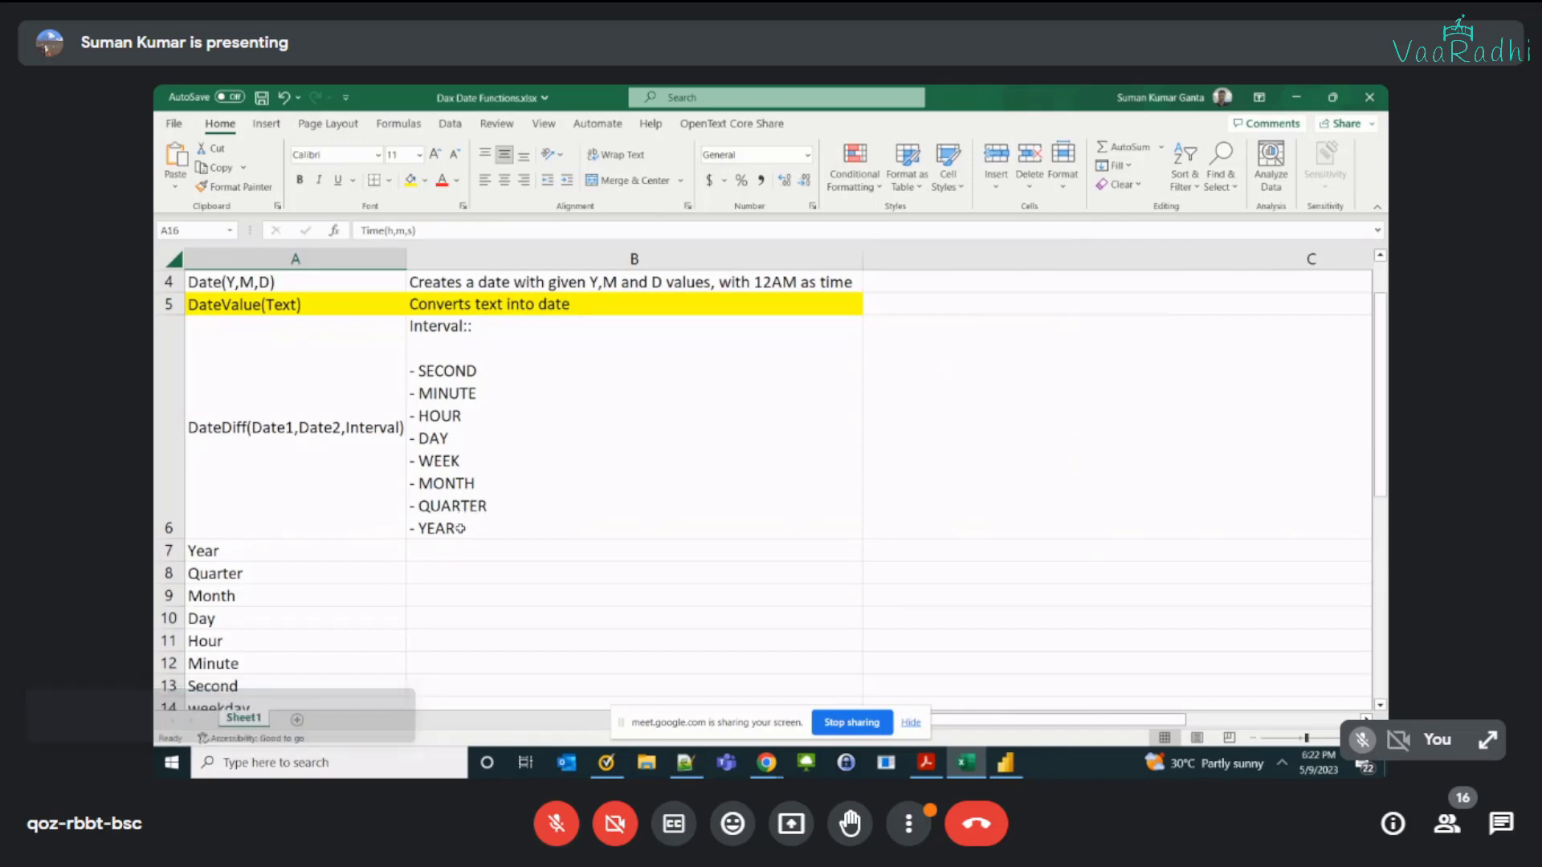
Step: Switch to Power BI and add a calculated column YearFromDate that applies the YEAR function to 'Table'[Order Date]
{"action": "left_click", "coordinate": [460, 529]}
{"action": "scroll", "coordinate": [469, 482], "scroll_direction": "down", "scroll_amount": 1}
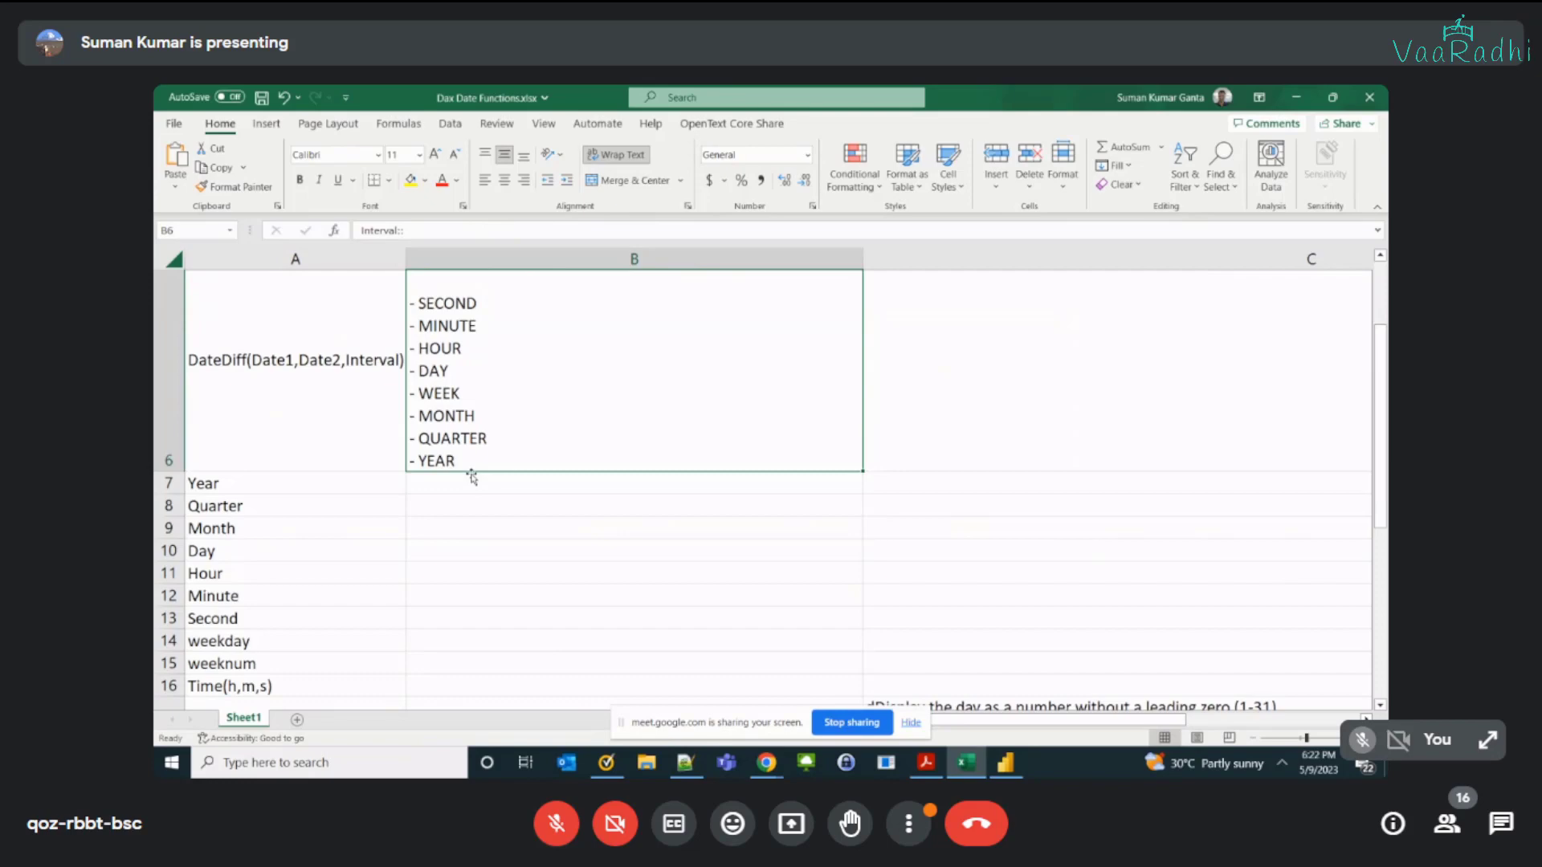
{"action": "scroll", "coordinate": [472, 478], "scroll_direction": "down", "scroll_amount": 1}
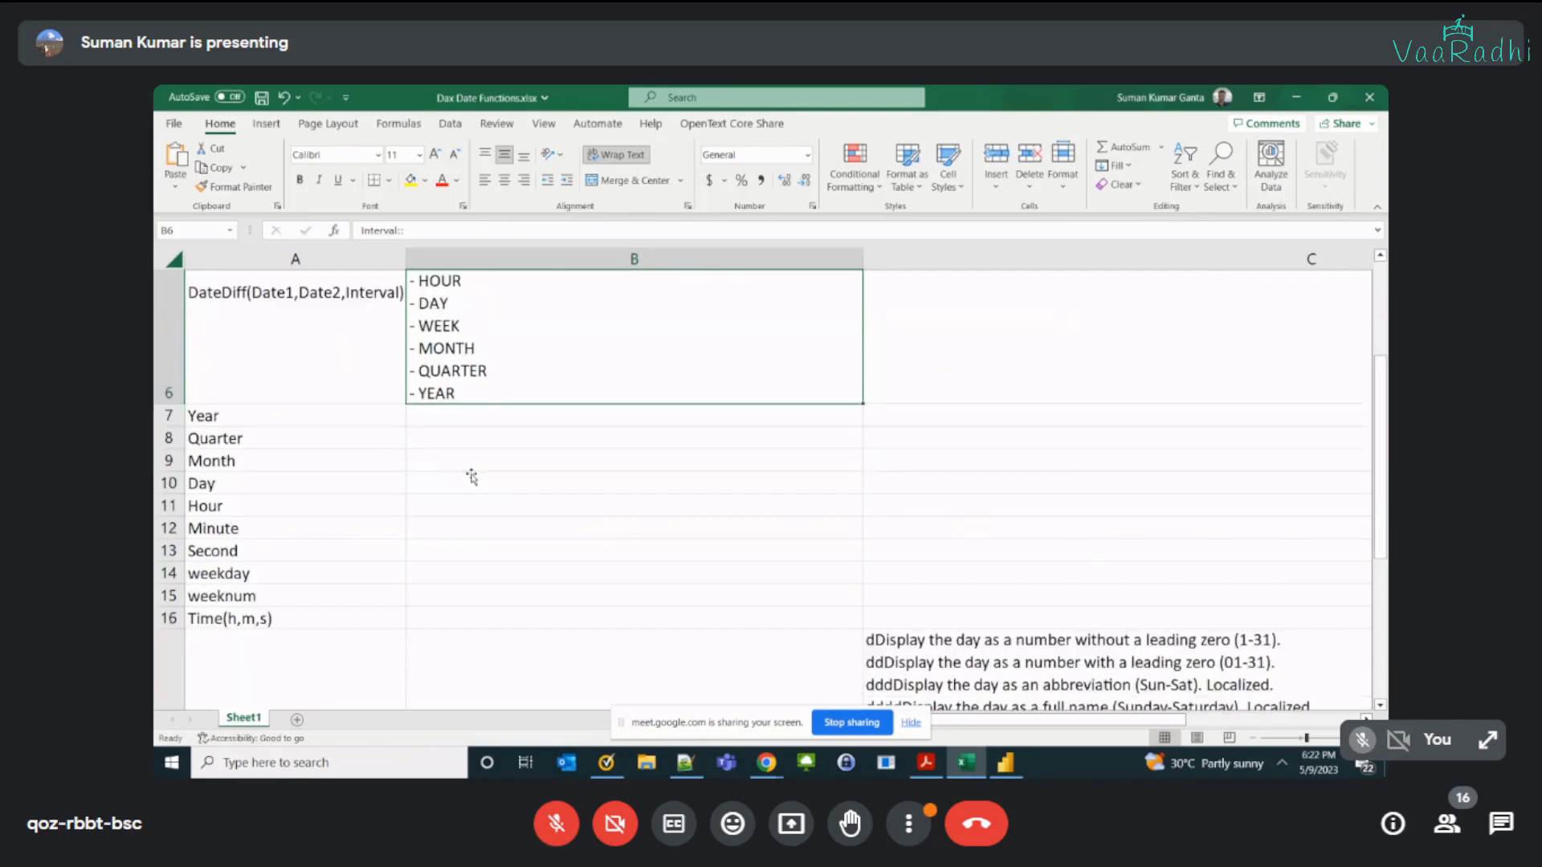
{"action": "scroll", "coordinate": [472, 478], "scroll_direction": "down", "scroll_amount": 1}
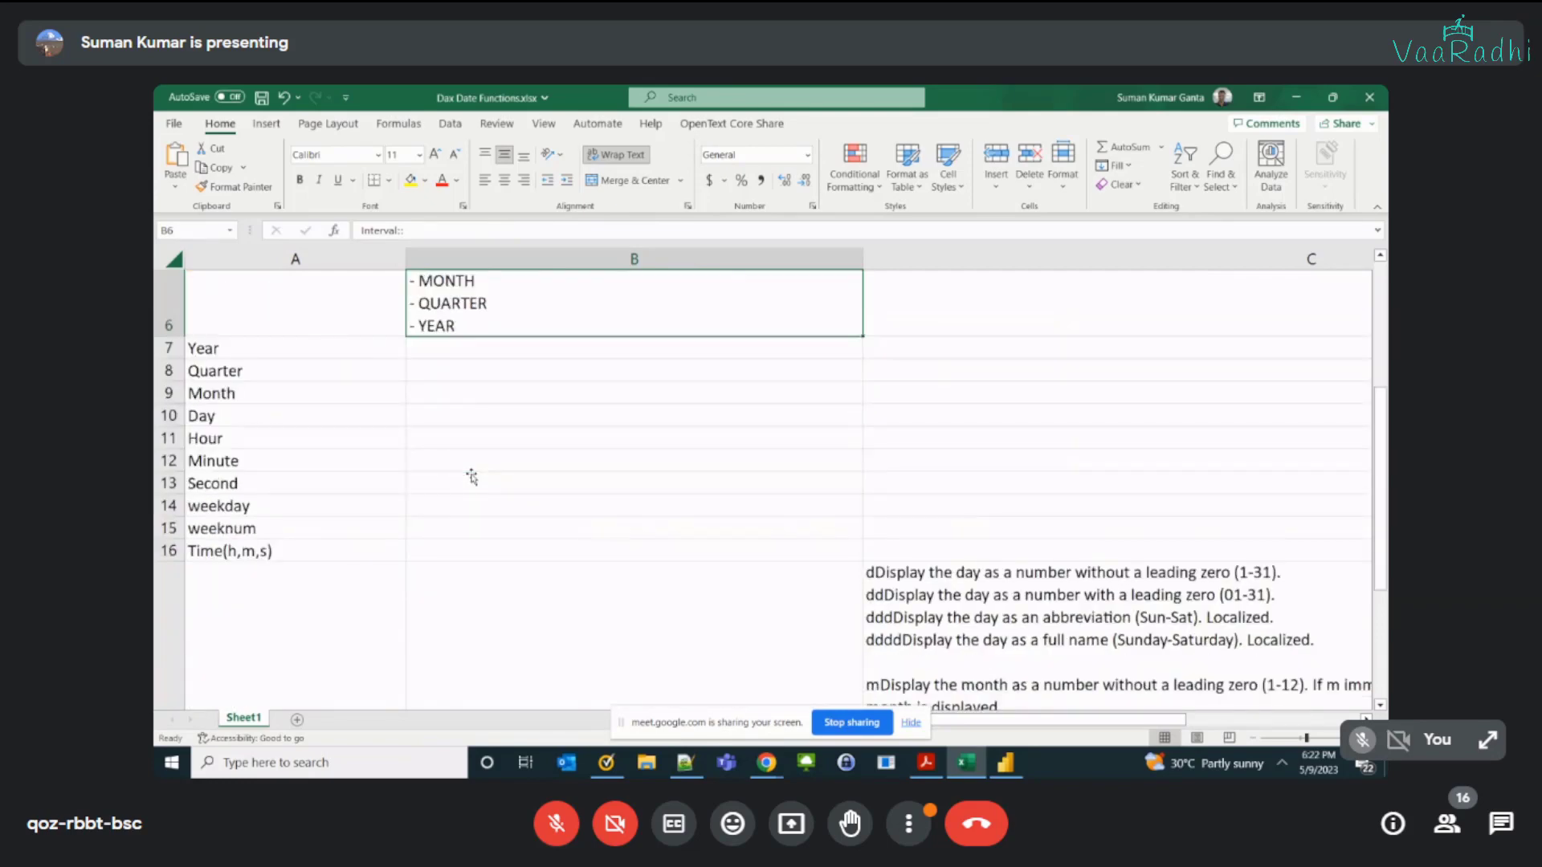
{"action": "key", "text": "alt+Tab"}
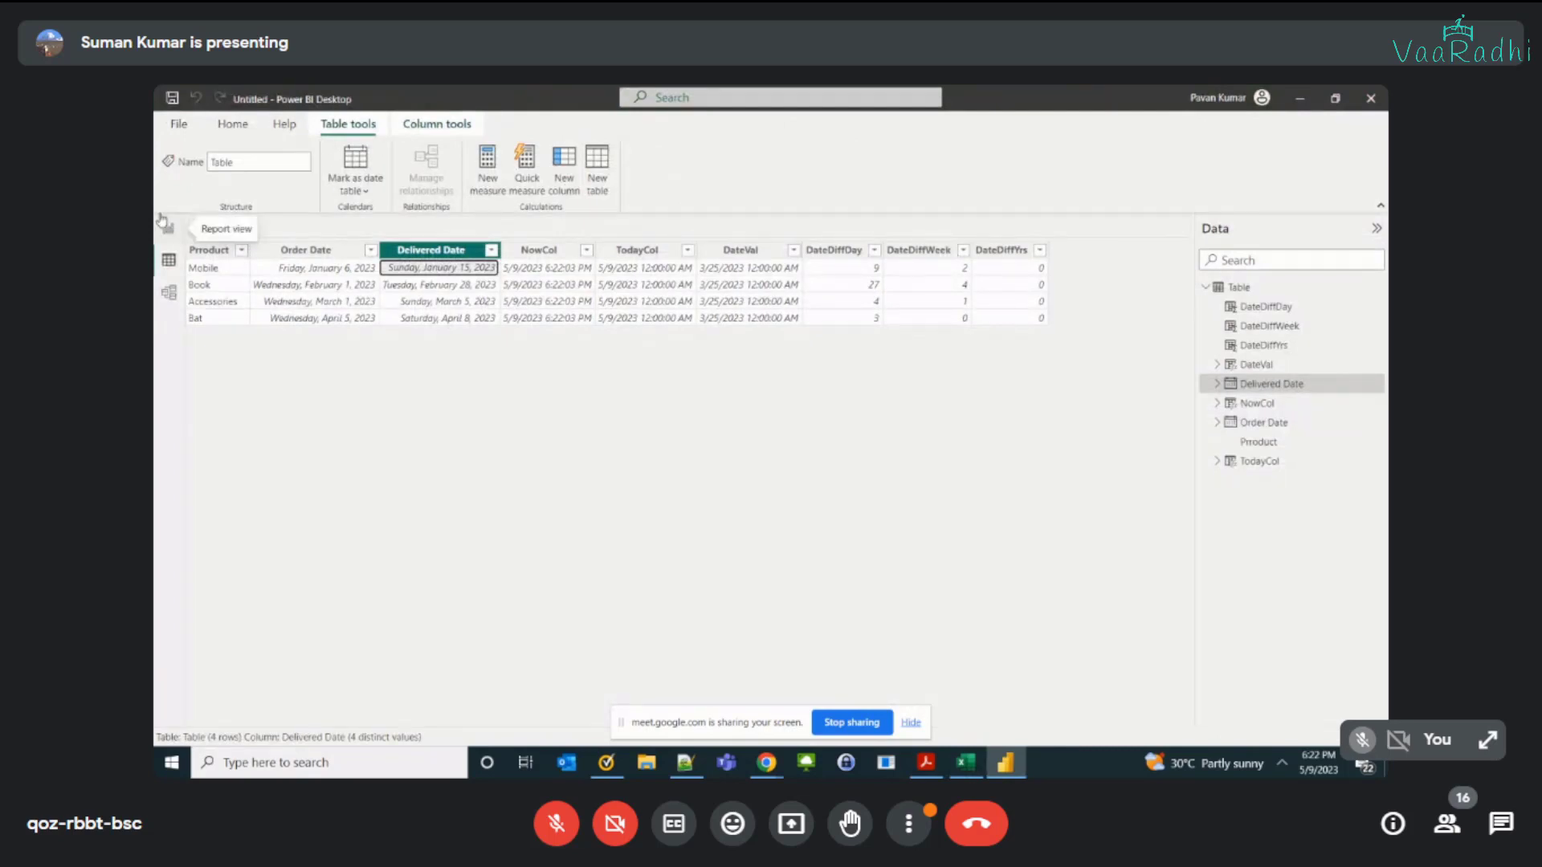
{"action": "left_click", "coordinate": [550, 375]}
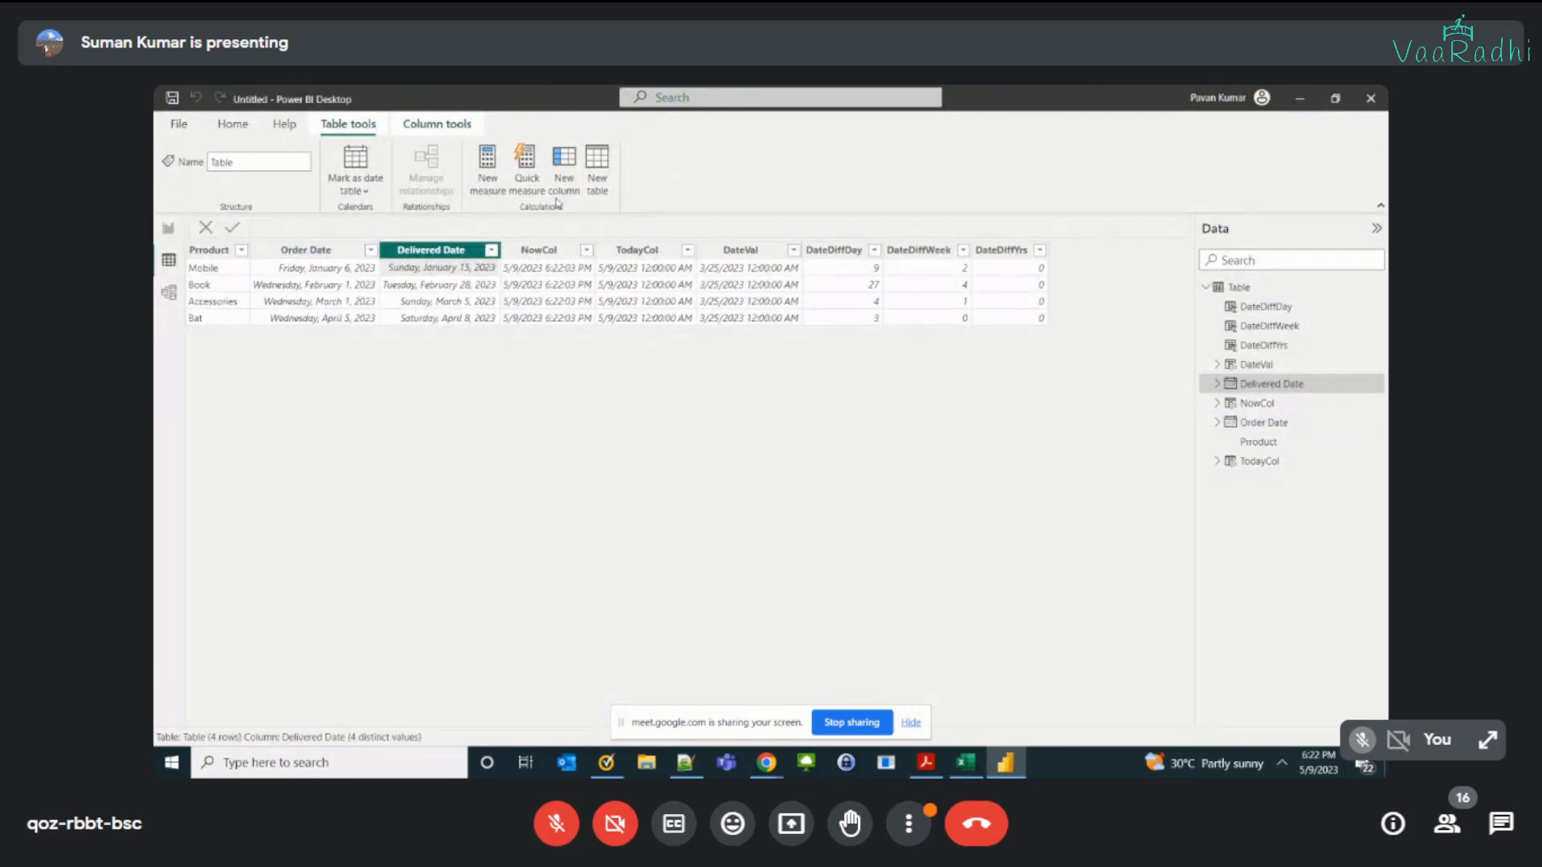
{"action": "left_click", "coordinate": [563, 183]}
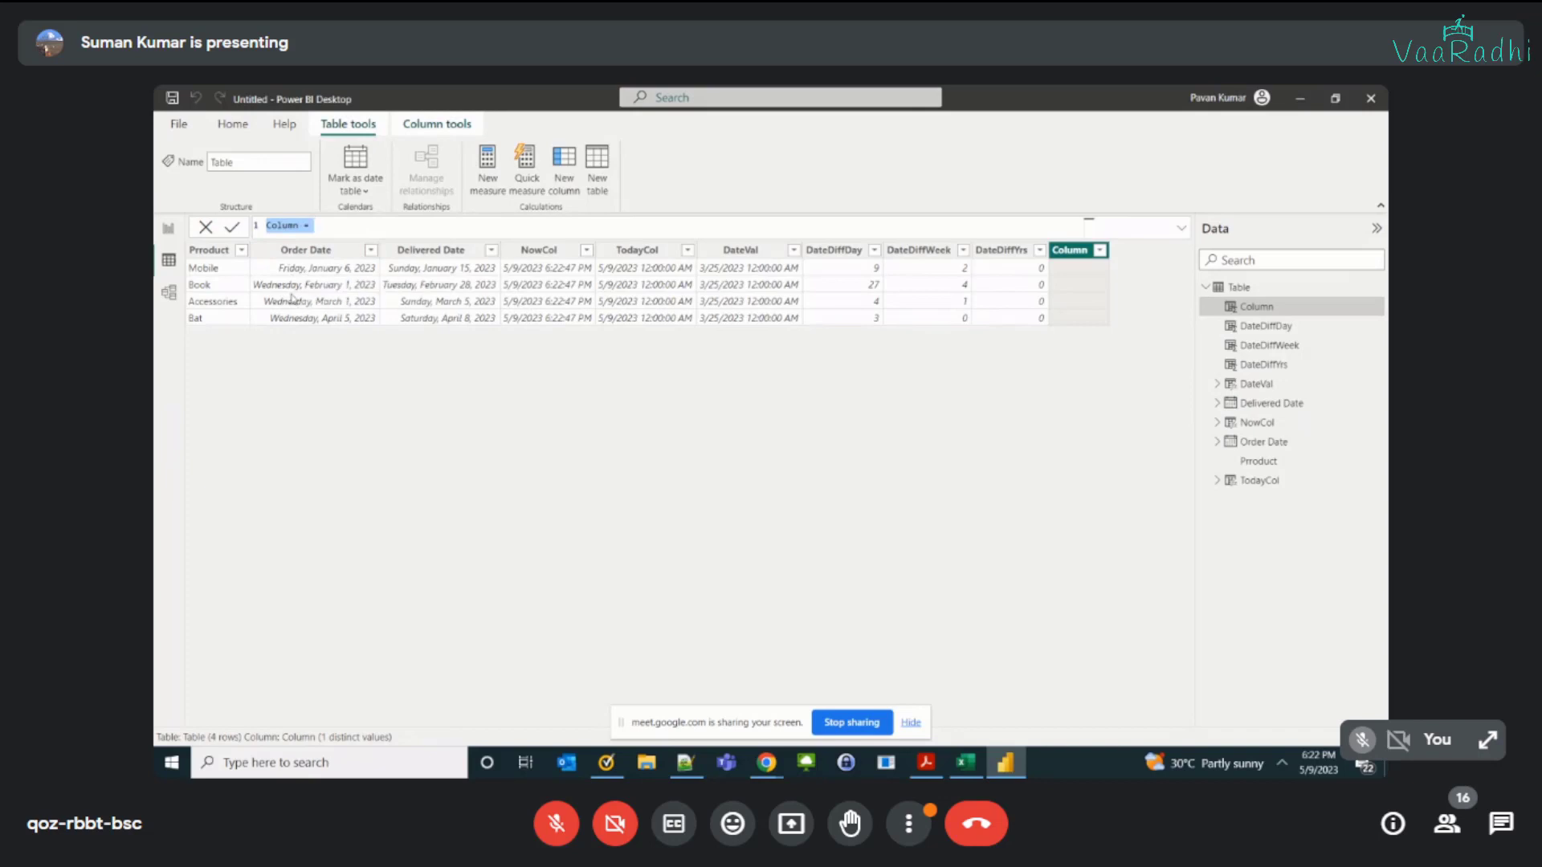
{"action": "type", "text": "YearFromDate = year"}
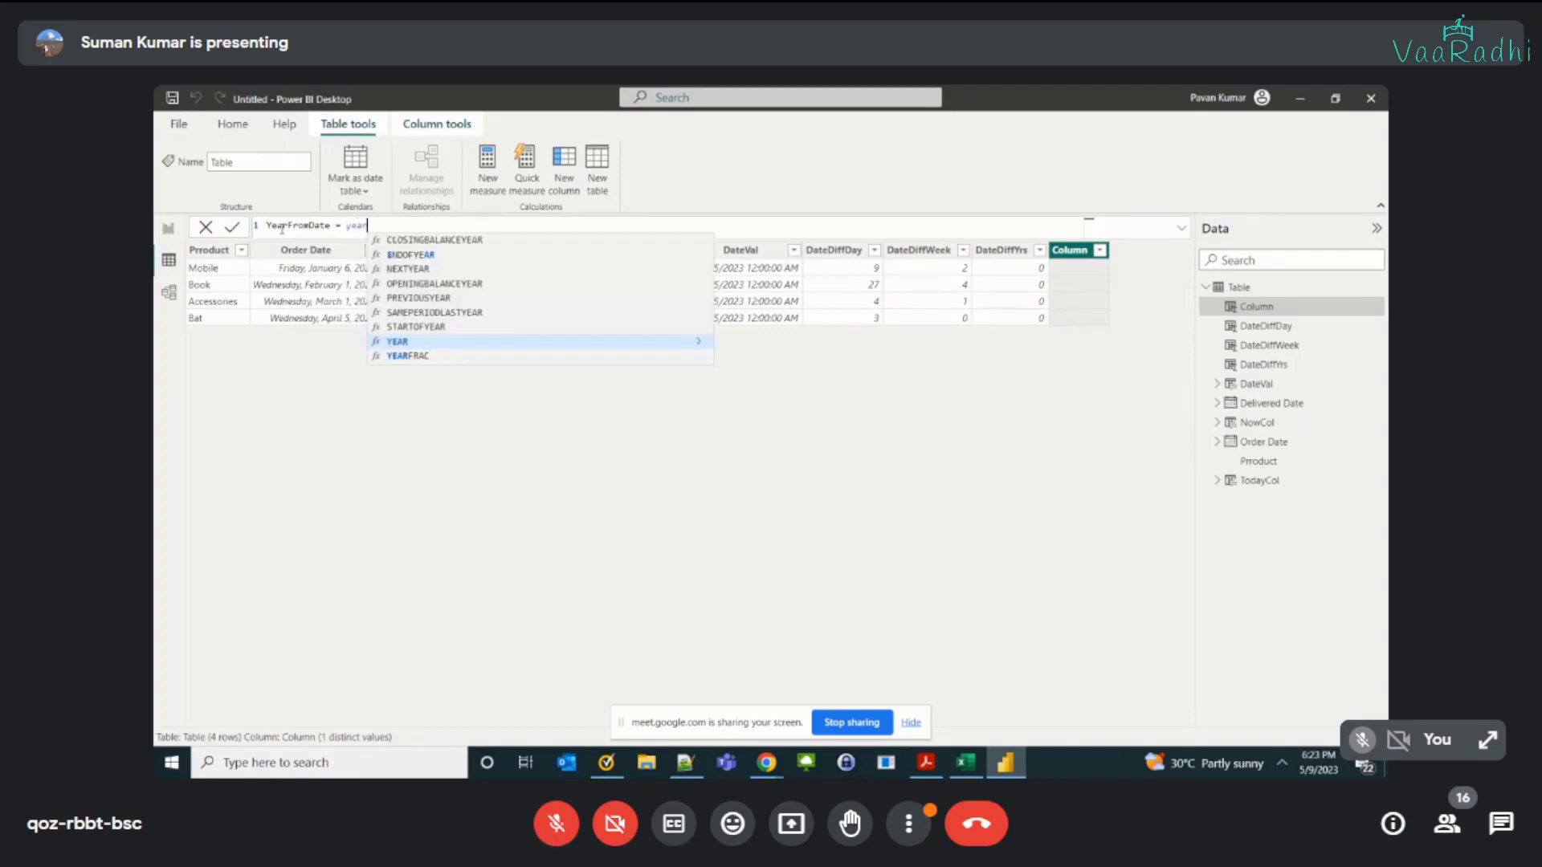
{"action": "type", "text": "("}
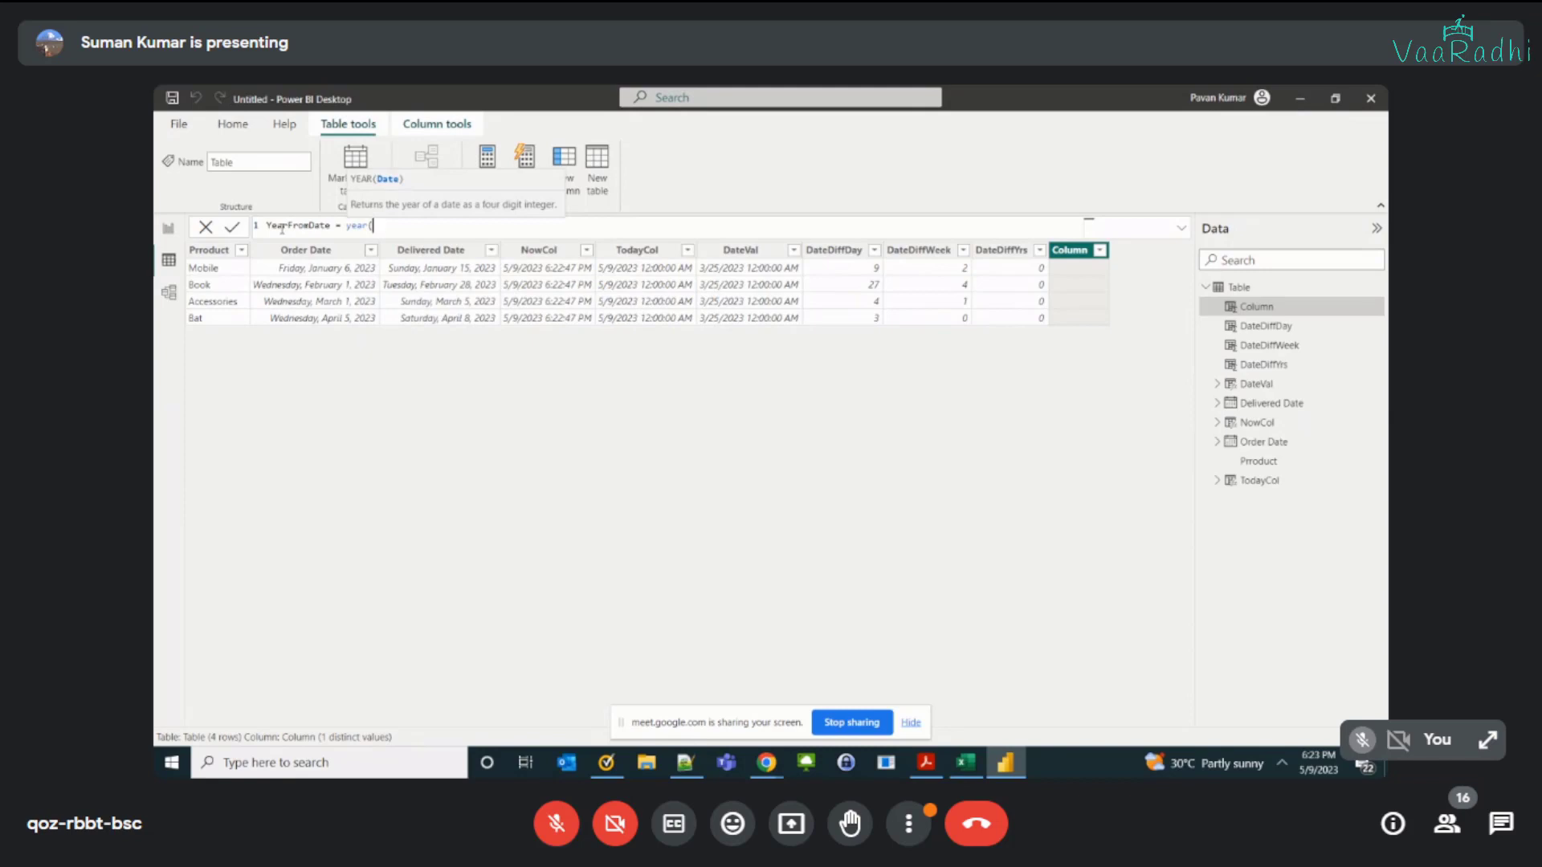
{"action": "type", "text": "'Table'[Order Date])"}
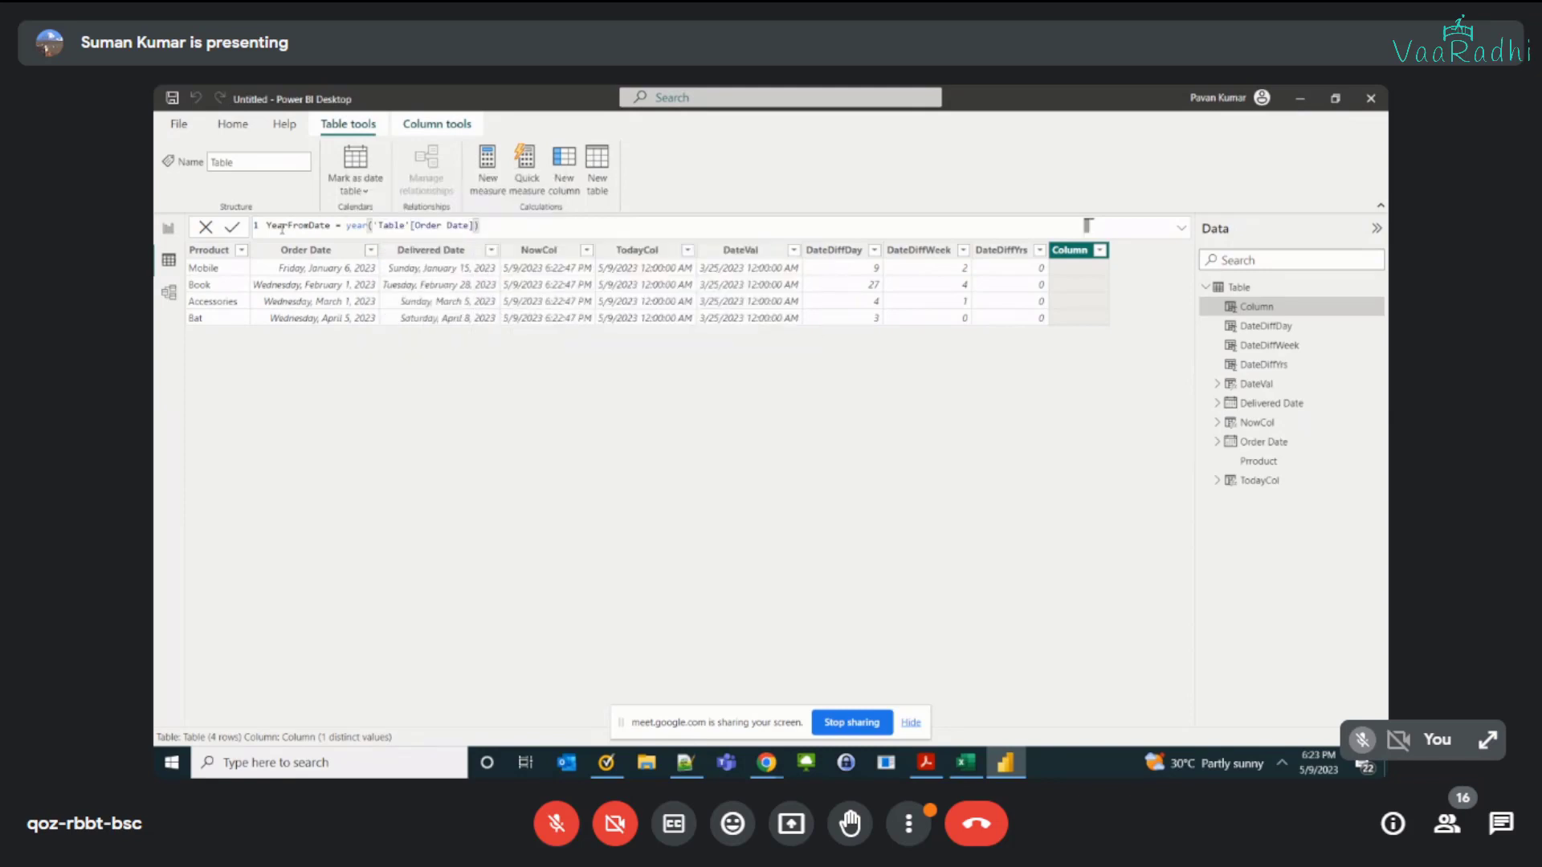
{"action": "key", "text": "Return"}
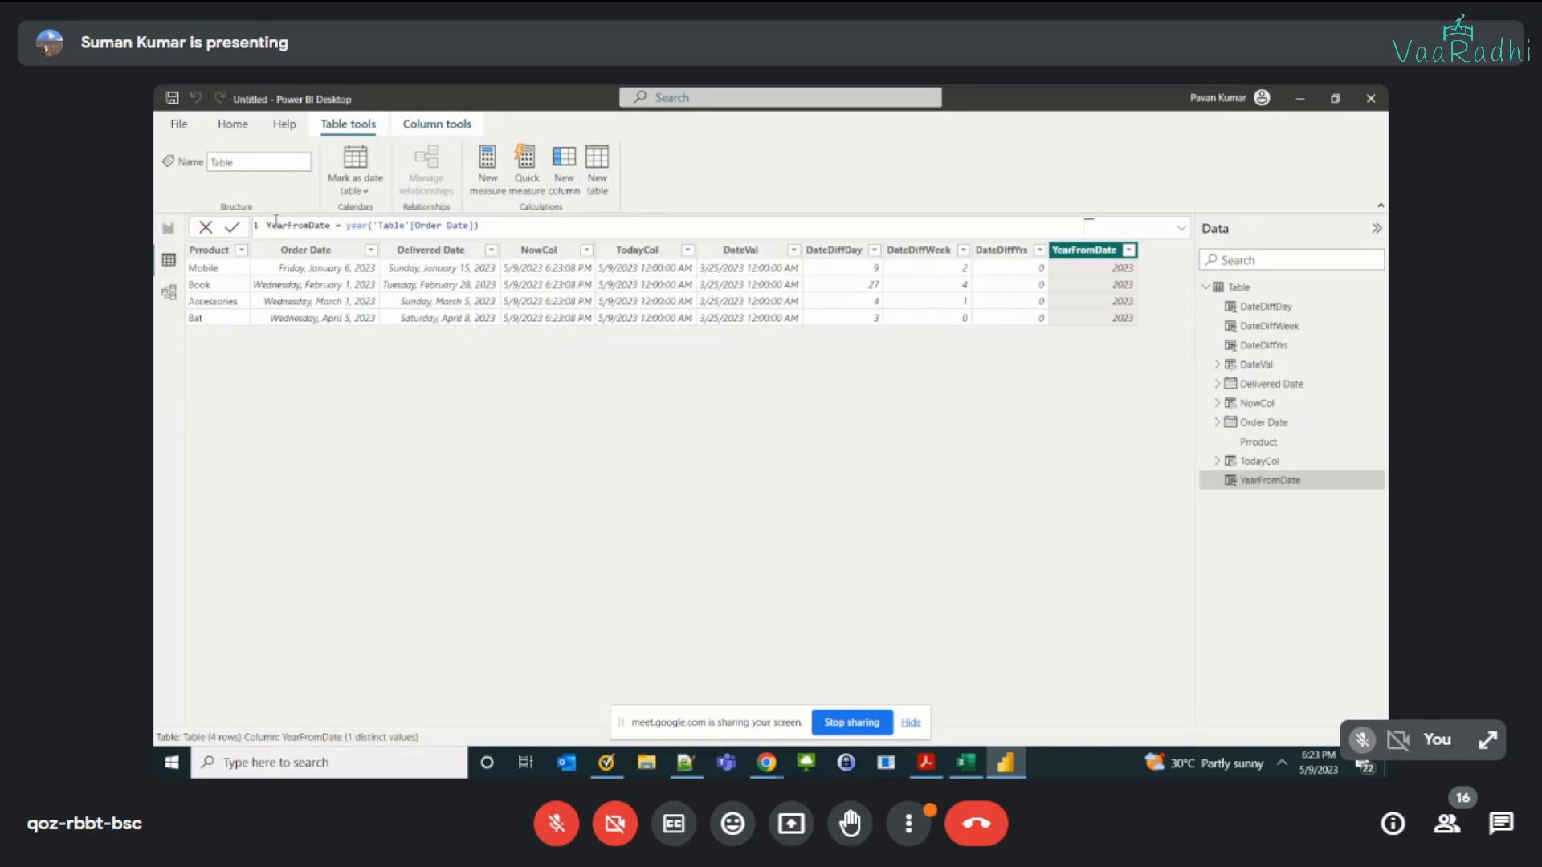
{"action": "left_click", "coordinate": [1110, 319]}
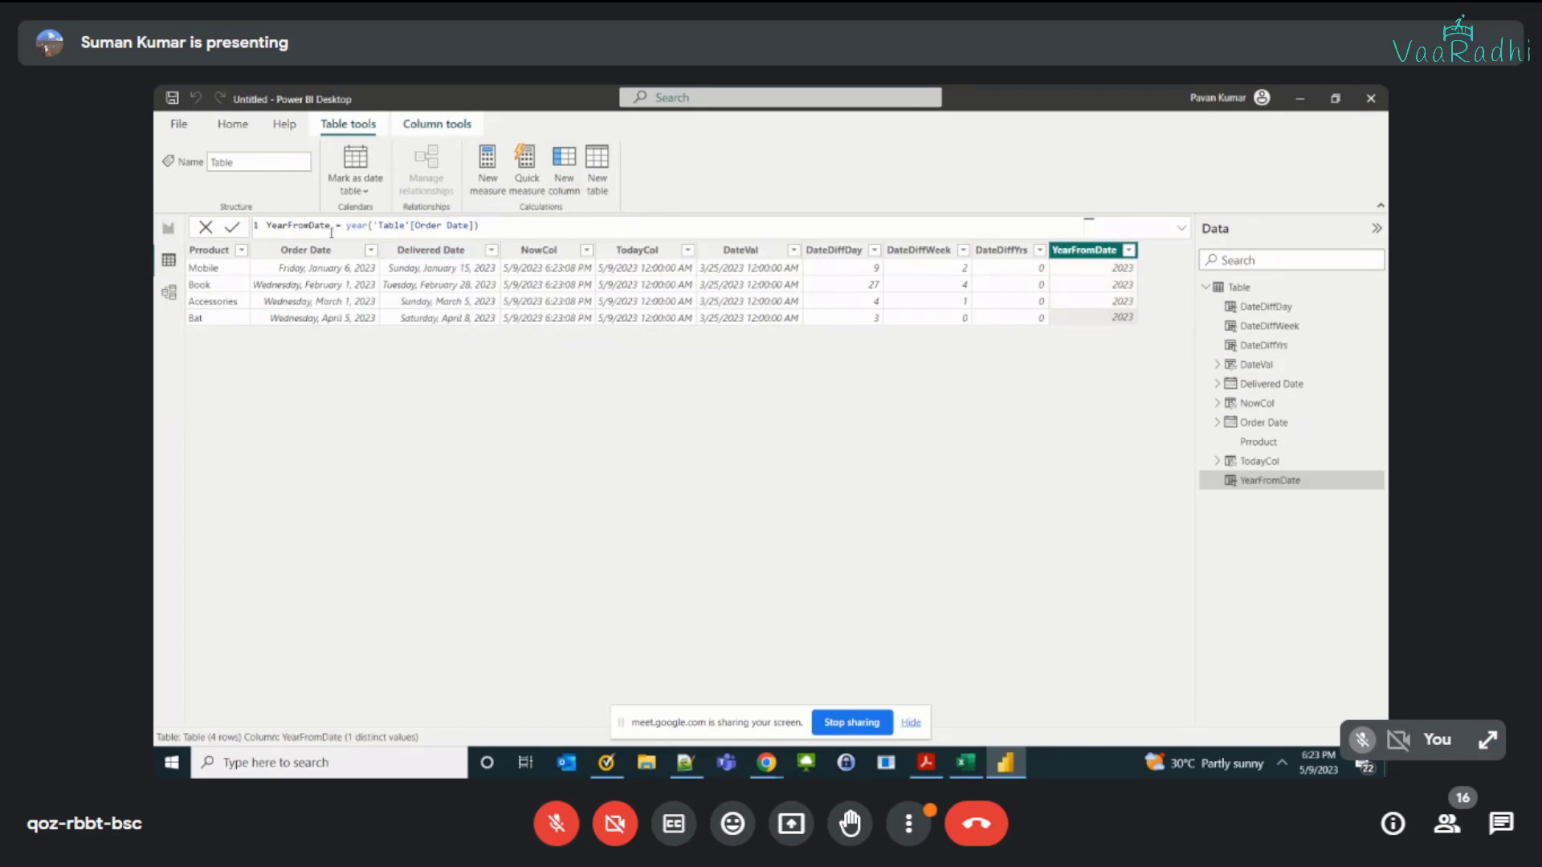
Step: Add a calculated column MonthFromDate that applies the MONTH function to 'Table'[Order Date]
{"action": "left_click", "coordinate": [575, 191]}
{"action": "type", "text": "Month"}
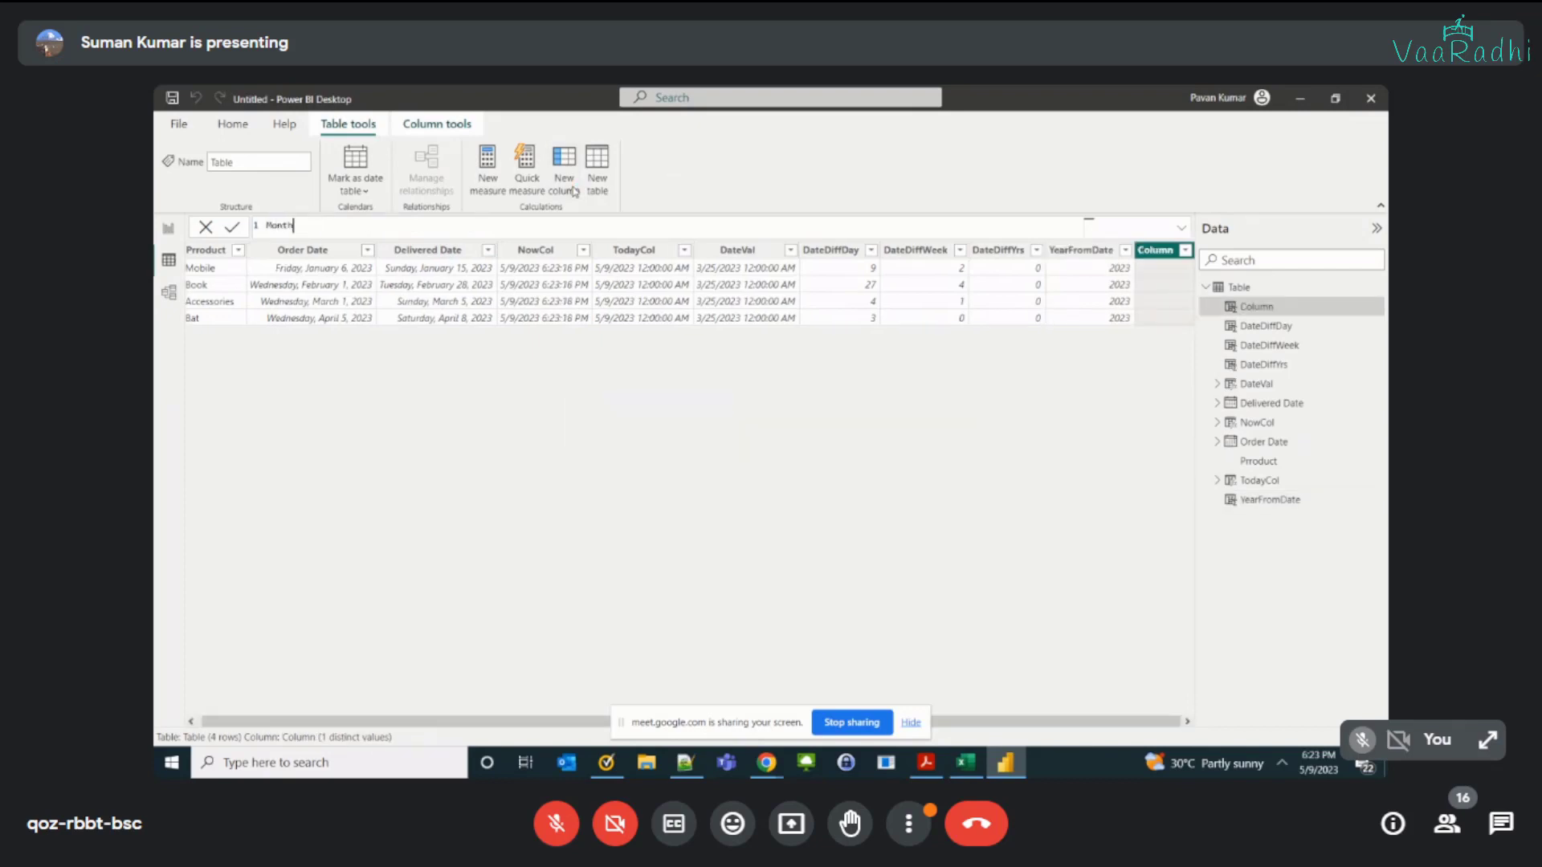
{"action": "type", "text": "FromDate "}
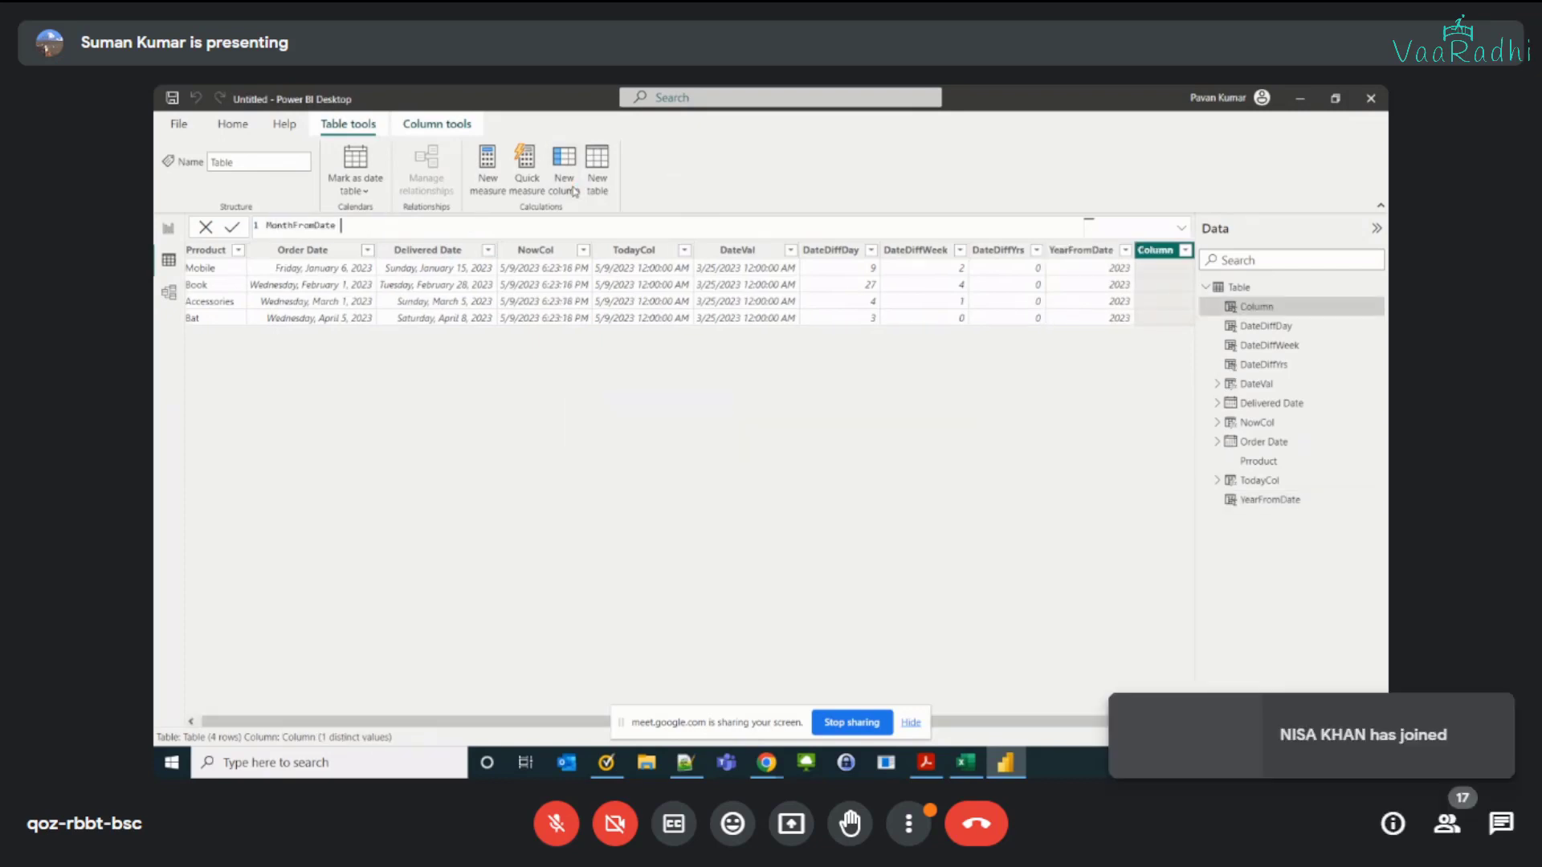
{"action": "type", "text": "= mont"}
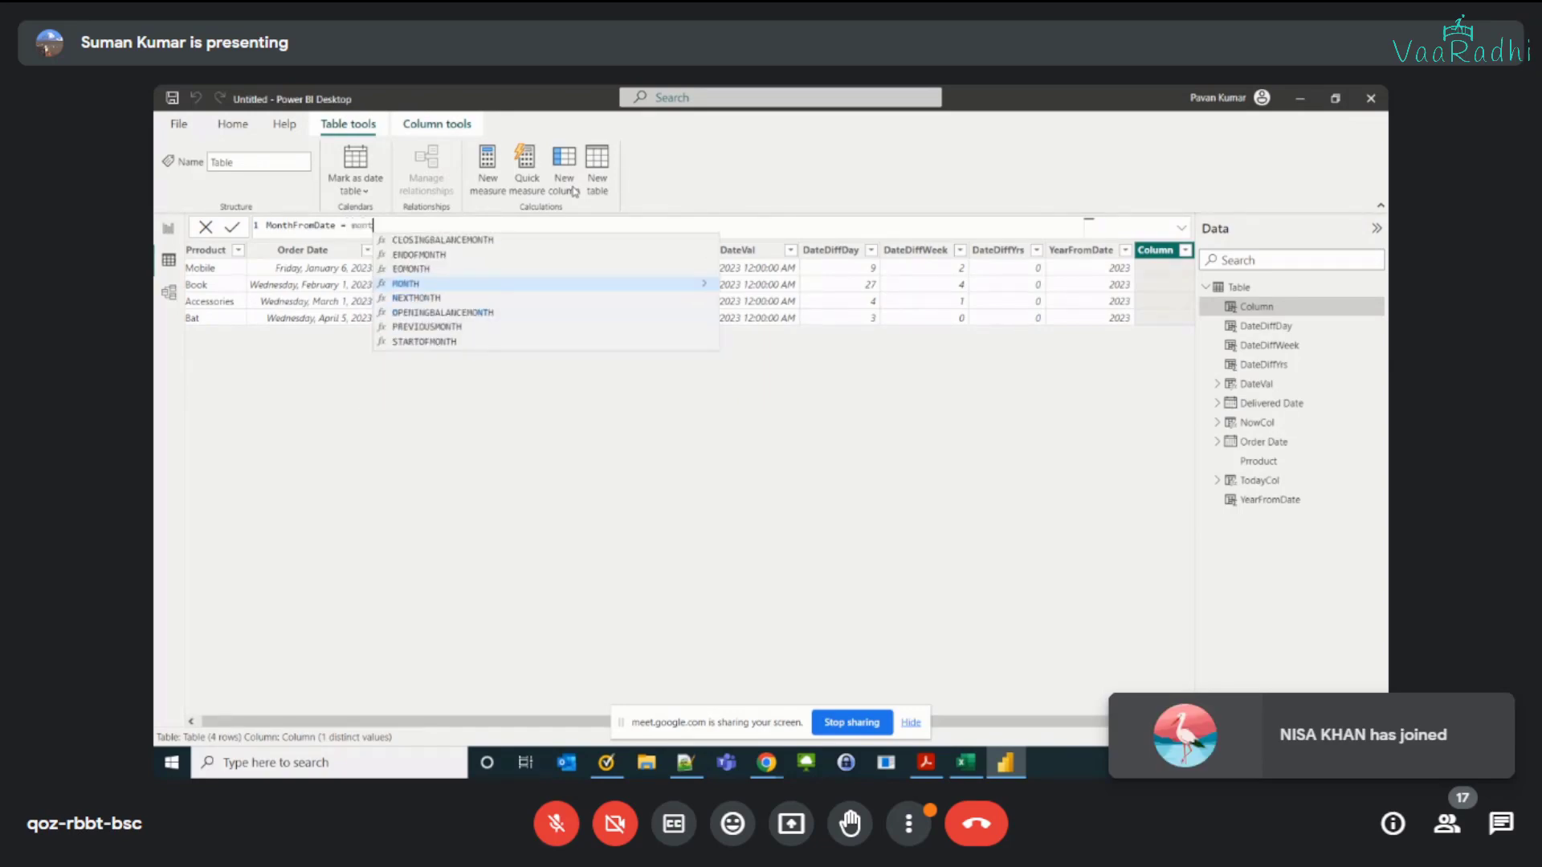
{"action": "key", "text": "Tab"}
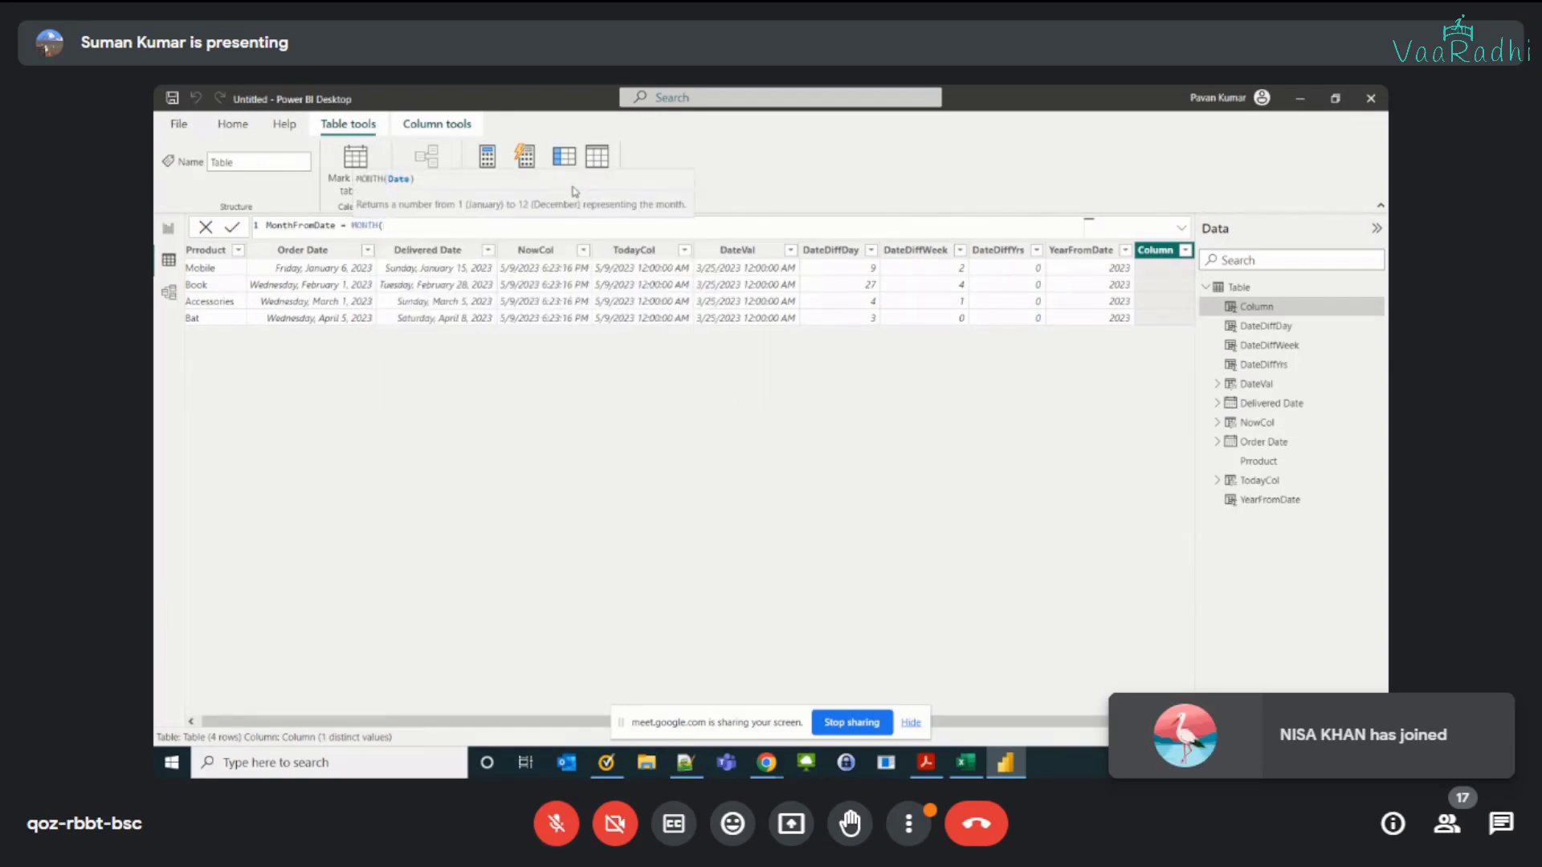
{"action": "type", "text": "'Table'[Order Date]"}
{"action": "key", "text": "Tab"}
{"action": "type", "text": ")"}
{"action": "key", "text": "Return"}
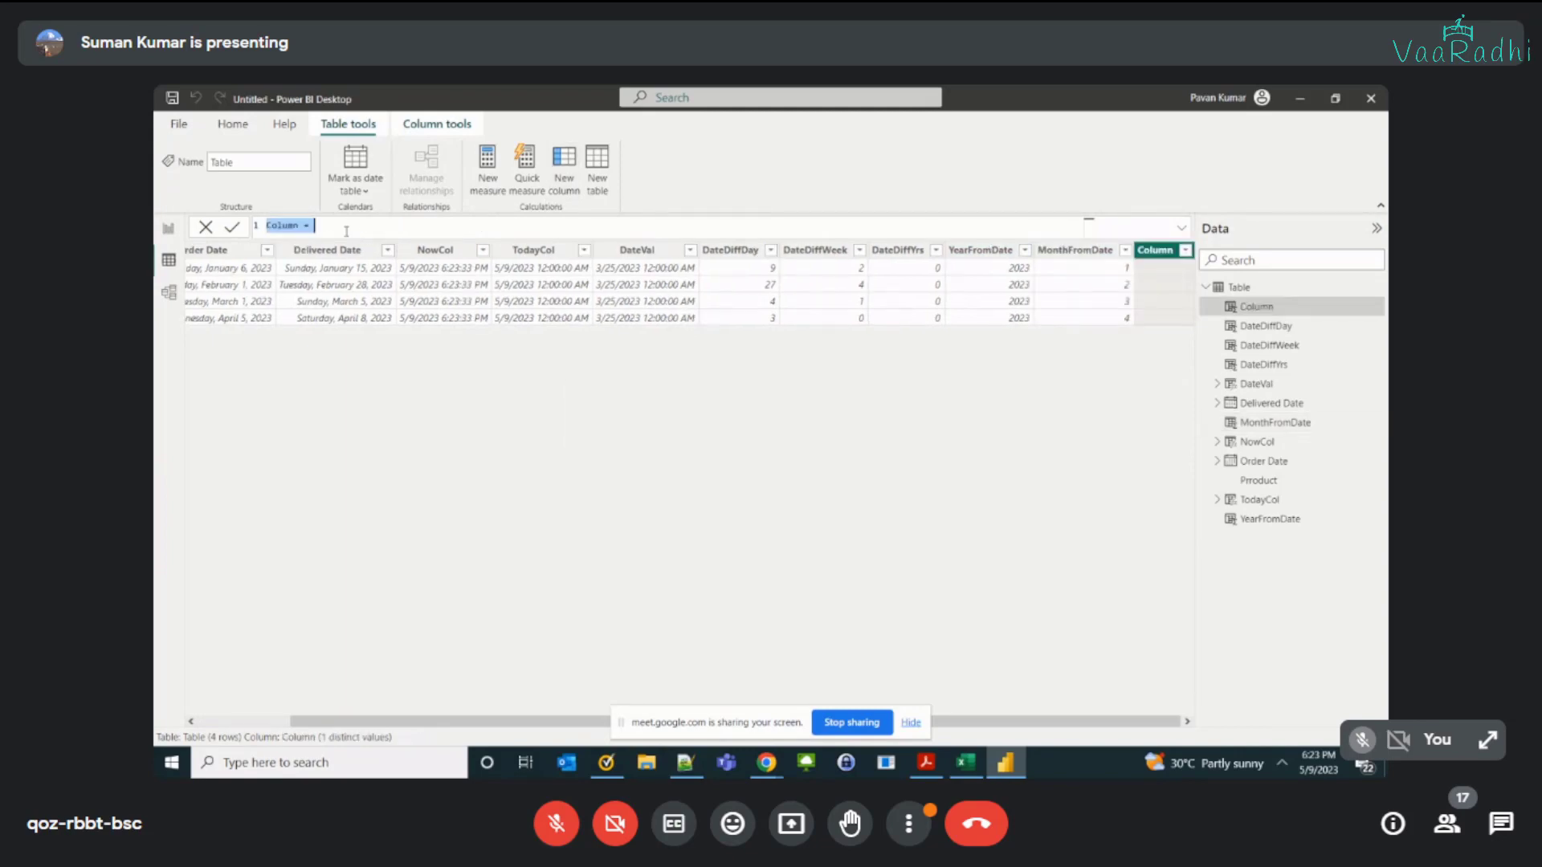
Step: Define the new calculated column as QuarterFromDate = QUARTER('Table'[Order Date]) and commit it
{"action": "type", "text": "QuarterFromDate = quar"}
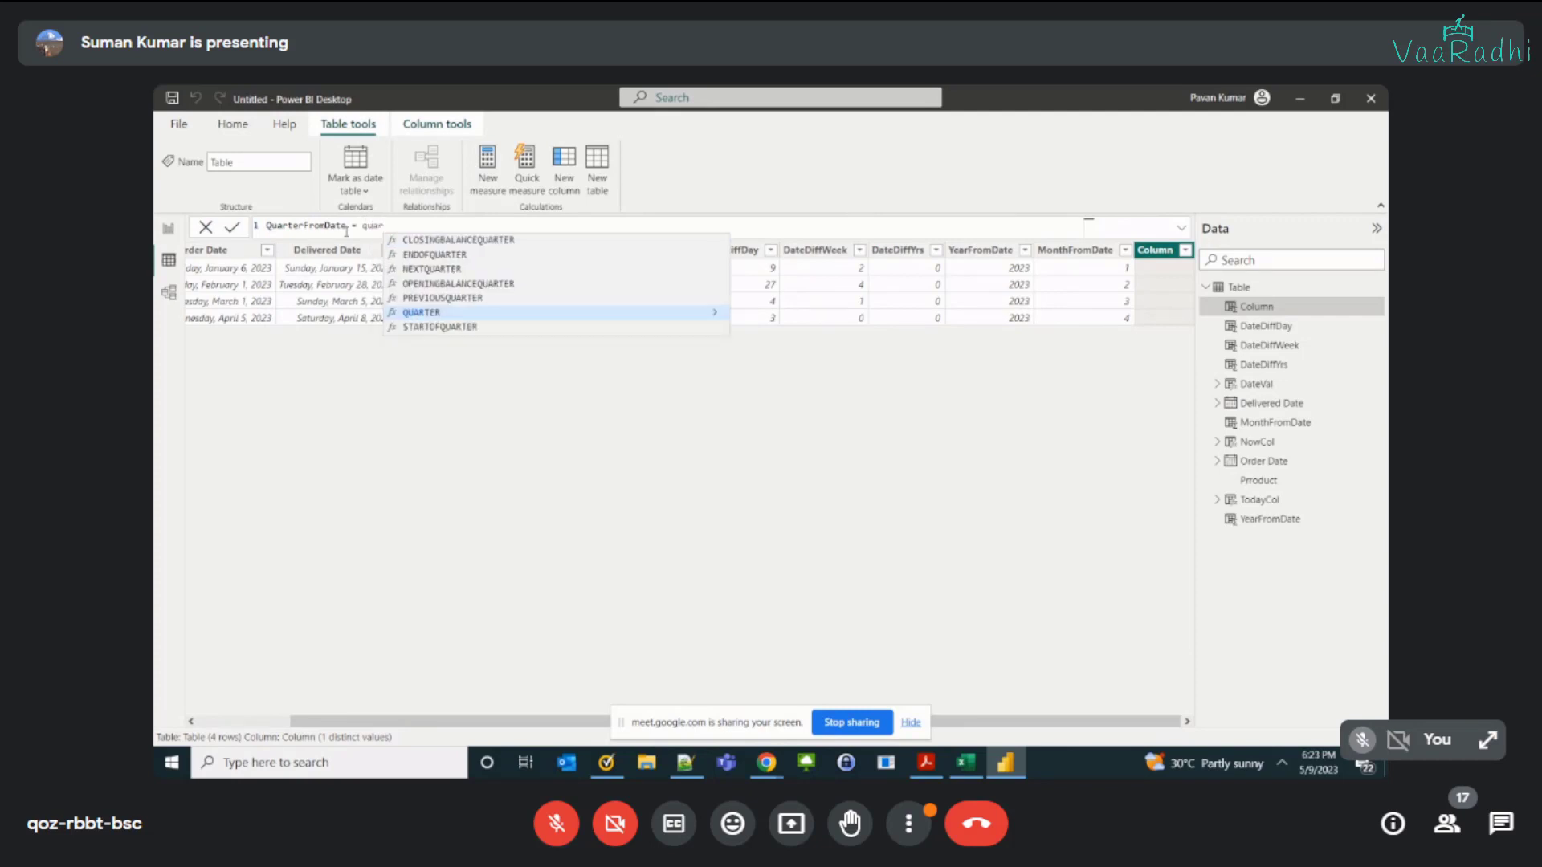
{"action": "key", "text": "Tab"}
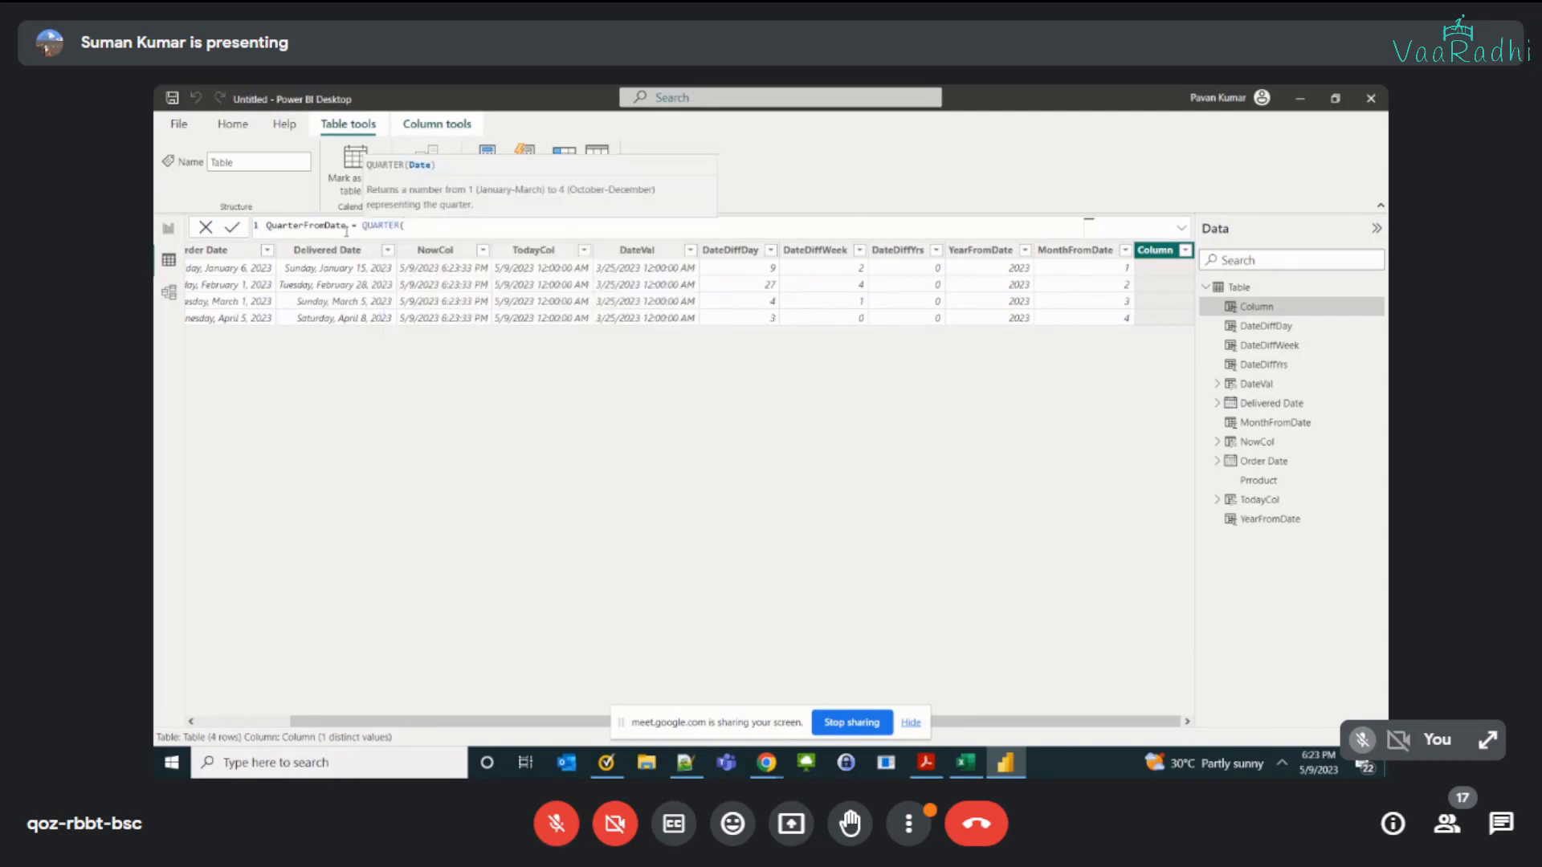
{"action": "type", "text": "orde"}
{"action": "key", "text": "Tab"}
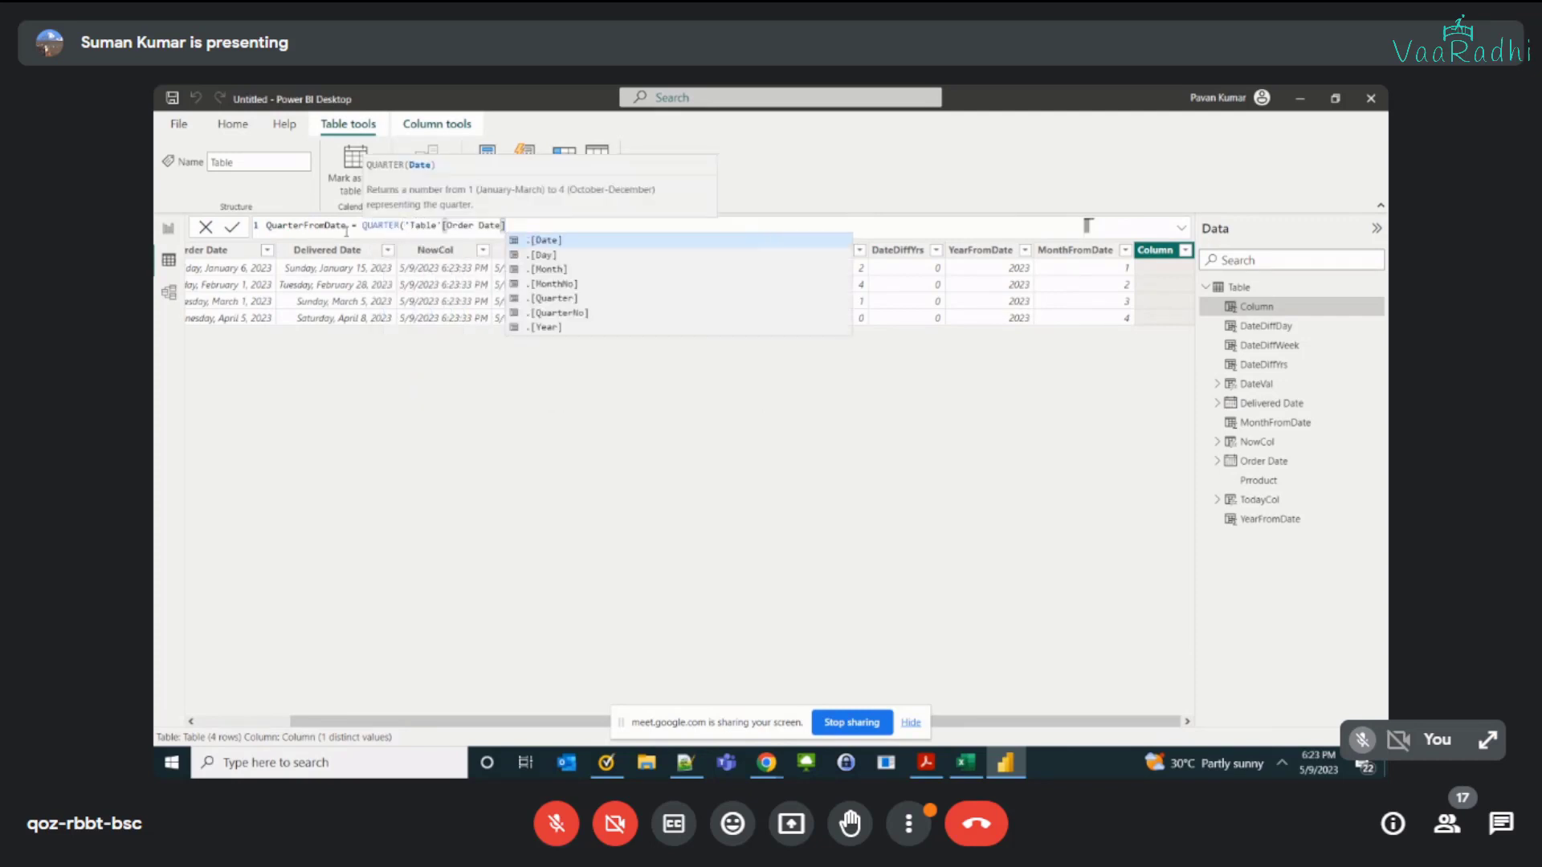
{"action": "type", "text": ")"}
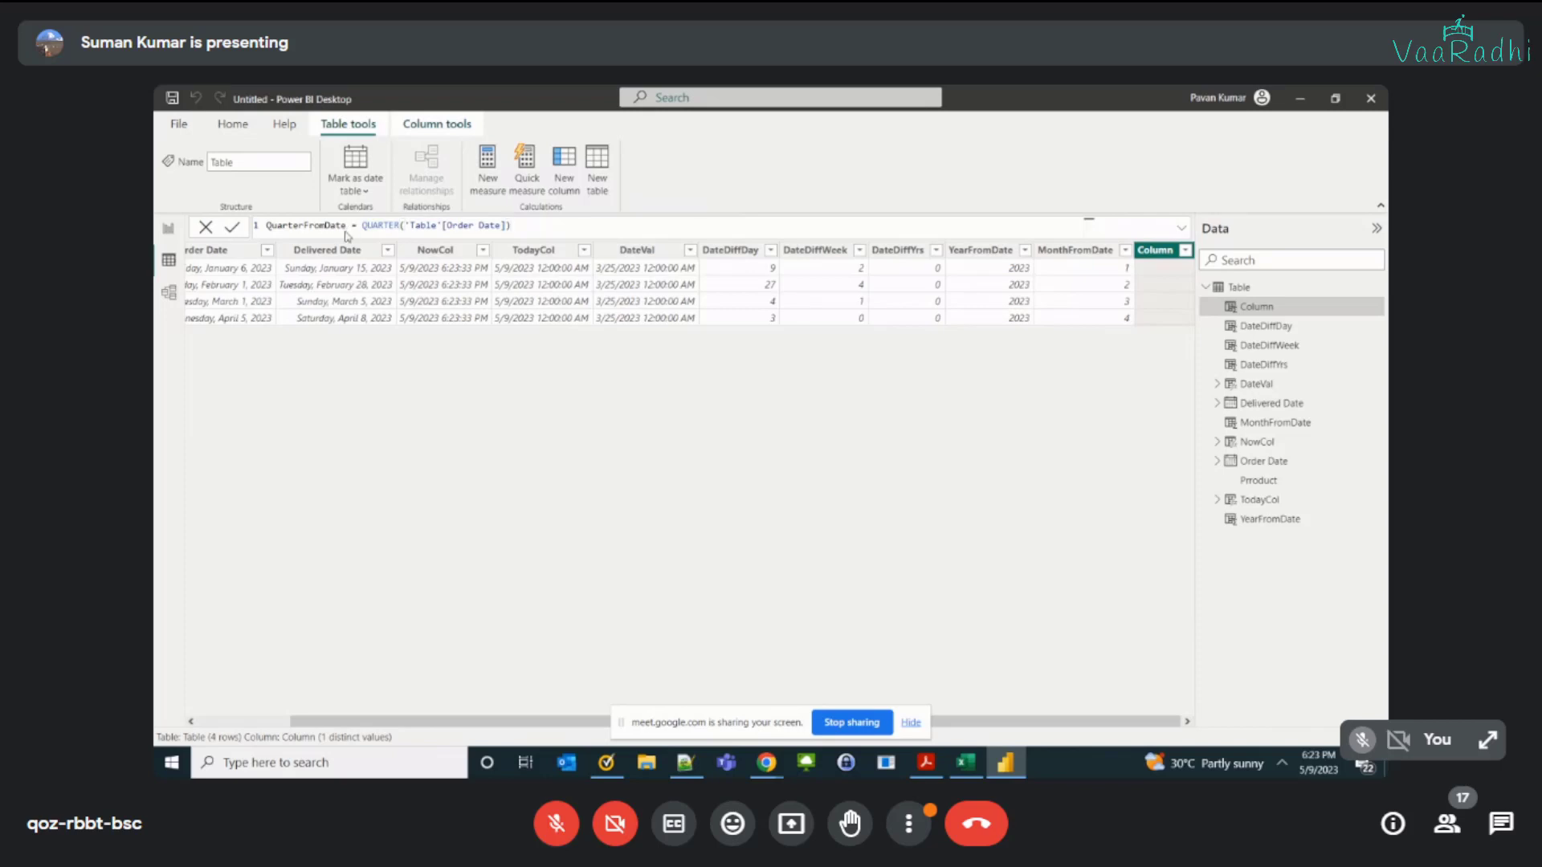
{"action": "key", "text": "Return"}
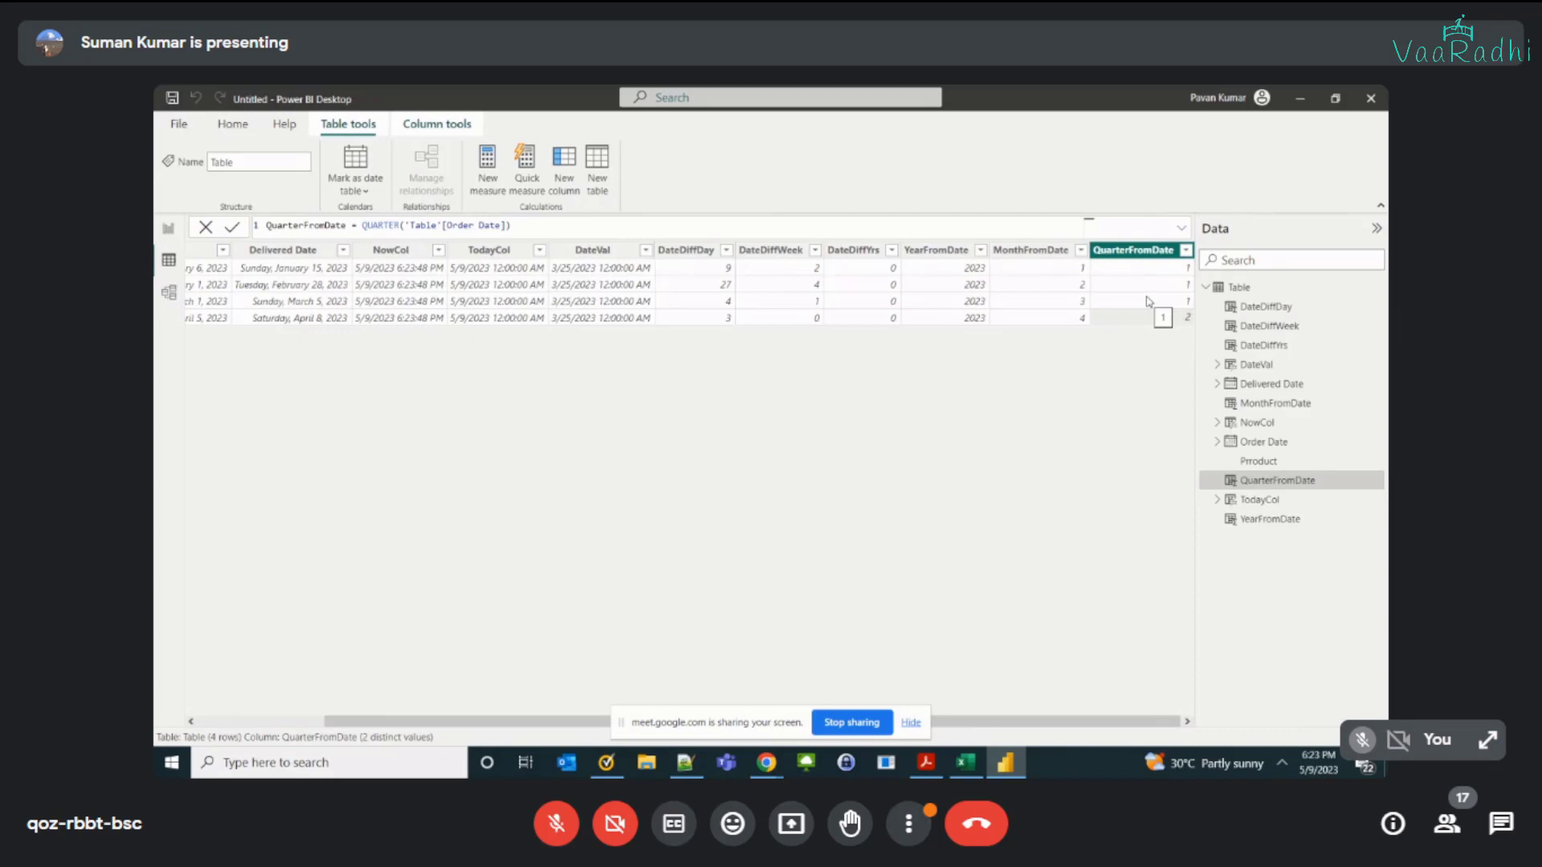
Step: Check the Google Meet window in Chrome and return to Power BI
{"action": "mouse_move", "coordinate": [767, 763]}
{"action": "left_click", "coordinate": [665, 687]}
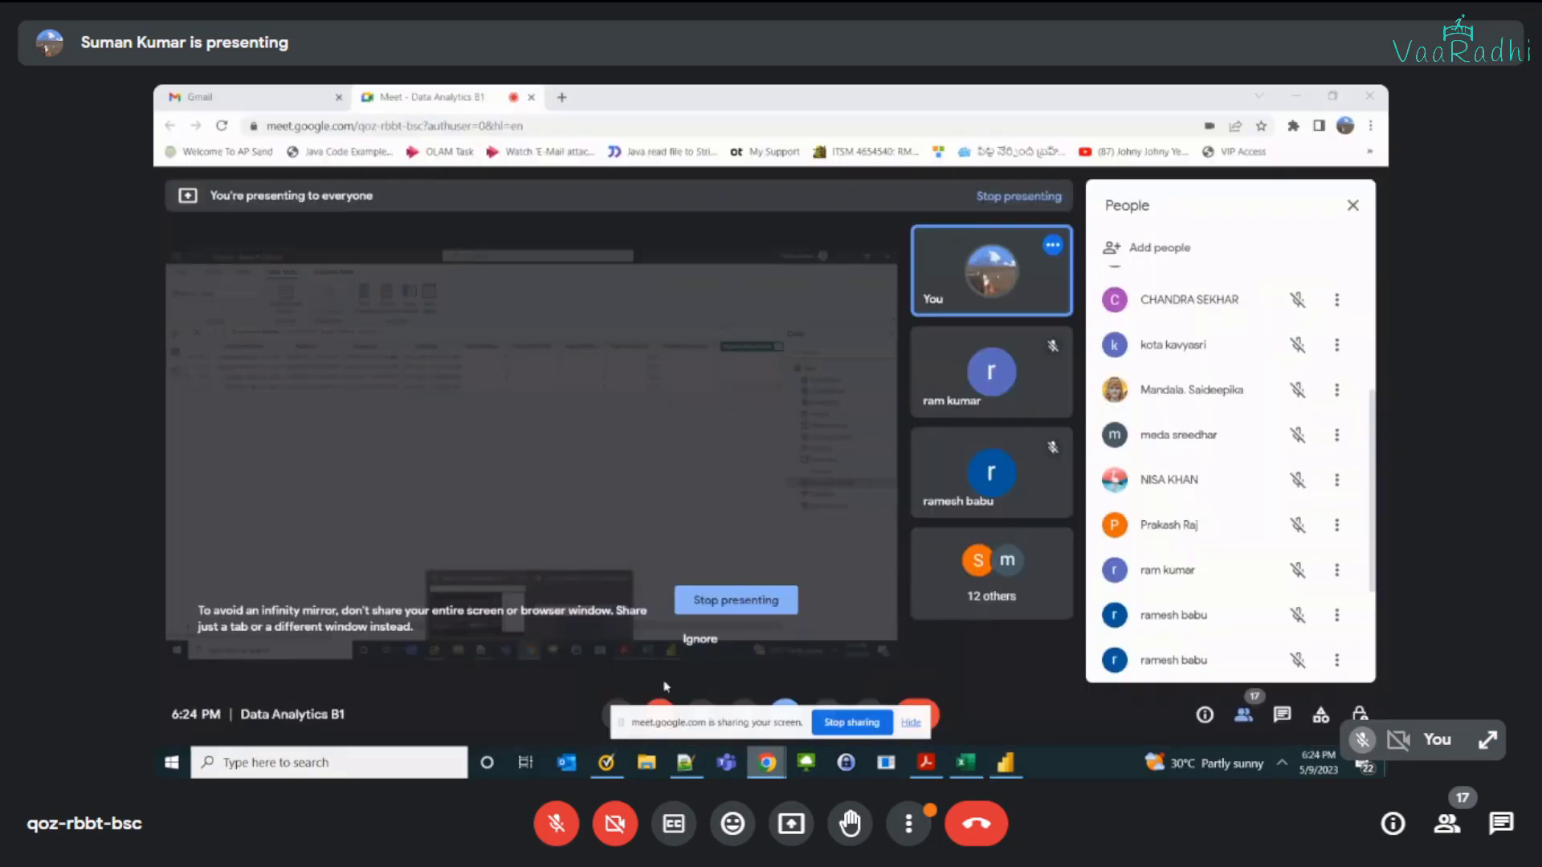
{"action": "key", "text": "alt+Tab"}
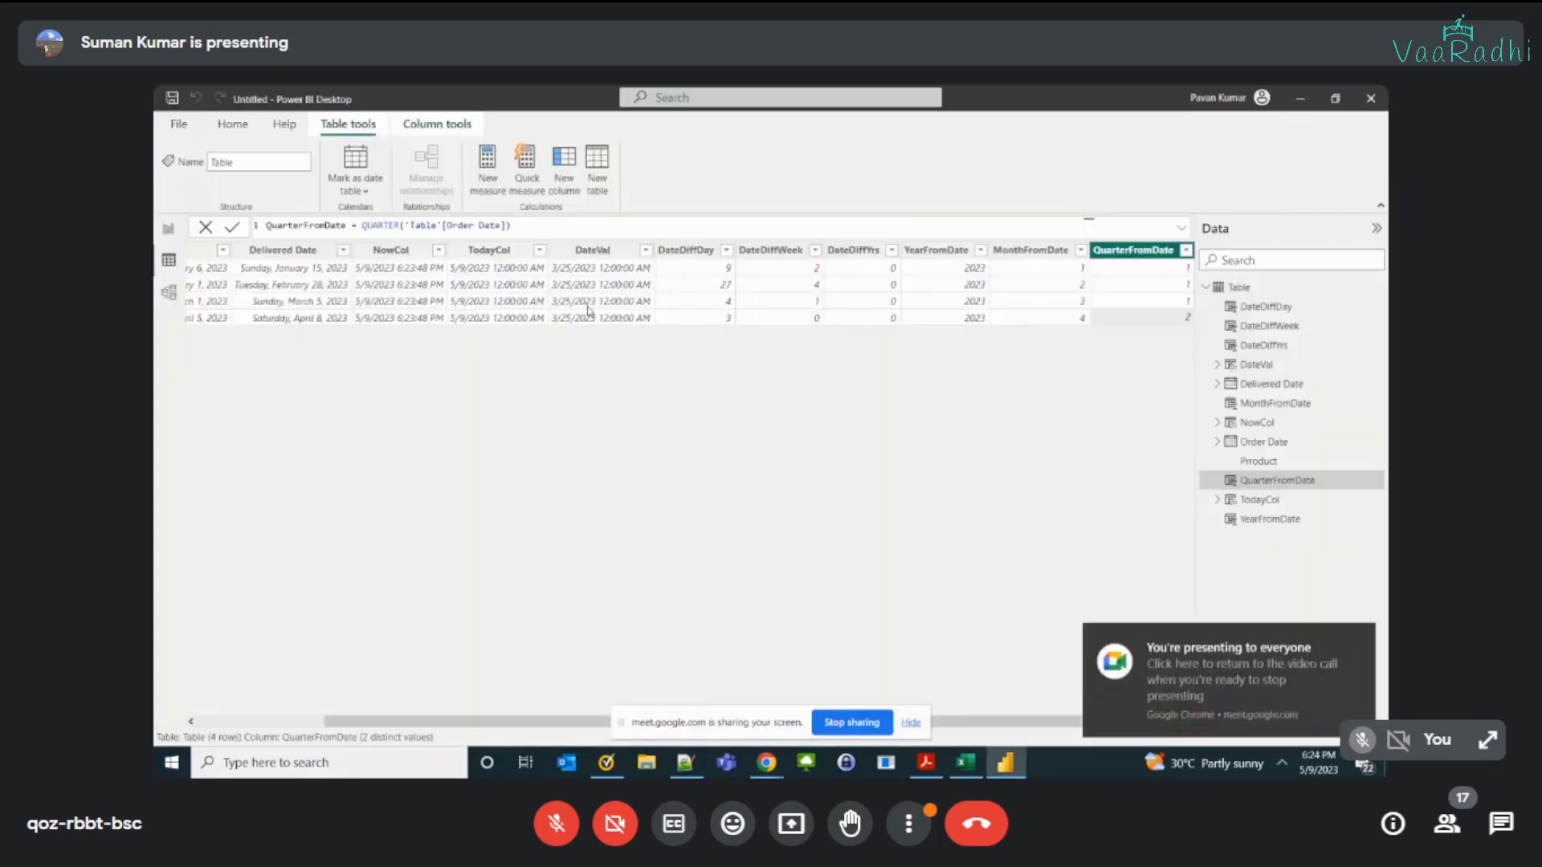
Step: Compare the Delivered Date and NowCol values in the Mobile and Bat rows, including how each column shows dates
{"action": "left_click", "coordinate": [273, 267]}
{"action": "left_click", "coordinate": [366, 279]}
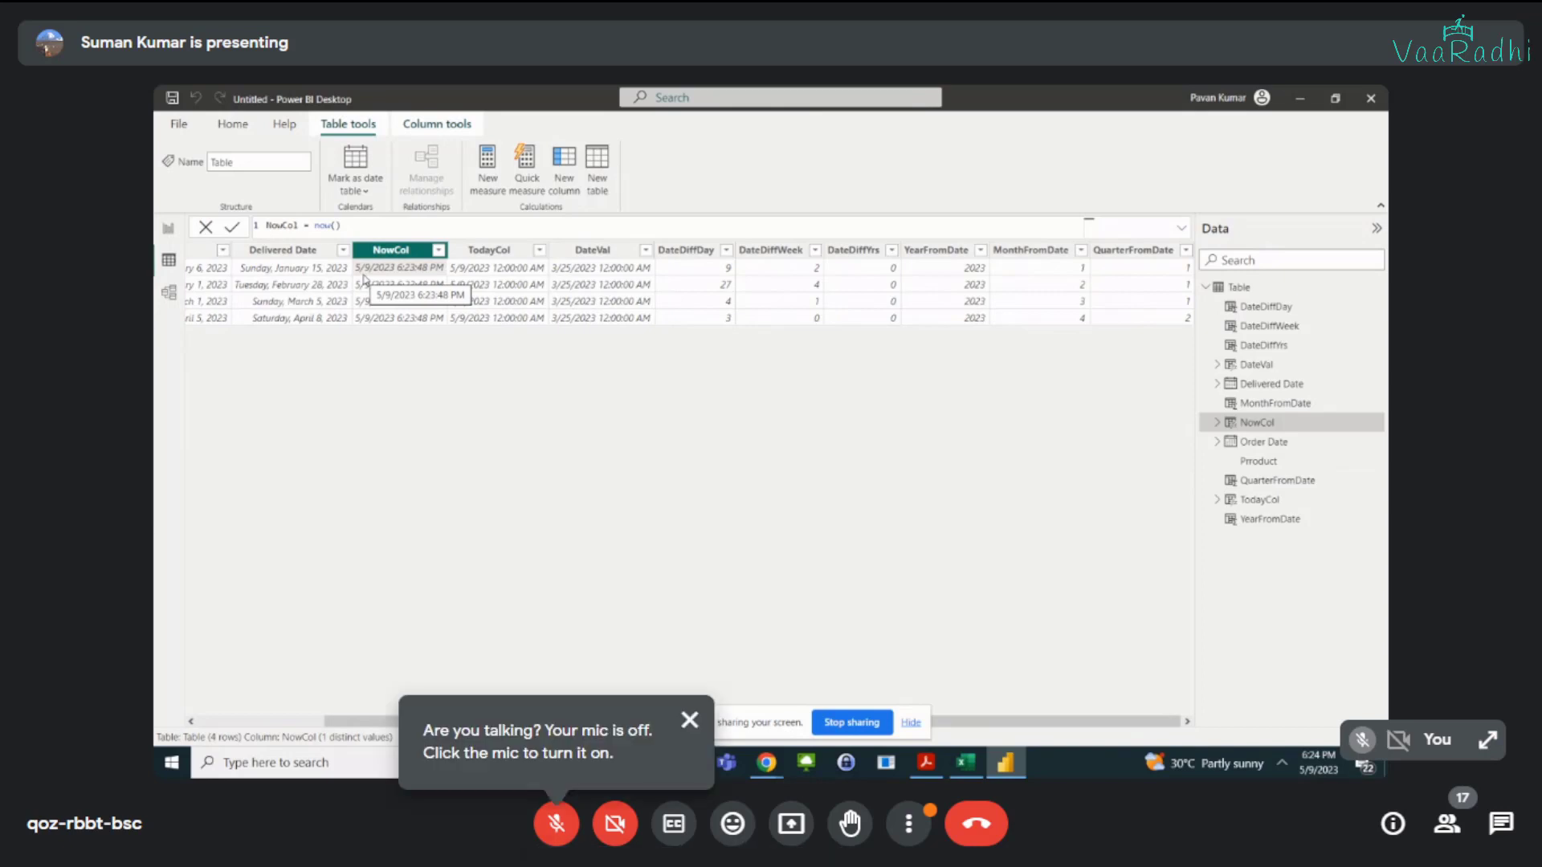
{"action": "left_click", "coordinate": [283, 272]}
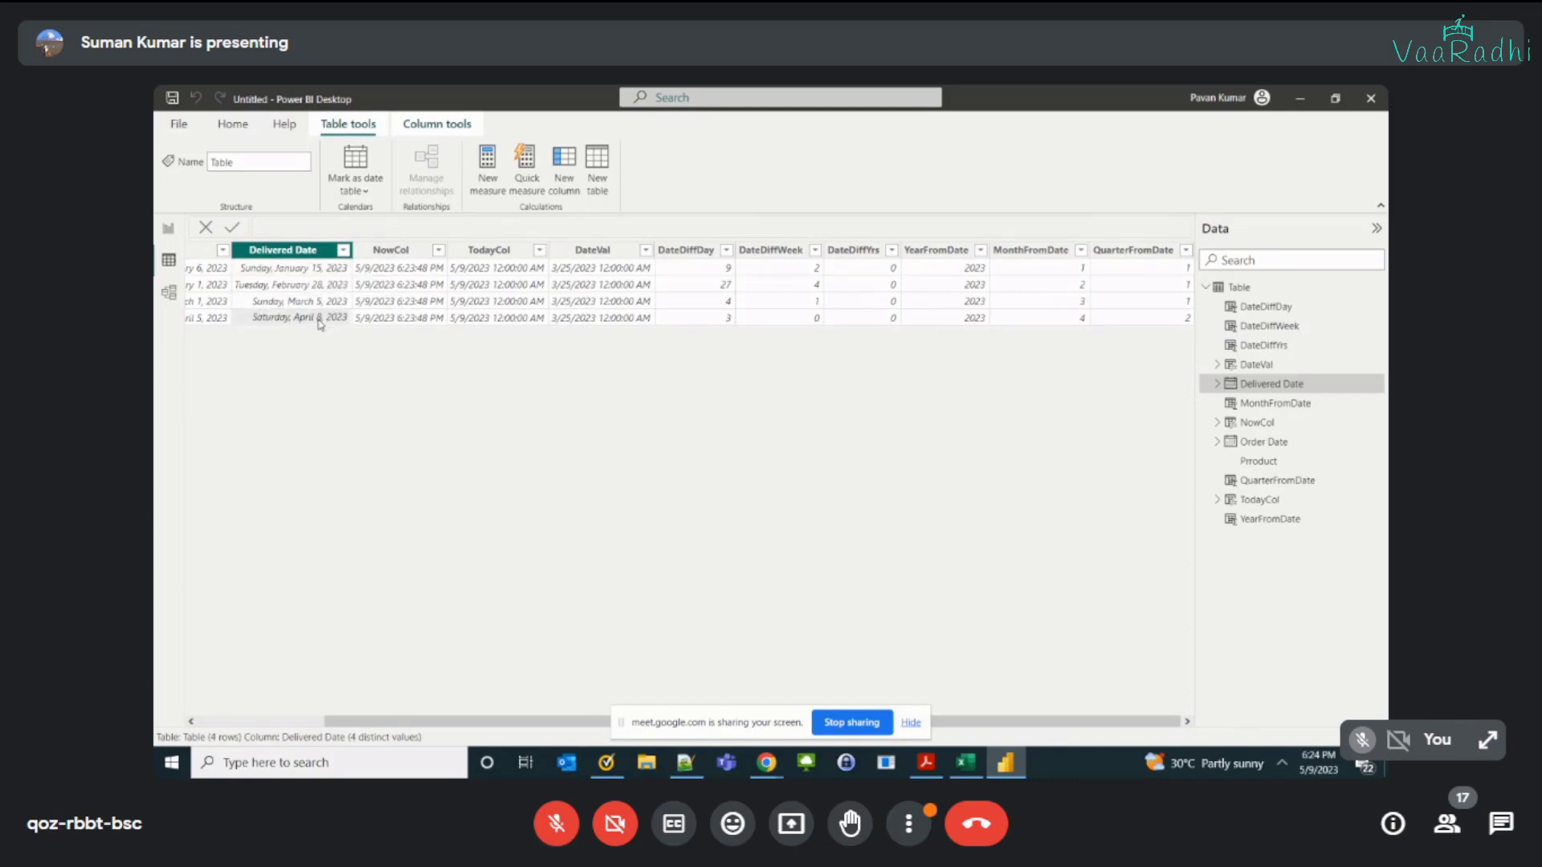
{"action": "left_click", "coordinate": [390, 322]}
{"action": "left_click", "coordinate": [296, 322]}
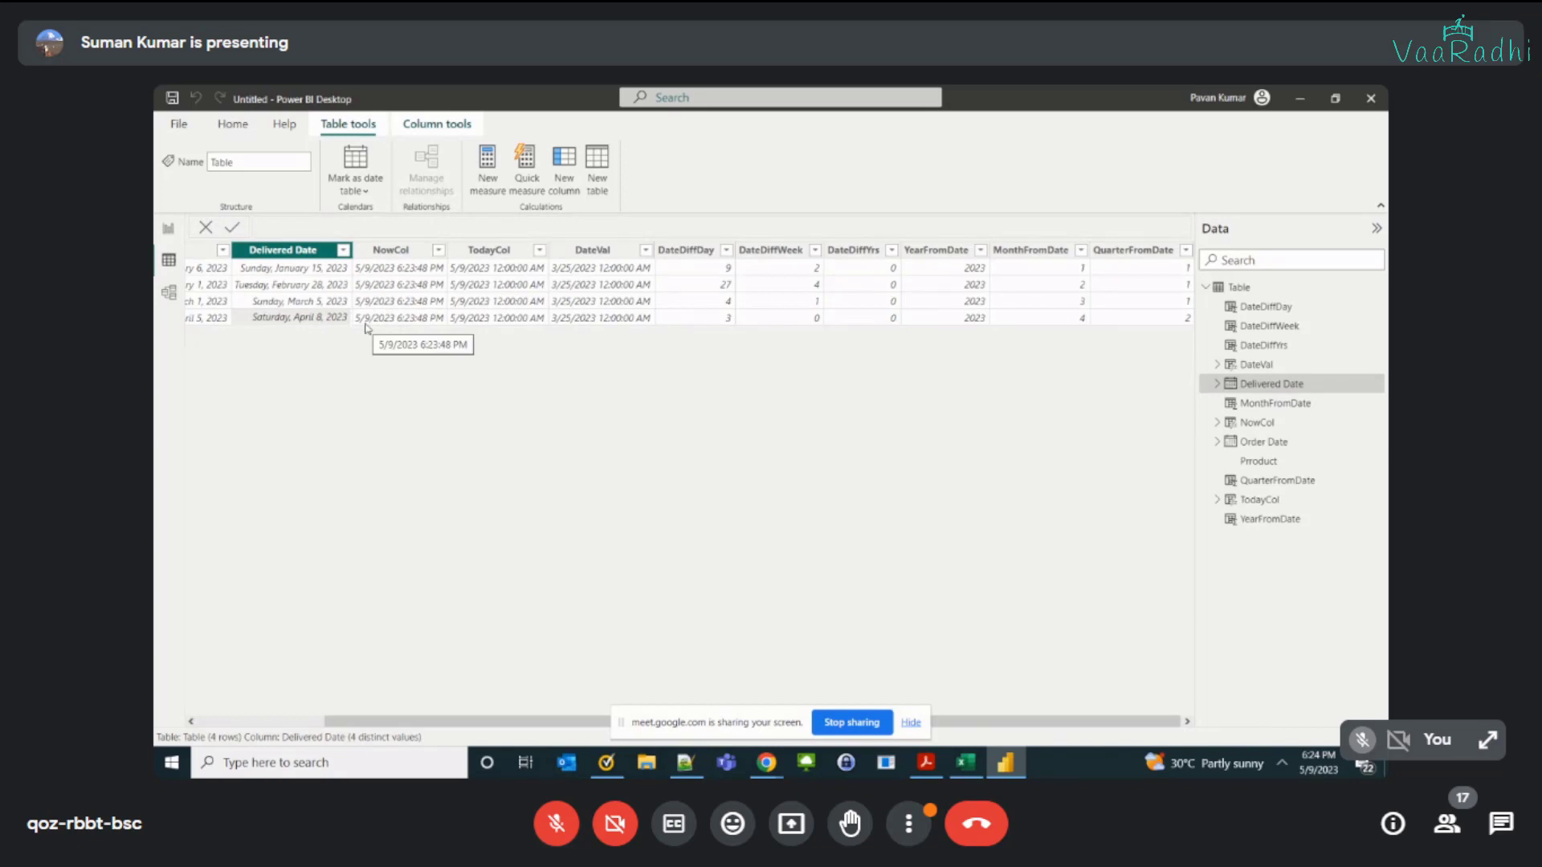
{"action": "left_click", "coordinate": [365, 324]}
{"action": "left_click", "coordinate": [319, 324]}
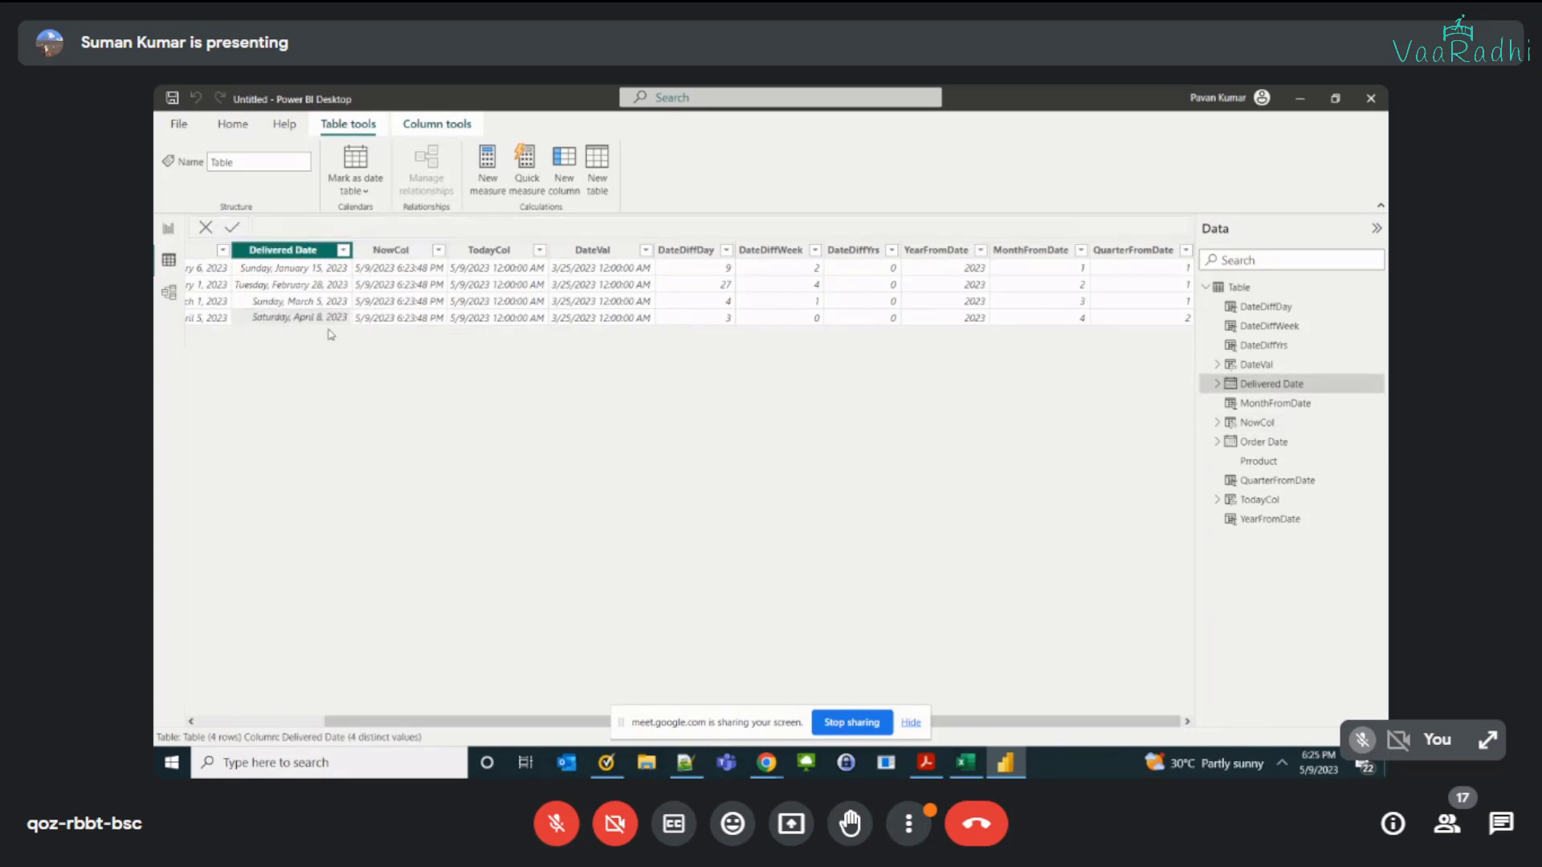
{"action": "left_click_drag", "start_coordinate": [383, 722], "coordinate": [259, 721]}
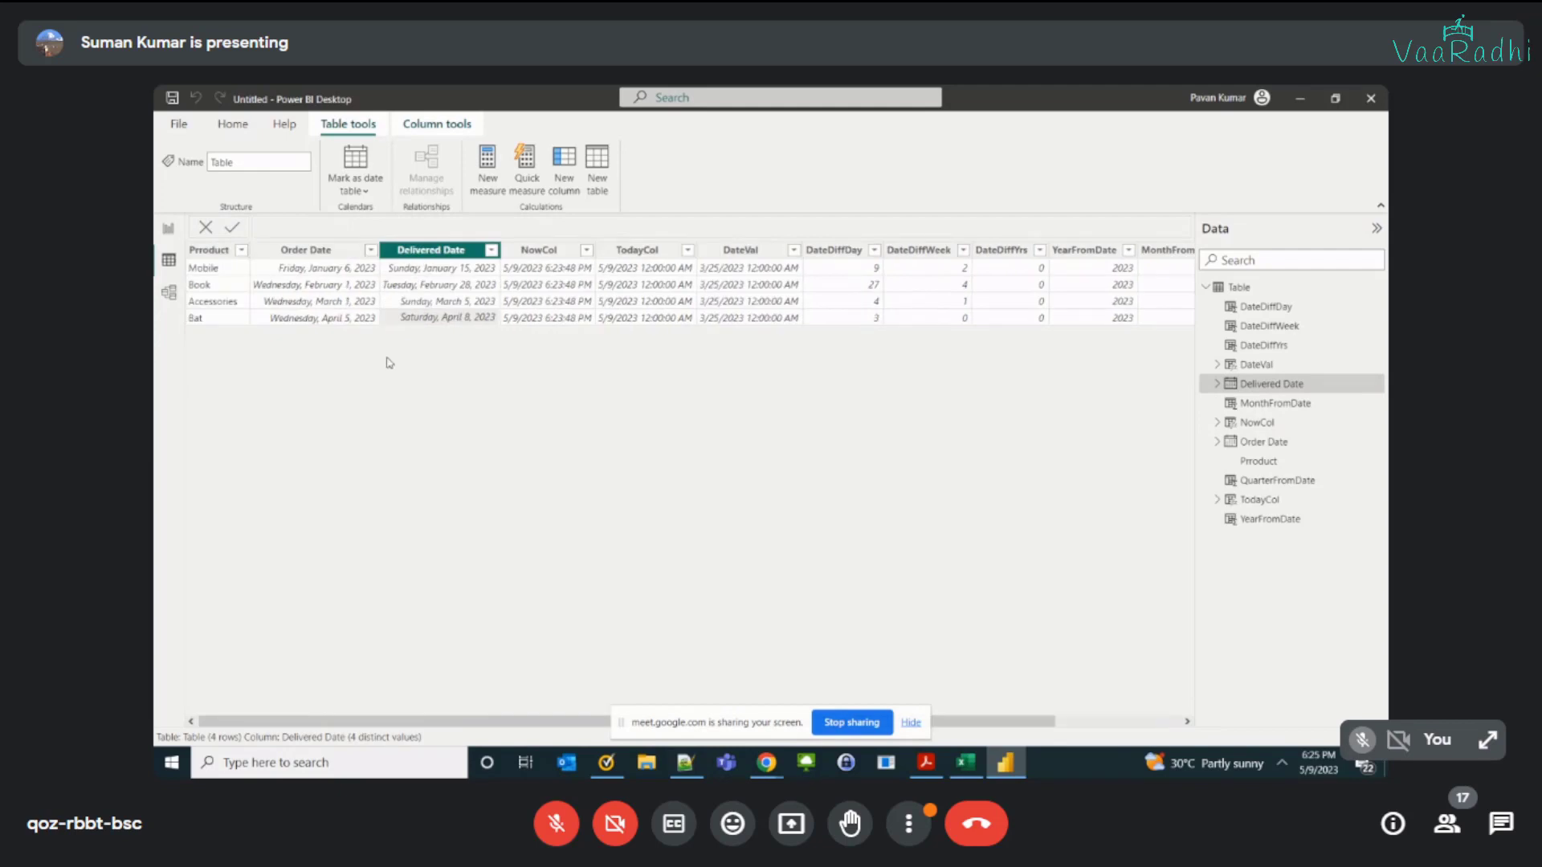
Step: Compare the Order Date values with the QuarterFromDate column to check which quarter each order falls in
{"action": "left_click", "coordinate": [323, 317]}
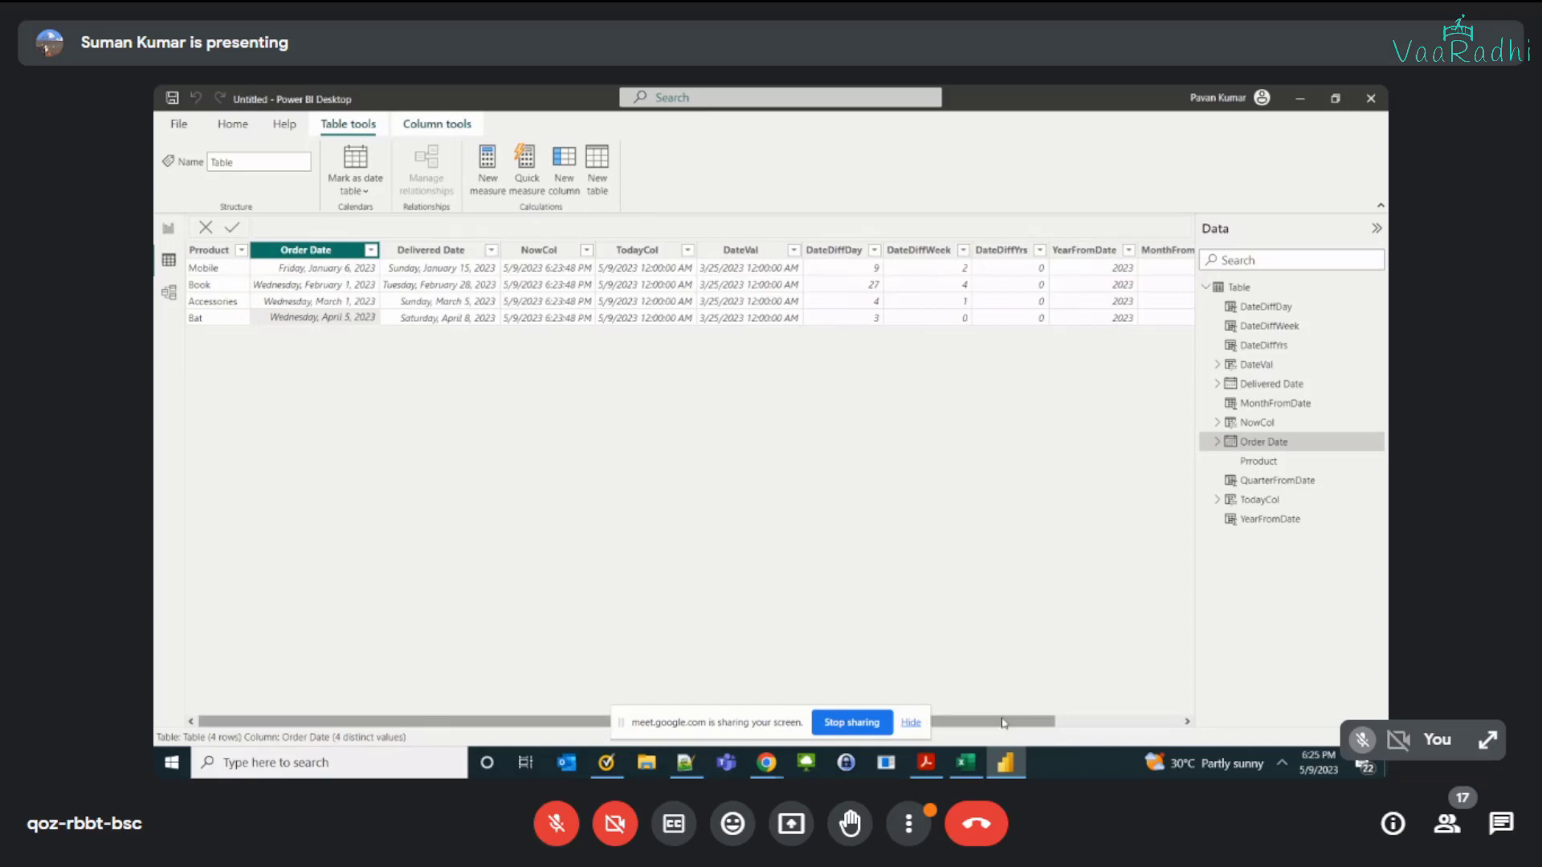
{"action": "left_click_drag", "start_coordinate": [1041, 720], "coordinate": [1156, 721]}
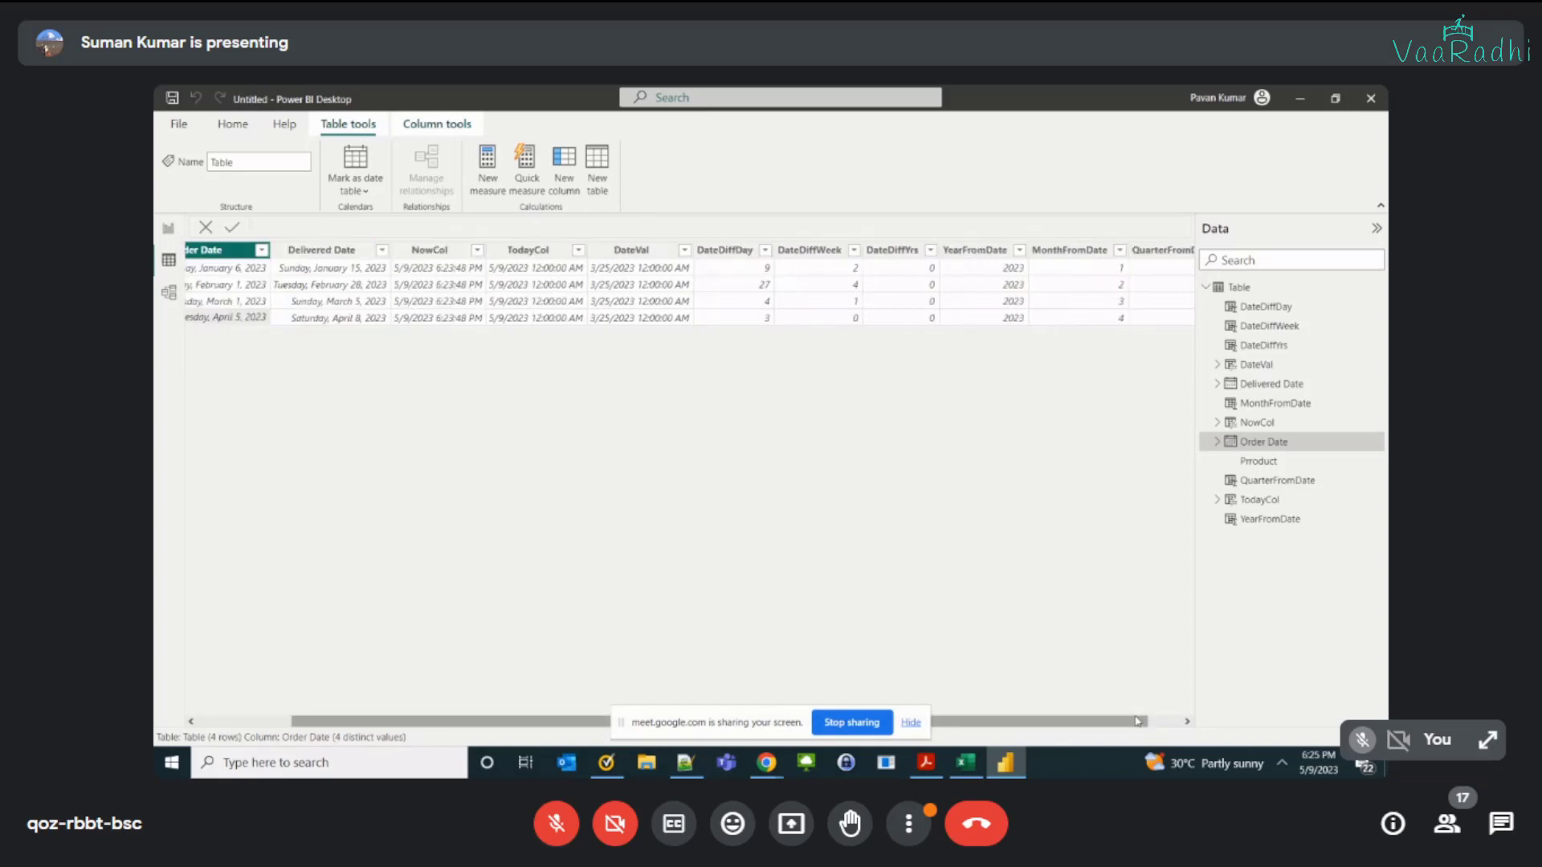
{"action": "left_click", "coordinate": [1133, 250]}
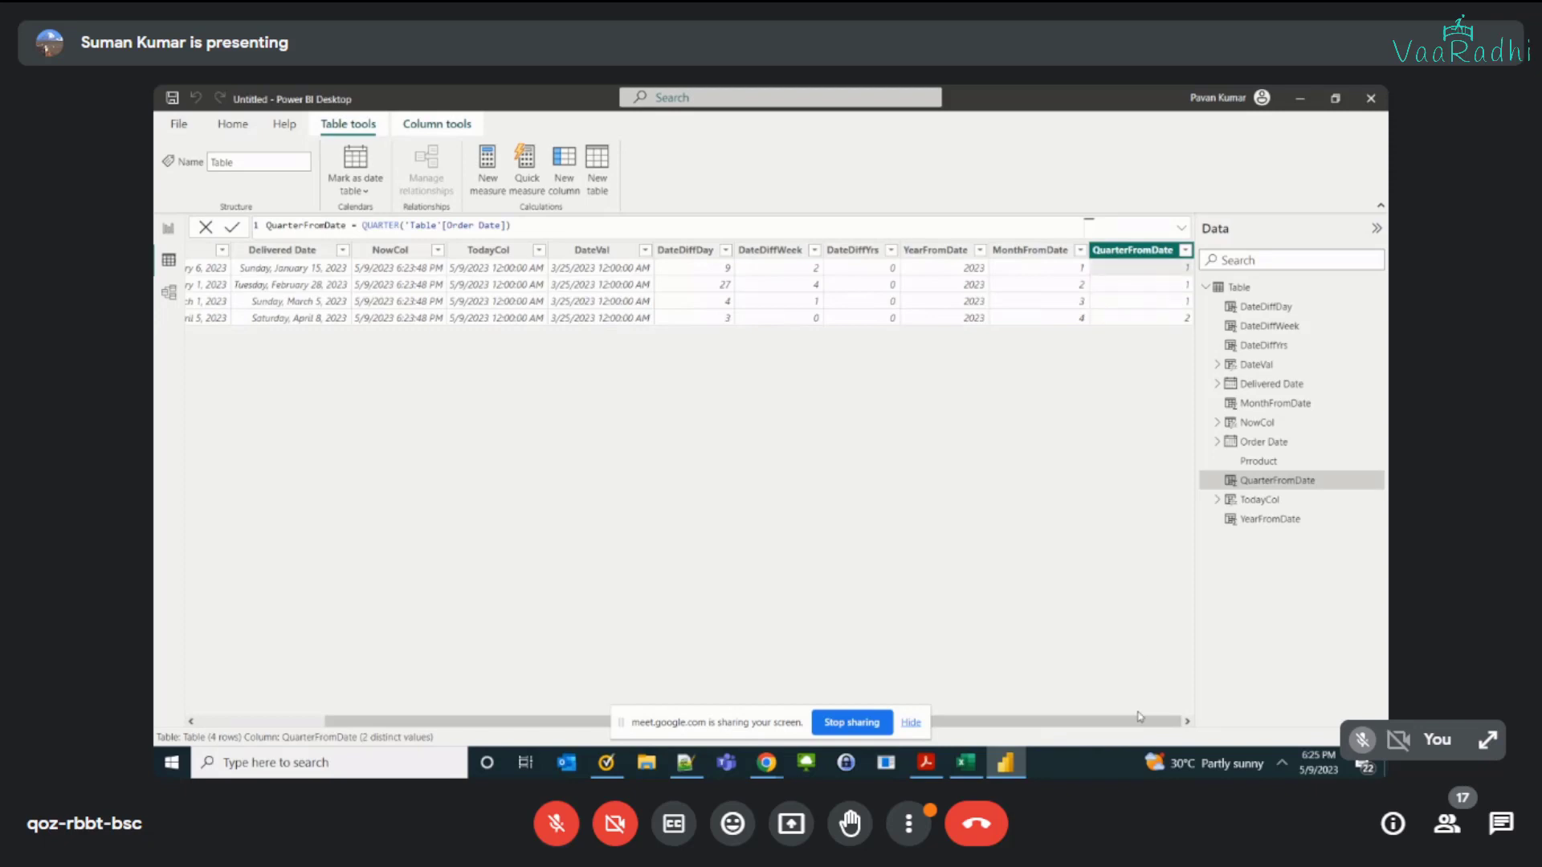
{"action": "left_click_drag", "start_coordinate": [1121, 721], "coordinate": [989, 724]}
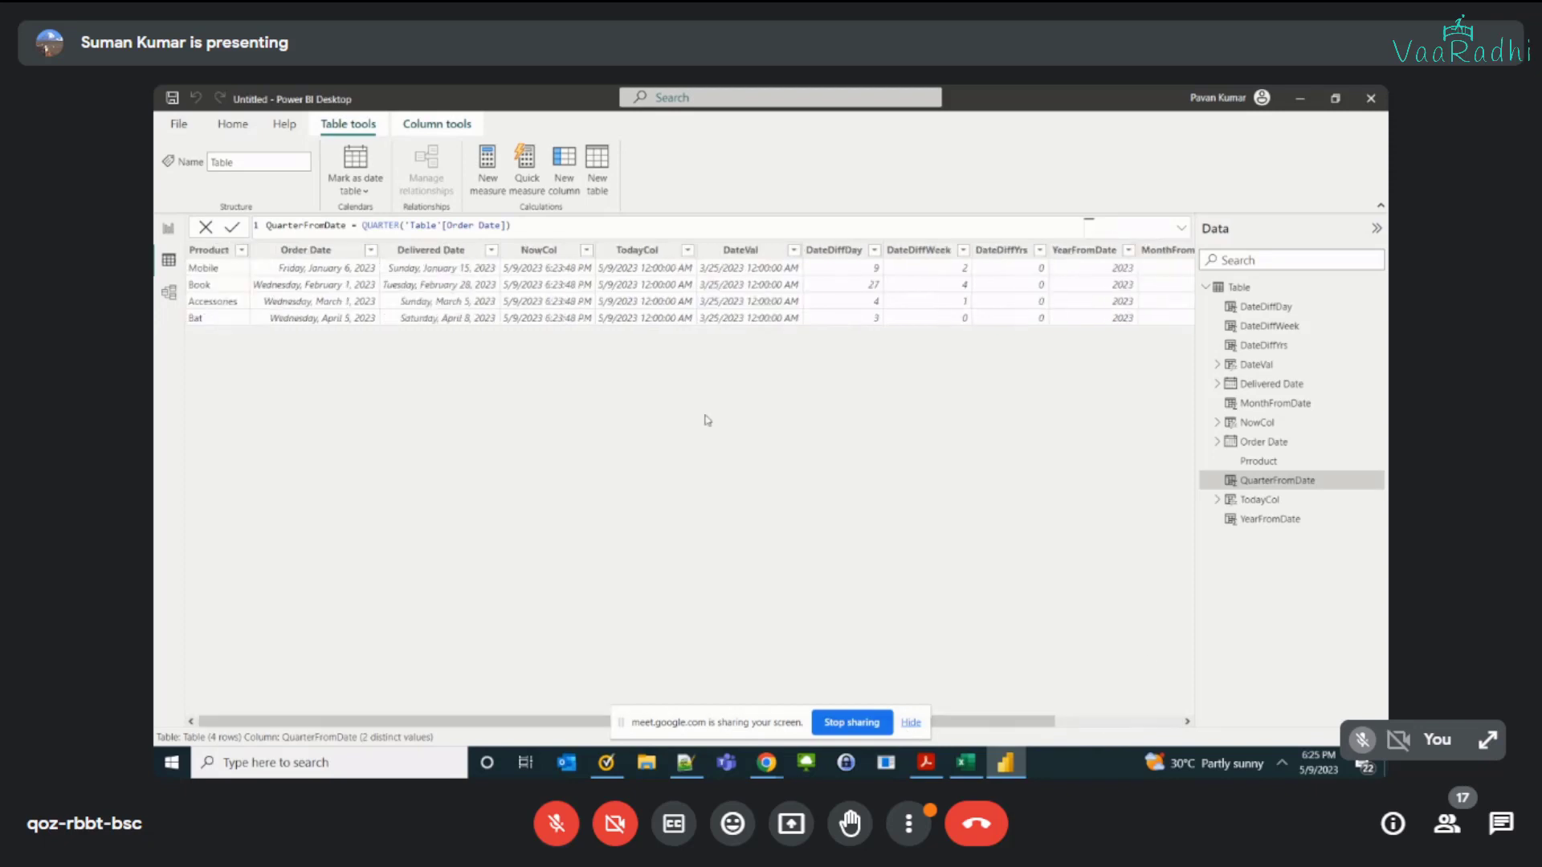
{"action": "left_click", "coordinate": [339, 277]}
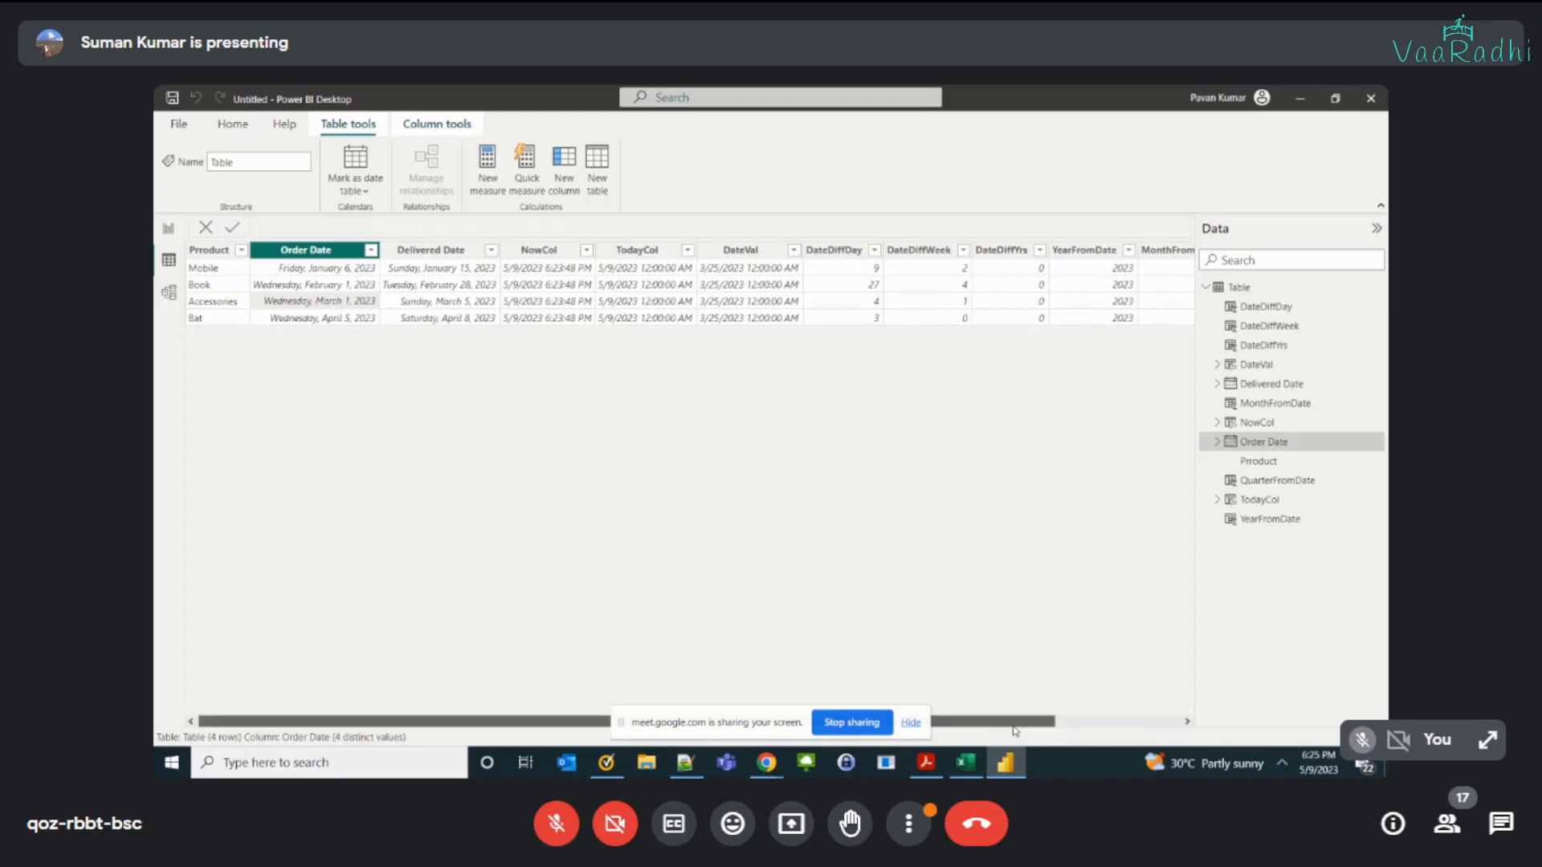
{"action": "left_click_drag", "start_coordinate": [1014, 726], "coordinate": [1286, 704]}
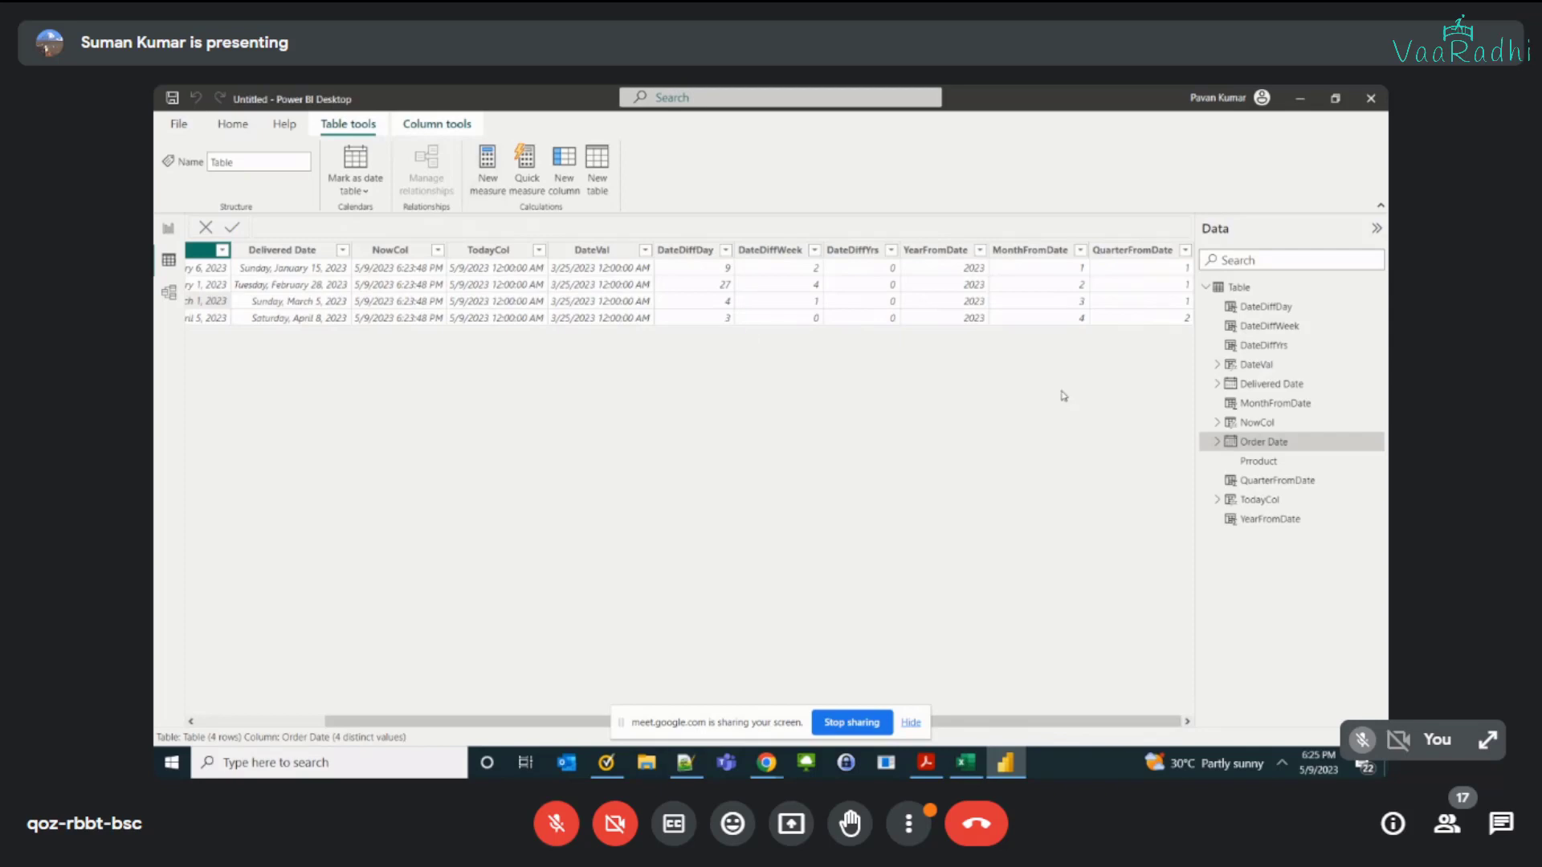
{"action": "left_click", "coordinate": [1154, 253]}
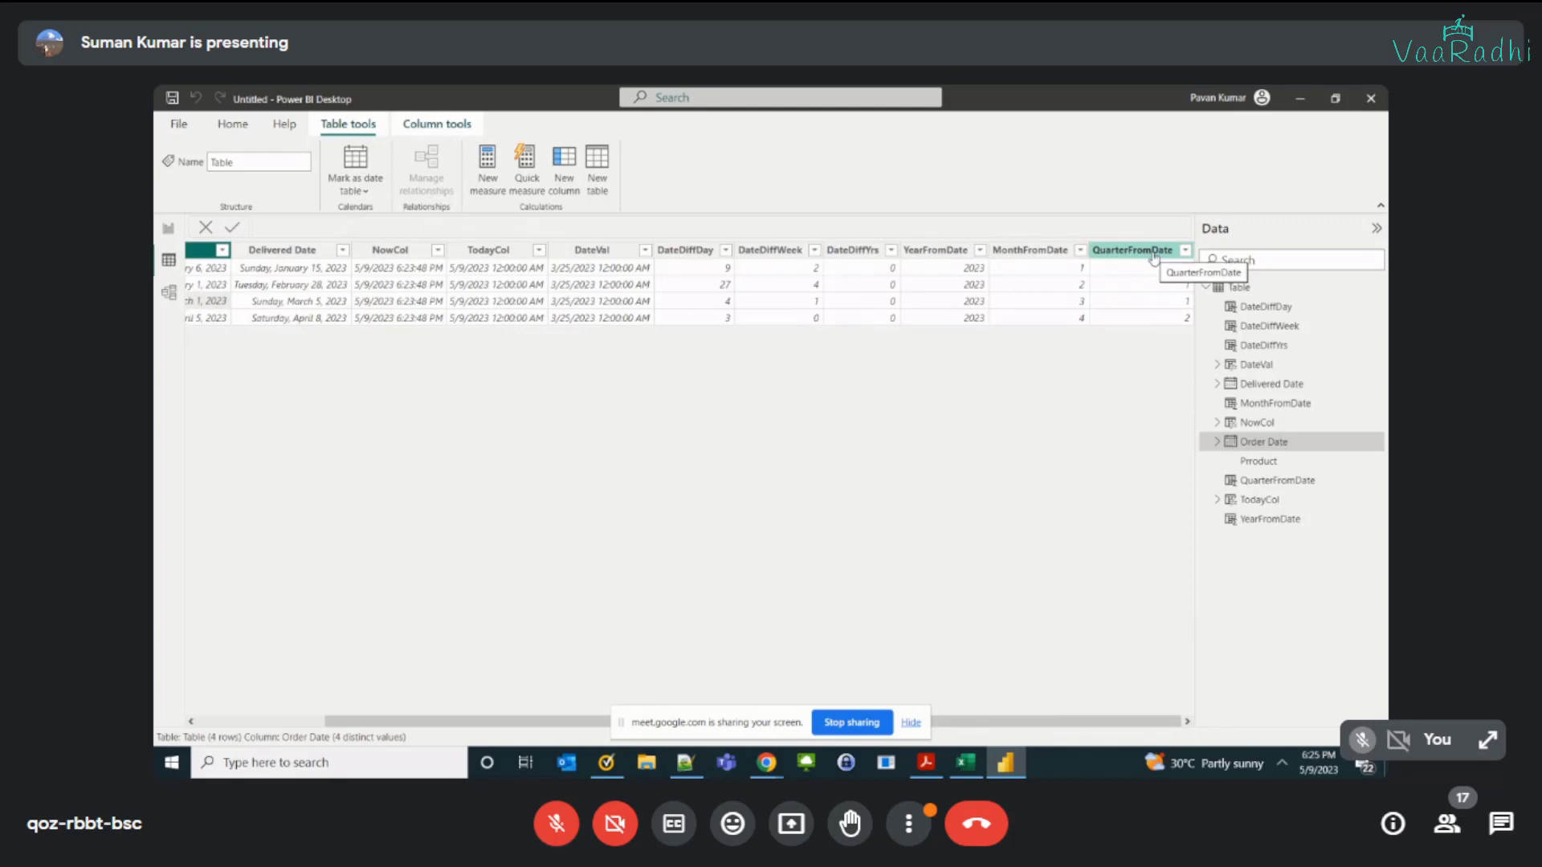
{"action": "left_click", "coordinate": [1154, 252]}
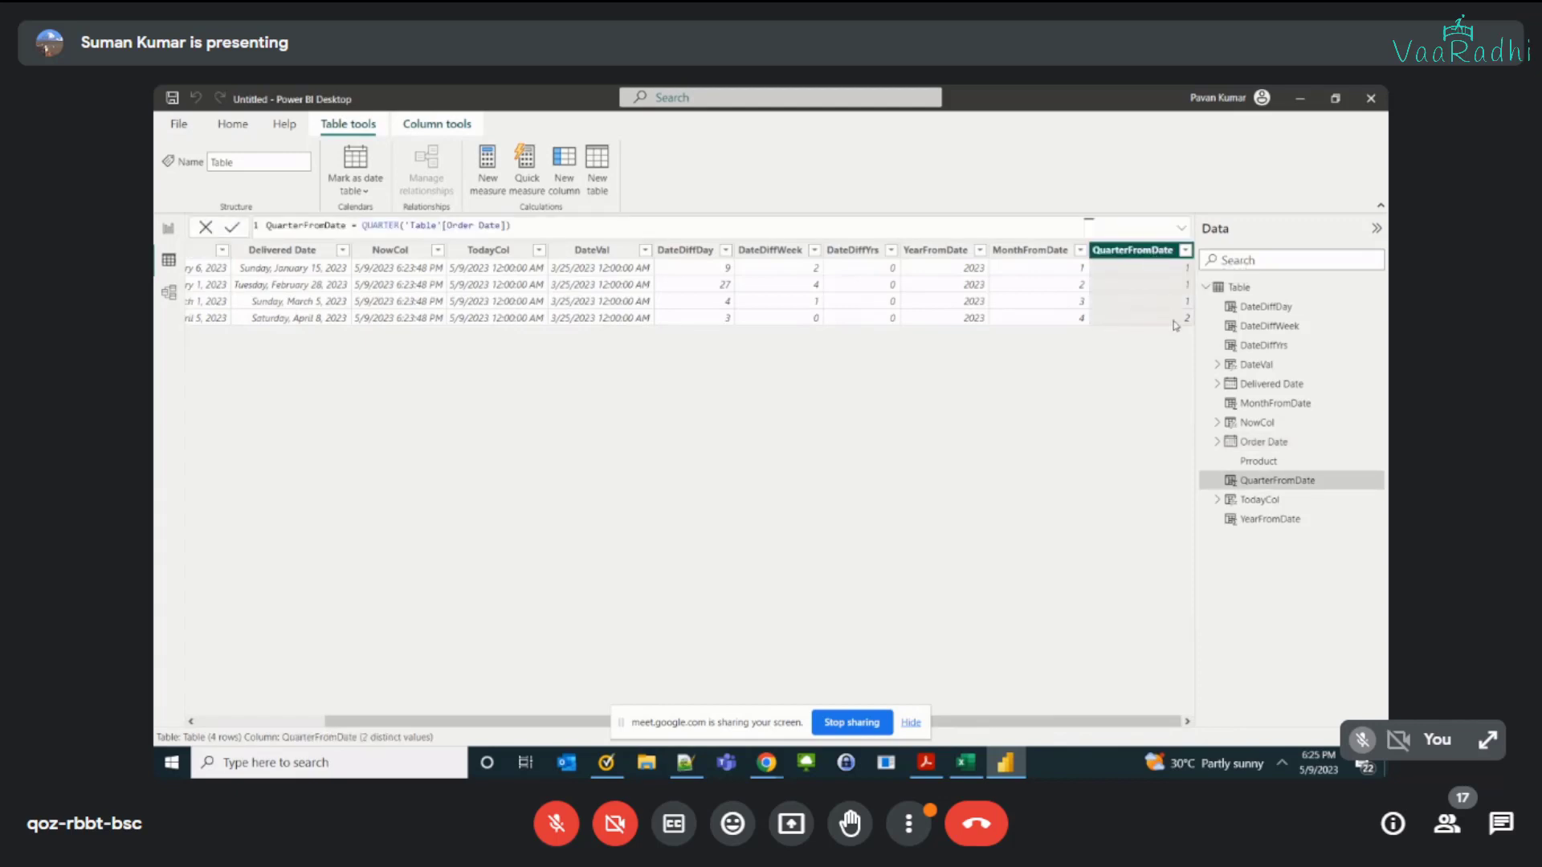
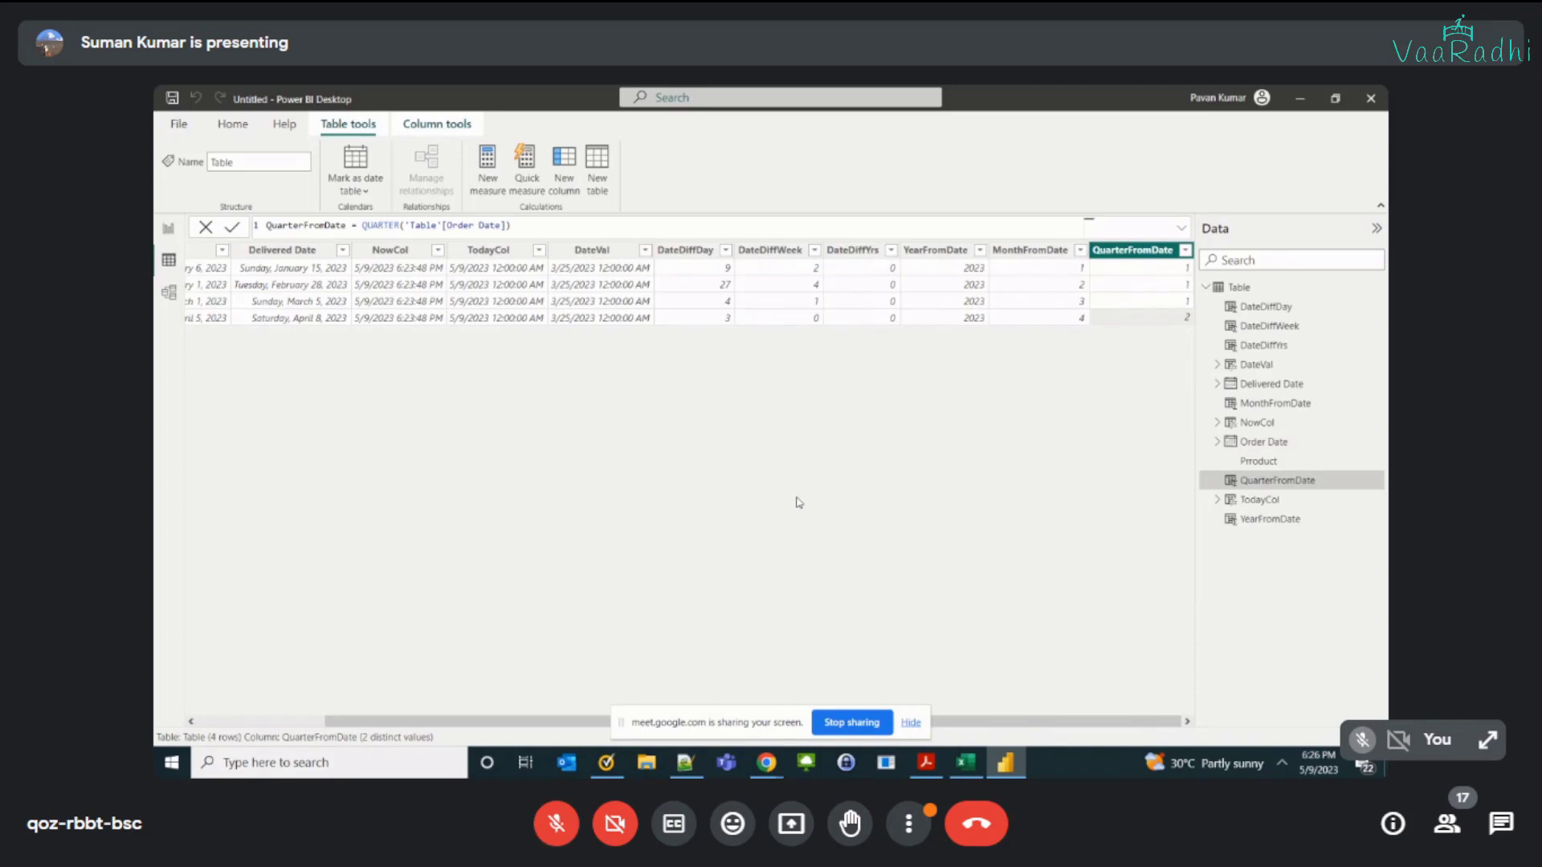
Step: Hide the screen-sharing notice, highlight QUARTER in the QuarterFromDate formula and collapse the Data pane to widen the table
{"action": "left_click", "coordinate": [910, 725]}
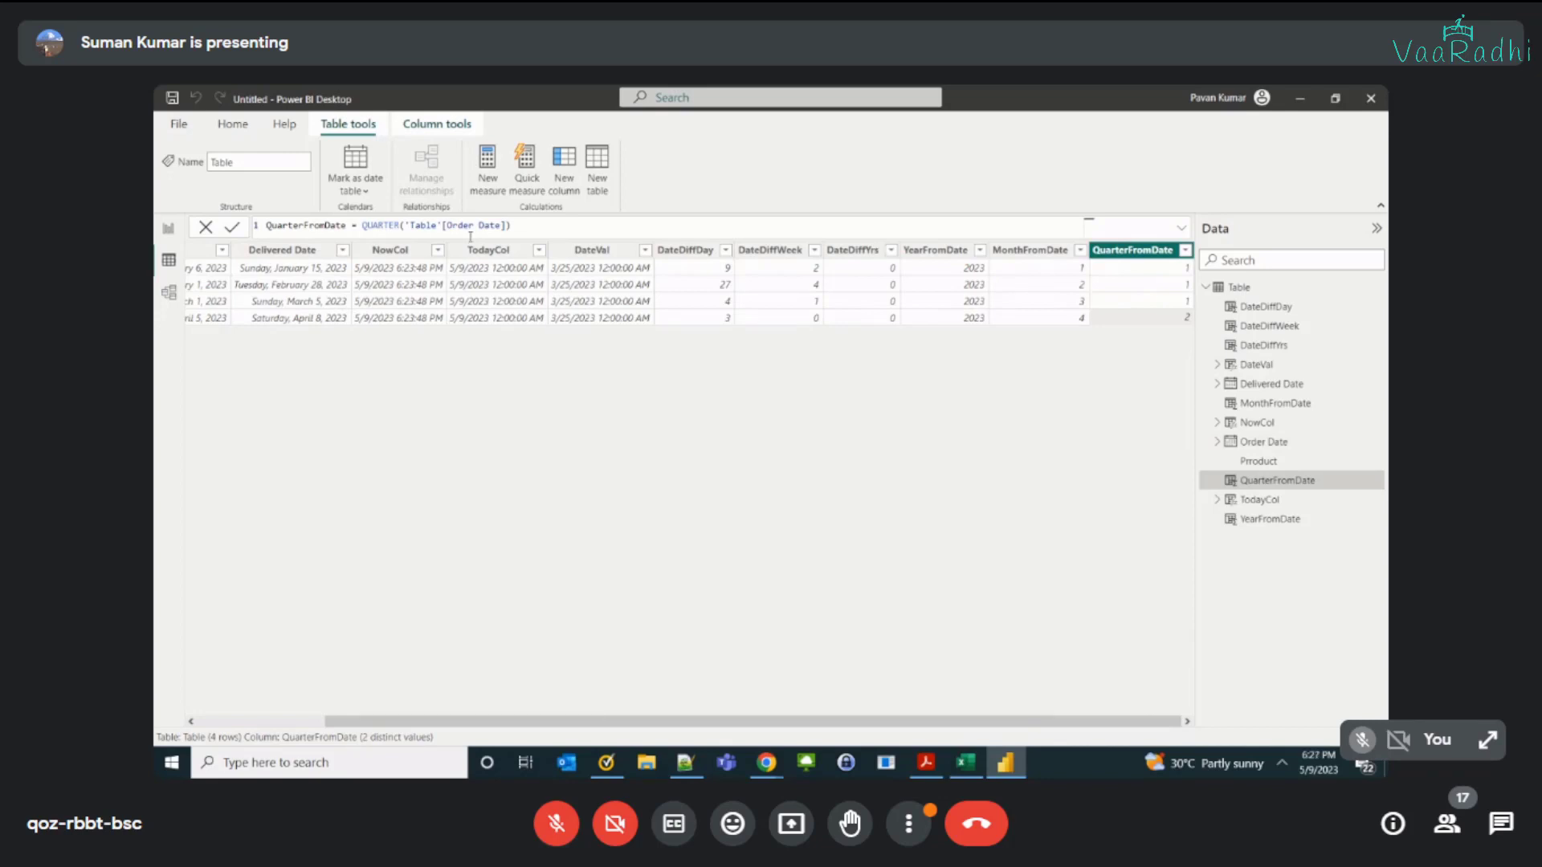
{"action": "double_click", "coordinate": [391, 226]}
{"action": "left_click", "coordinate": [1370, 234]}
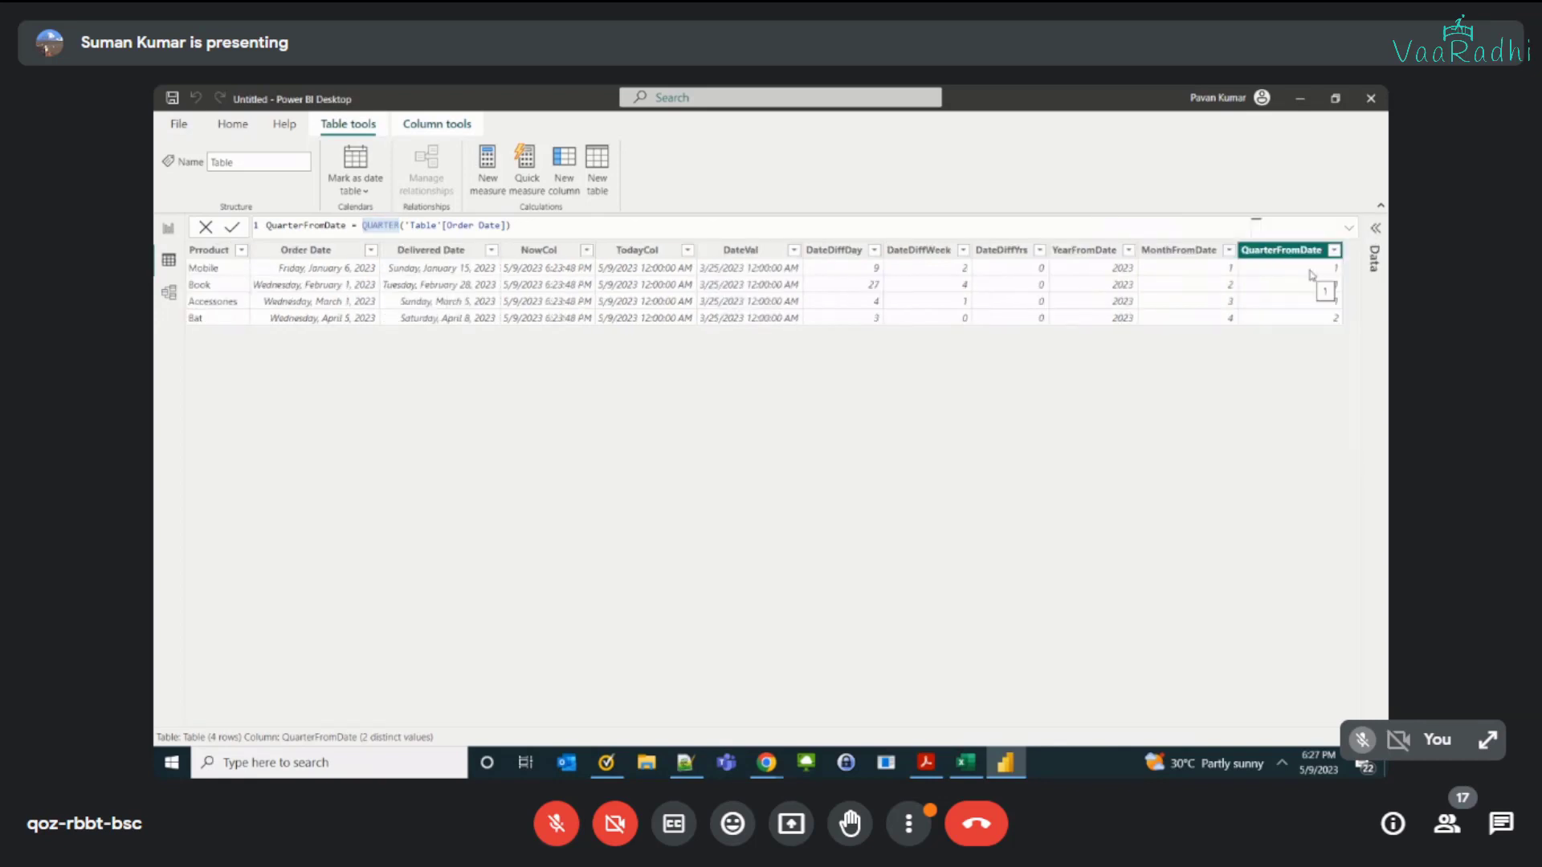
Step: Switch to the Dax Date Functions workbook in Excel and highlight the Year, Quarter, Month and Day entries
{"action": "key", "text": "alt+Tab"}
{"action": "key", "text": "alt+Tab"}
{"action": "key", "text": "alt+Tab"}
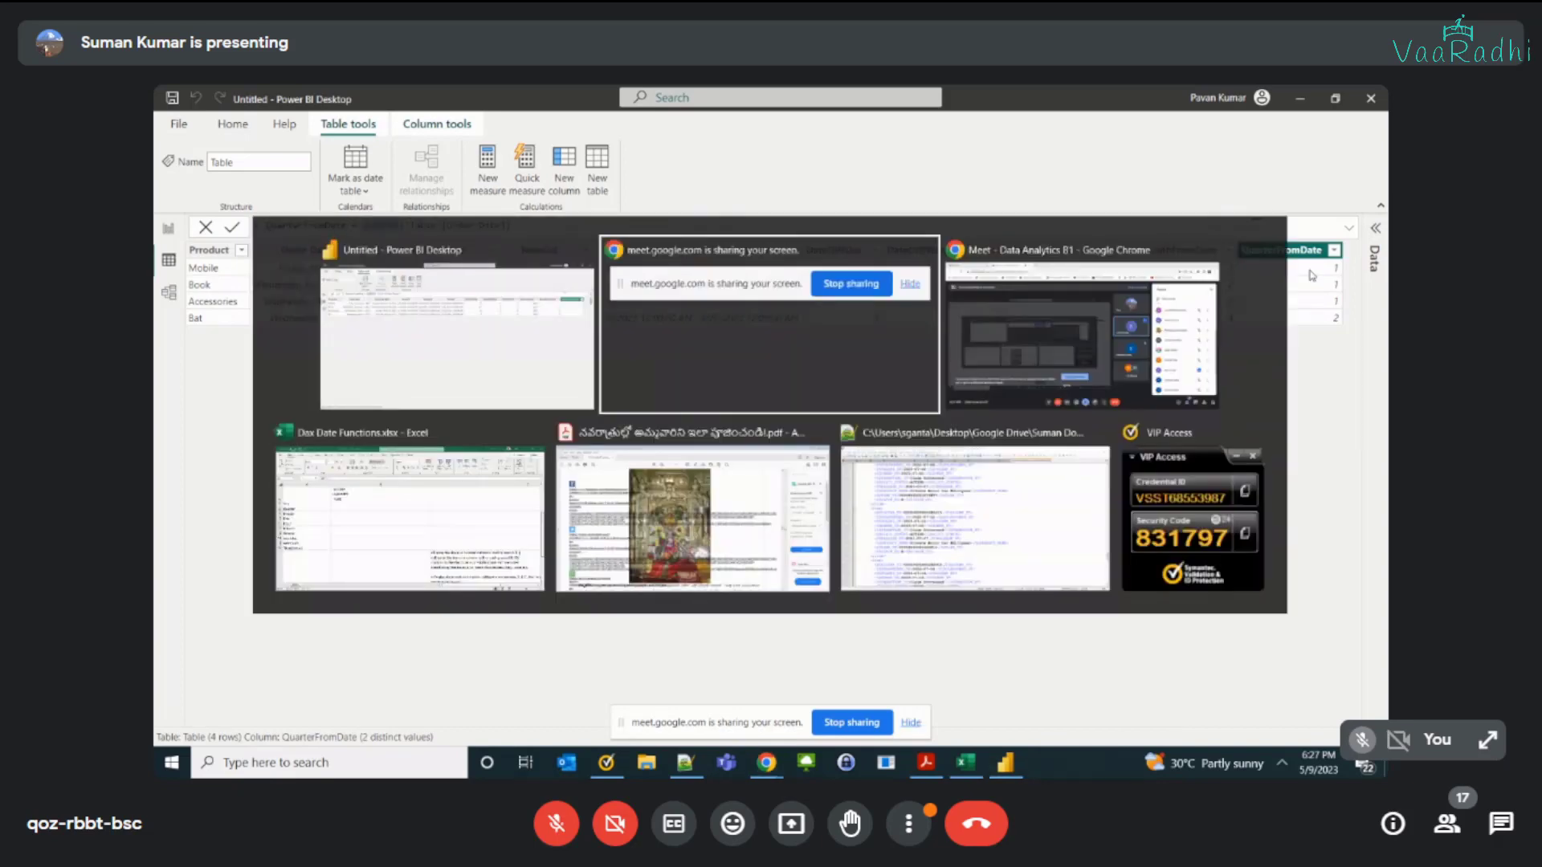
{"action": "left_click", "coordinate": [457, 502]}
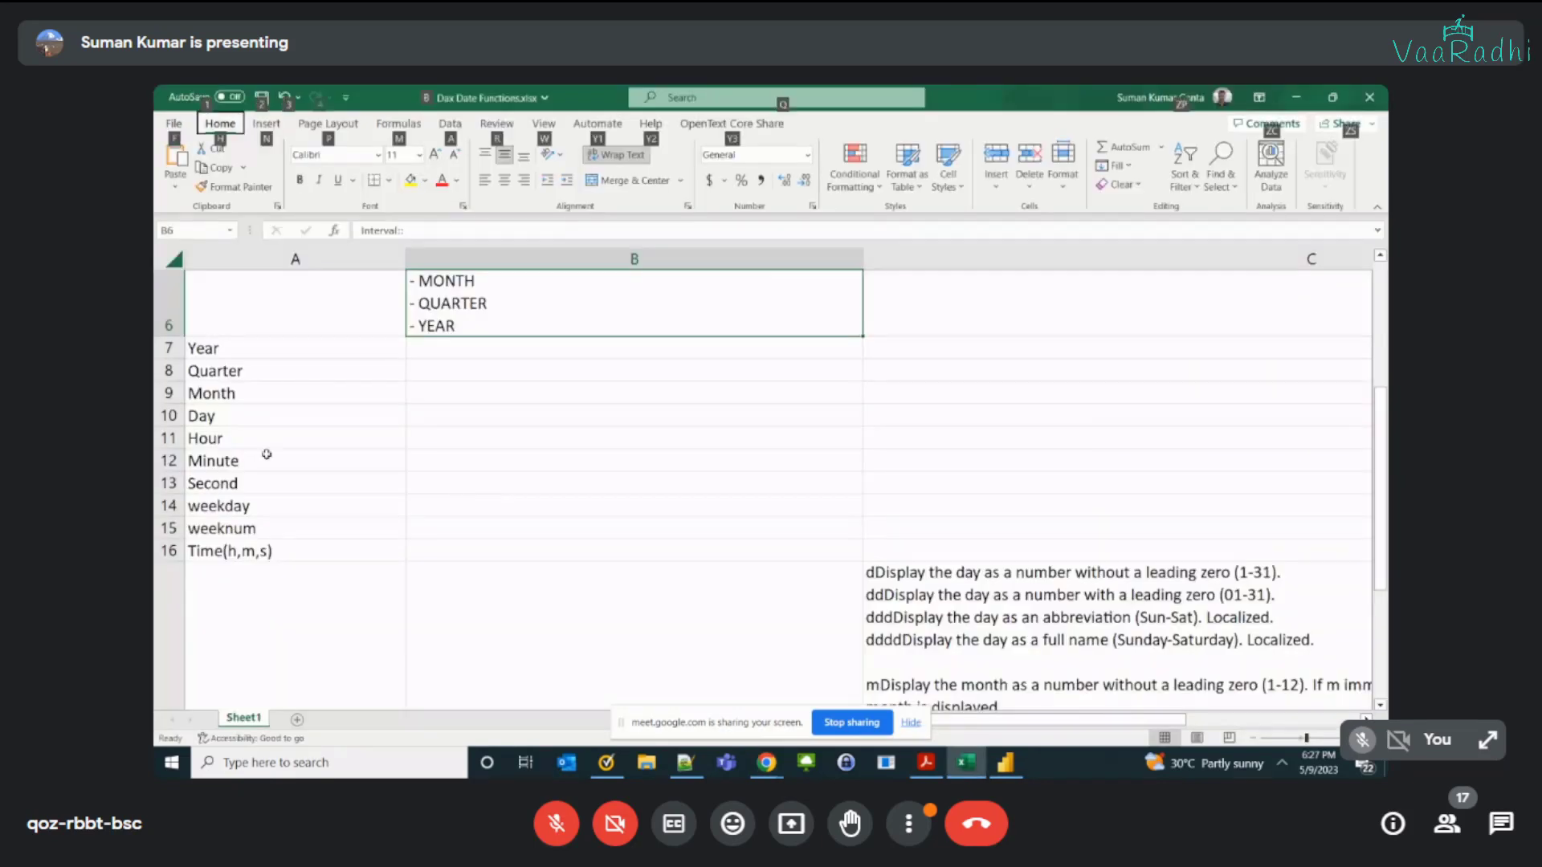
{"action": "left_click_drag", "start_coordinate": [255, 350], "coordinate": [255, 421]}
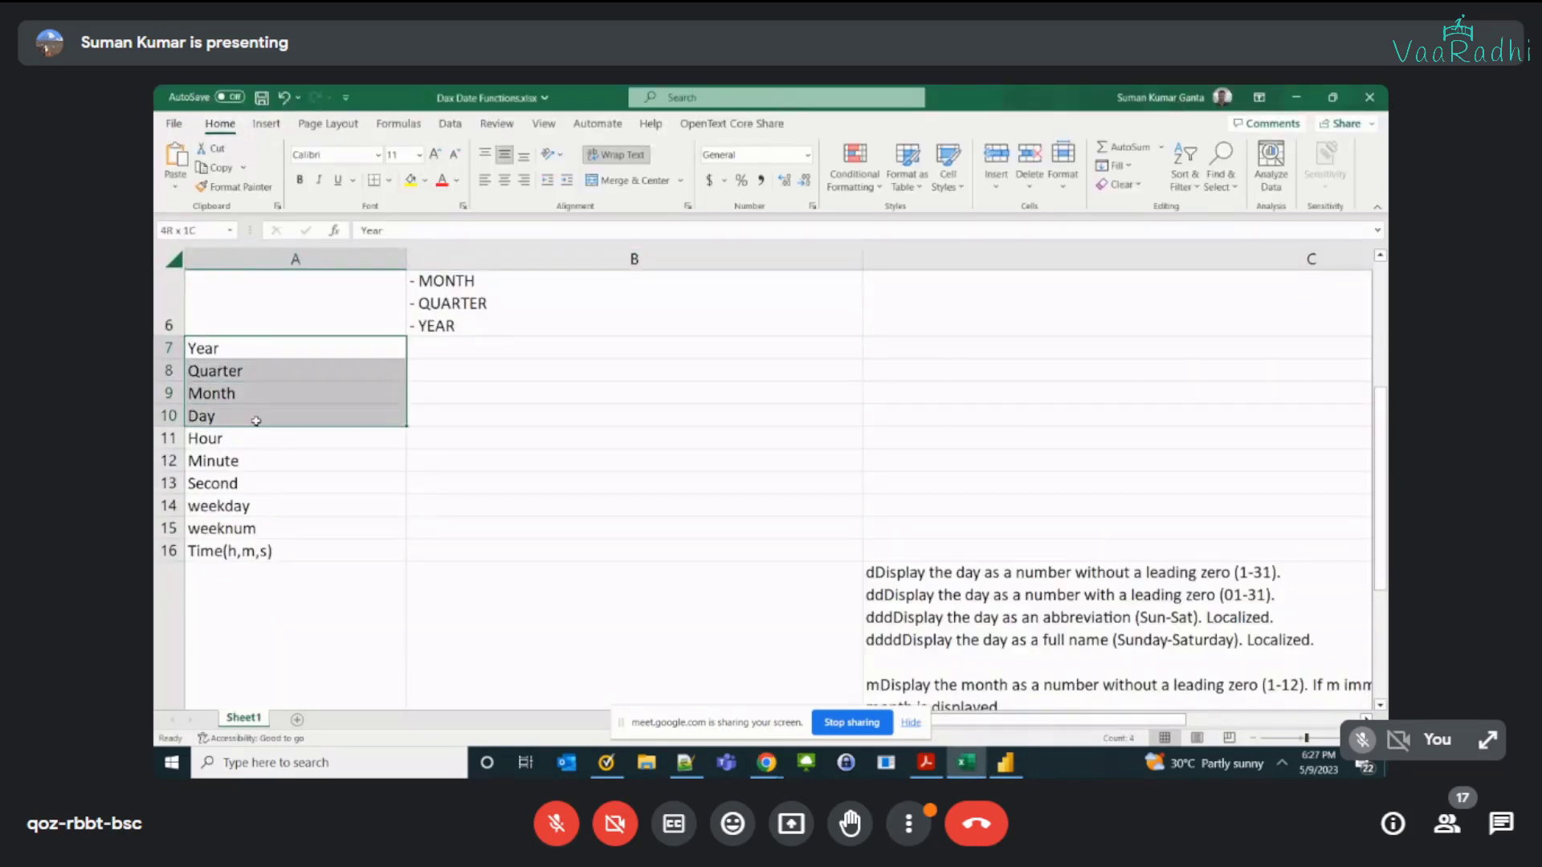
Step: Return to Power BI and add a calculated column defined as DayFromDate = day('Table'[Order Date])
{"action": "key", "text": "alt+Tab"}
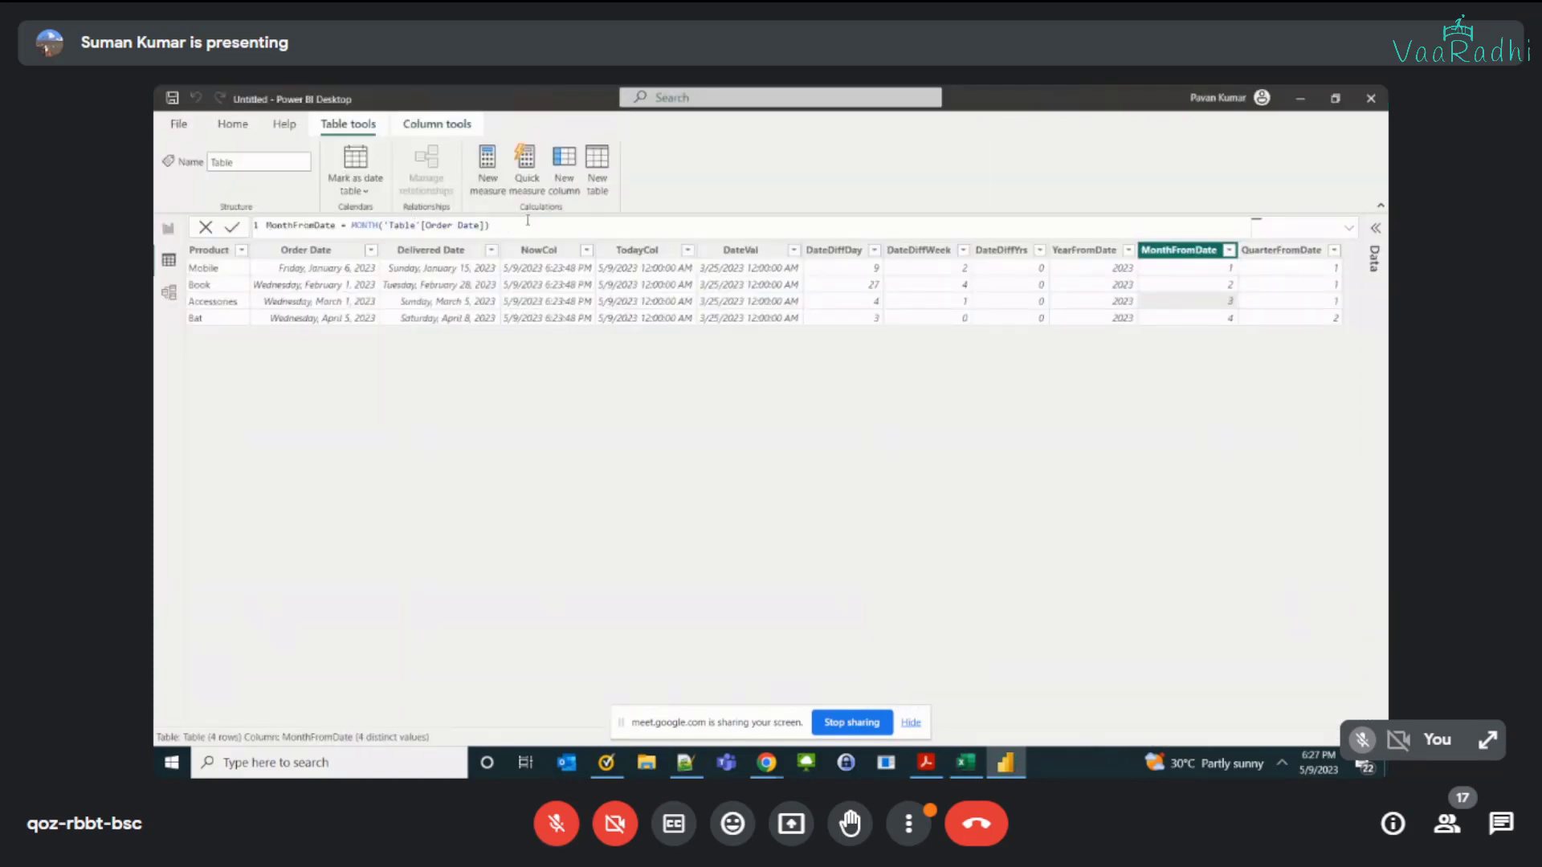
{"action": "left_click", "coordinate": [556, 186]}
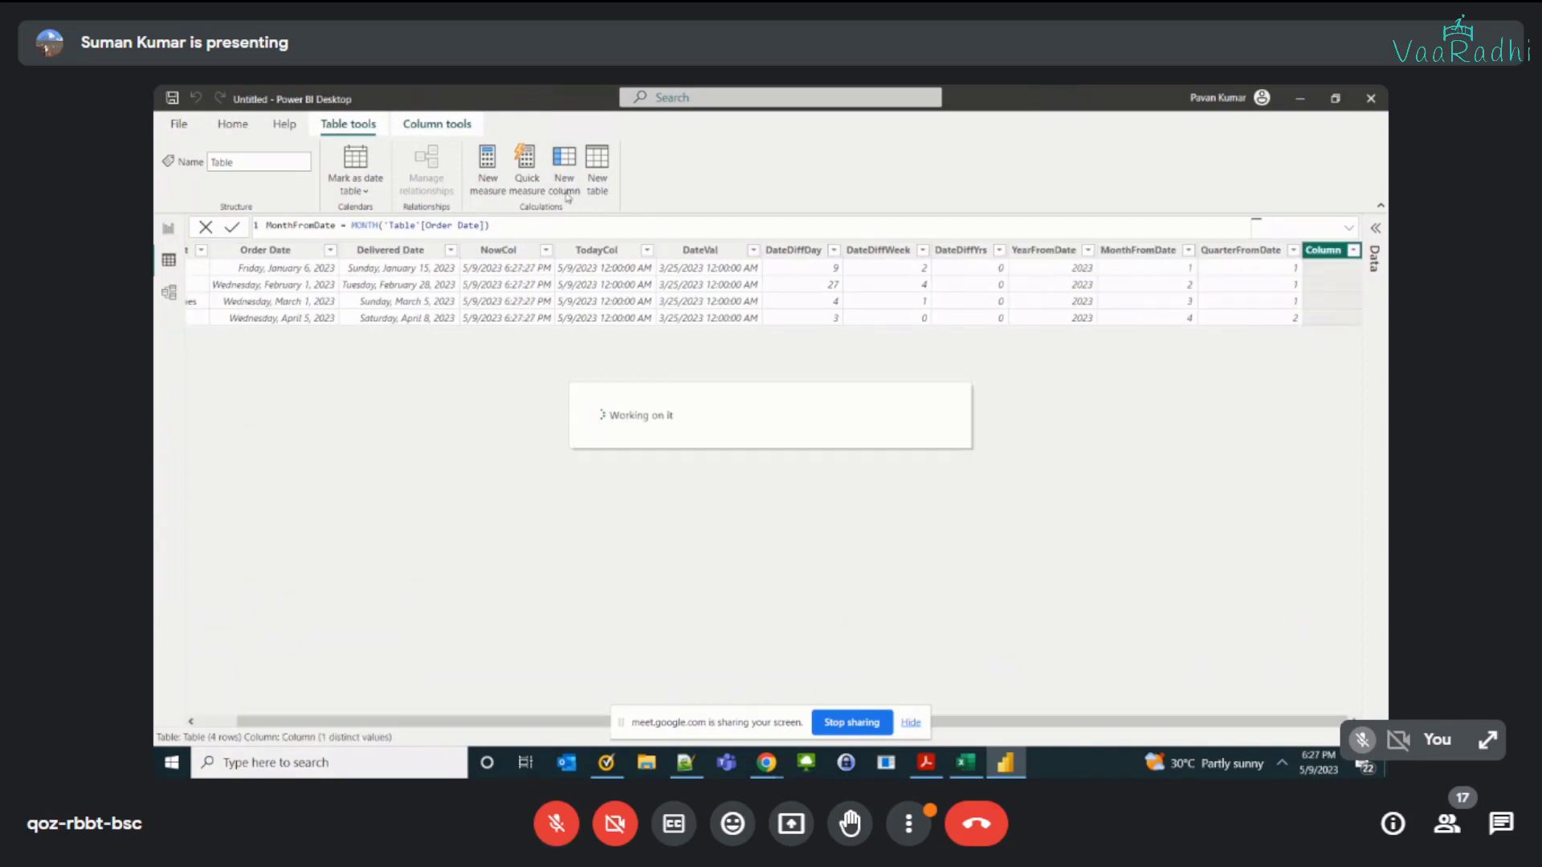
{"action": "type", "text": "Day"}
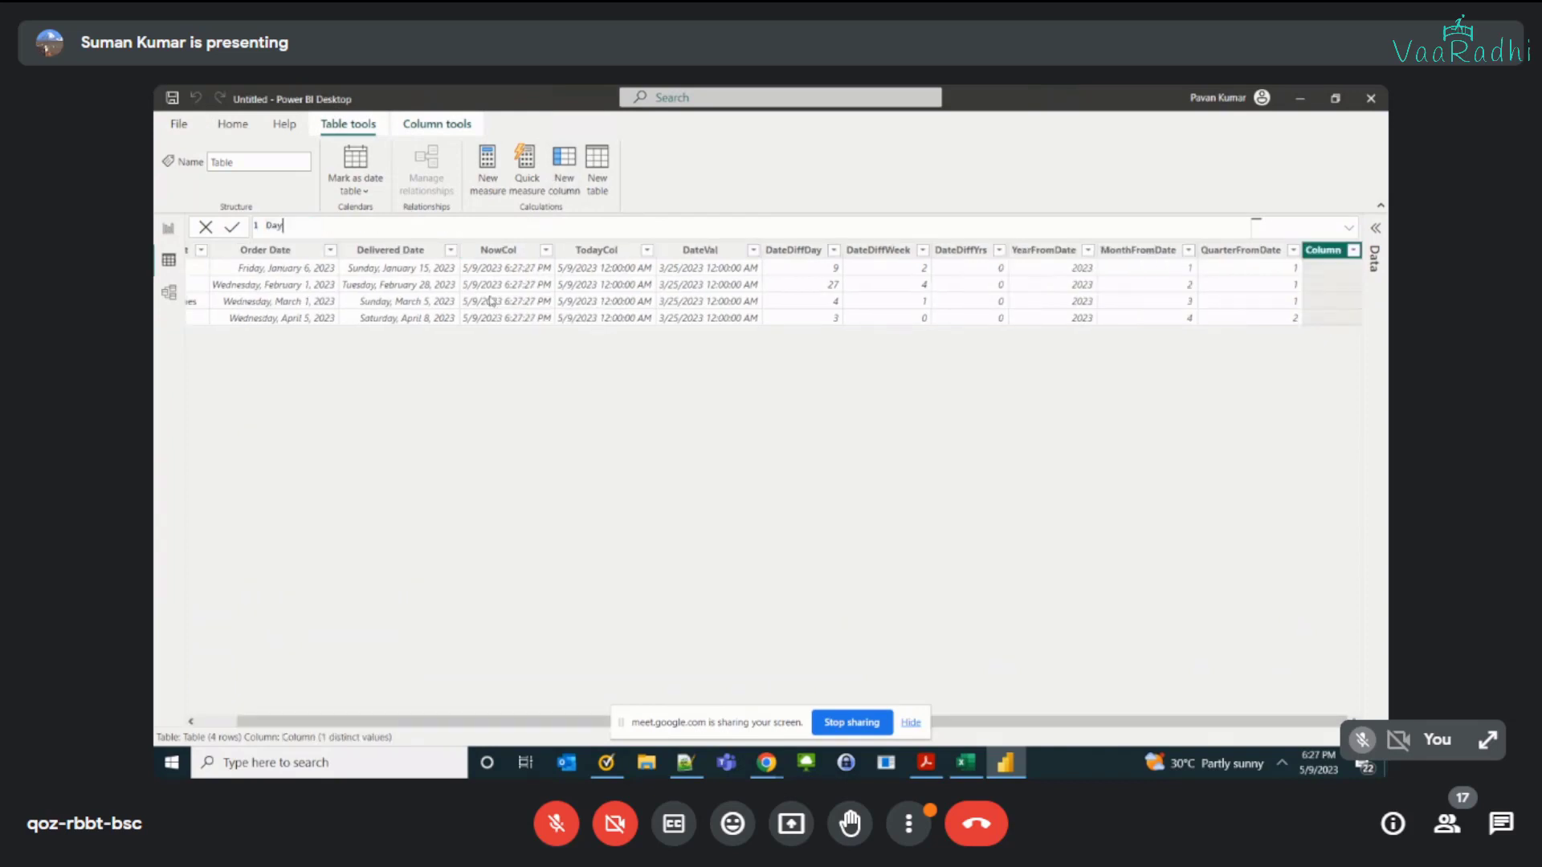
{"action": "type", "text": "FromDate = da"}
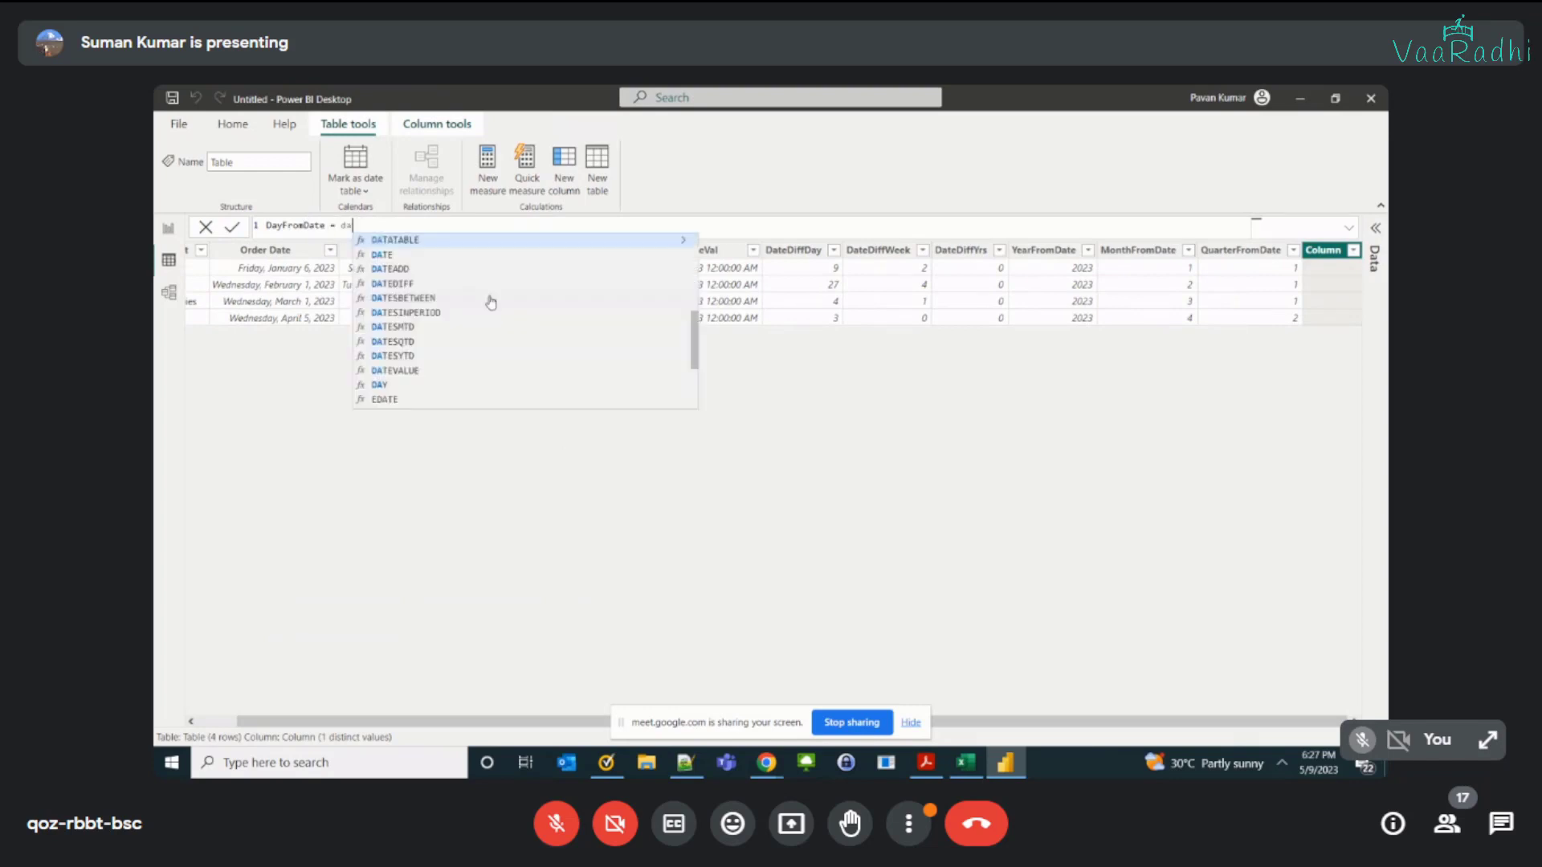
{"action": "type", "text": "y('Table'[Order Date]"}
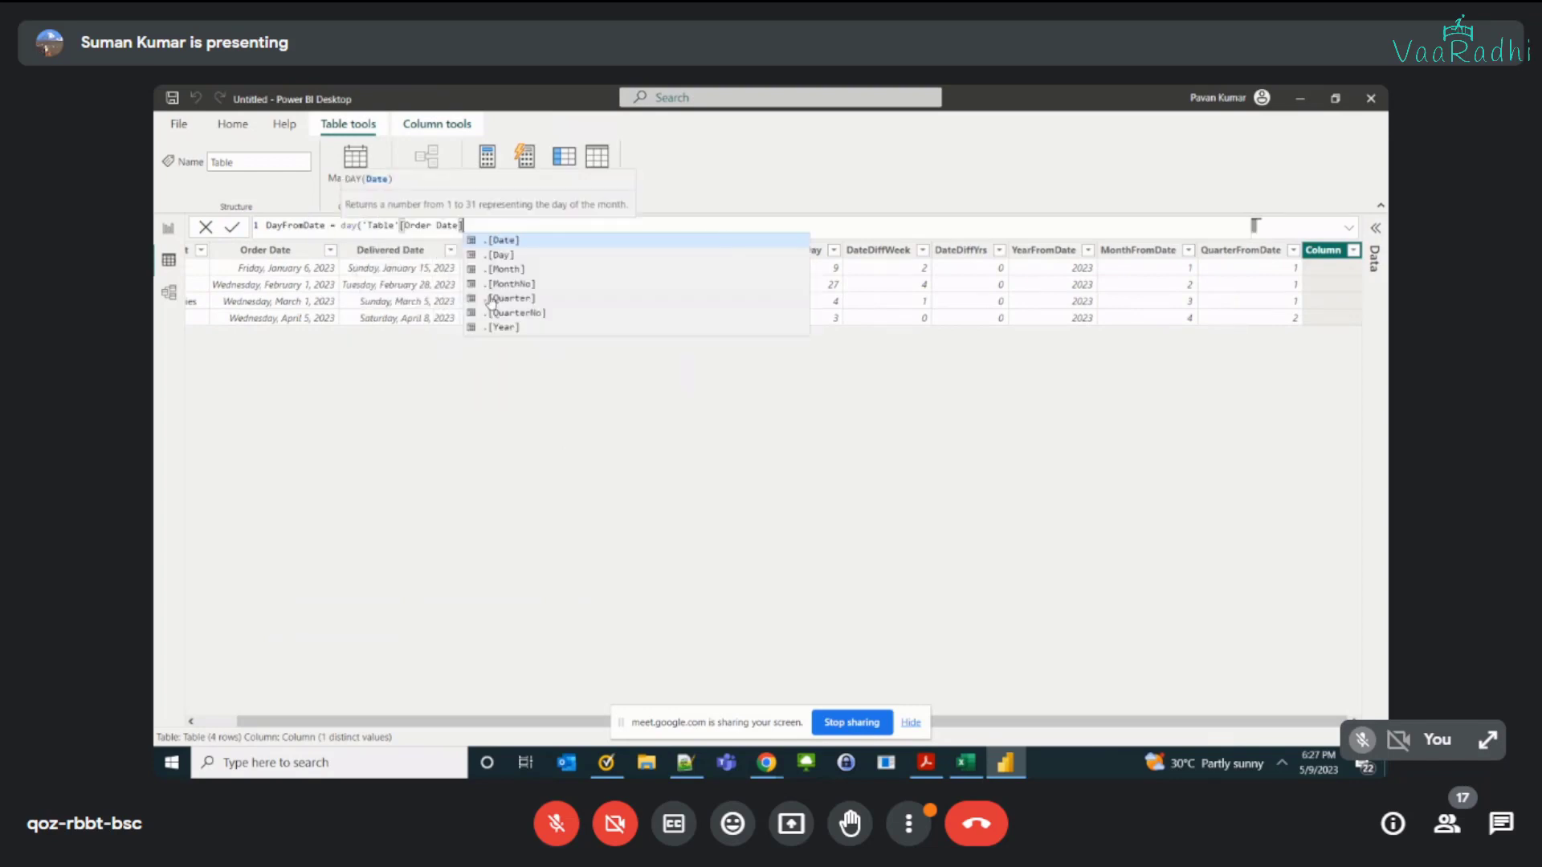
{"action": "type", "text": ")"}
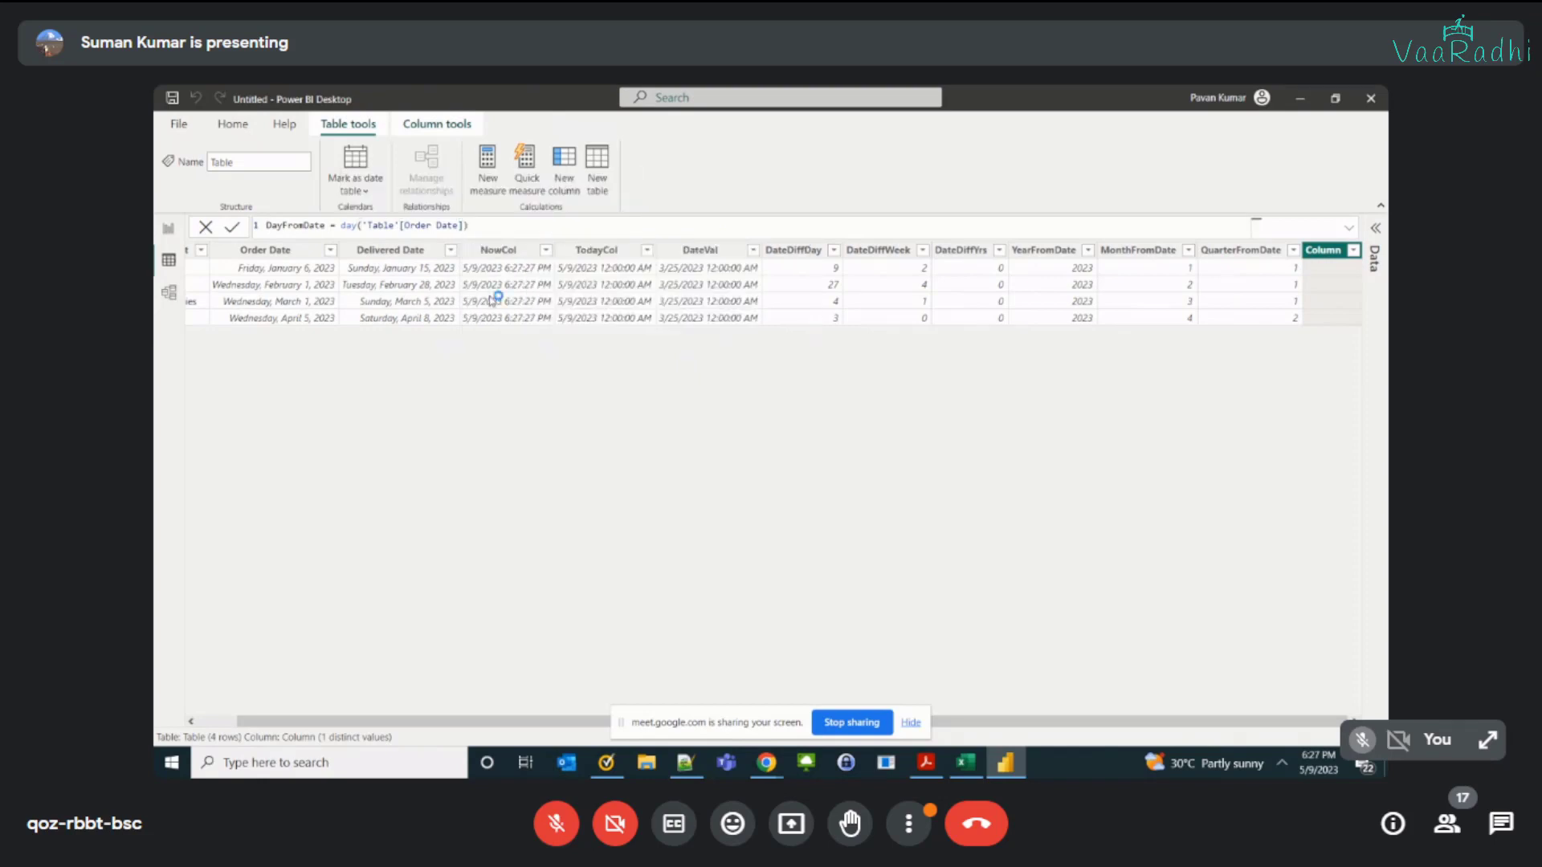
{"action": "key", "text": "Return"}
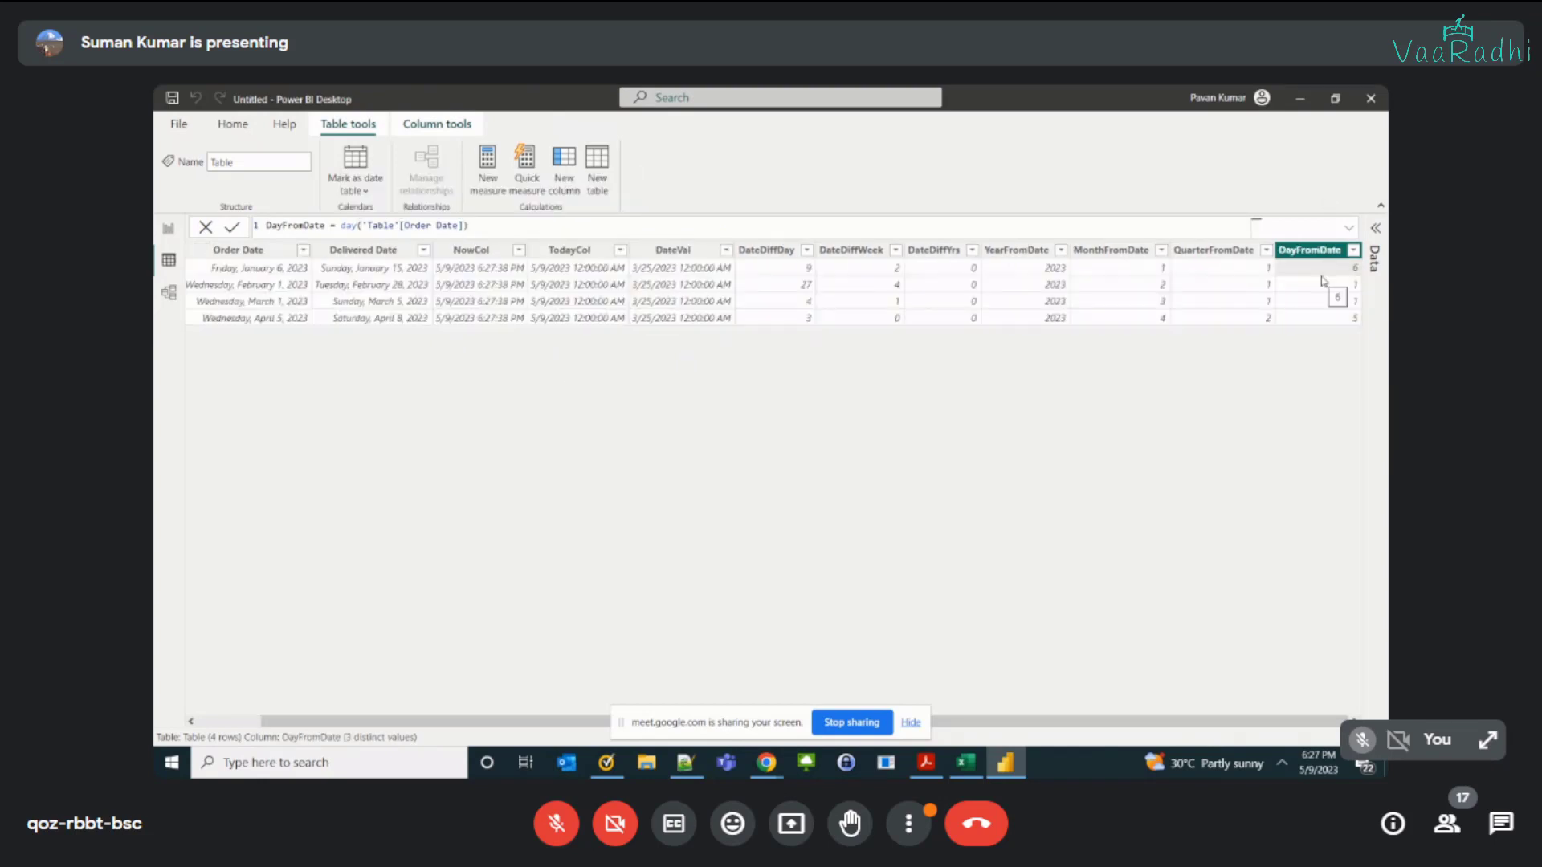
Step: Compare the Order Date values with the DayFromDate column across the table rows
{"action": "left_click", "coordinate": [272, 276]}
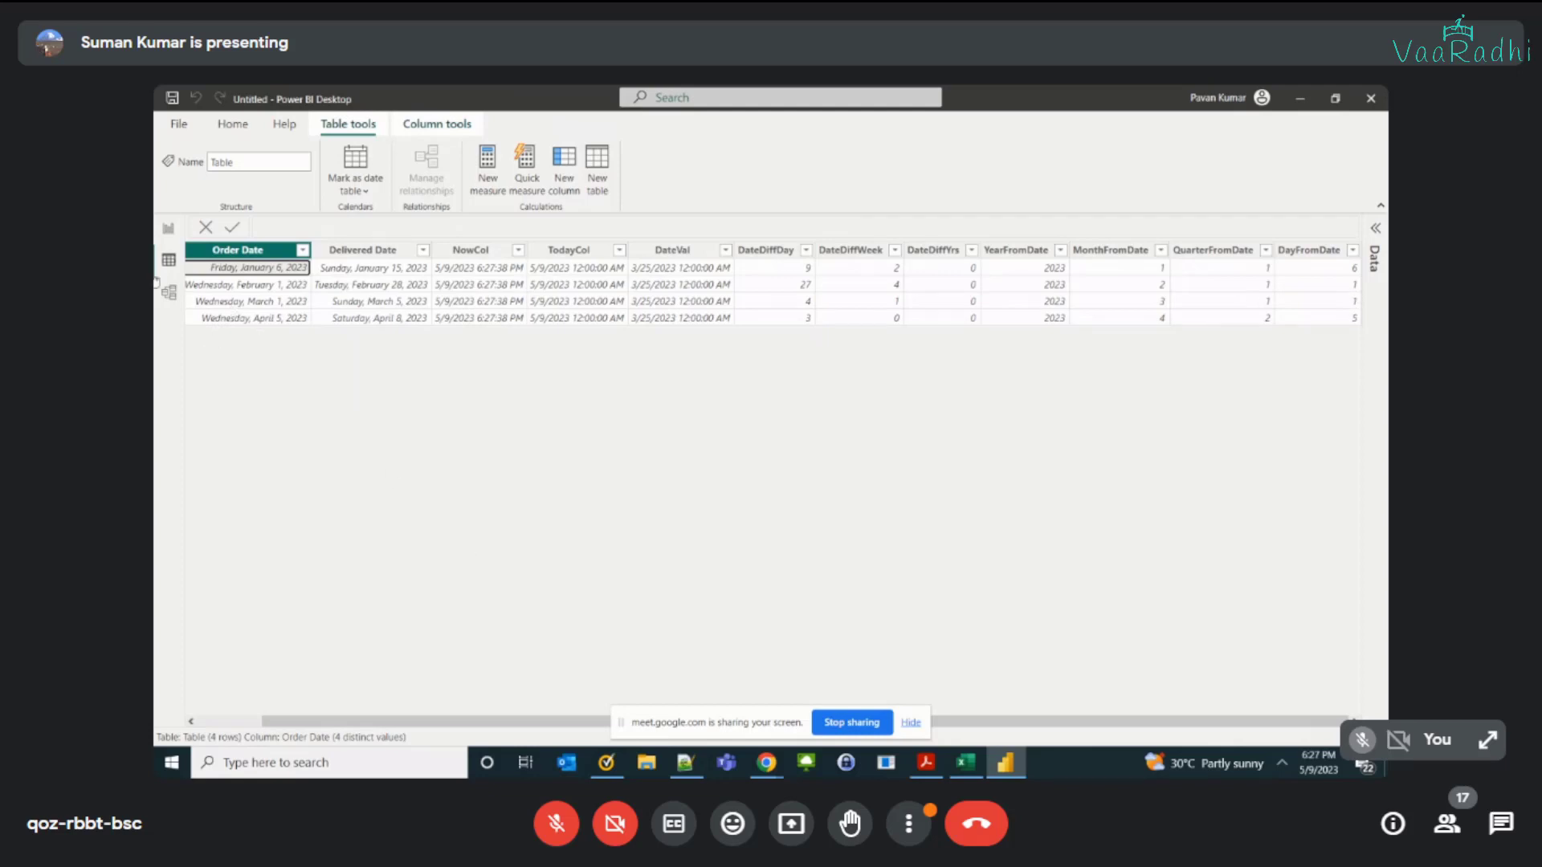
{"action": "left_click", "coordinate": [1288, 274]}
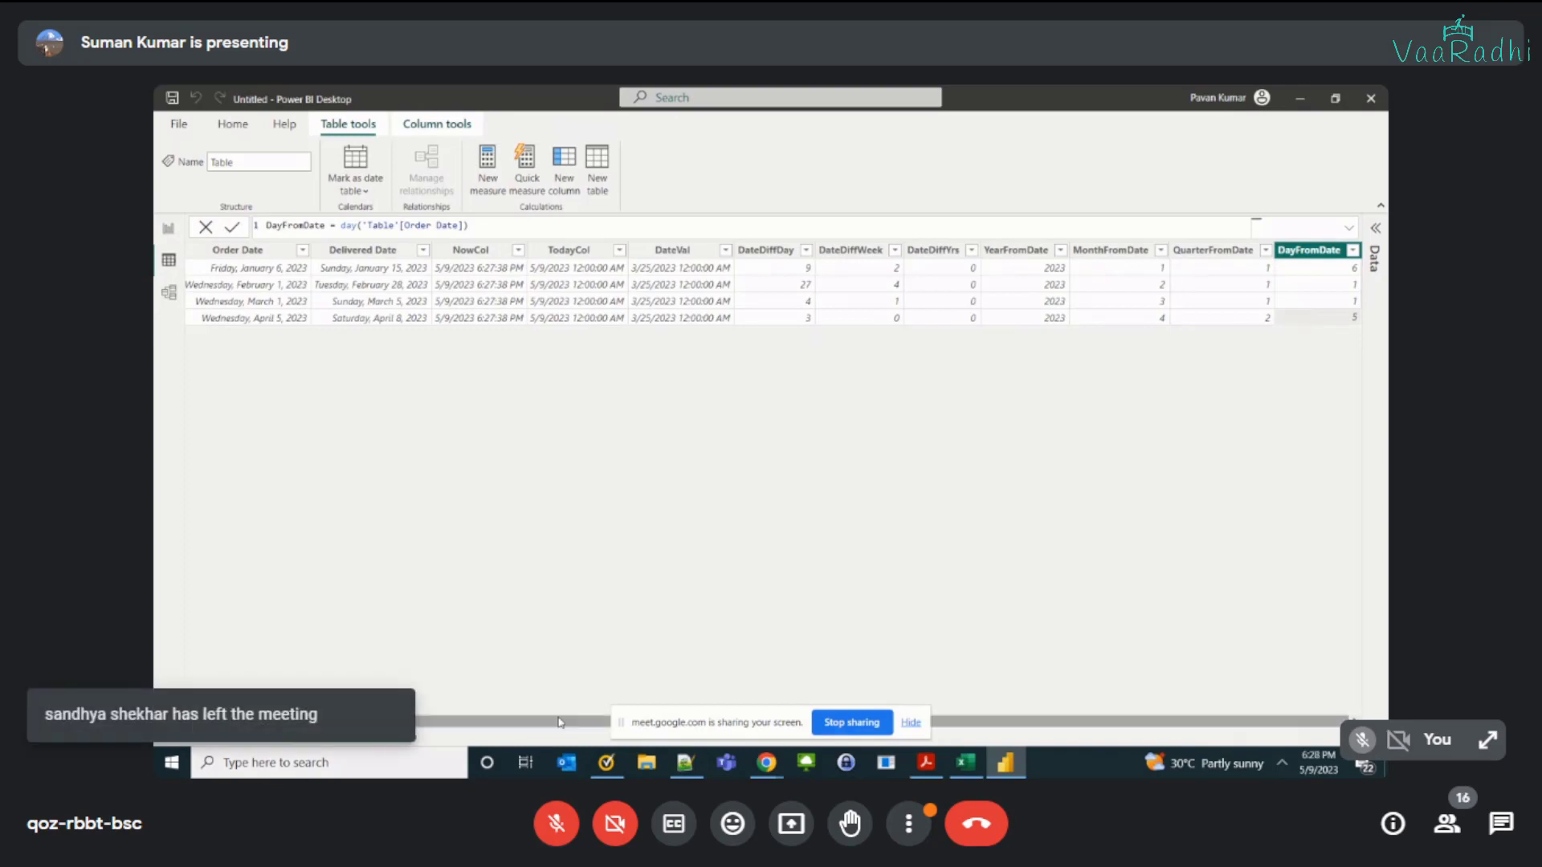
{"action": "left_click_drag", "start_coordinate": [560, 722], "coordinate": [536, 718]}
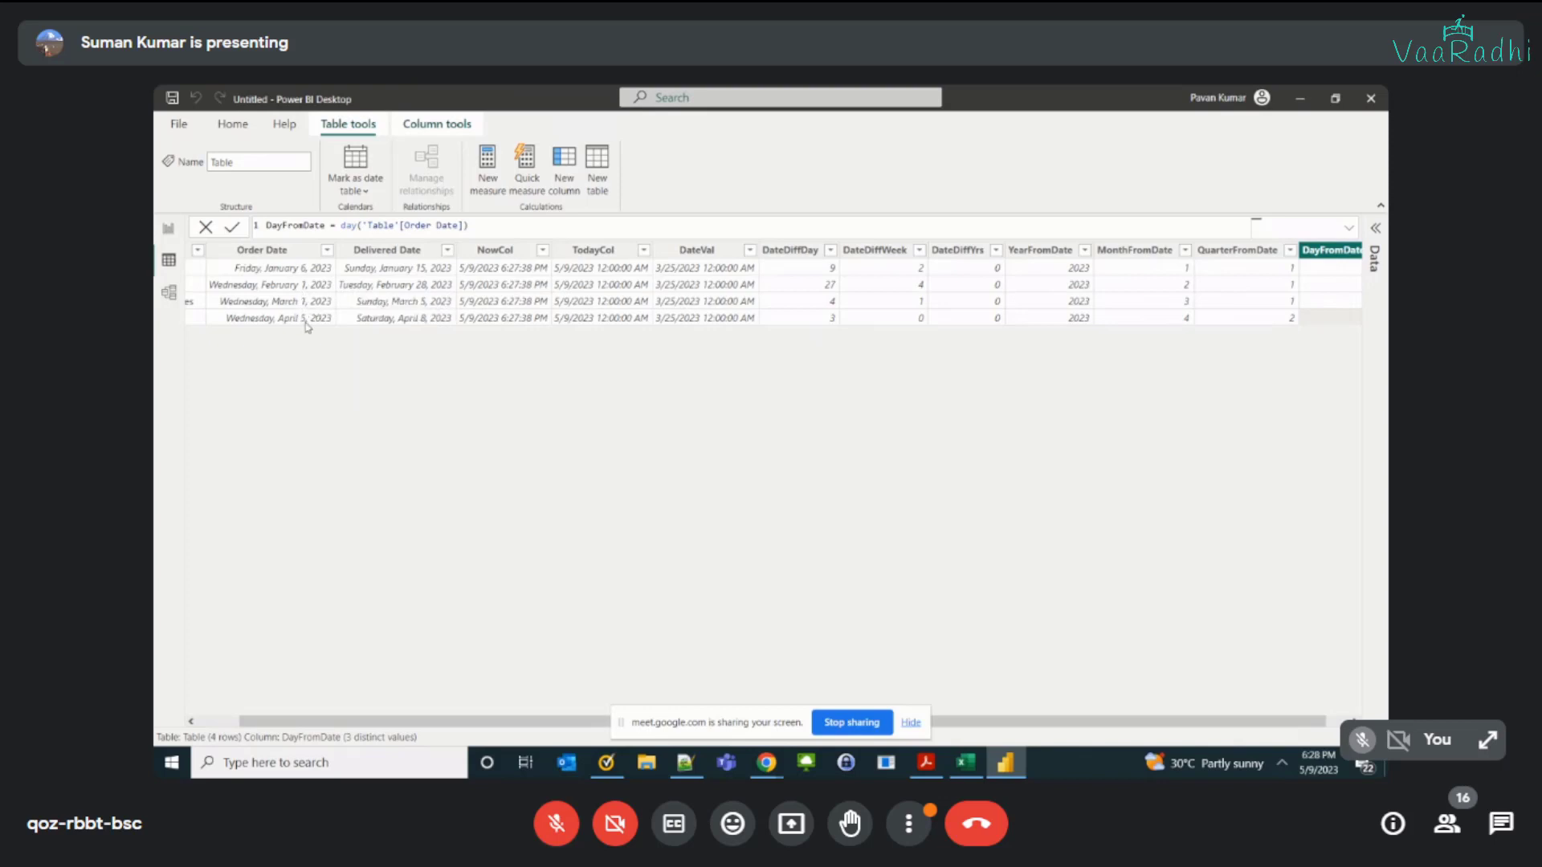
{"action": "left_click_drag", "start_coordinate": [521, 722], "coordinate": [997, 681]}
{"action": "scroll", "coordinate": [1338, 722], "scroll_direction": "left", "scroll_amount": 1}
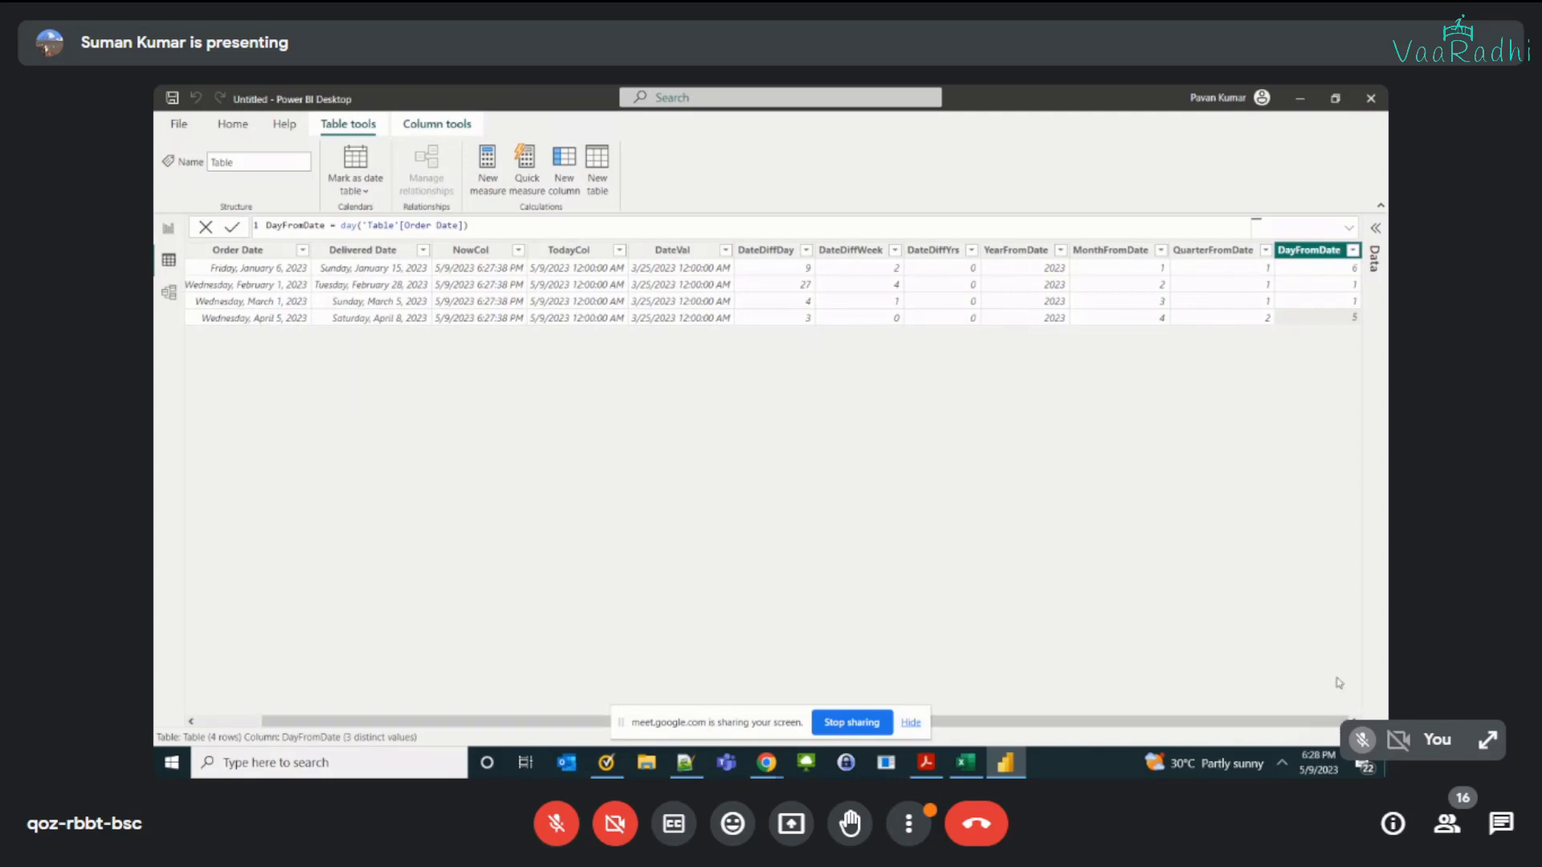
Step: Review the Hour, Minute, Second and weekday entries in the Excel function list, checking them against the Power BI table
{"action": "key", "text": "alt+Tab"}
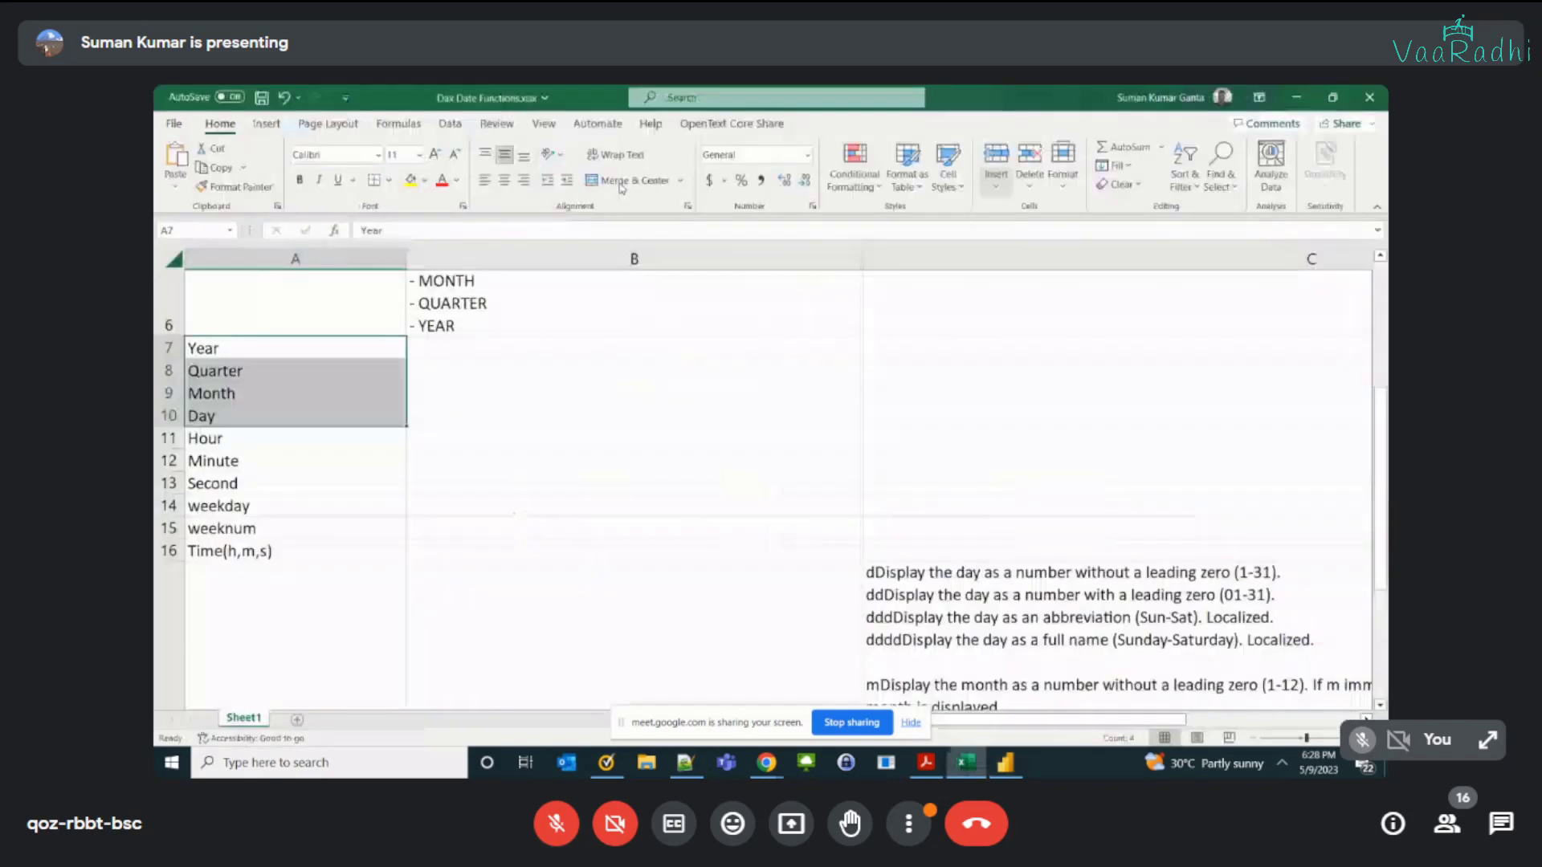
{"action": "left_click_drag", "start_coordinate": [228, 443], "coordinate": [233, 483]}
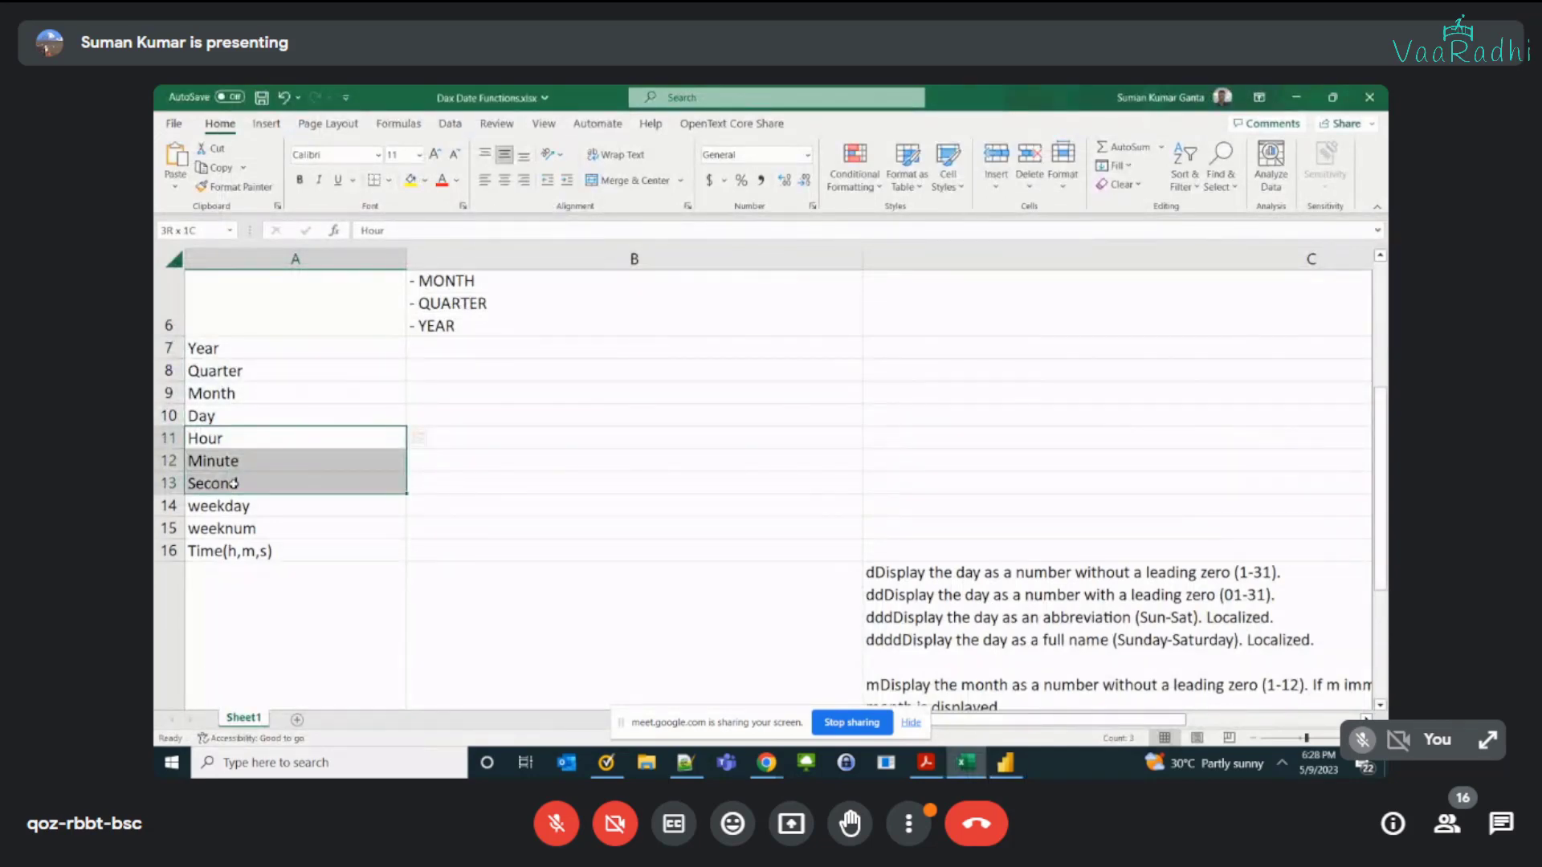
{"action": "key", "text": "alt+Tab"}
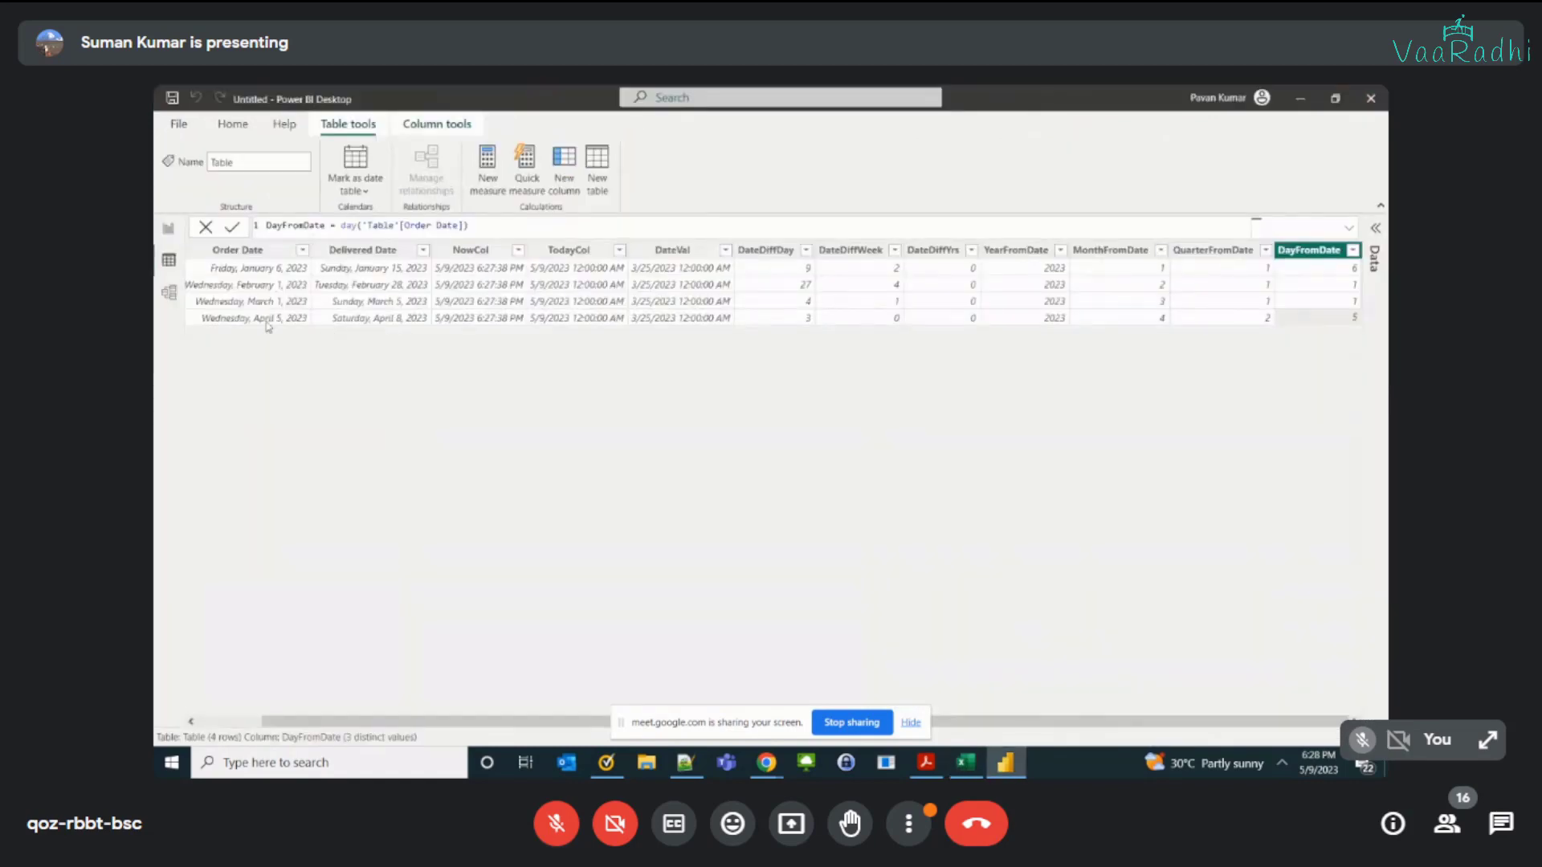
{"action": "key", "text": "alt+Tab"}
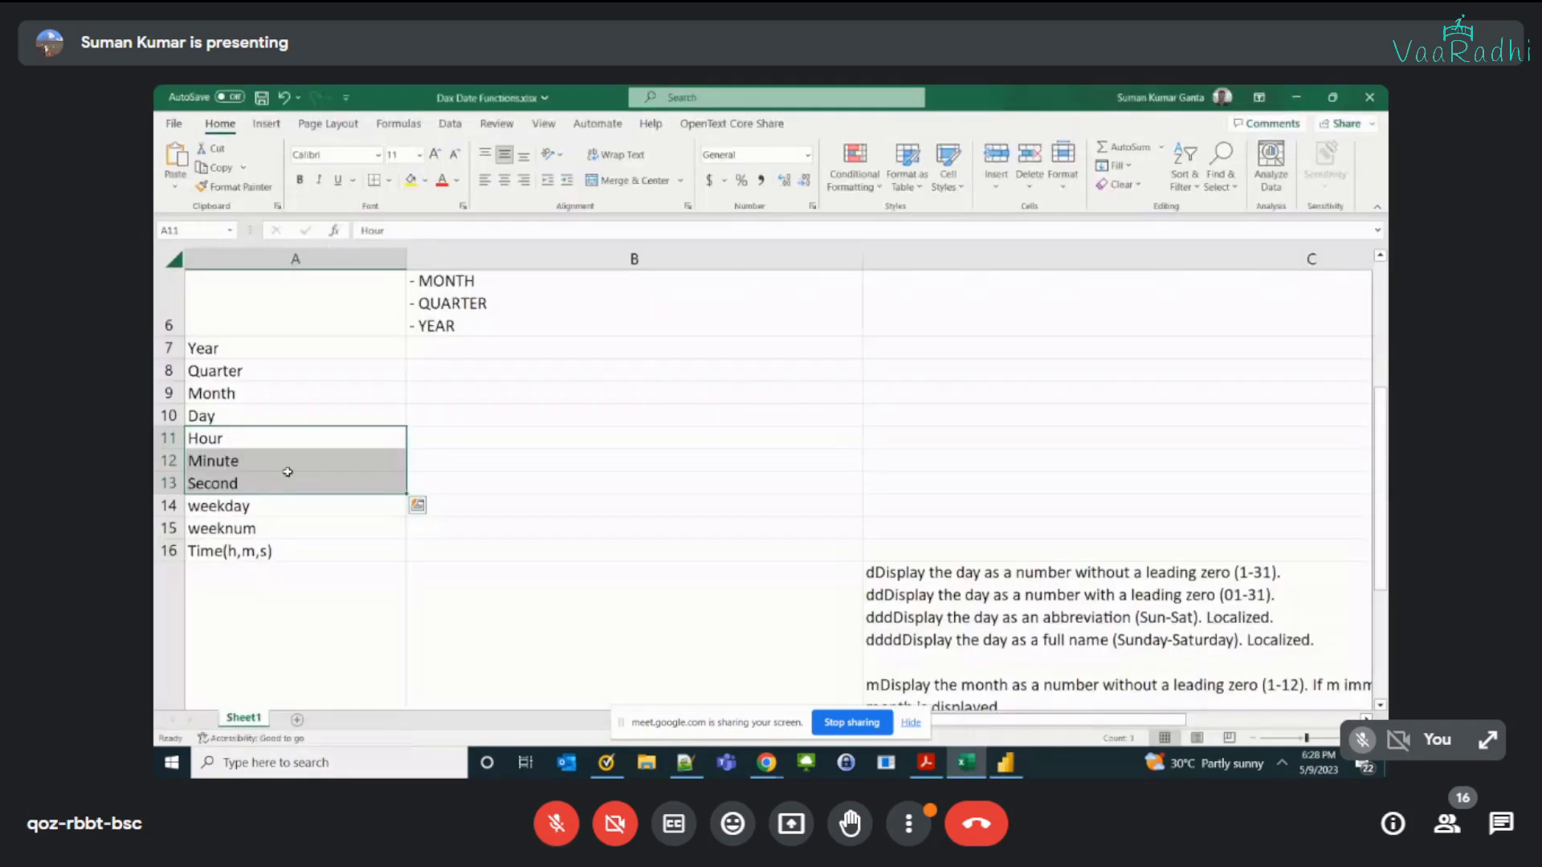
{"action": "left_click", "coordinate": [263, 513]}
Step: Return to Power BI and add a calculated column defined as WeekDayFromDate = WEEKDAY('Table'[Order Date]), without any stray trailing apostrophe
{"action": "key", "text": "alt+Tab"}
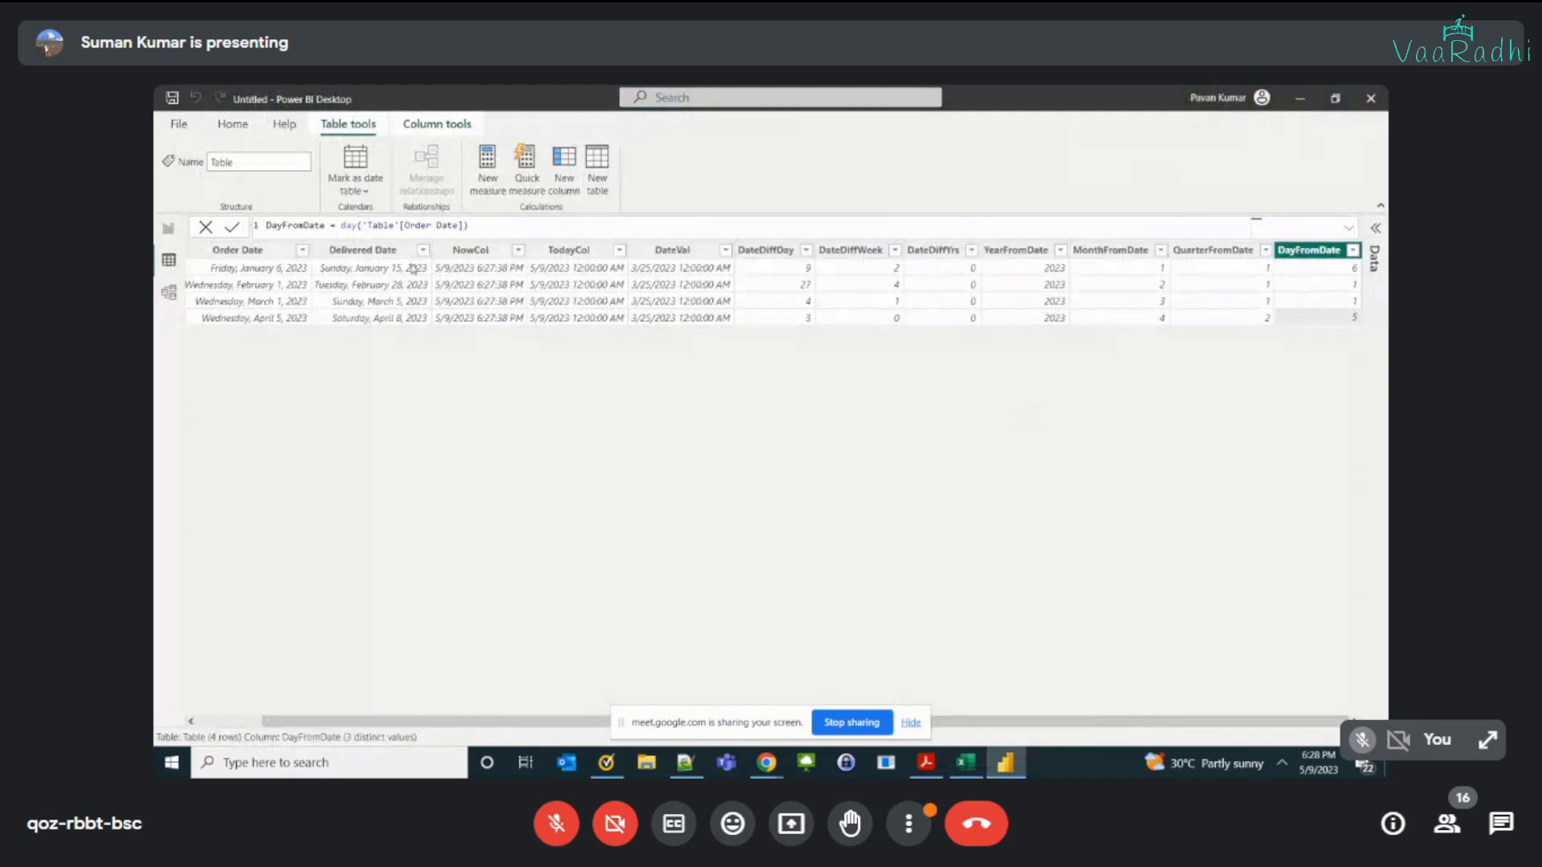
{"action": "left_click", "coordinate": [580, 189]}
{"action": "type", "text": "We"}
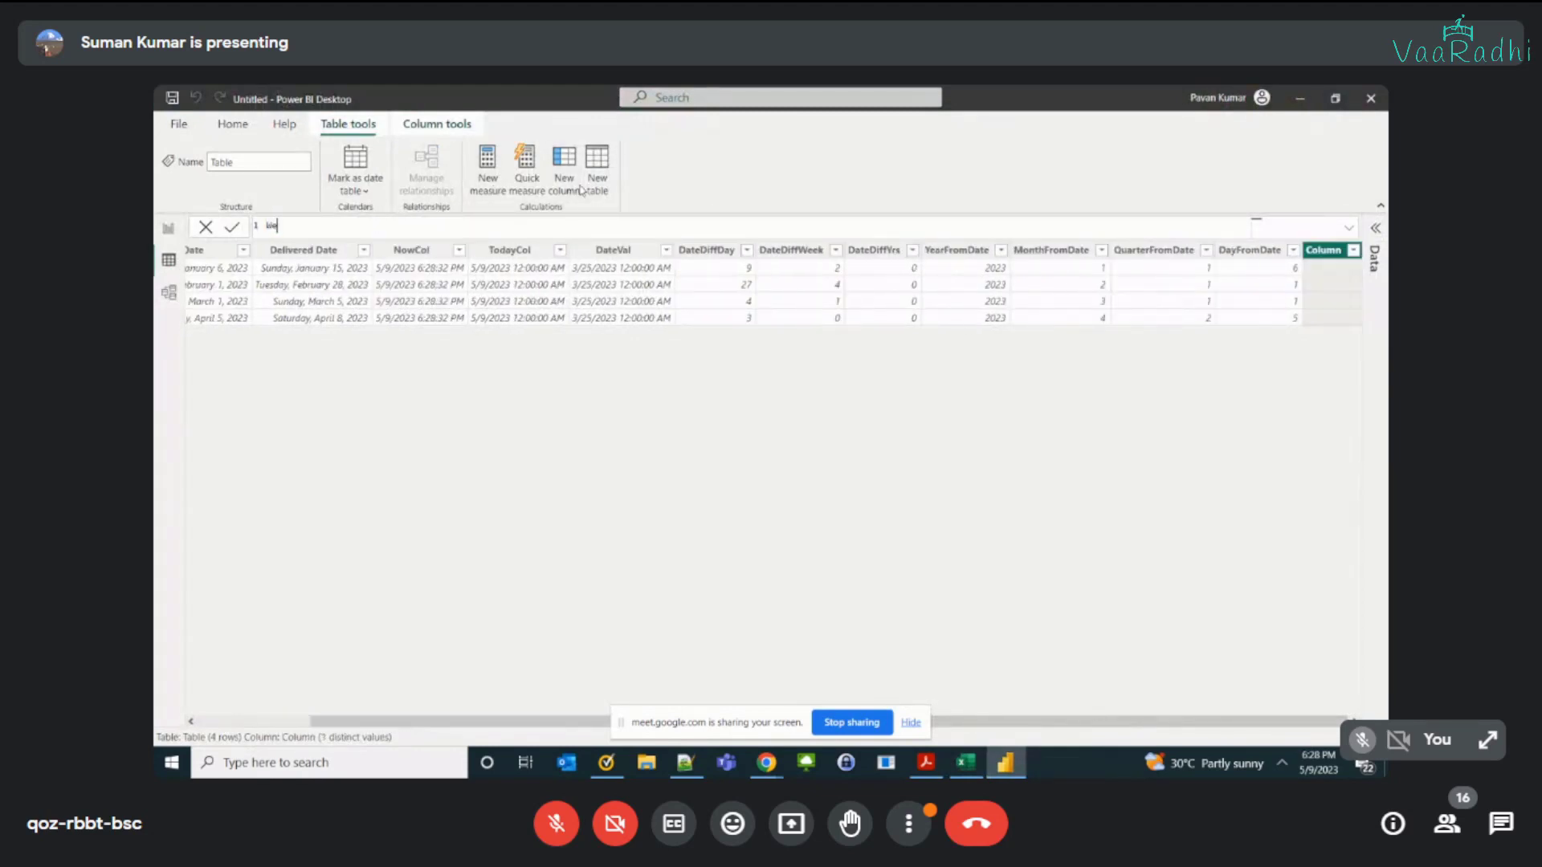
{"action": "type", "text": "ekDayFromDate = WEEKDAY("}
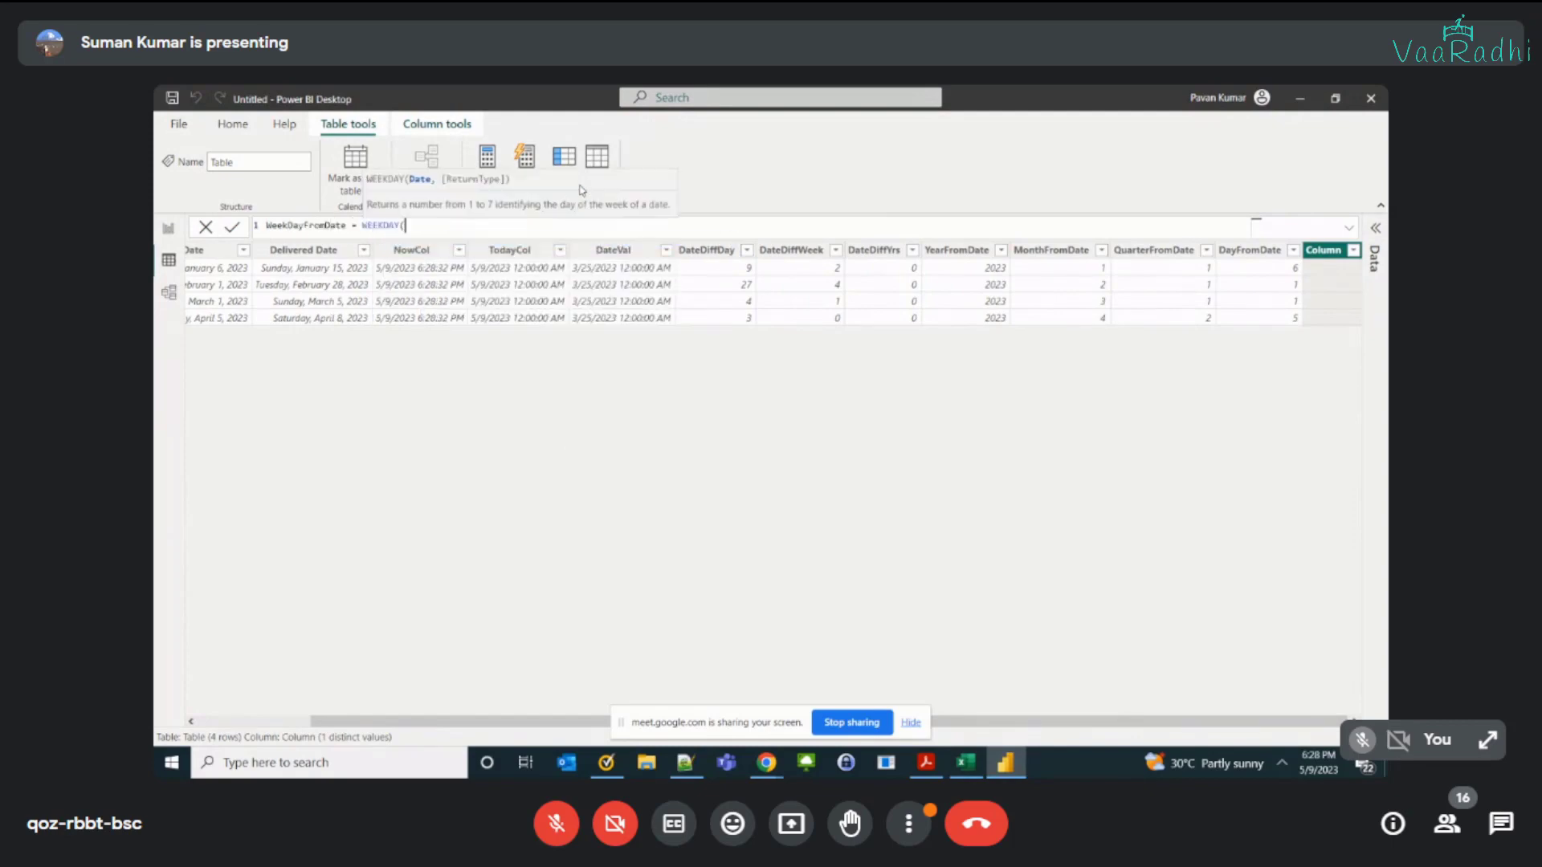
{"action": "type", "text": "'Table'[Order Date])"}
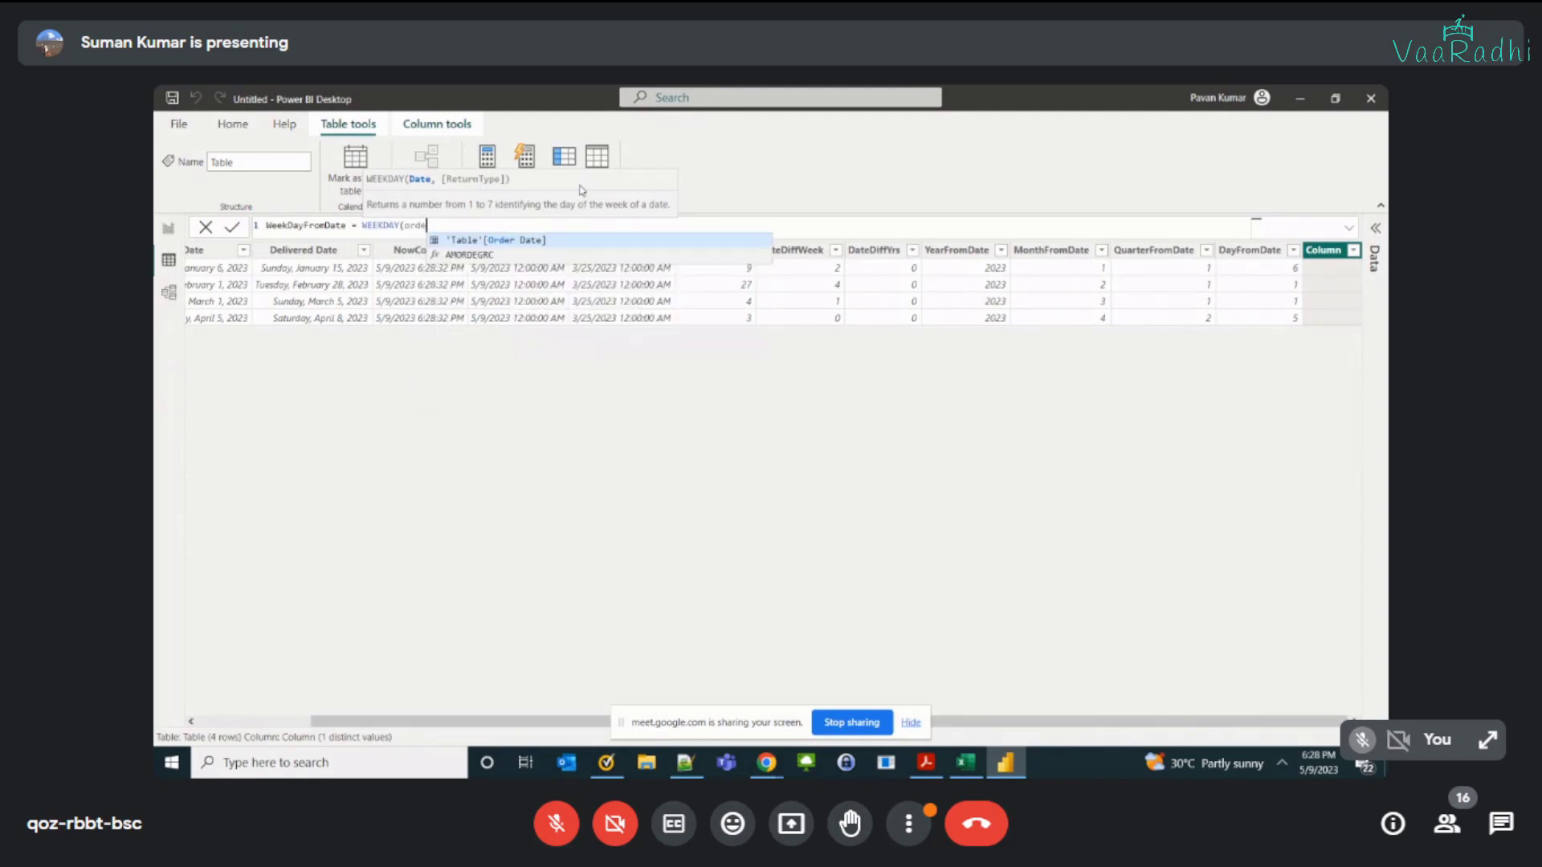
{"action": "type", "text": "'"}
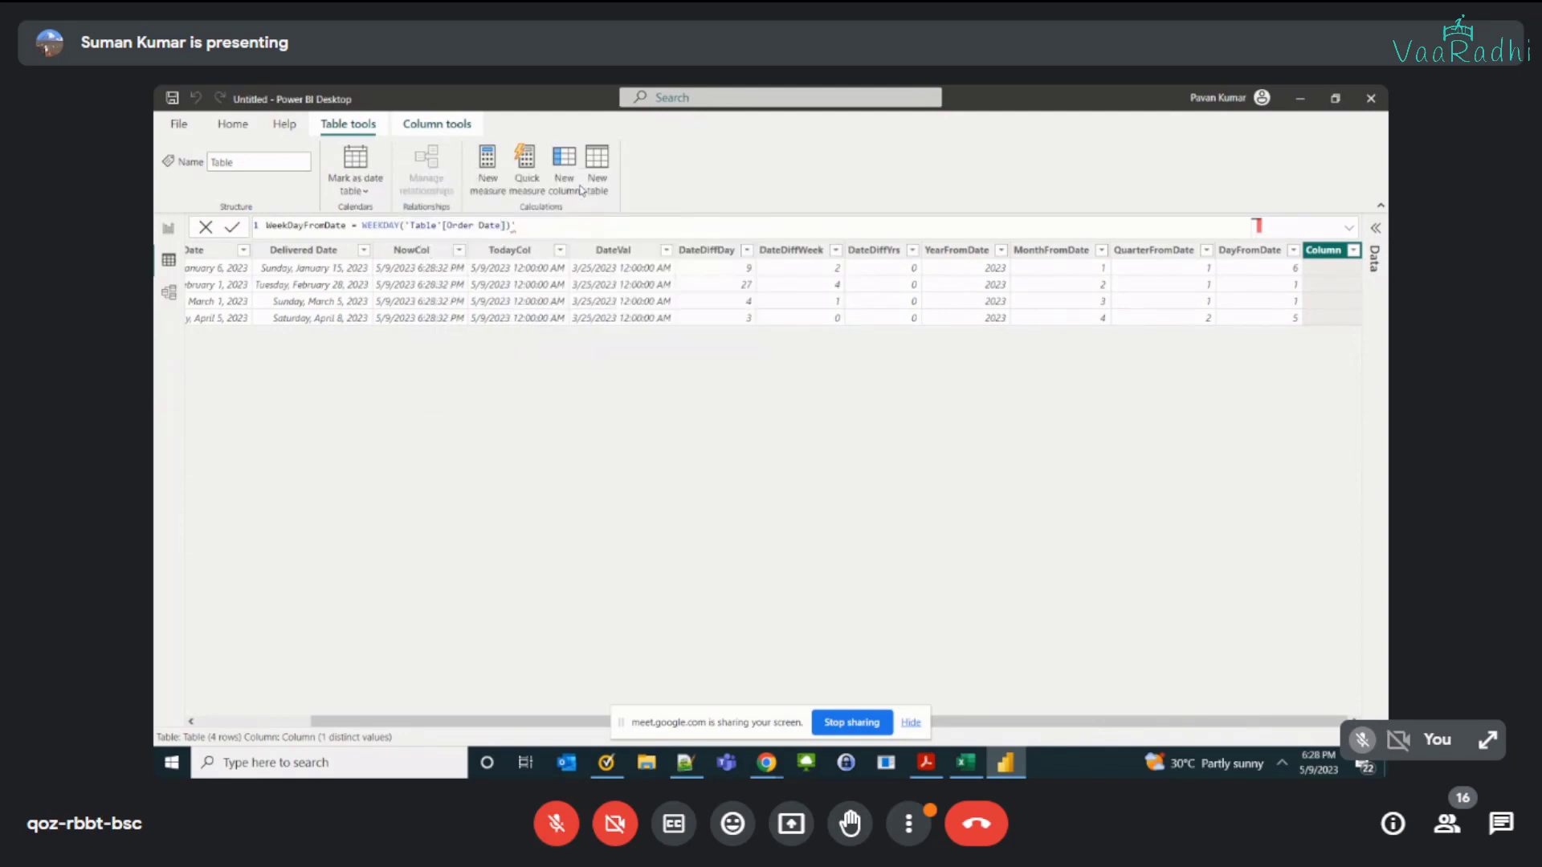
{"action": "key", "text": "Return"}
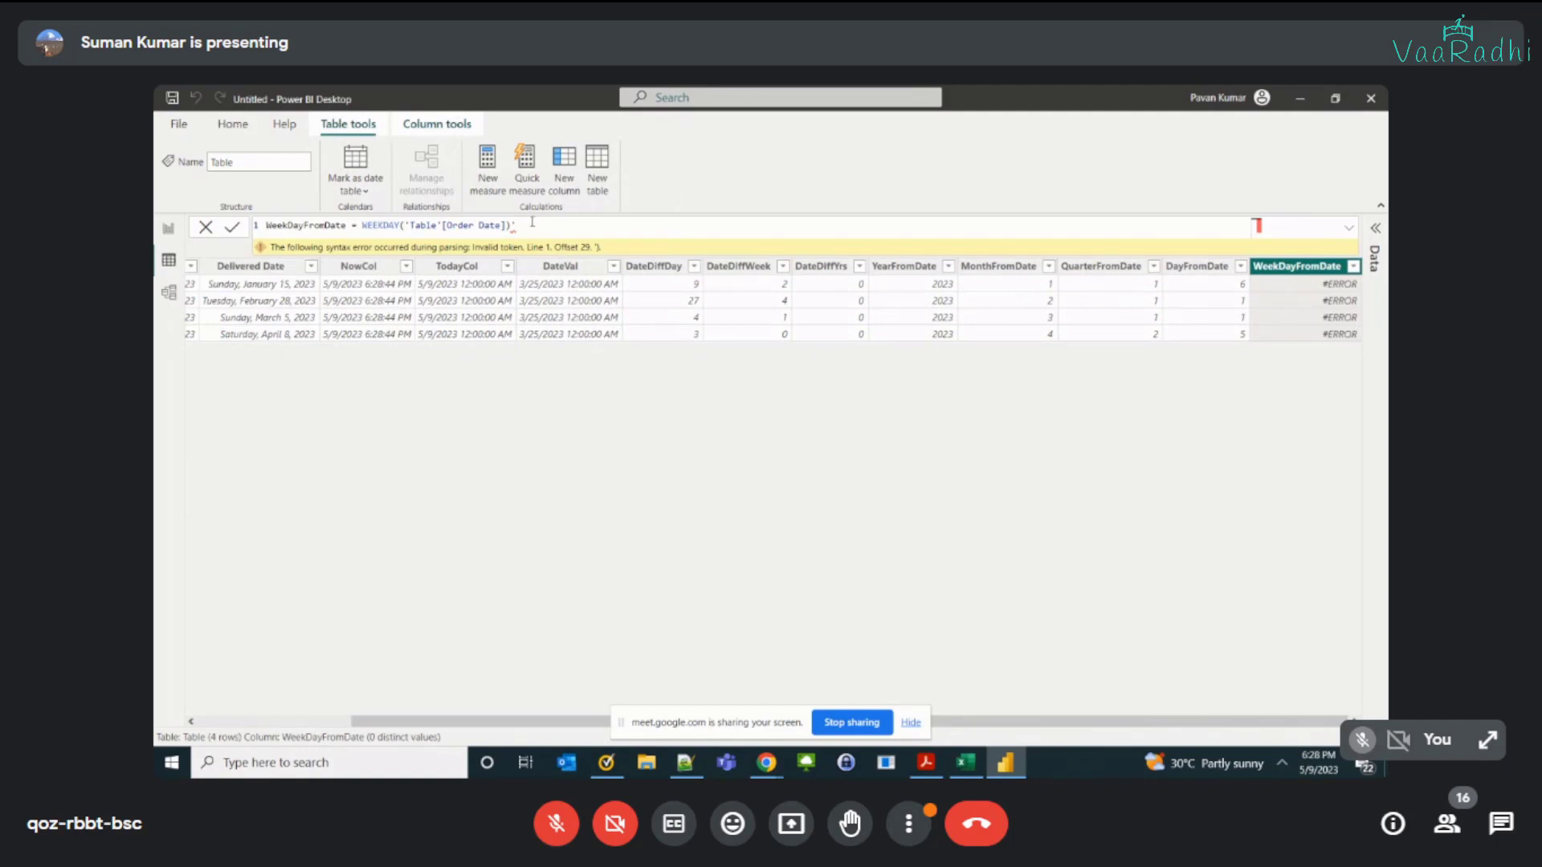
{"action": "key", "text": "BackSpace"}
{"action": "key", "text": "Return"}
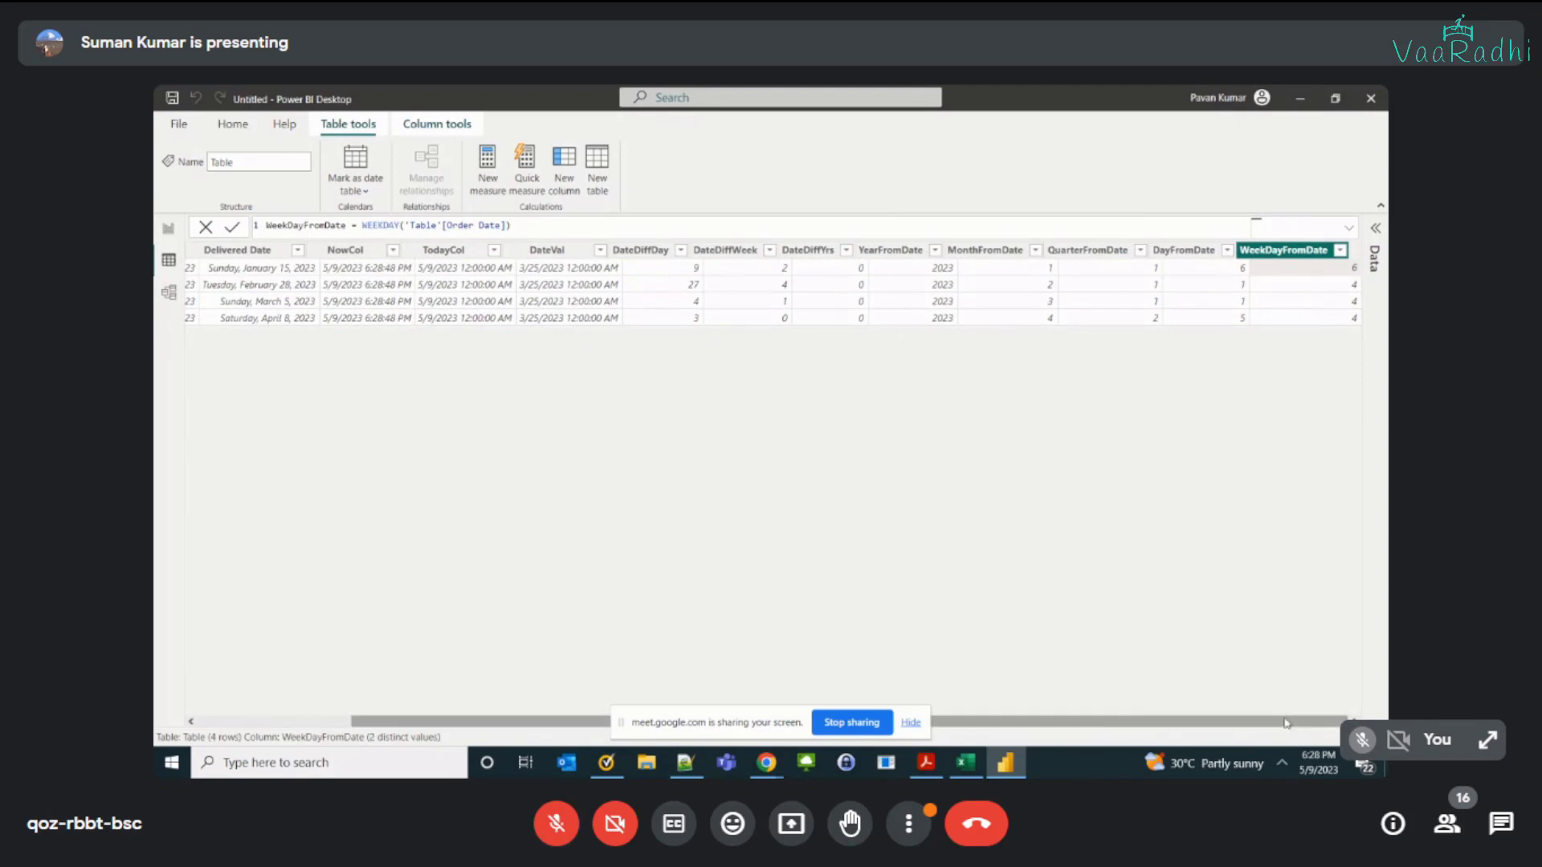
Step: Compare the WeekDayFromDate column and its formula with Order Date and the DayFromDate column
{"action": "left_click_drag", "start_coordinate": [1286, 718], "coordinate": [482, 721]}
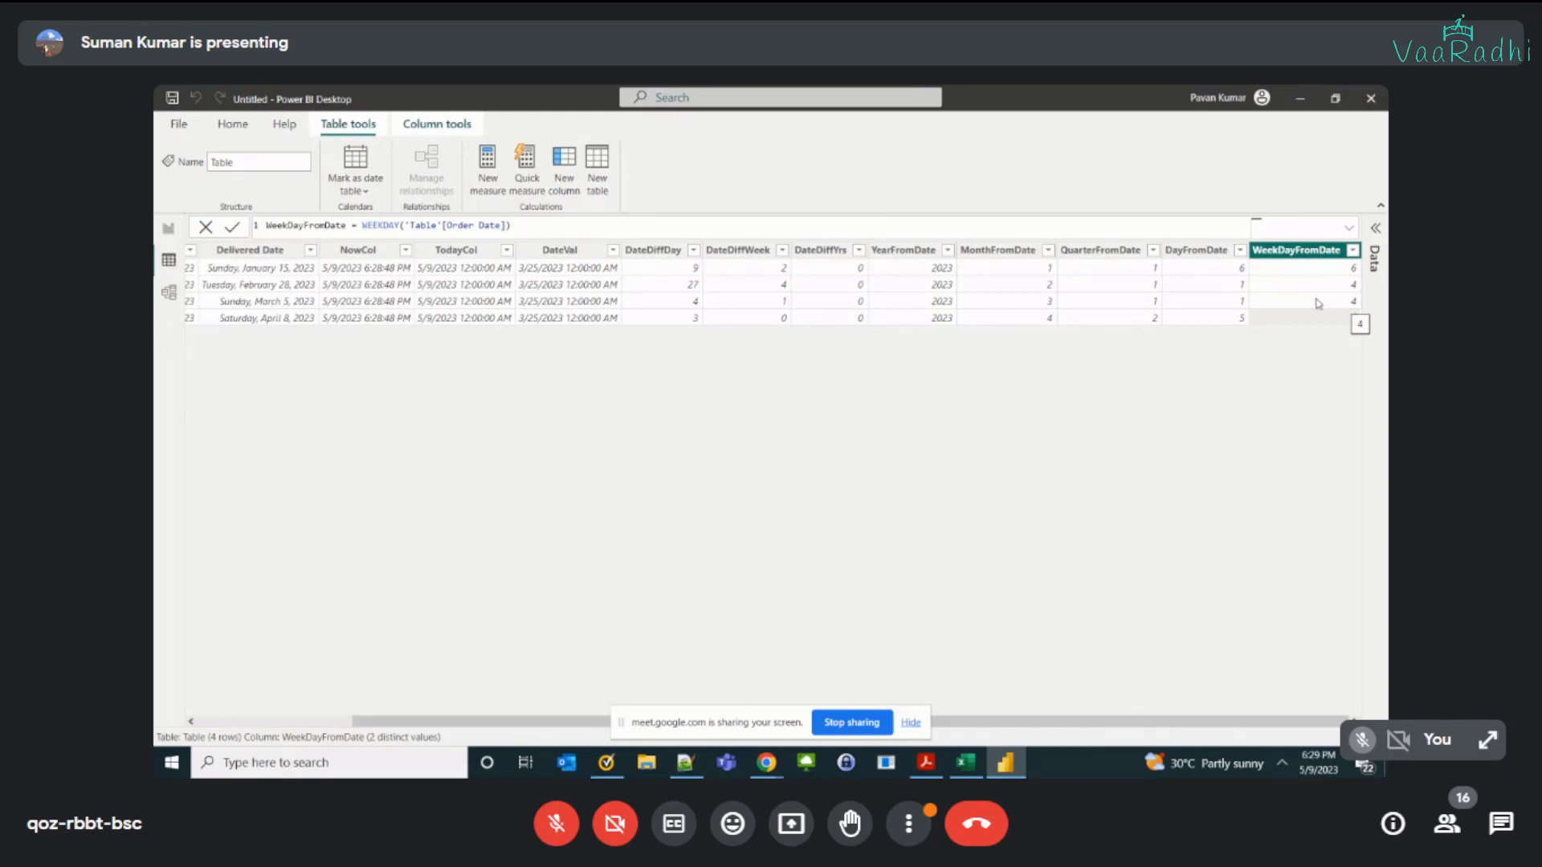
{"action": "left_click", "coordinate": [1197, 252]}
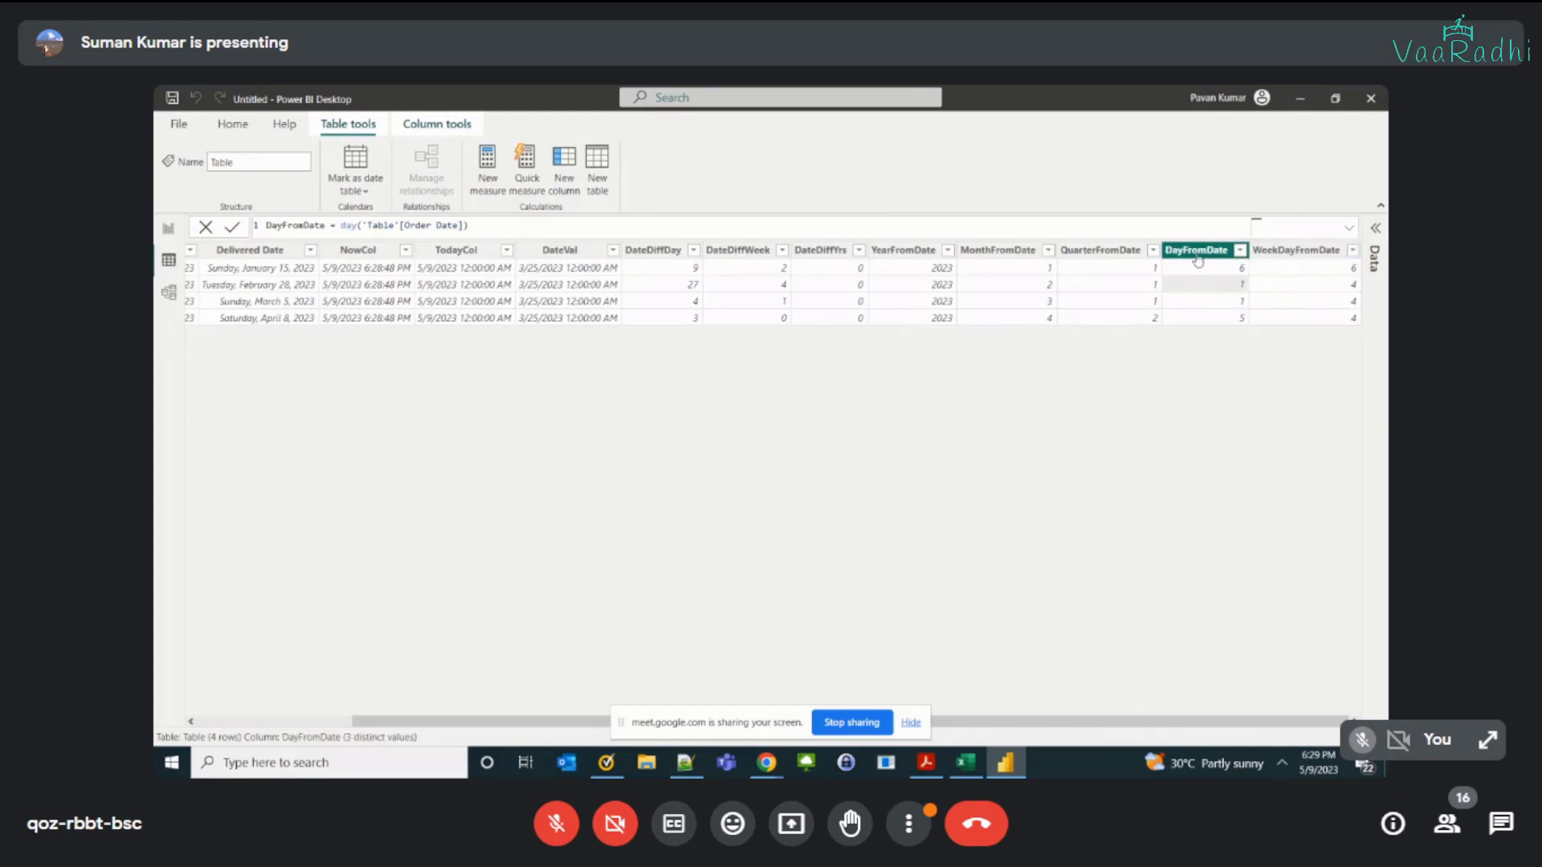
{"action": "left_click", "coordinate": [1317, 251]}
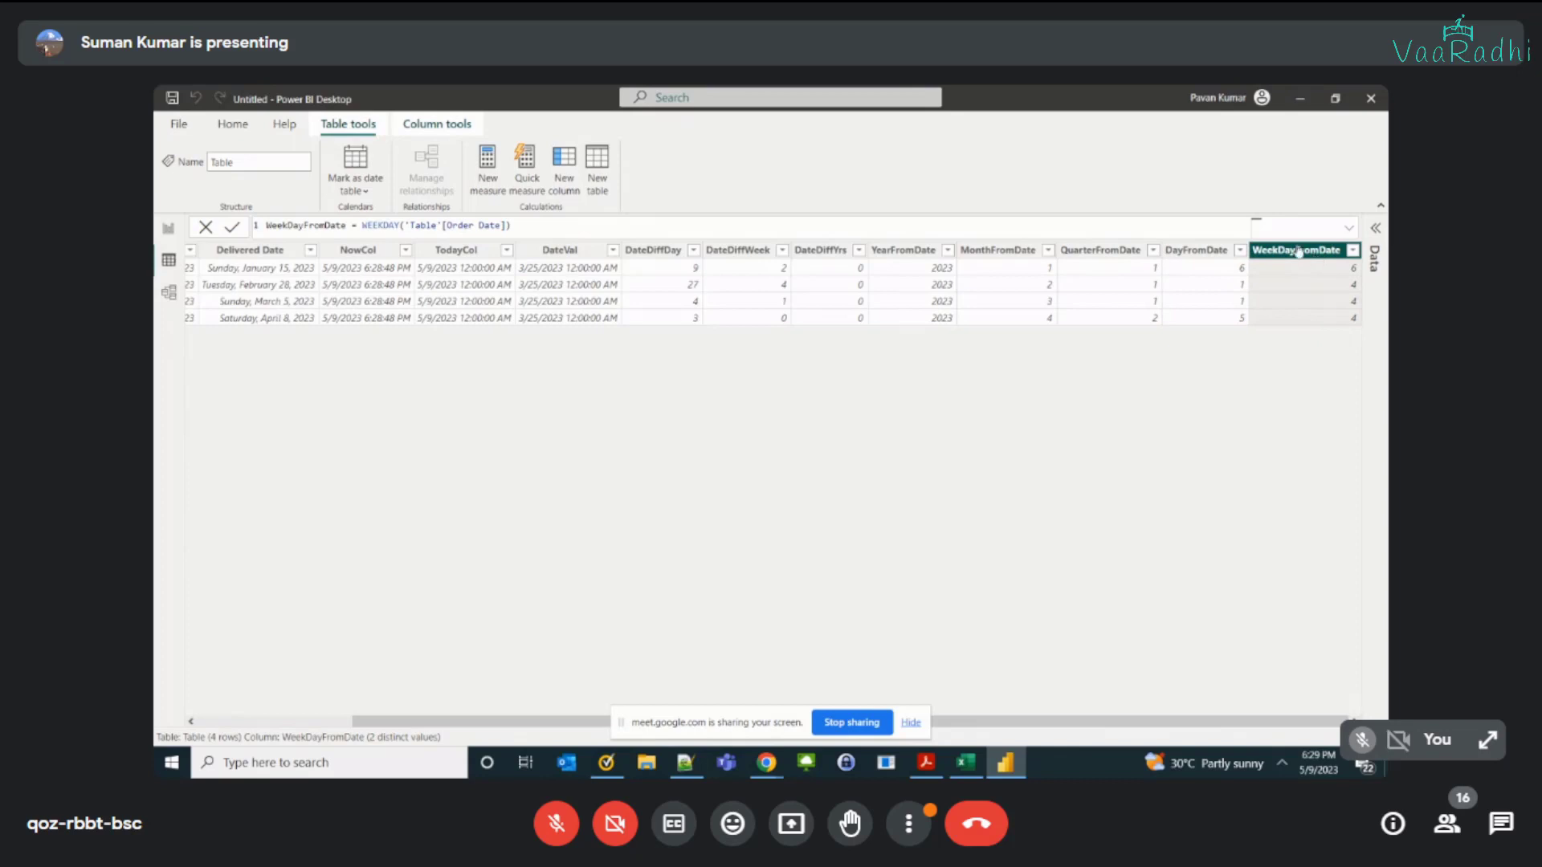
{"action": "left_click", "coordinate": [1195, 251]}
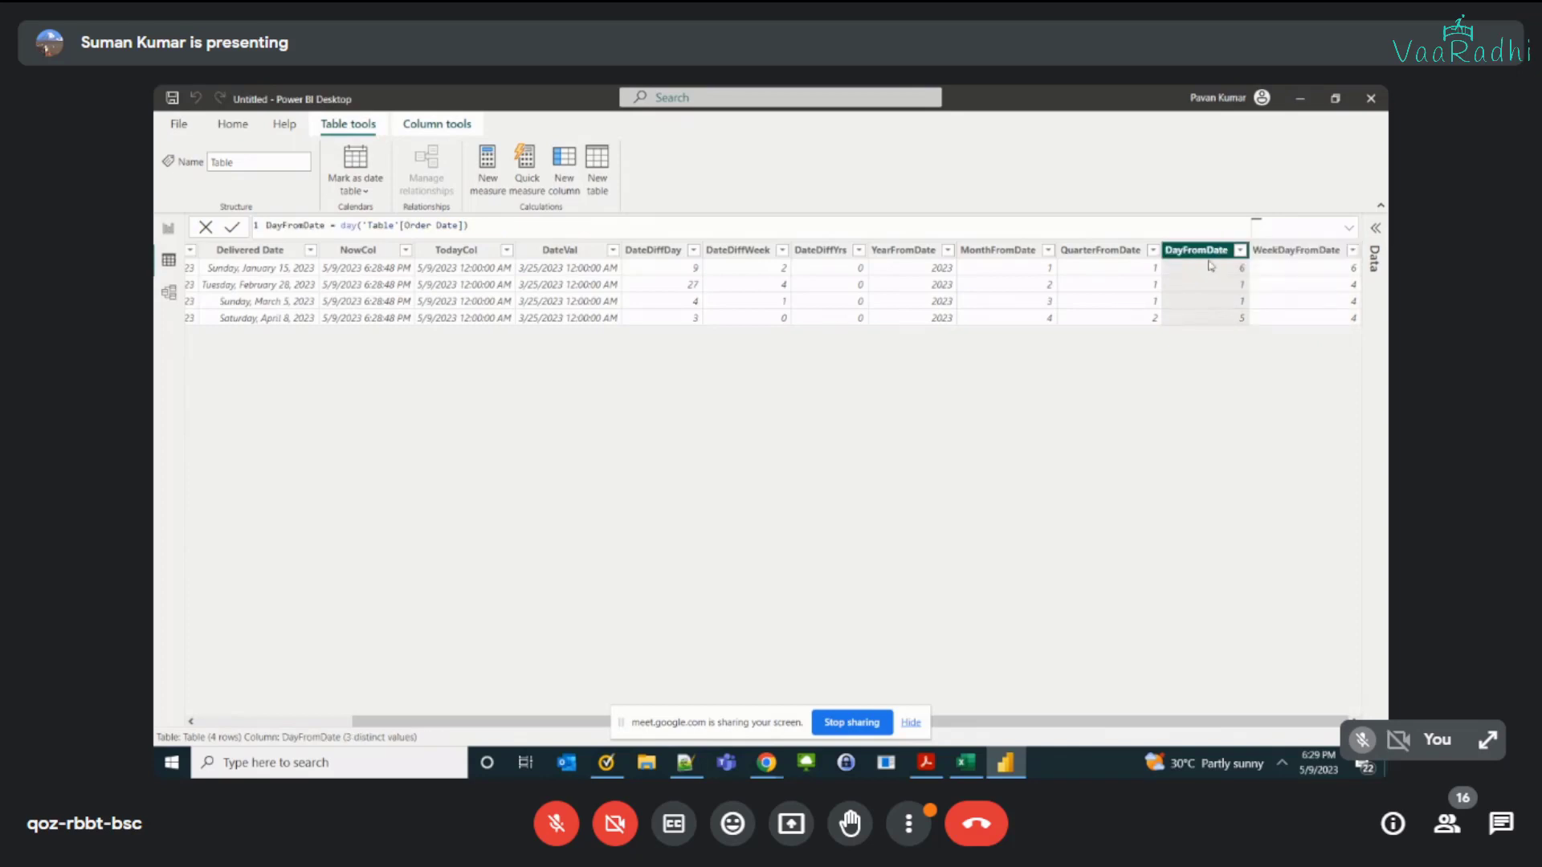
{"action": "left_click", "coordinate": [1286, 251]}
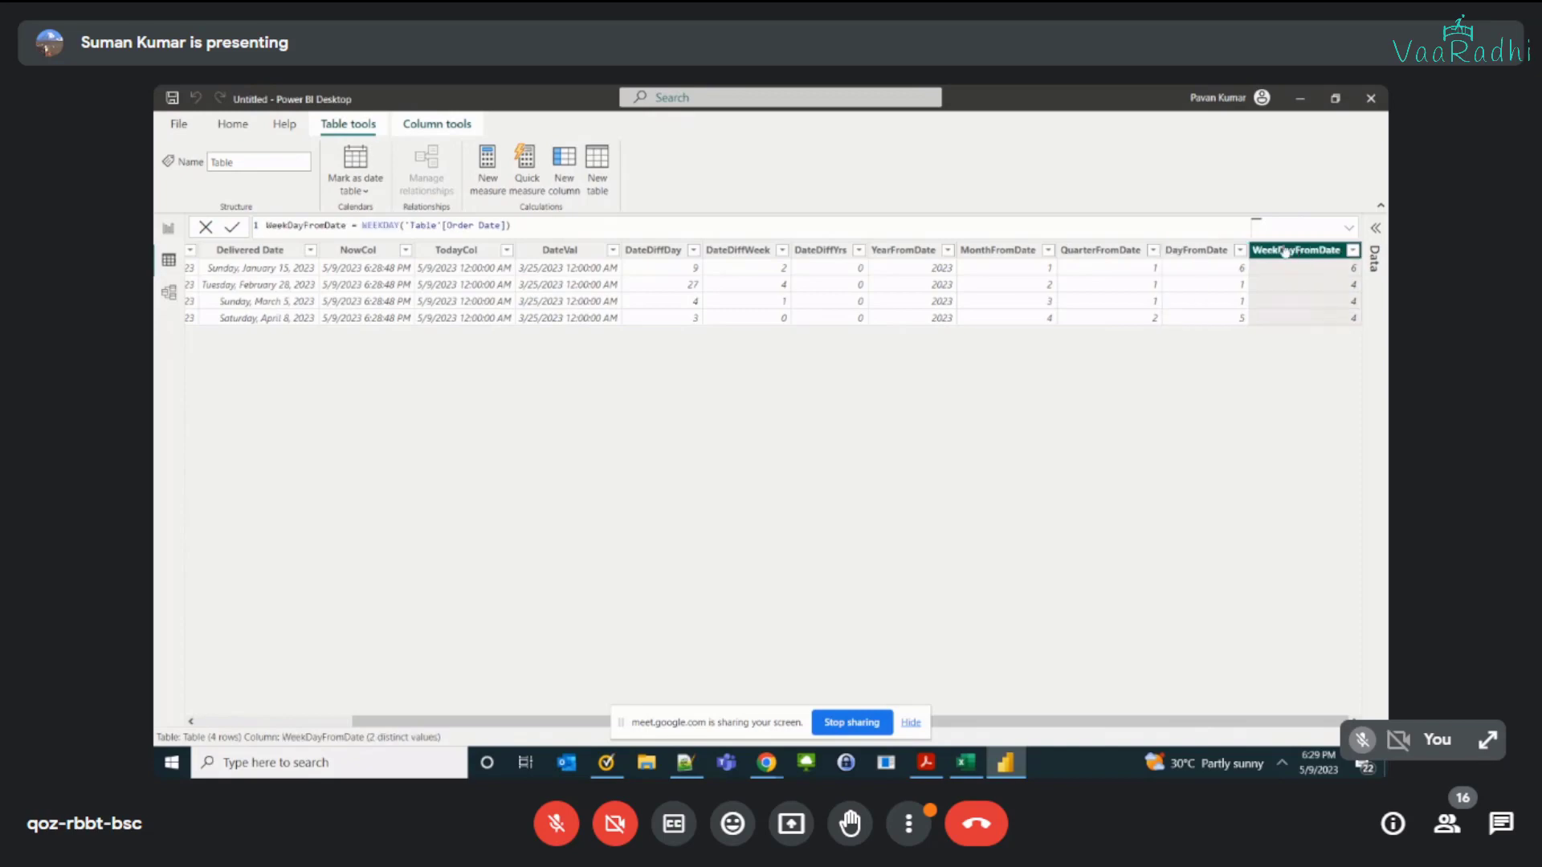
Step: Look through the weeknum, Time, format() and Calendar notes in the Excel workbook and return to Power BI
{"action": "key", "text": "alt+Tab"}
{"action": "scroll", "coordinate": [399, 478], "scroll_direction": "down", "scroll_amount": 3}
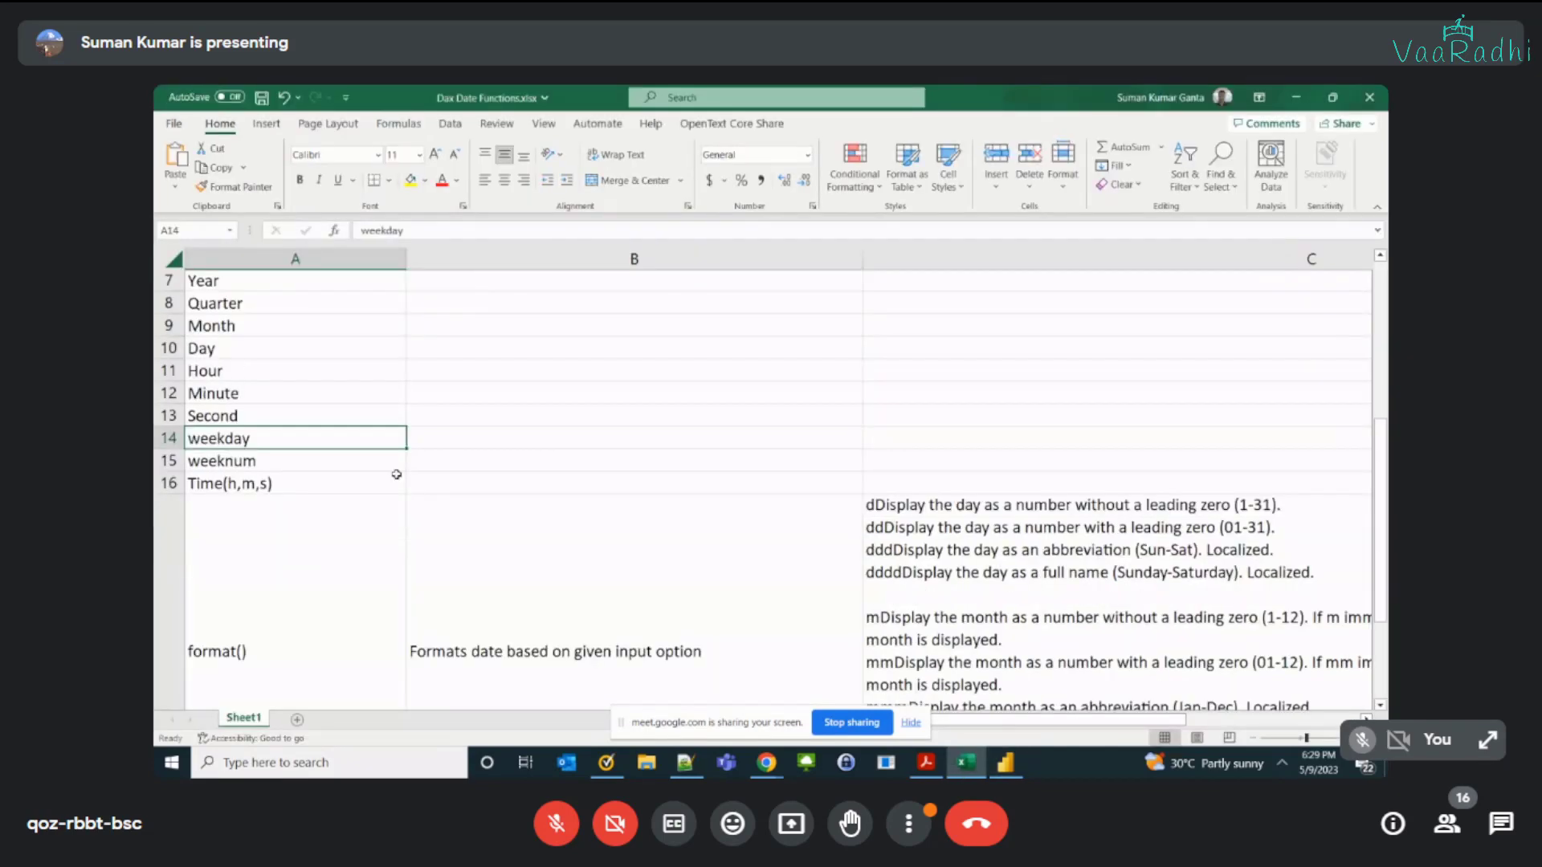
{"action": "scroll", "coordinate": [402, 480], "scroll_direction": "down", "scroll_amount": 2}
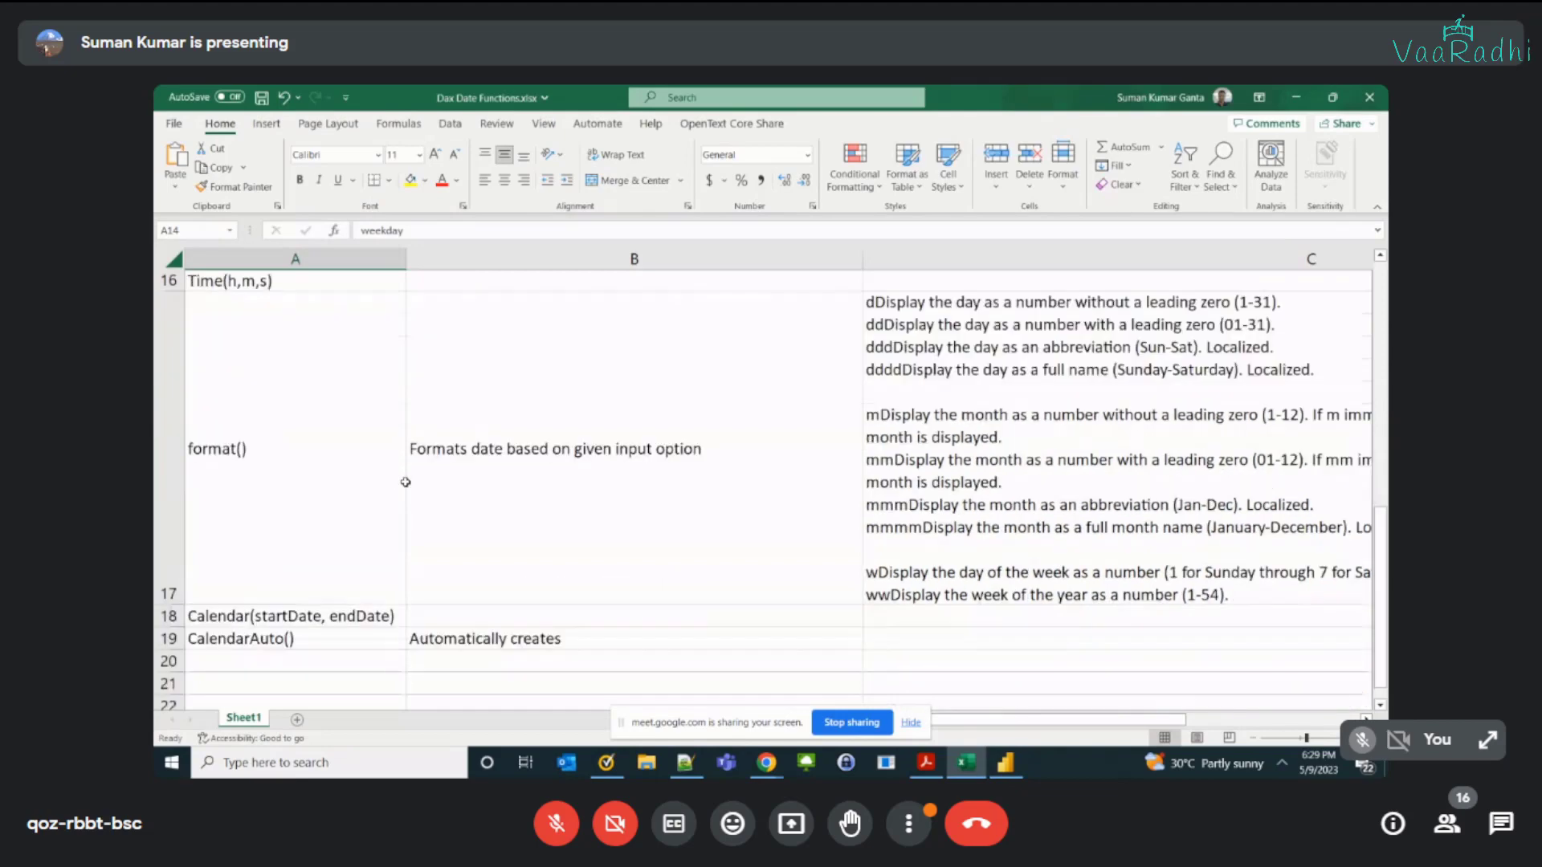
{"action": "key", "text": "alt+Tab"}
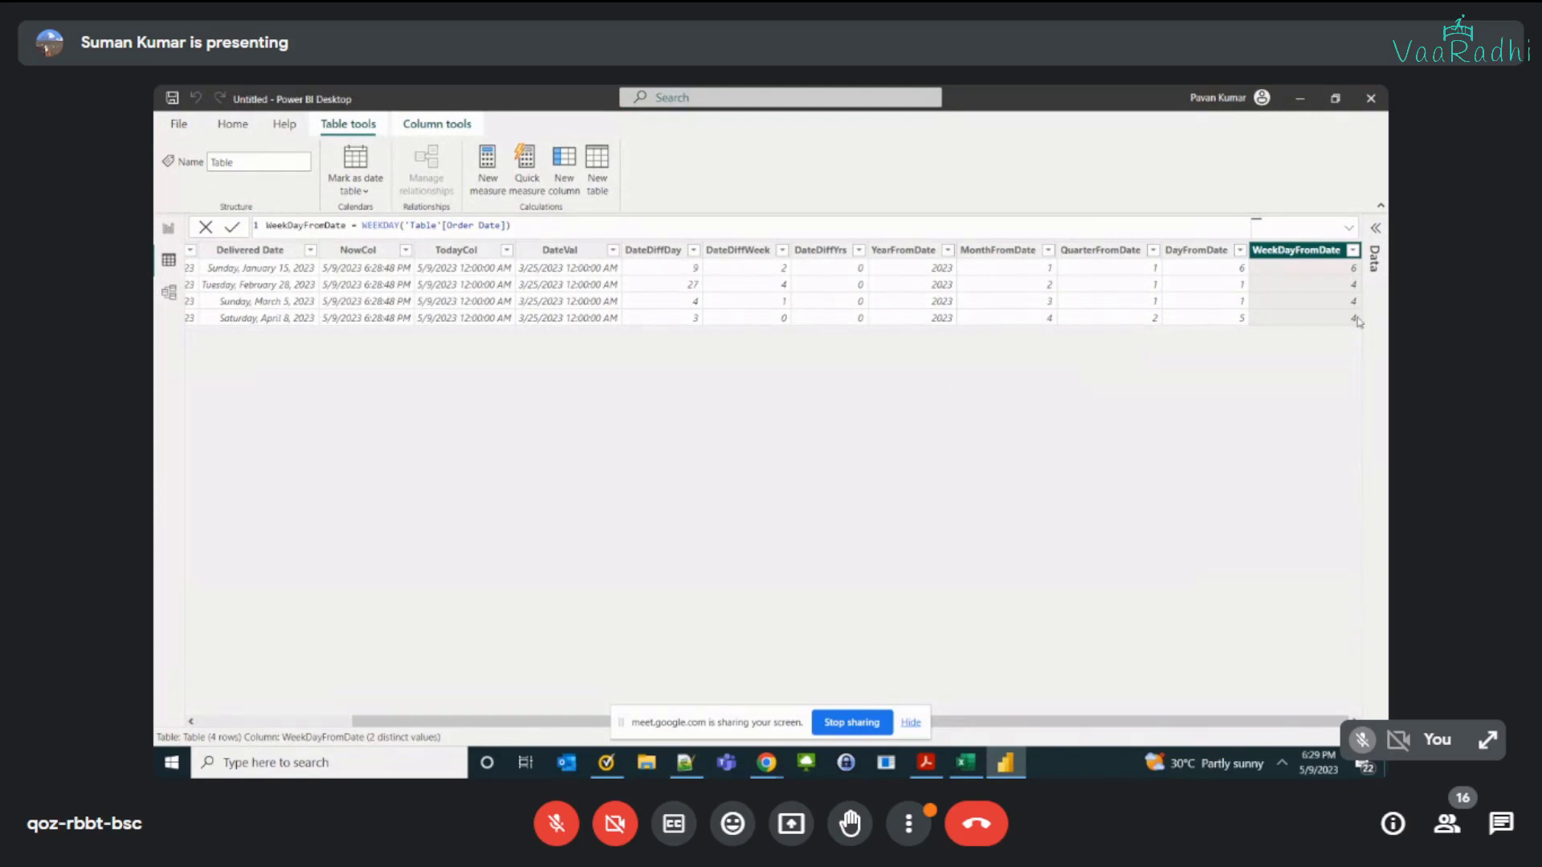
Step: Inspect the values in the WeekDayFromDate and MonthFromDate columns and their formulas
{"action": "left_click", "coordinate": [1290, 270]}
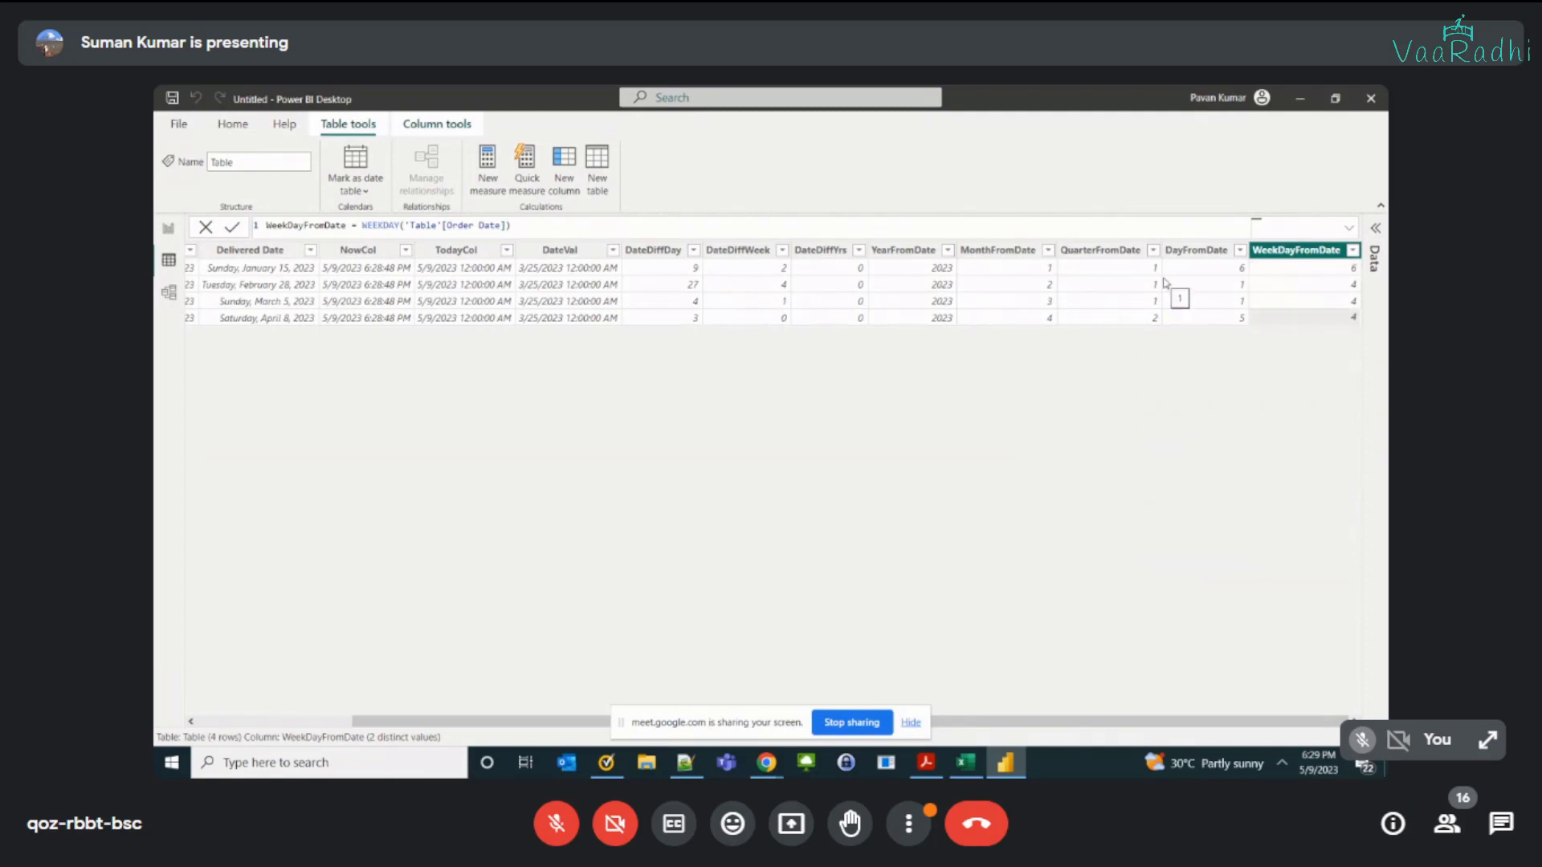
{"action": "left_click", "coordinate": [1011, 285]}
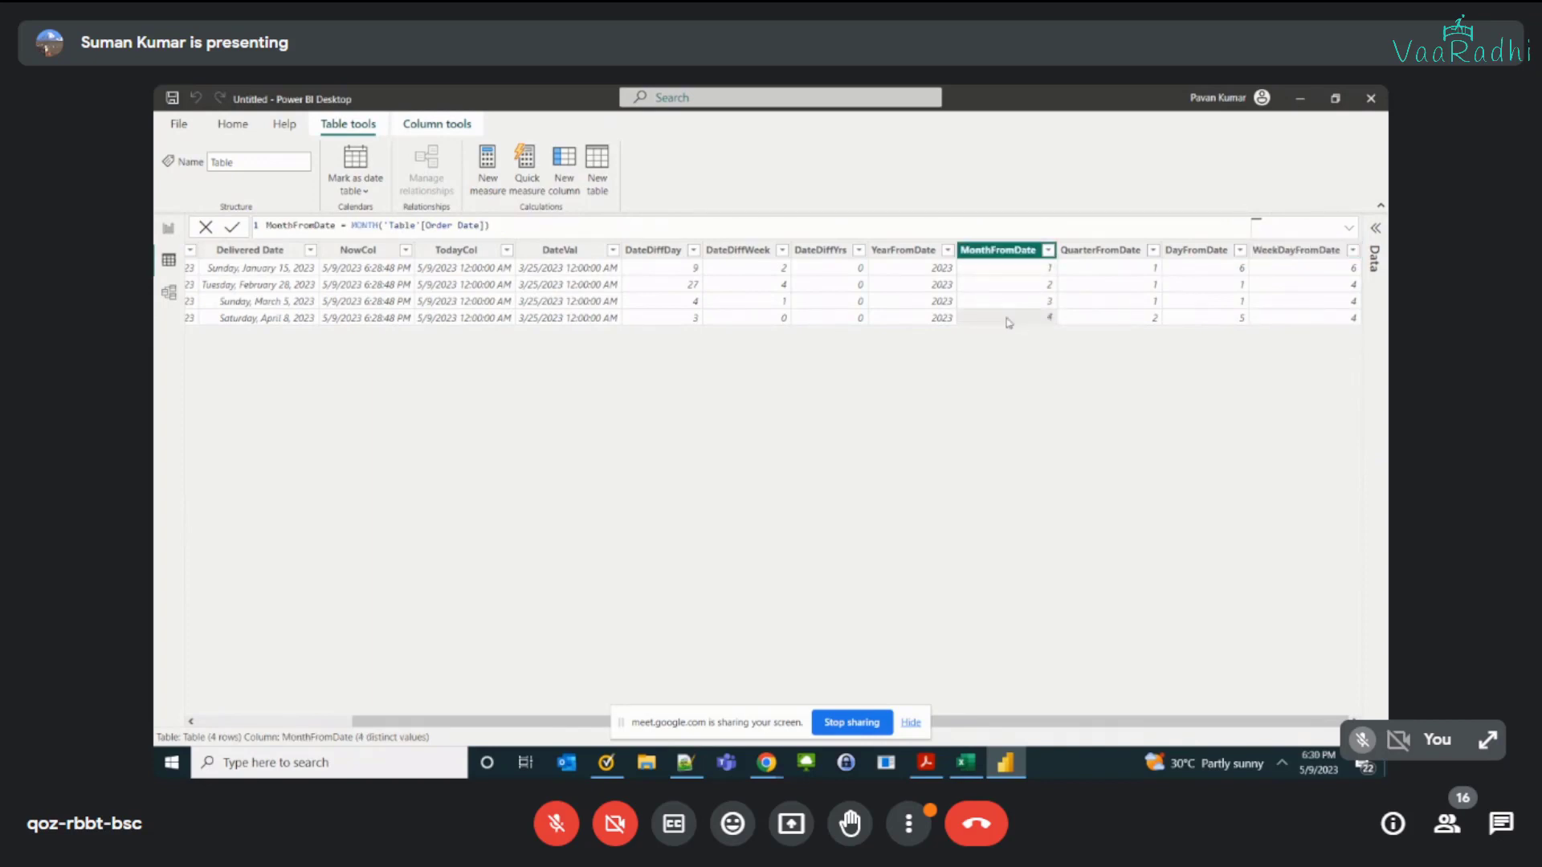
{"action": "left_click", "coordinate": [574, 183]}
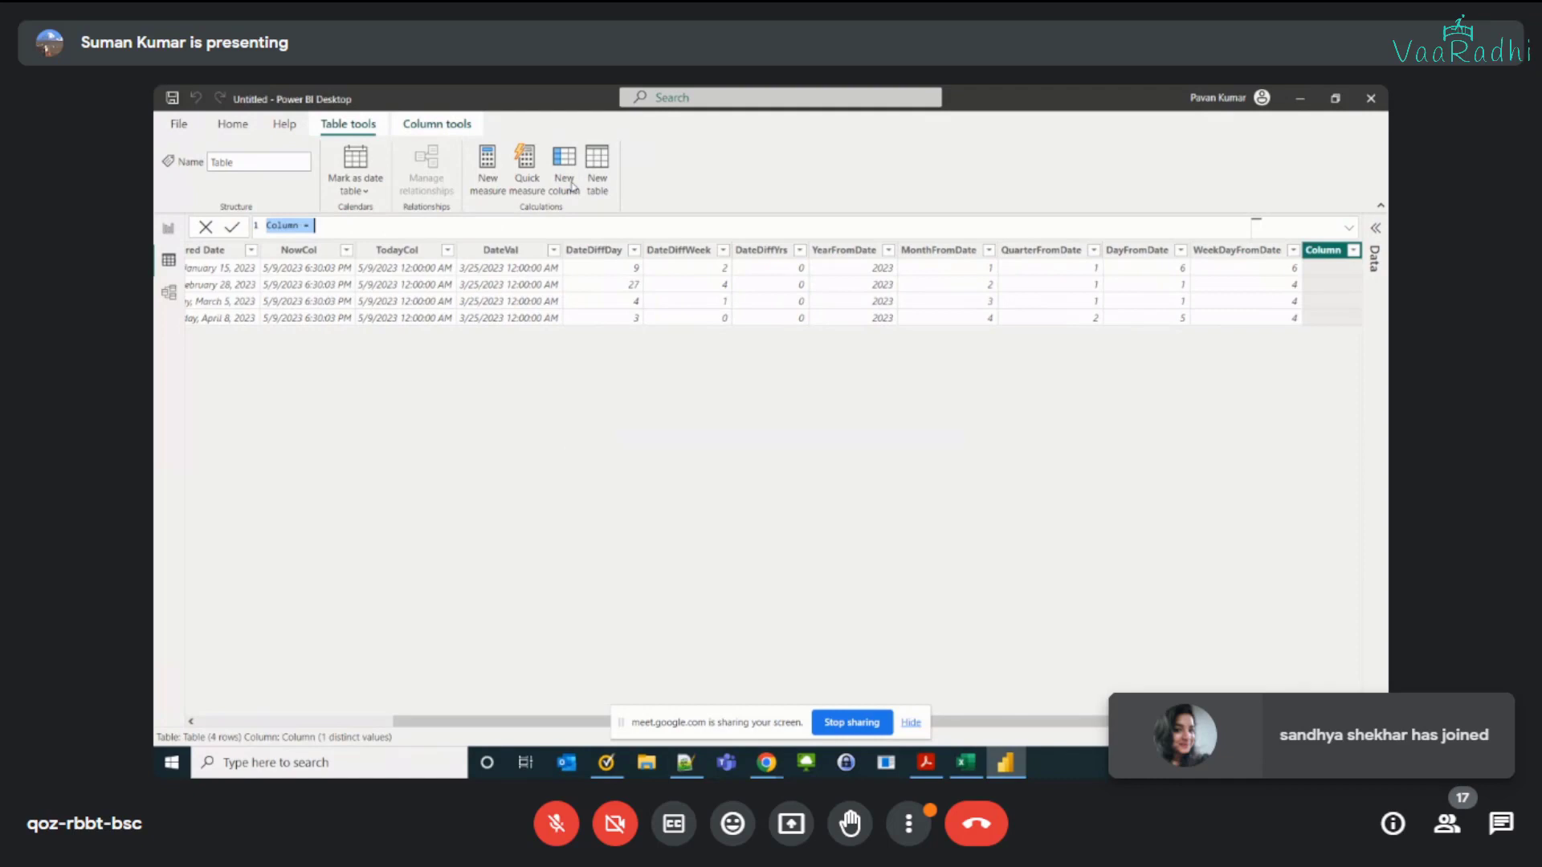
Step: Delete the calculated columns, starting with DateDiffDay, keeping only Product, Order Date and Delivered Date in the table
{"action": "left_click", "coordinate": [584, 251]}
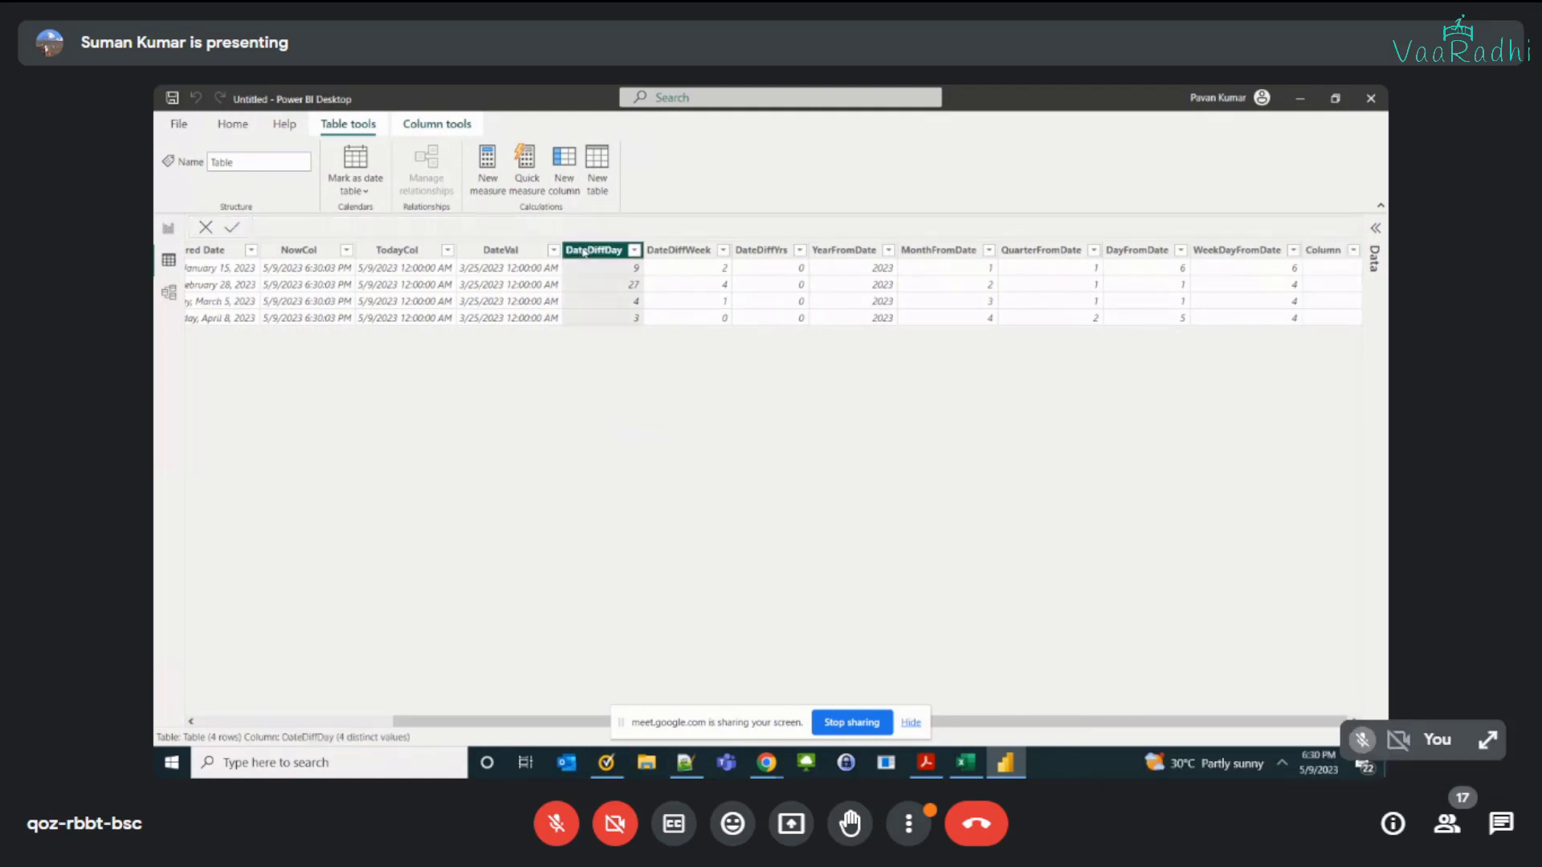
{"action": "right_click", "coordinate": [632, 252]}
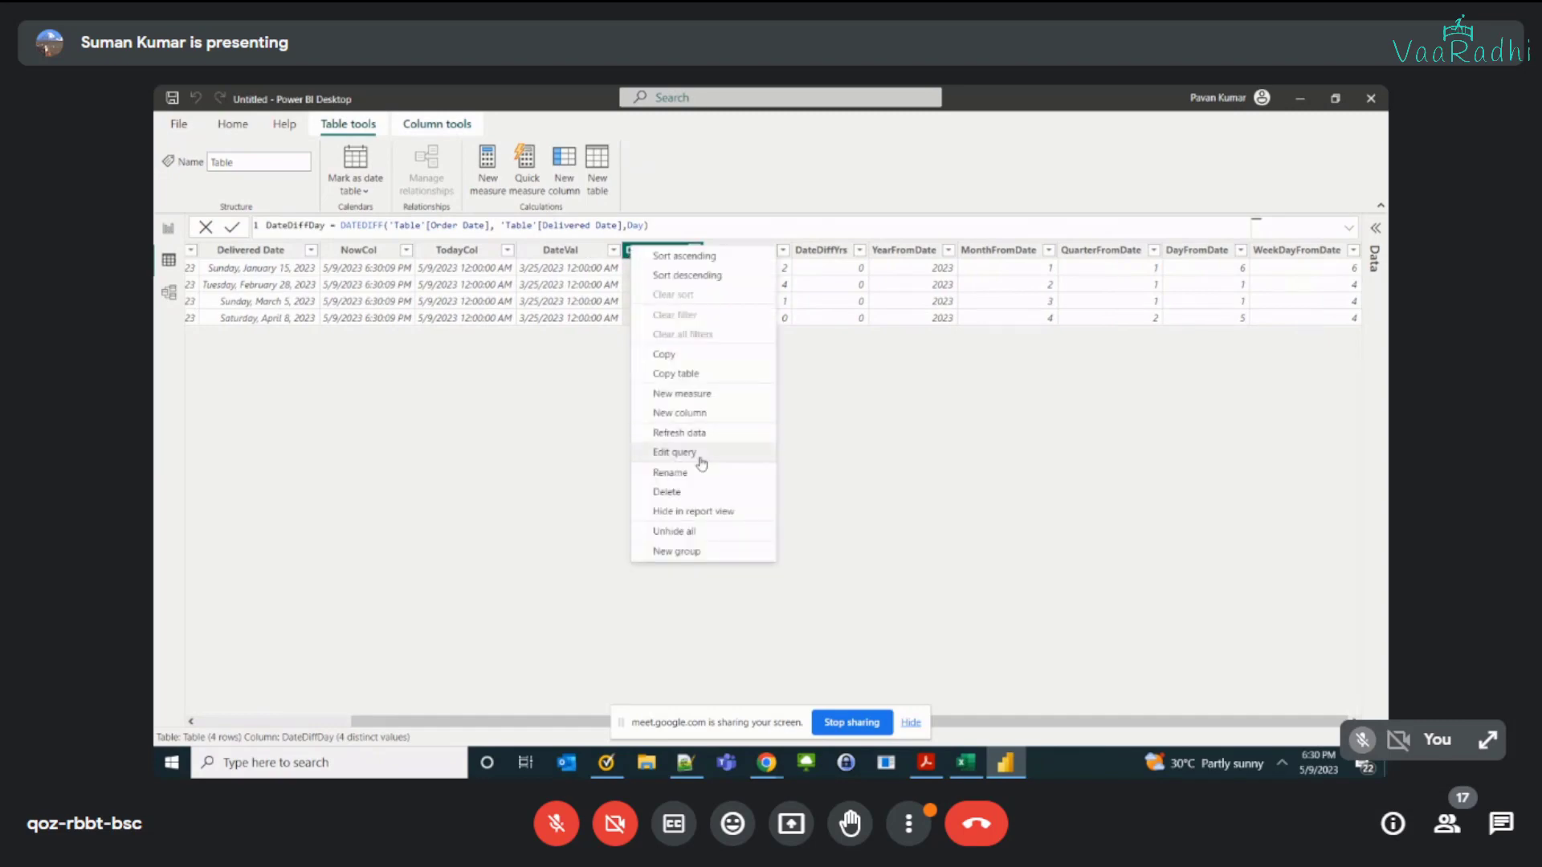
{"action": "left_click", "coordinate": [699, 492]}
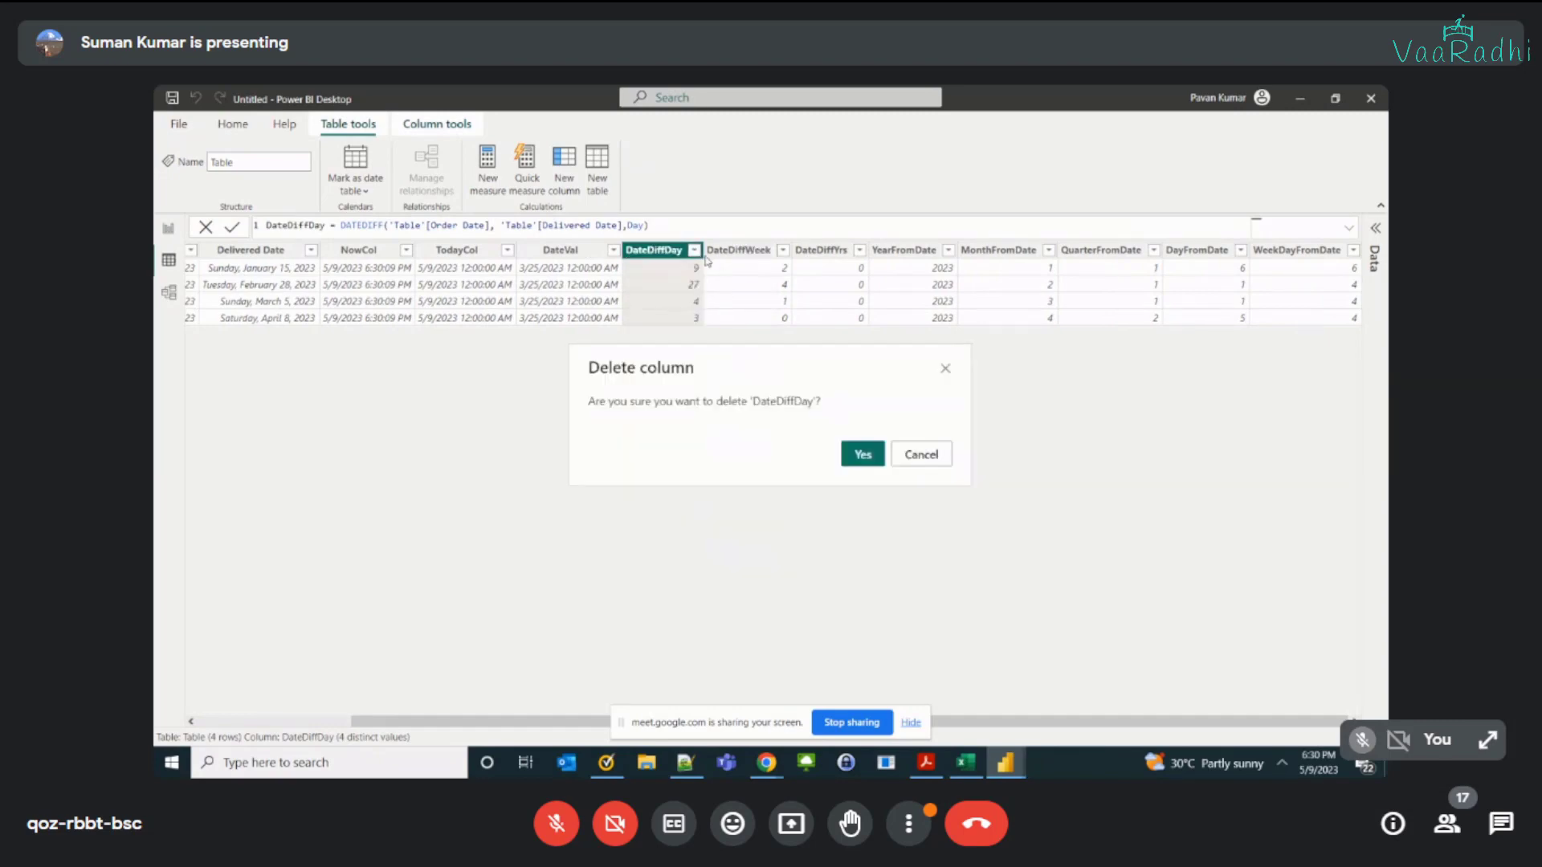
{"action": "left_click", "coordinate": [862, 460]}
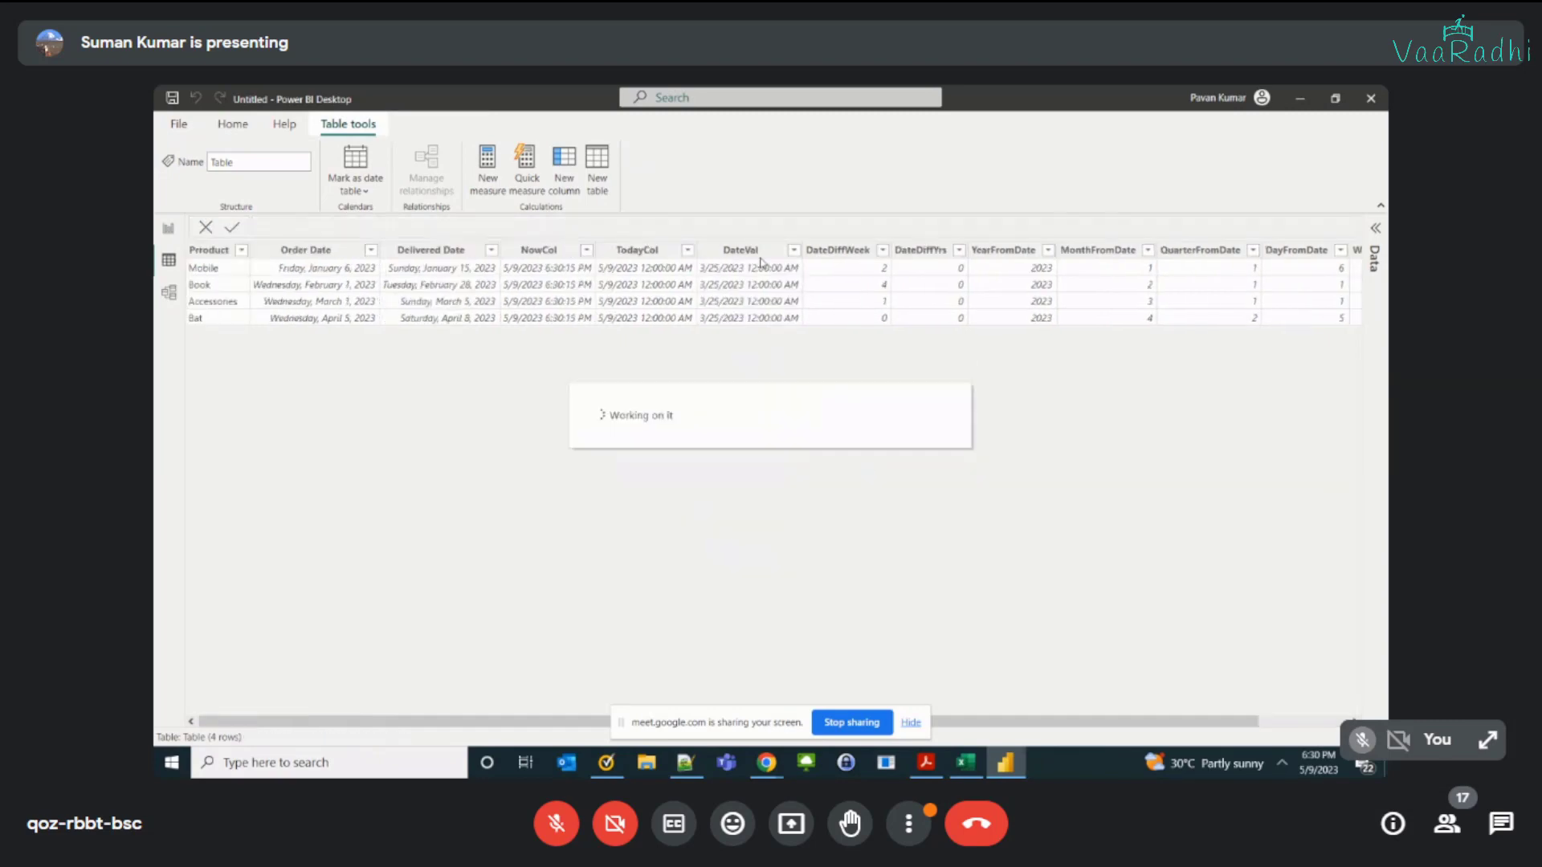
{"action": "right_click", "coordinate": [832, 258]}
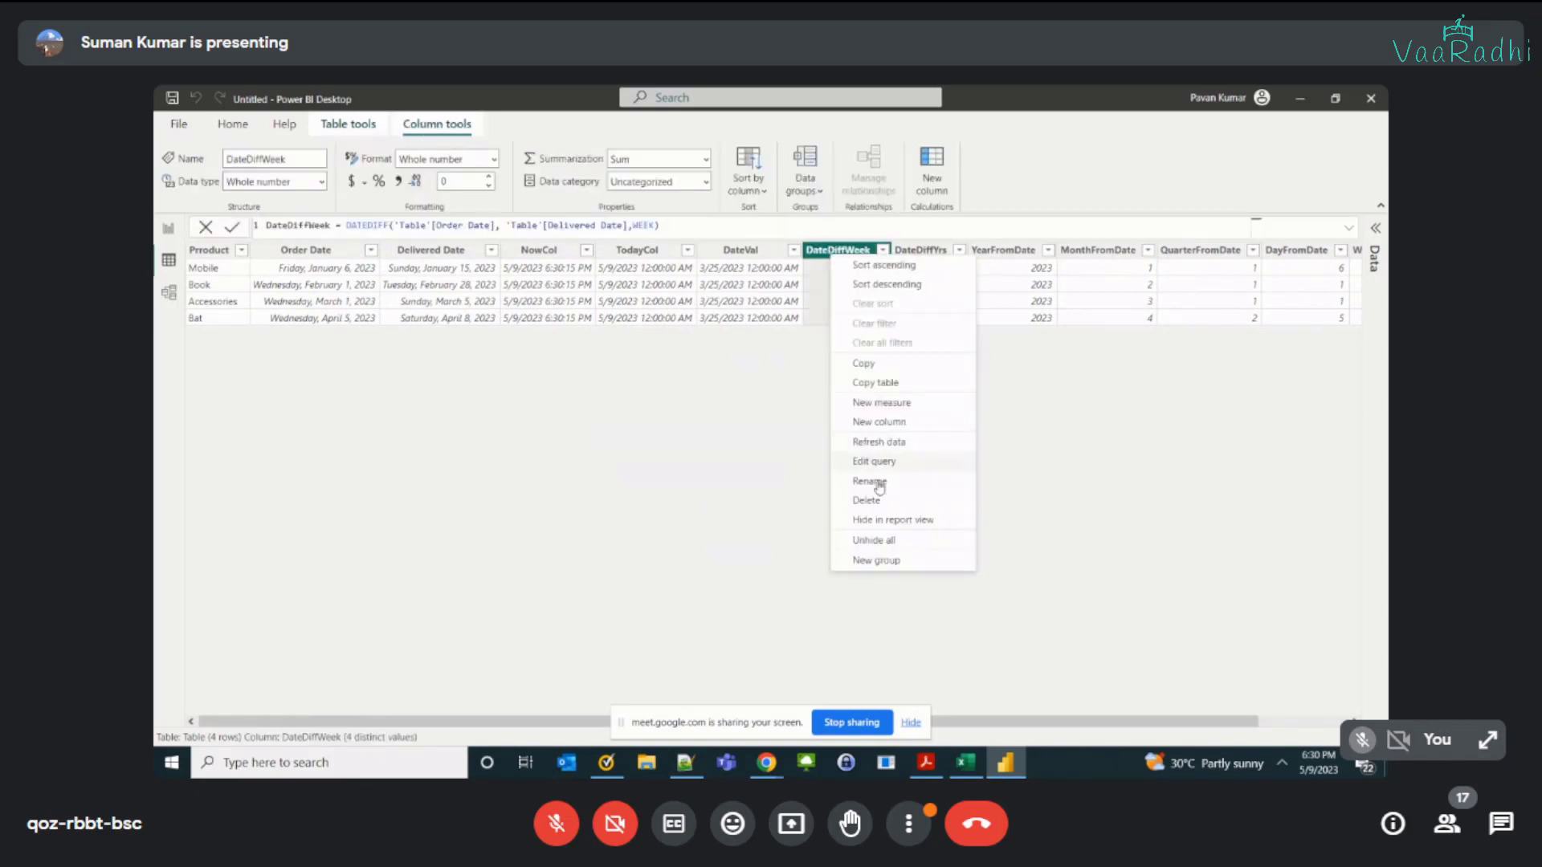
{"action": "left_click", "coordinate": [917, 252]}
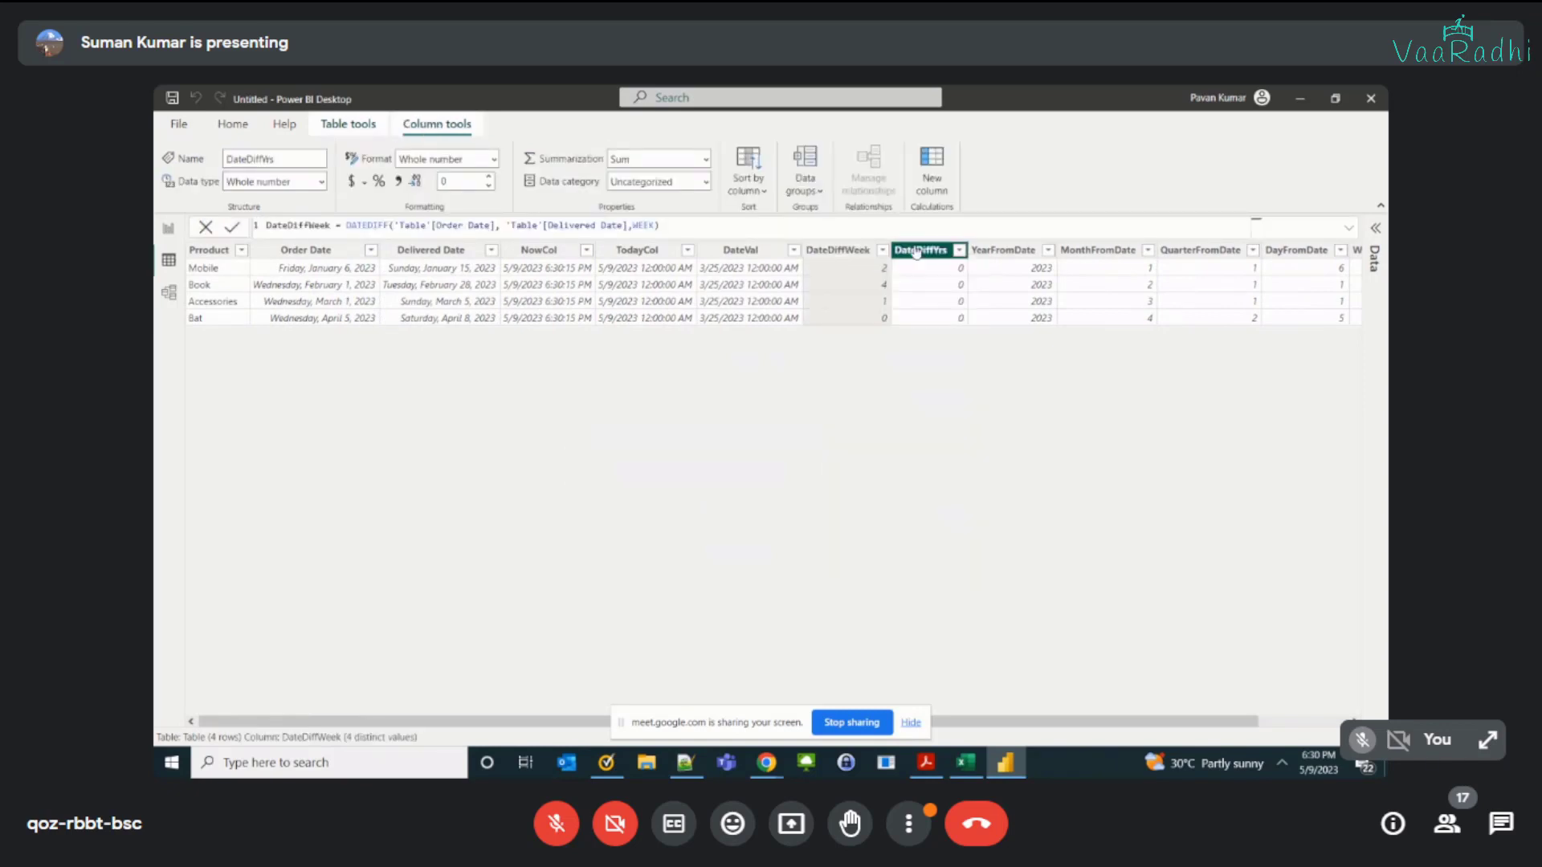
{"action": "left_click", "coordinate": [986, 253]}
{"action": "right_click", "coordinate": [843, 251]}
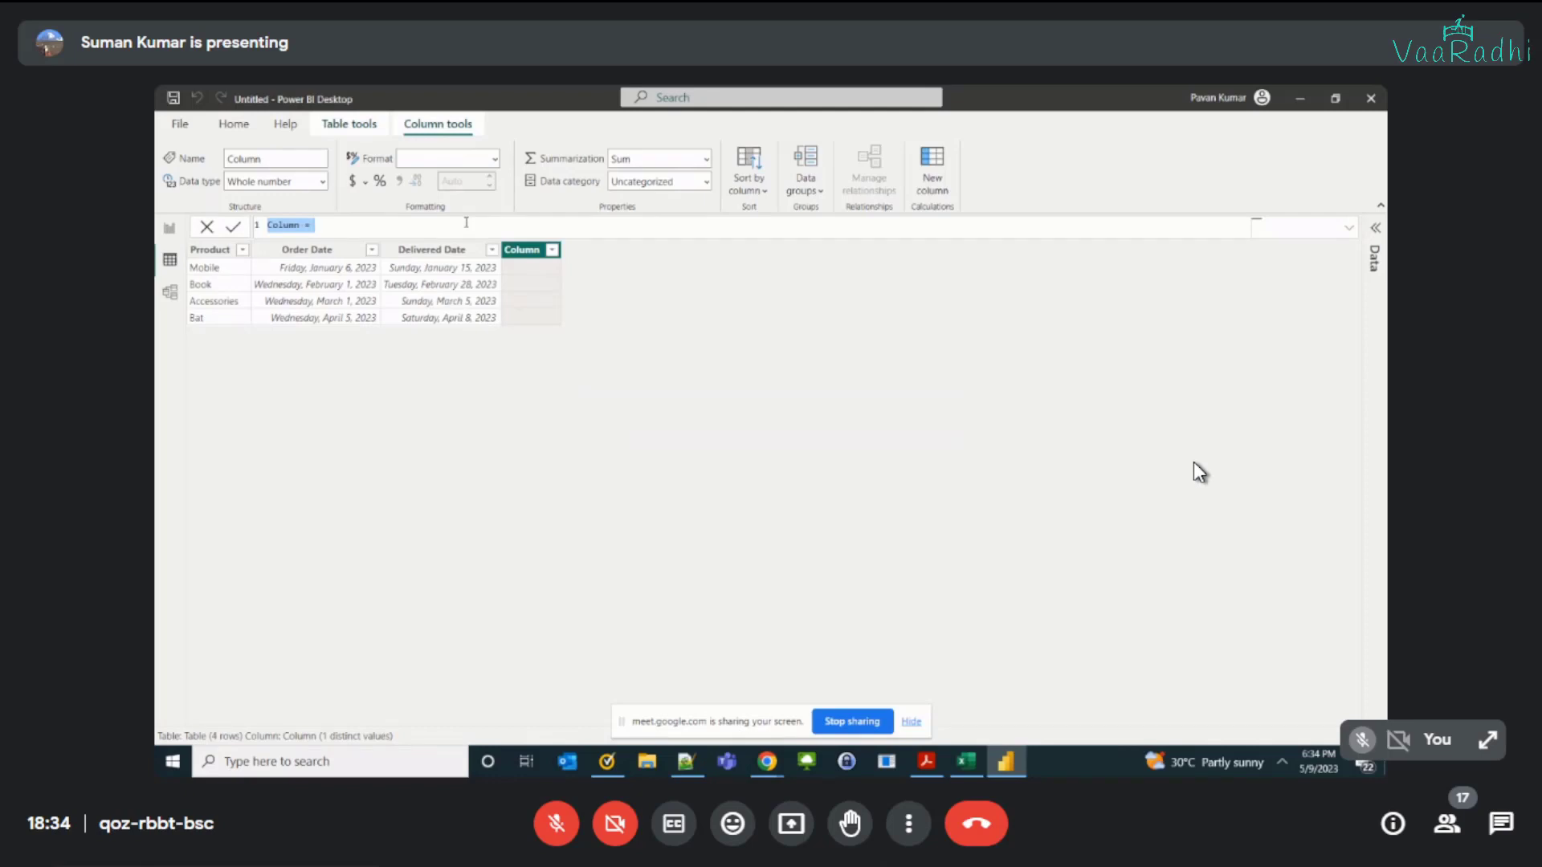
Step: Define the new calculated column as WeekName = FORMAT('Table'[Order Date], "ww")
{"action": "type", "text": "WeekNam"}
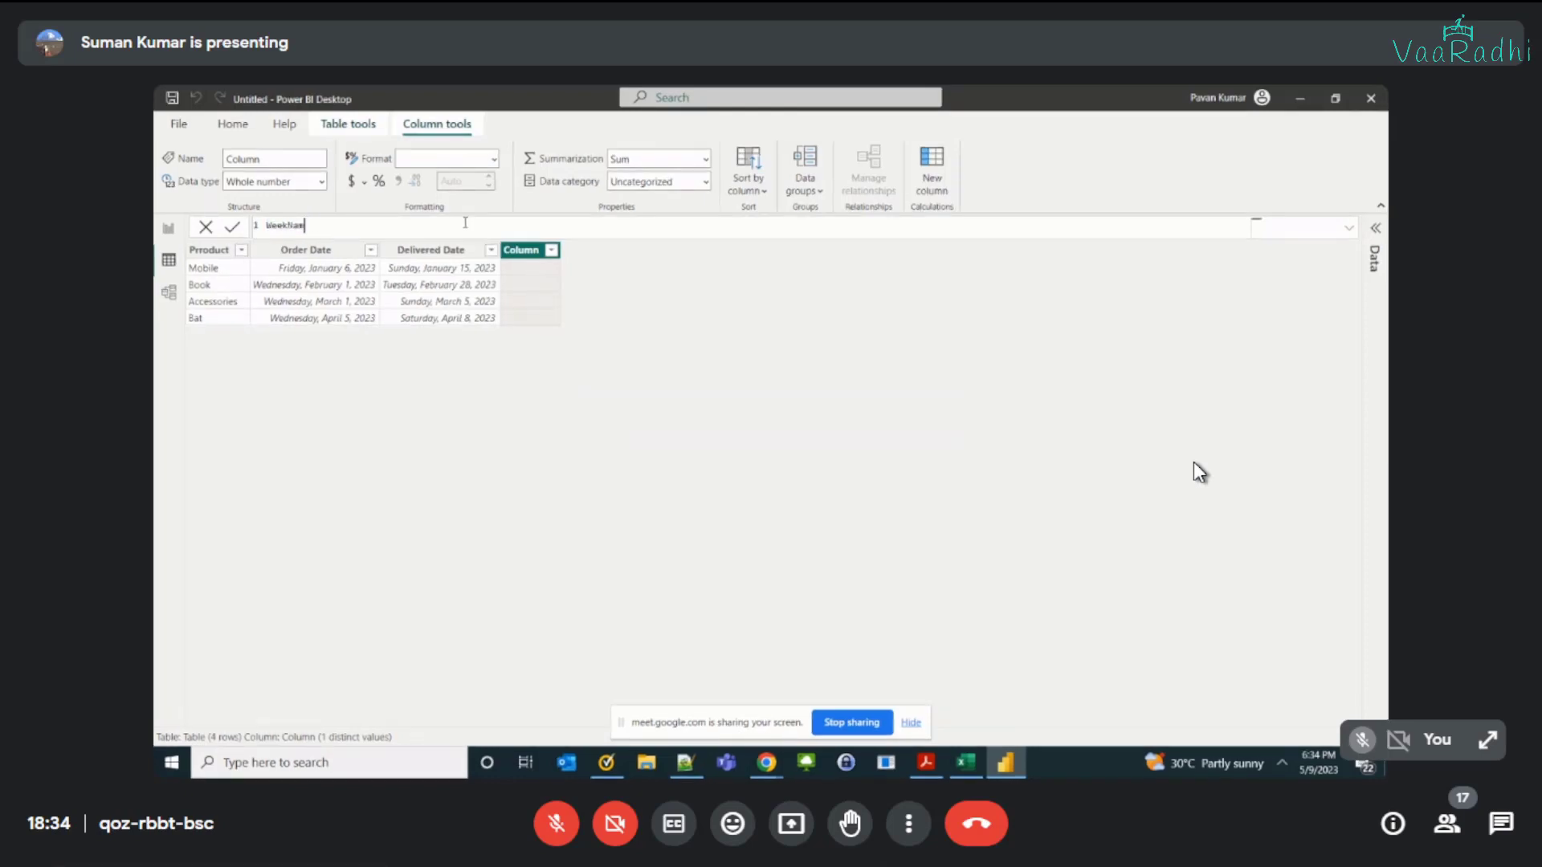
{"action": "type", "text": "e = fo"}
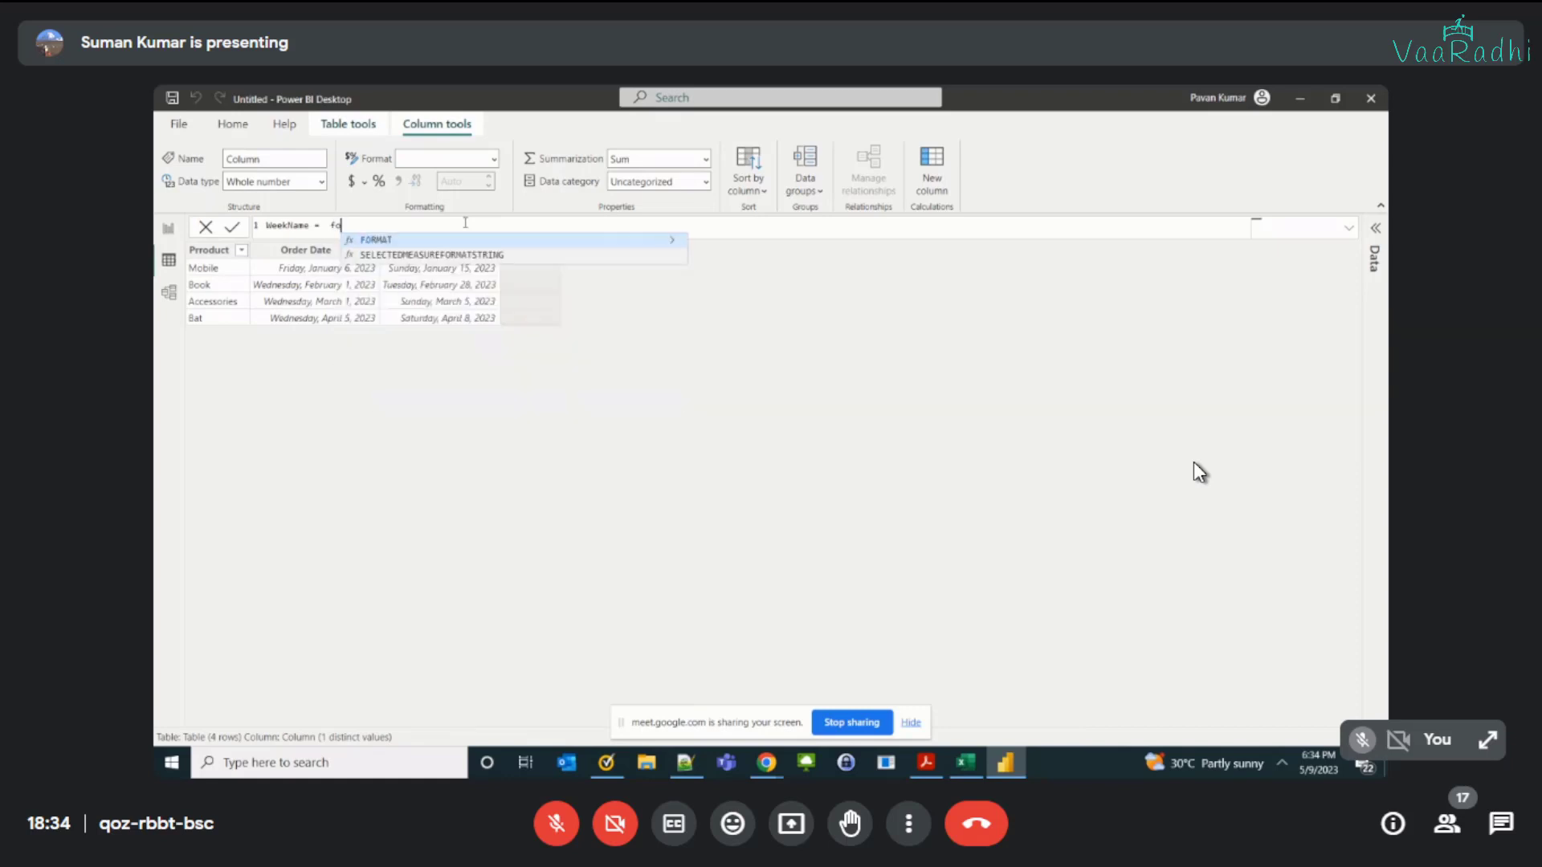
{"action": "key", "text": "BackSpace"}
{"action": "key", "text": "BackSpace"}
{"action": "type", "text": "f"}
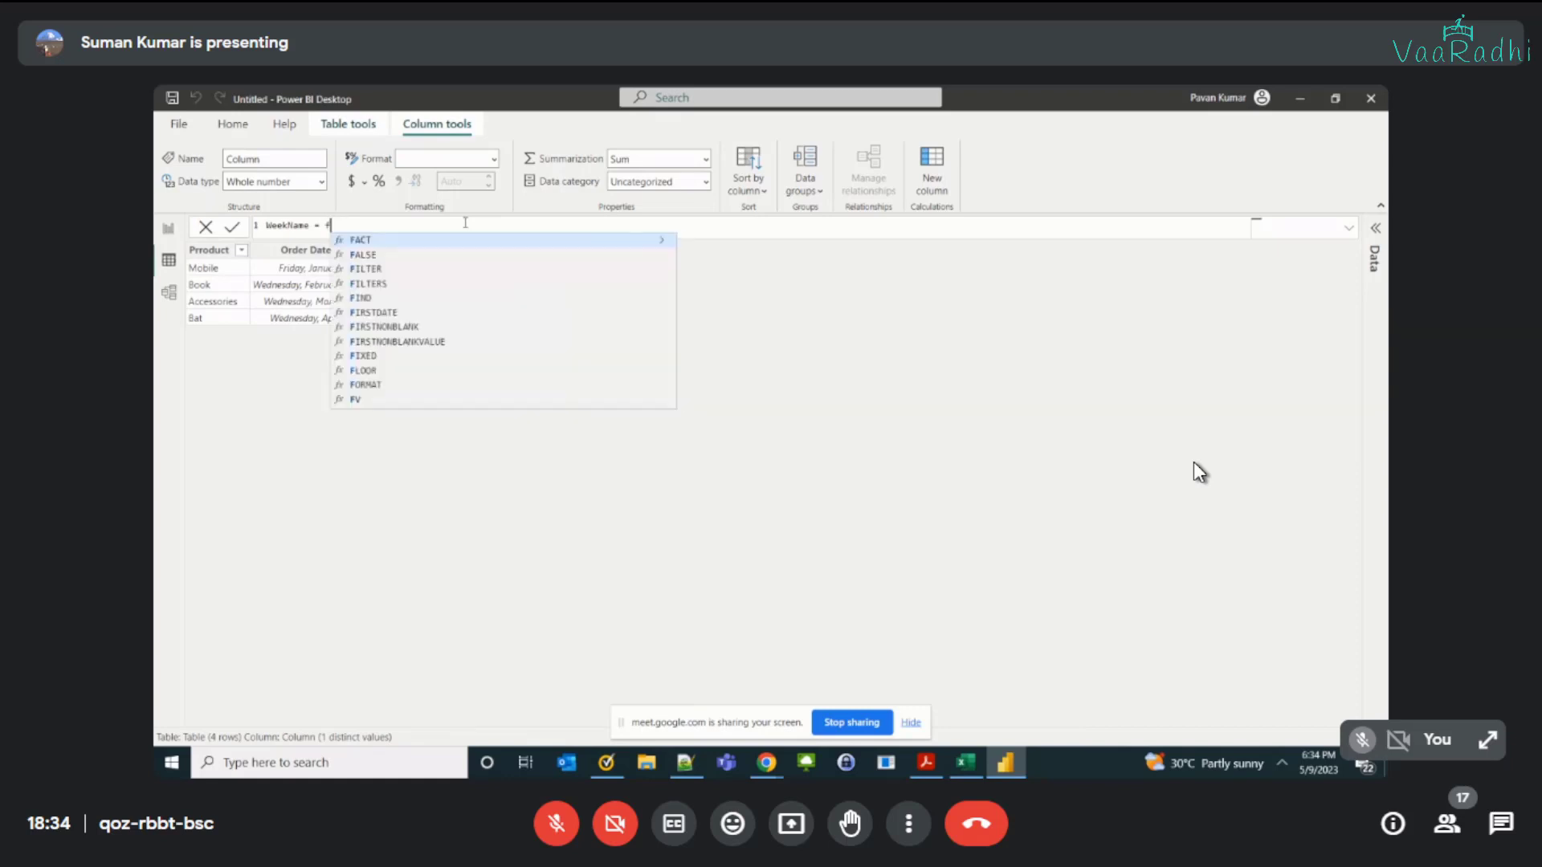
{"action": "type", "text": "ormat("}
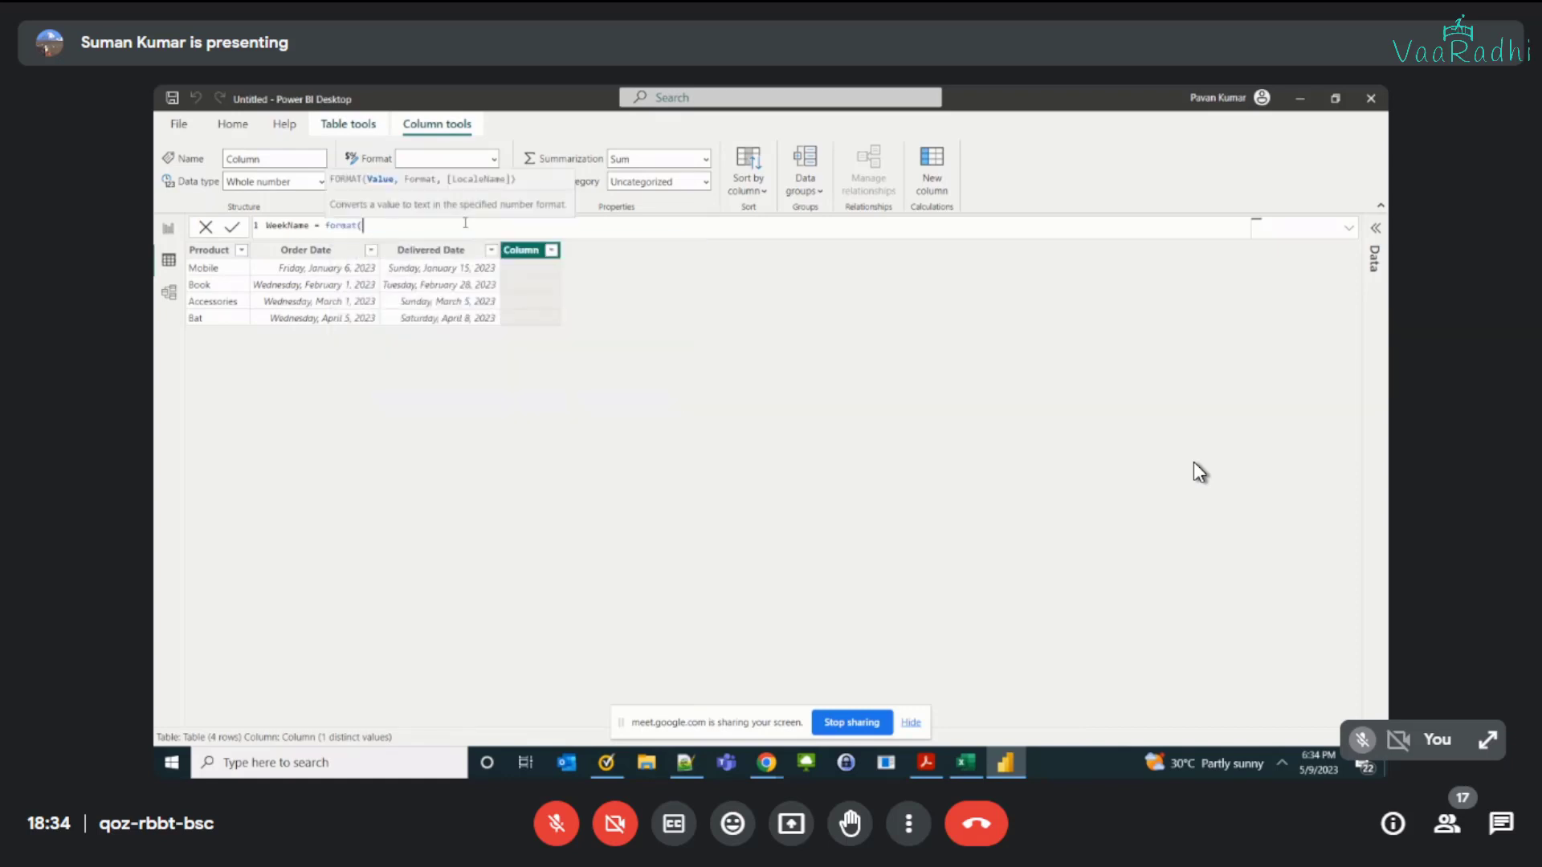
{"action": "type", "text": "'Table'[Order Date]"}
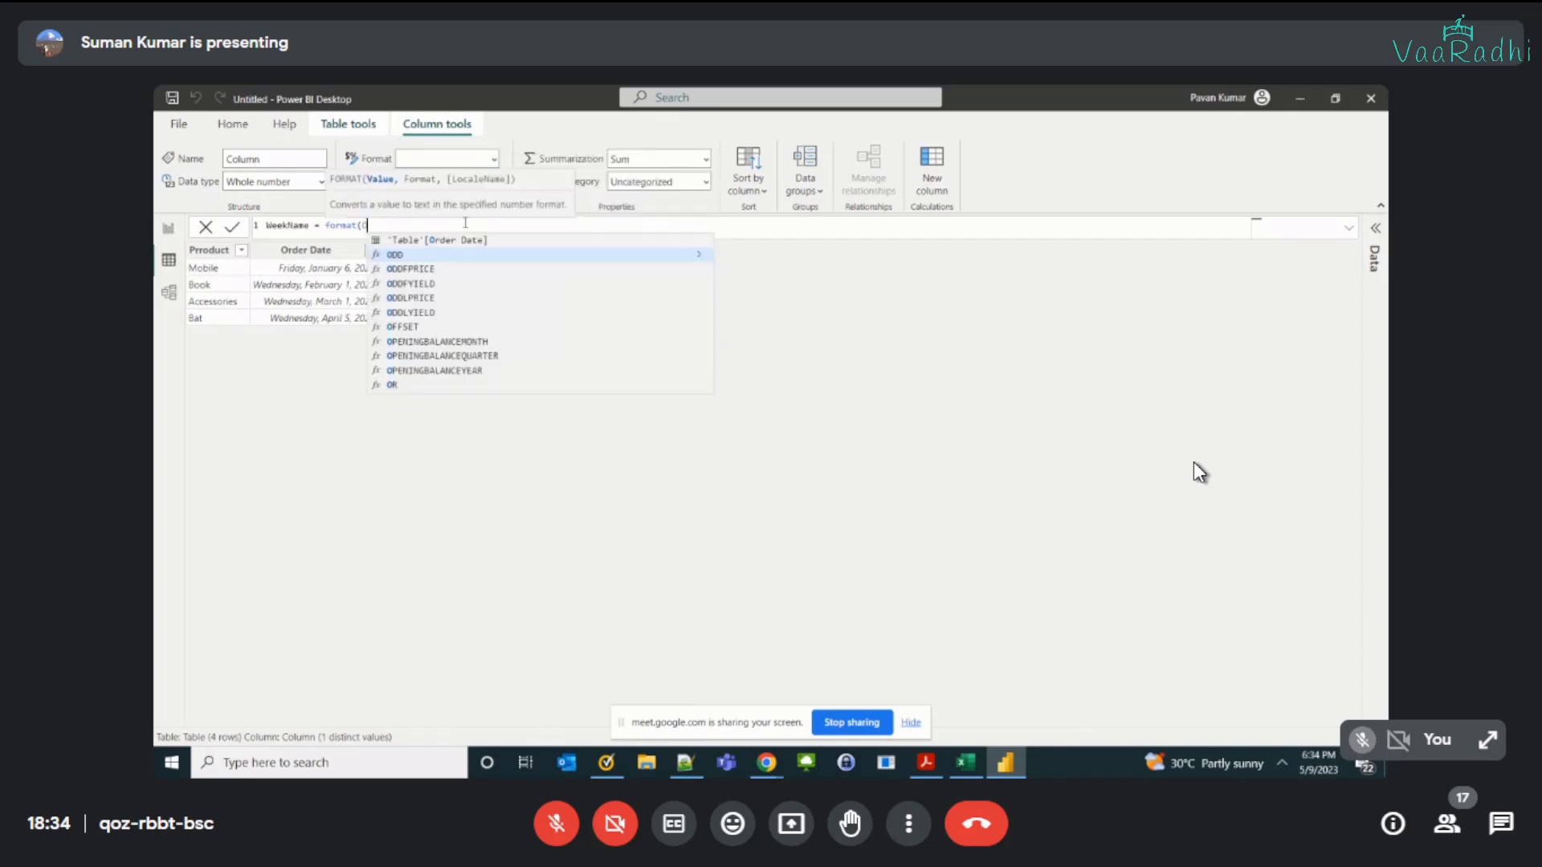
{"action": "type", "text": ", \""}
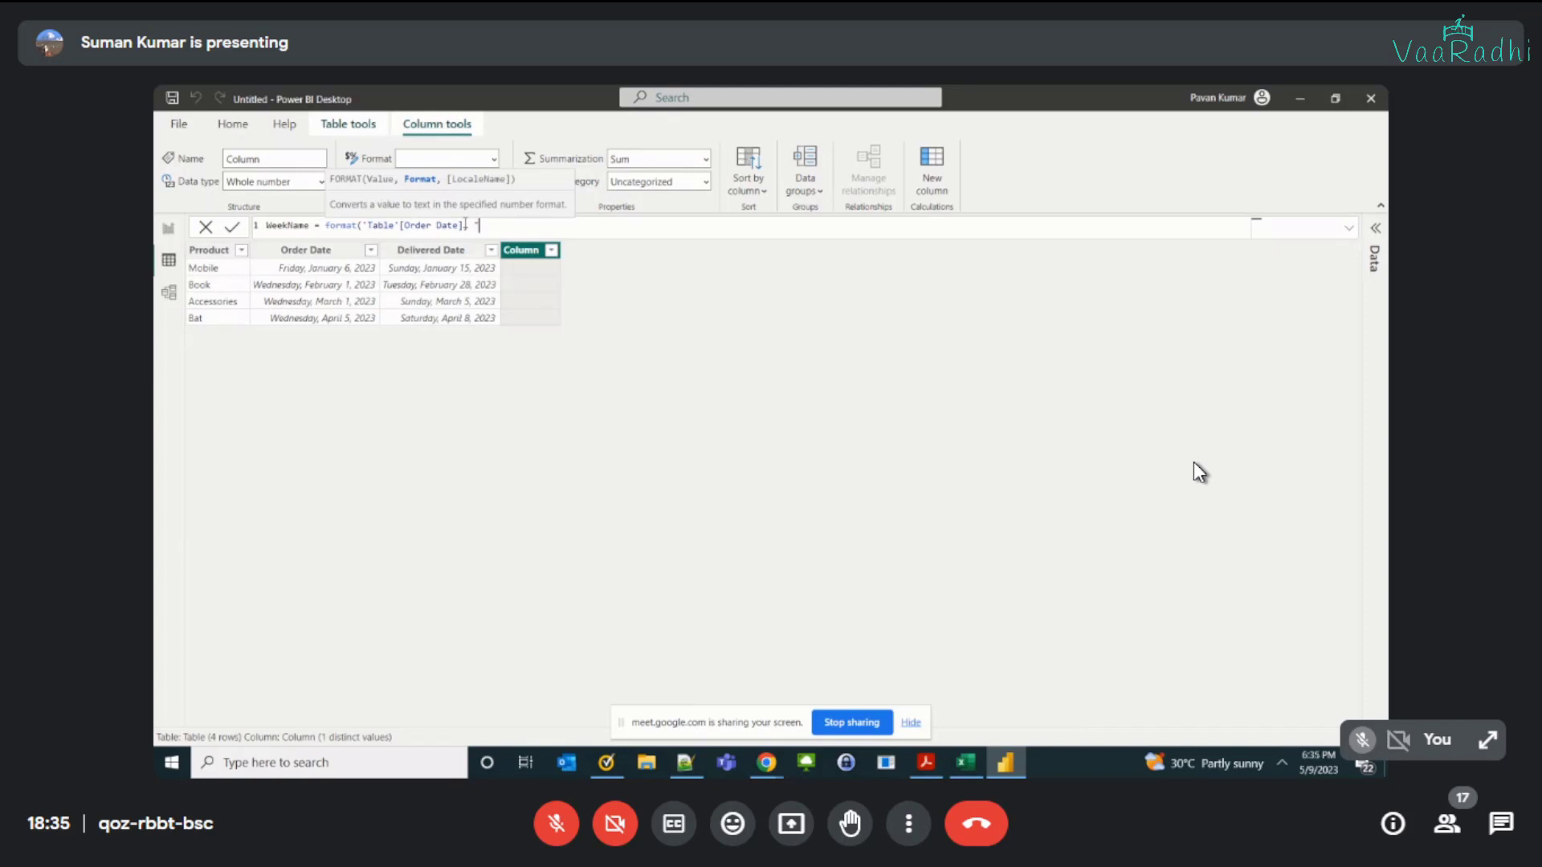
{"action": "type", "text": "ww\")"}
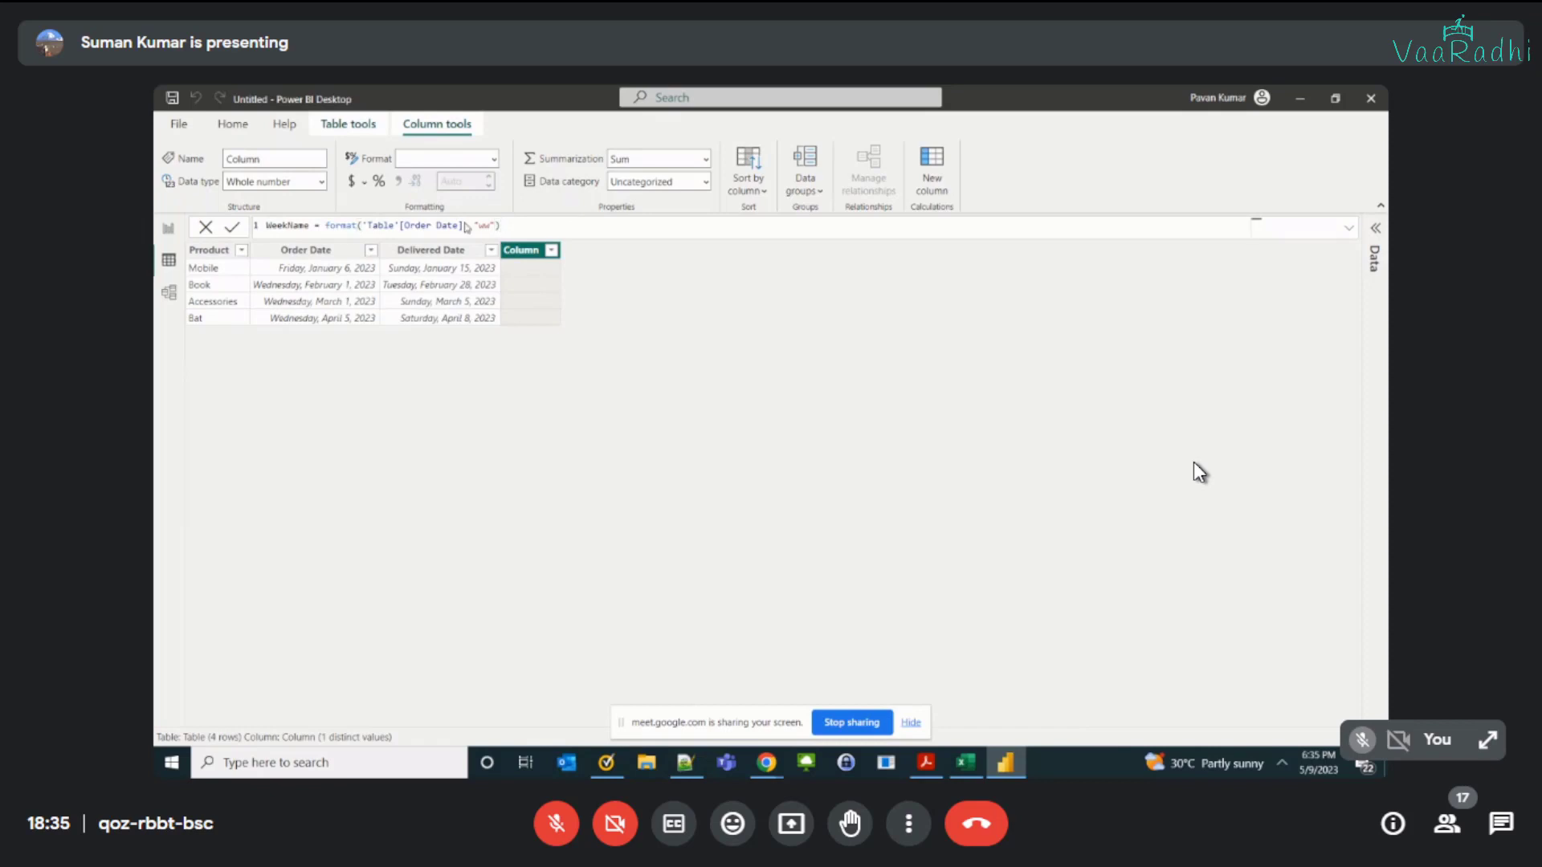
{"action": "key", "text": "Return"}
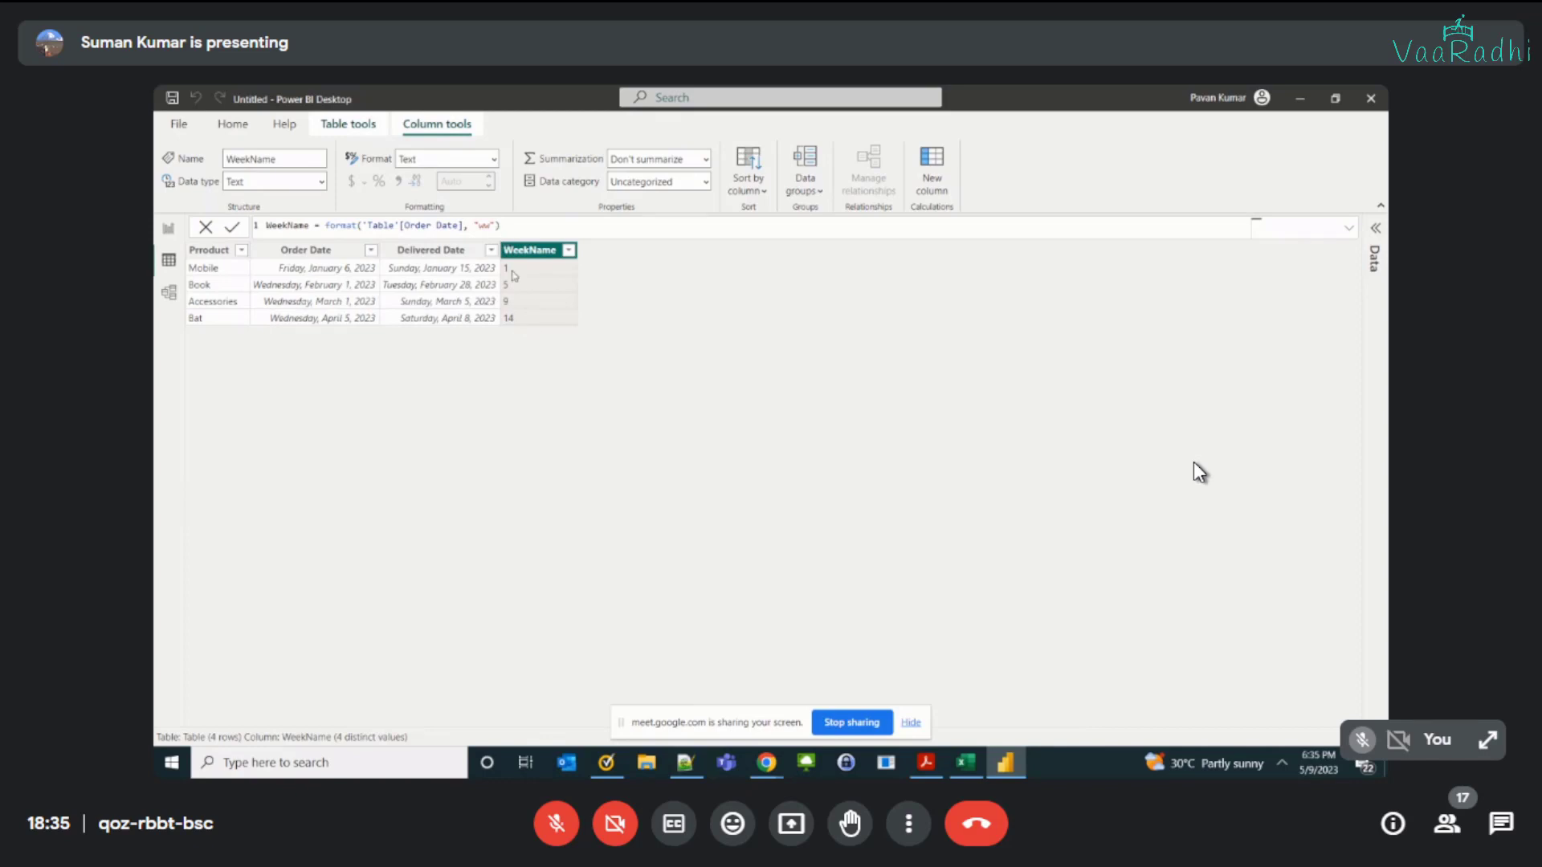
Step: Compare the first row's Order Date with its WeekName value and review the WeekName formula
{"action": "left_click", "coordinate": [337, 276]}
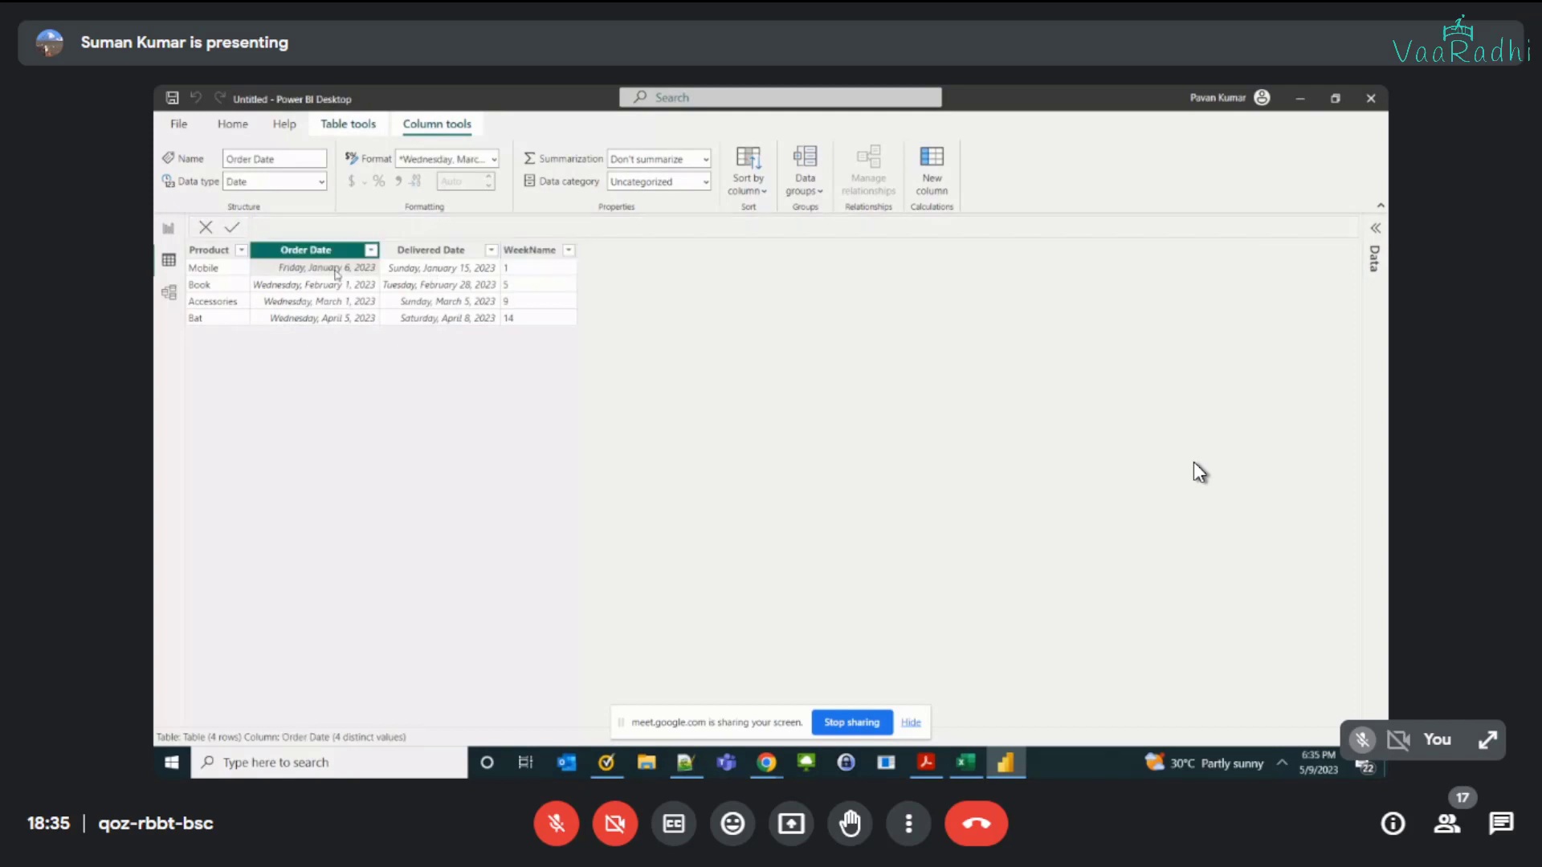
{"action": "left_click", "coordinate": [508, 273]}
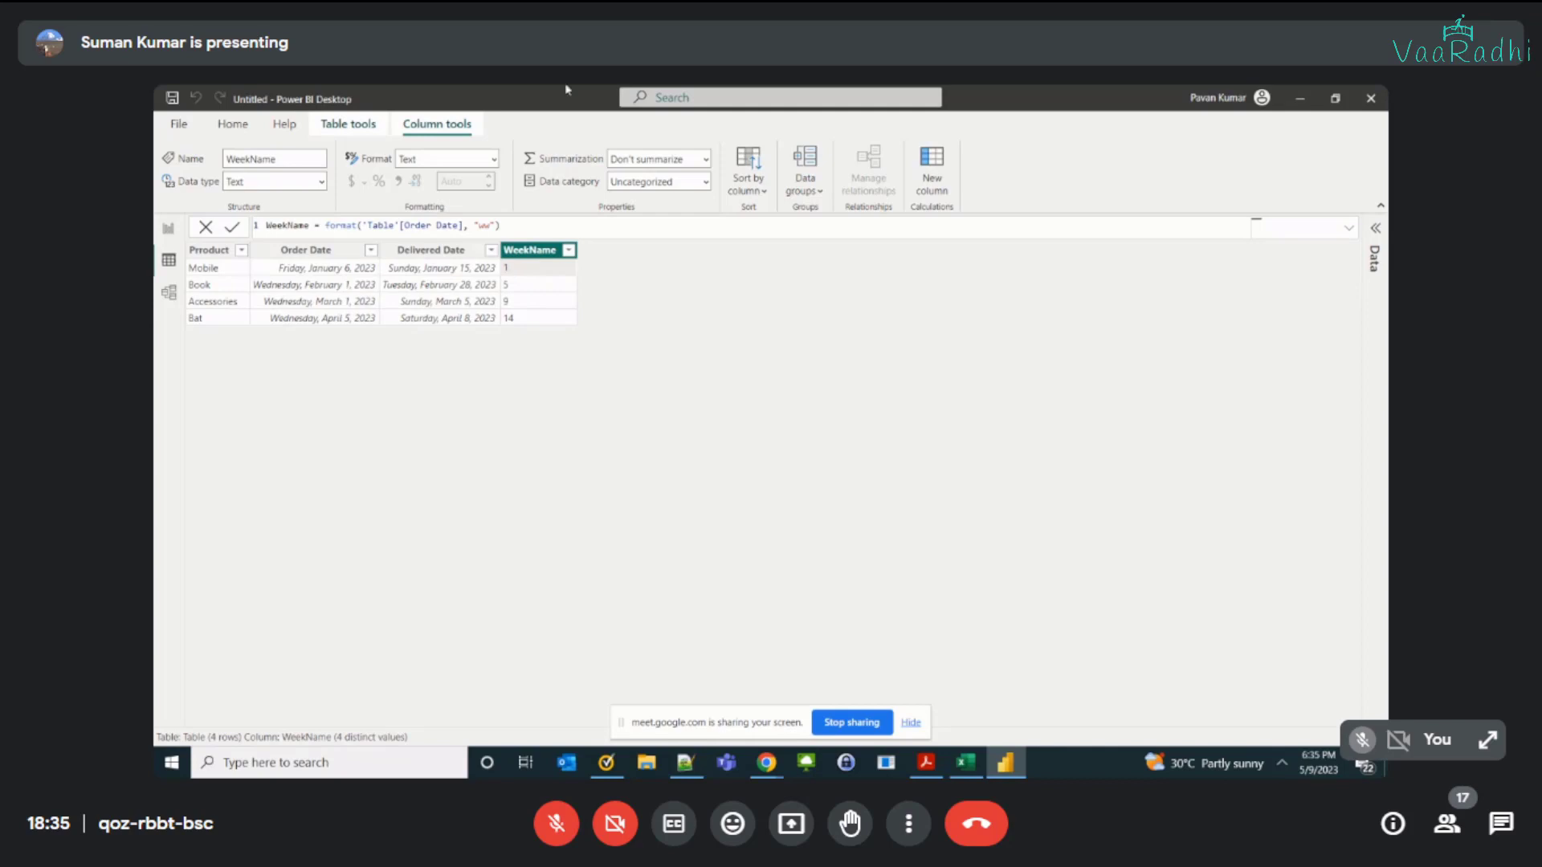
{"action": "left_click", "coordinate": [455, 227]}
Step: Add a calculated column WeekName1 = FORMAT('Table'[Order Date], "www"), and extend its format code to "wwww"
{"action": "left_click", "coordinate": [348, 123]}
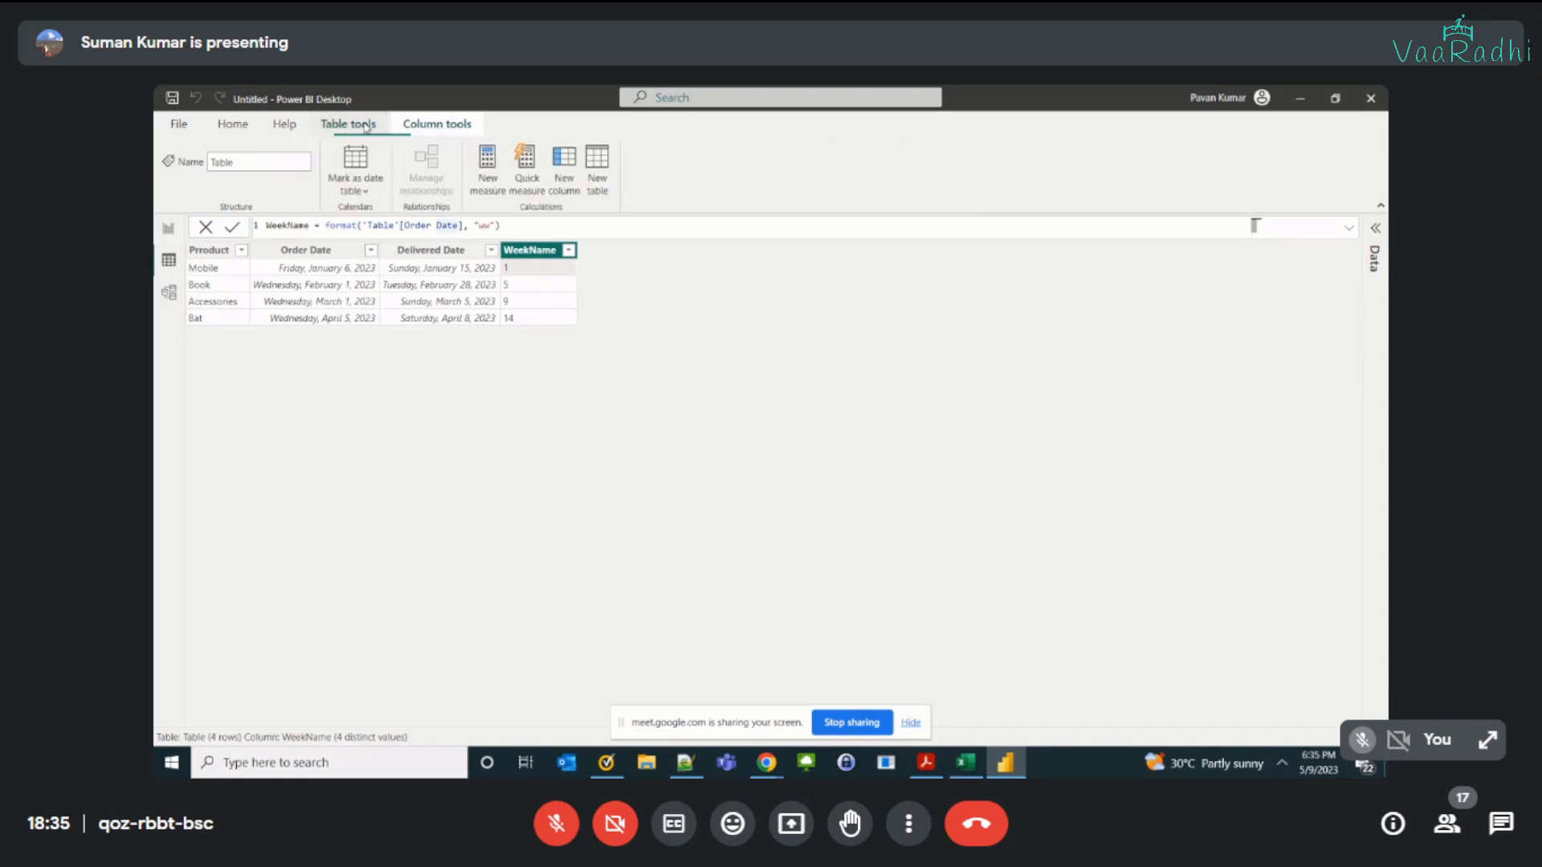
{"action": "left_click", "coordinate": [566, 183]}
{"action": "type", "text": "WEek"}
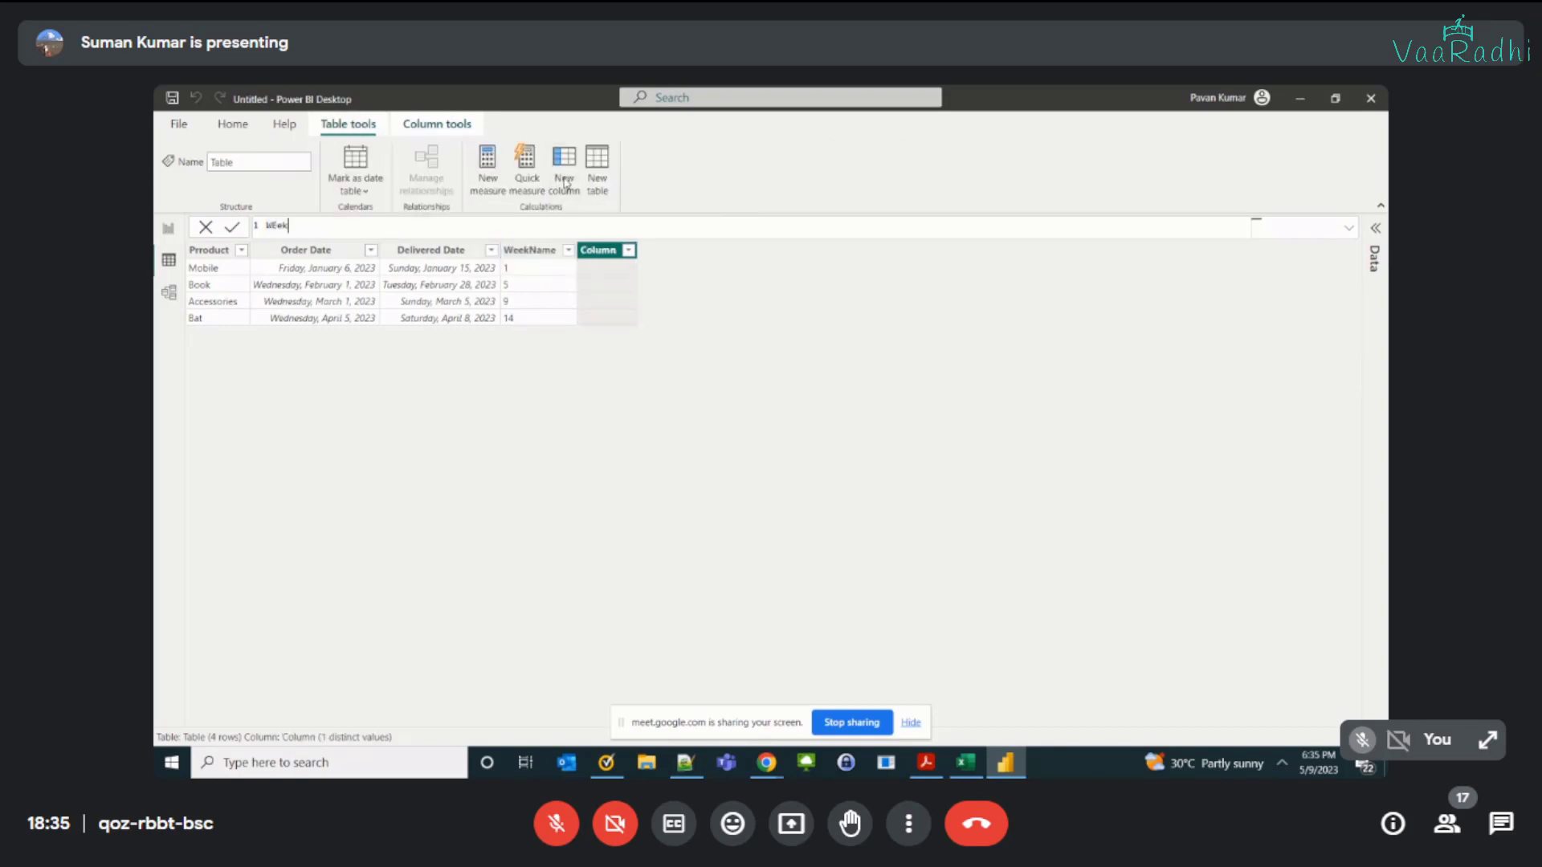
{"action": "key", "text": "BackSpace"}
{"action": "key", "text": "BackSpace"}
{"action": "type", "text": "ekName1 = Forma"}
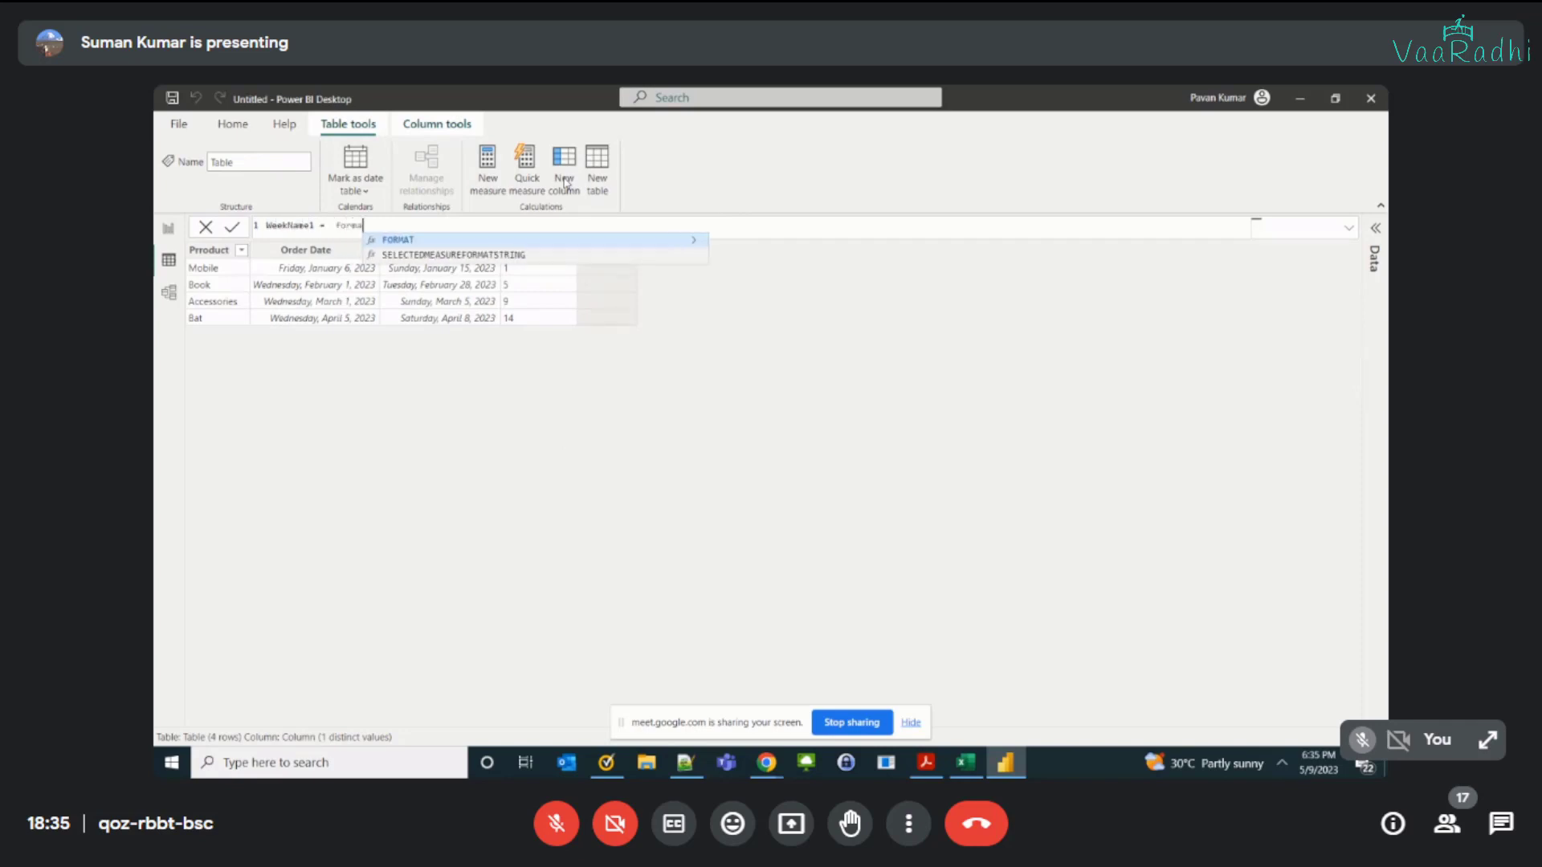
{"action": "type", "text": "T('Table'[Order Date]"}
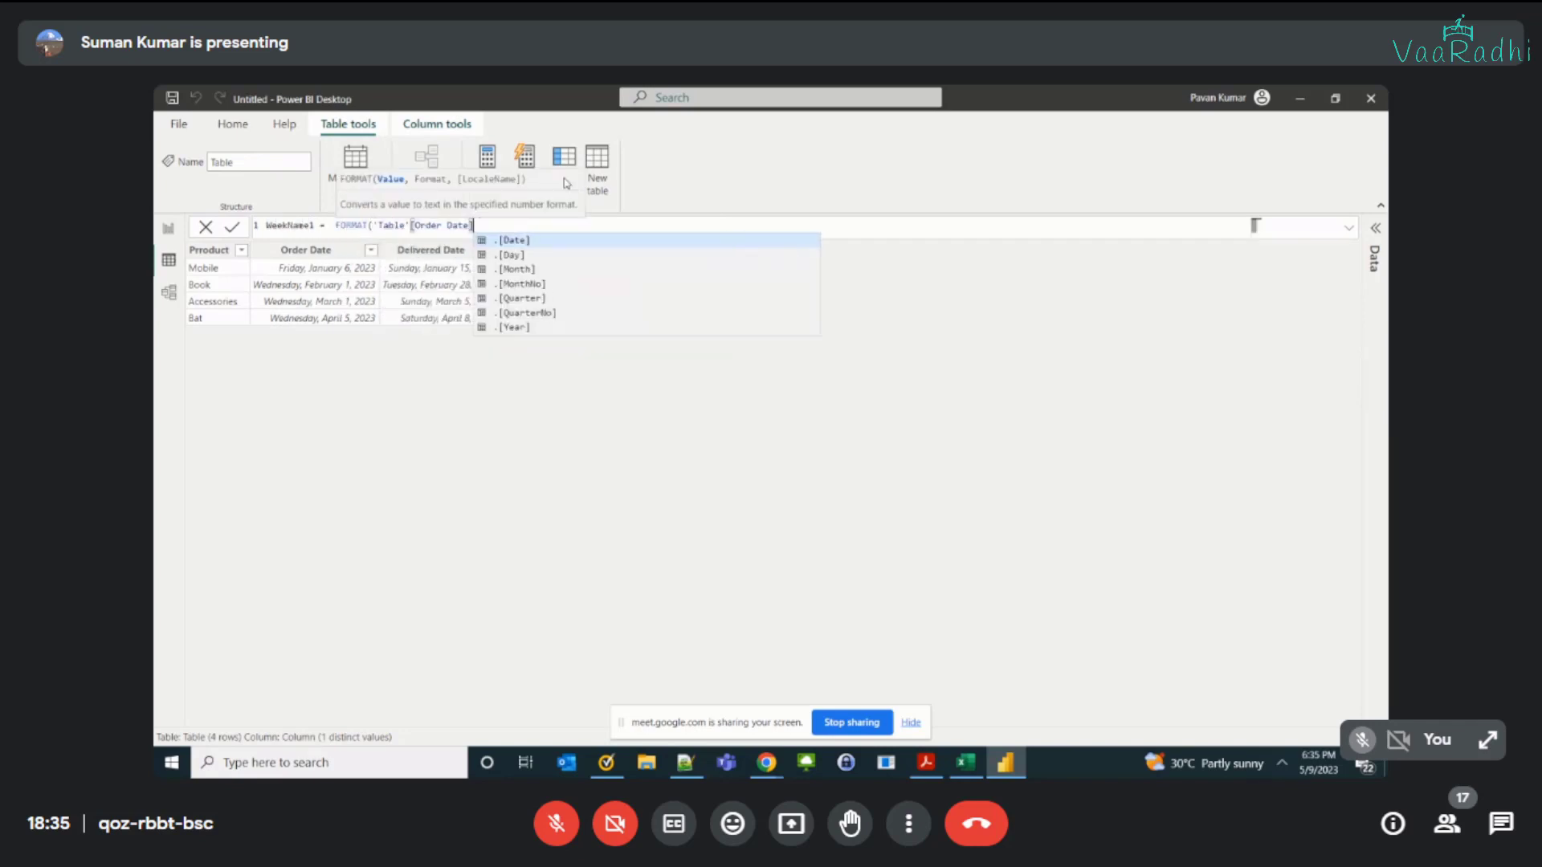
{"action": "type", "text": ", \"www"}
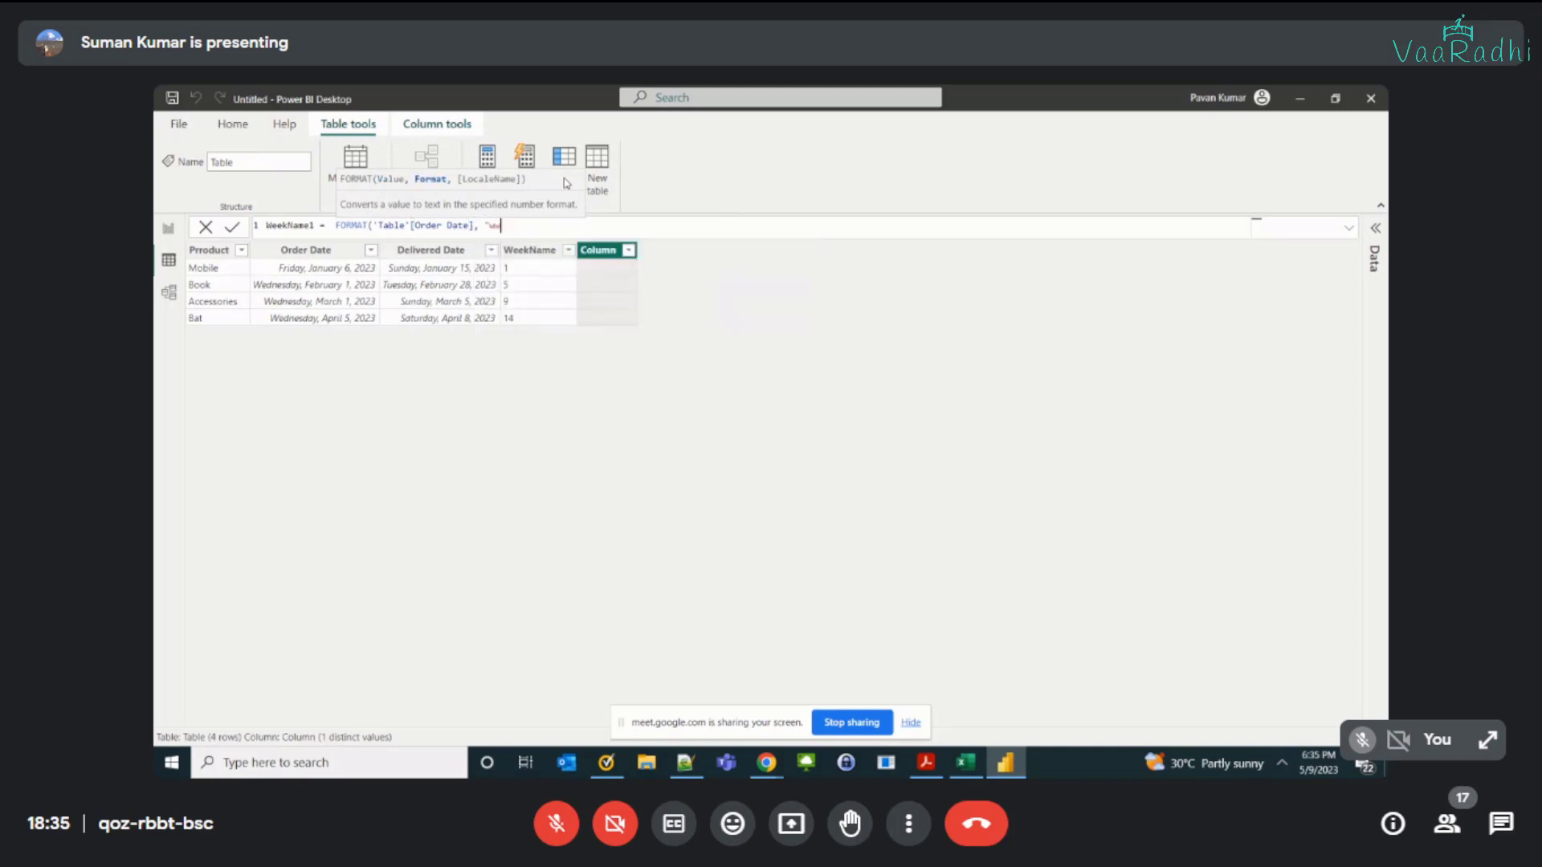
{"action": "type", "text": "\")"}
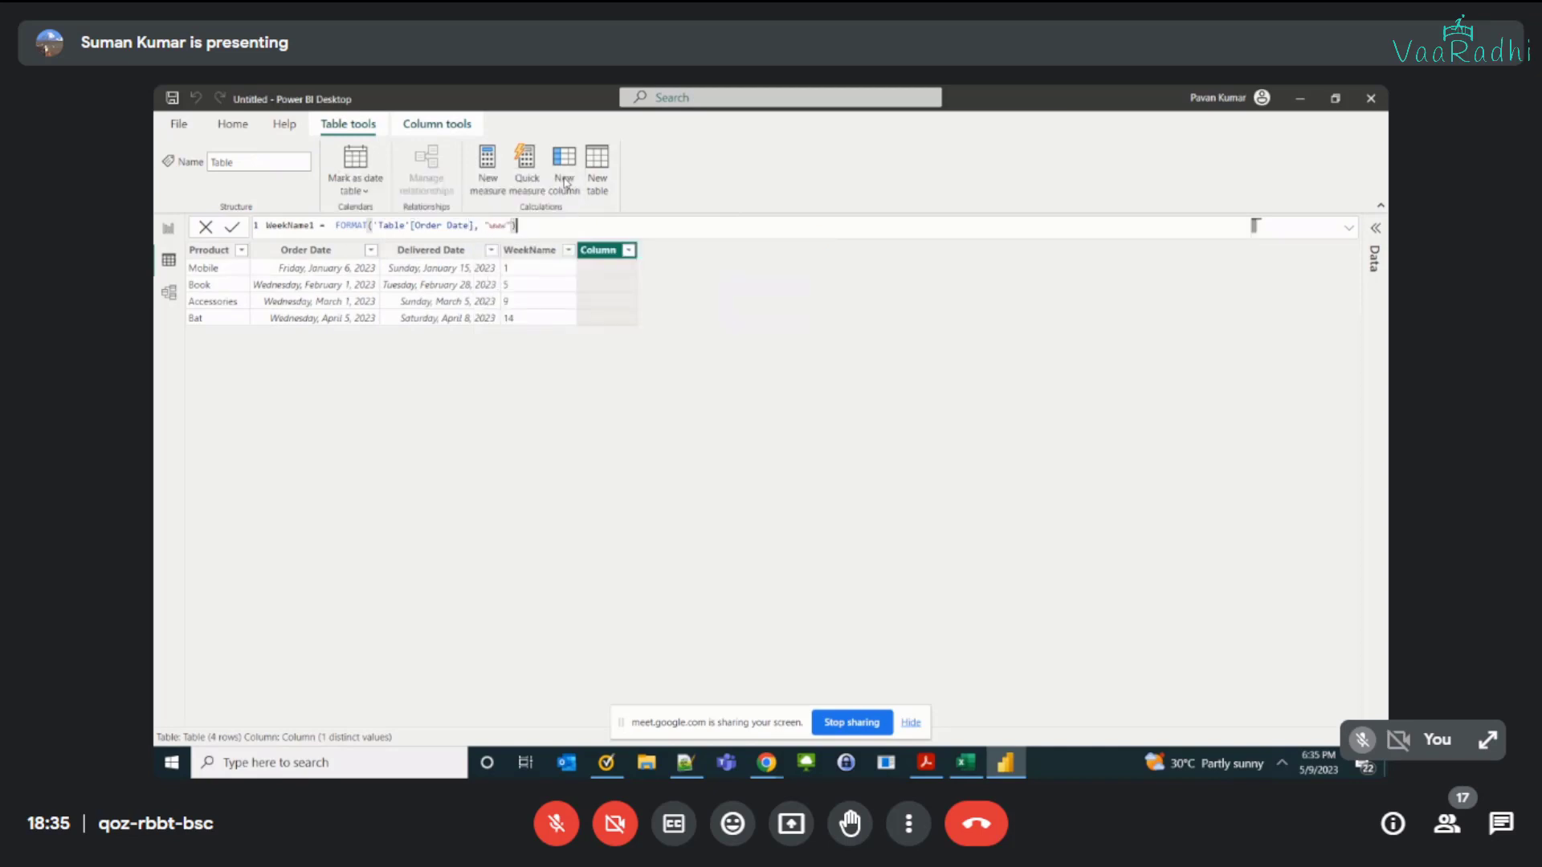
{"action": "key", "text": "Return"}
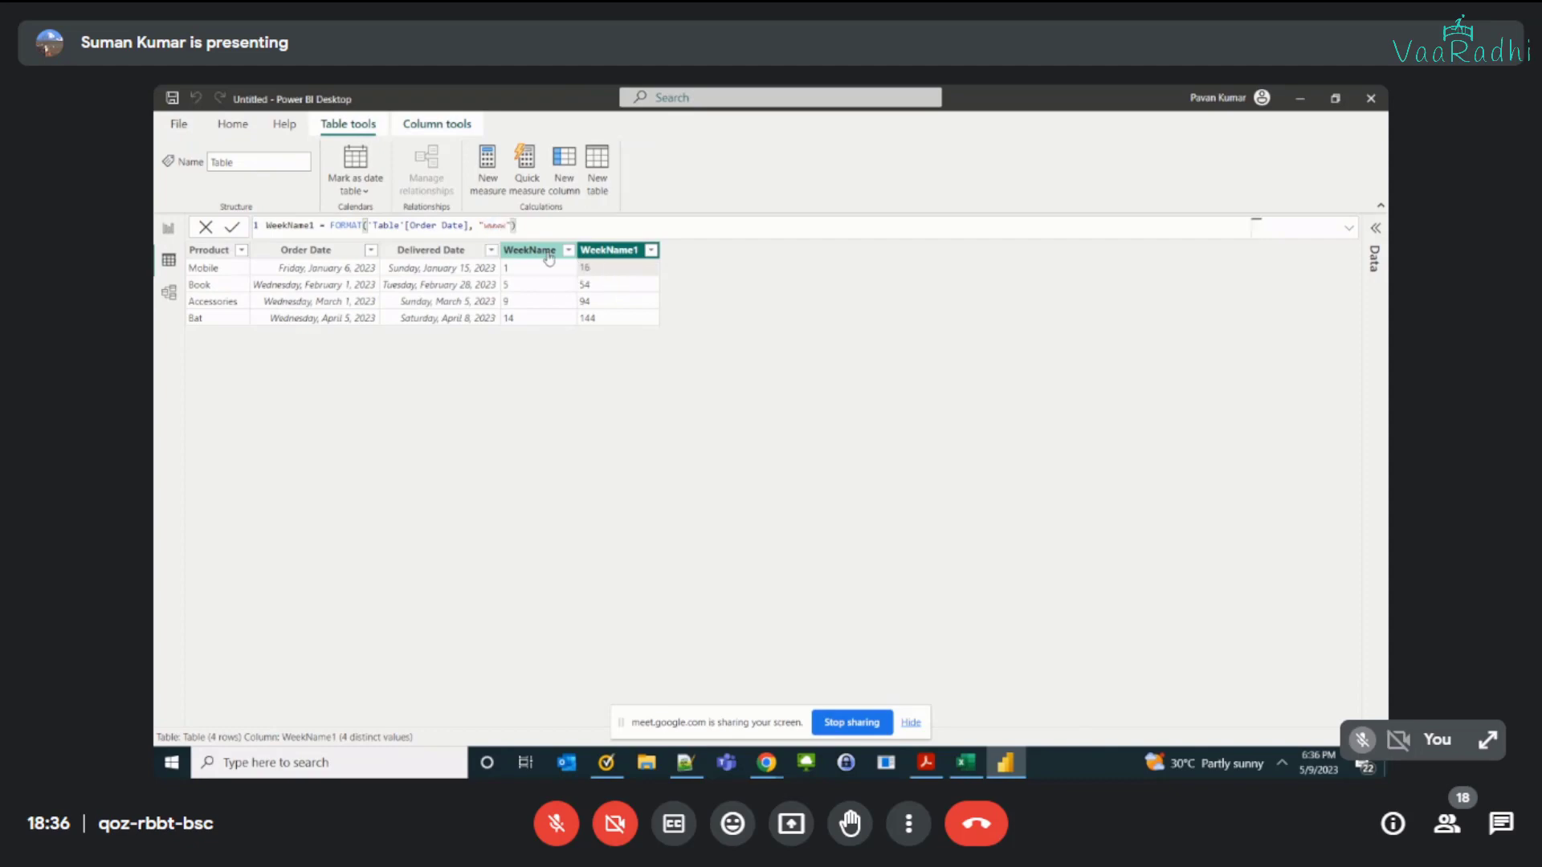
{"action": "key", "text": "Return"}
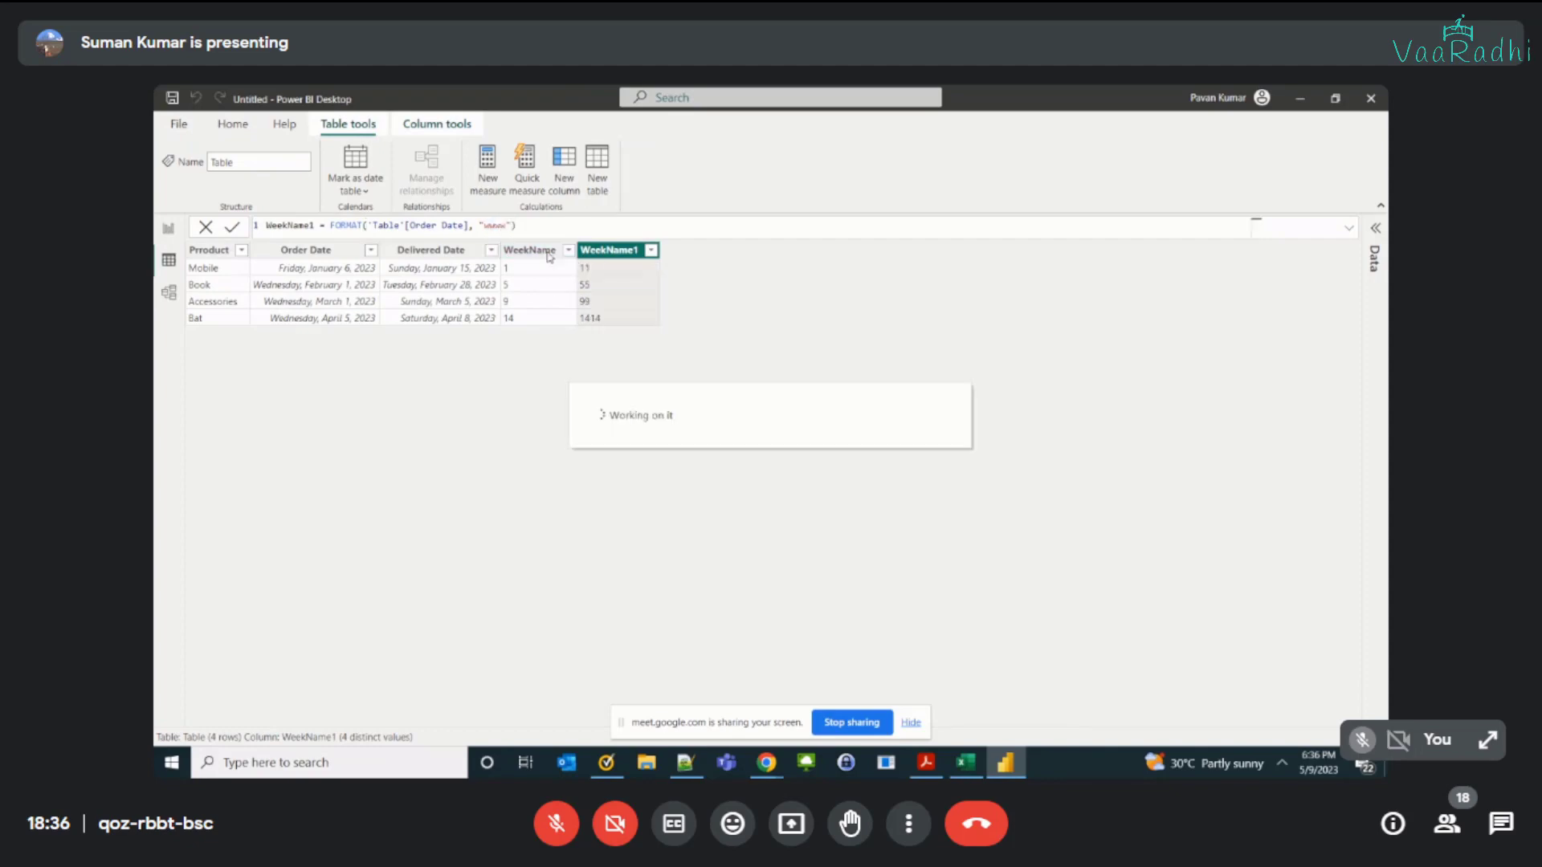
Step: Switch to the Excel workbook to read the description of the ww format code, and return to Power BI
{"action": "key", "text": "alt+Tab"}
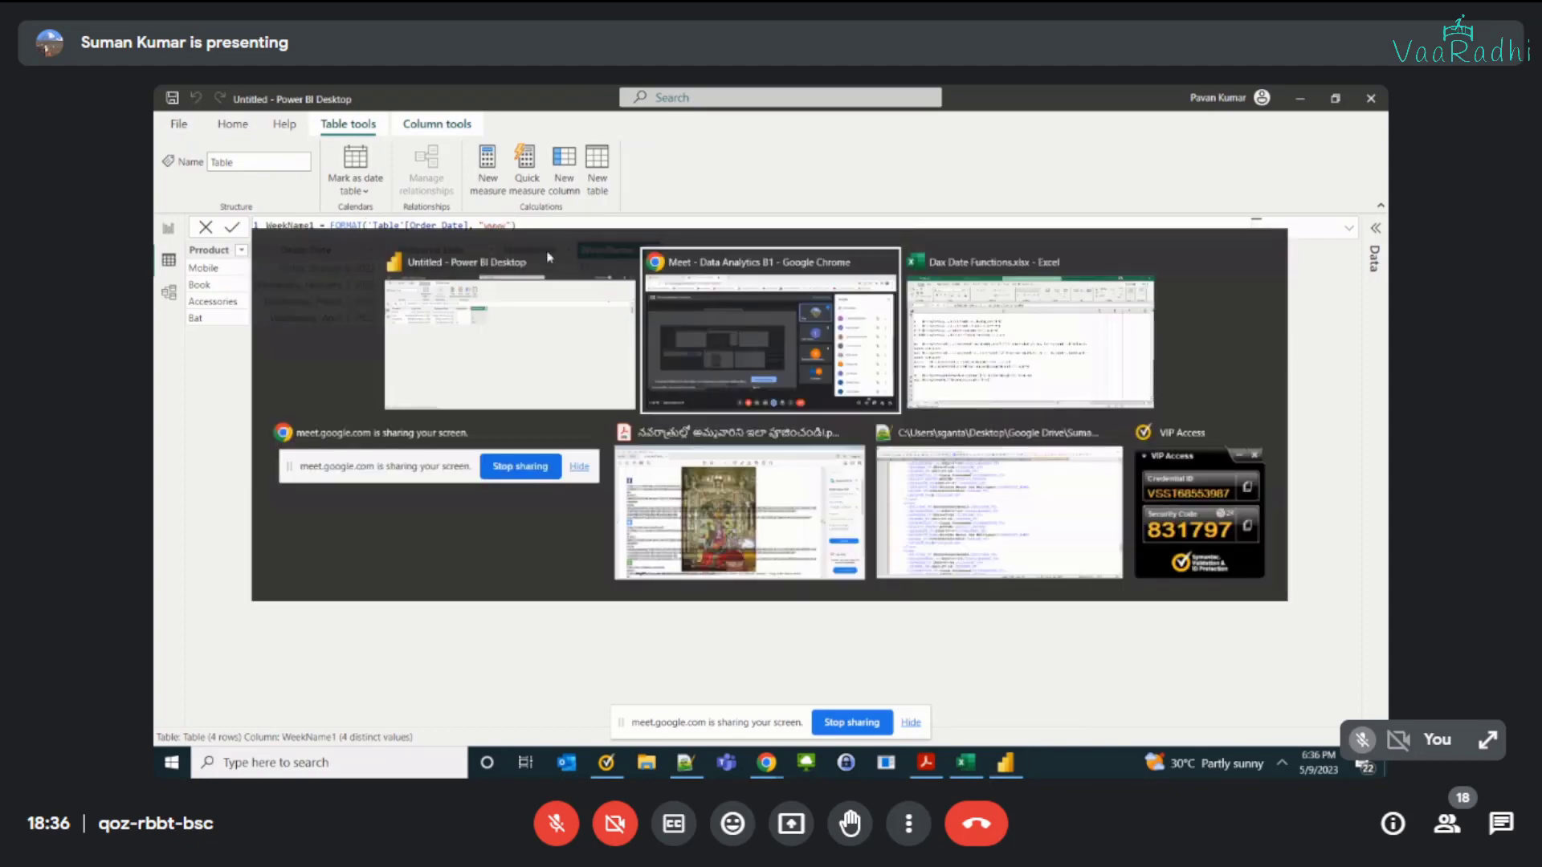
{"action": "key", "text": "alt+Tab"}
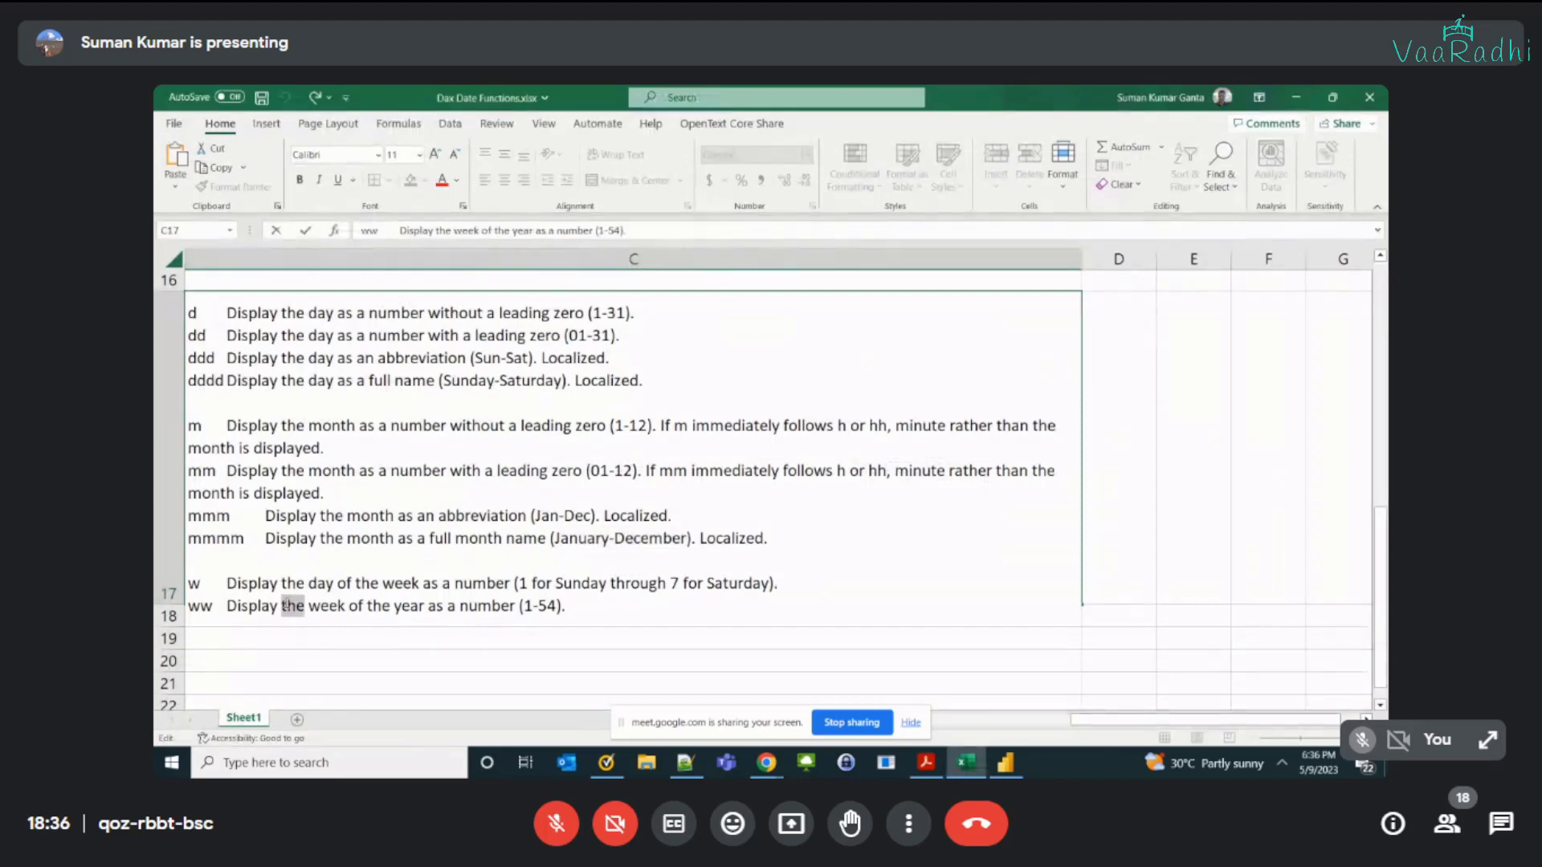
{"action": "triple_click", "coordinate": [286, 606]}
{"action": "double_click", "coordinate": [199, 606]}
{"action": "left_click_drag", "start_coordinate": [525, 607], "coordinate": [538, 608]}
{"action": "key", "text": "alt+Tab"}
{"action": "key", "text": "alt+Tab"}
{"action": "key", "text": "alt+Tab"}
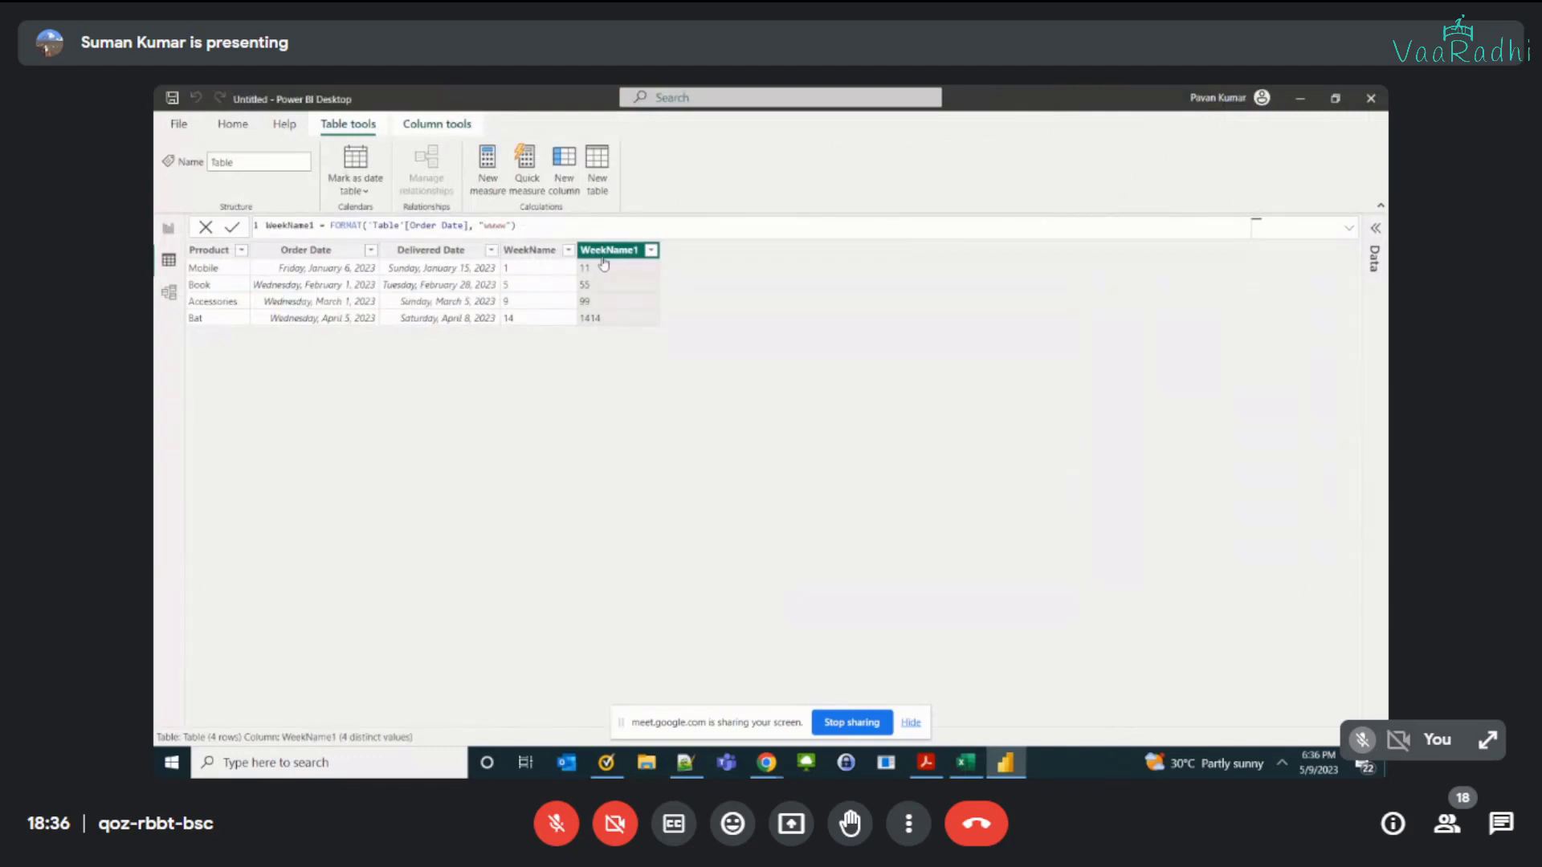
Step: Change the format code in the WeekName formula to "w" and in the WeekName1 formula to "ww"
{"action": "left_click", "coordinate": [530, 250]}
{"action": "left_click", "coordinate": [485, 225]}
{"action": "key", "text": "BackSpace"}
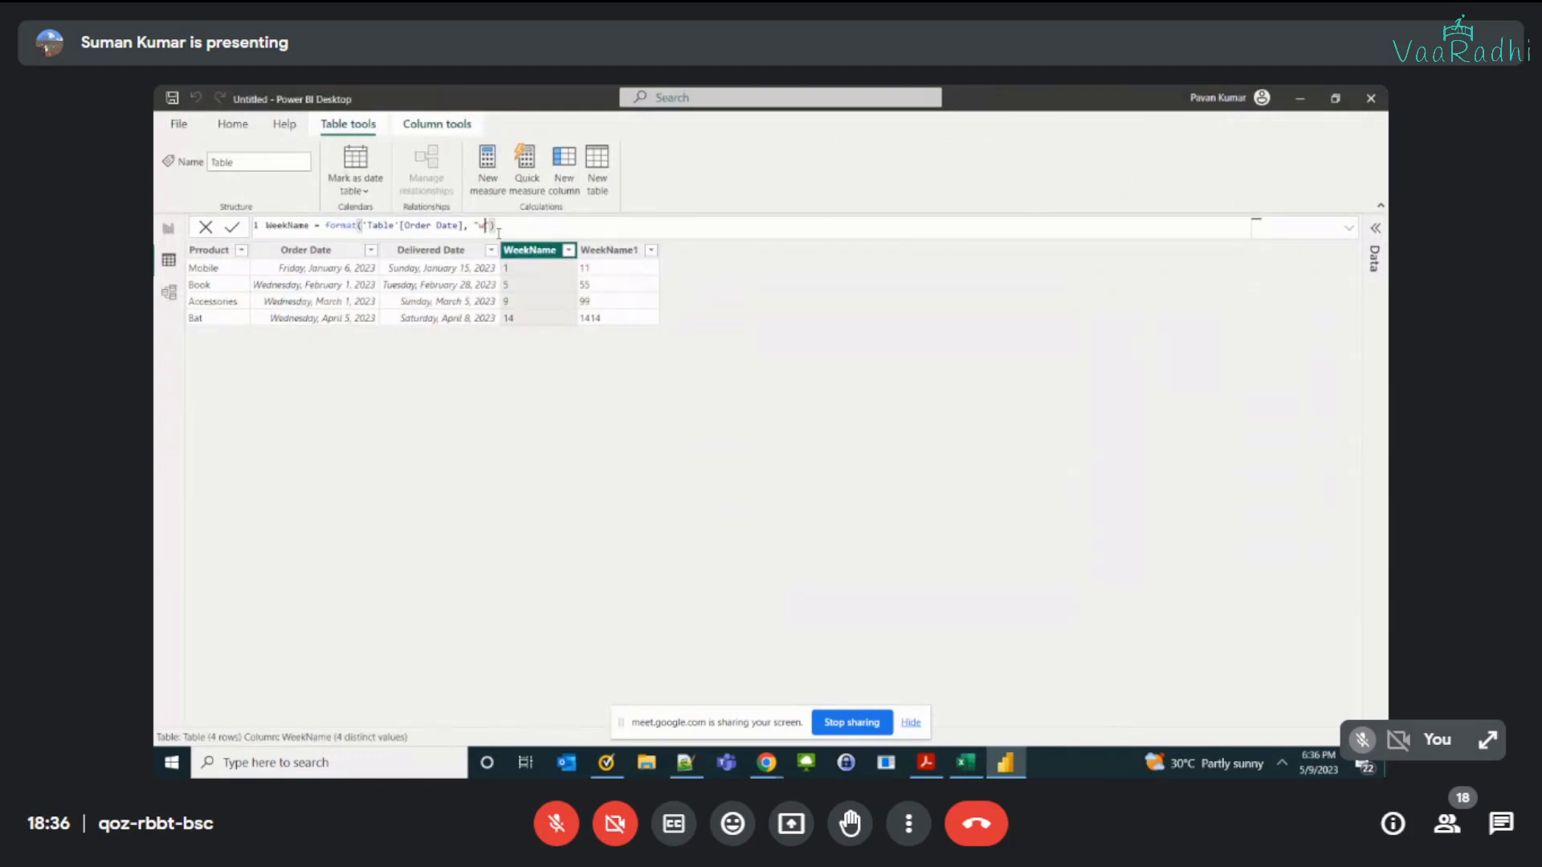
{"action": "key", "text": "Return"}
{"action": "left_click", "coordinate": [497, 230]}
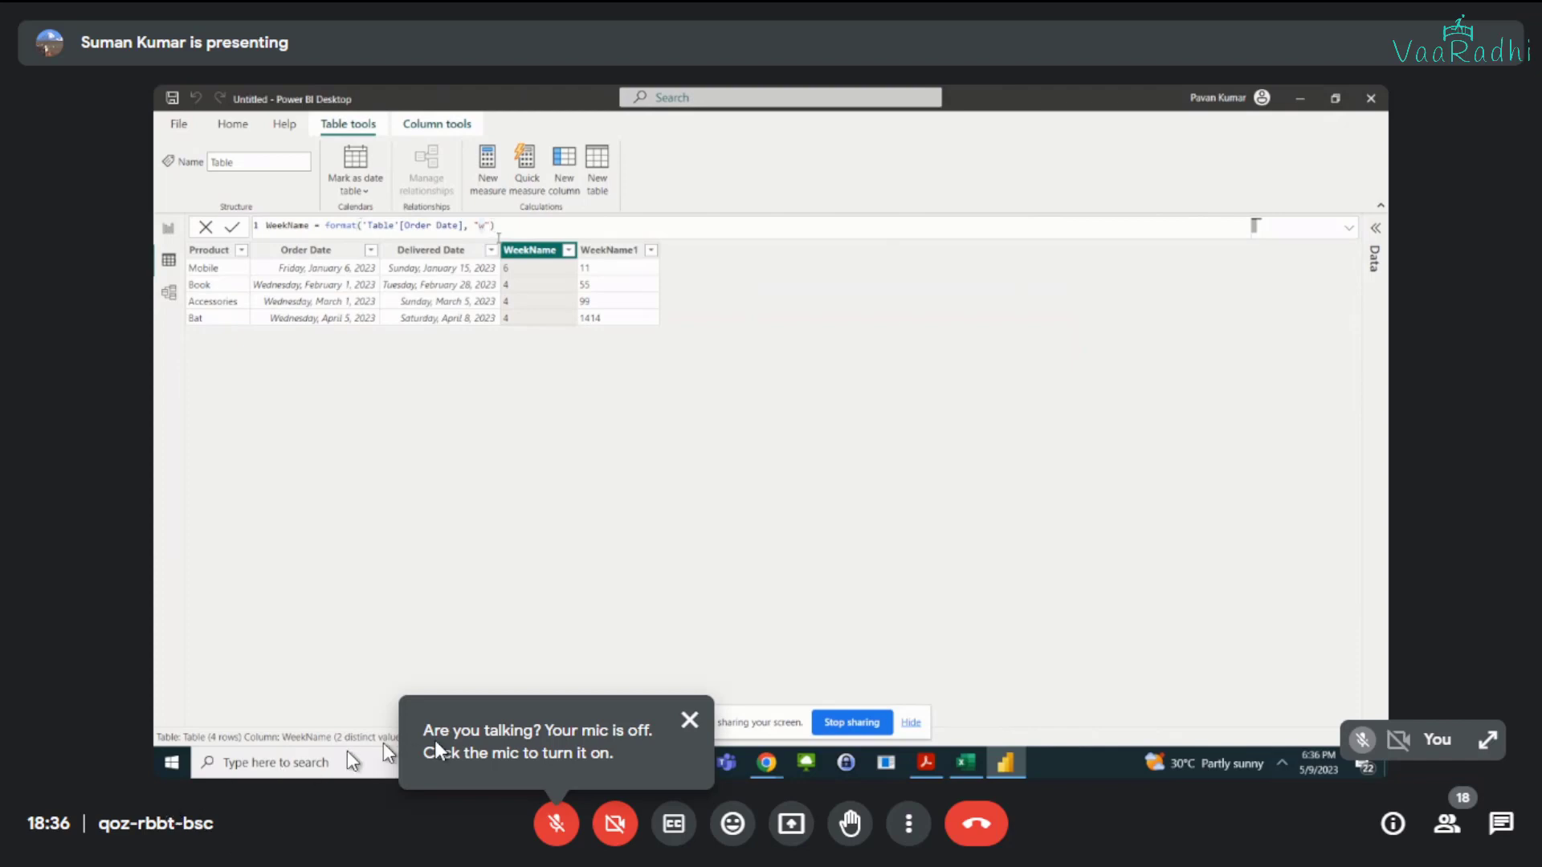
{"action": "left_click", "coordinate": [690, 720]}
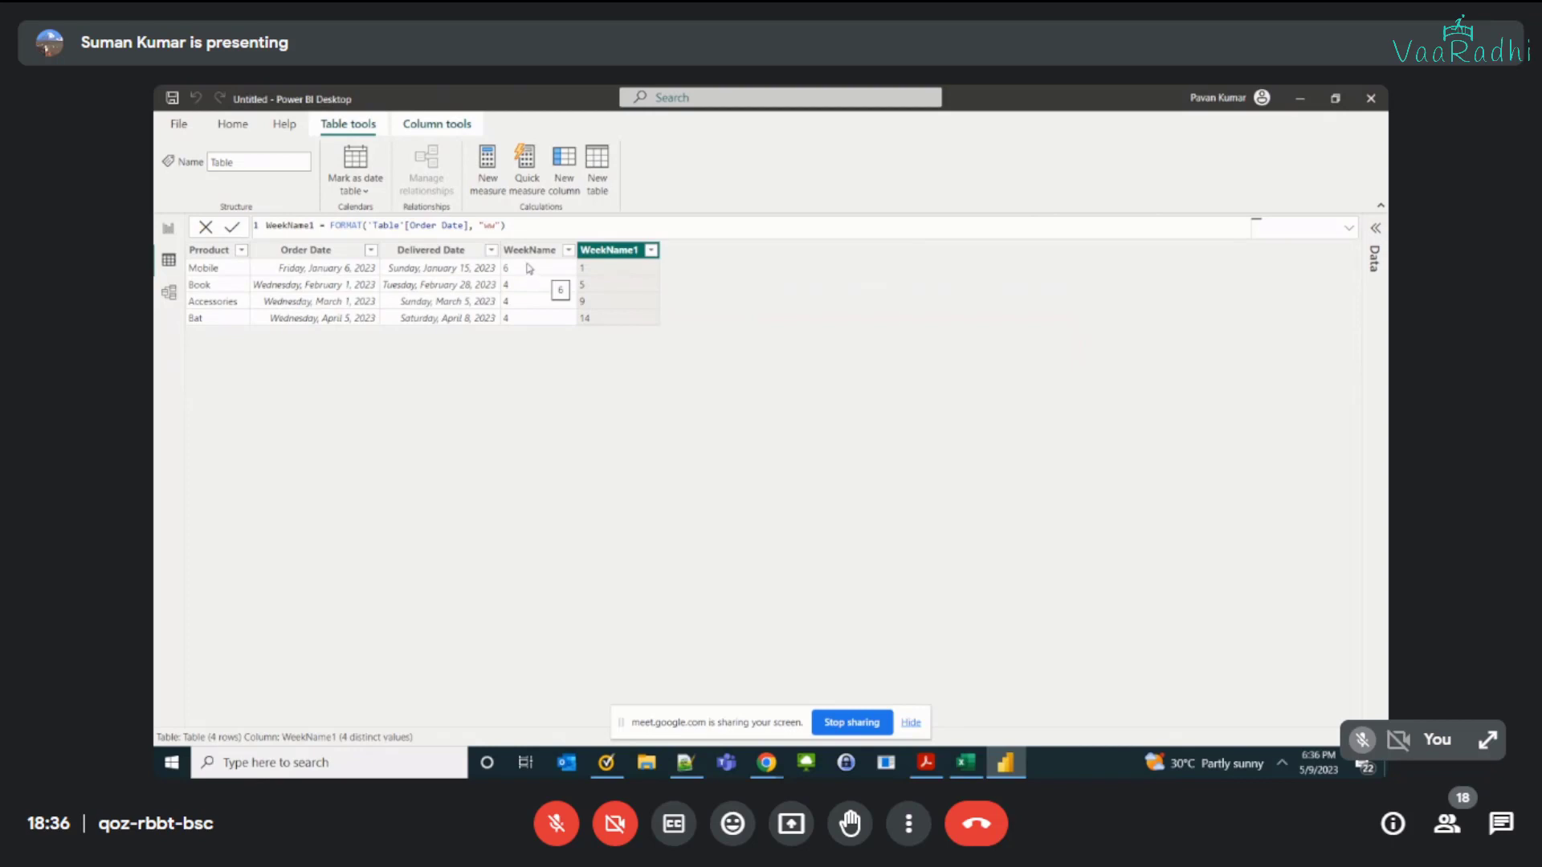
Step: Add a calculated column Dayname = FORMAT('Table'[Order Date],"dd") and check its formula
{"action": "left_click", "coordinate": [560, 190]}
{"action": "type", "text": "Day"}
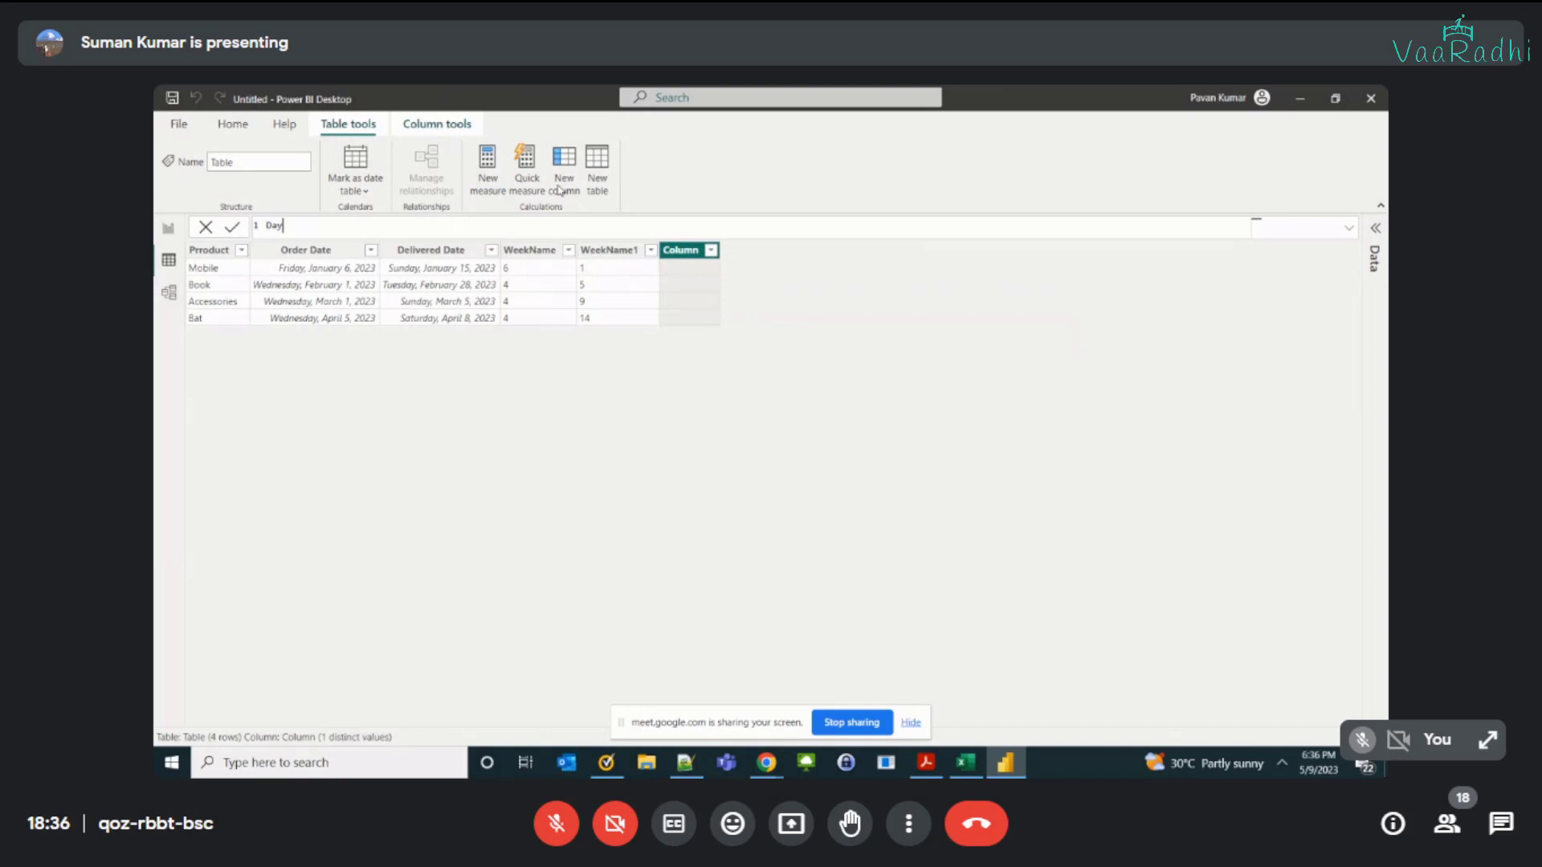
{"action": "type", "text": "name = forma"}
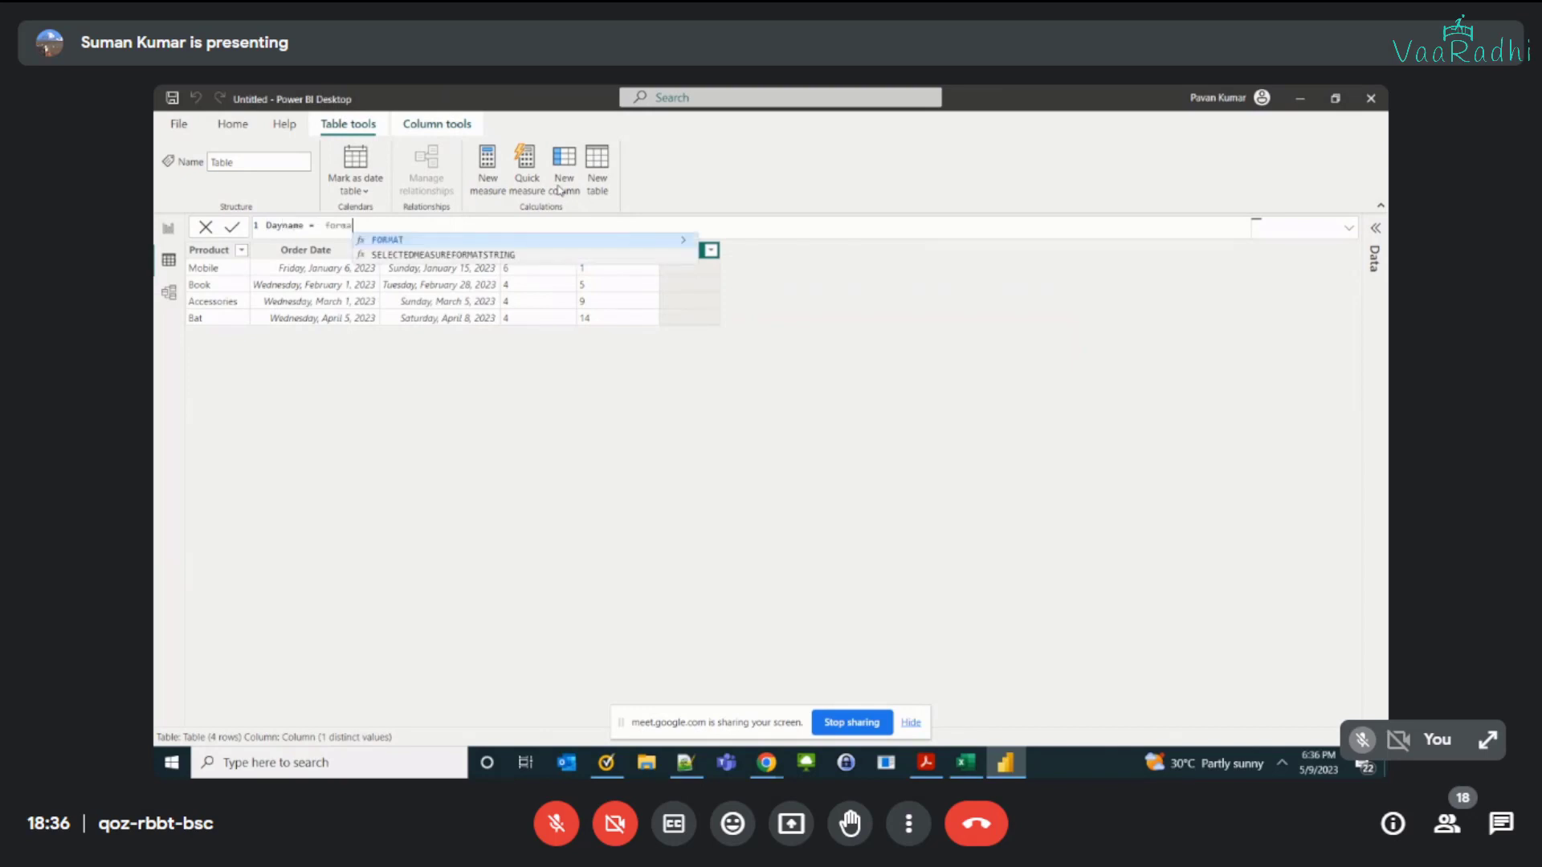
{"action": "key", "text": "Tab"}
{"action": "type", "text": "'Table'[Order Date]"}
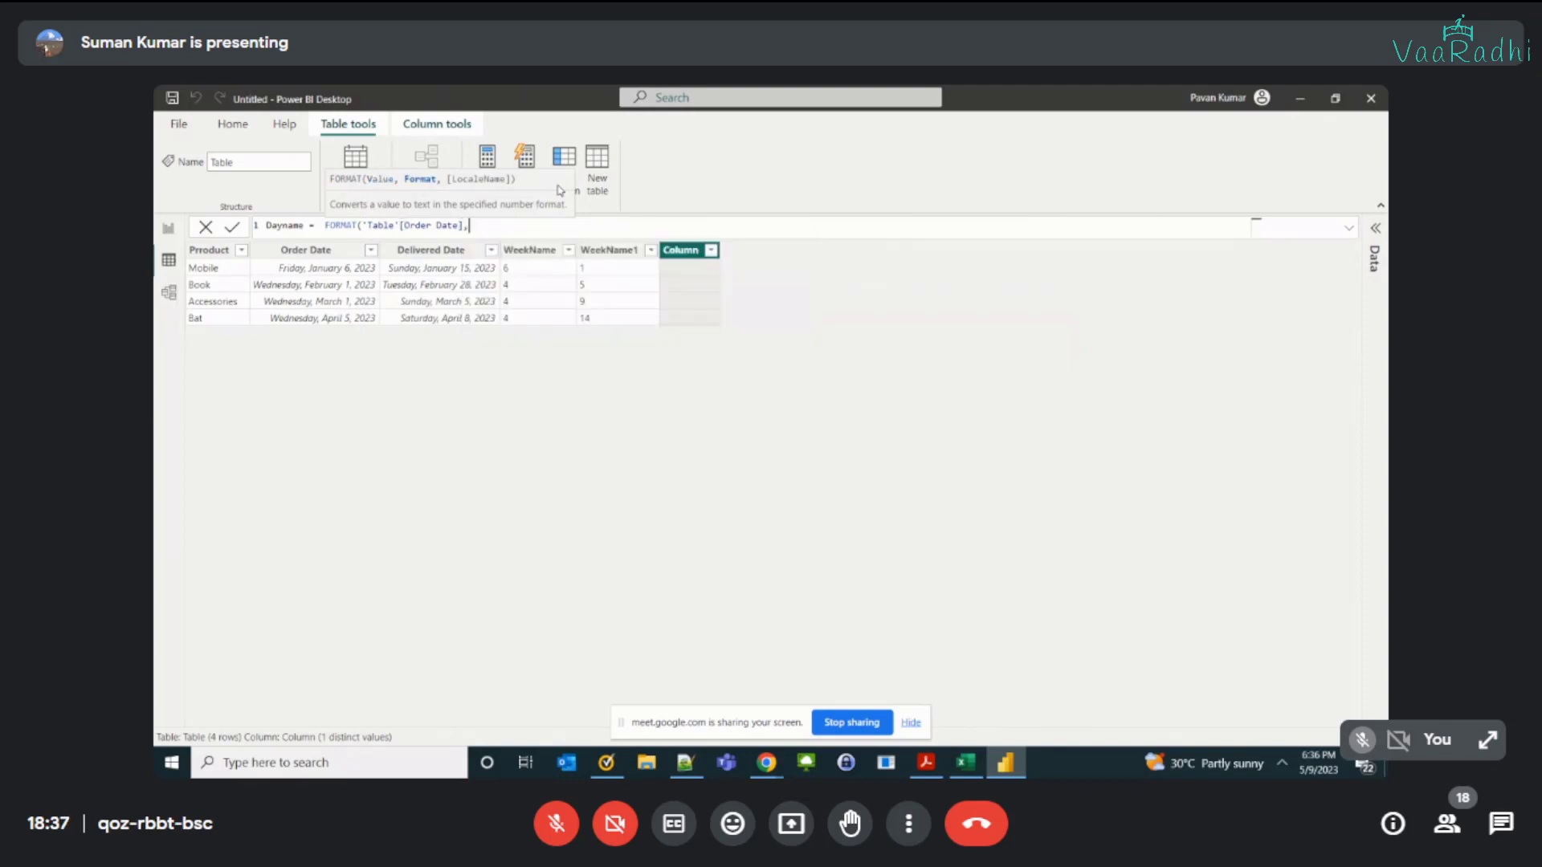
{"action": "type", "text": "\"dd\""}
{"action": "key", "text": "XF86AudioRaiseVolume"}
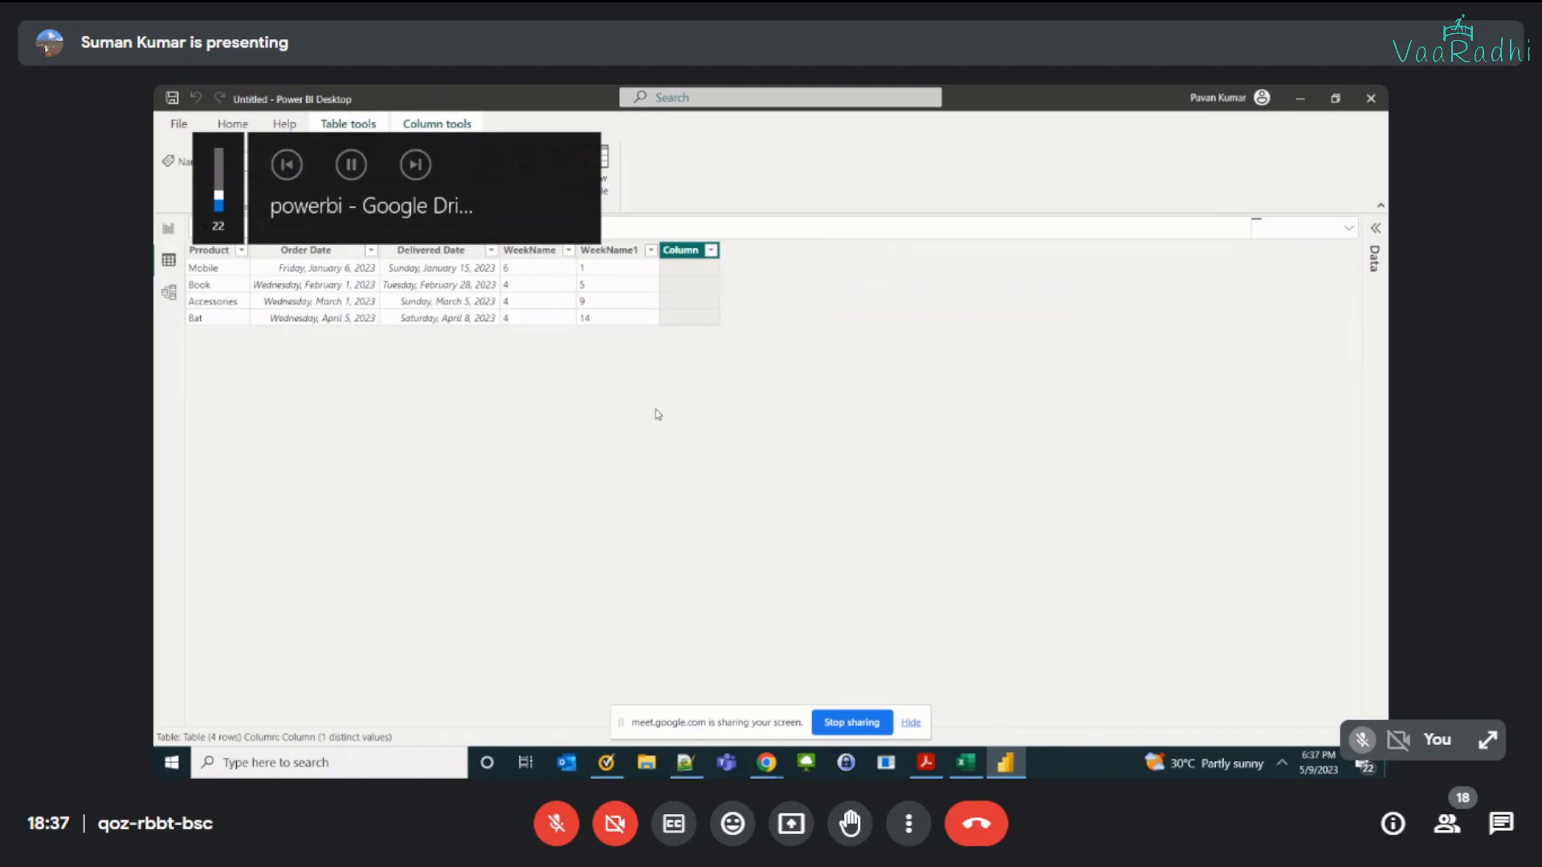
{"action": "key", "text": "Return"}
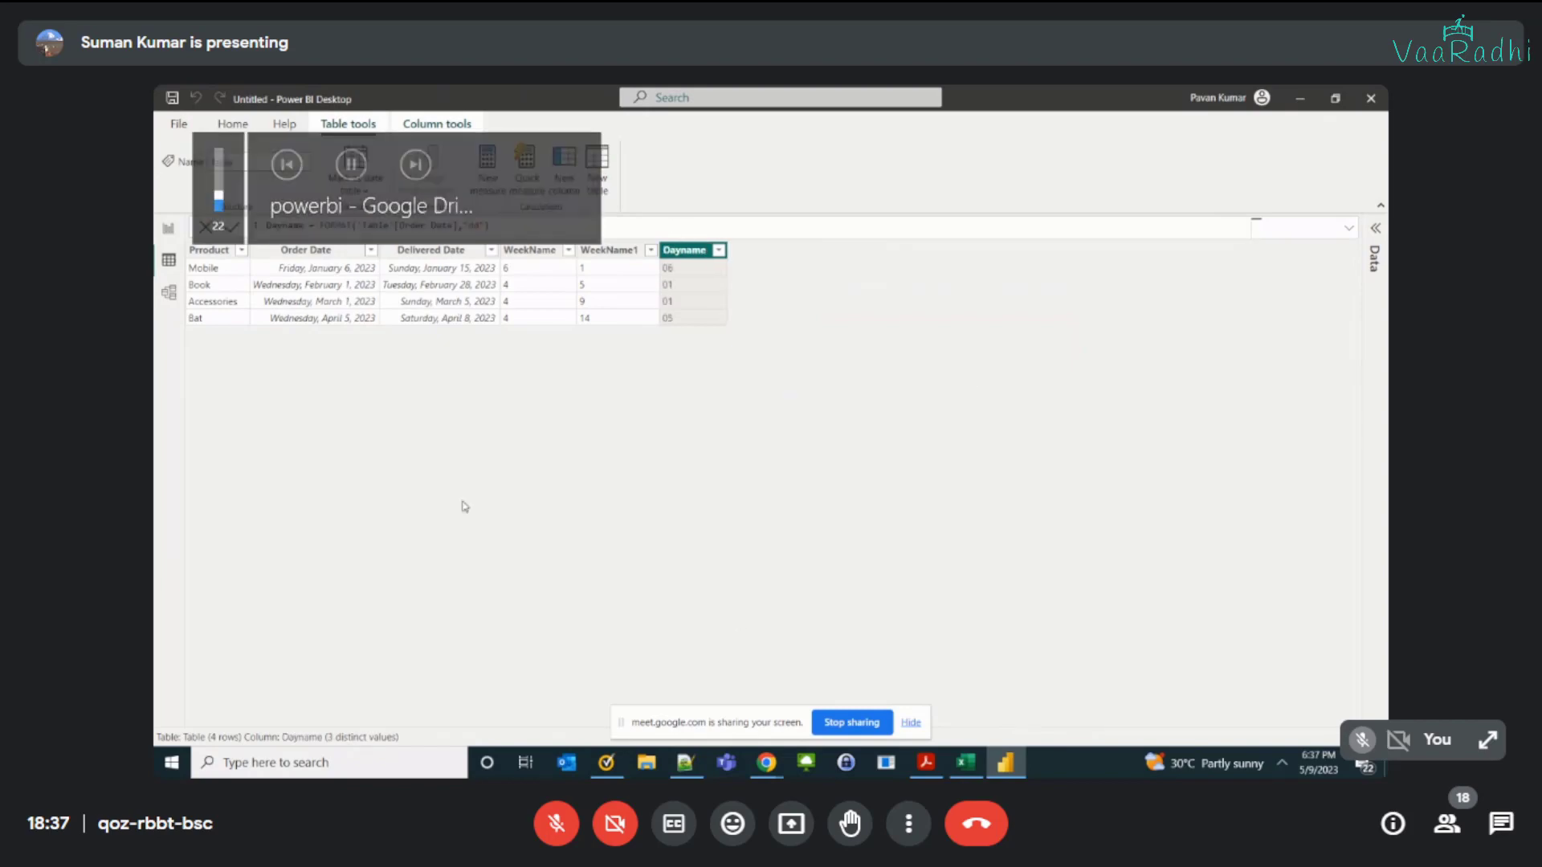
{"action": "left_click", "coordinate": [567, 226]}
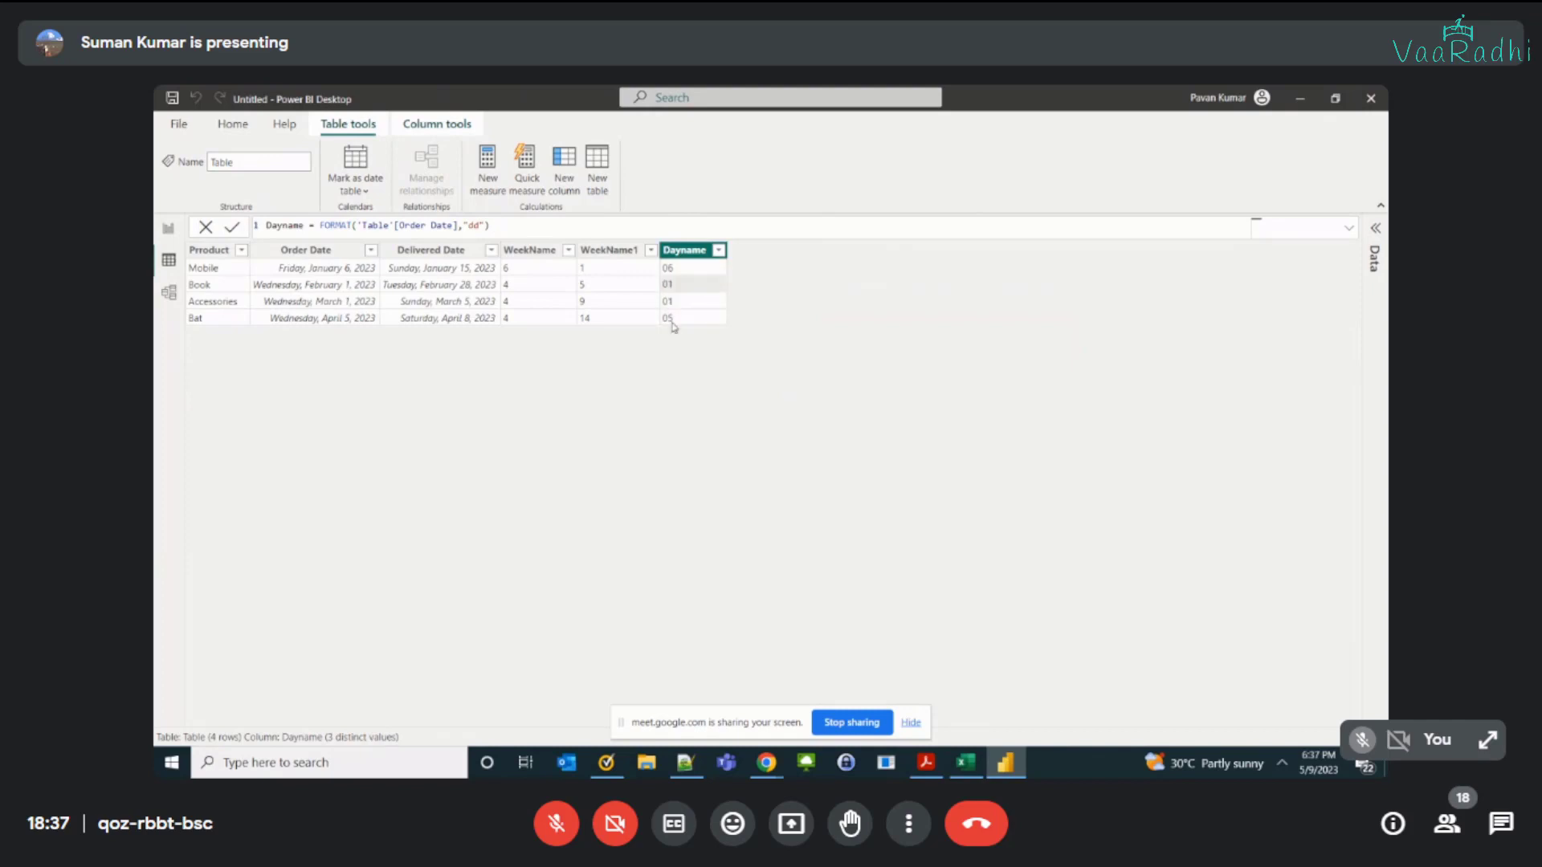
{"action": "left_click", "coordinate": [417, 233]}
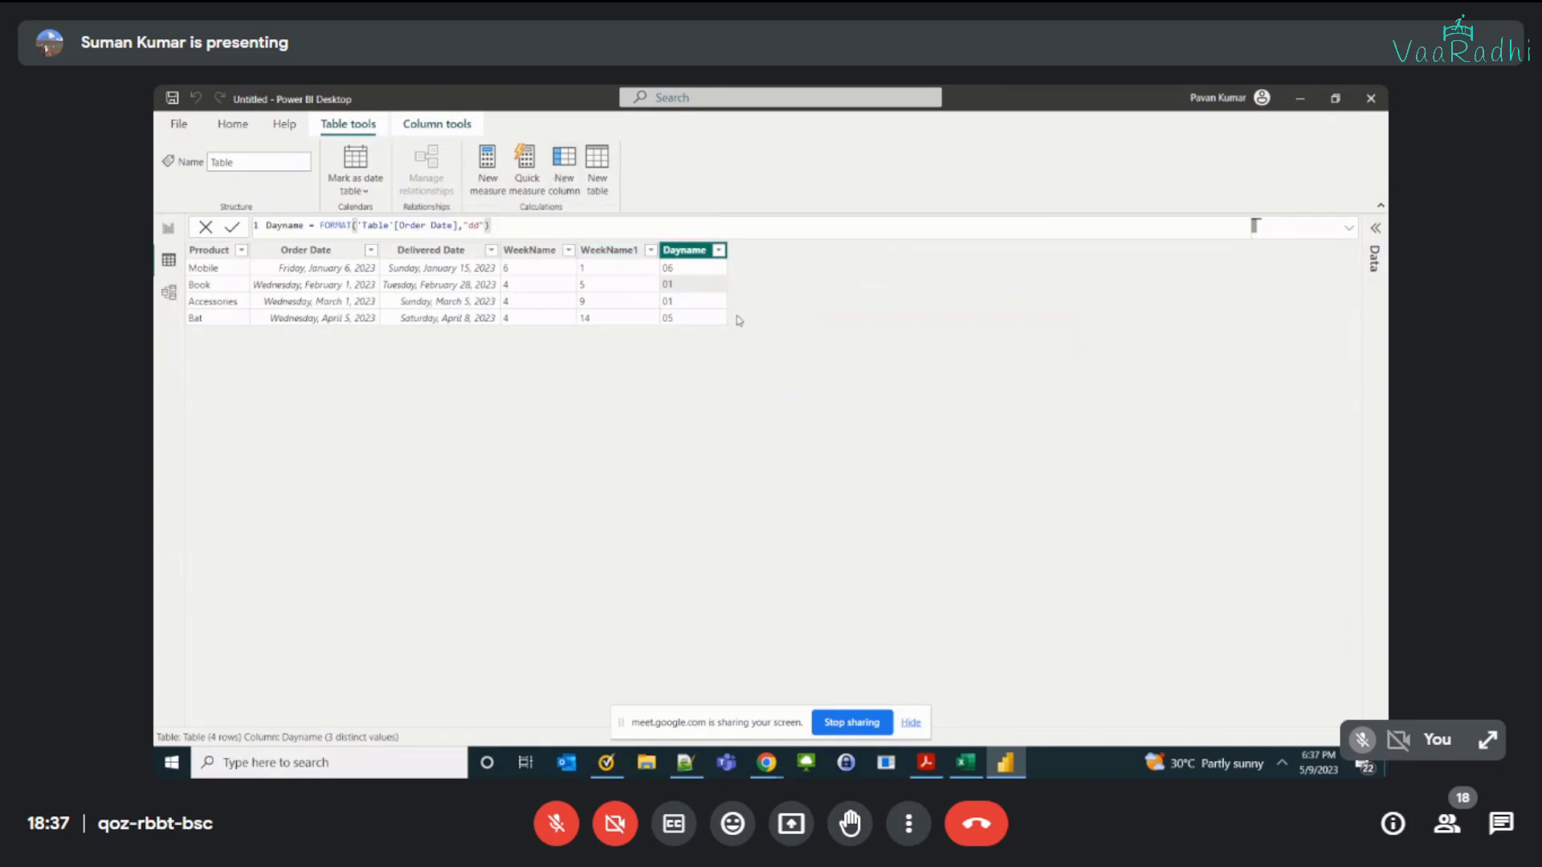
Step: Add a calculated column Dayname1 = FORMAT('Table'[Order Date],"ddd")
{"action": "left_click", "coordinate": [565, 173]}
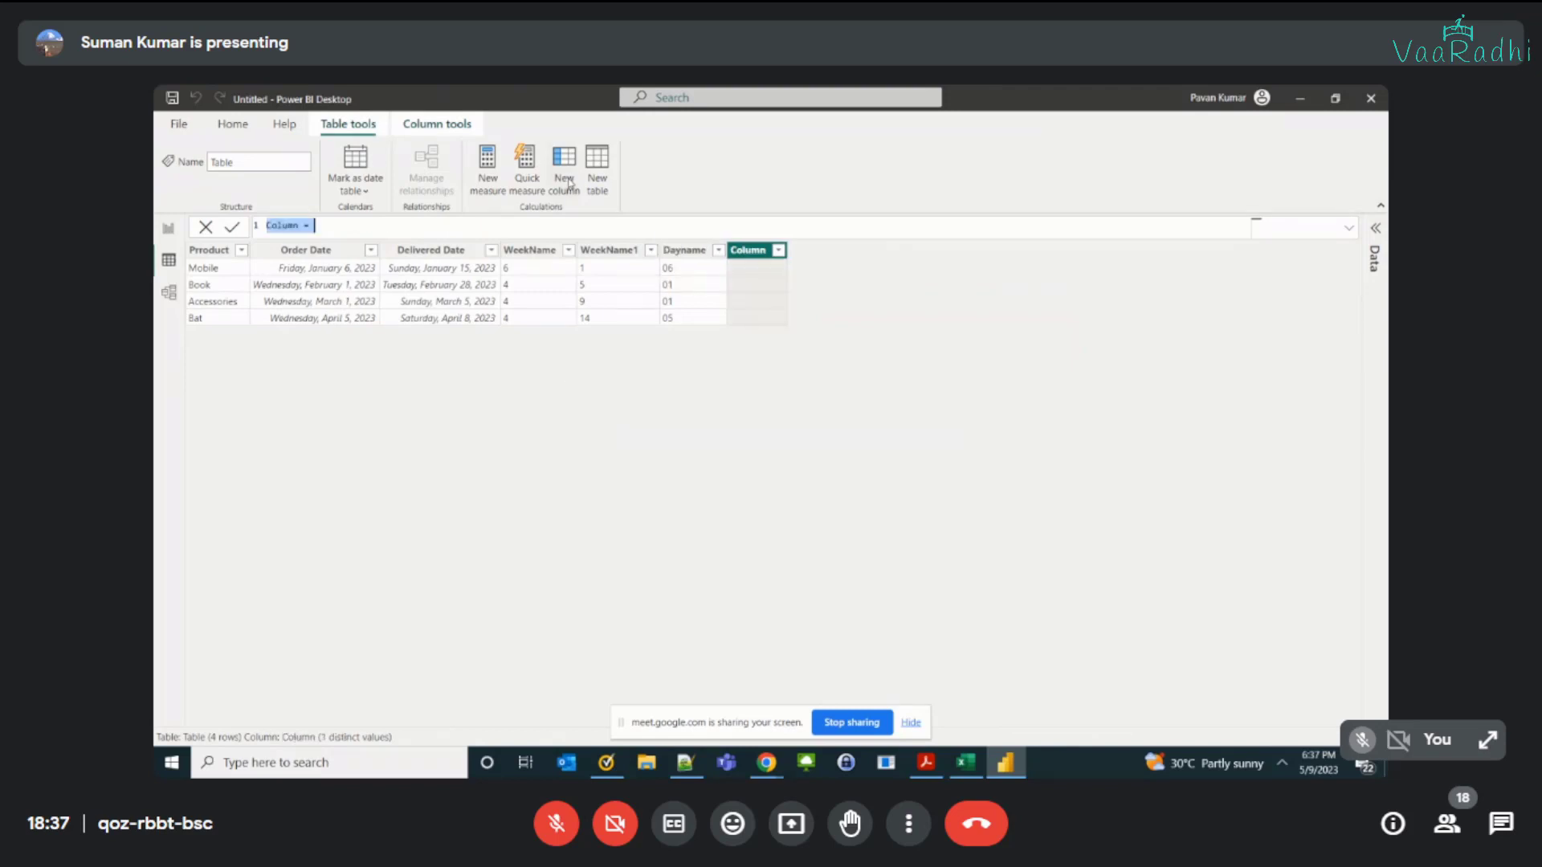
{"action": "type", "text": "Day"}
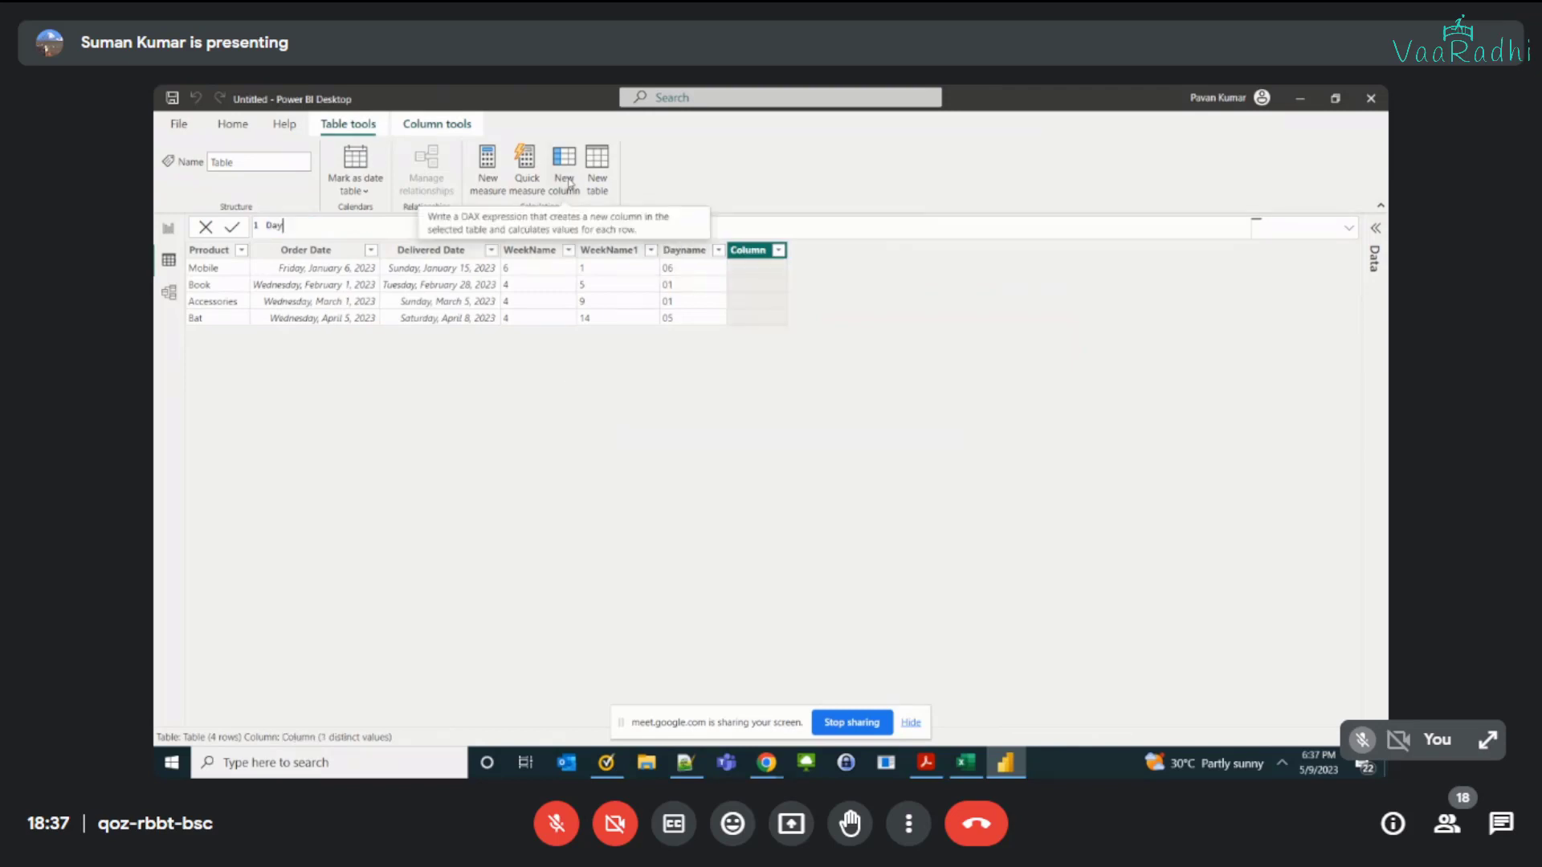
{"action": "type", "text": "name1 = form"}
{"action": "key", "text": "Tab"}
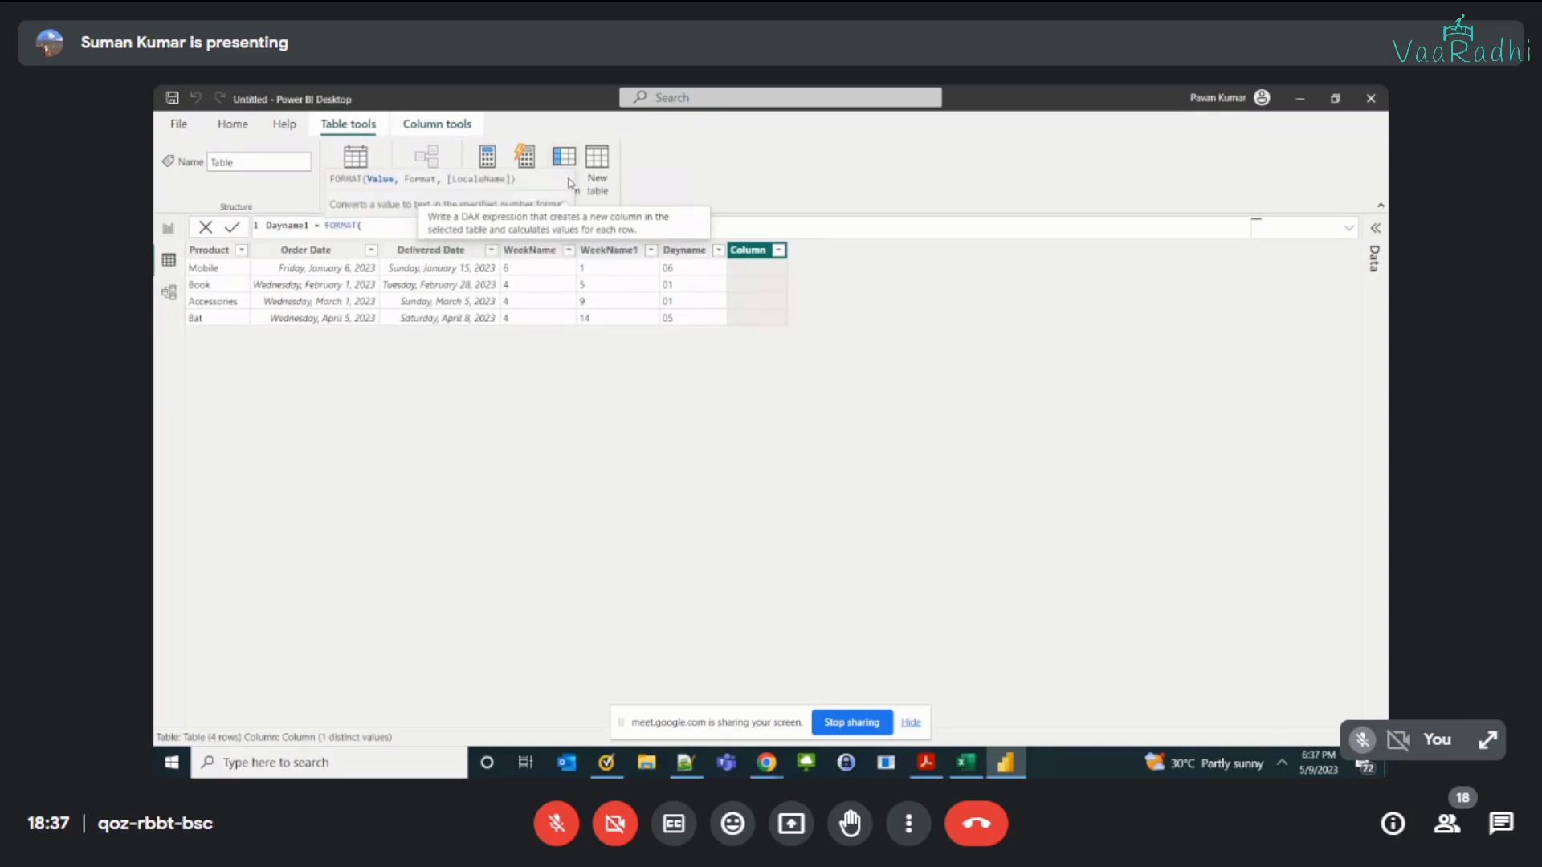
{"action": "type", "text": "'Table'[Order Date],"}
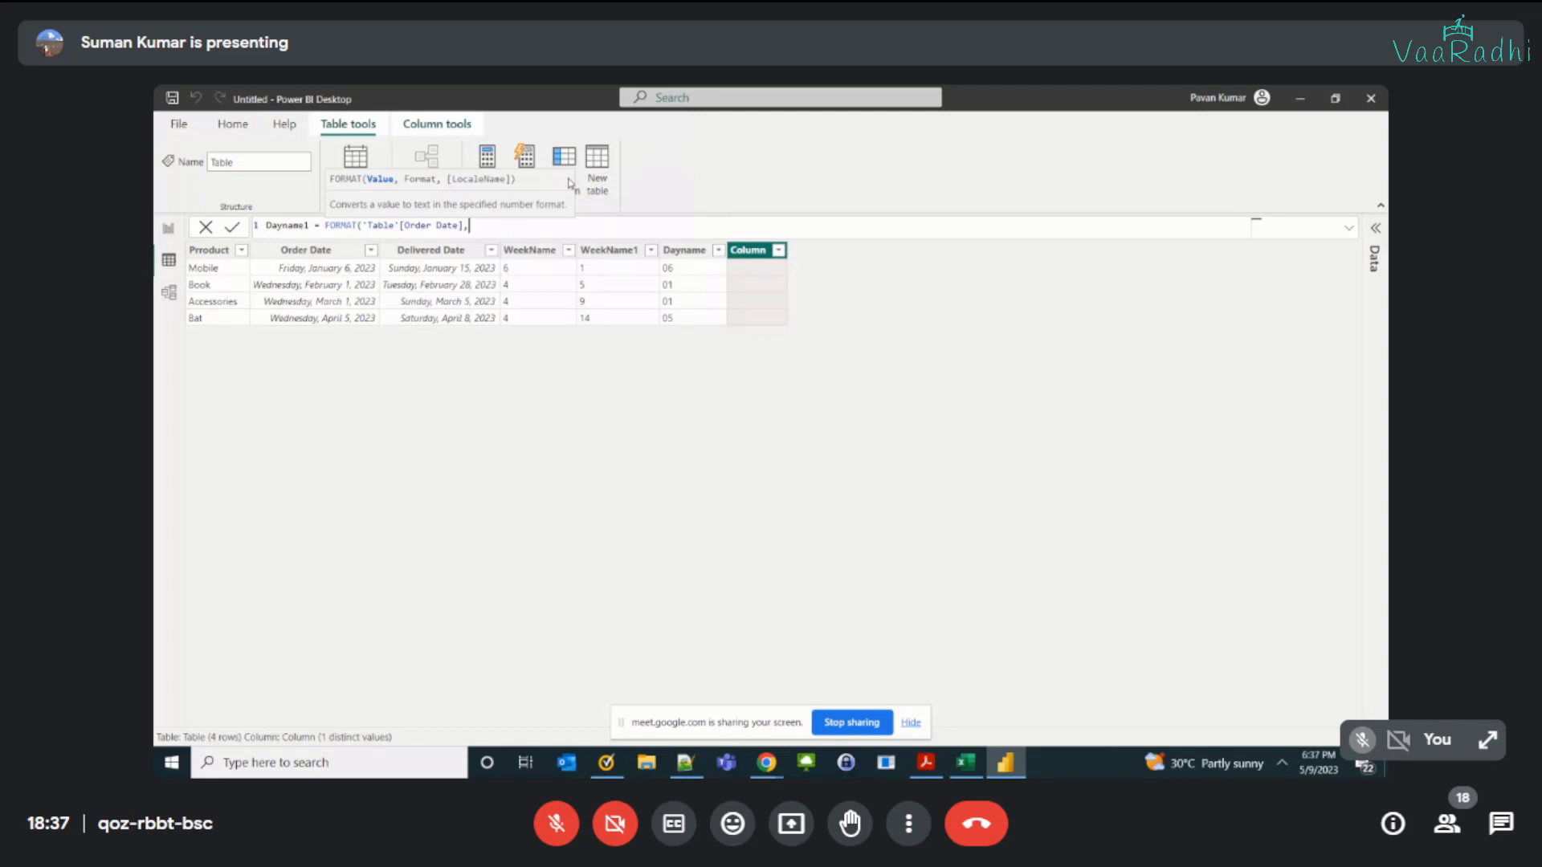
{"action": "type", "text": "\"ddd\")"}
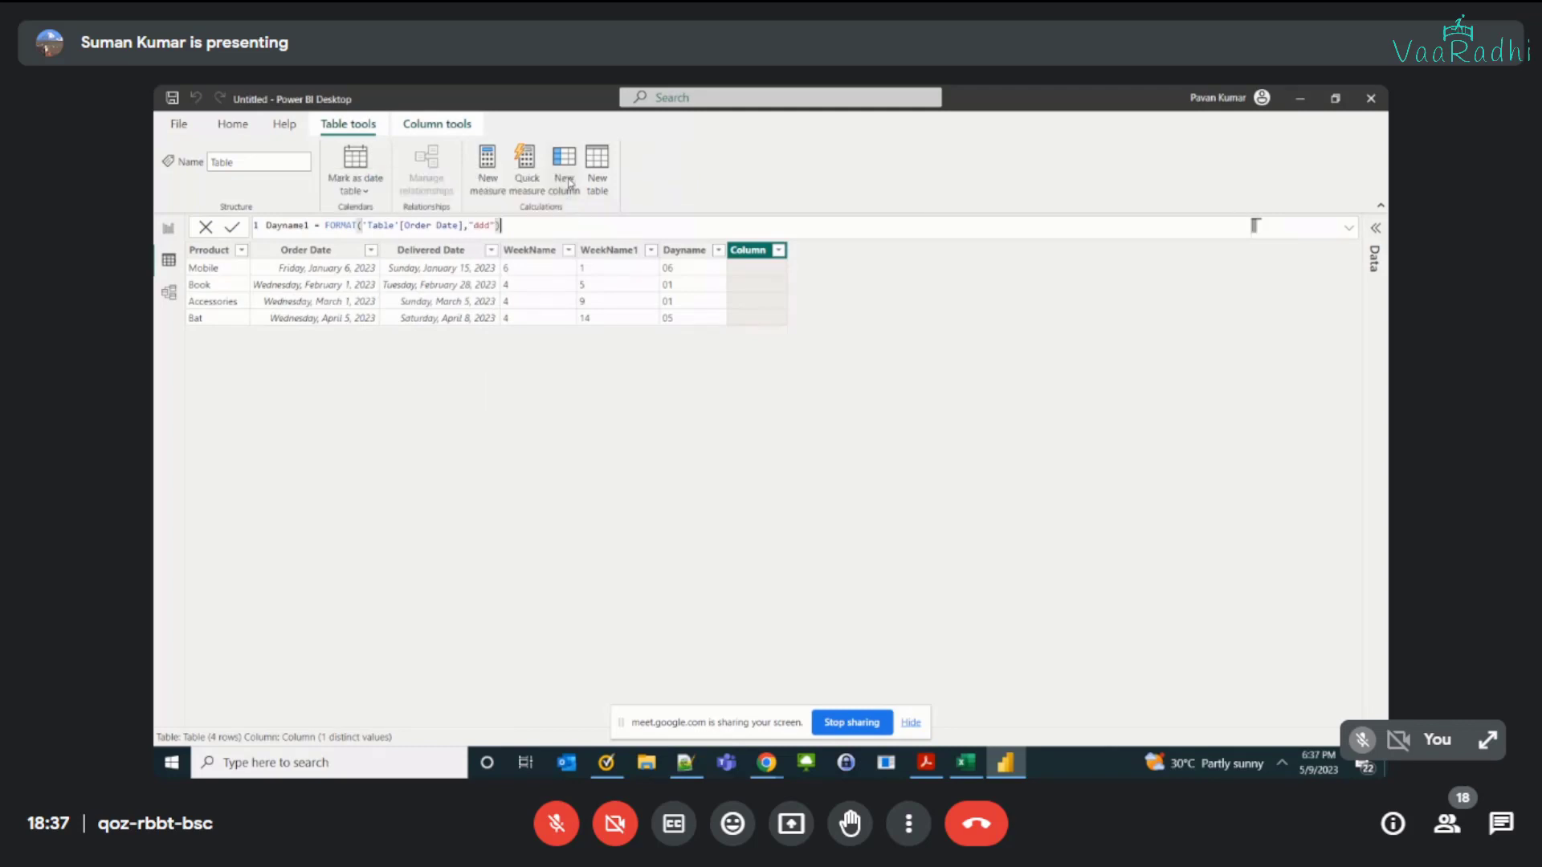
{"action": "key", "text": "Return"}
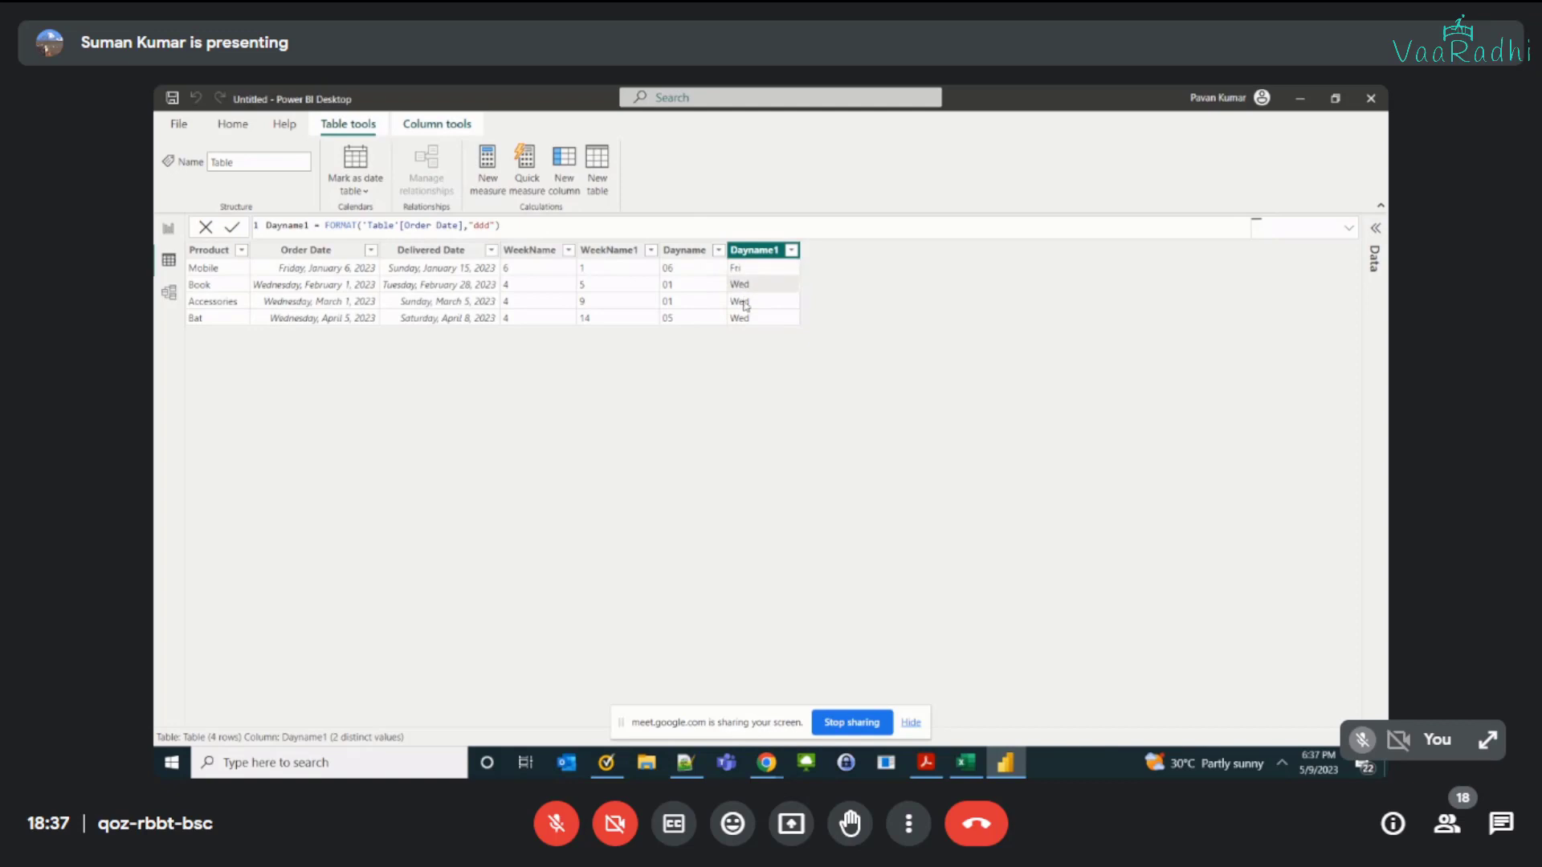
Step: Start another calculated column in the order table, naming it Dayname2
{"action": "left_click", "coordinate": [570, 199]}
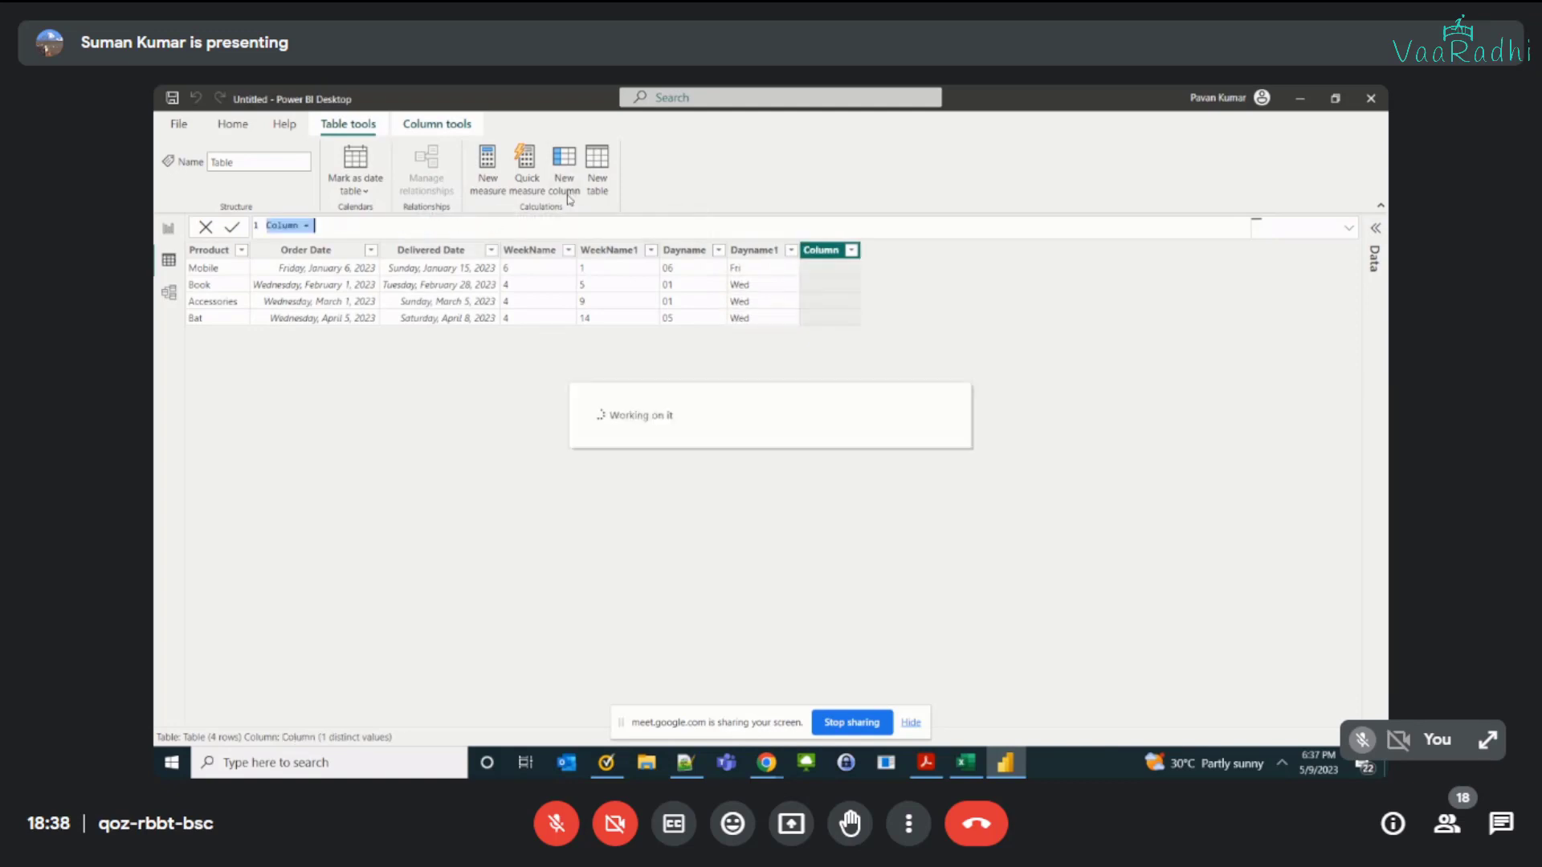
{"action": "type", "text": "Dayname"}
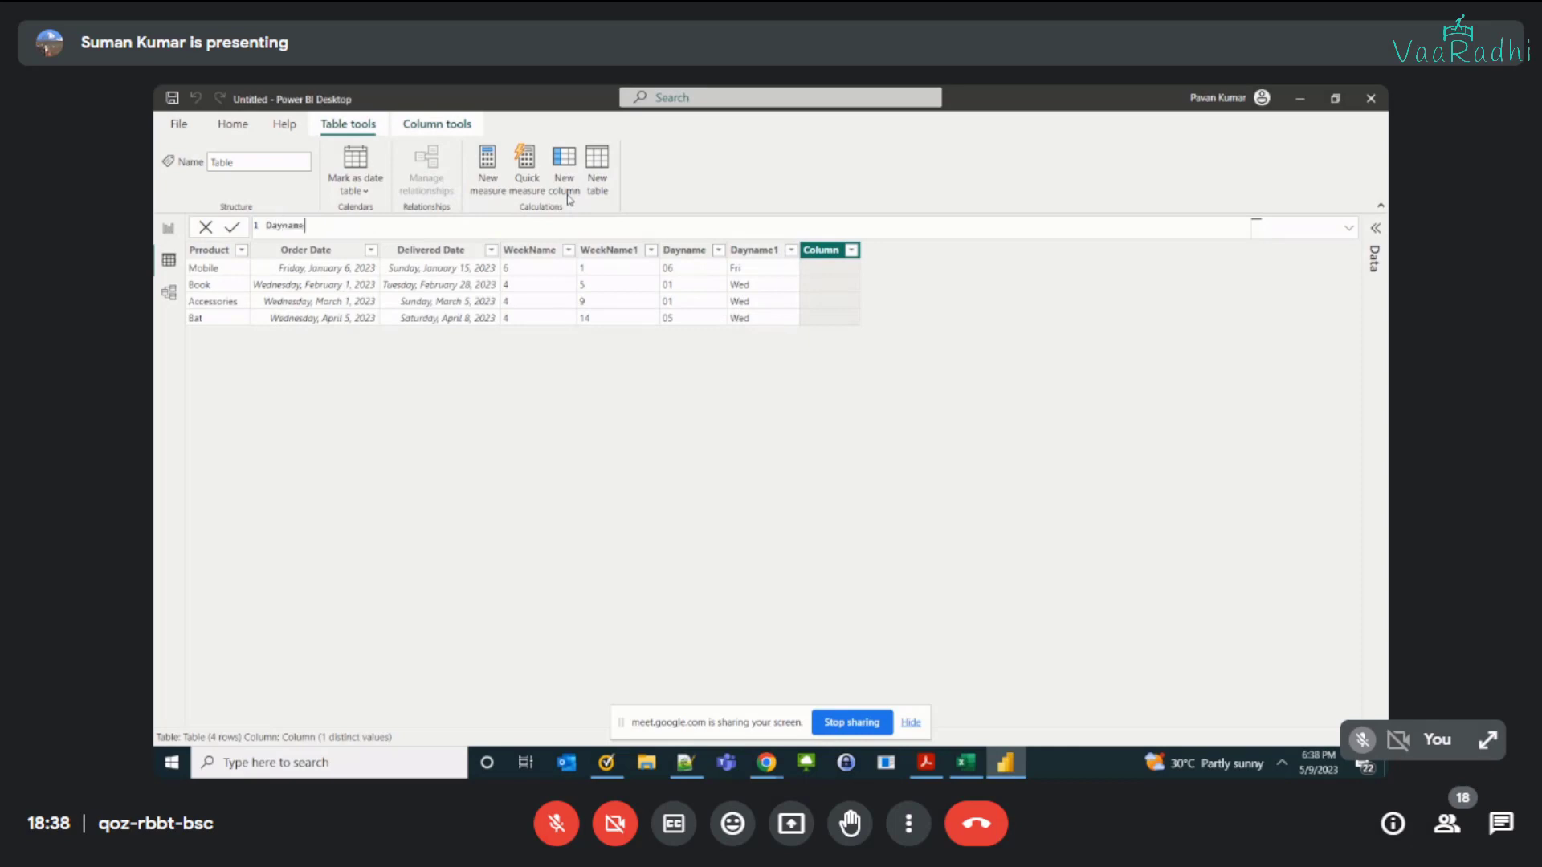
{"action": "type", "text": "2 ="}
{"action": "key", "text": "alt+Tab"}
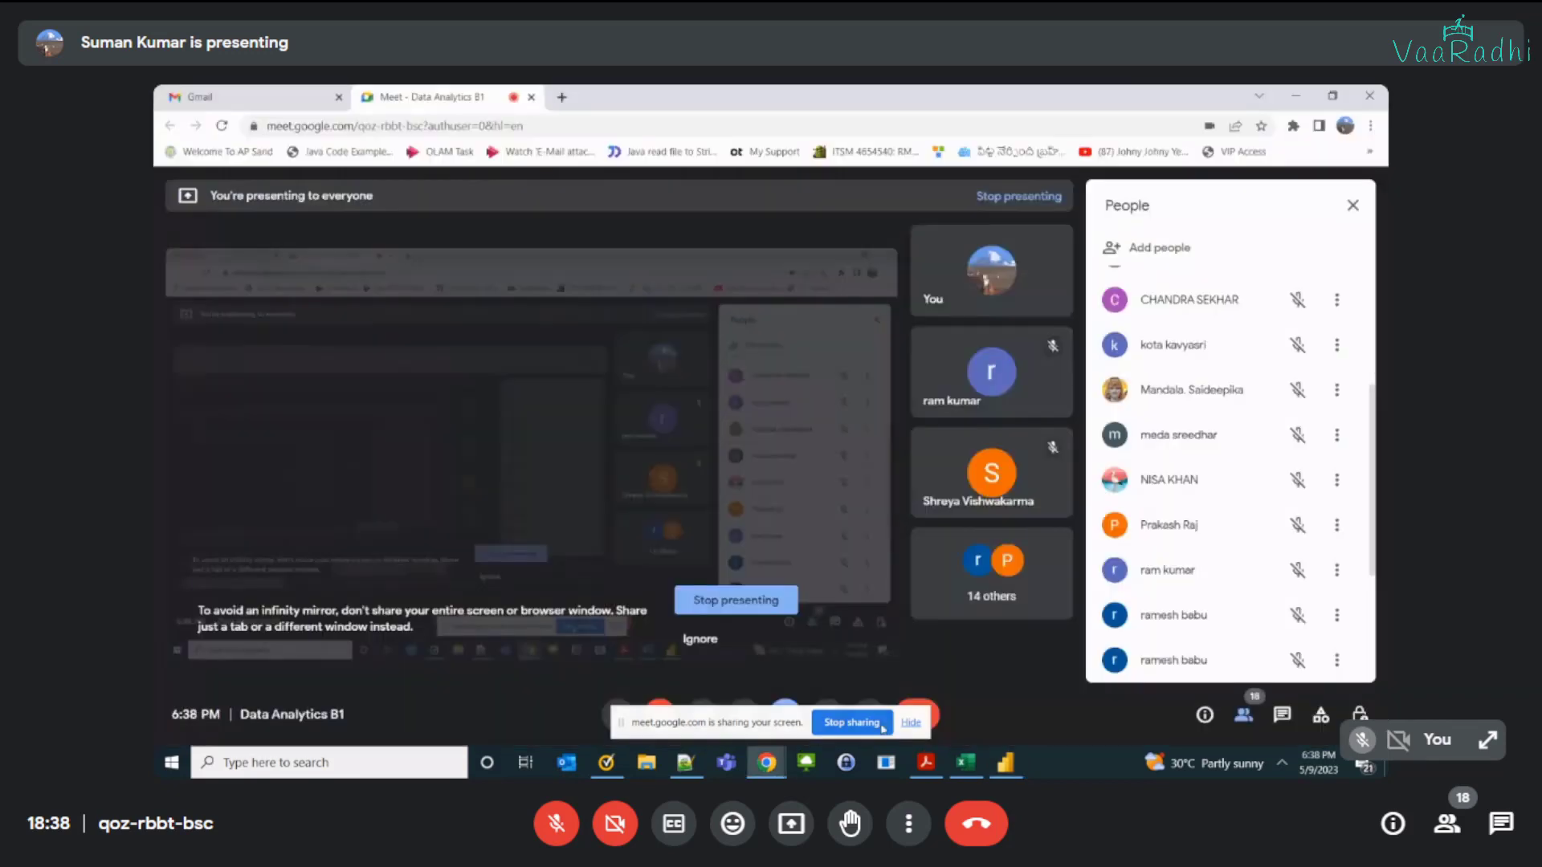
{"action": "left_click", "coordinate": [911, 723]}
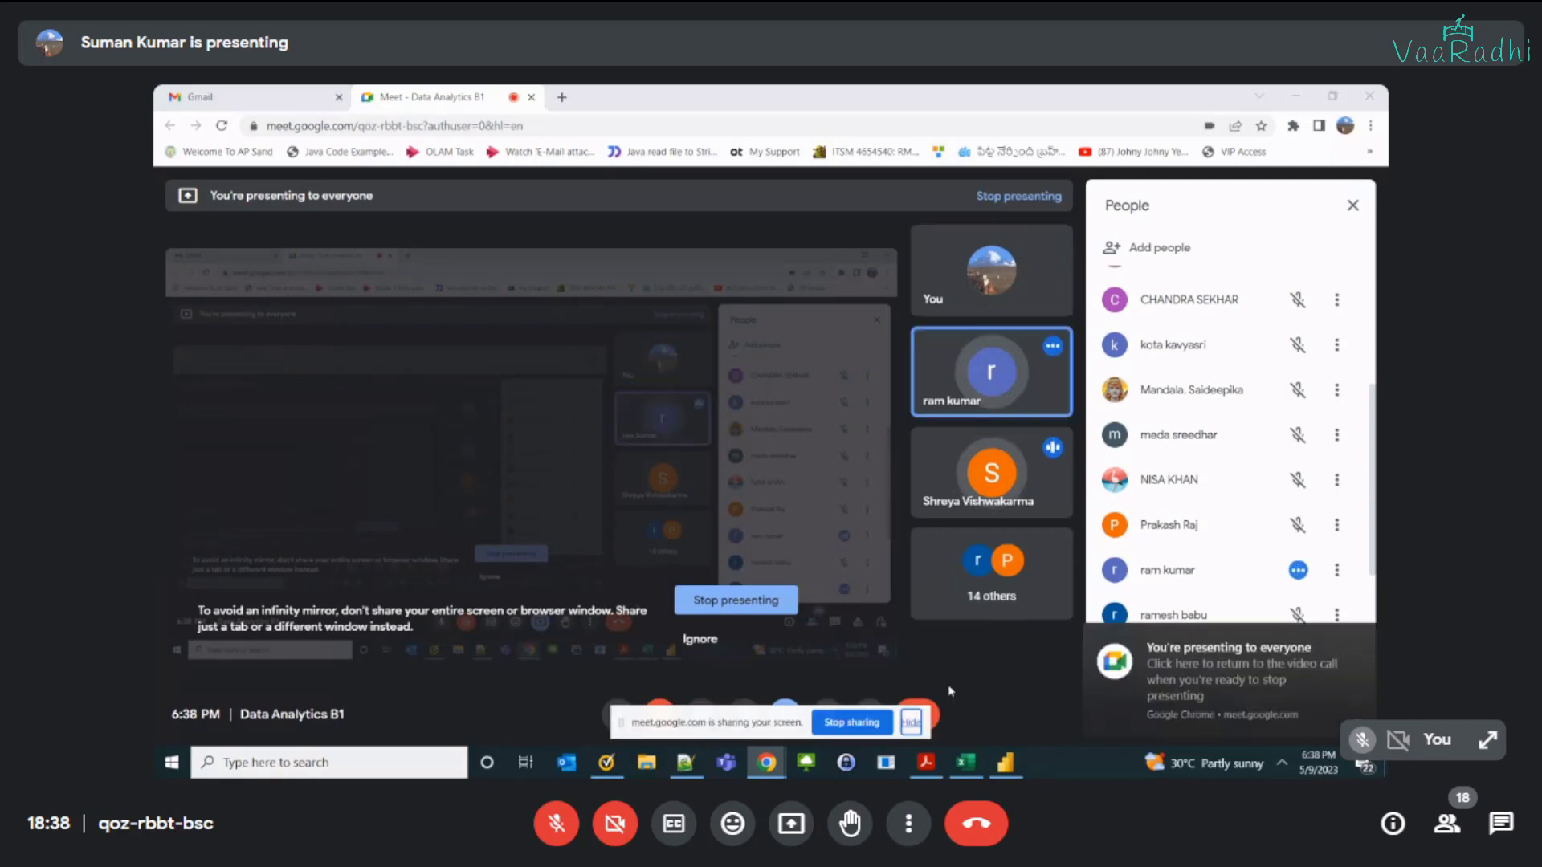
{"action": "key", "text": "alt+Tab"}
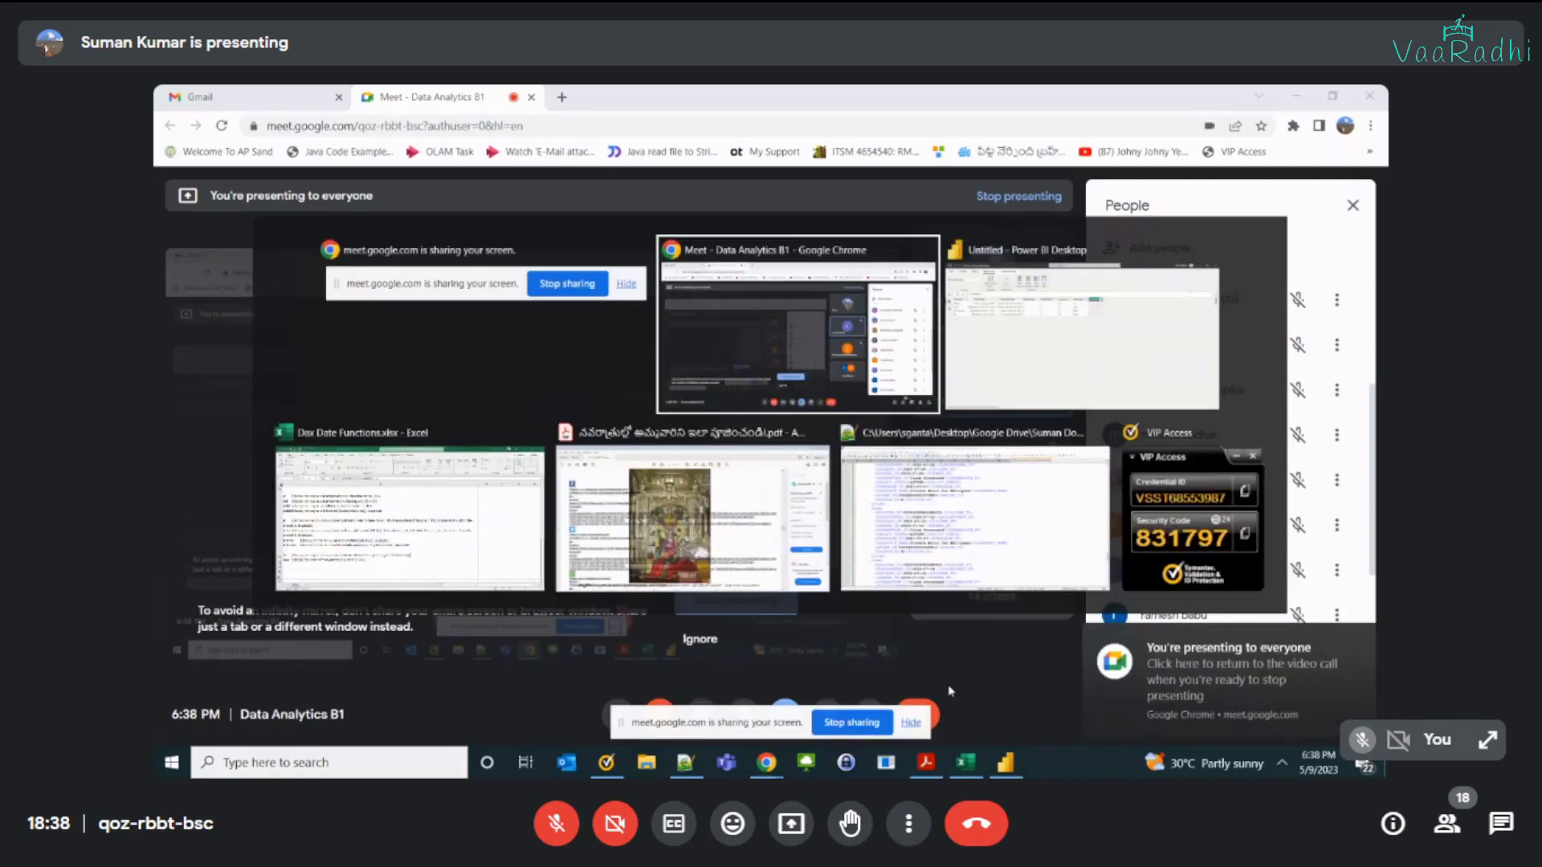
{"action": "key", "text": "alt+Tab"}
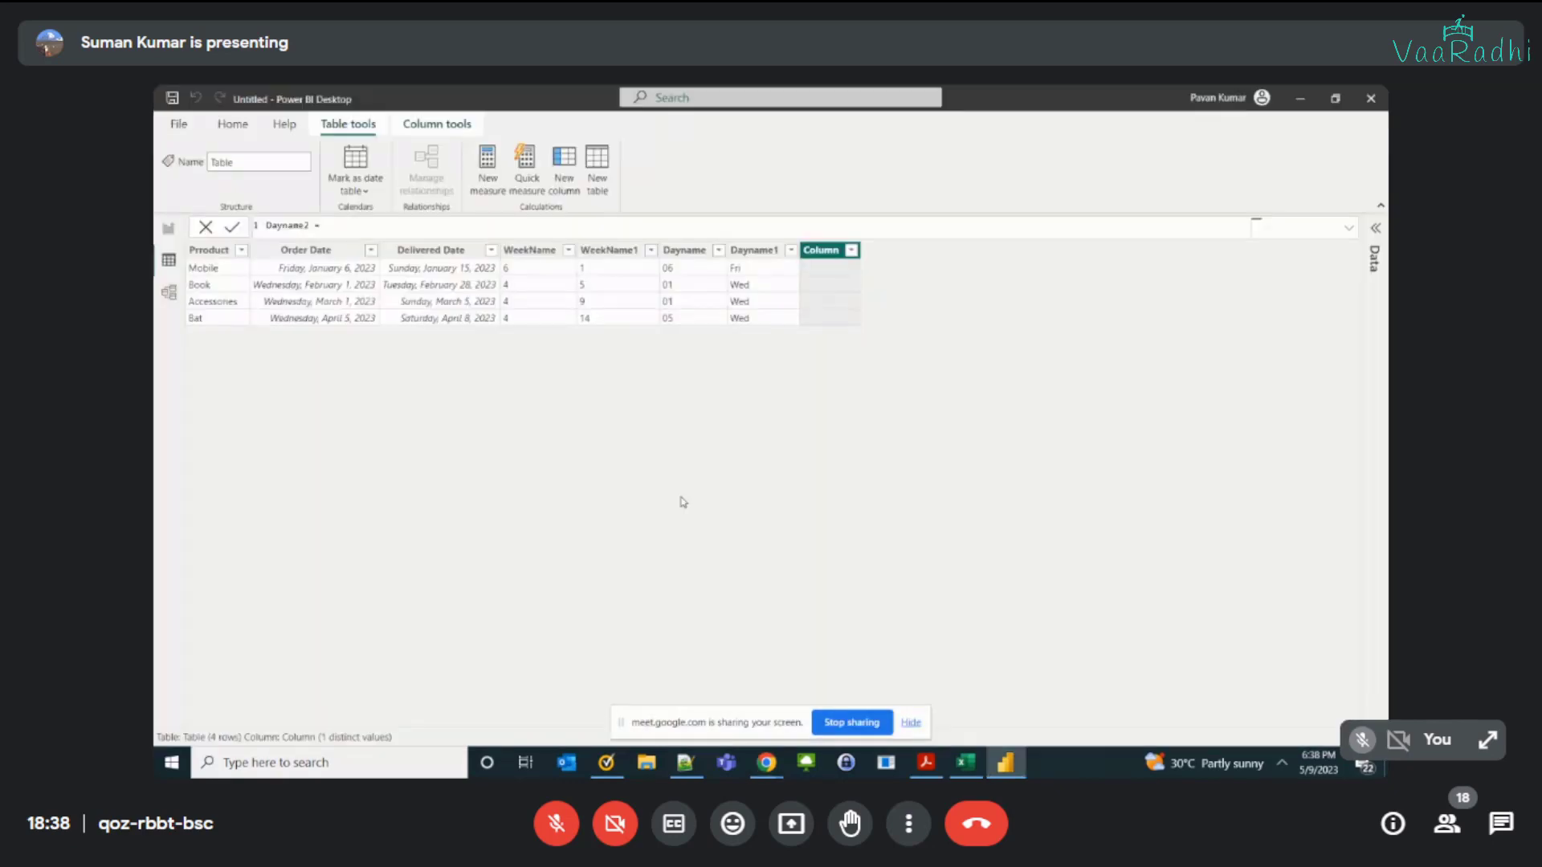
Step: Review the format codes in the Dayname, WeekName and Dayname1 formulas against their column values
{"action": "left_click", "coordinate": [688, 253]}
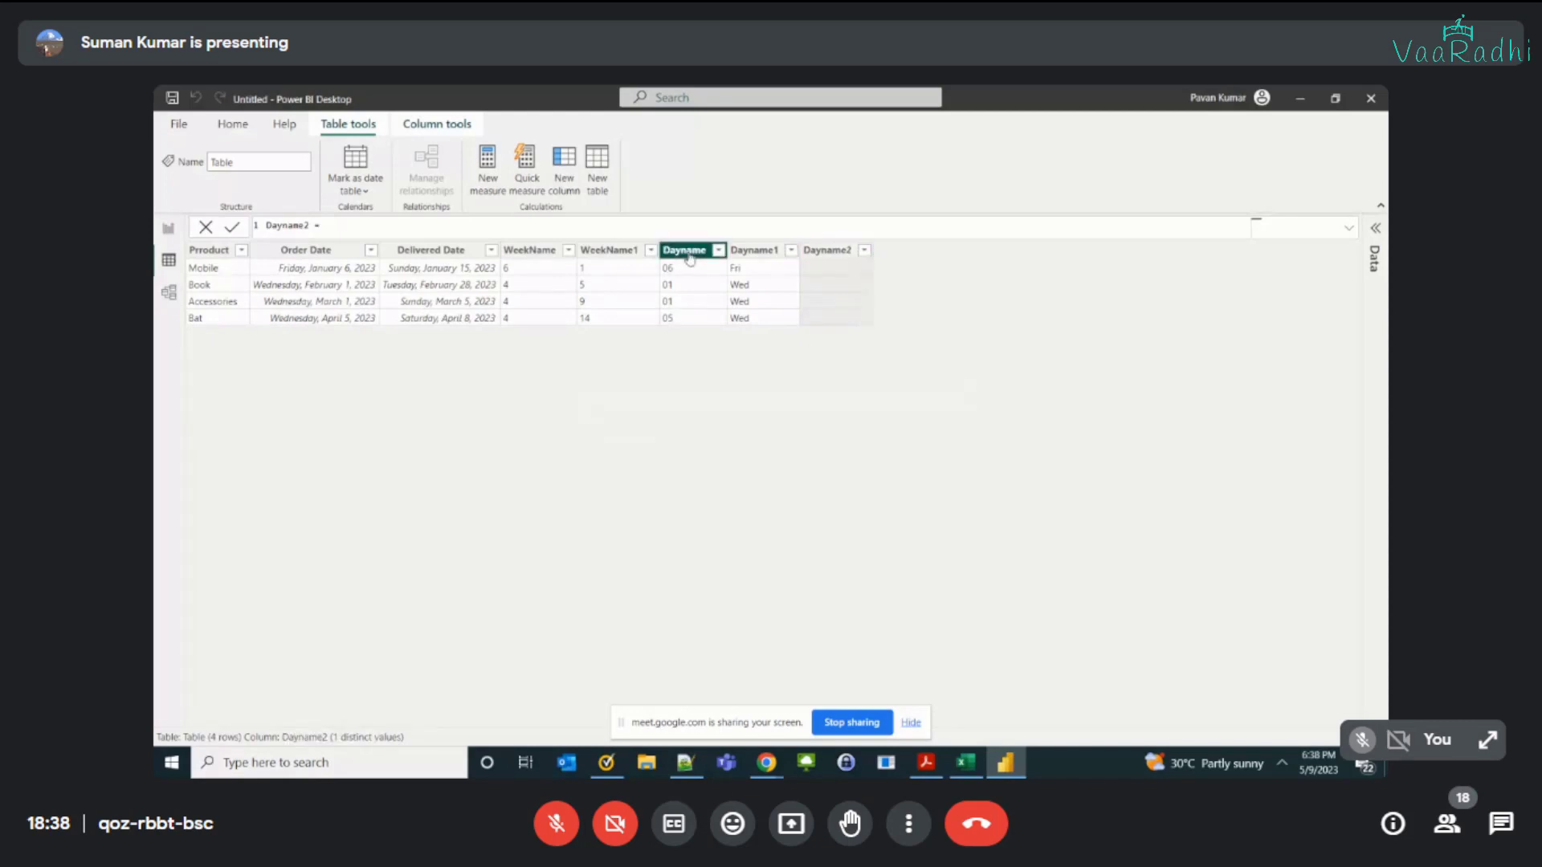
{"action": "double_click", "coordinate": [473, 225]}
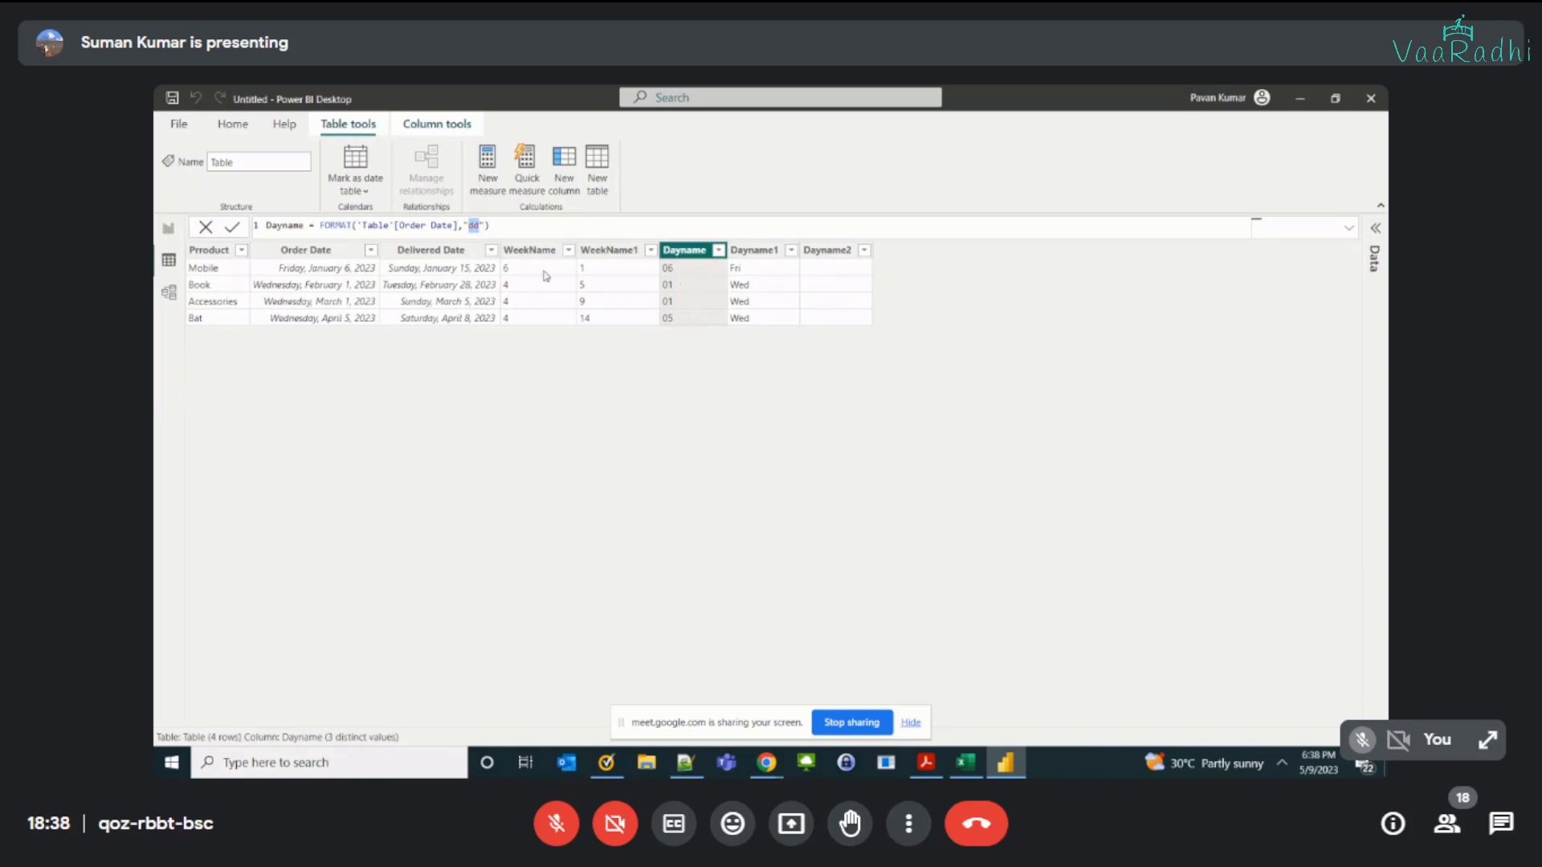
{"action": "left_click", "coordinate": [530, 250]}
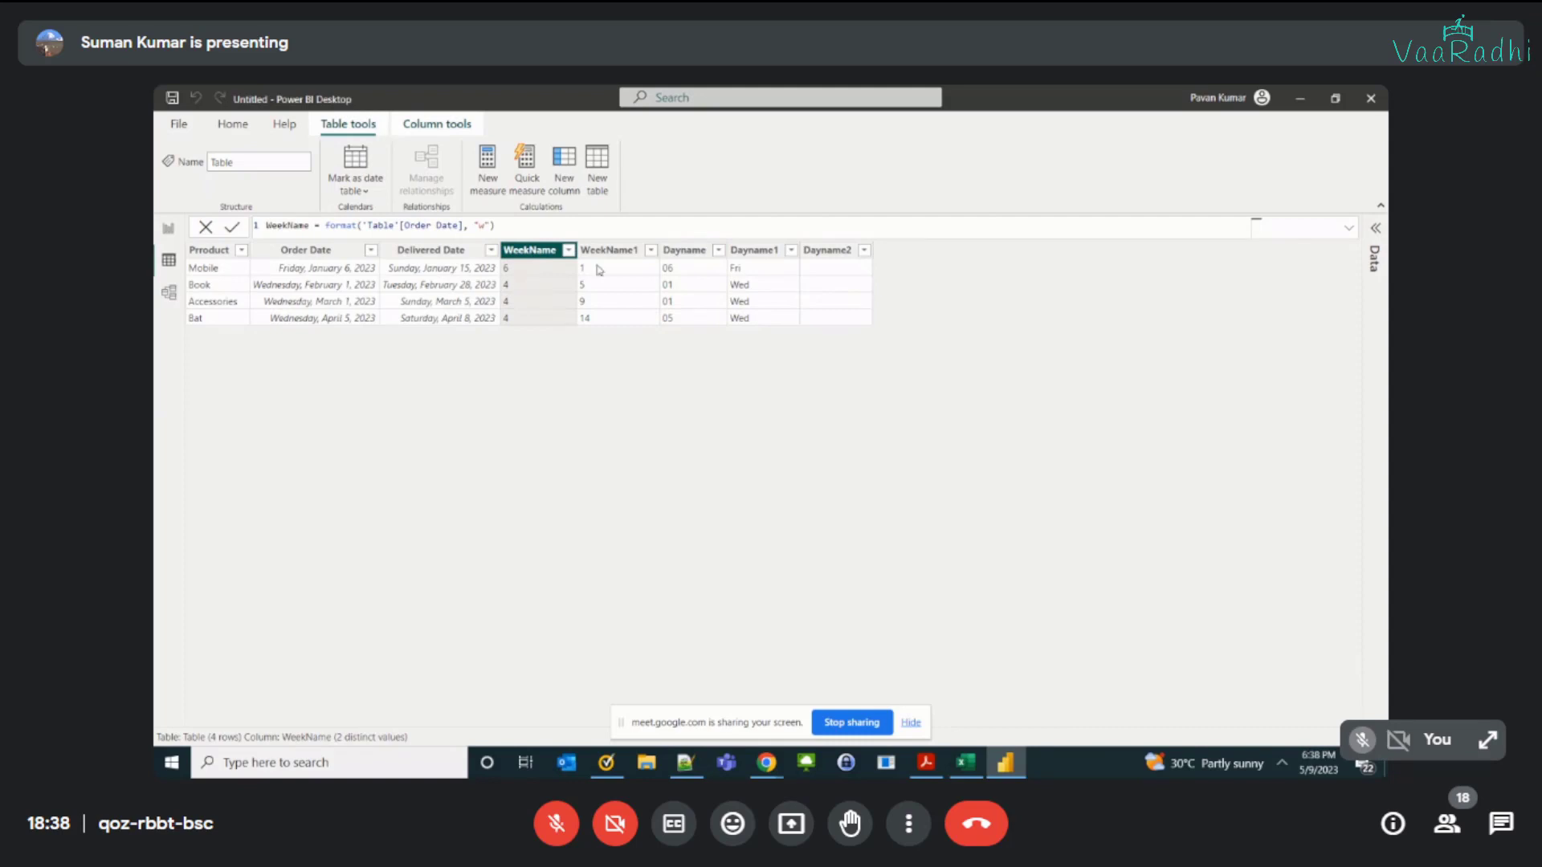
{"action": "left_click", "coordinate": [679, 250]}
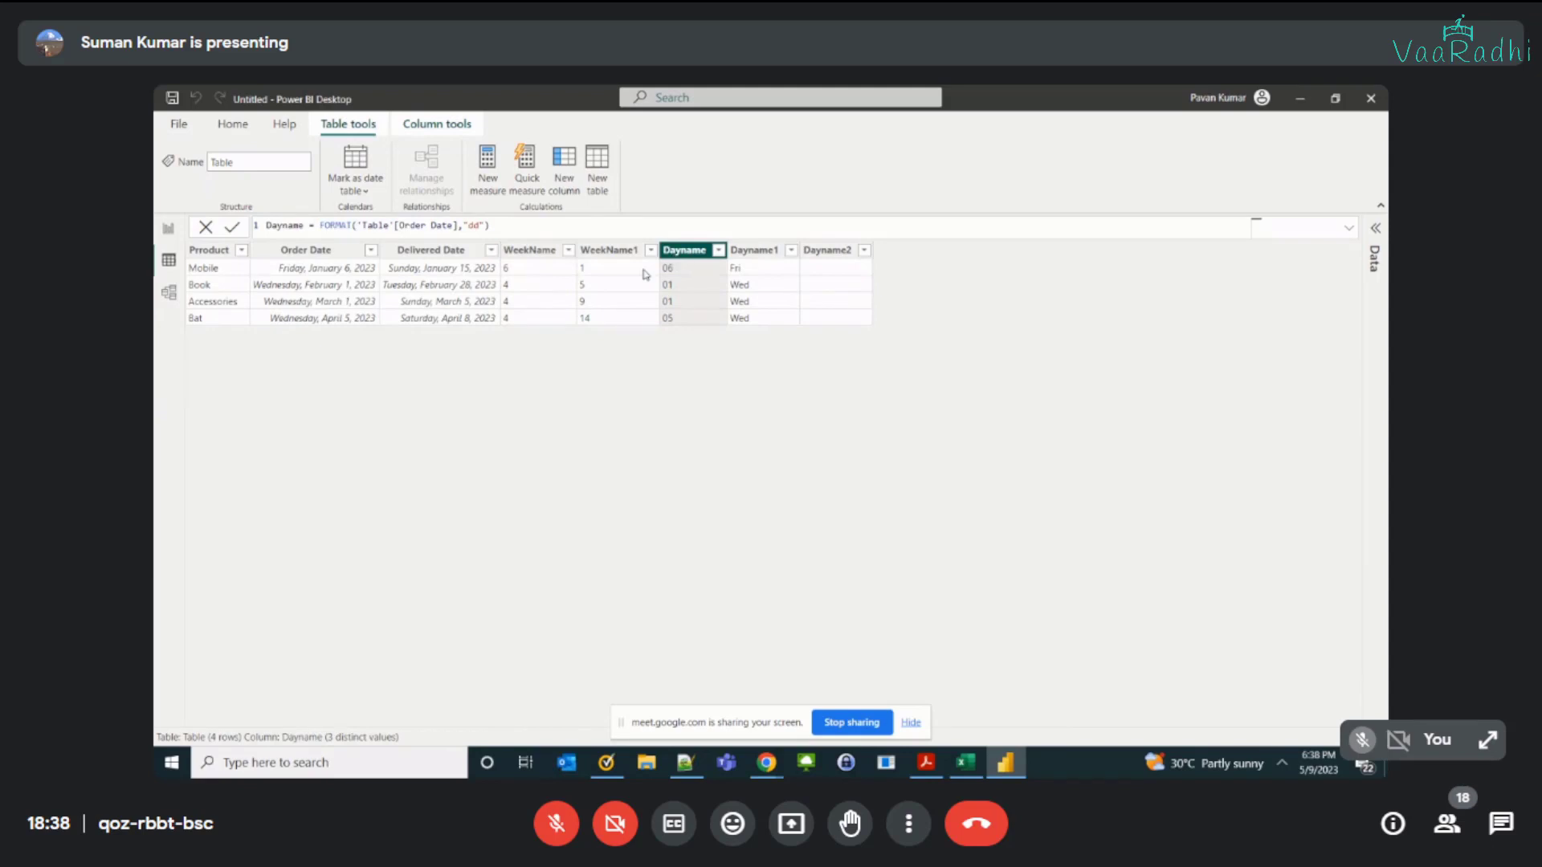
{"action": "left_click", "coordinate": [477, 226]}
{"action": "double_click", "coordinate": [477, 227]}
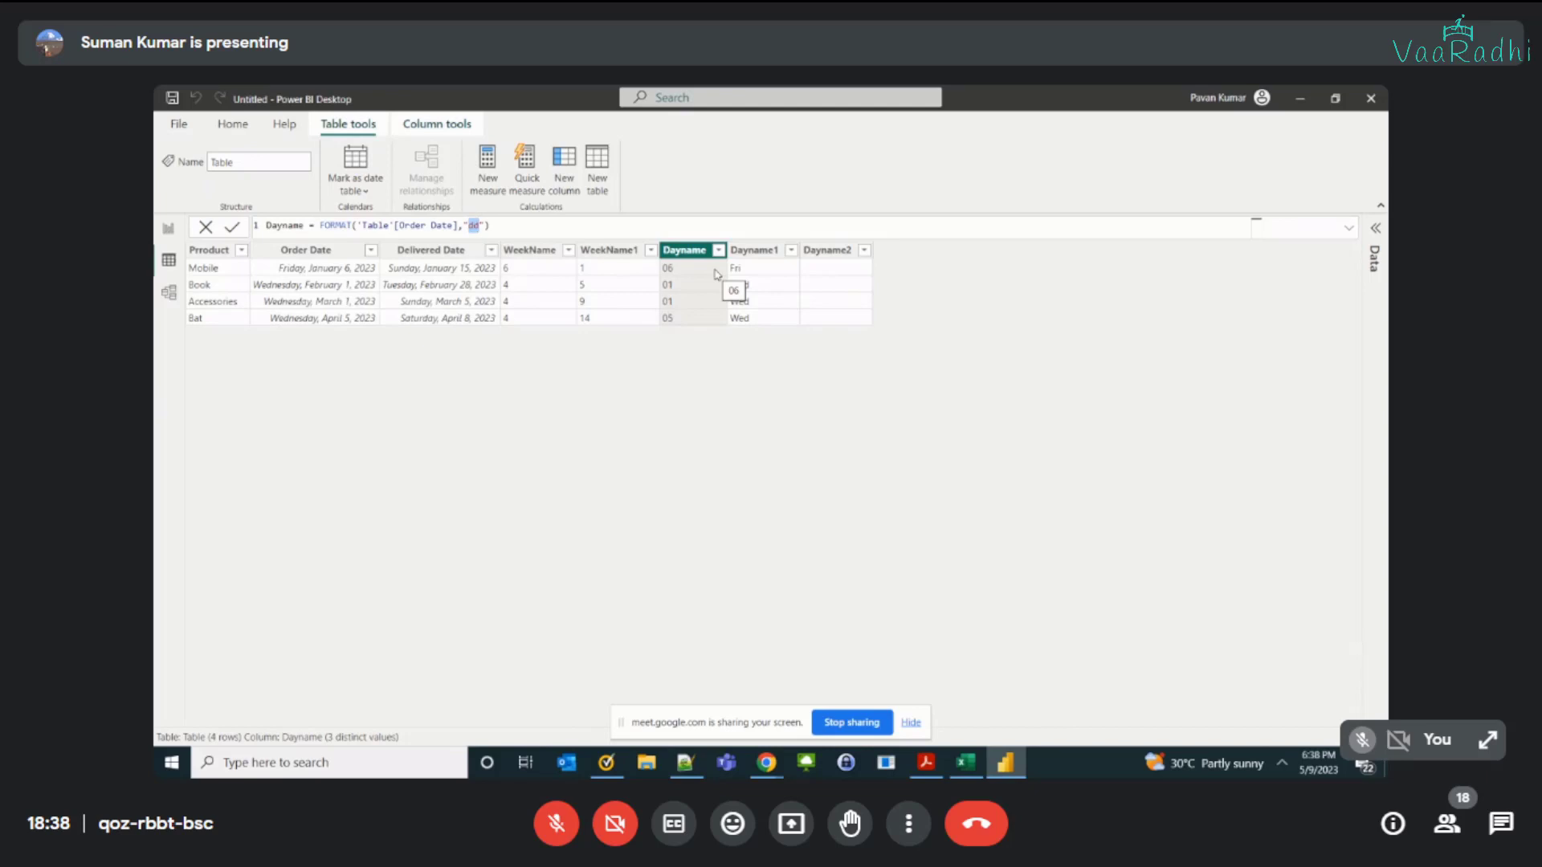
{"action": "left_click", "coordinate": [757, 253]}
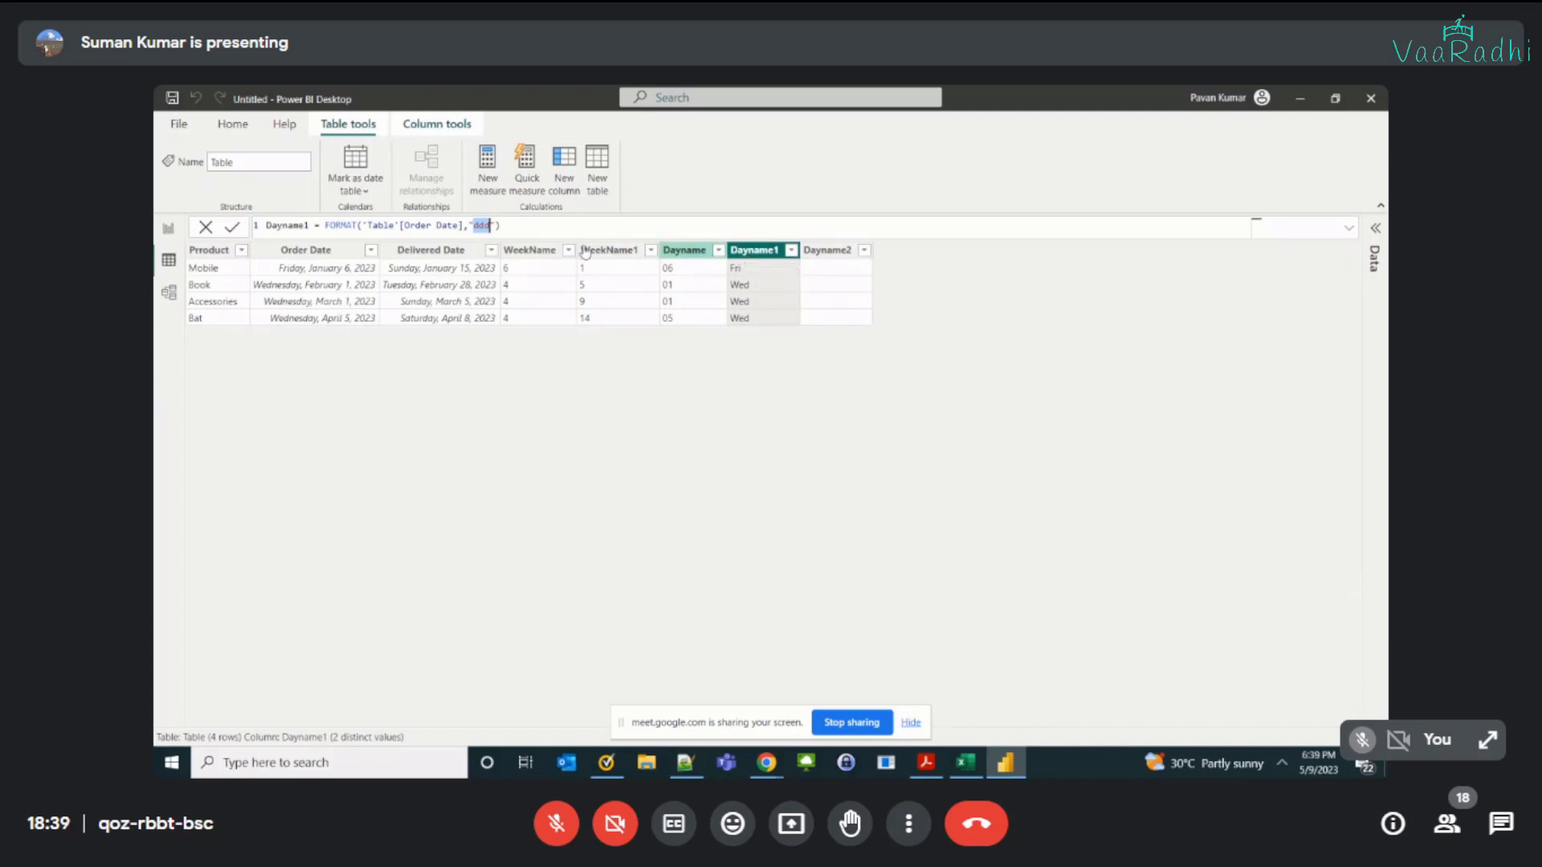
Step: Complete the Dayname2 formula as FORMAT('Table'[Order Date], "dddd") and compare the column with Order Date
{"action": "left_click", "coordinate": [823, 254]}
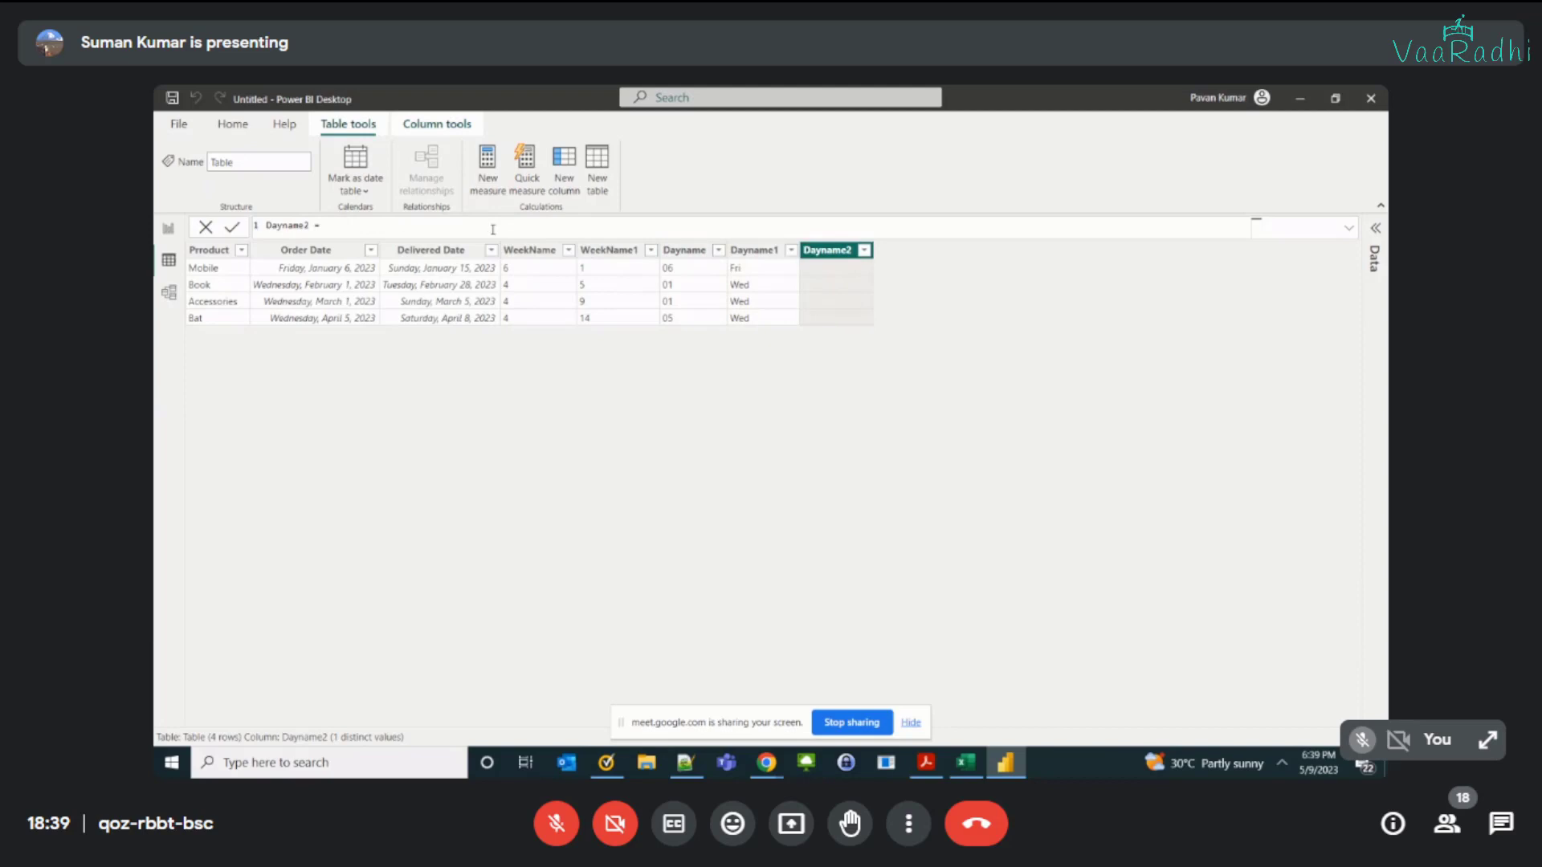
{"action": "type", "text": "FORMAT('Table'[Order Date], "}
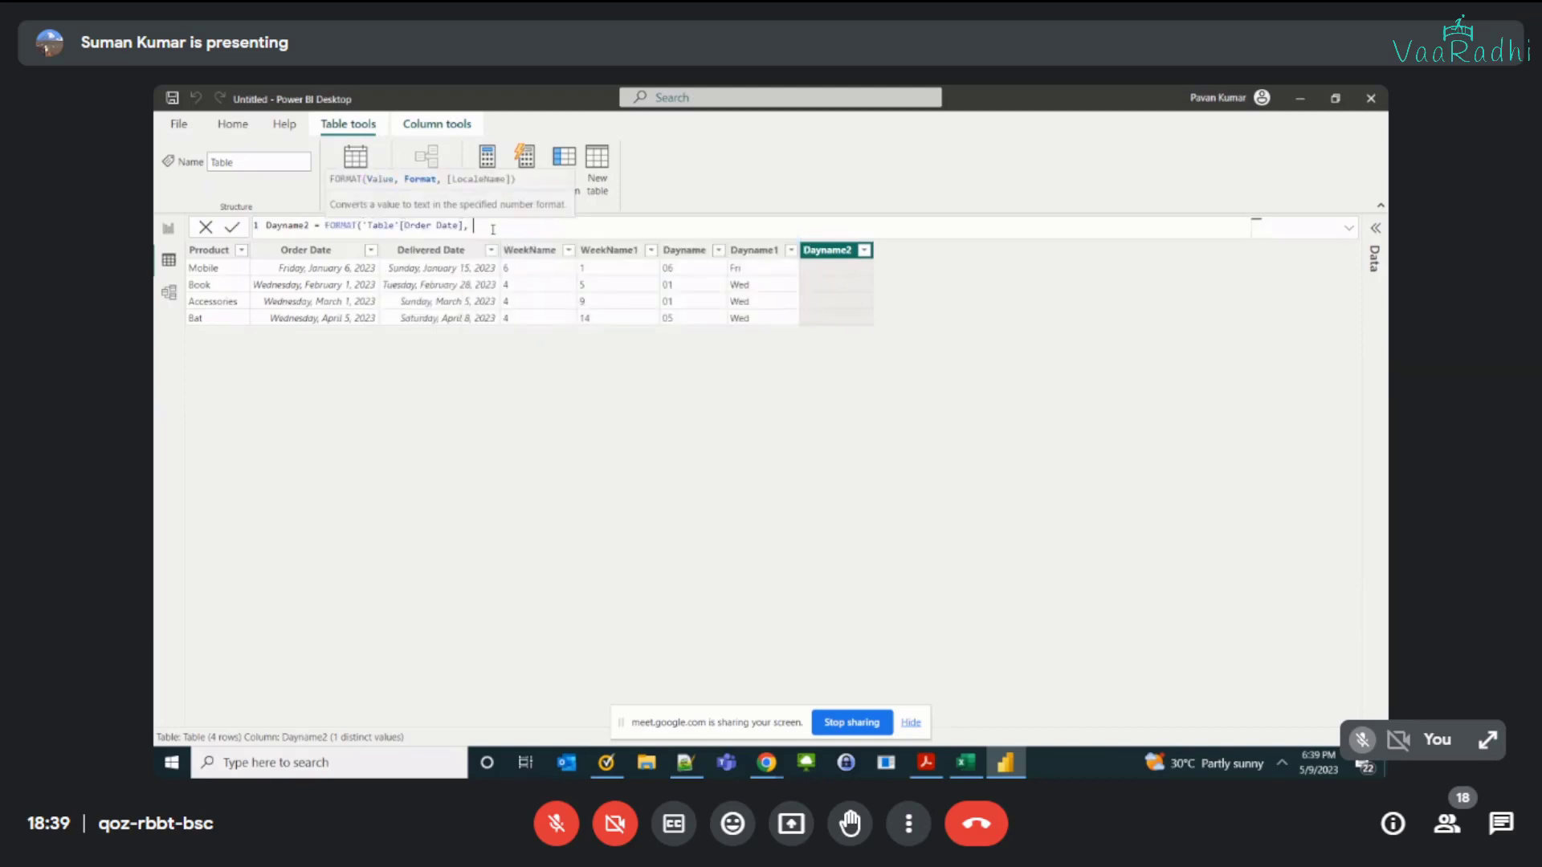
{"action": "type", "text": "\"dddd\")"}
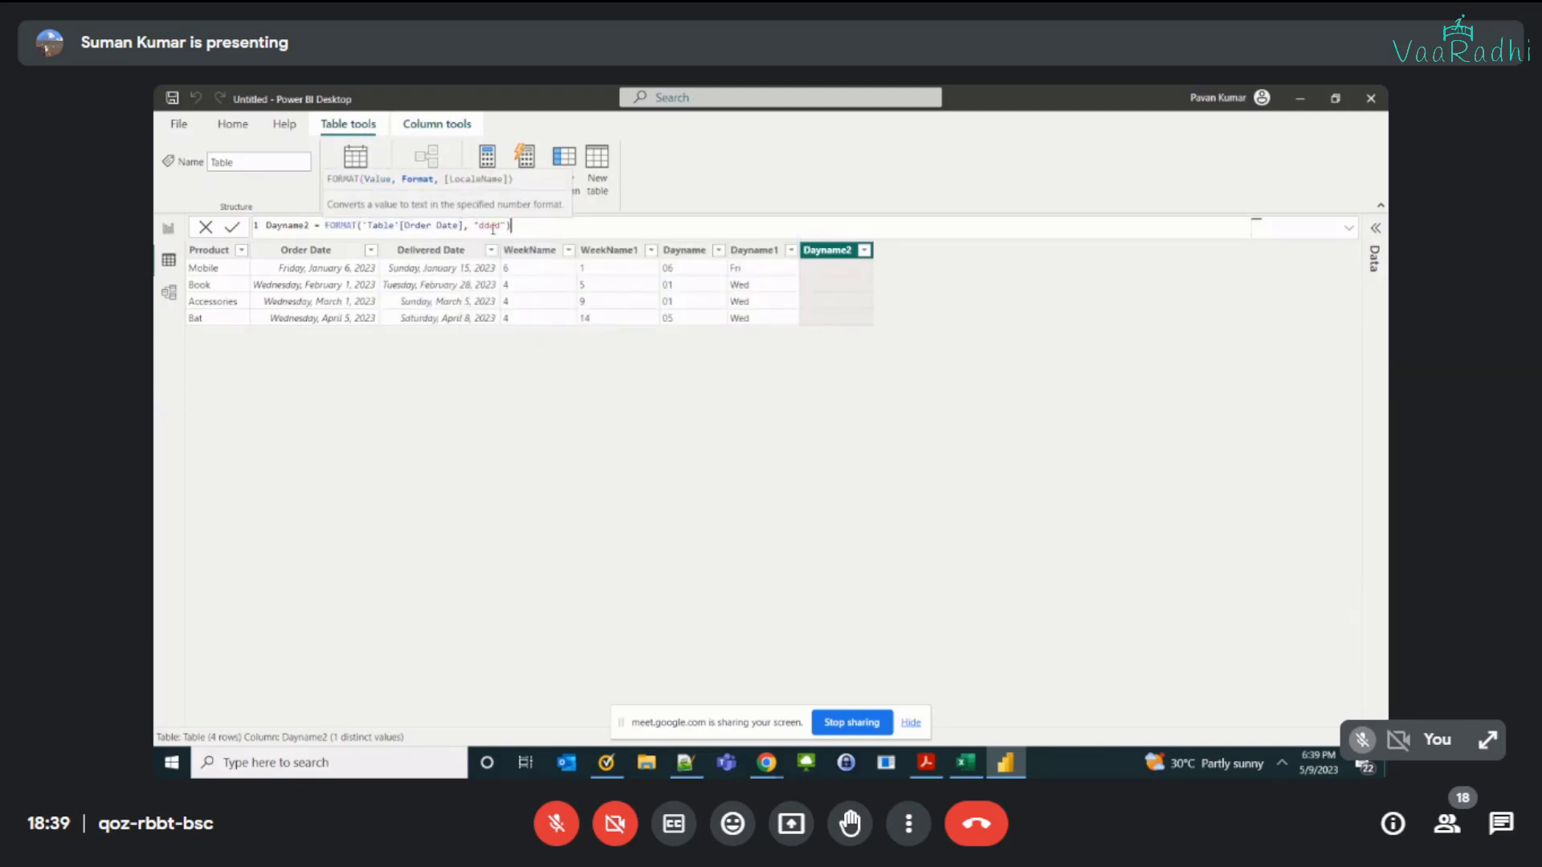
{"action": "key", "text": "Return"}
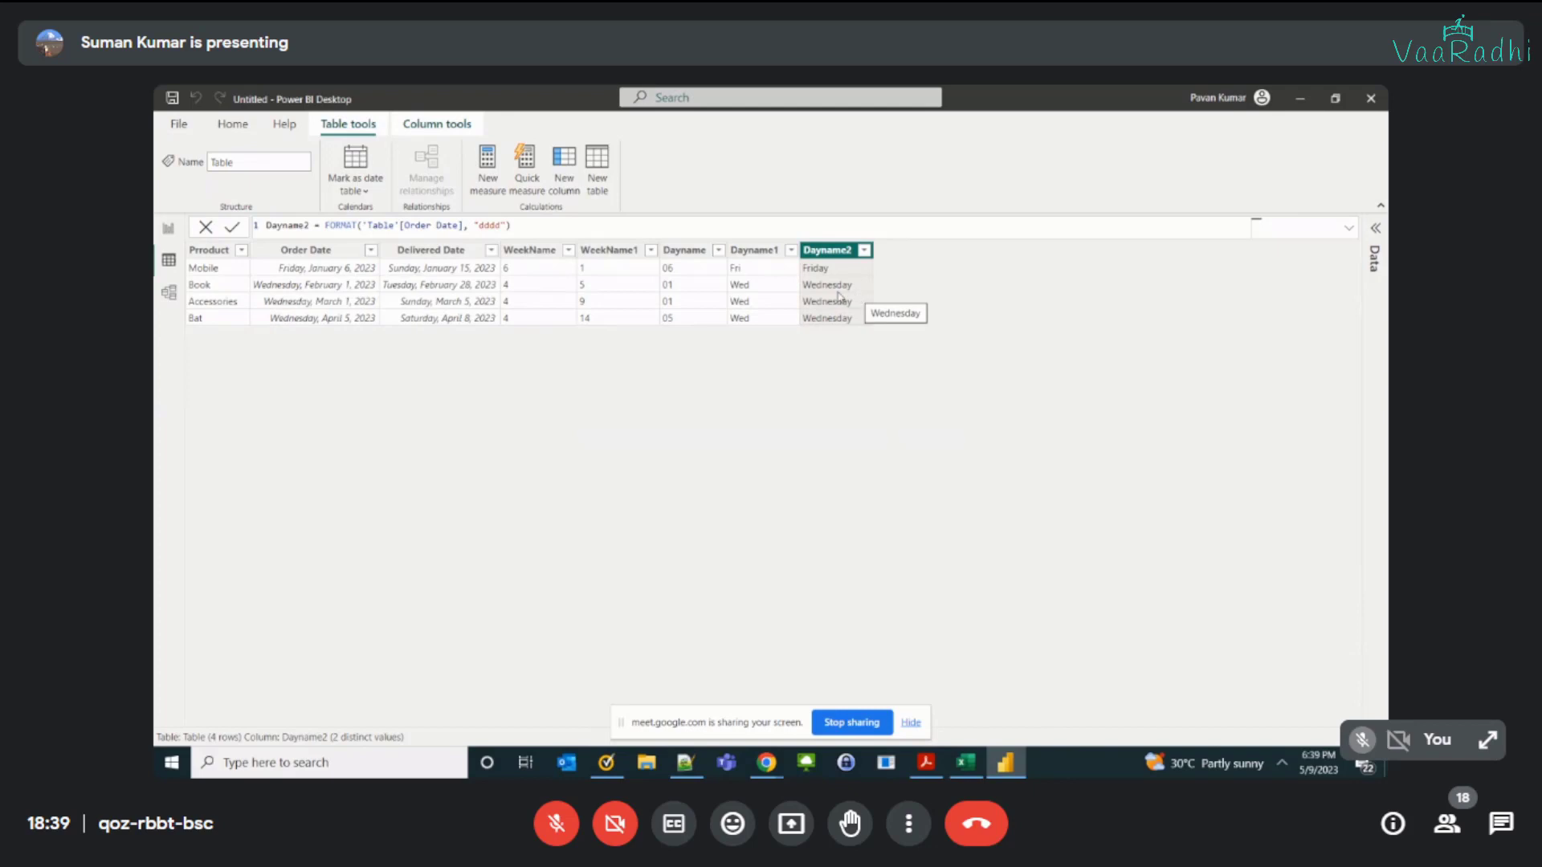
{"action": "left_click", "coordinate": [306, 250]}
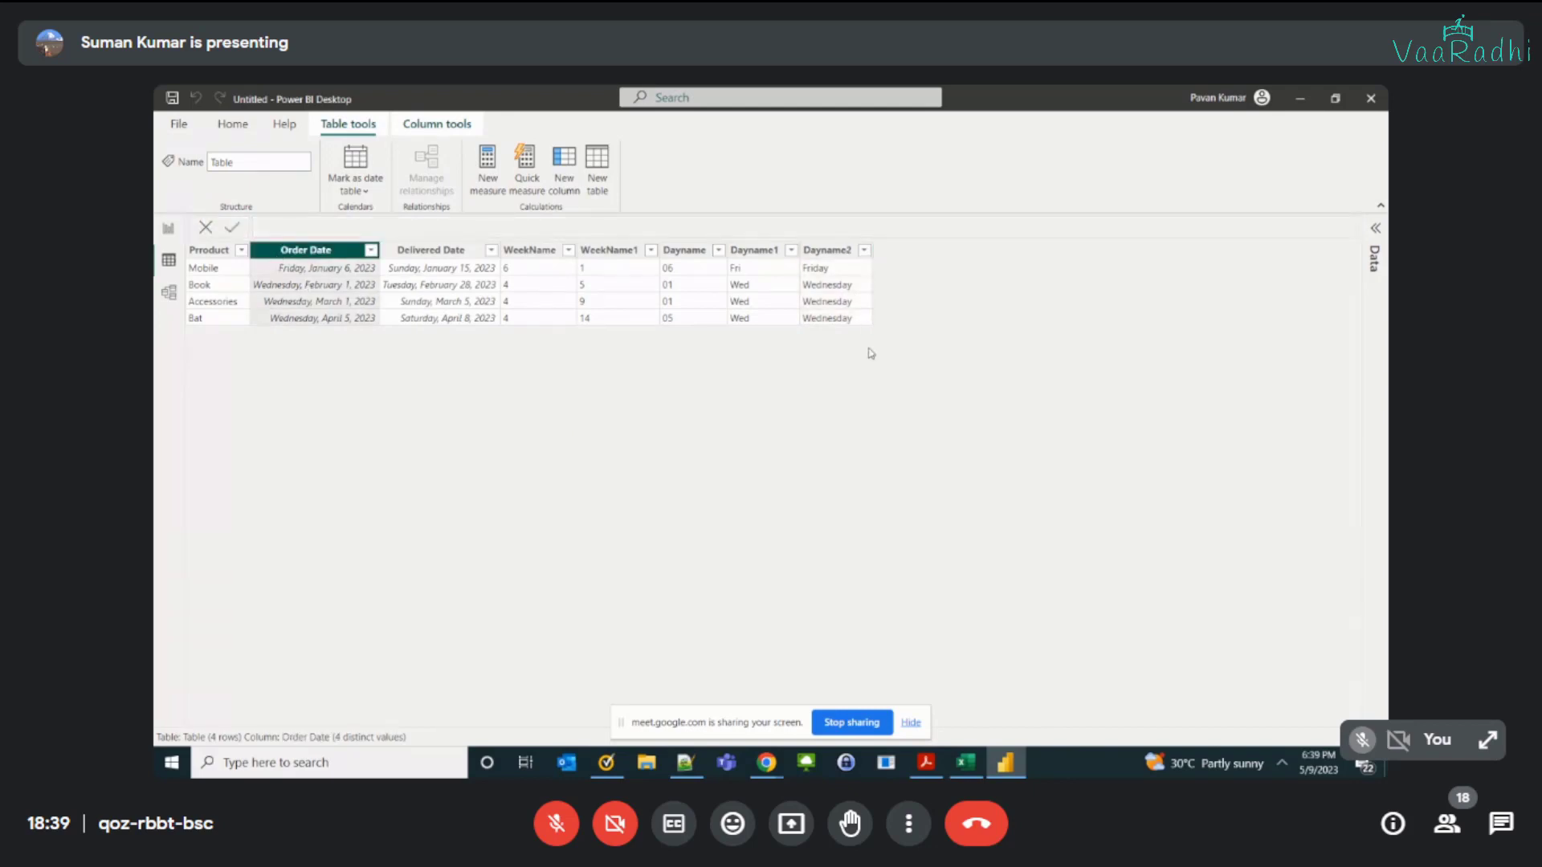
{"action": "left_click", "coordinate": [815, 252]}
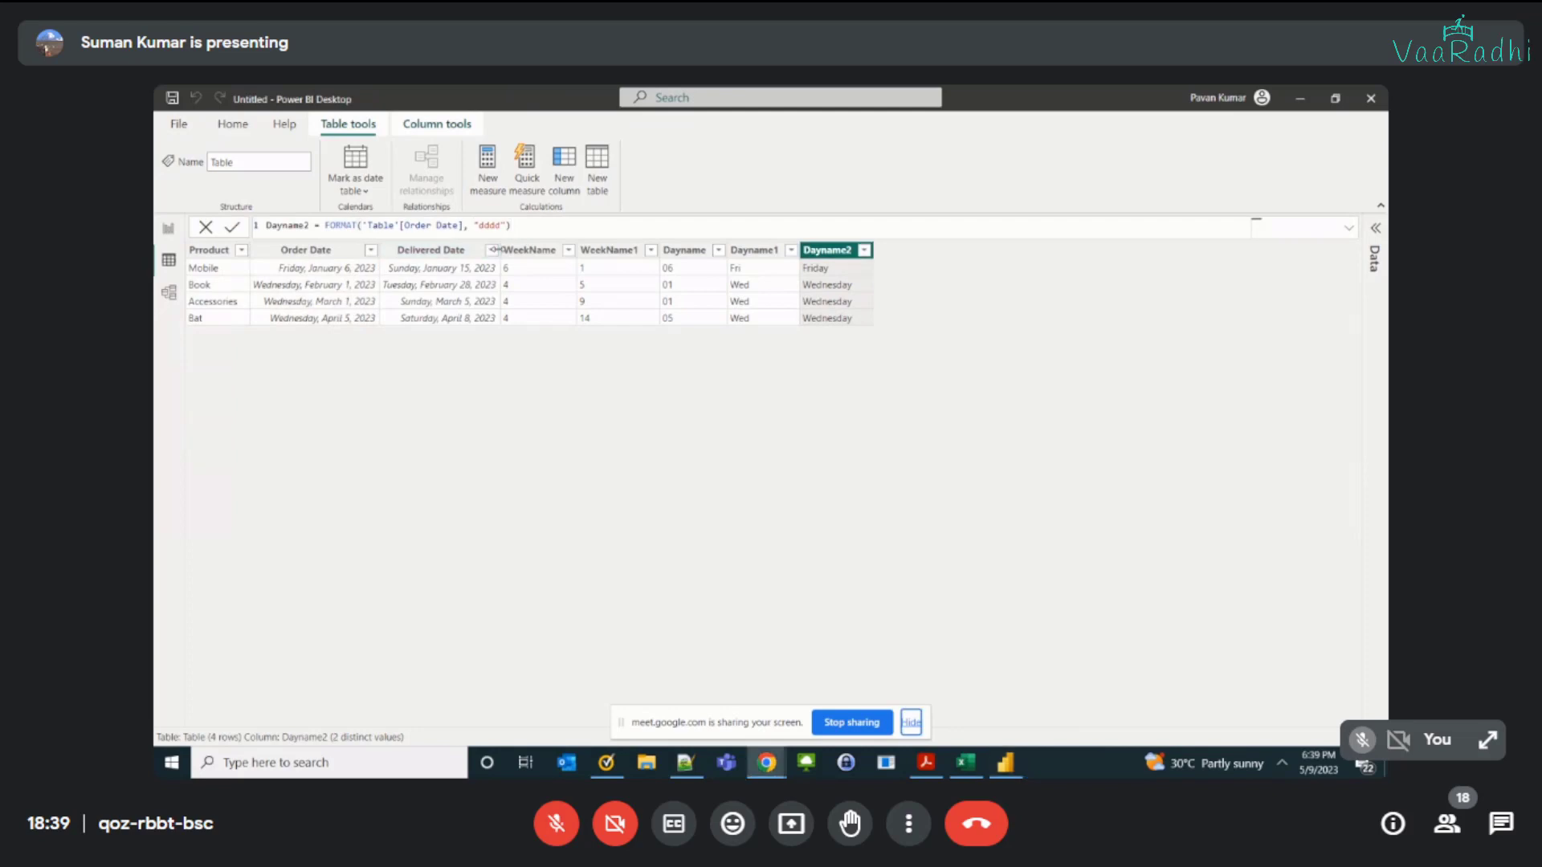
Step: Switch to the Dax Date Functions workbook in Excel and read the descriptions of the day format codes and the w code
{"action": "key", "text": "alt+Tab"}
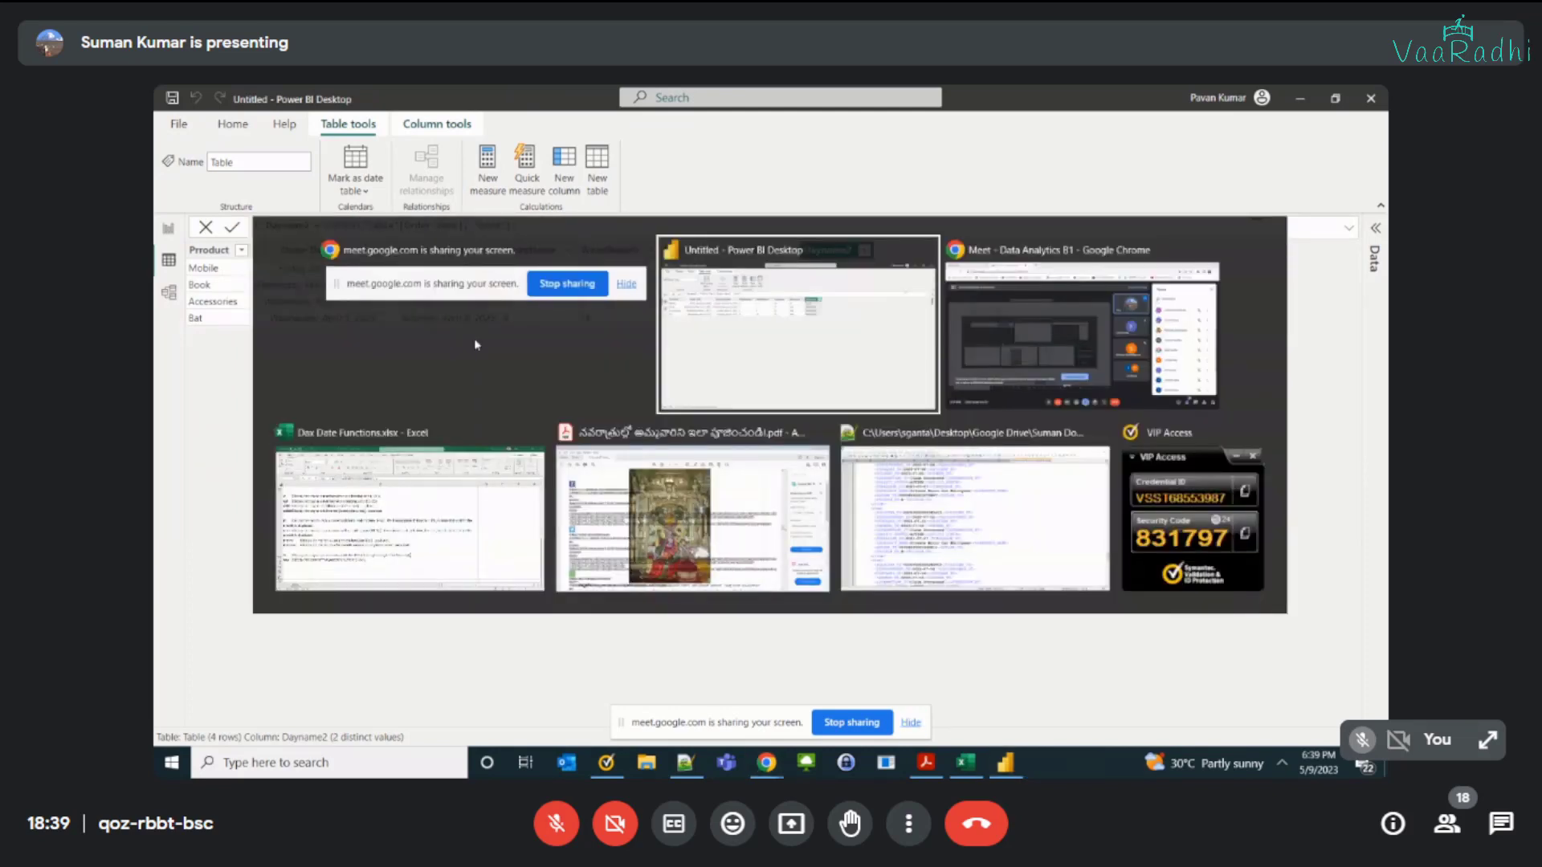
{"action": "left_click", "coordinate": [395, 507]}
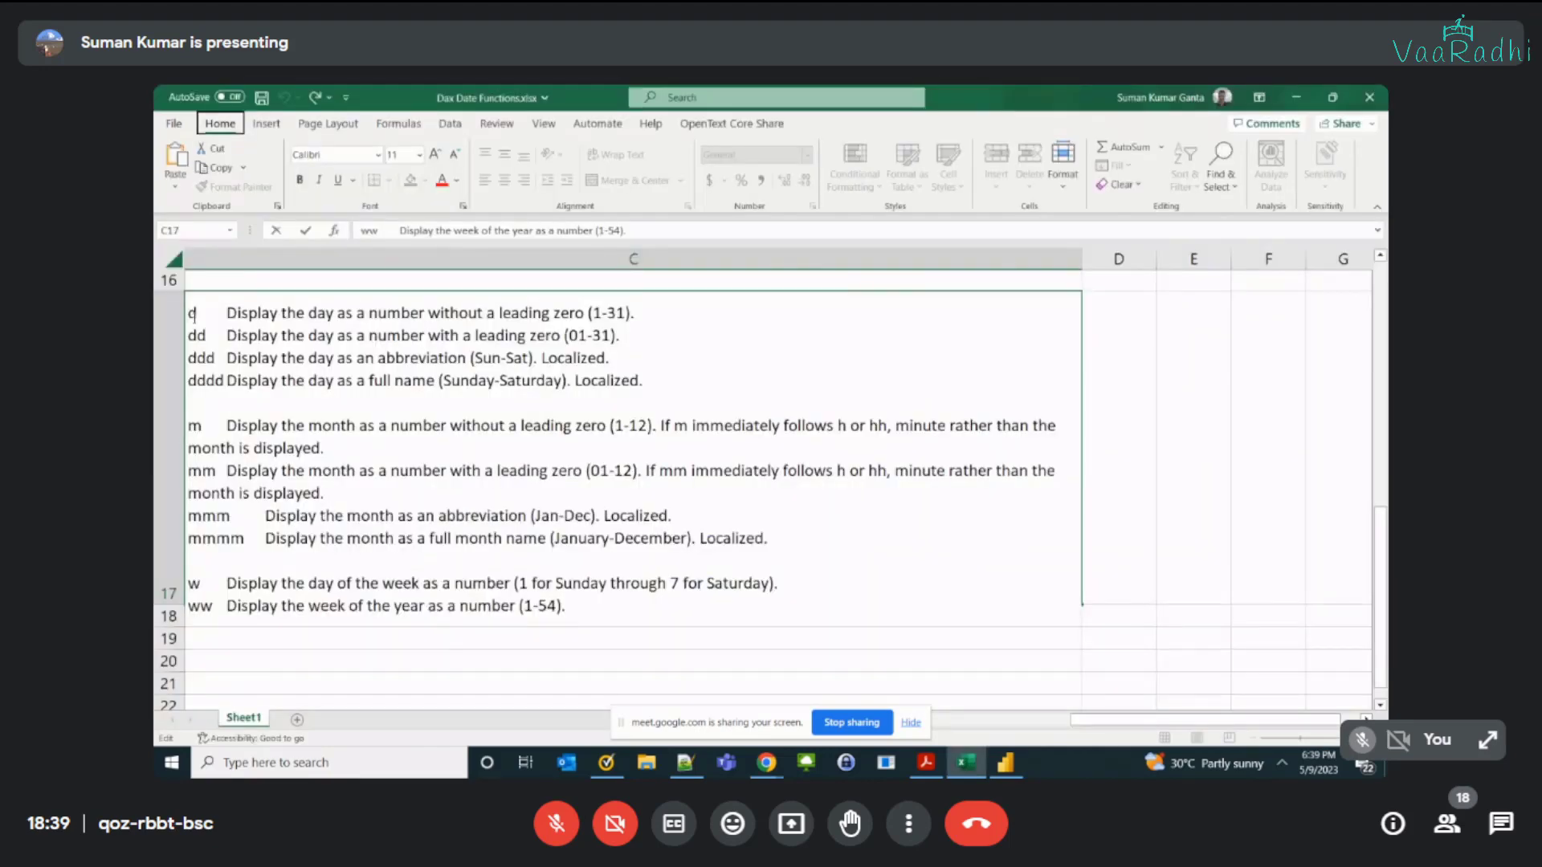
{"action": "left_click", "coordinate": [192, 313]}
{"action": "left_click", "coordinate": [196, 357]}
{"action": "left_click", "coordinate": [198, 381]}
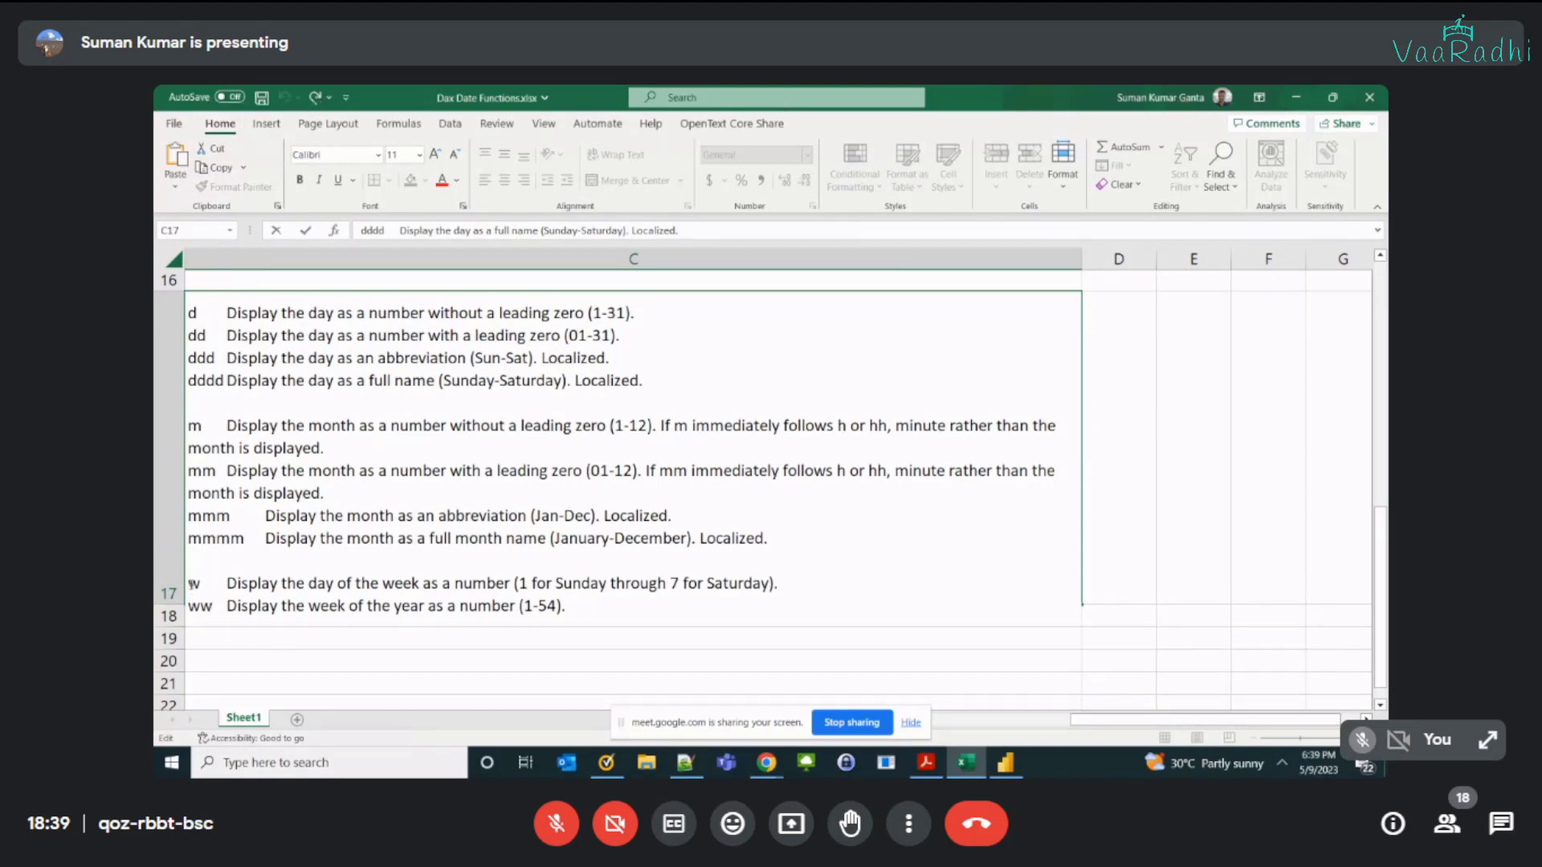
{"action": "double_click", "coordinate": [193, 583]}
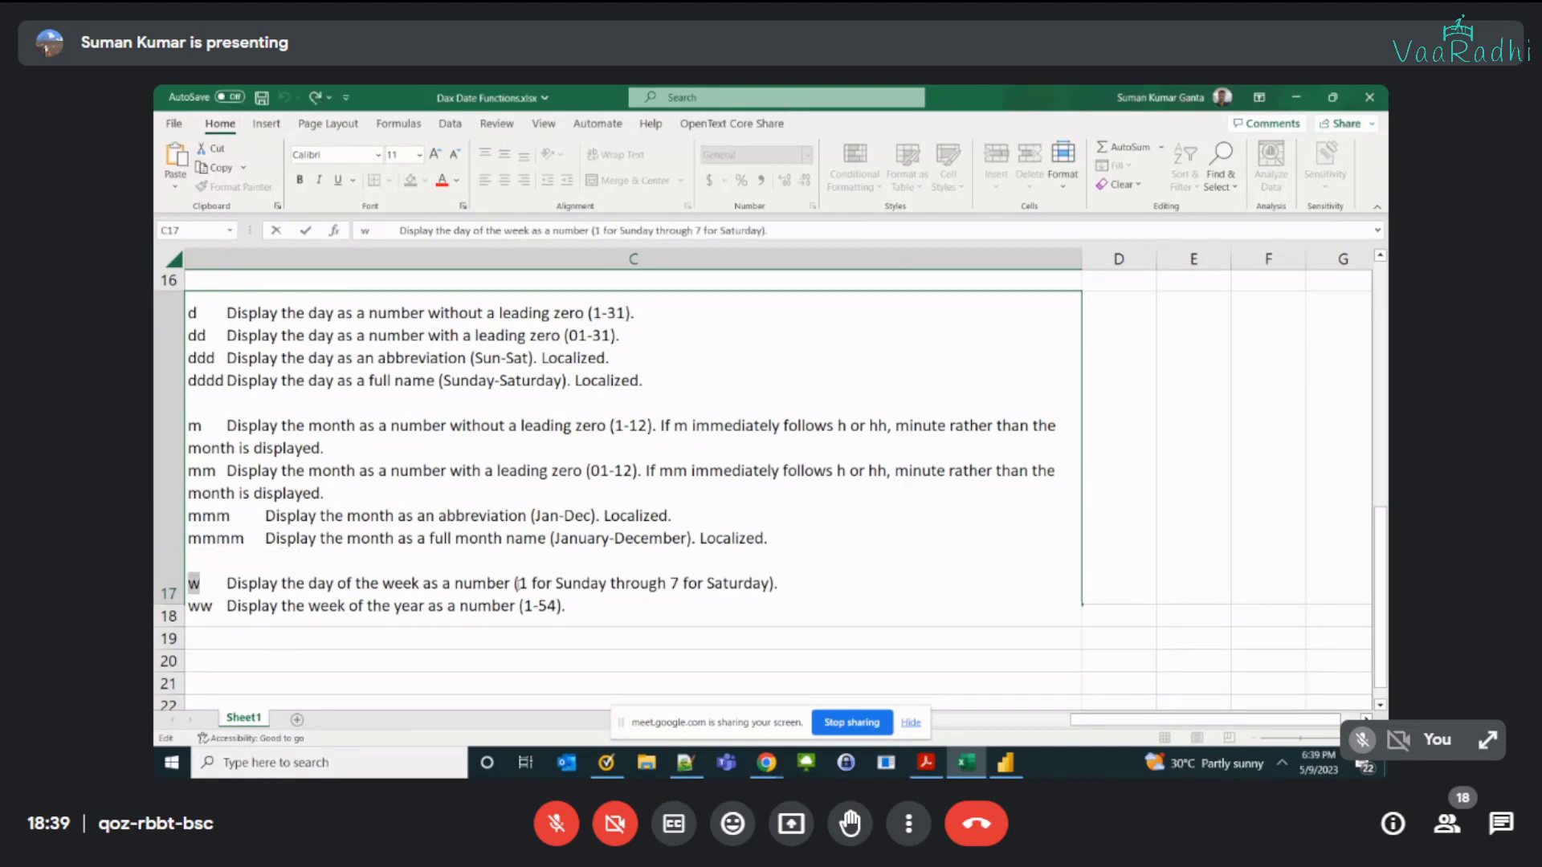
Step: Read the w and ww format code descriptions, including their number ranges, and return to the format() entry in column A
{"action": "left_click_drag", "start_coordinate": [516, 583], "coordinate": [770, 583]}
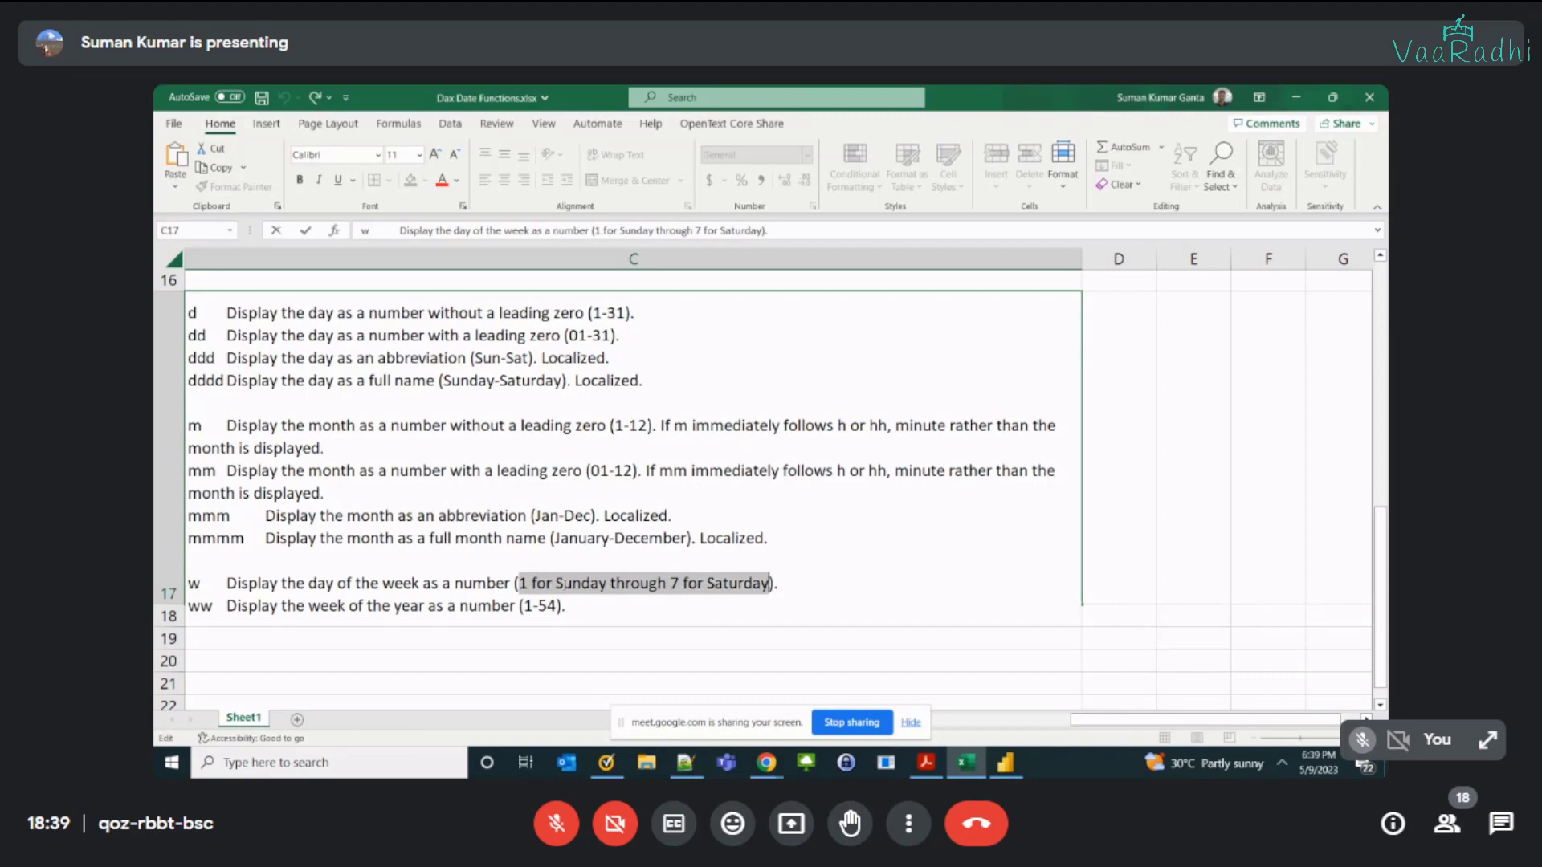
{"action": "left_click", "coordinate": [592, 583]}
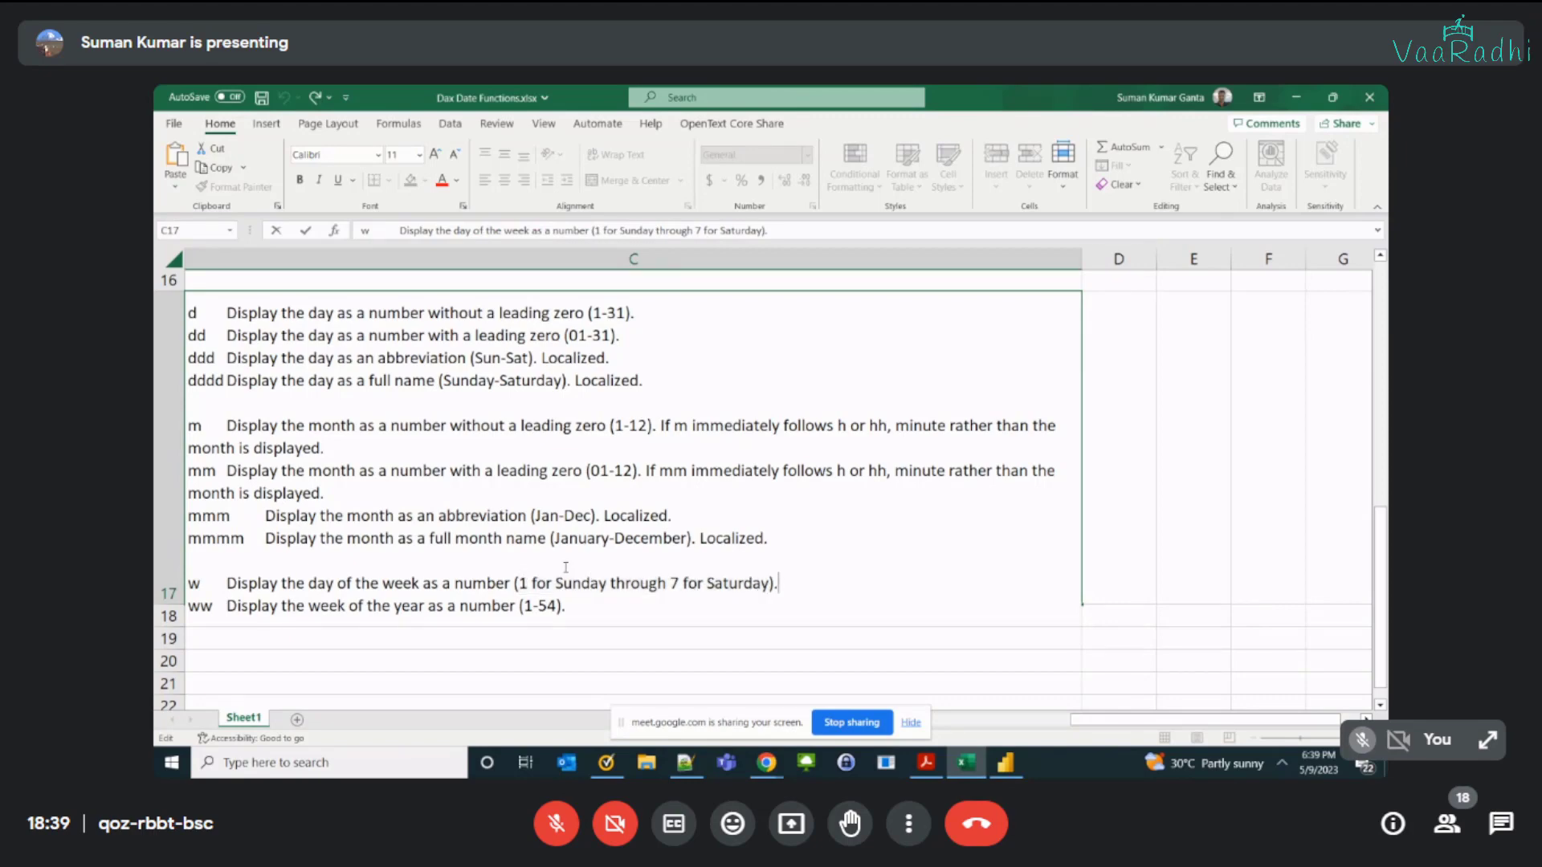
{"action": "double_click", "coordinate": [198, 608]}
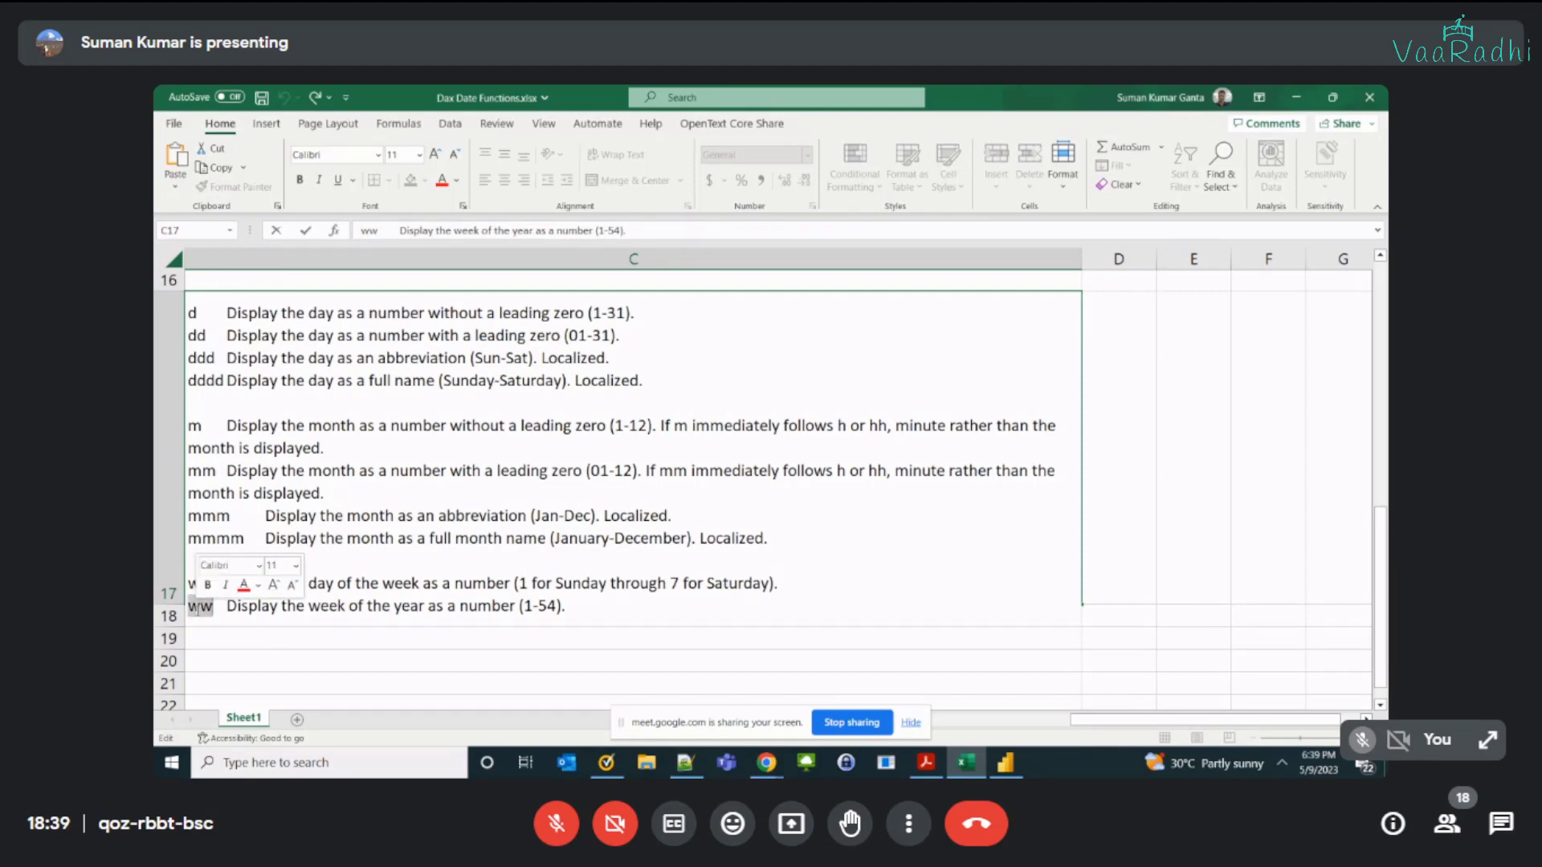
{"action": "left_click", "coordinate": [528, 604]}
{"action": "left_click_drag", "start_coordinate": [528, 604], "coordinate": [555, 600]}
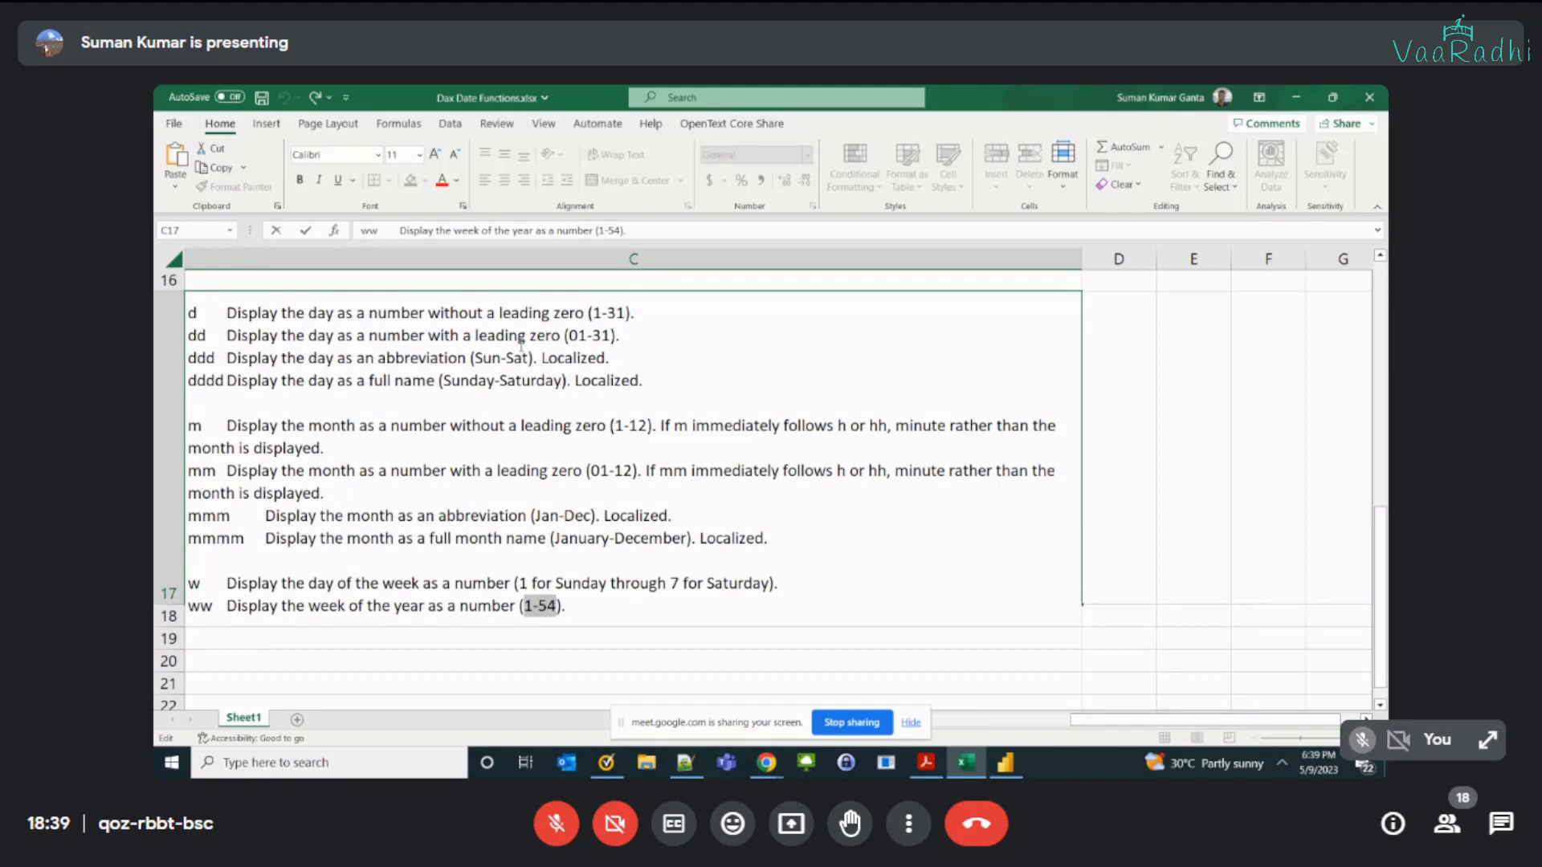
{"action": "double_click", "coordinate": [197, 605]}
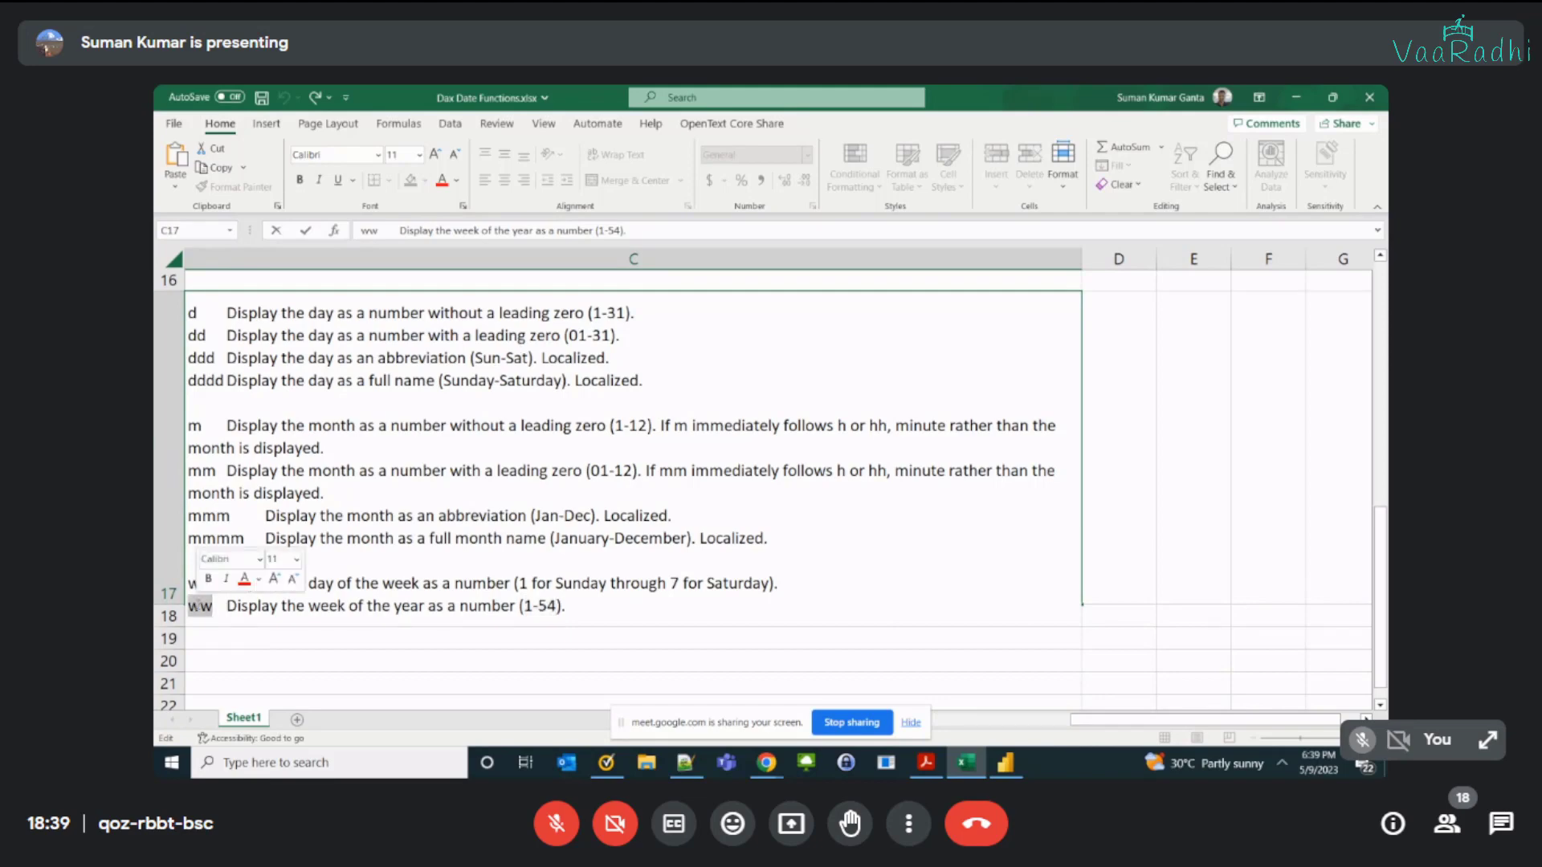
{"action": "double_click", "coordinate": [529, 605]}
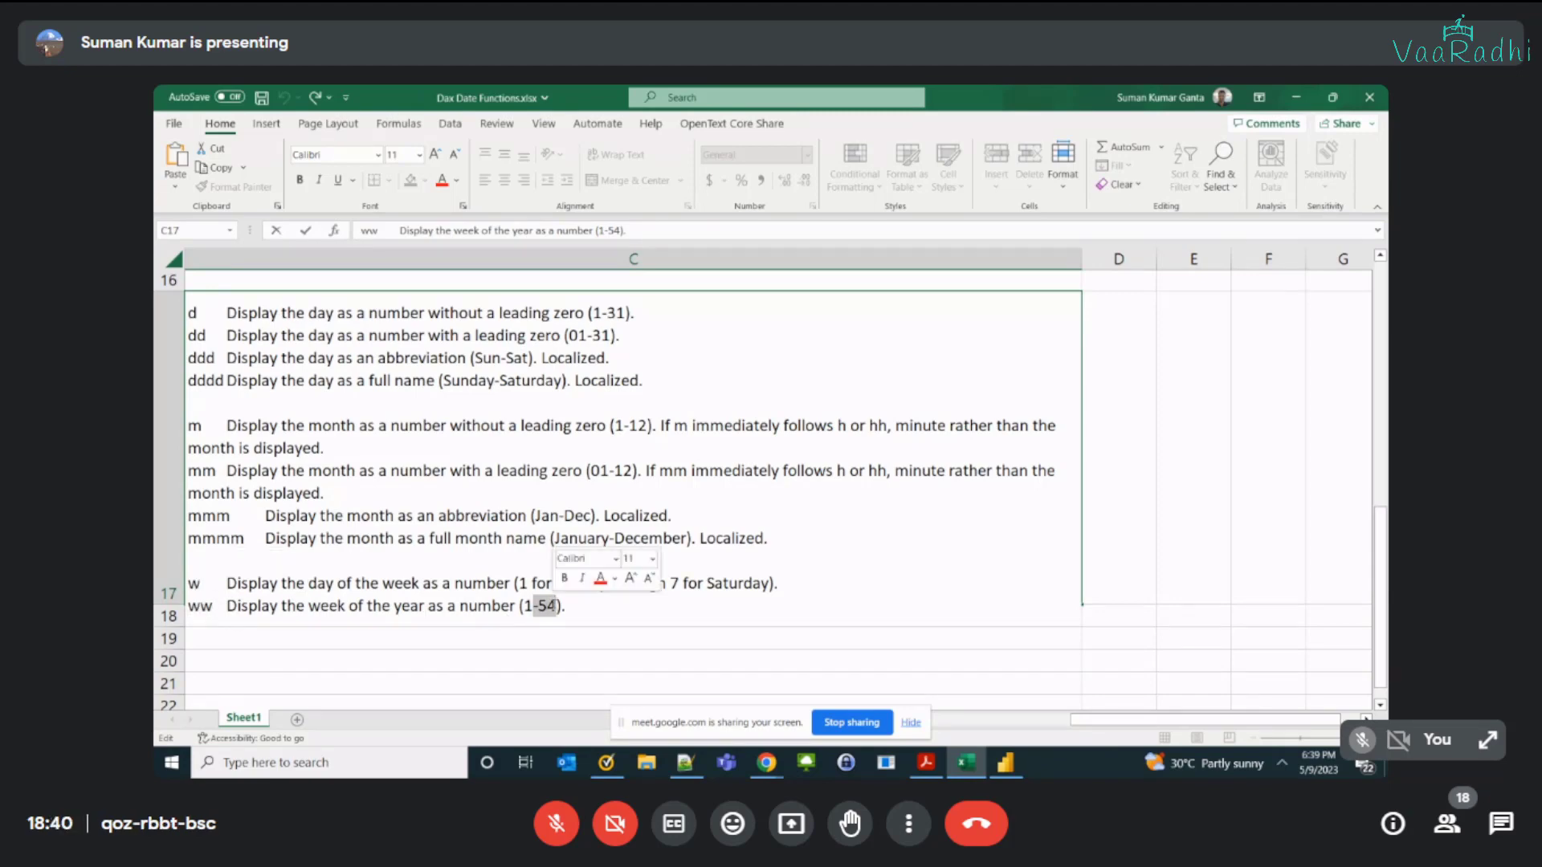
{"action": "left_click", "coordinate": [511, 514]}
{"action": "key", "text": "Tab"}
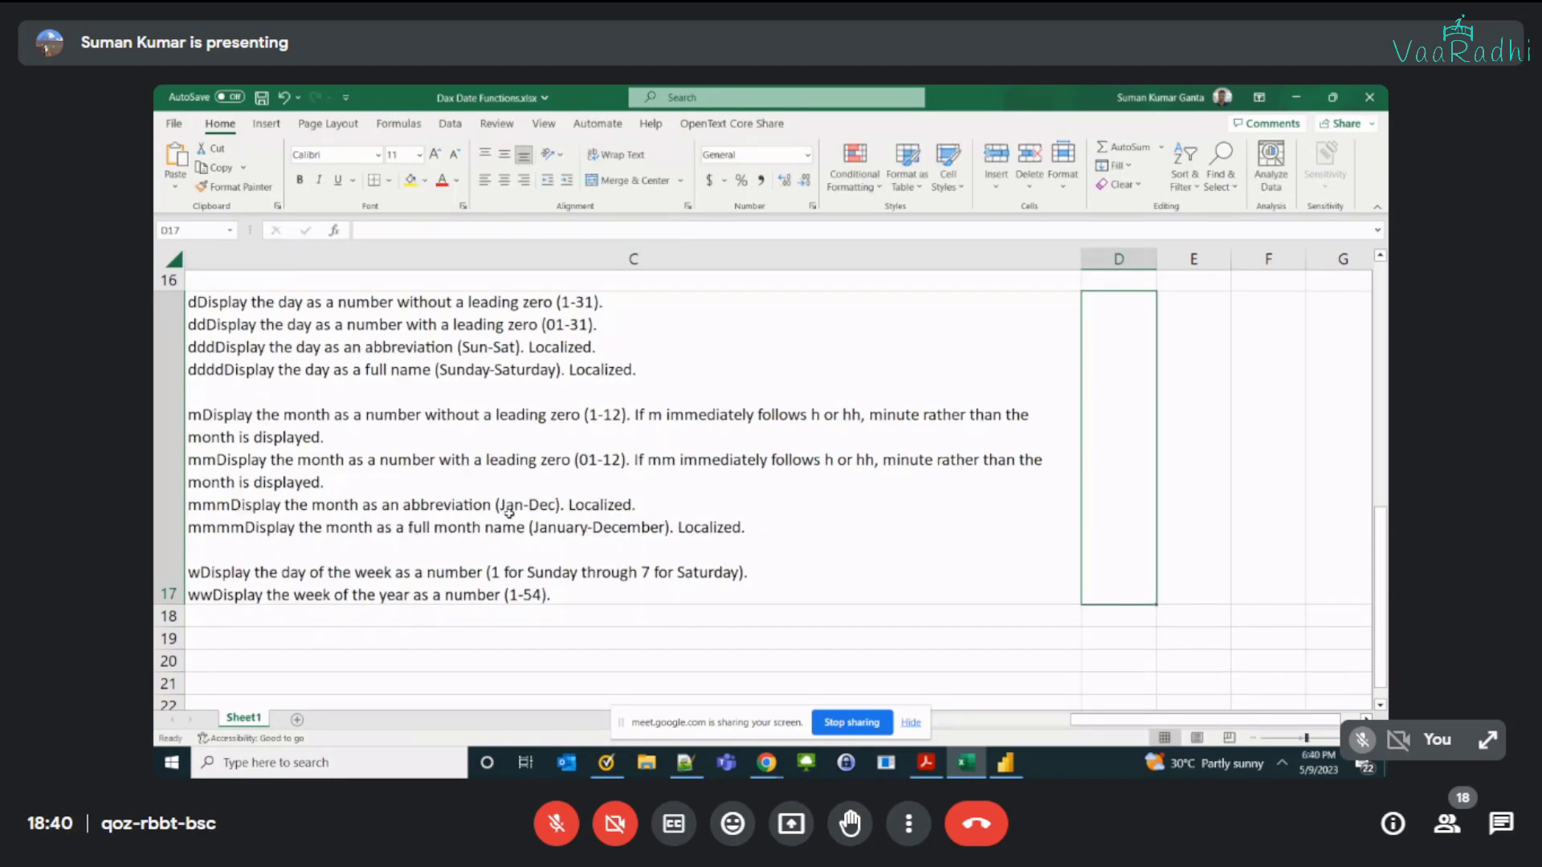
{"action": "key", "text": "Home"}
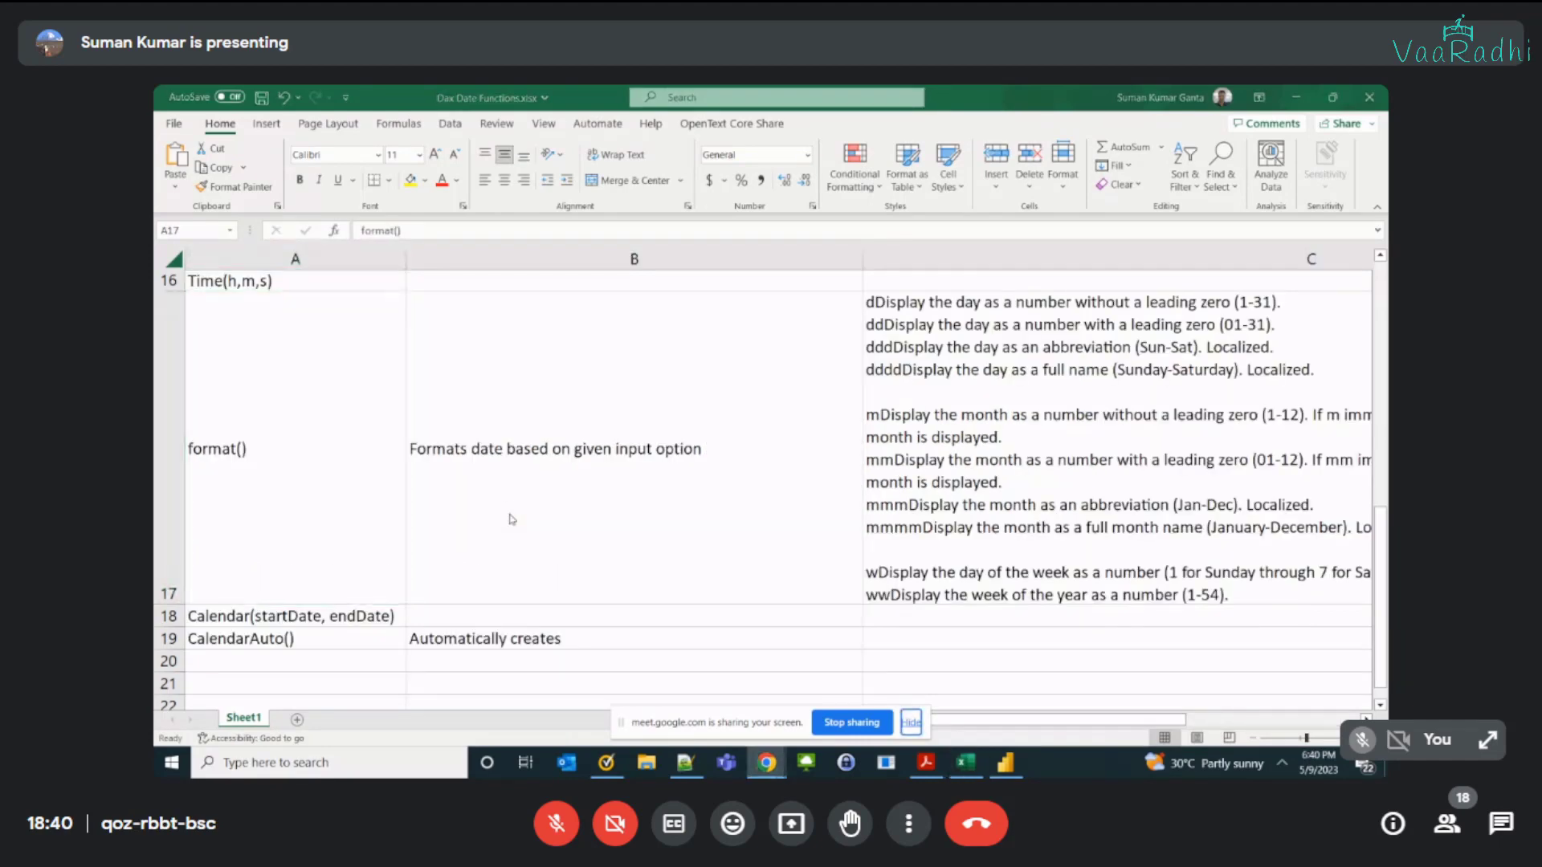
Step: Switch to Power BI Desktop and start a new calculated table
{"action": "key", "text": "alt+Tab"}
{"action": "key", "text": "Tab"}
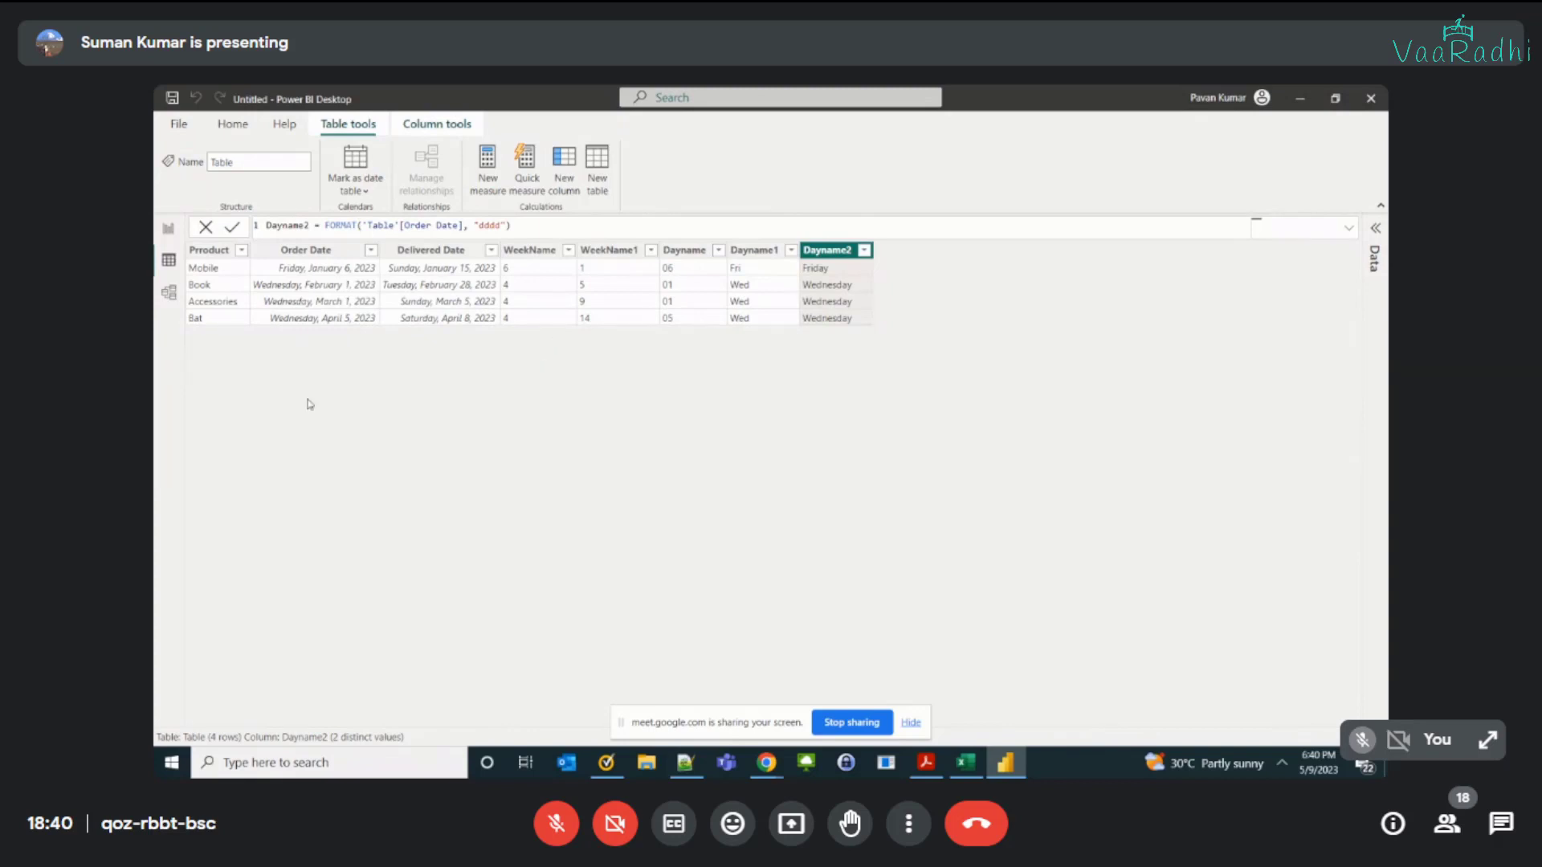
{"action": "left_click", "coordinate": [597, 190]}
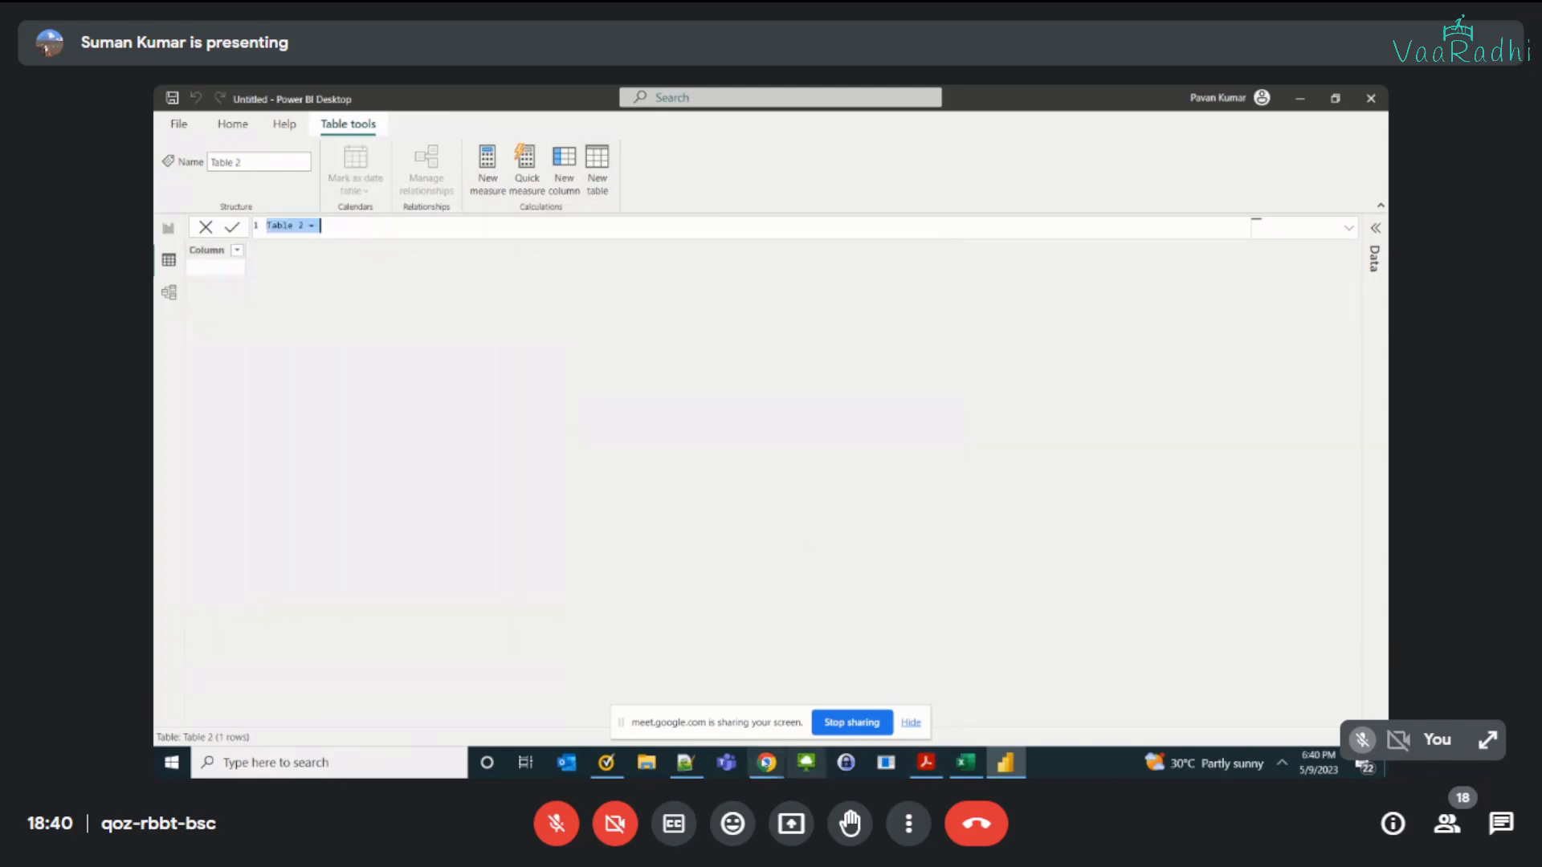
{"action": "mouse_move", "coordinate": [766, 763]}
{"action": "left_click", "coordinate": [675, 686]}
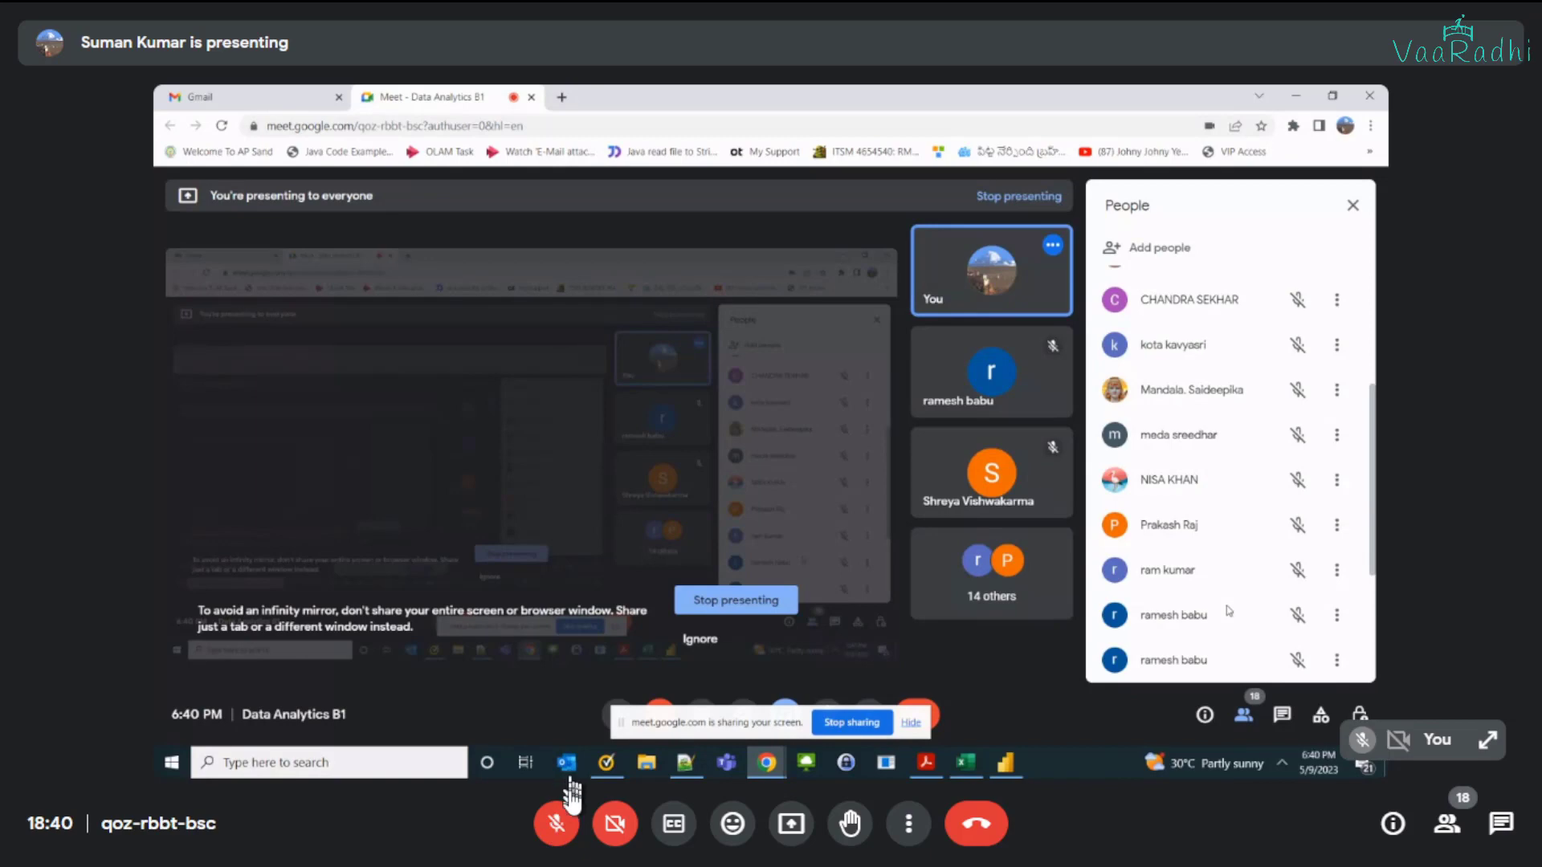
{"action": "left_click", "coordinate": [556, 824]}
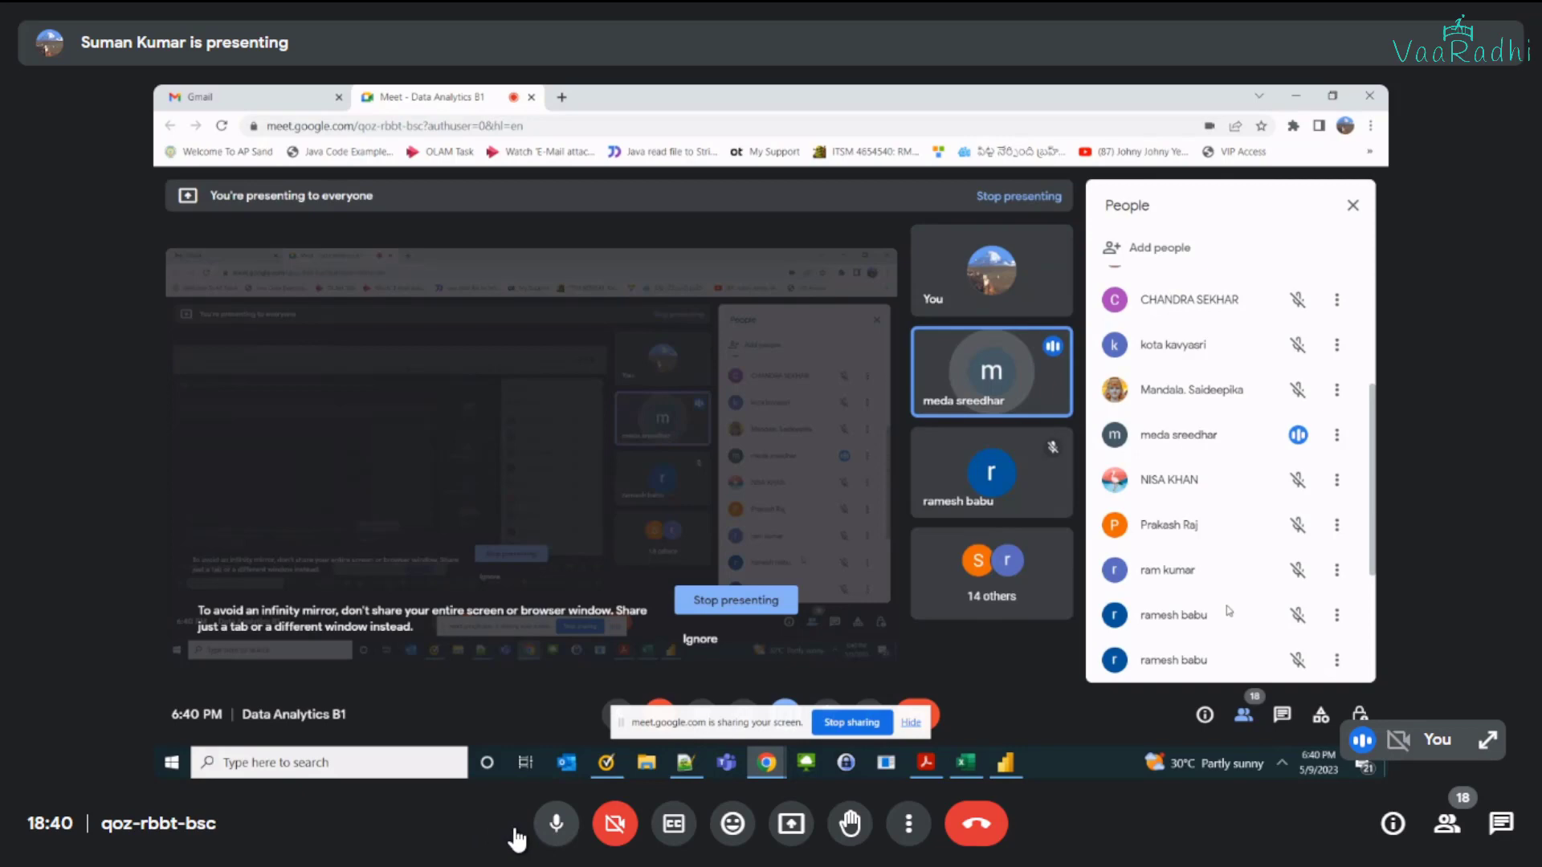
{"action": "left_click", "coordinate": [516, 839]}
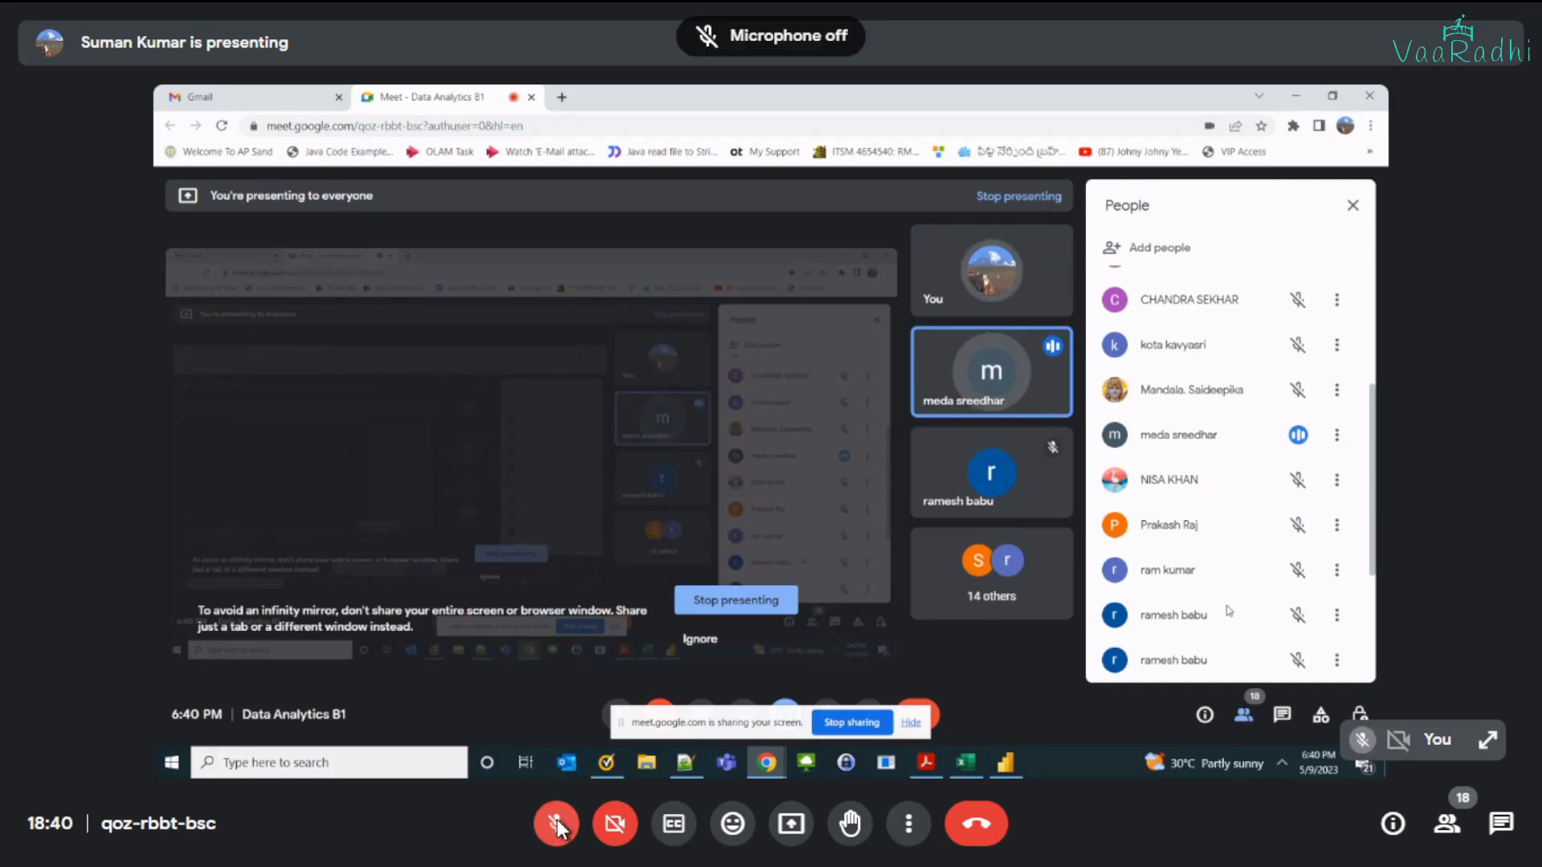
{"action": "left_click", "coordinate": [556, 827]}
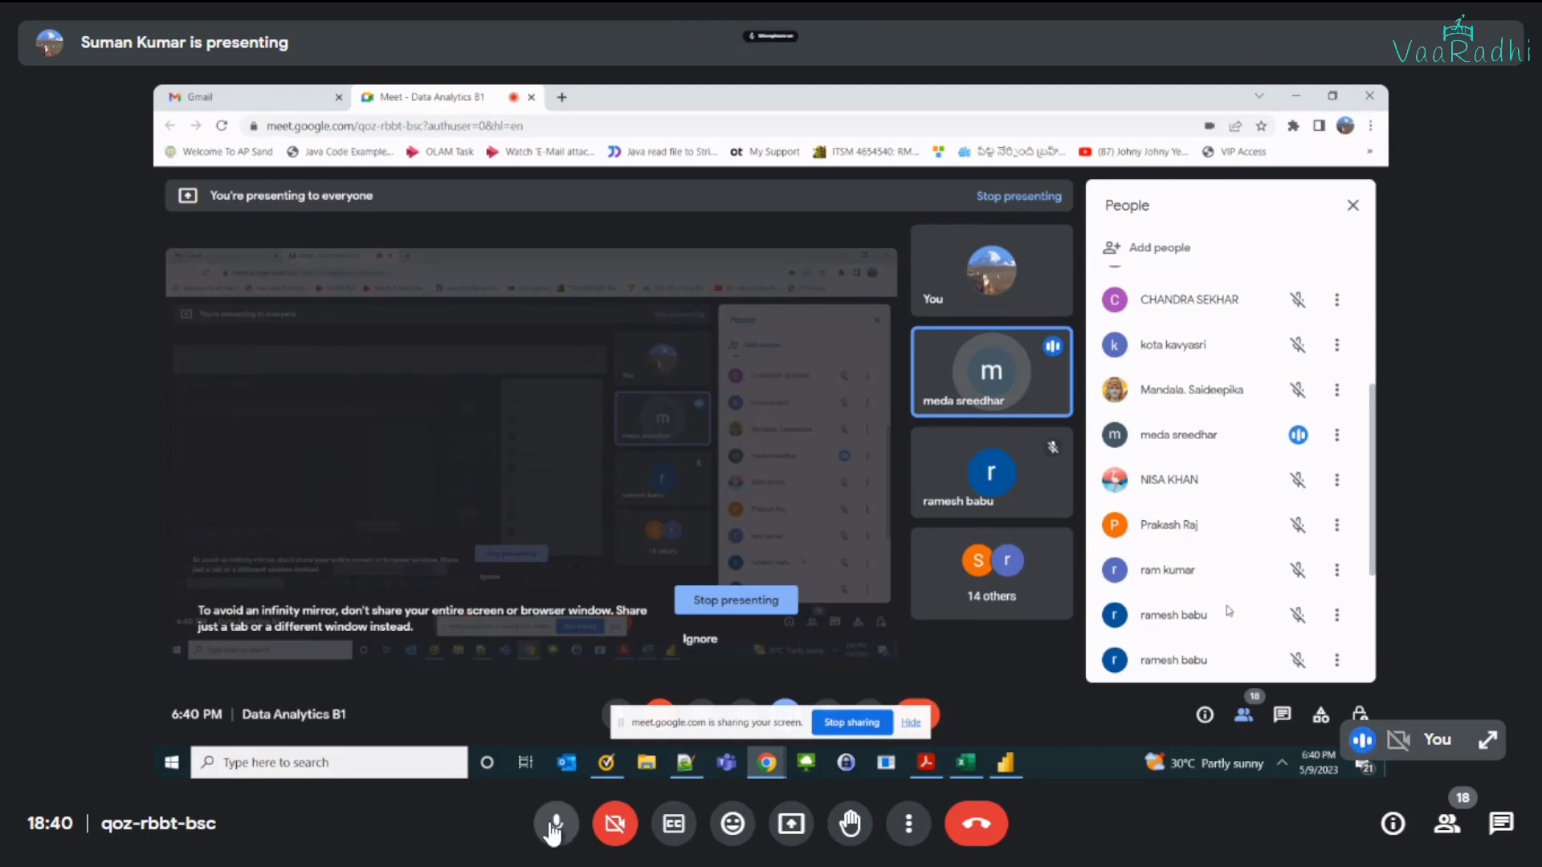
{"action": "key", "text": "ctrl+d"}
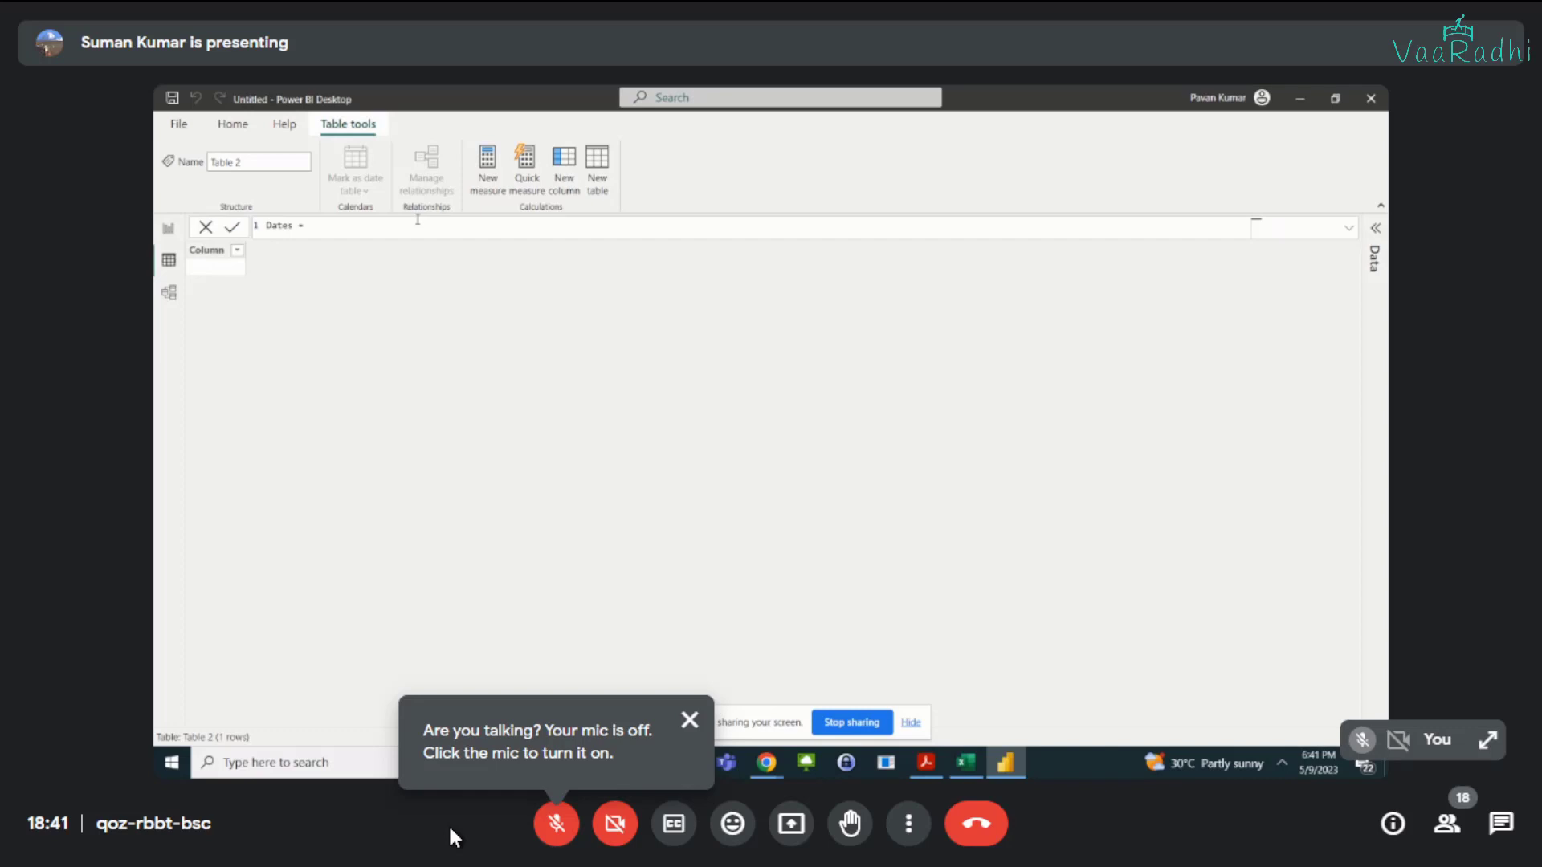
{"action": "left_click", "coordinate": [689, 721]}
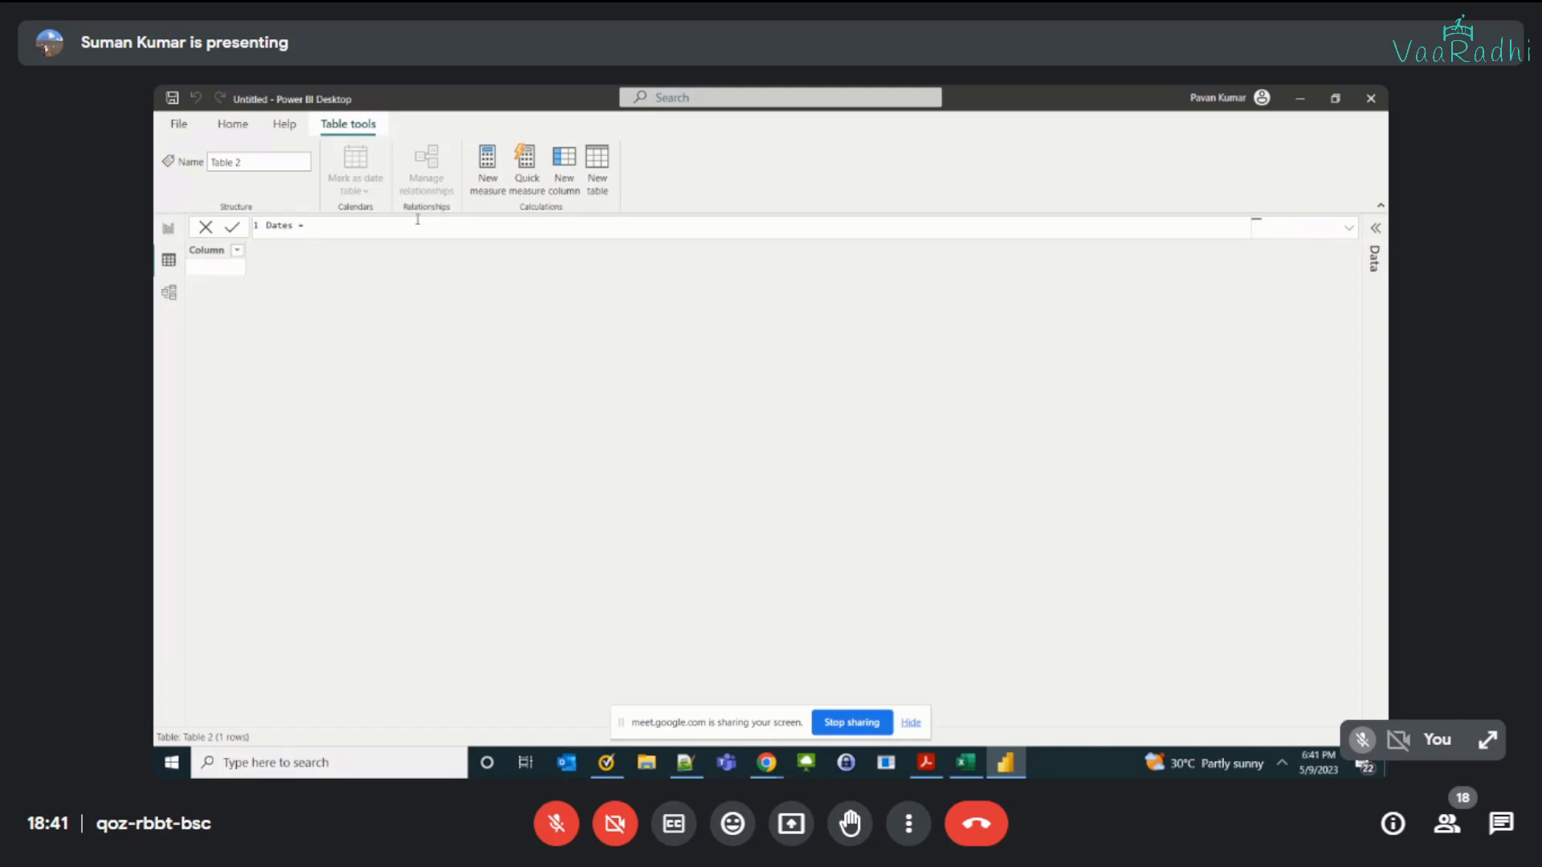
Step: Enter the CALENDAR function with empty parentheses as the Dates table formula
{"action": "type", "text": "caln"}
{"action": "key", "text": "BackSpace"}
{"action": "type", "text": "en"}
{"action": "key", "text": "Tab"}
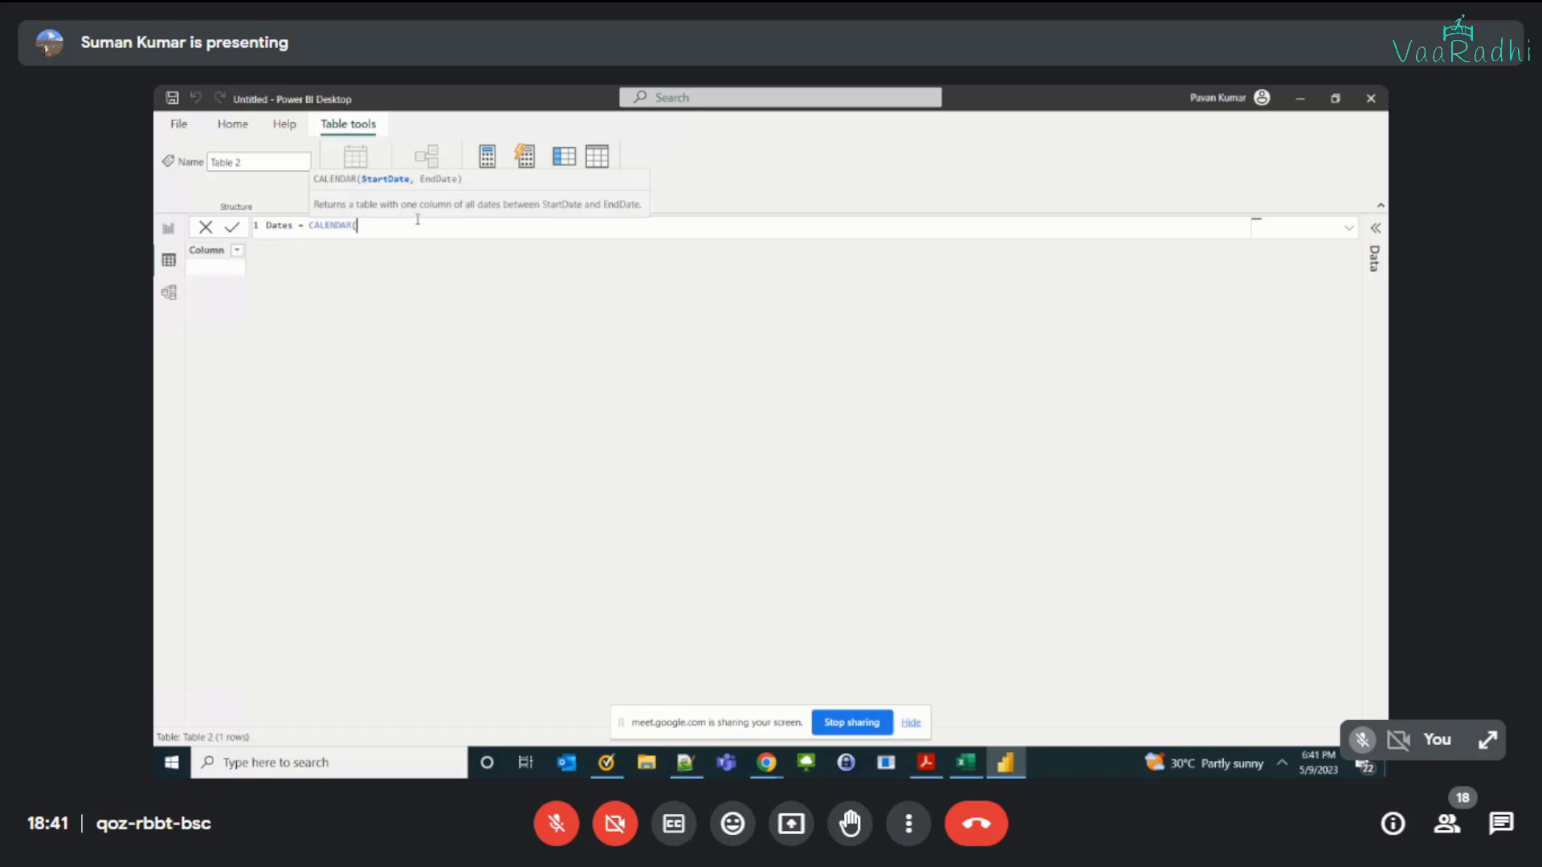
{"action": "type", "text": ")"}
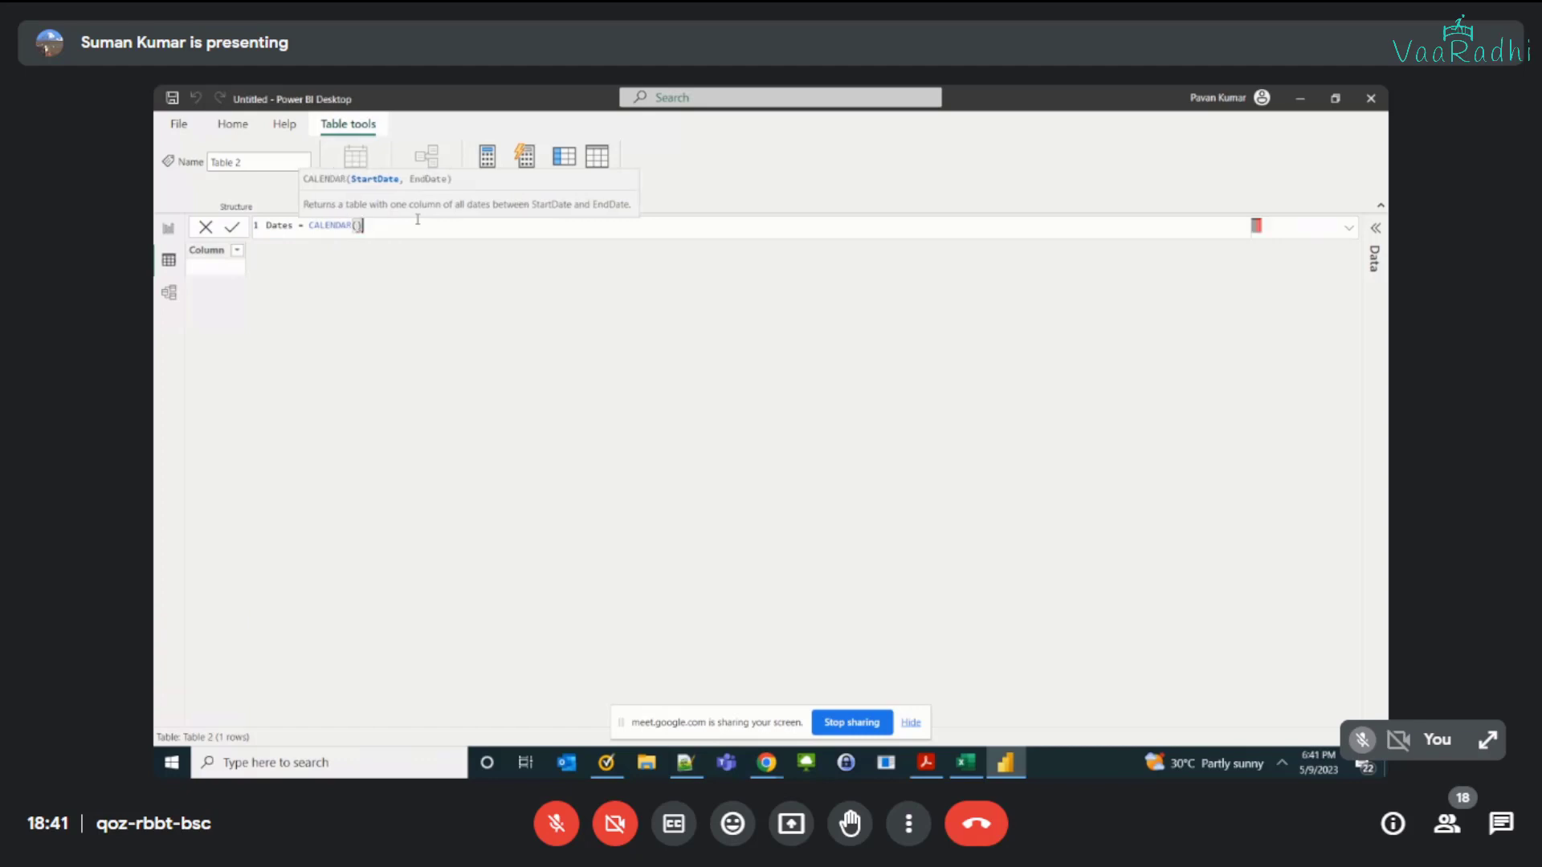
Step: Switch to the Dax Date Functions workbook in Excel and examine the startDate argument in the Calendar entry
{"action": "key", "text": "alt+Tab"}
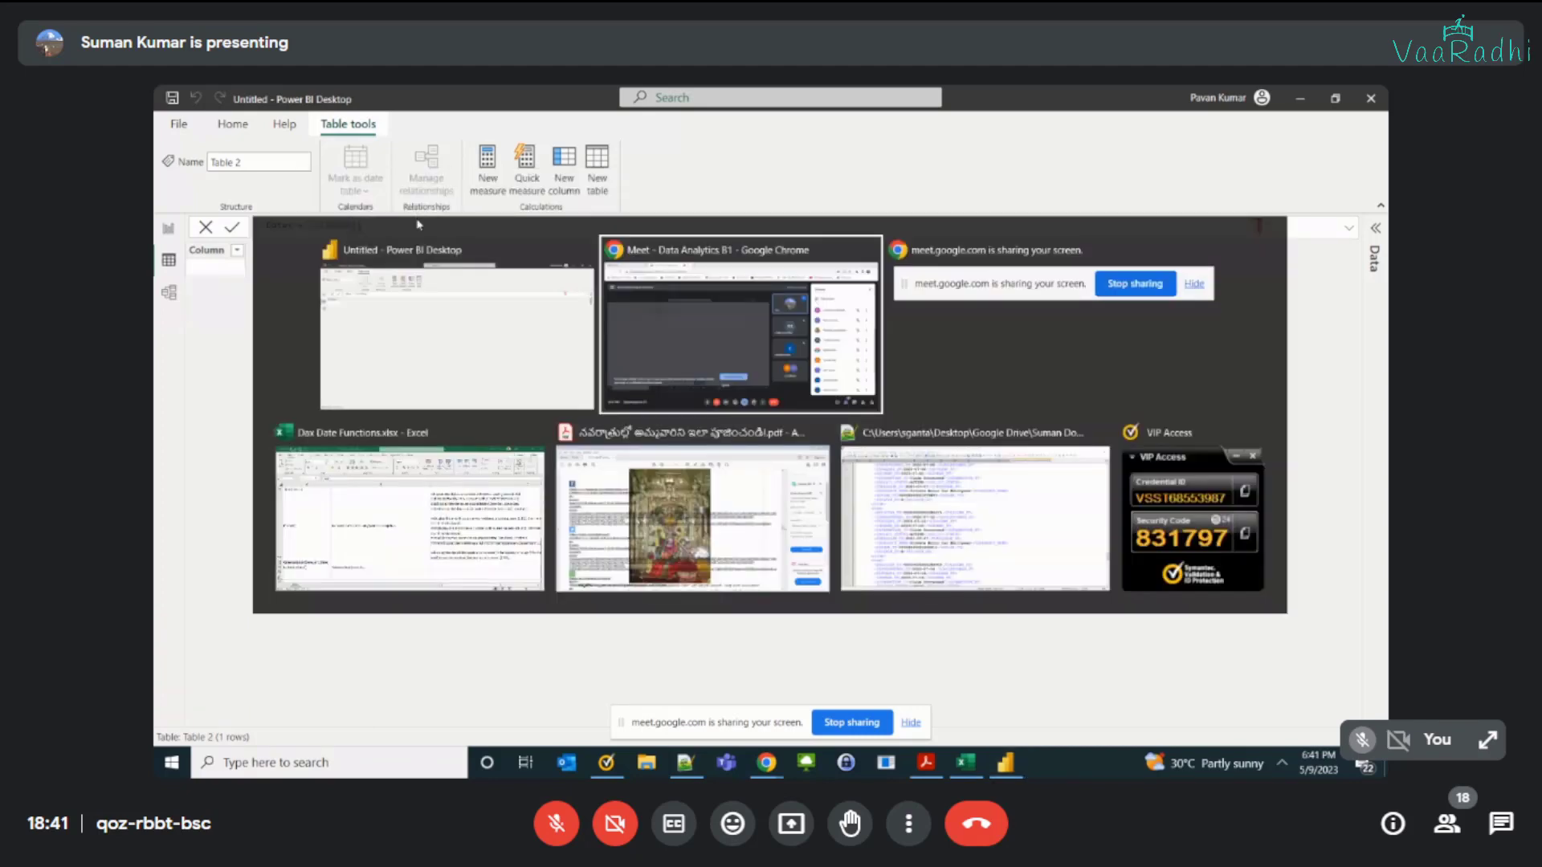
{"action": "left_click", "coordinate": [331, 530]}
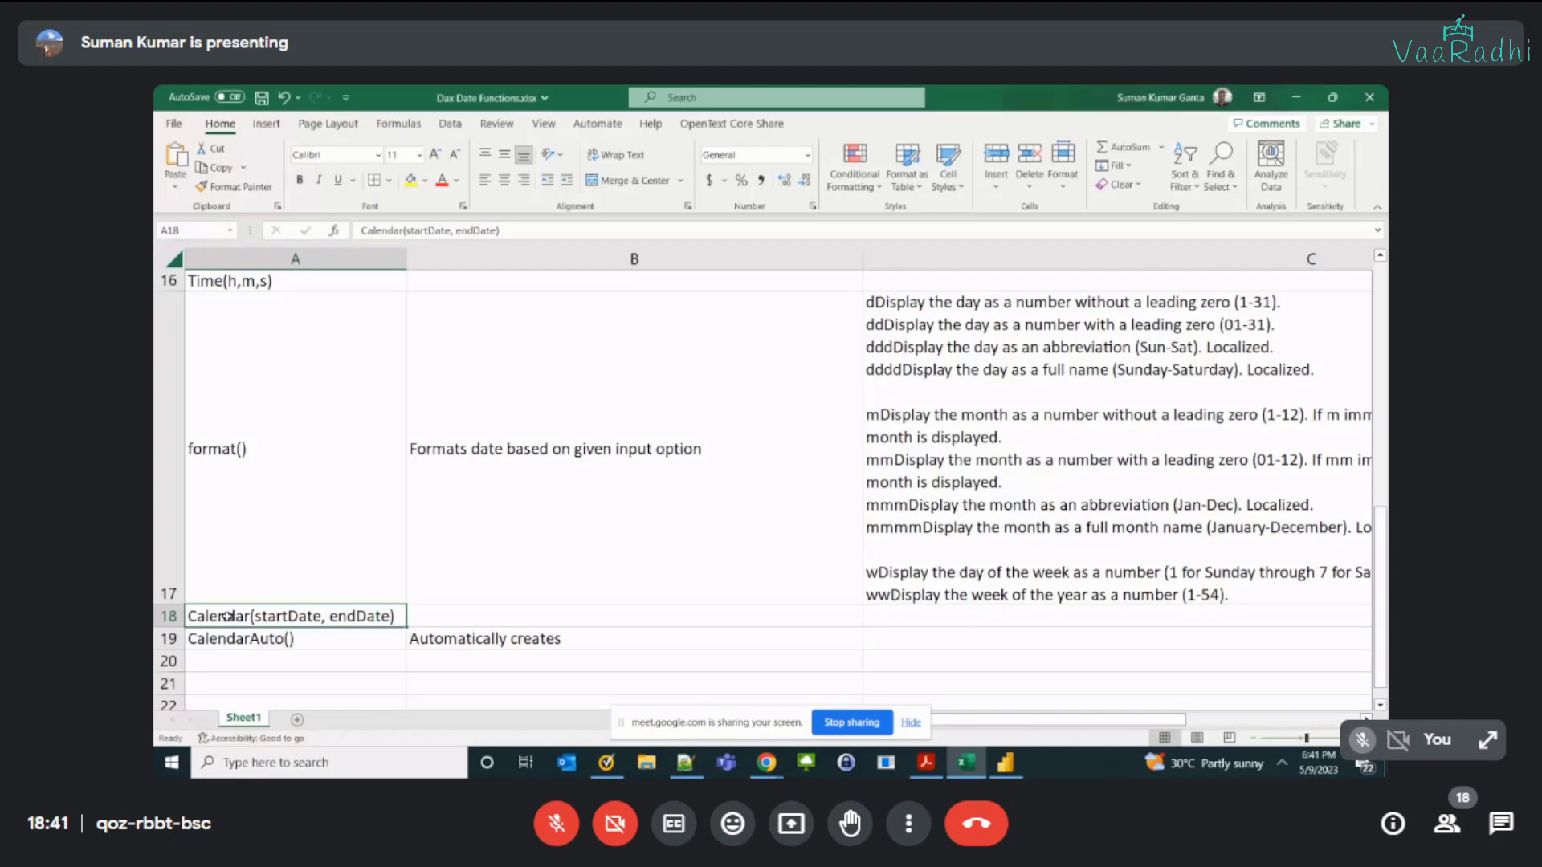
{"action": "double_click", "coordinate": [279, 616]}
{"action": "double_click", "coordinate": [281, 616]}
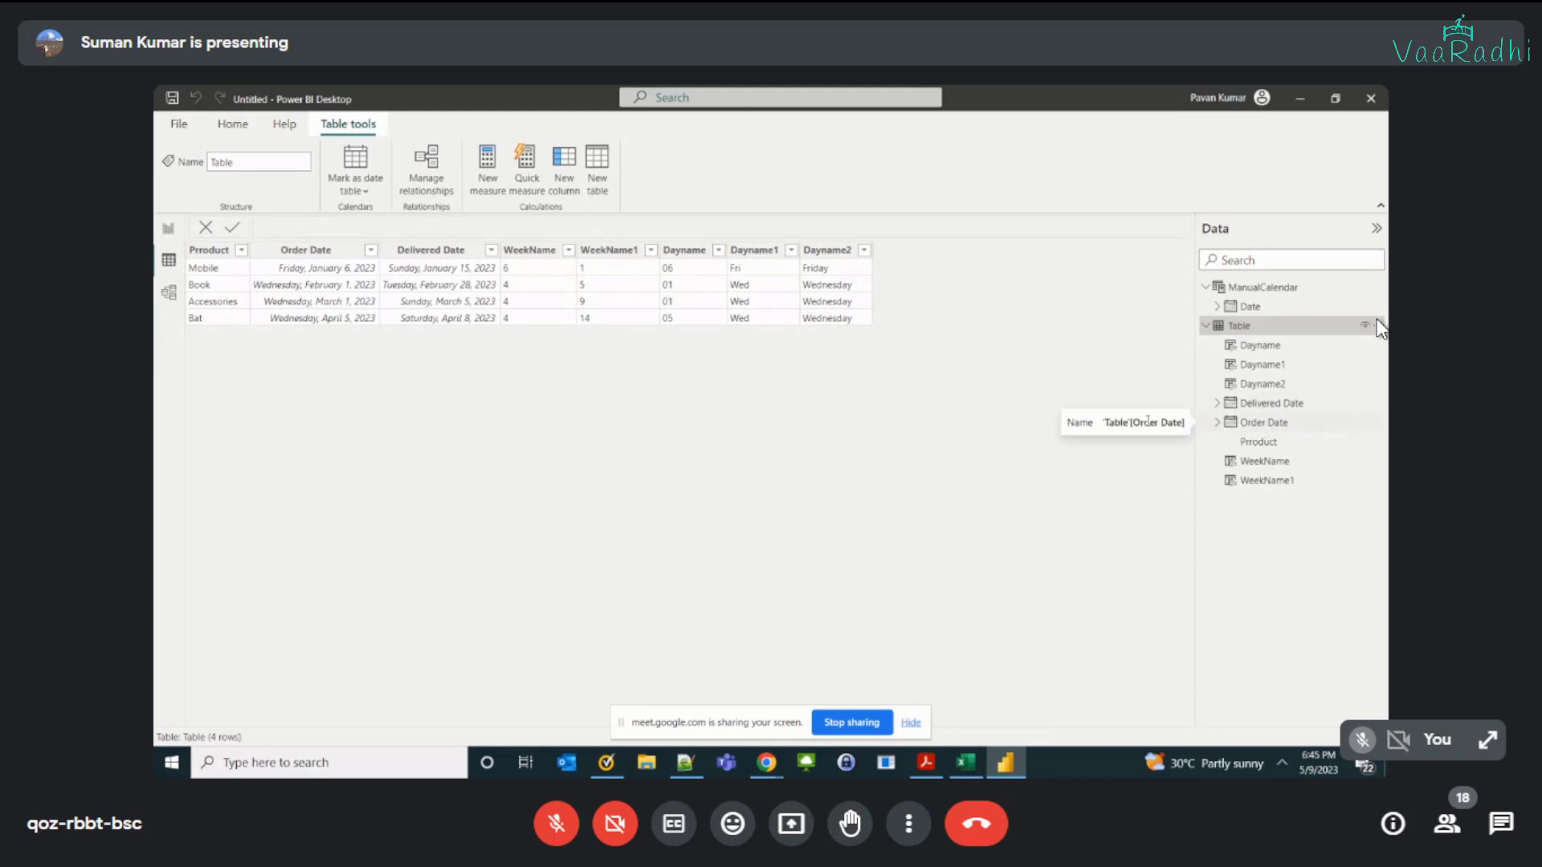
Step: Examine the earliest Order Date and the latest Delivered Date in the order table
{"action": "left_click", "coordinate": [437, 252]}
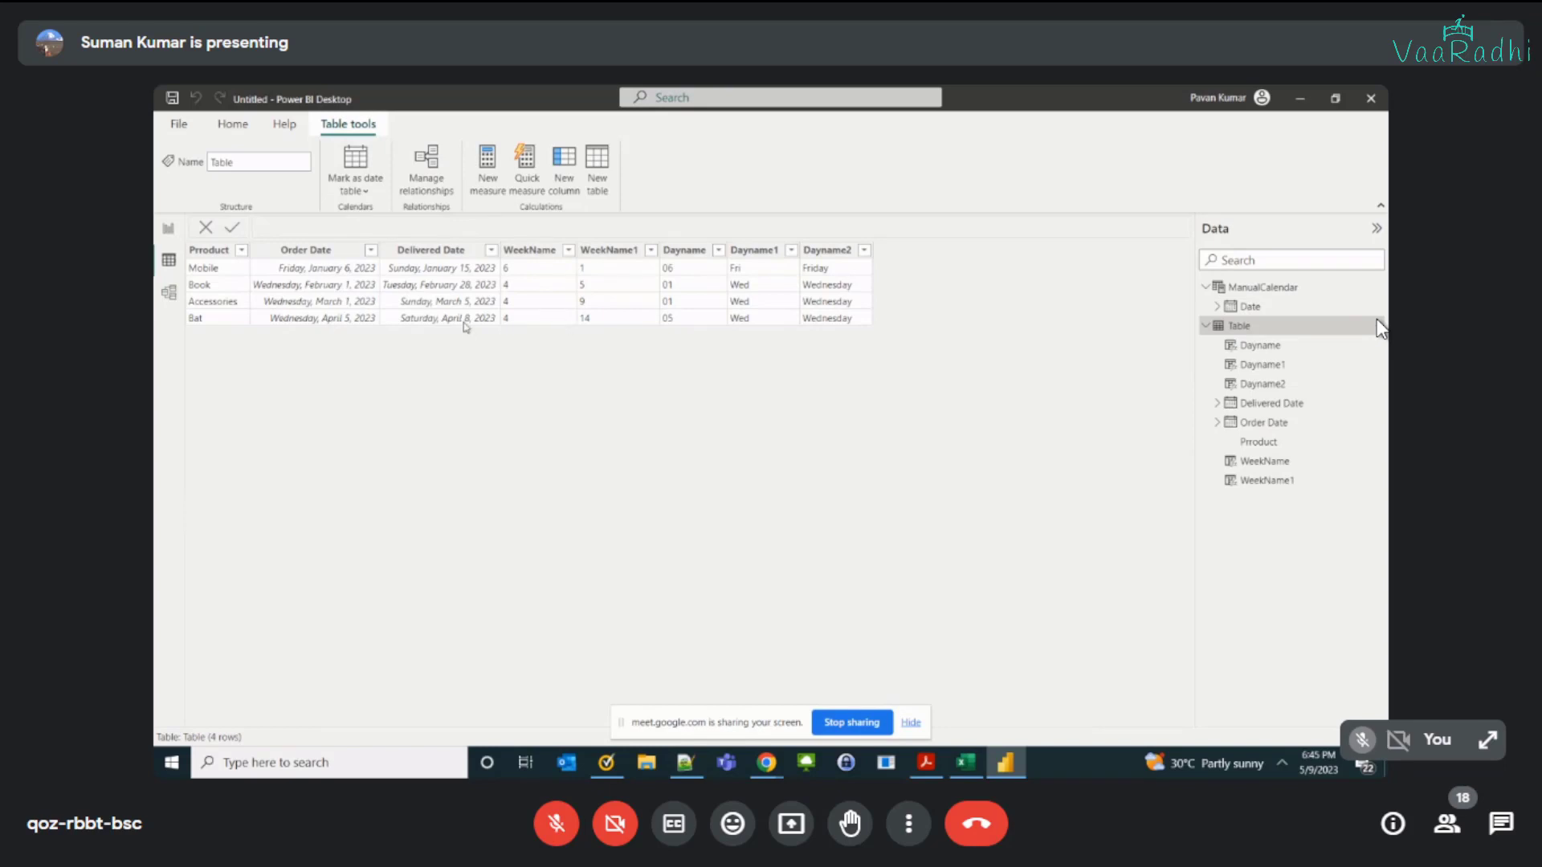
{"action": "left_click", "coordinate": [464, 322]}
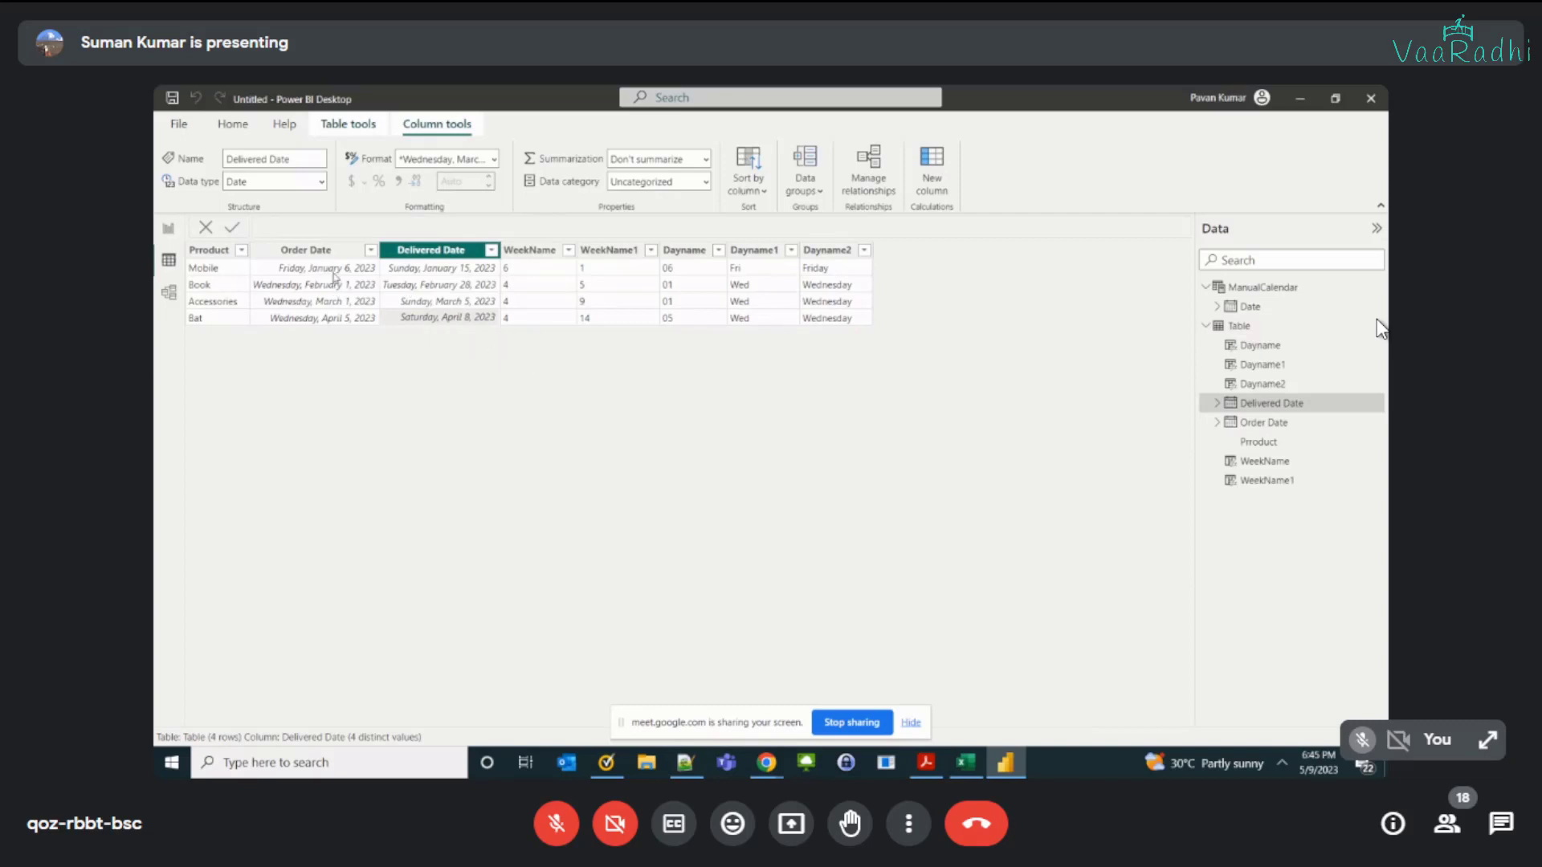
{"action": "left_click", "coordinate": [336, 276]}
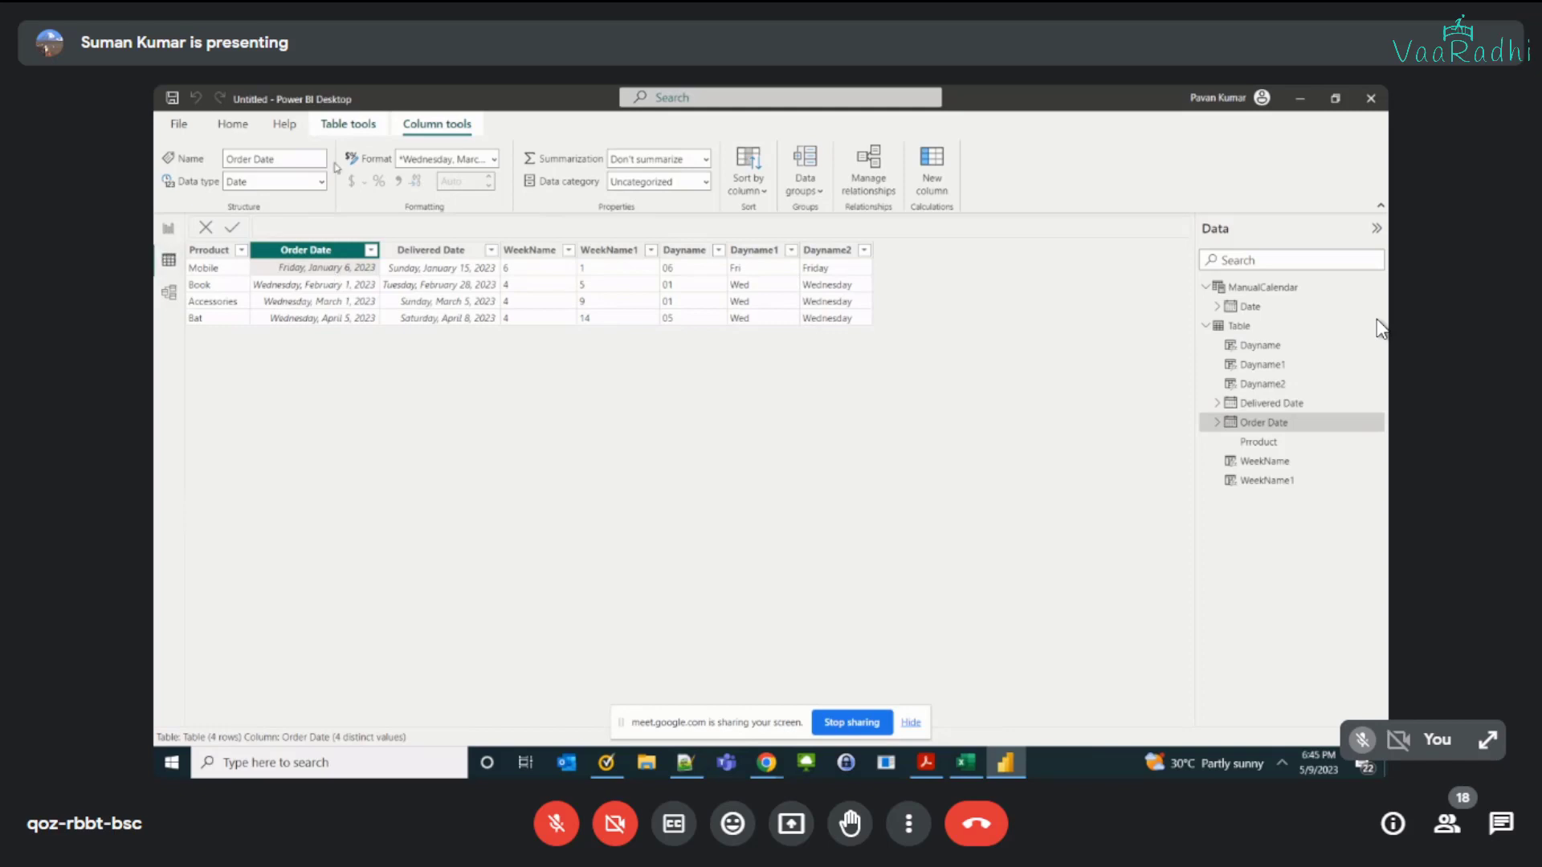
Step: Create a calculated table named AutoCalendar with the formula CALENDARAUTO()
{"action": "left_click", "coordinate": [348, 124]}
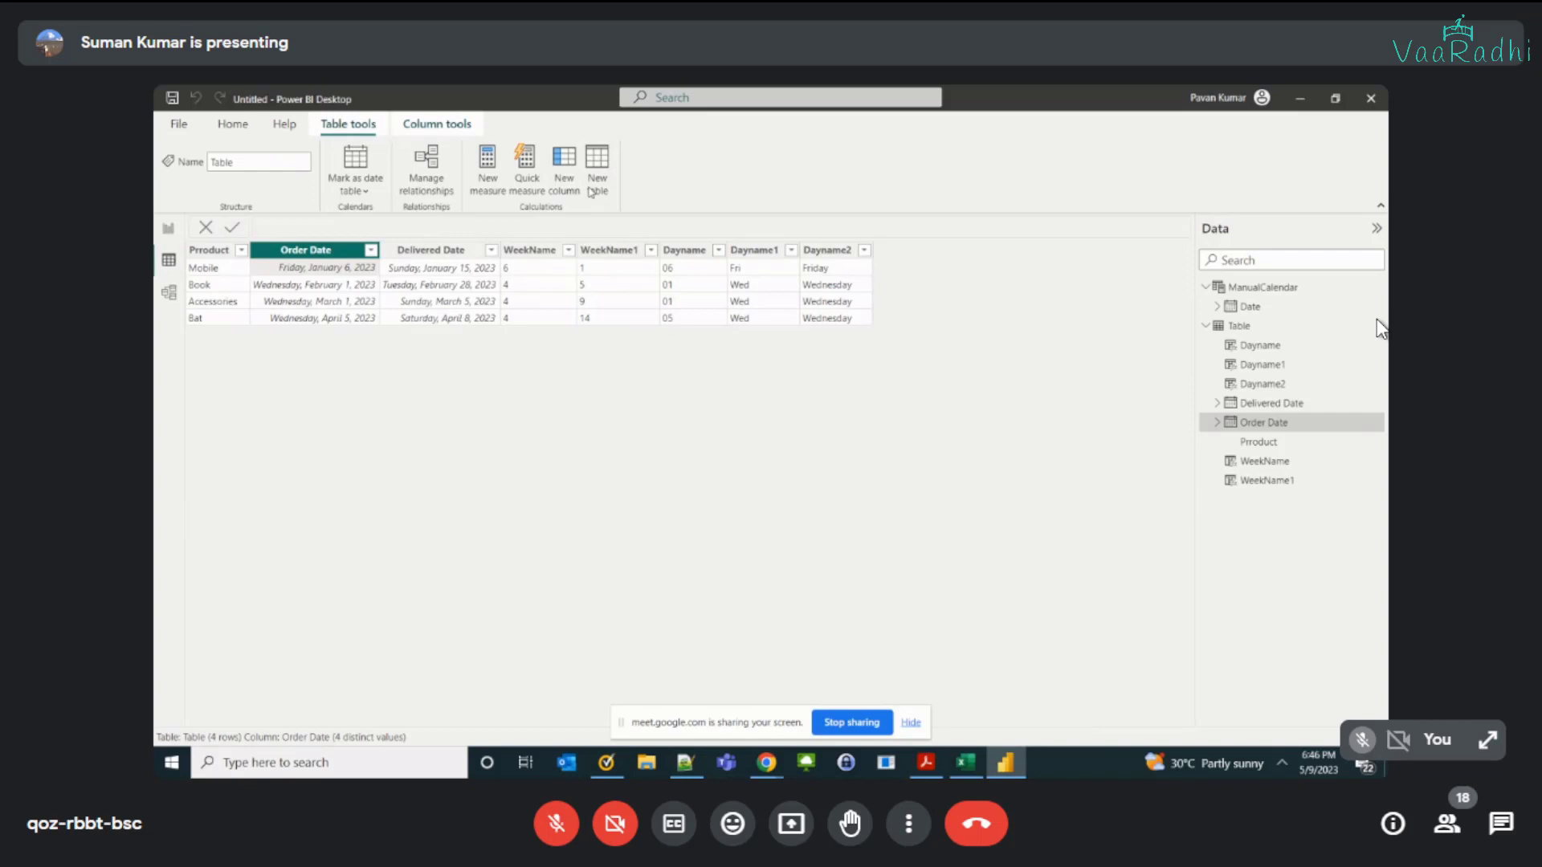
{"action": "left_click", "coordinate": [595, 183]}
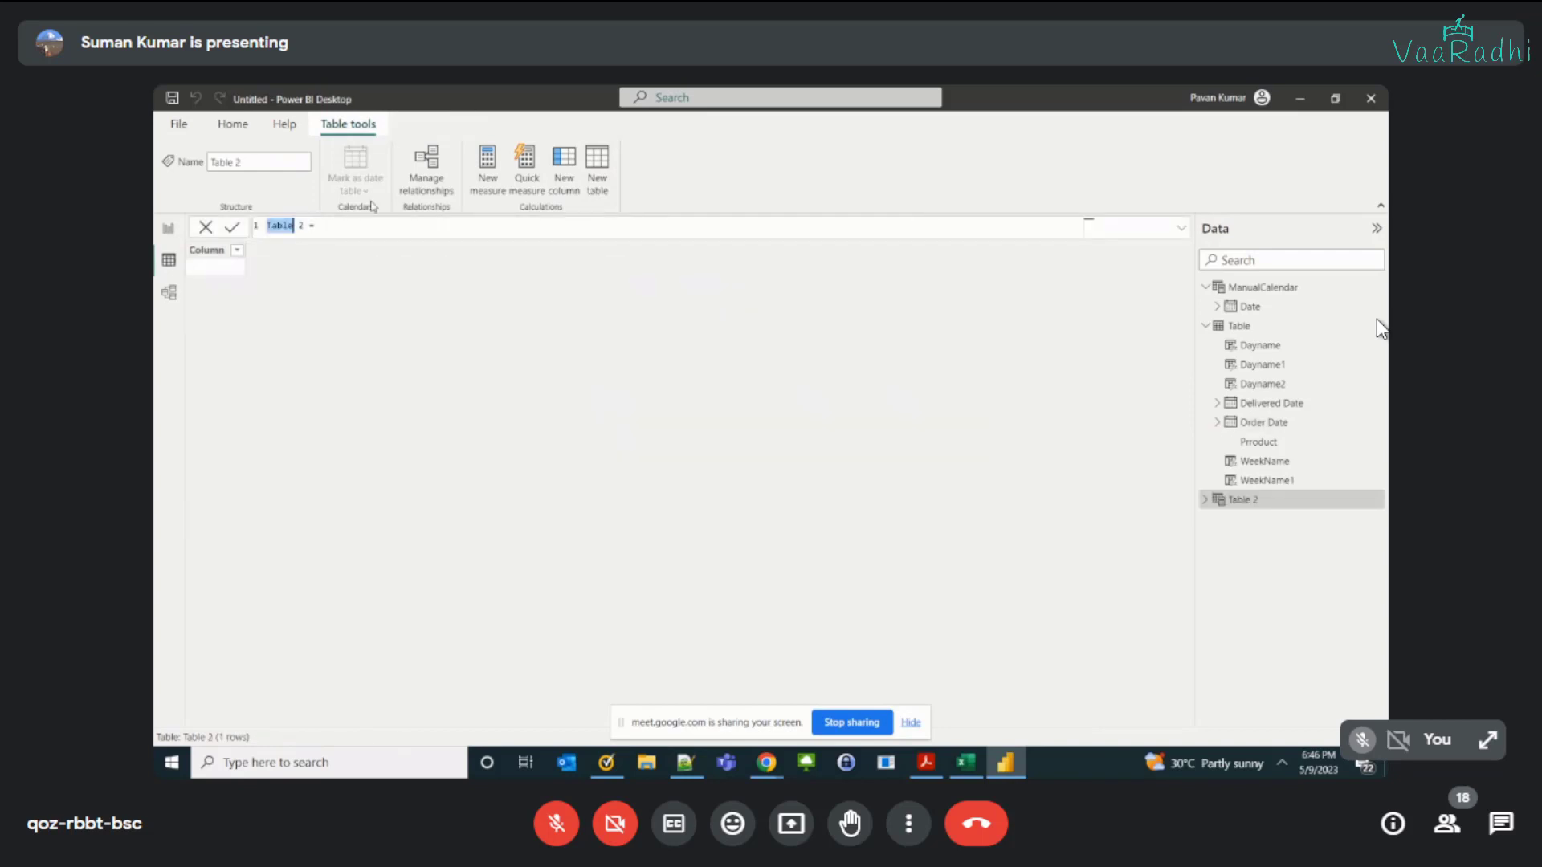
{"action": "key", "text": "shift+Right"}
{"action": "key", "text": "shift+Right"}
{"action": "type", "text": "AutoCalendar = cal"}
{"action": "key", "text": "Down"}
{"action": "key", "text": "Down"}
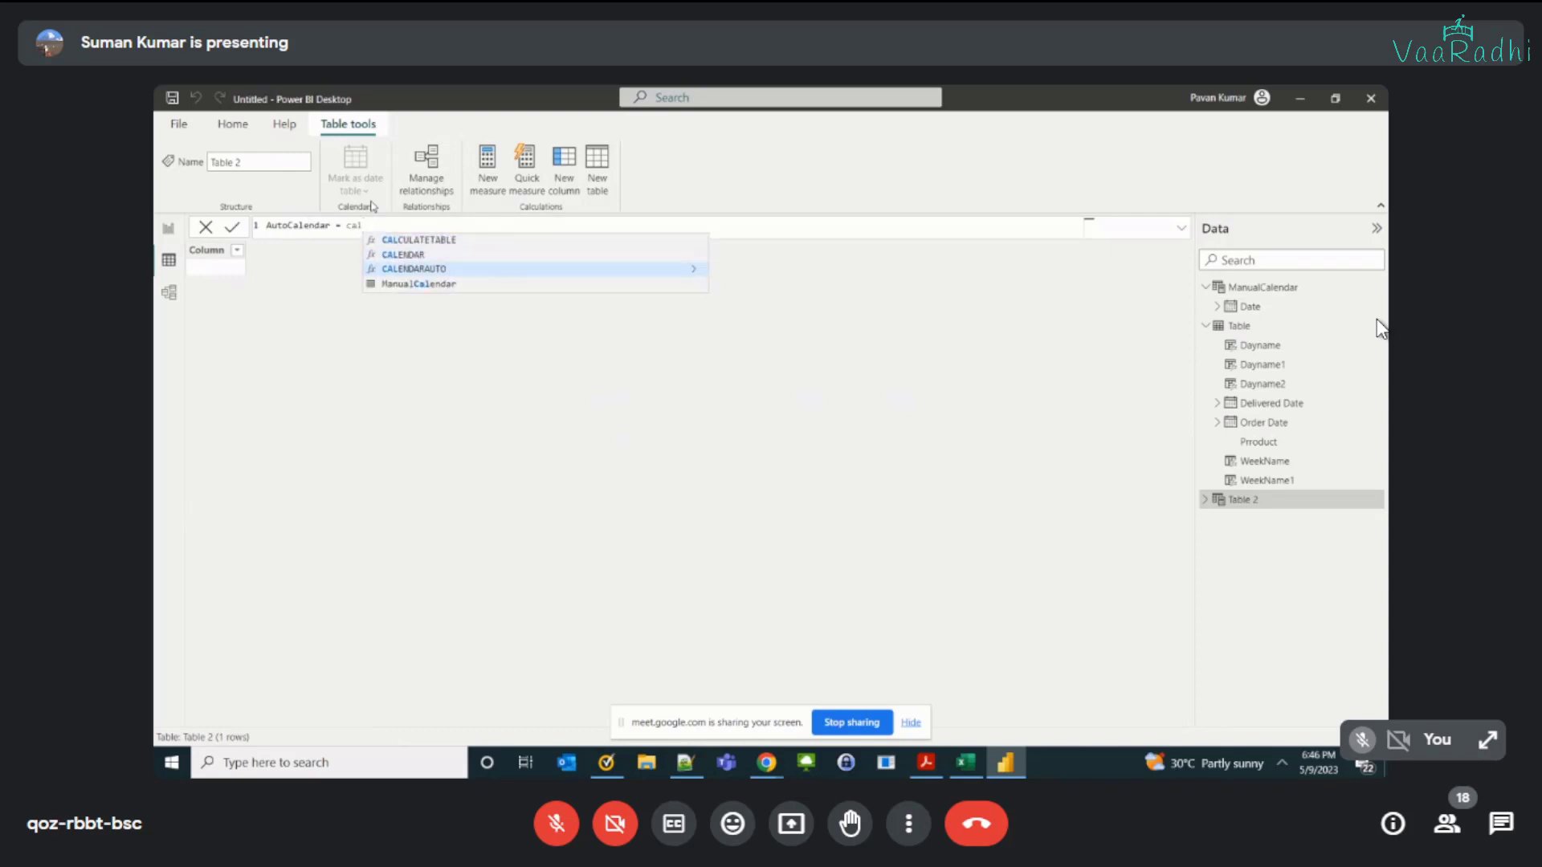
{"action": "key", "text": "Tab"}
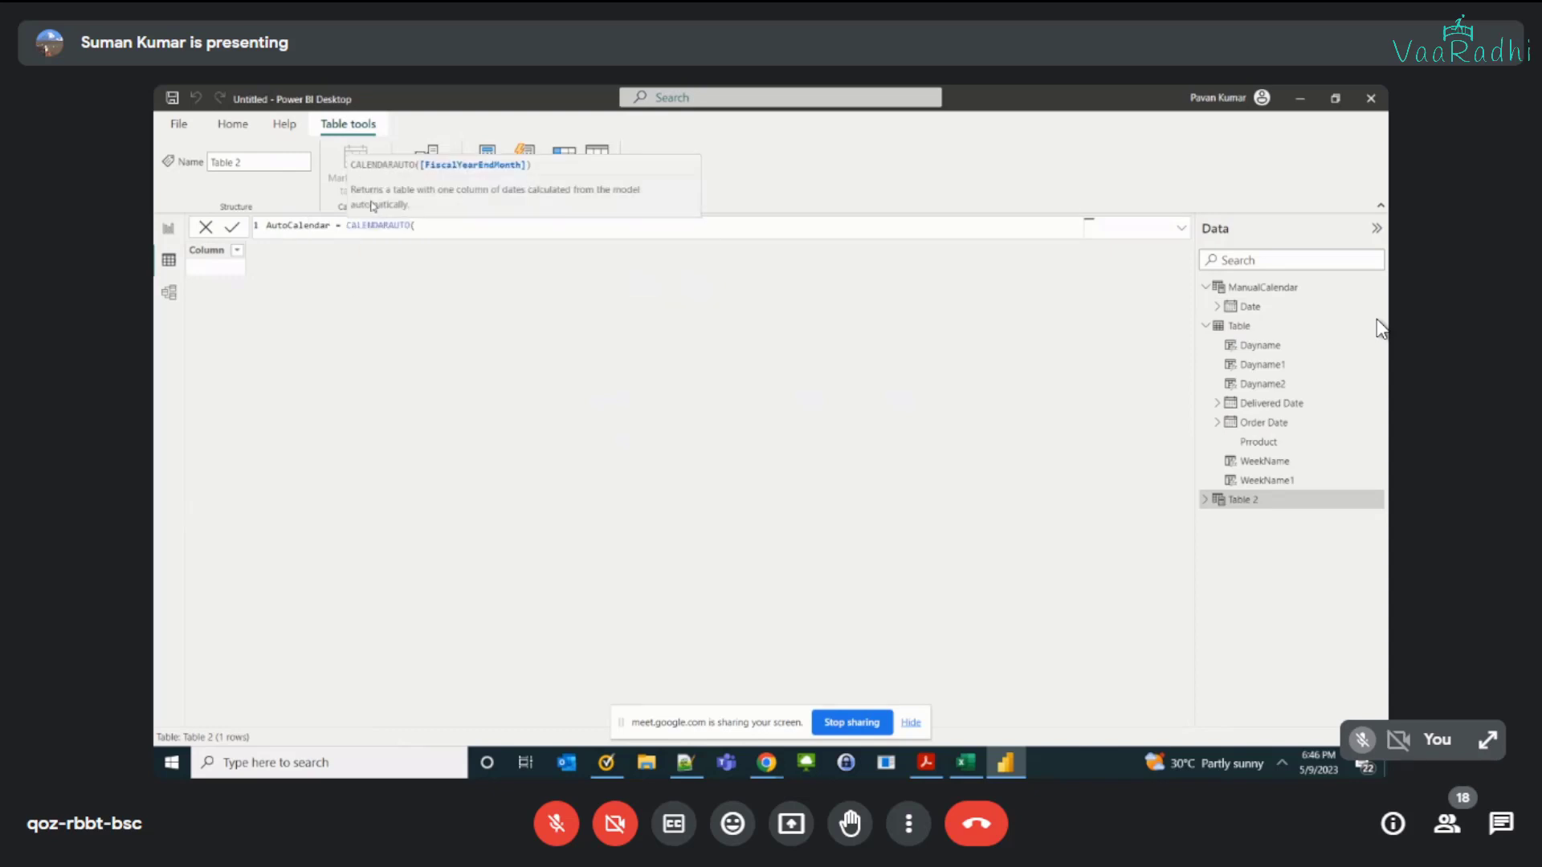
{"action": "type", "text": ")"}
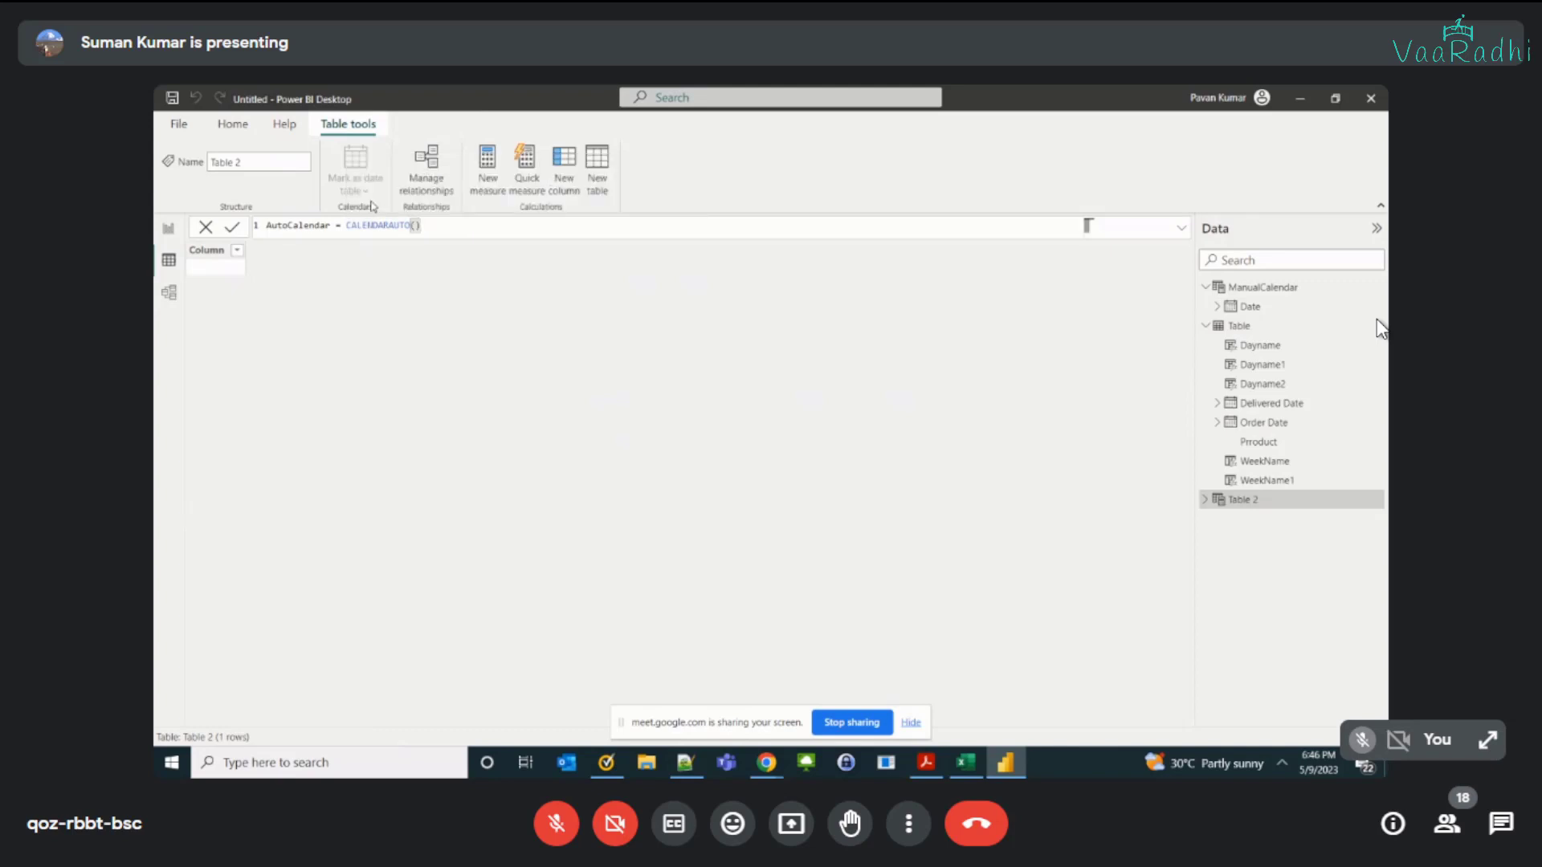
{"action": "key", "text": "Return"}
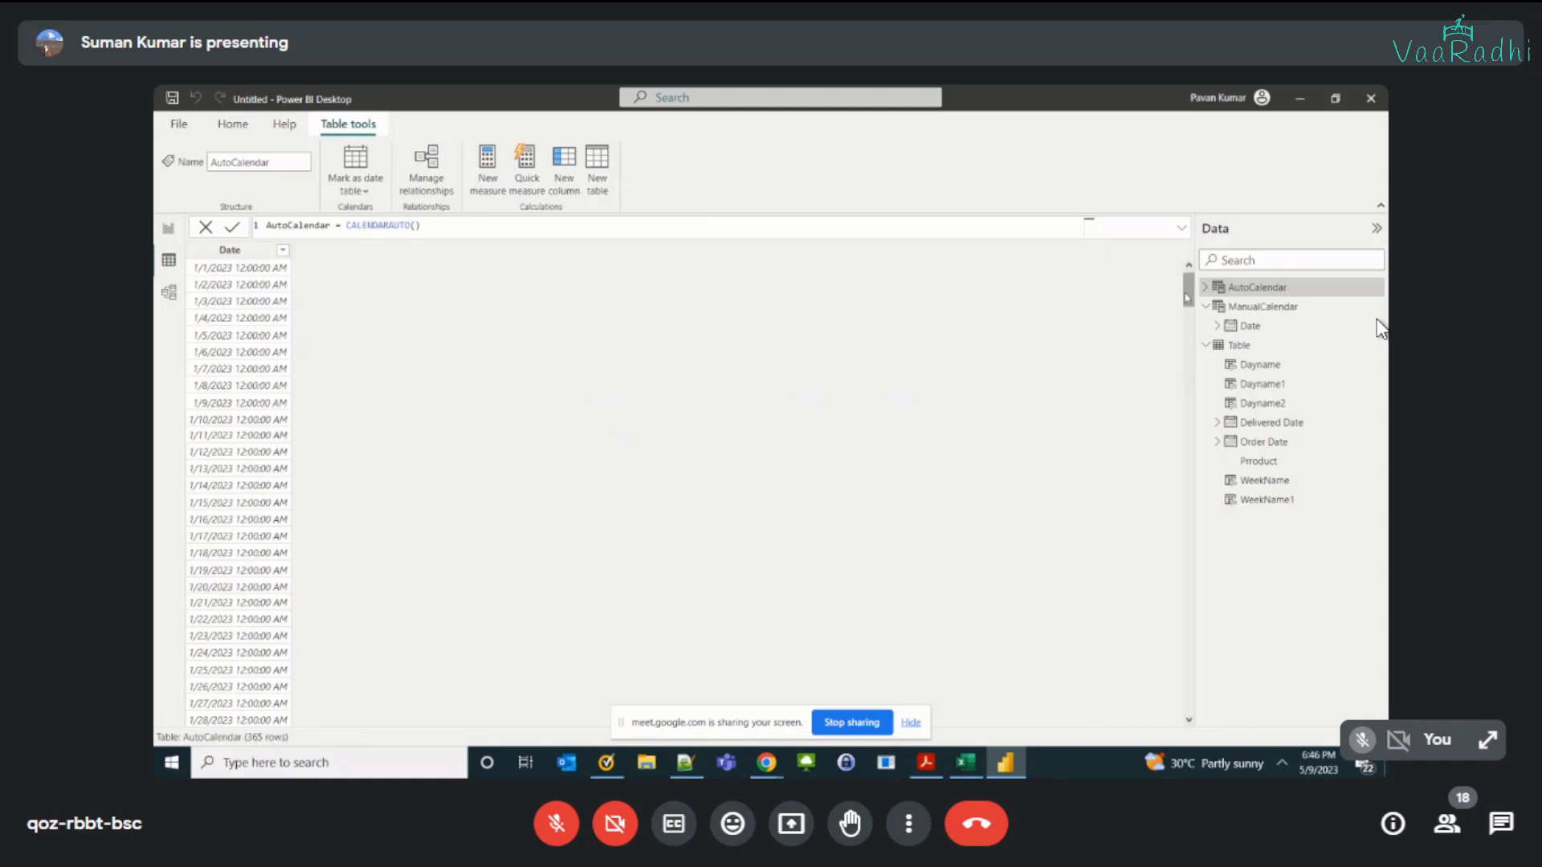
Step: Examine the first and last dates of the AutoCalendar table, widening its Date column, and compare them with the order table's dates
{"action": "left_click_drag", "start_coordinate": [1187, 293], "coordinate": [1211, 742]}
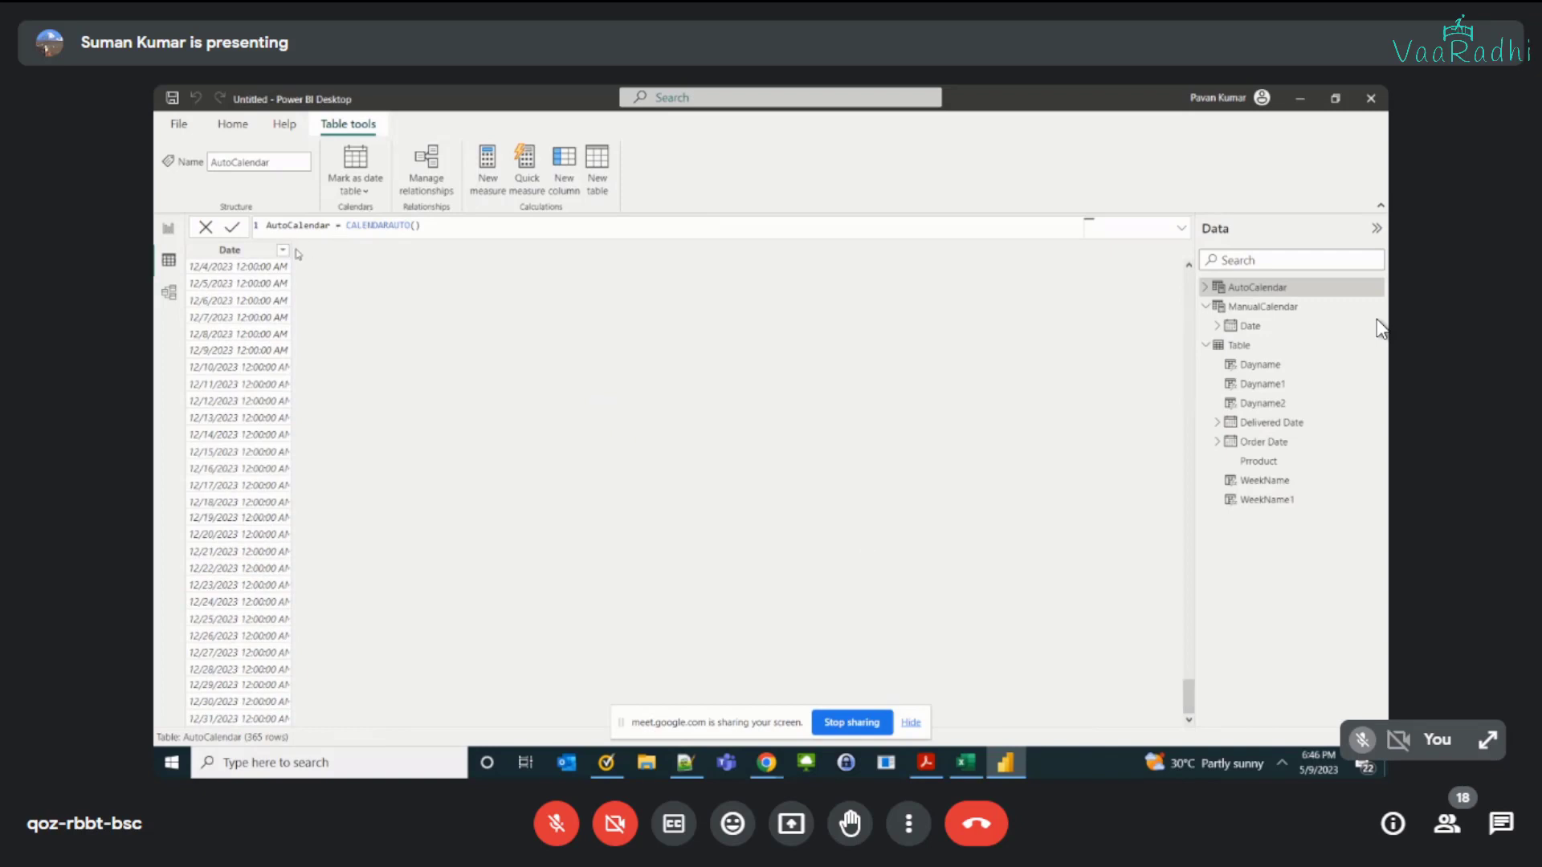
{"action": "left_click_drag", "start_coordinate": [292, 250], "coordinate": [359, 691]}
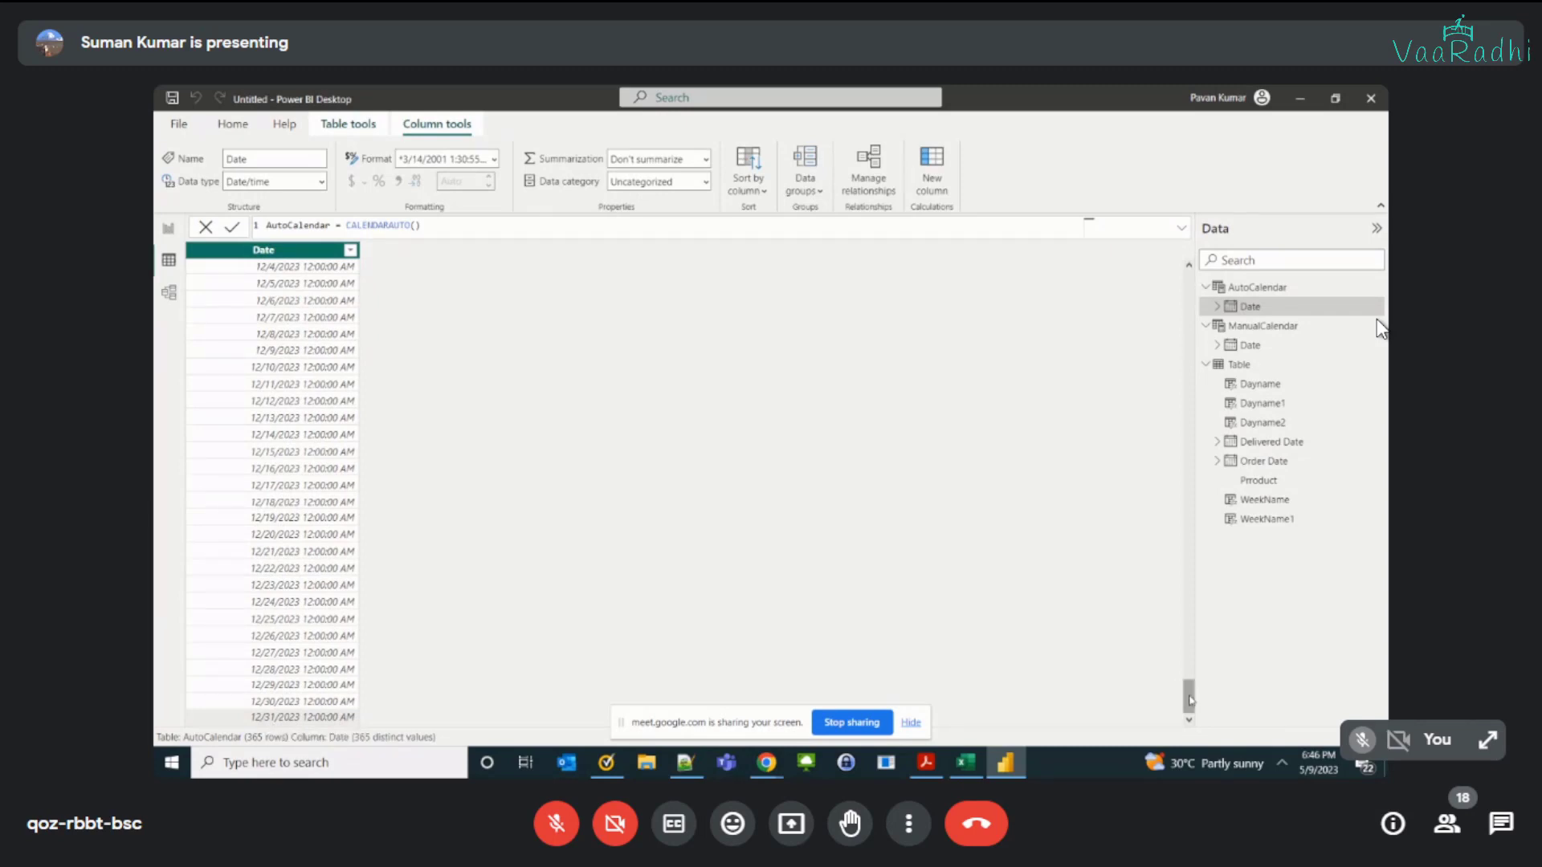
{"action": "left_click_drag", "start_coordinate": [1190, 695], "coordinate": [1188, 281]}
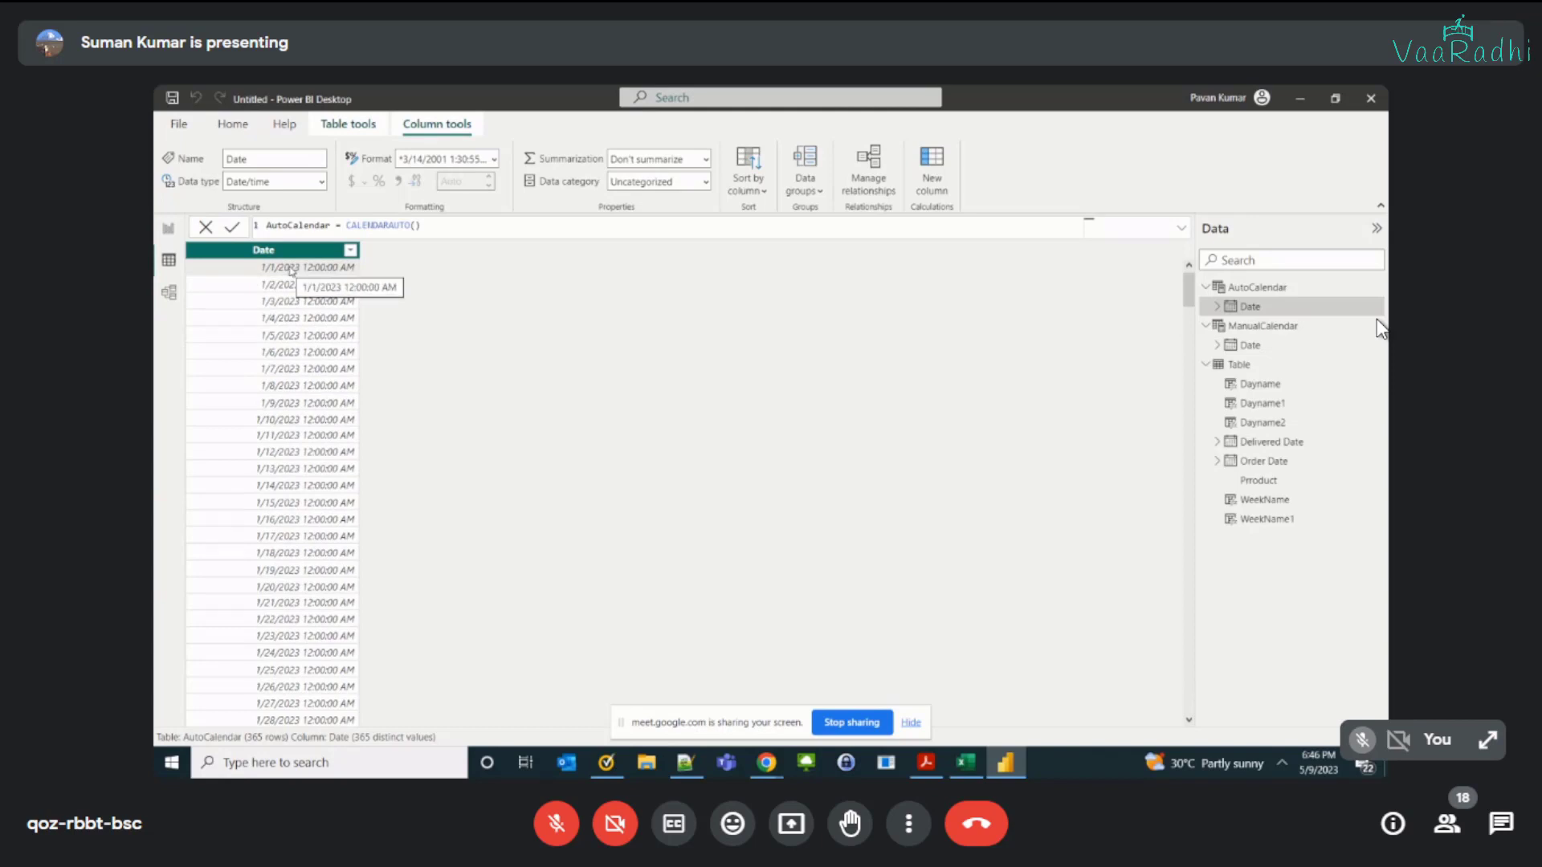
{"action": "left_click", "coordinate": [358, 233]}
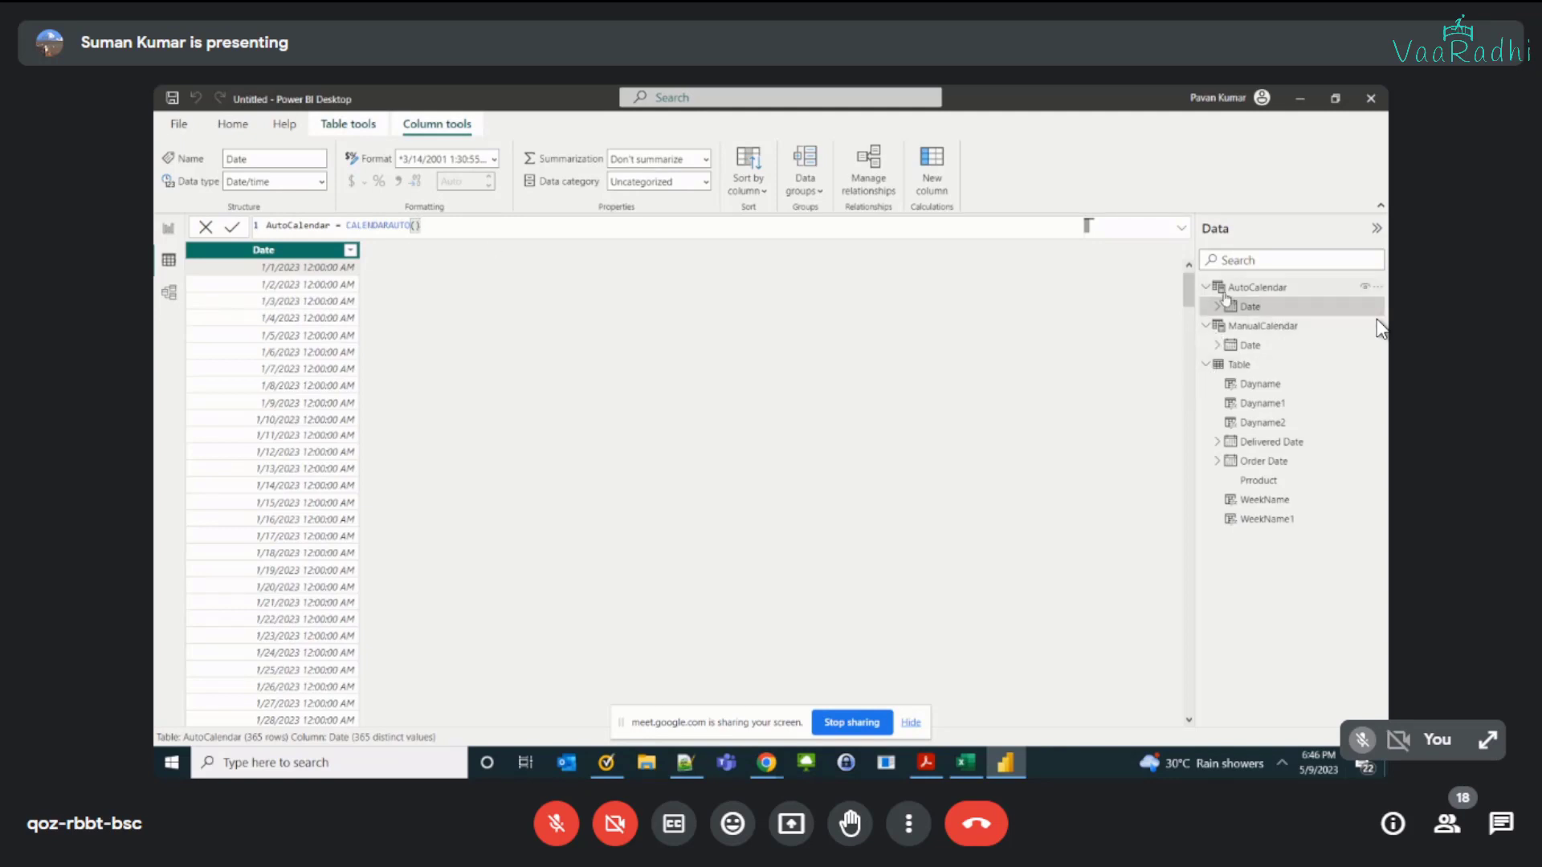
{"action": "left_click", "coordinate": [1243, 365]}
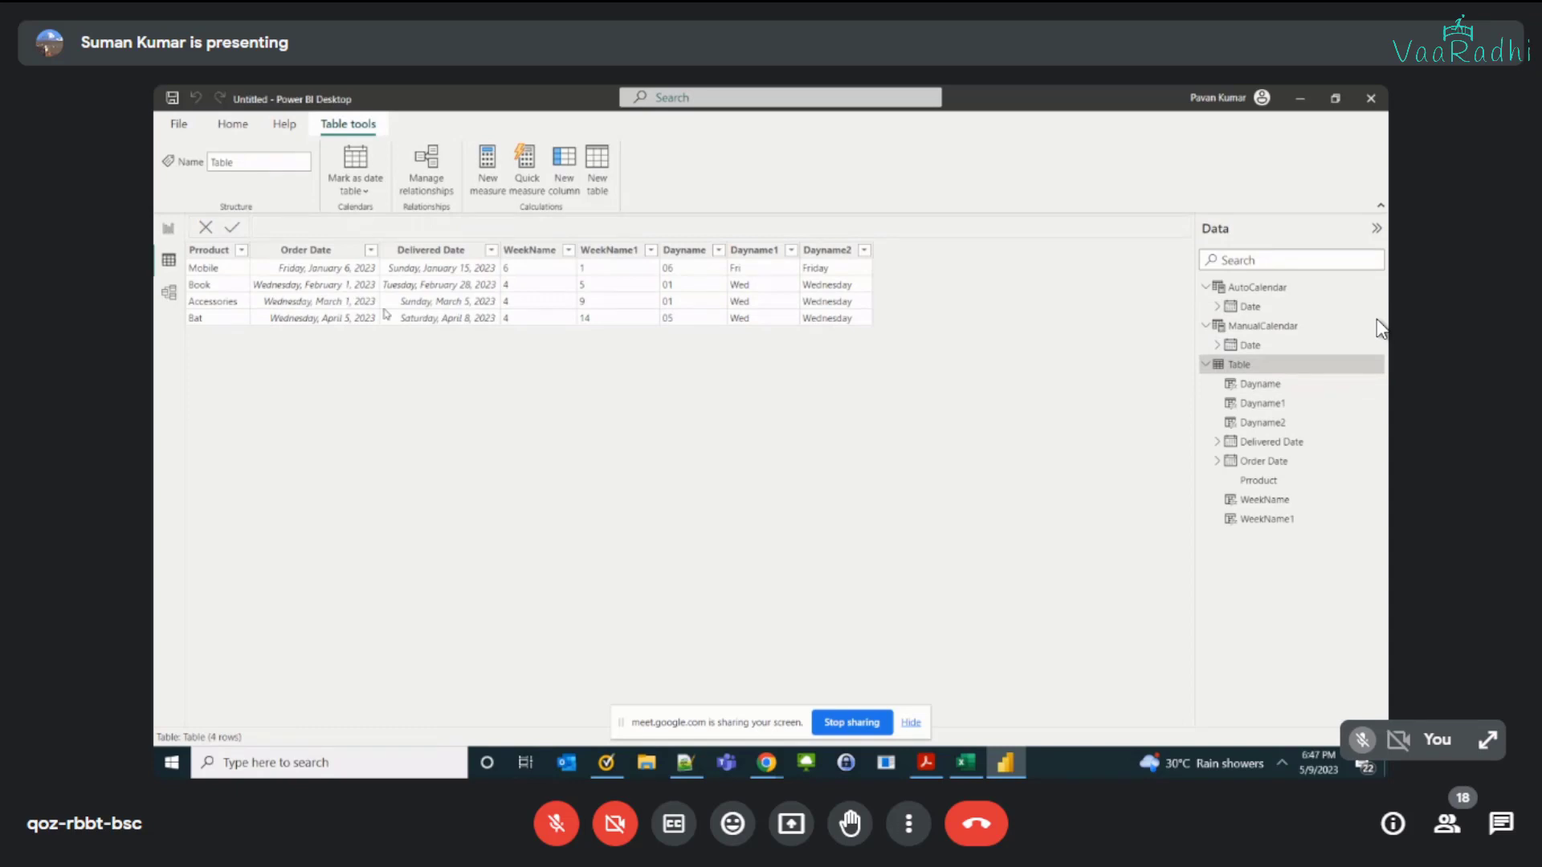
Step: Examine the order table's Order Date and Delivered Date columns, focusing on the earliest order date and the latest delivery date
{"action": "left_click", "coordinate": [296, 253]}
{"action": "left_click", "coordinate": [299, 253]}
{"action": "left_click", "coordinate": [432, 250]}
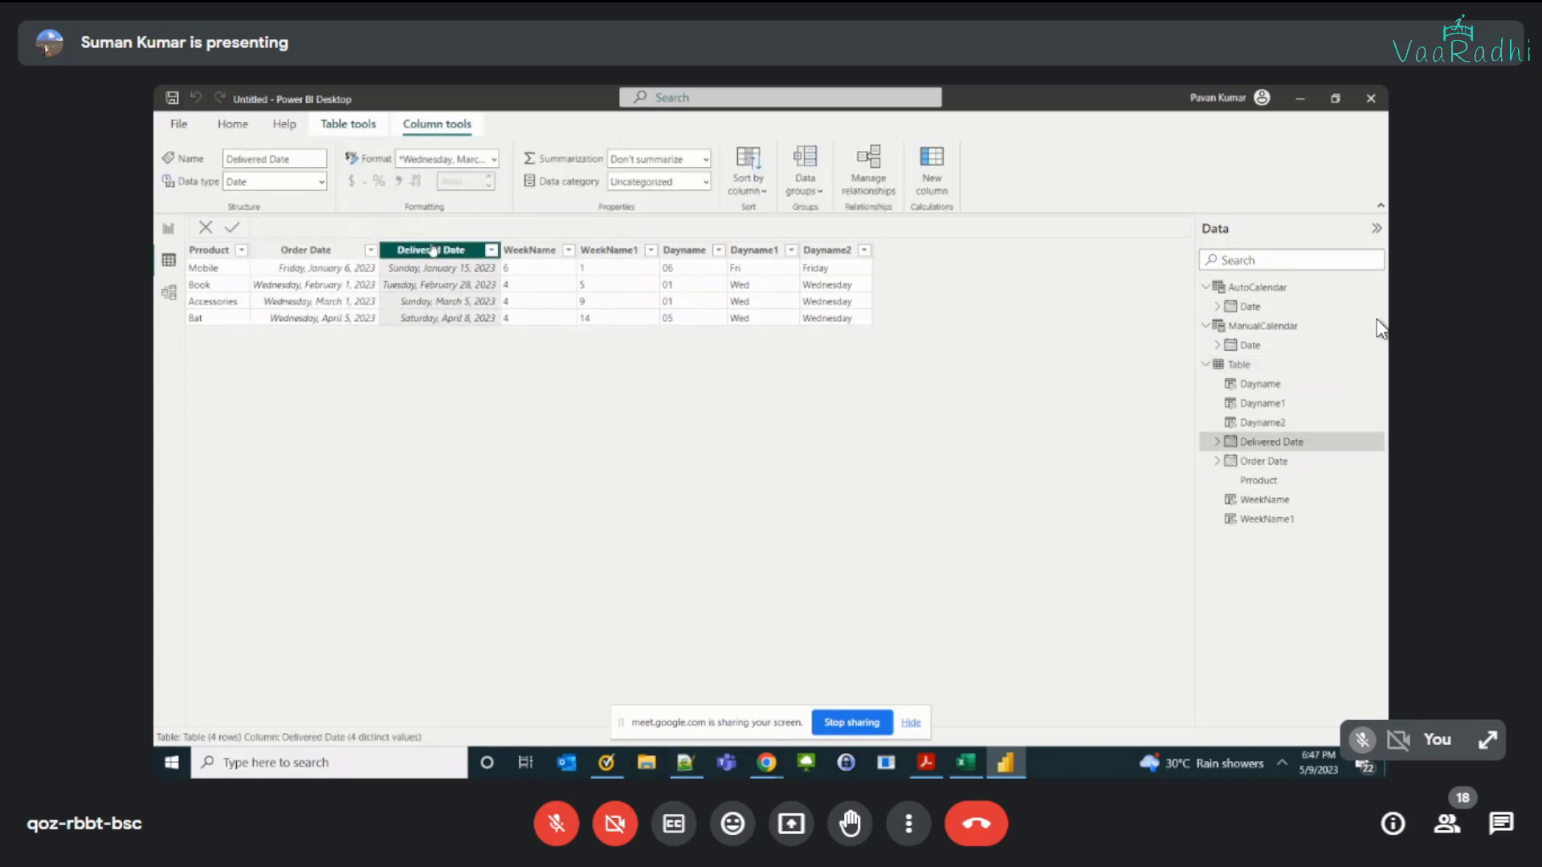
{"action": "left_click", "coordinate": [321, 250]}
{"action": "left_click", "coordinate": [450, 251]}
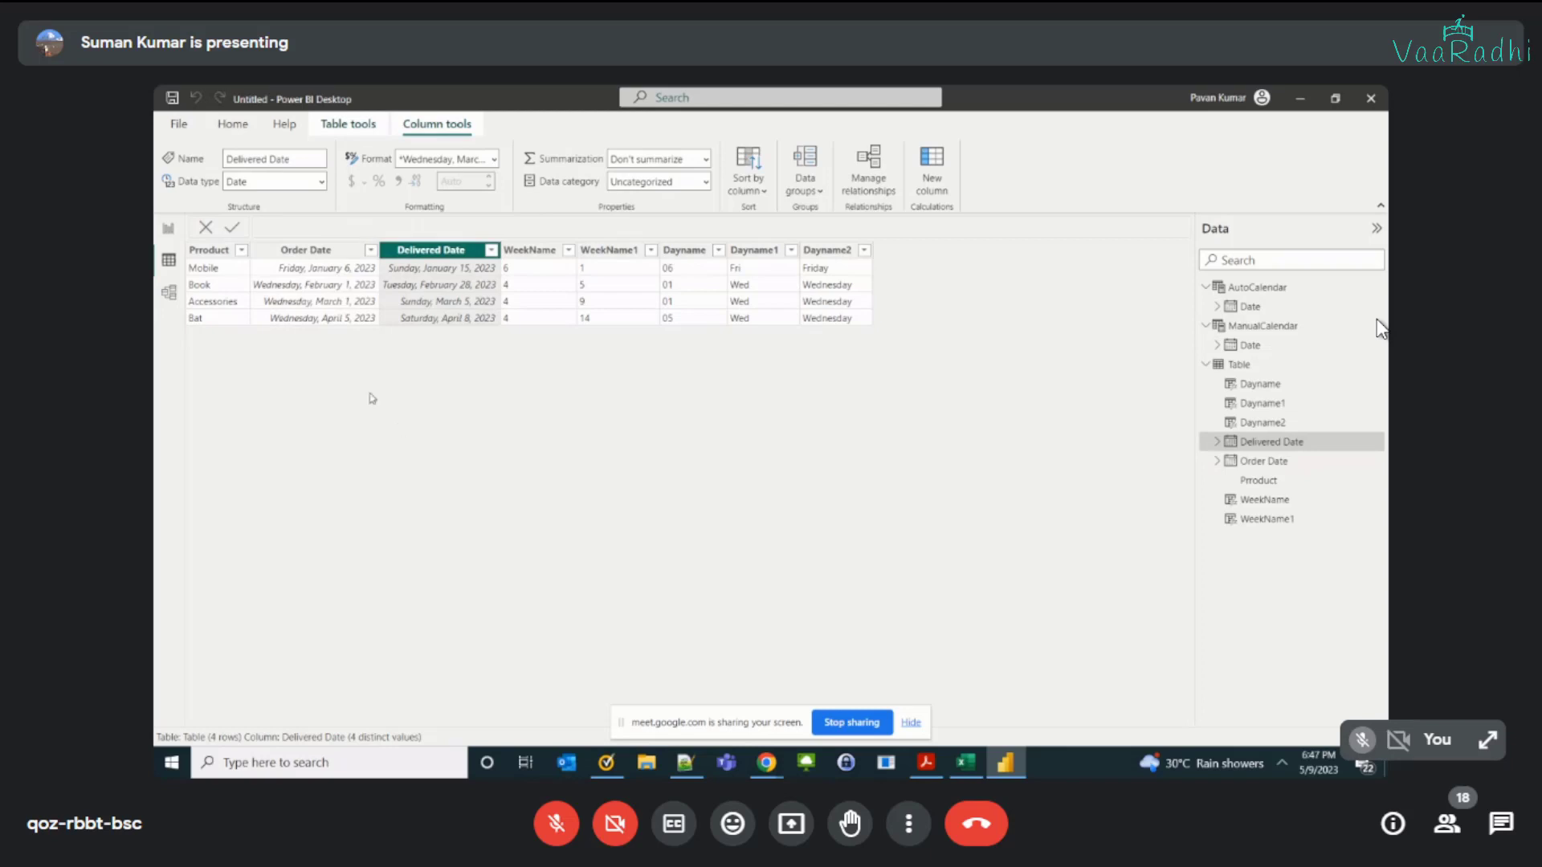
{"action": "left_click", "coordinate": [314, 252]}
{"action": "left_click", "coordinate": [430, 253]}
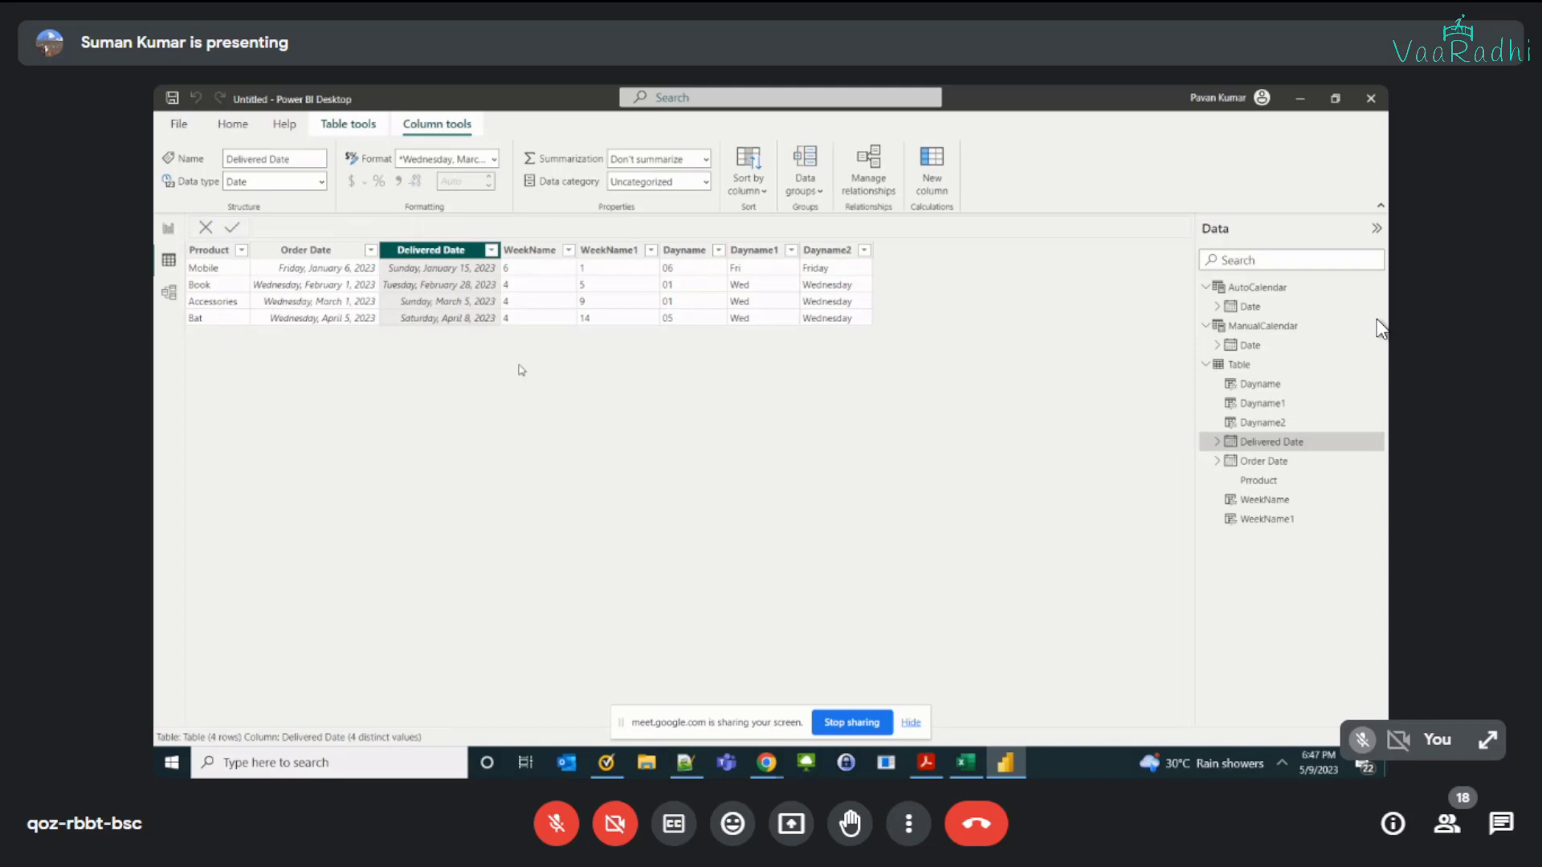
{"action": "left_click", "coordinate": [347, 273]}
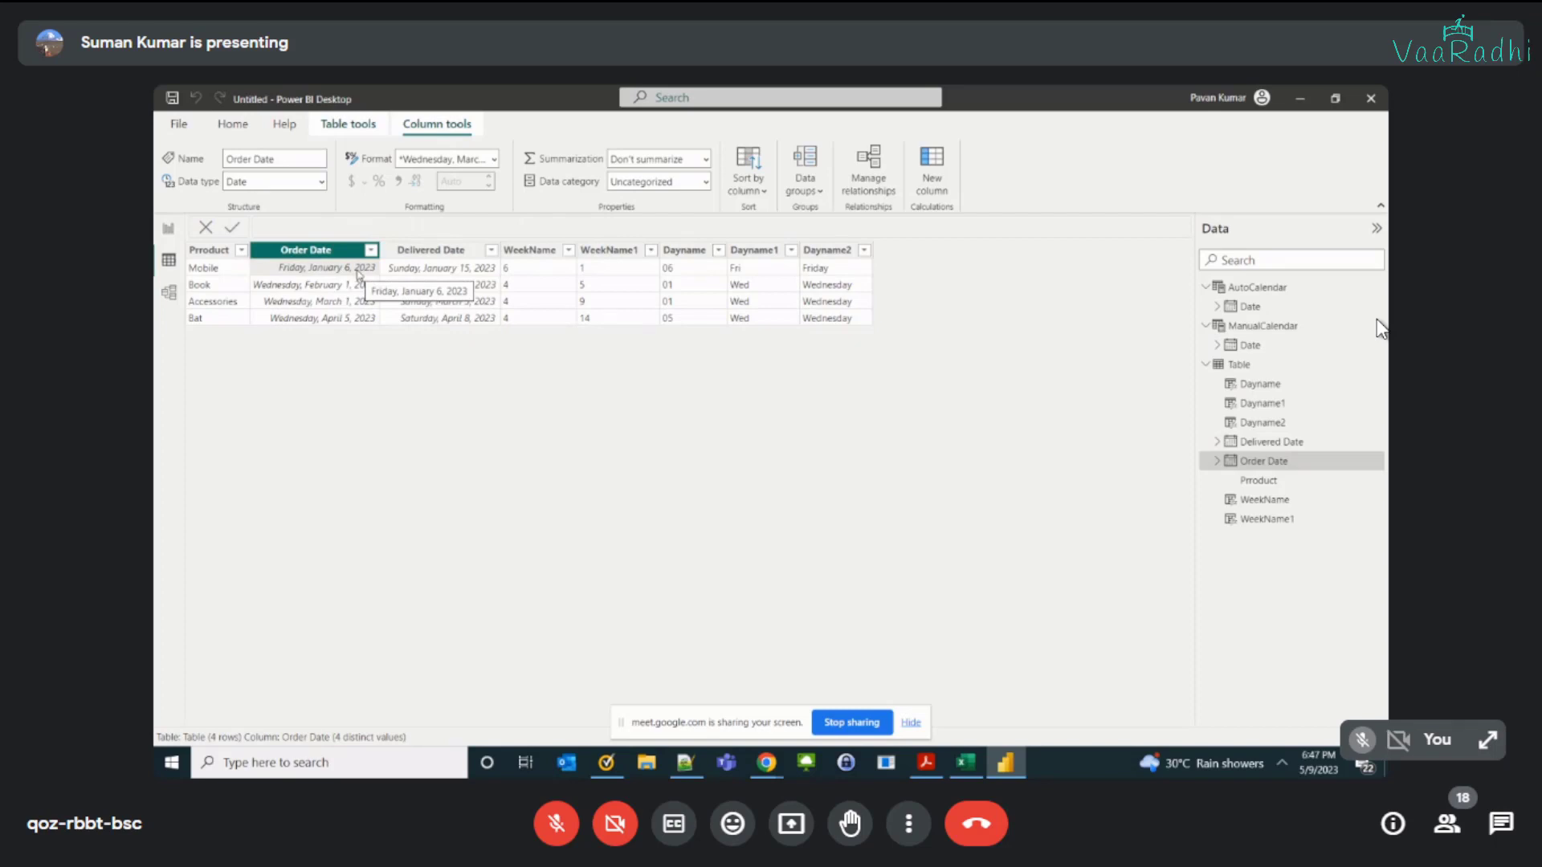
{"action": "left_click", "coordinate": [438, 321]}
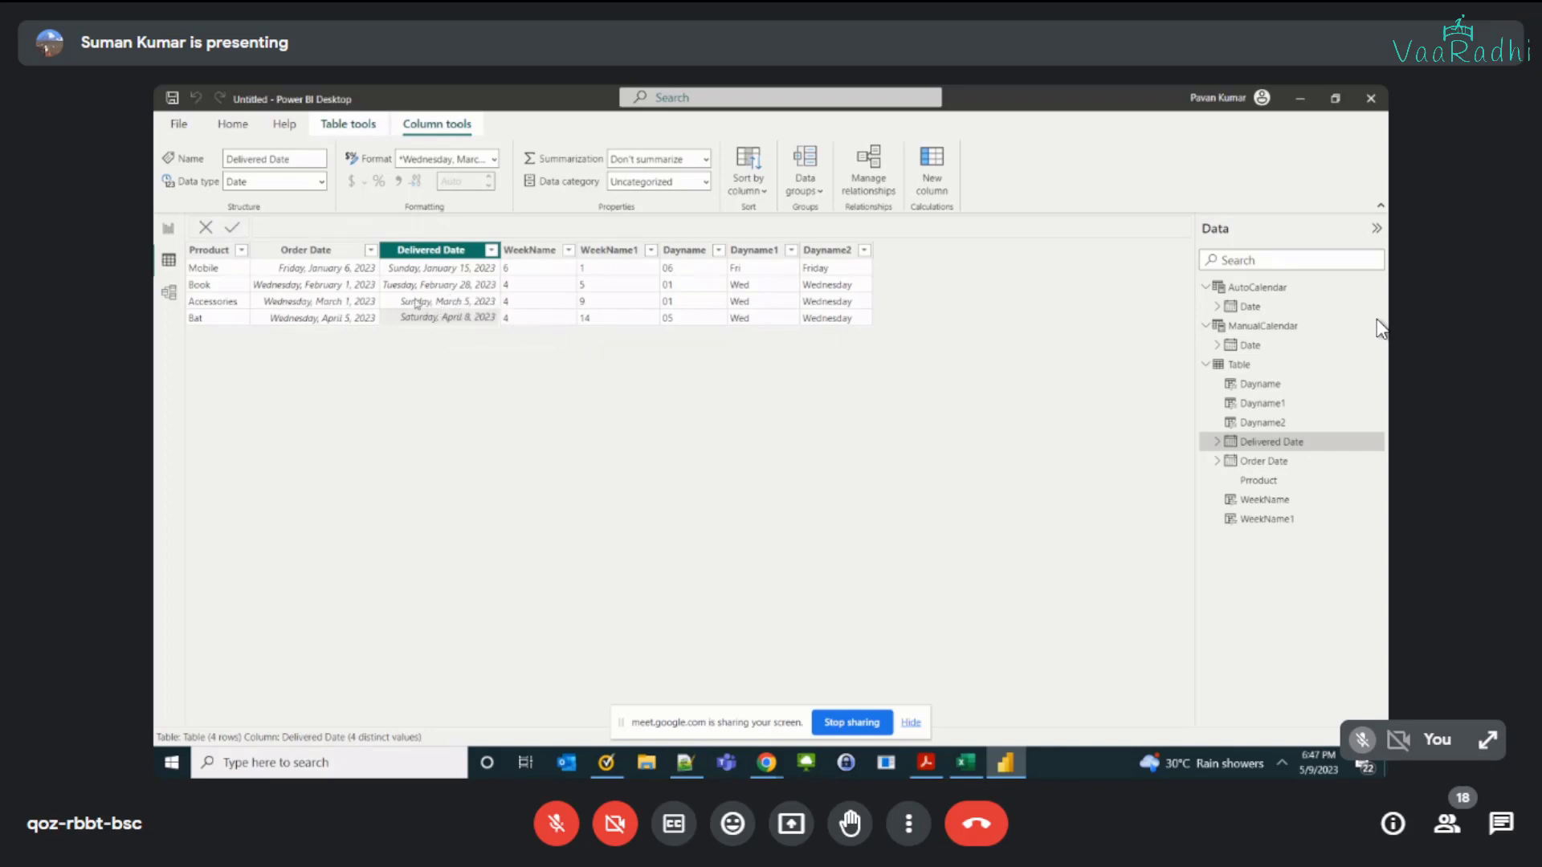
{"action": "left_click", "coordinate": [333, 270]}
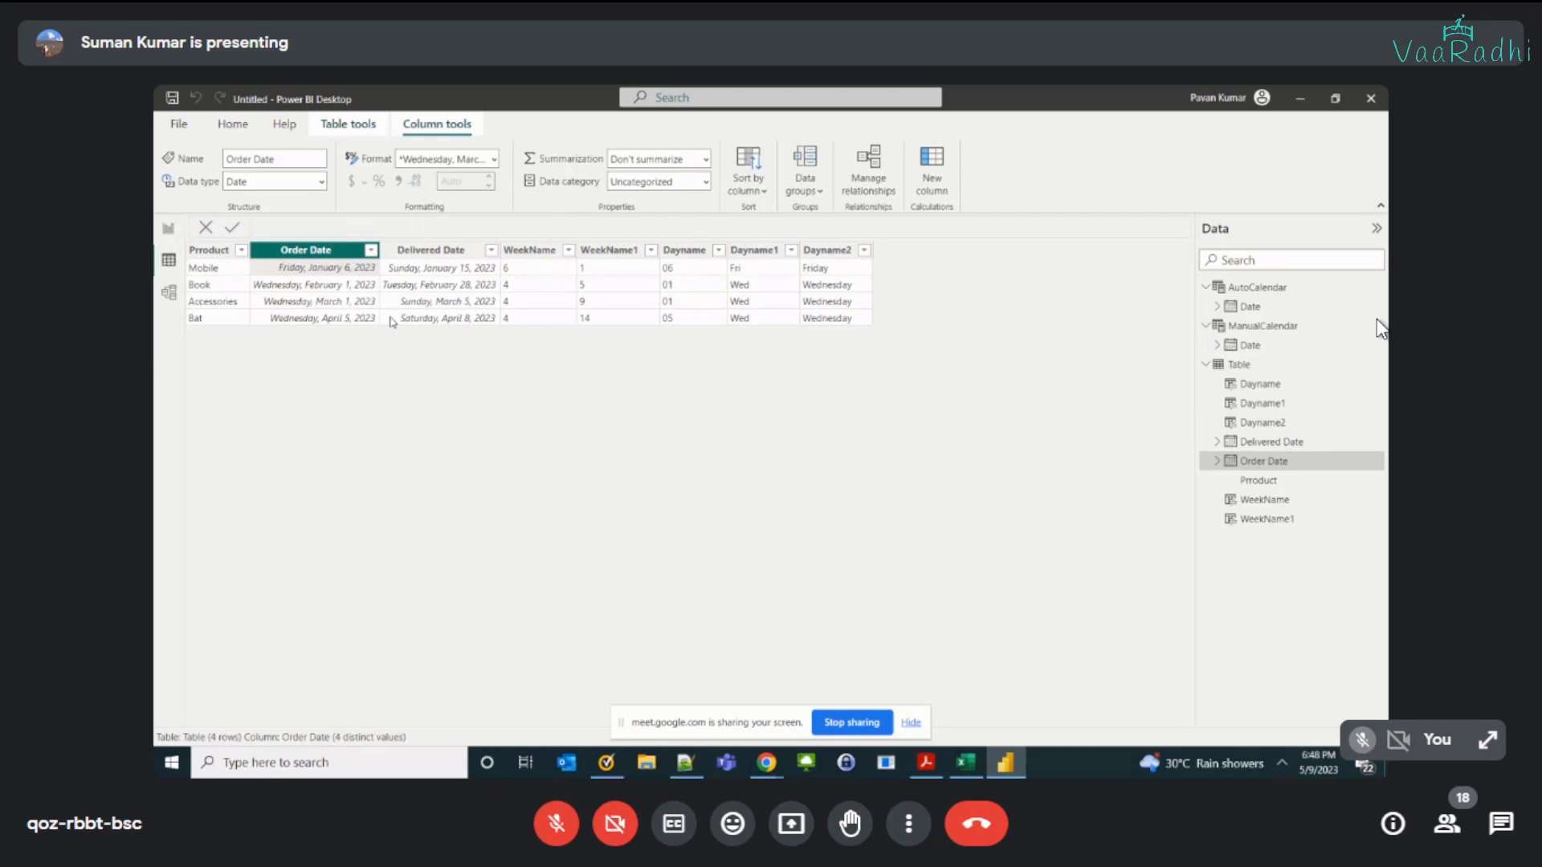
{"action": "left_click", "coordinate": [431, 318]}
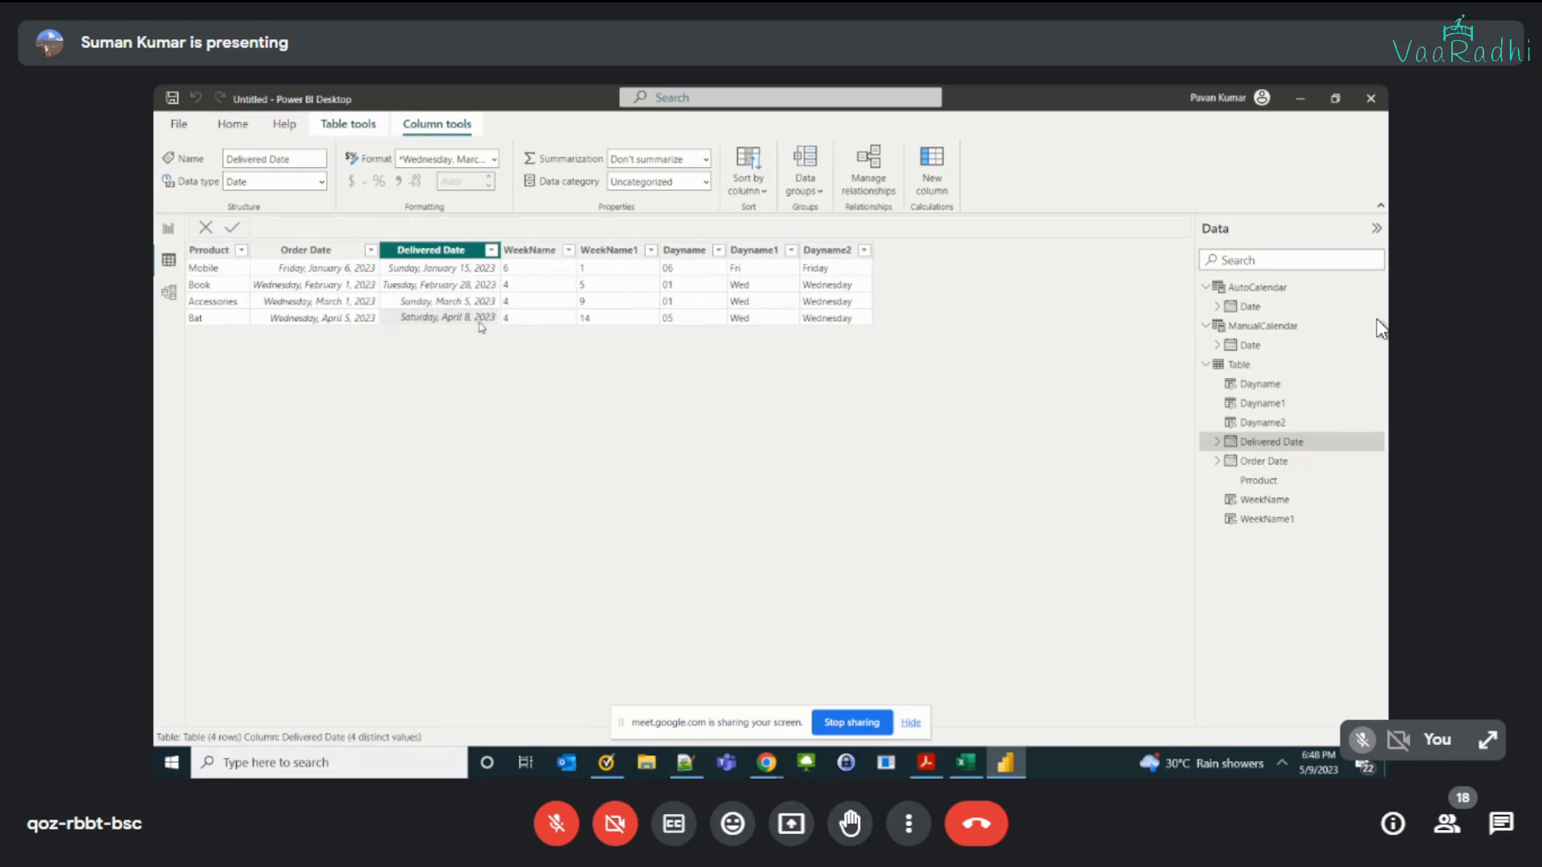
Step: Examine the first and last dates of the AutoCalendar table
{"action": "left_click", "coordinate": [1257, 287]}
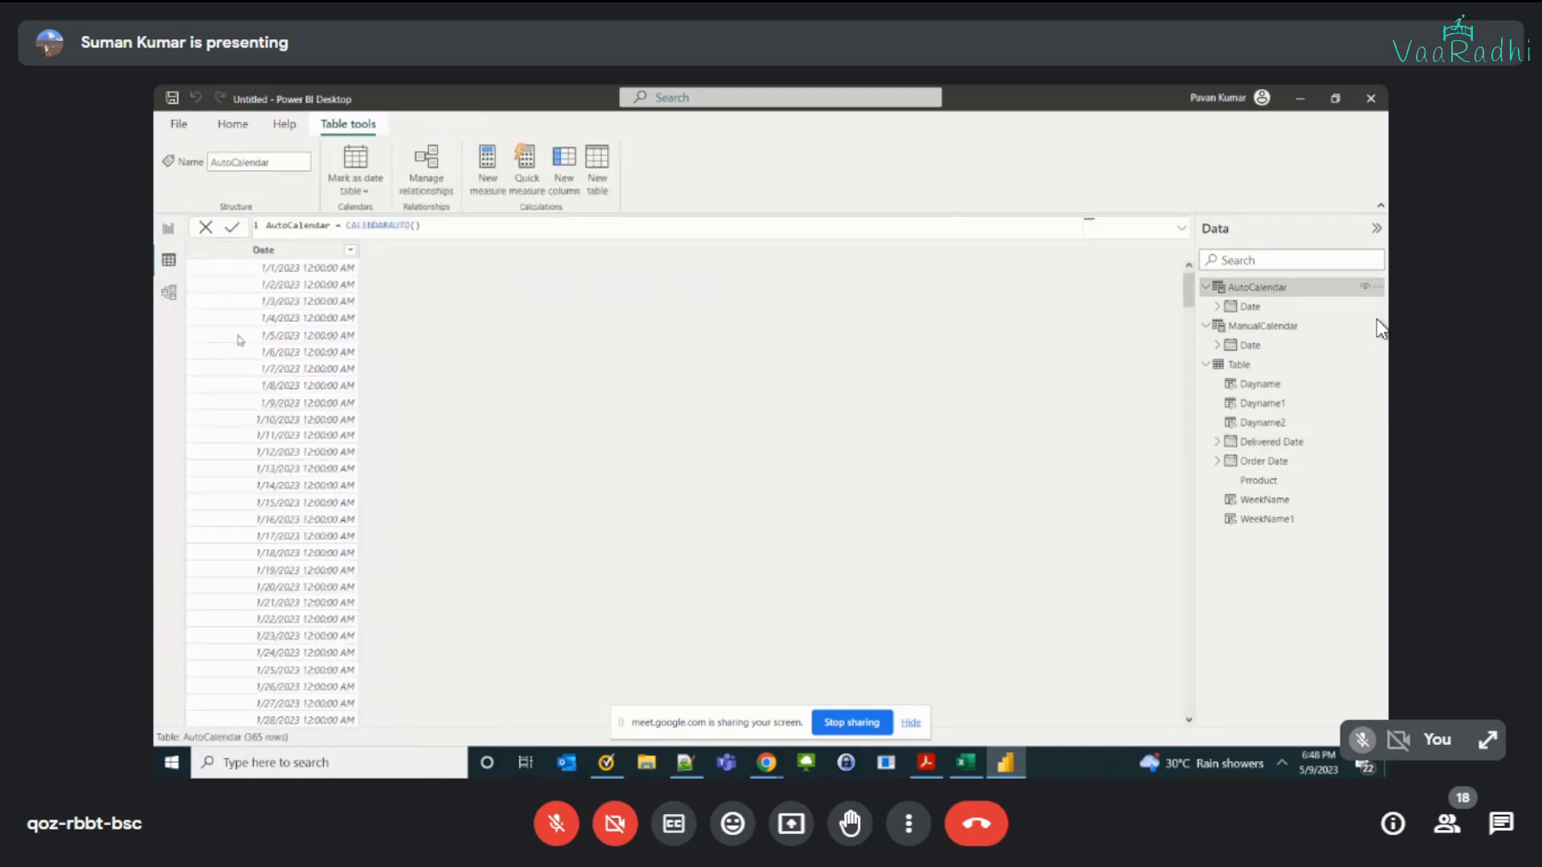
{"action": "left_click", "coordinate": [281, 273]}
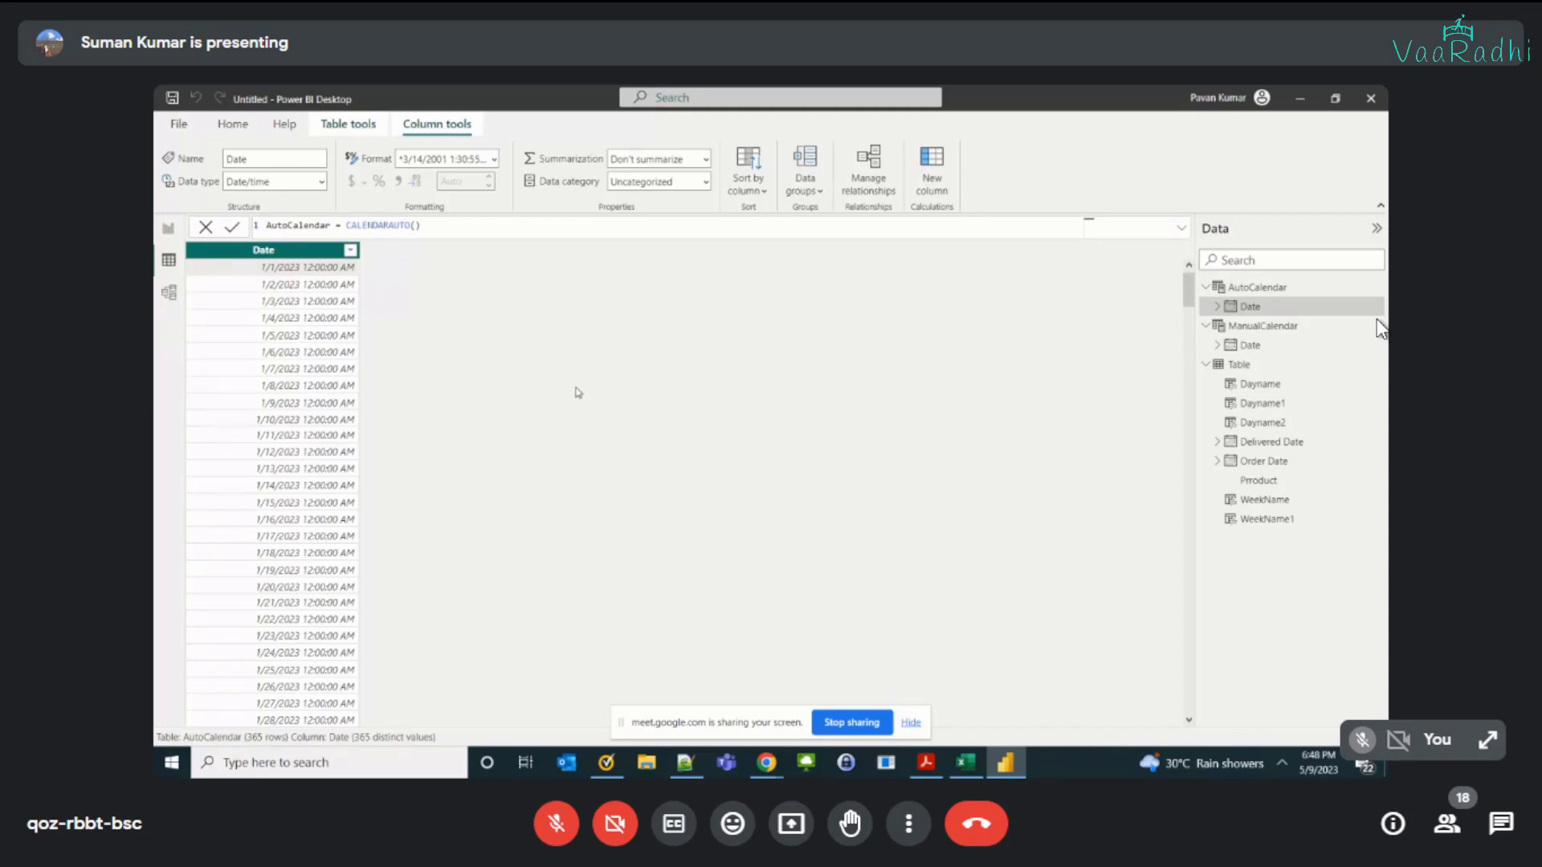
{"action": "left_click", "coordinate": [248, 272]}
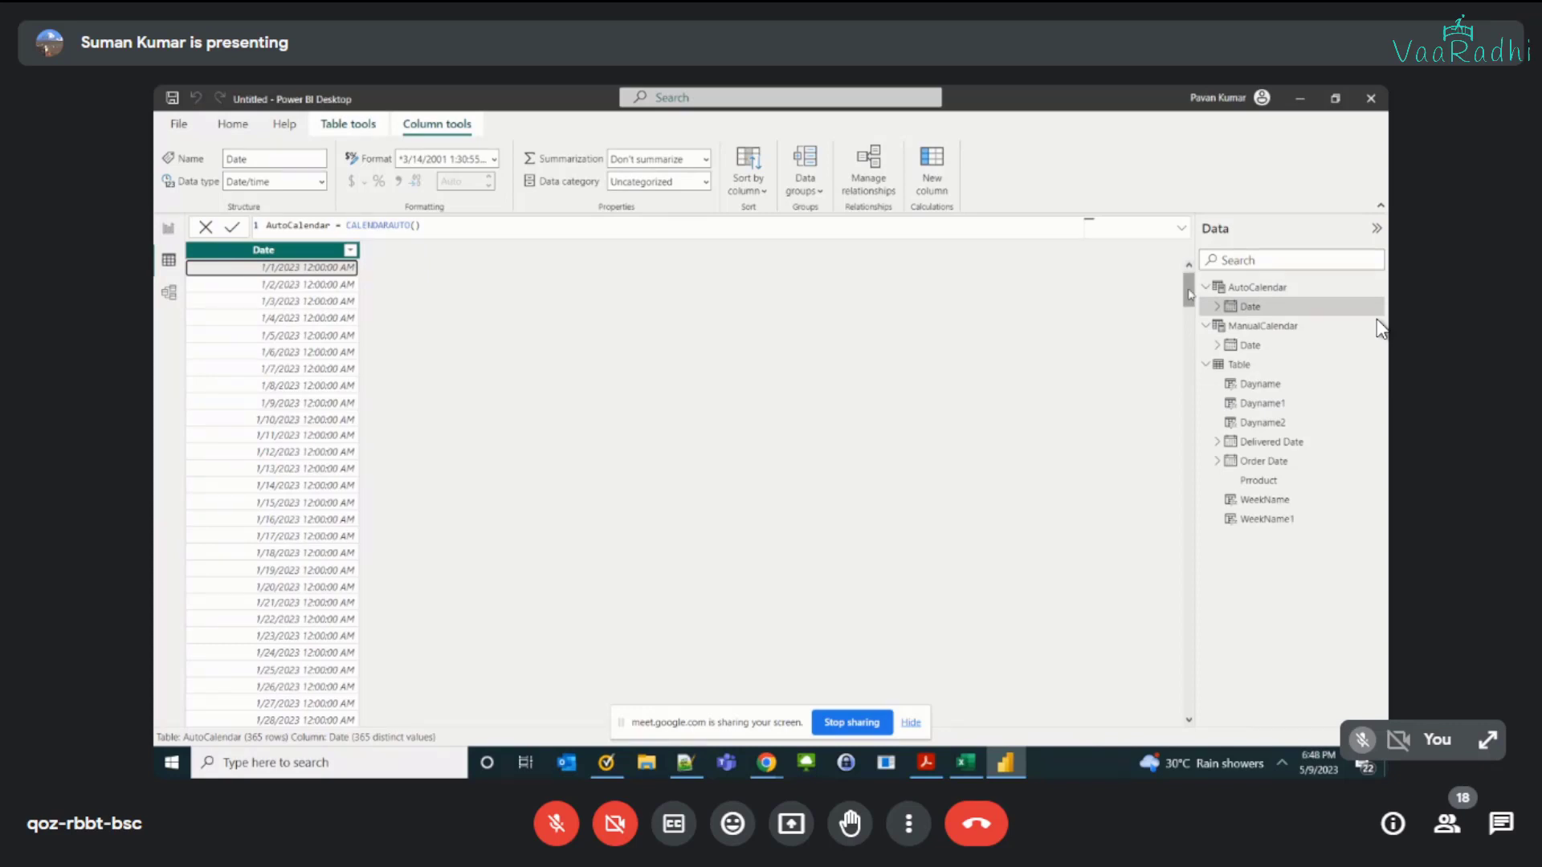
{"action": "left_click_drag", "start_coordinate": [1189, 294], "coordinate": [1204, 729]}
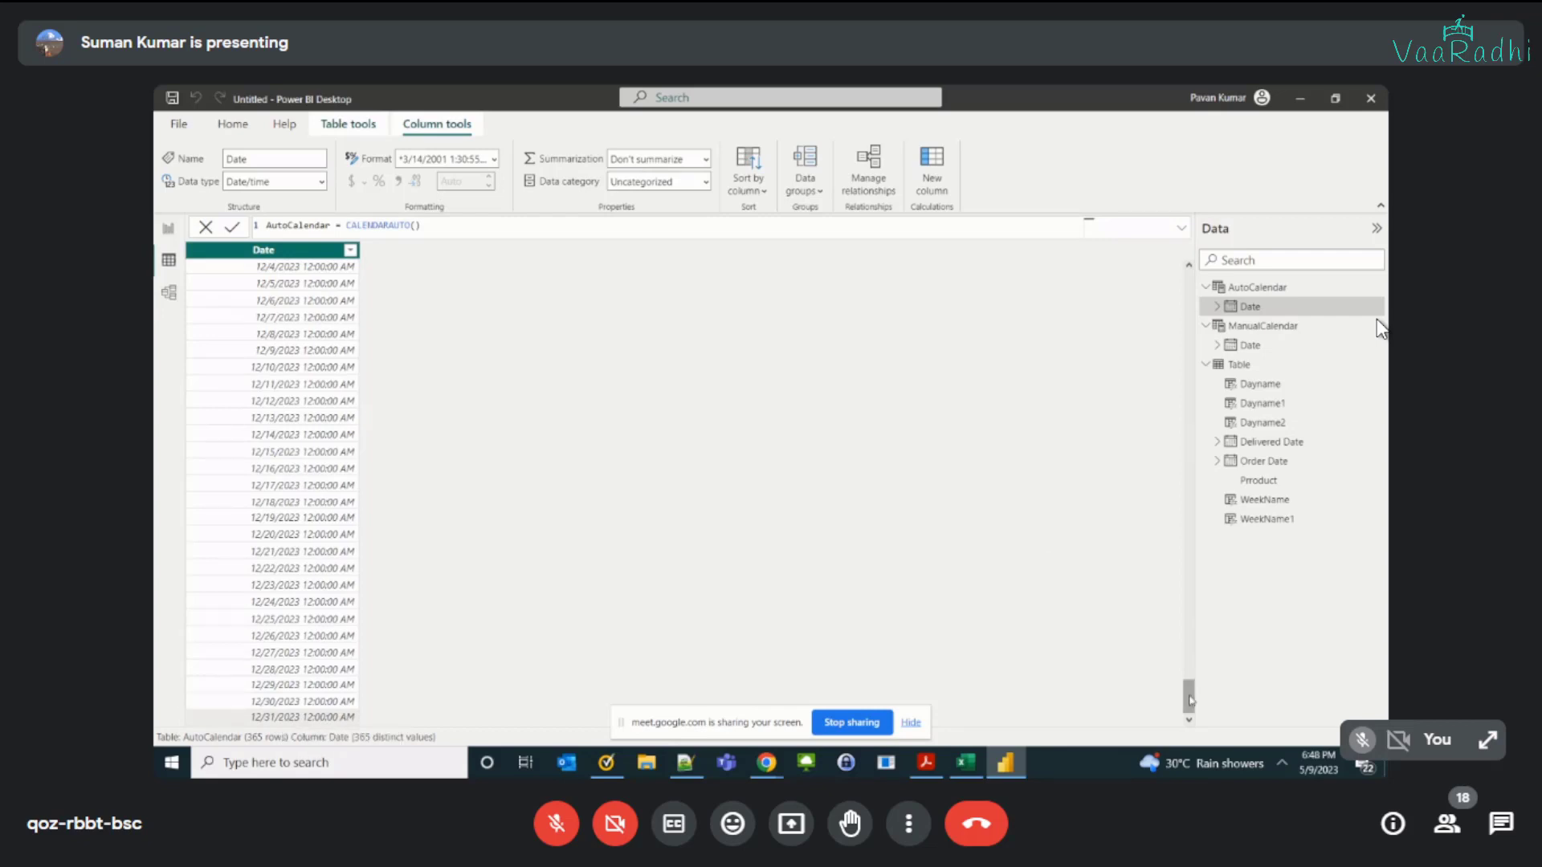
{"action": "left_click_drag", "start_coordinate": [1189, 695], "coordinate": [1188, 281]}
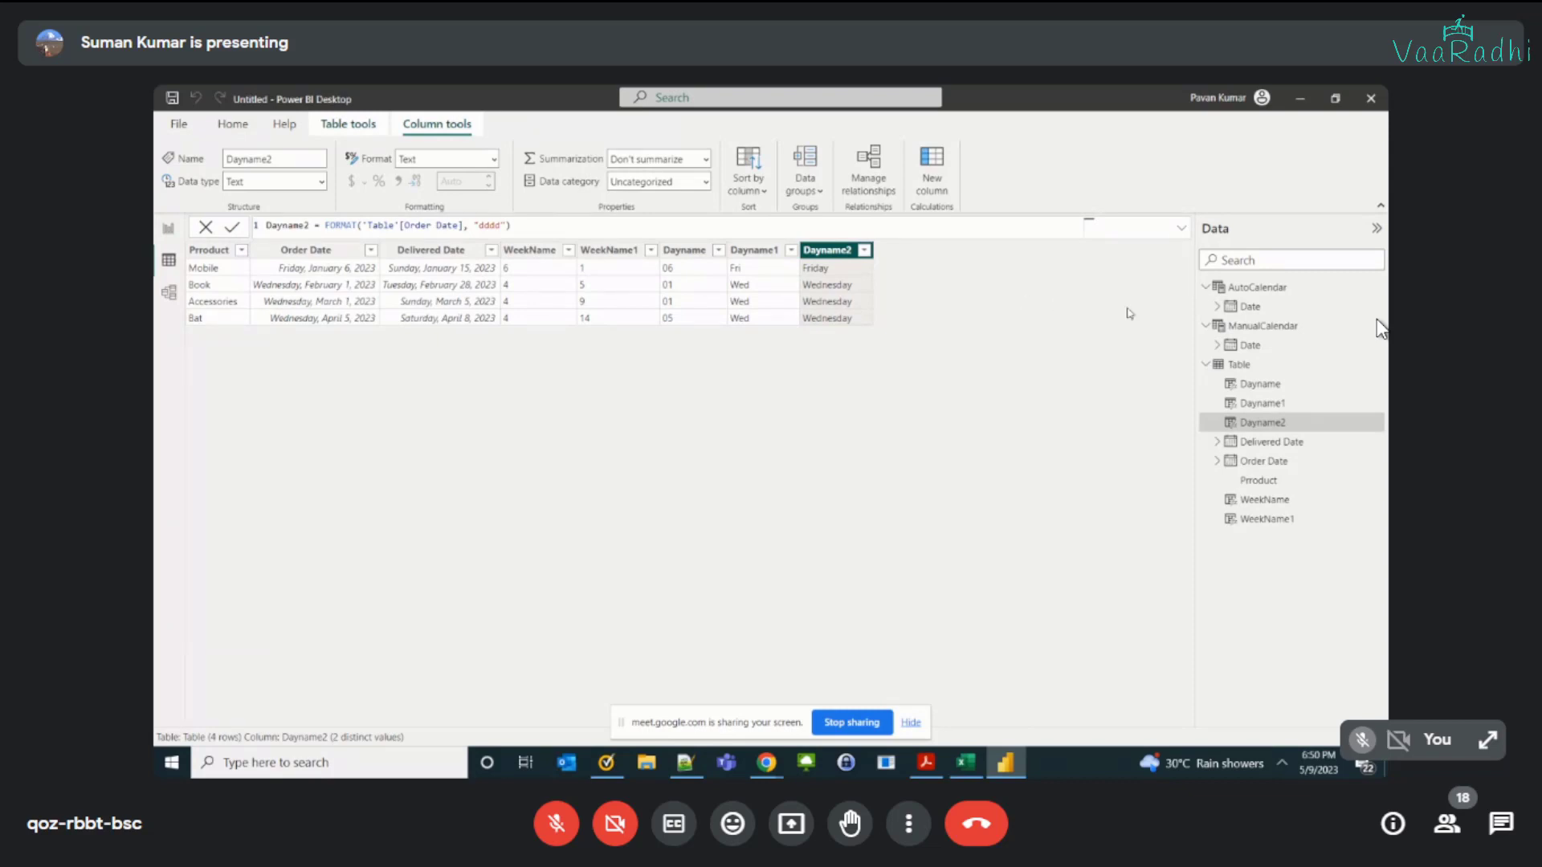
Step: Select the Order Date column, switch to the Dax Date Functions workbook in Excel and review the Year to Minute function entries
{"action": "left_click", "coordinate": [285, 253]}
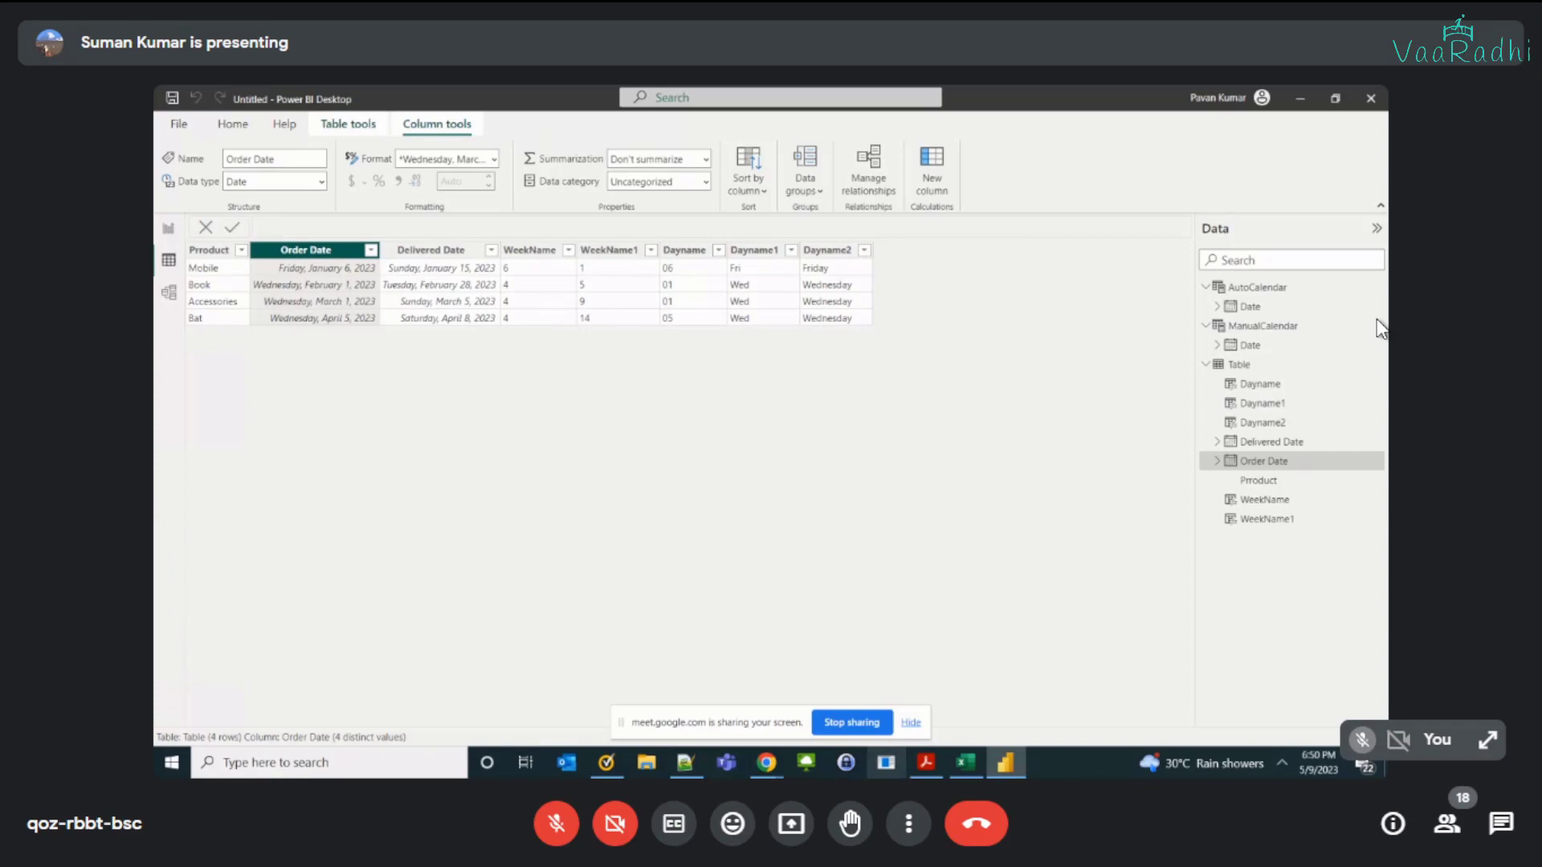
{"action": "left_click", "coordinate": [965, 763]}
{"action": "scroll", "coordinate": [340, 458], "scroll_direction": "up", "scroll_amount": 5}
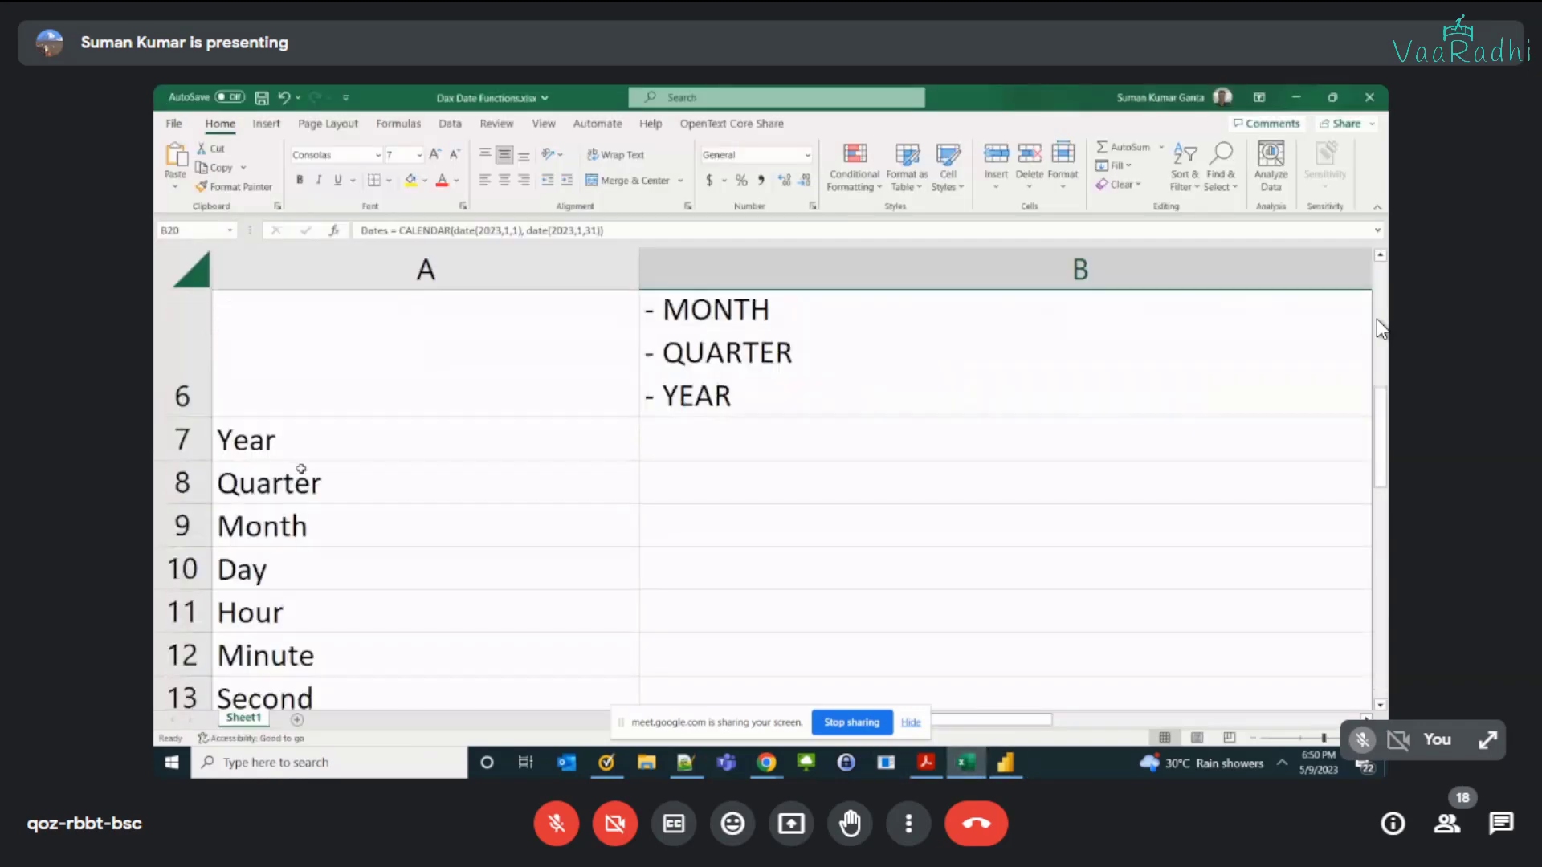
{"action": "left_click", "coordinate": [281, 446]}
{"action": "left_click", "coordinate": [273, 514]}
{"action": "left_click", "coordinate": [288, 572]}
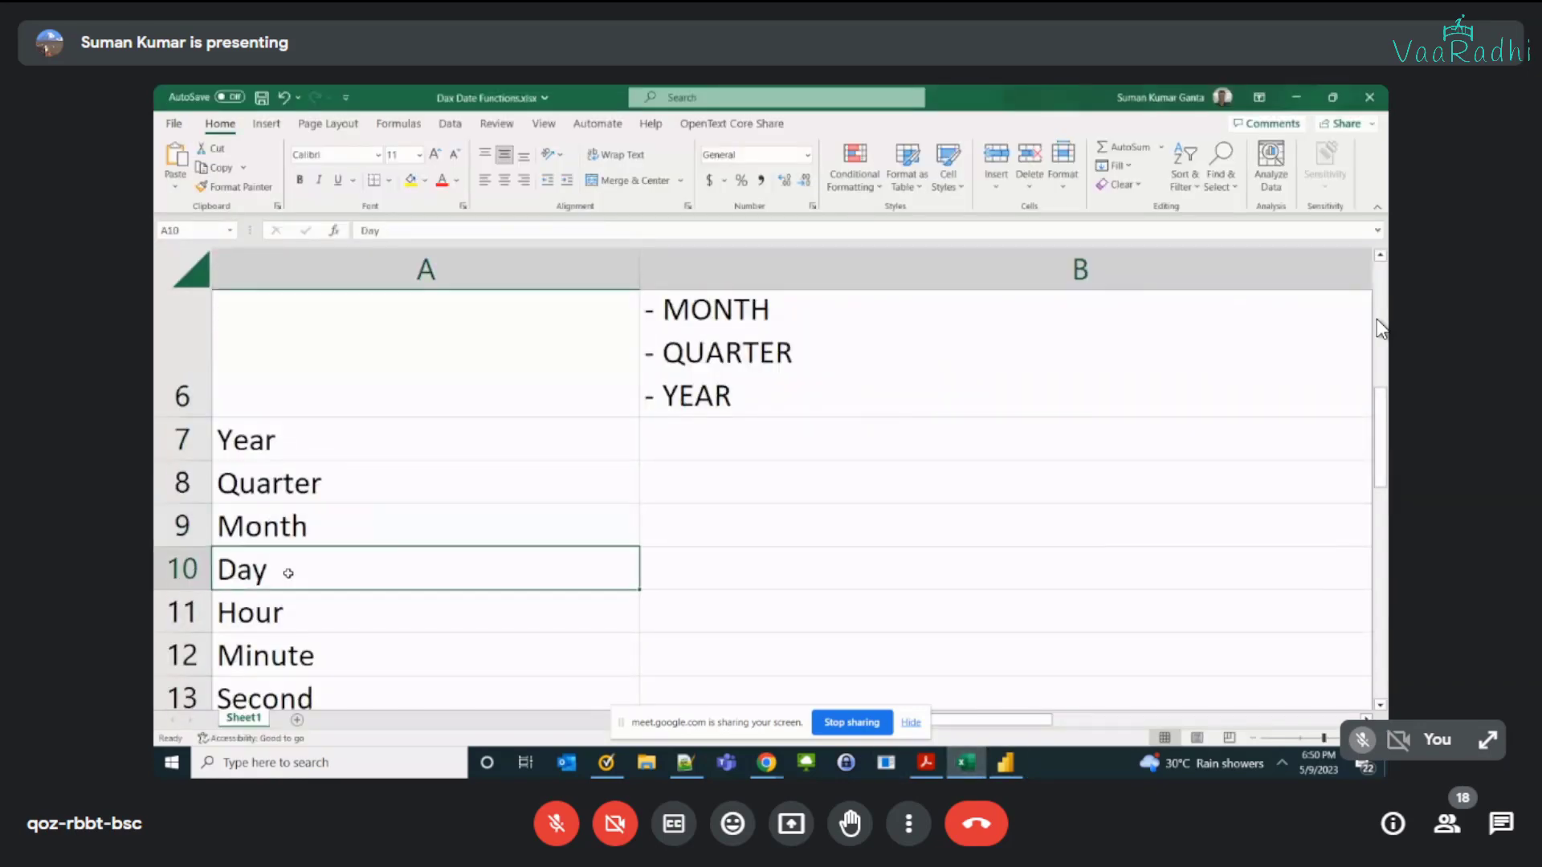
{"action": "left_click", "coordinate": [287, 627]}
{"action": "left_click", "coordinate": [277, 648]}
{"action": "left_click", "coordinate": [301, 484]}
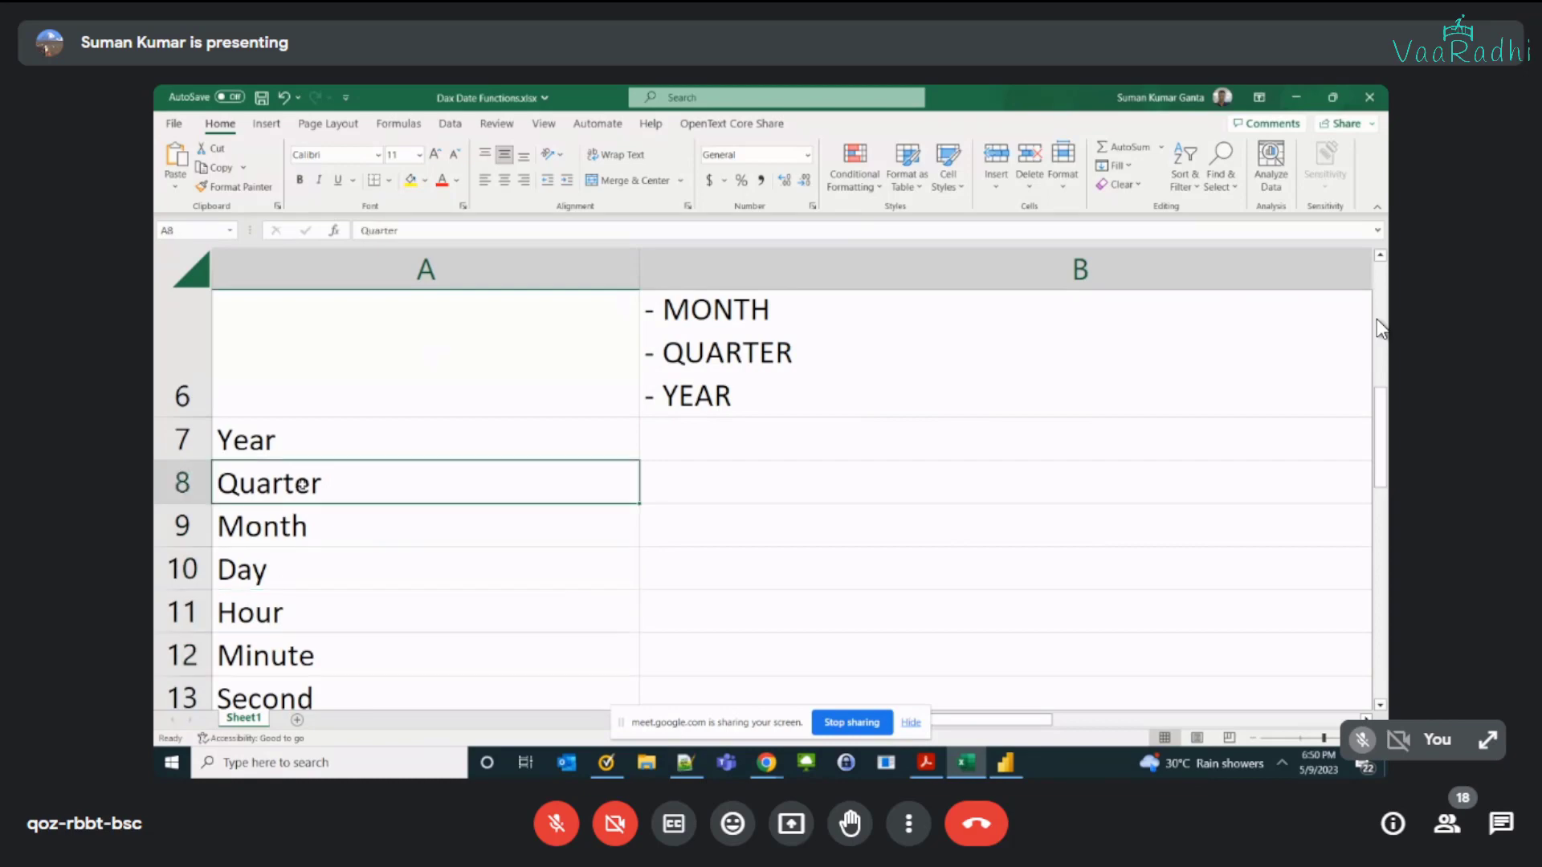
Step: Switch back to Power BI and examine the order table's date columns and the WeekName and WeekName1 formulas, glancing at AutoCalendar
{"action": "key", "text": "alt+Tab"}
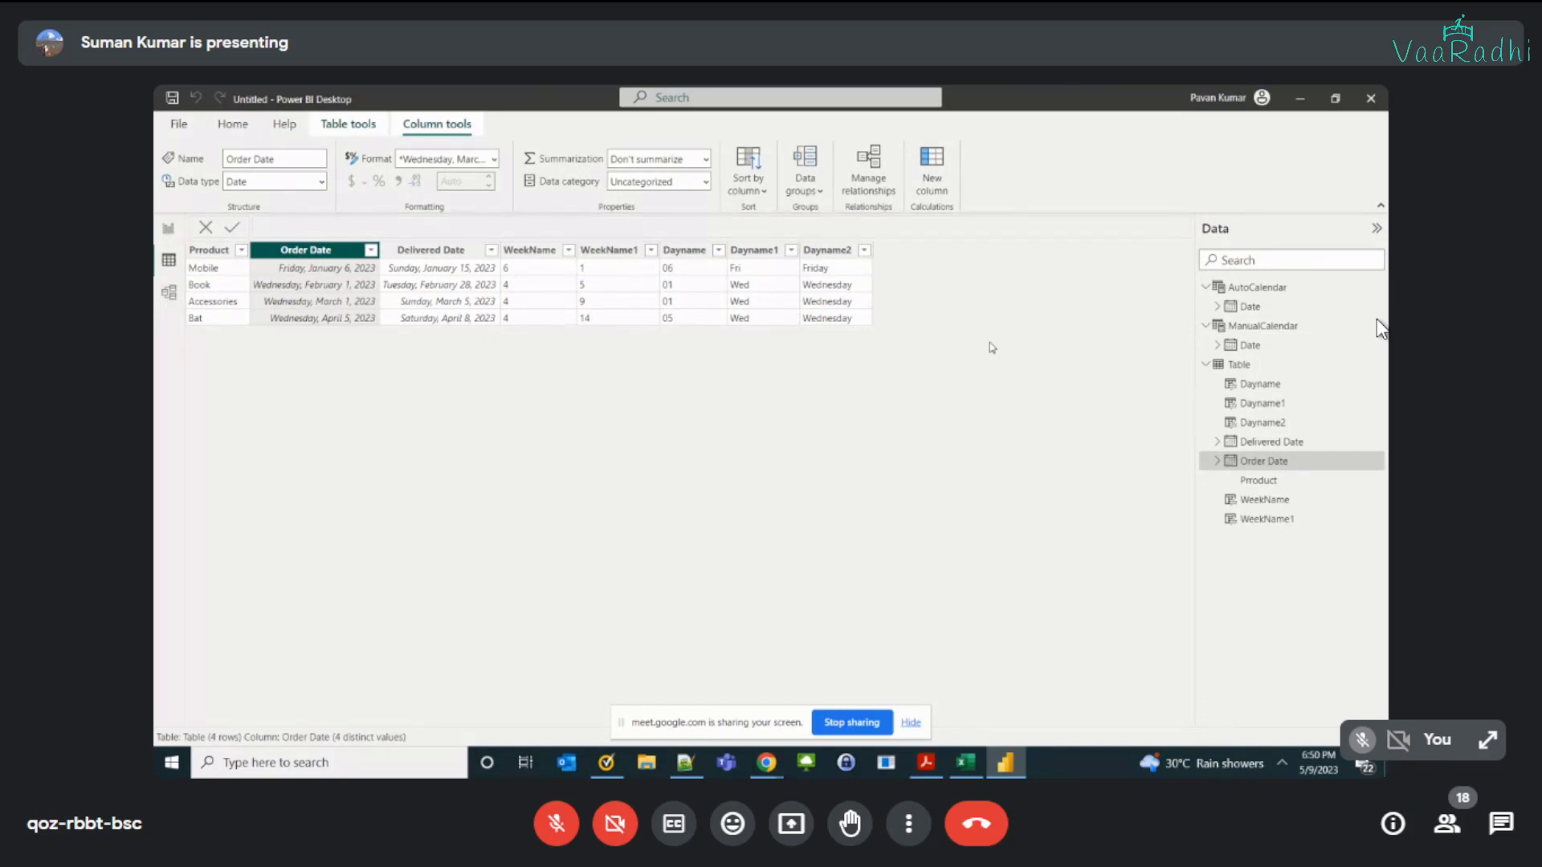
{"action": "left_click", "coordinate": [459, 252]}
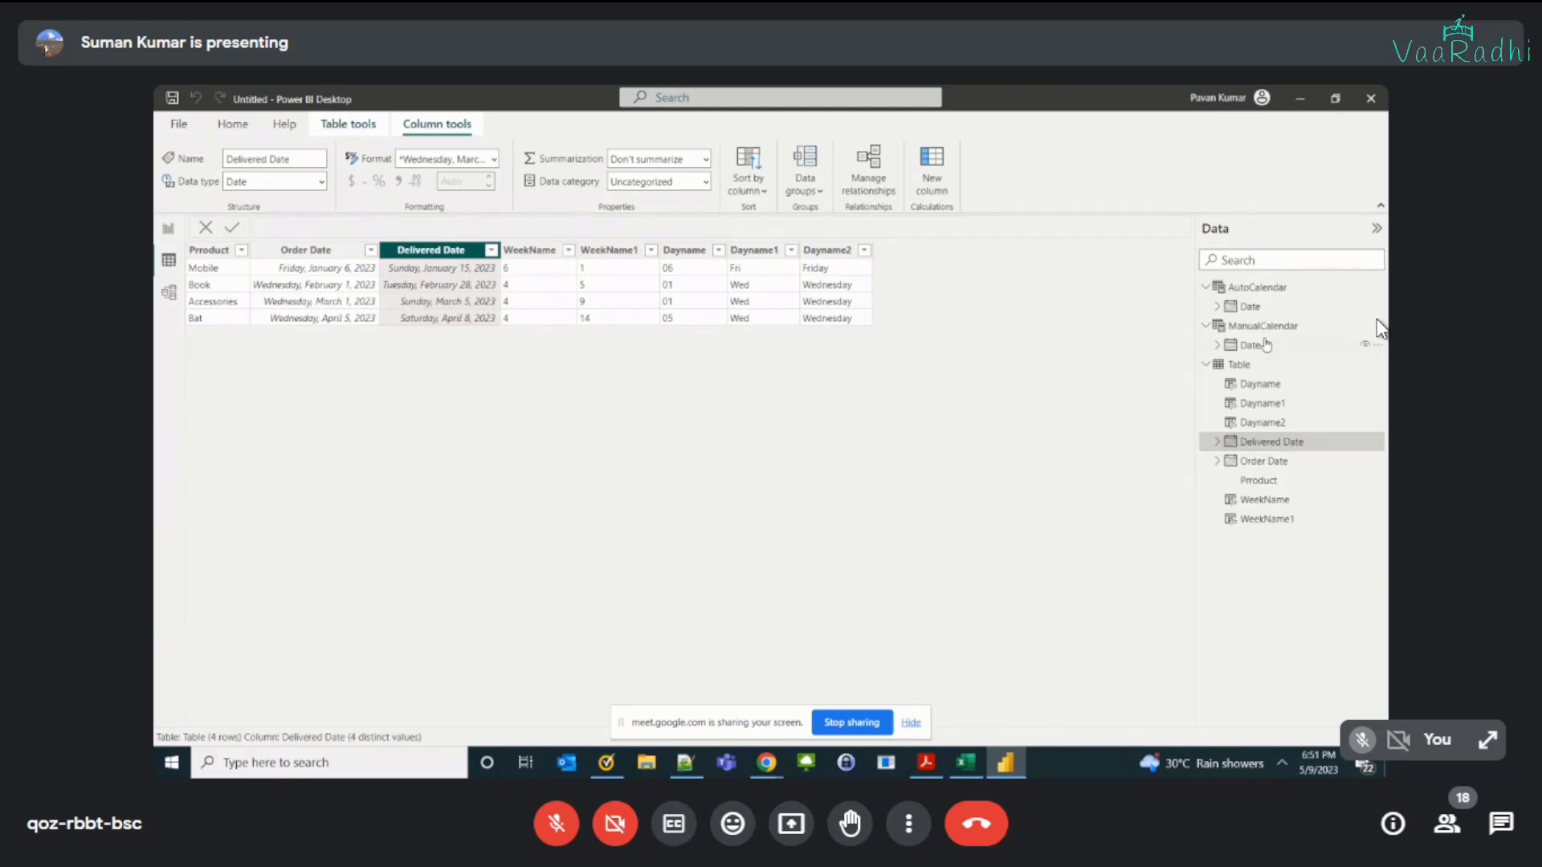
{"action": "left_click", "coordinate": [1253, 288]}
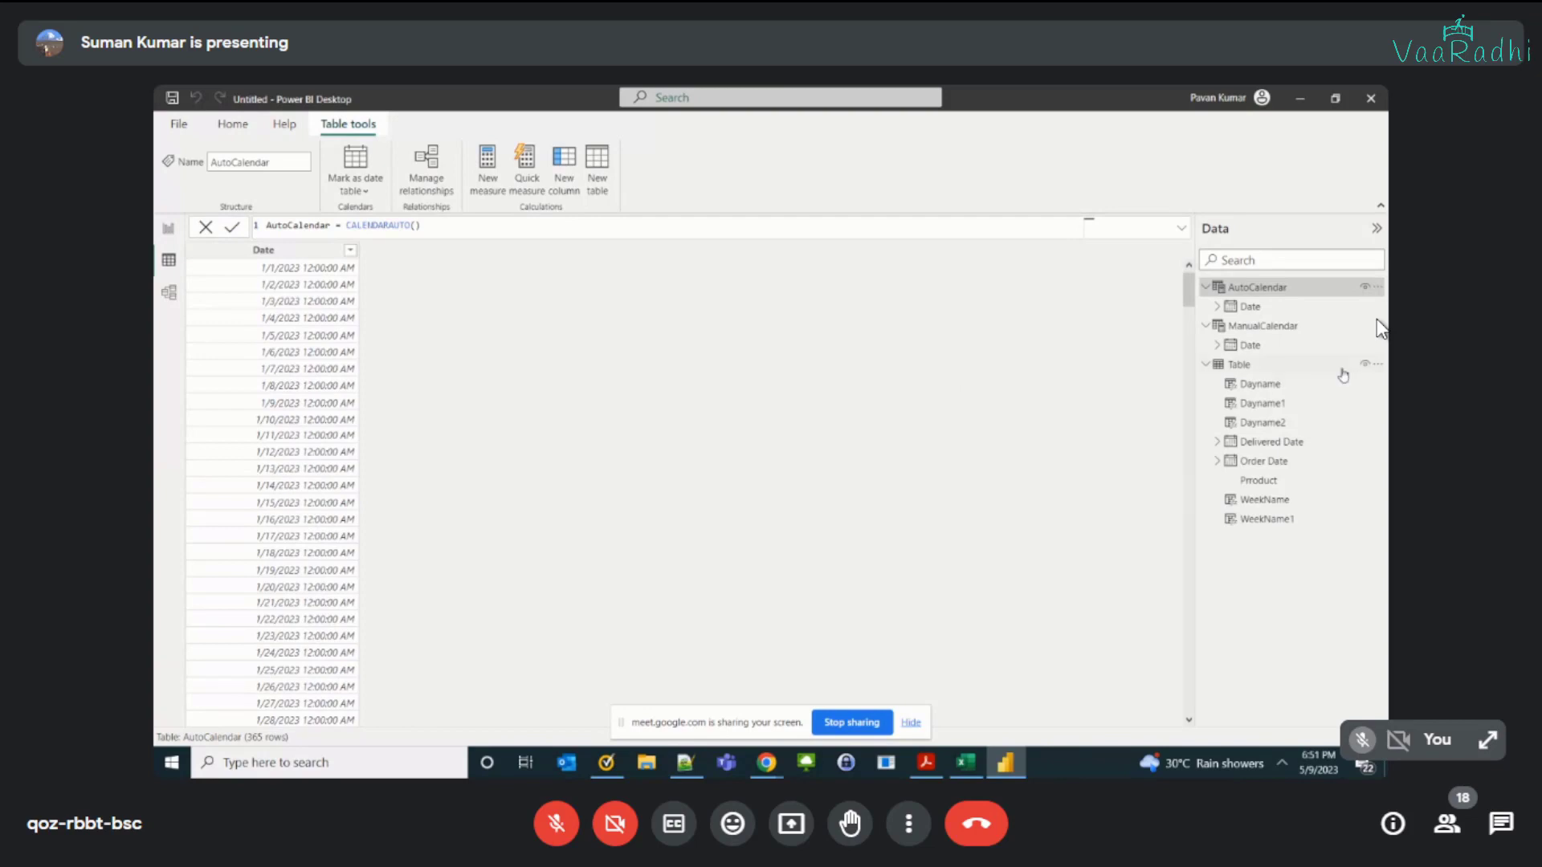
{"action": "left_click", "coordinate": [1253, 364]}
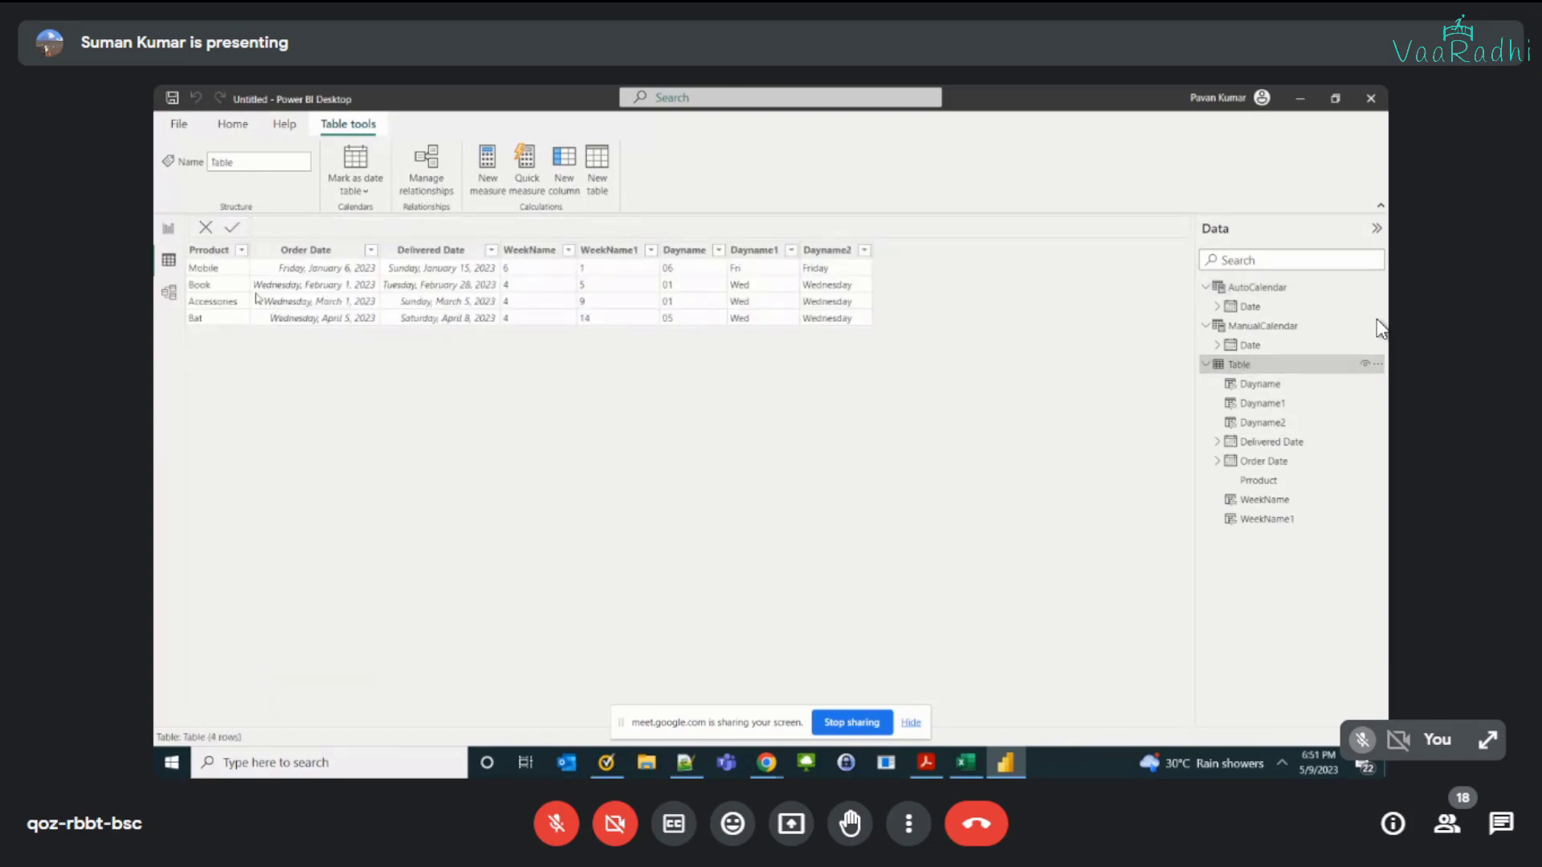
{"action": "left_click", "coordinate": [301, 253]}
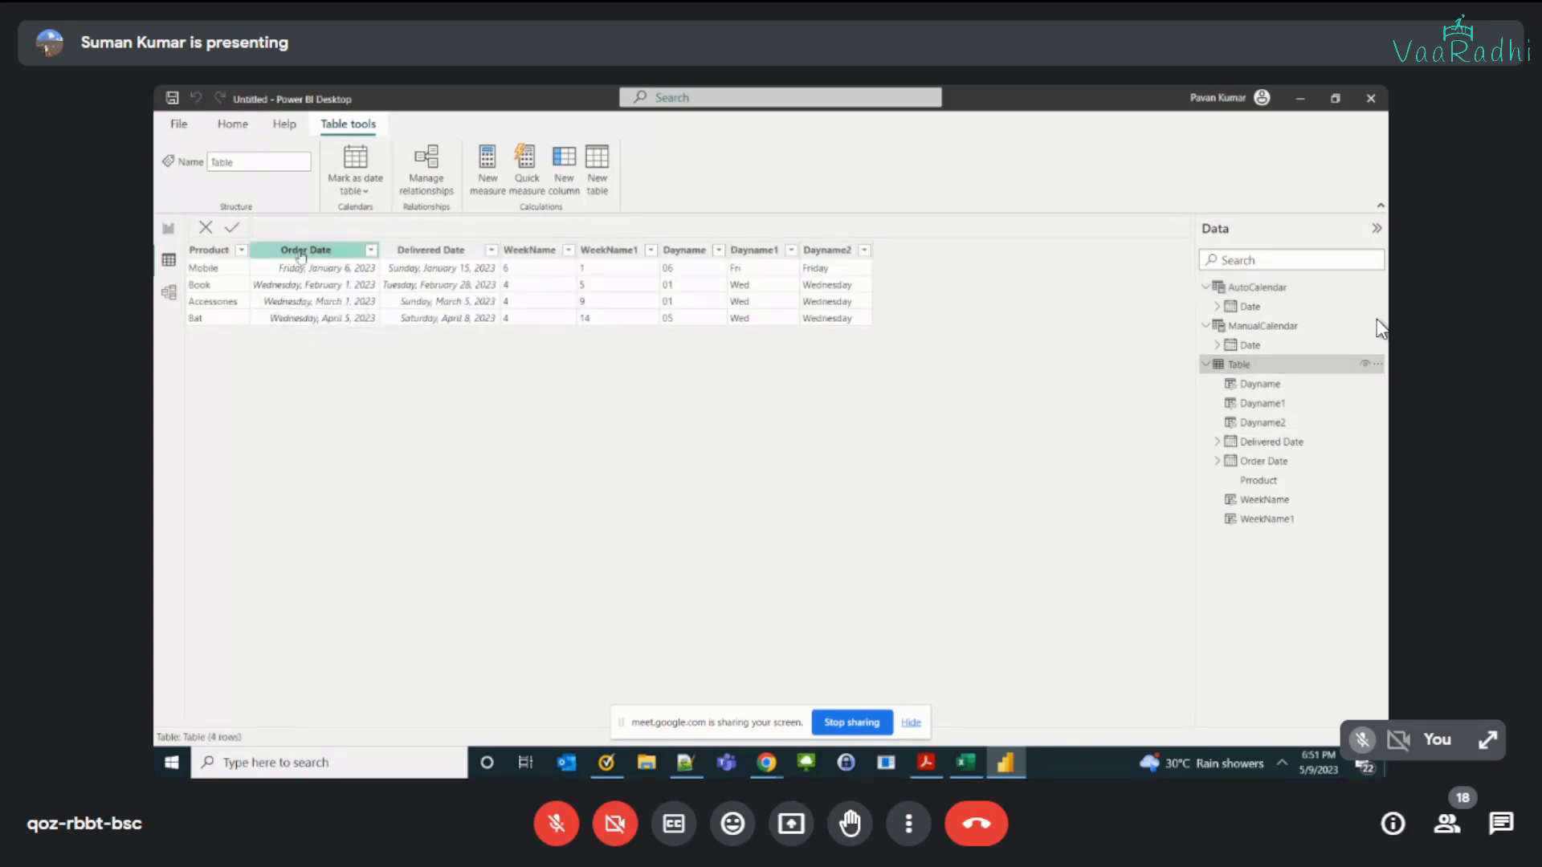
{"action": "left_click", "coordinate": [434, 251]}
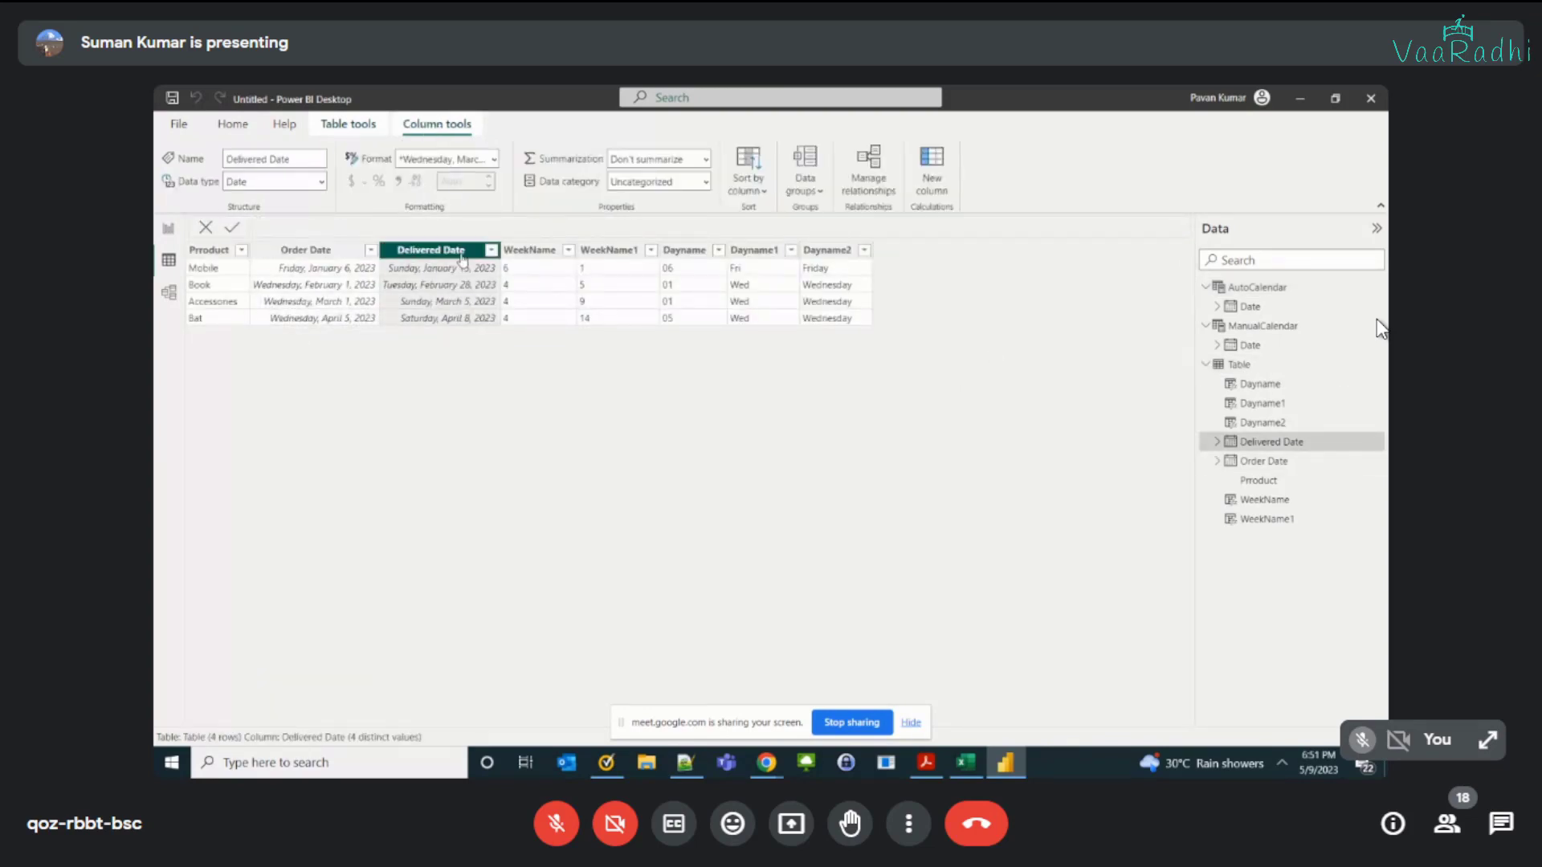
{"action": "left_click", "coordinate": [543, 255]}
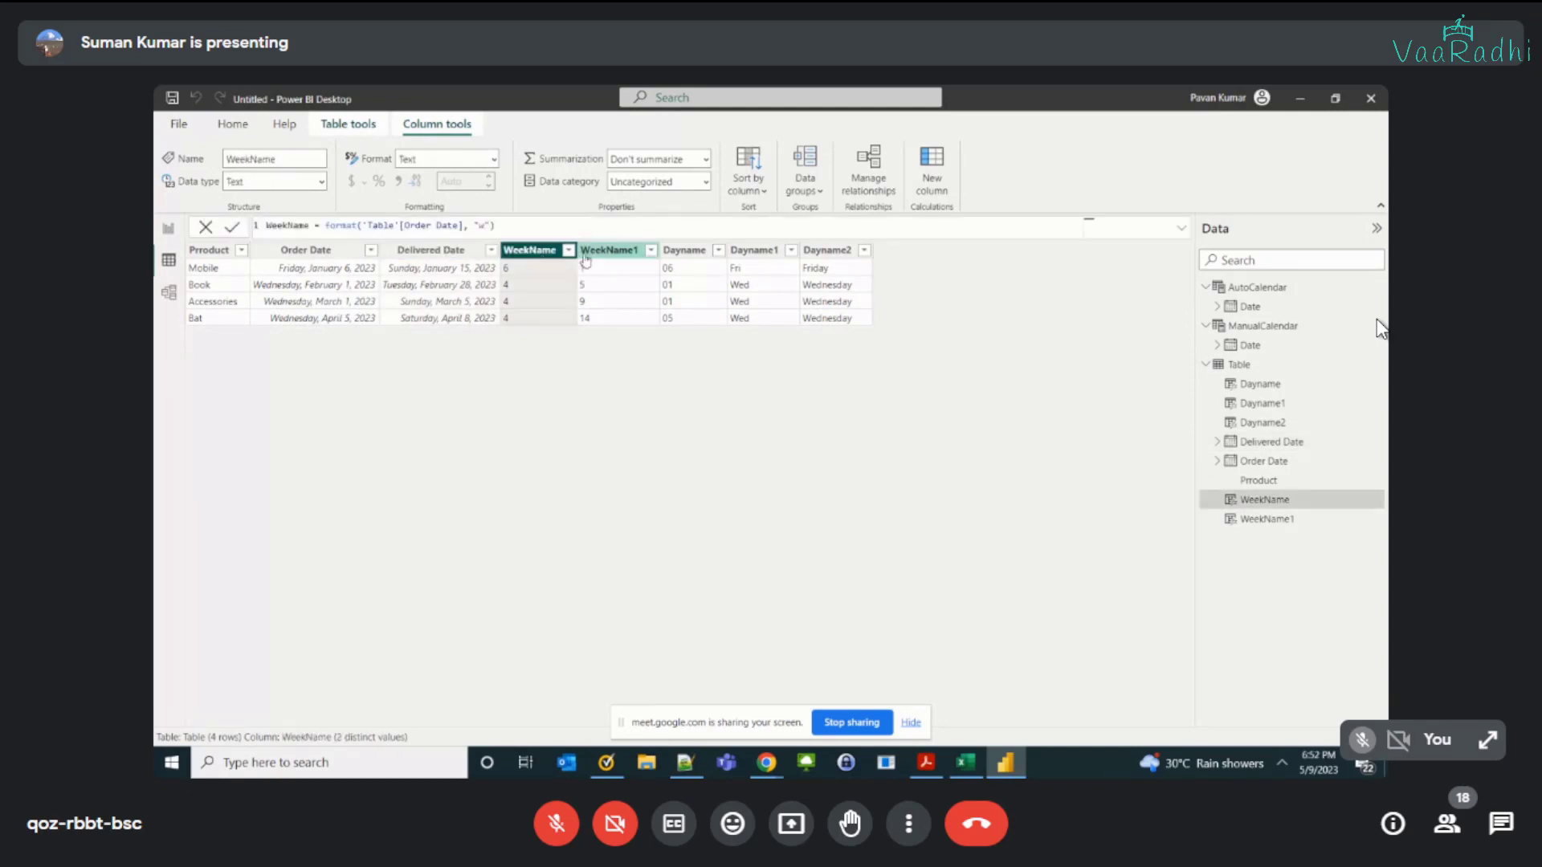
{"action": "left_click", "coordinate": [608, 251]}
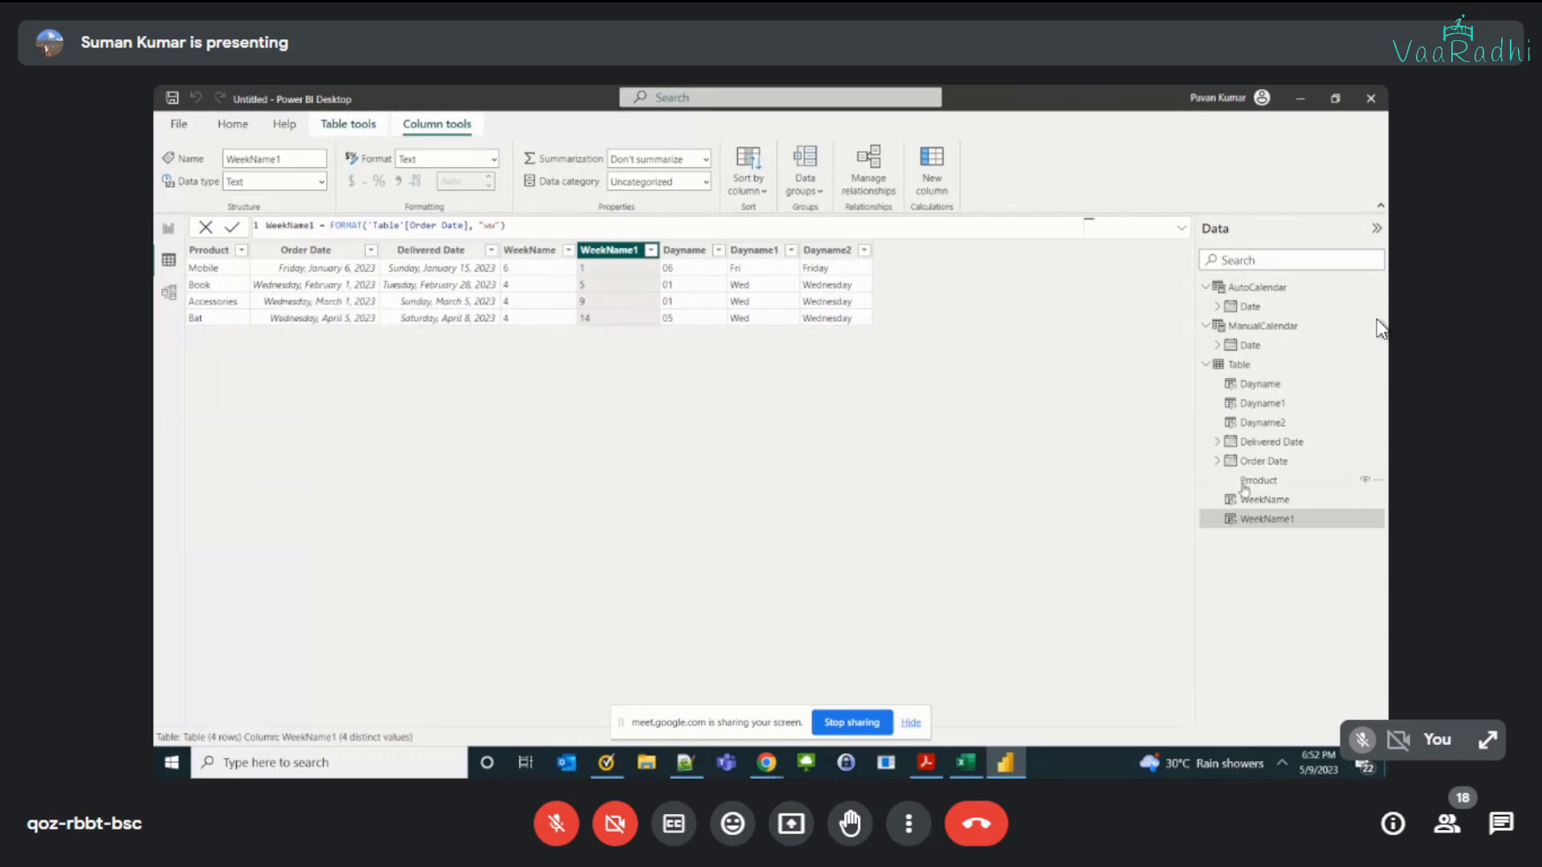
{"action": "left_click", "coordinate": [1236, 371]}
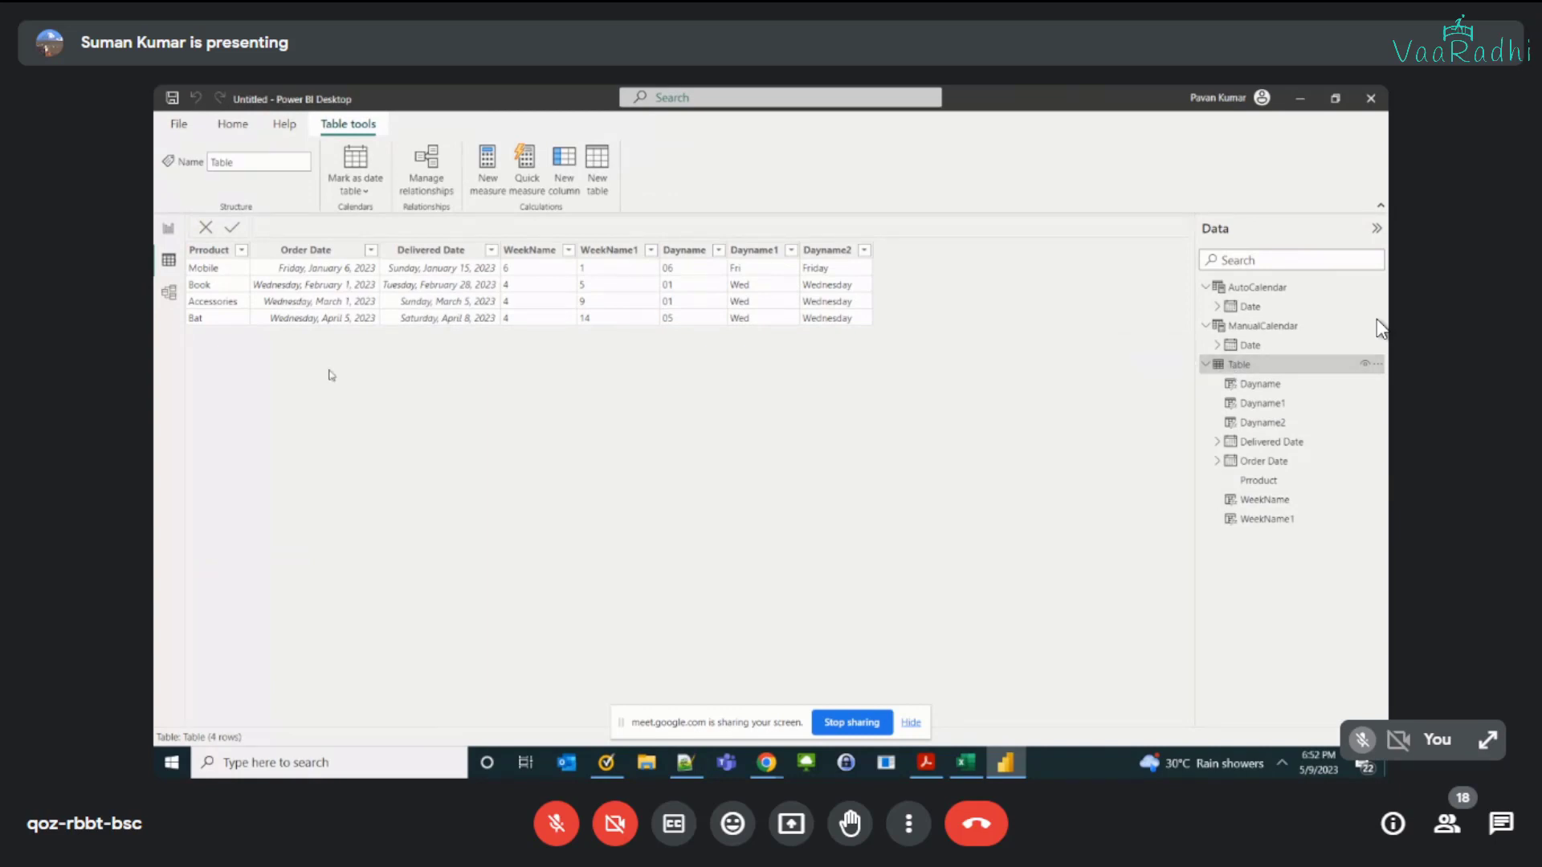
Step: Compare the order table's earliest Order Date with the first date in the AutoCalendar table
{"action": "left_click", "coordinate": [1237, 291]}
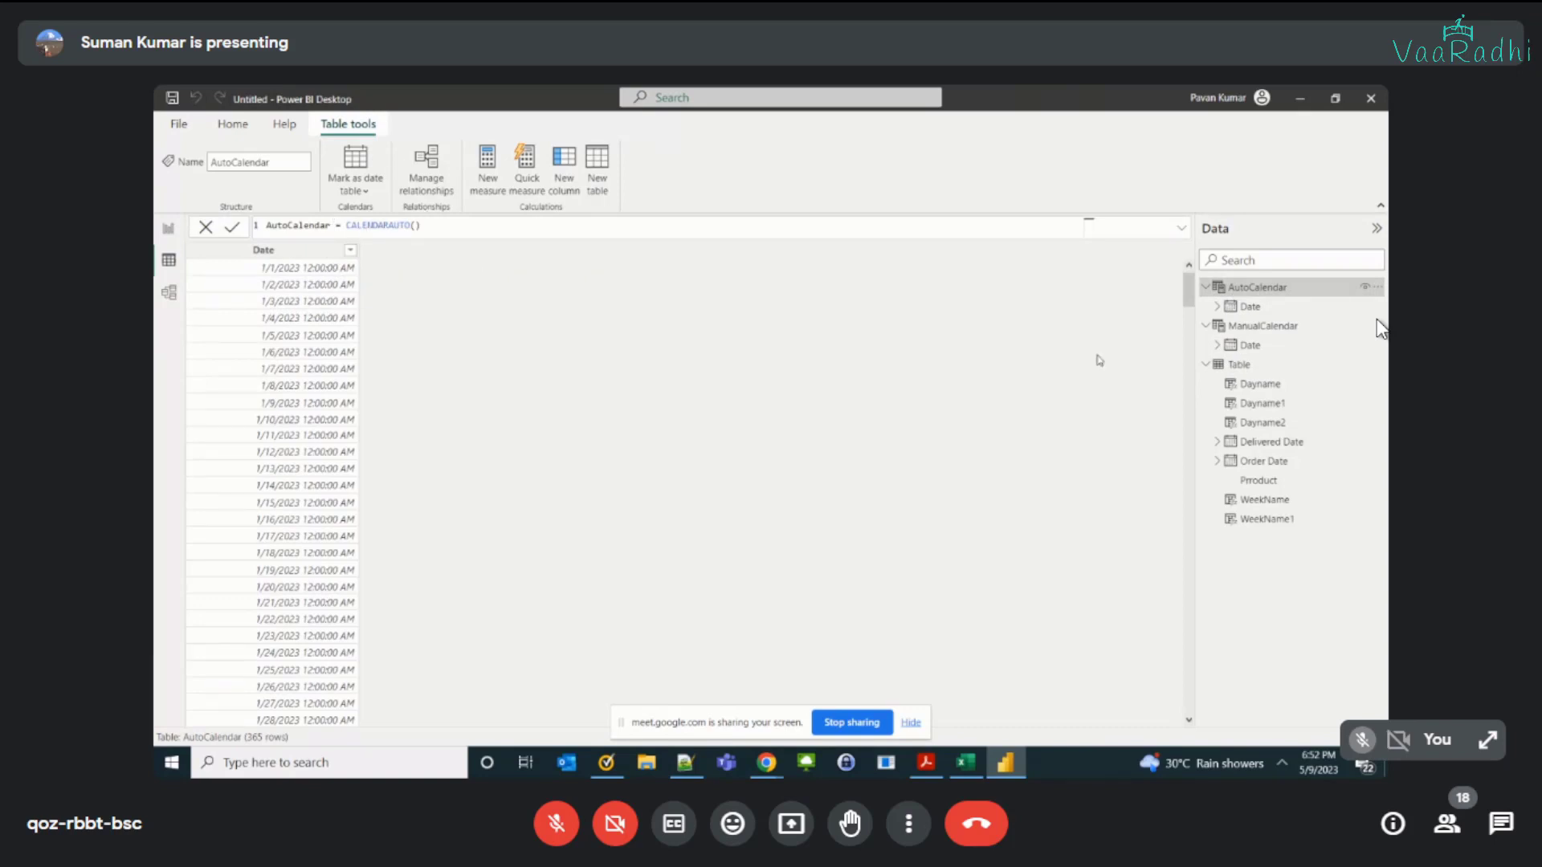
{"action": "left_click", "coordinate": [1238, 367]}
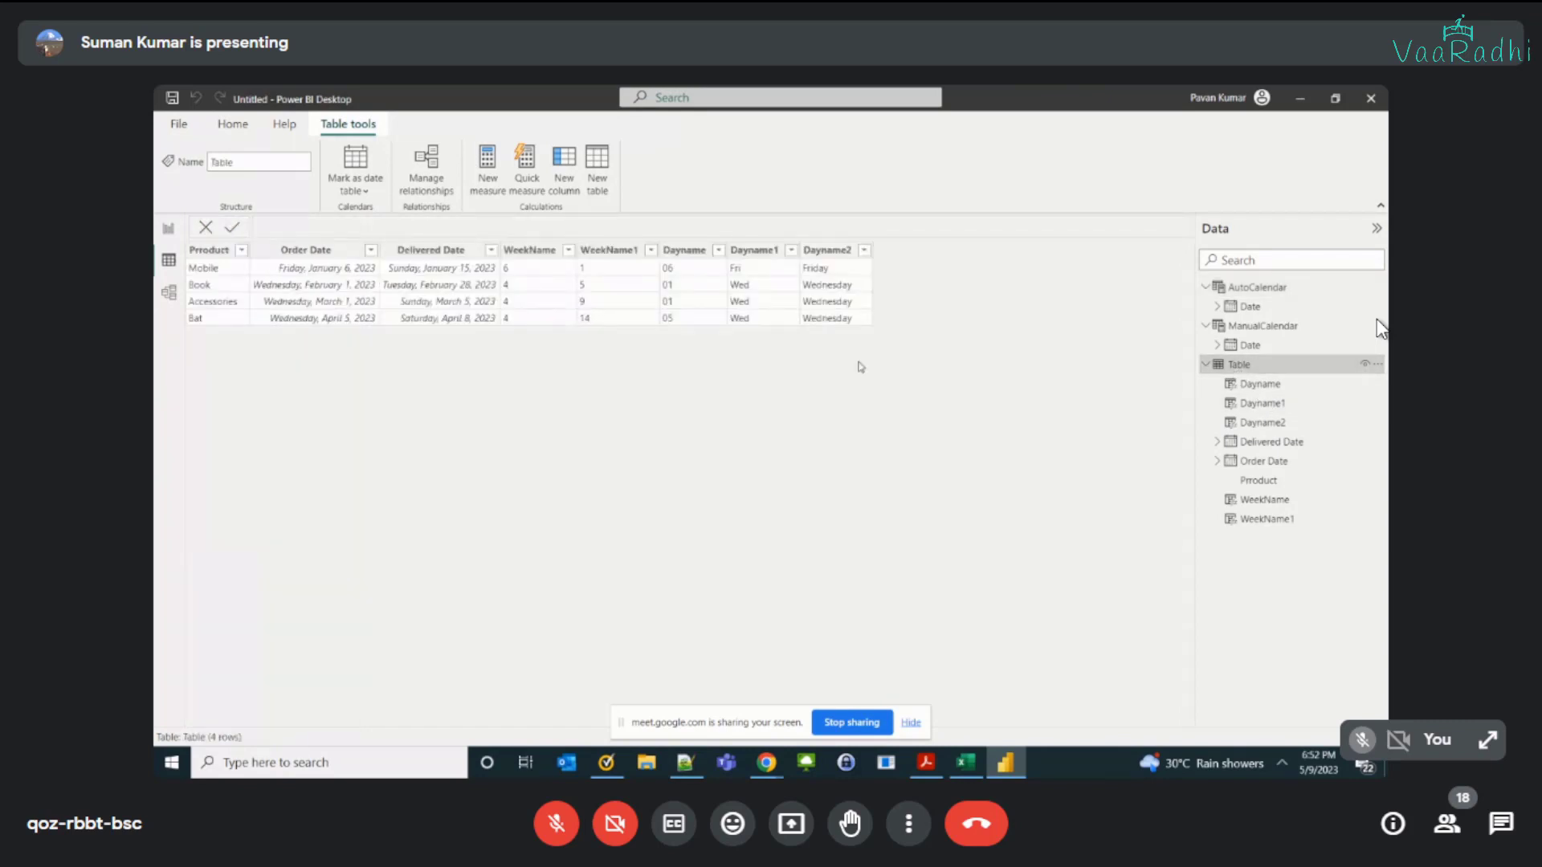
{"action": "left_click", "coordinate": [455, 247]}
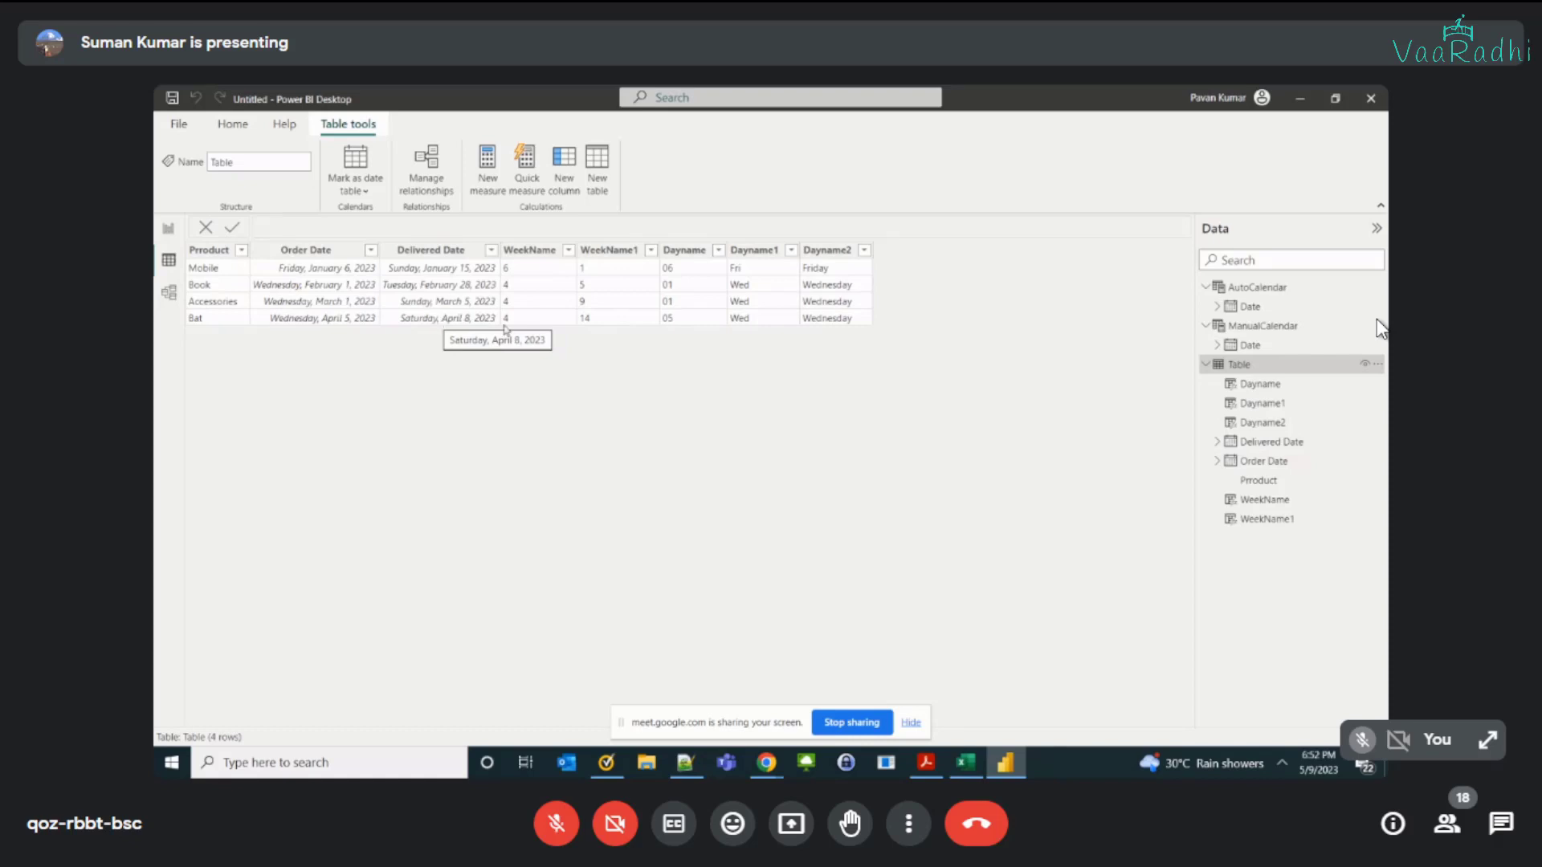
{"action": "left_click", "coordinate": [348, 270]}
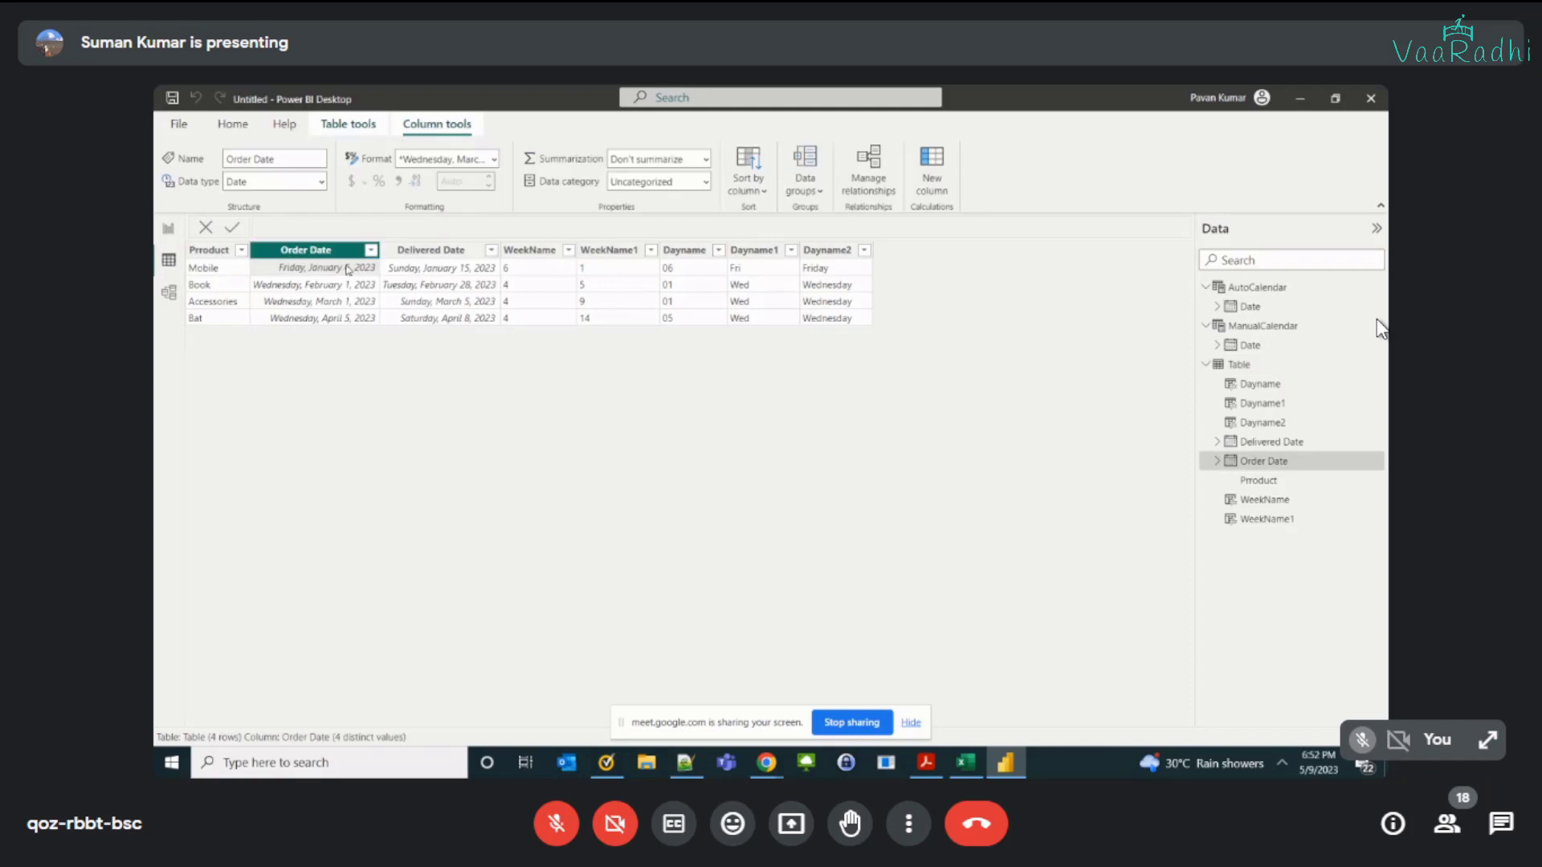
{"action": "left_click", "coordinate": [1258, 287]}
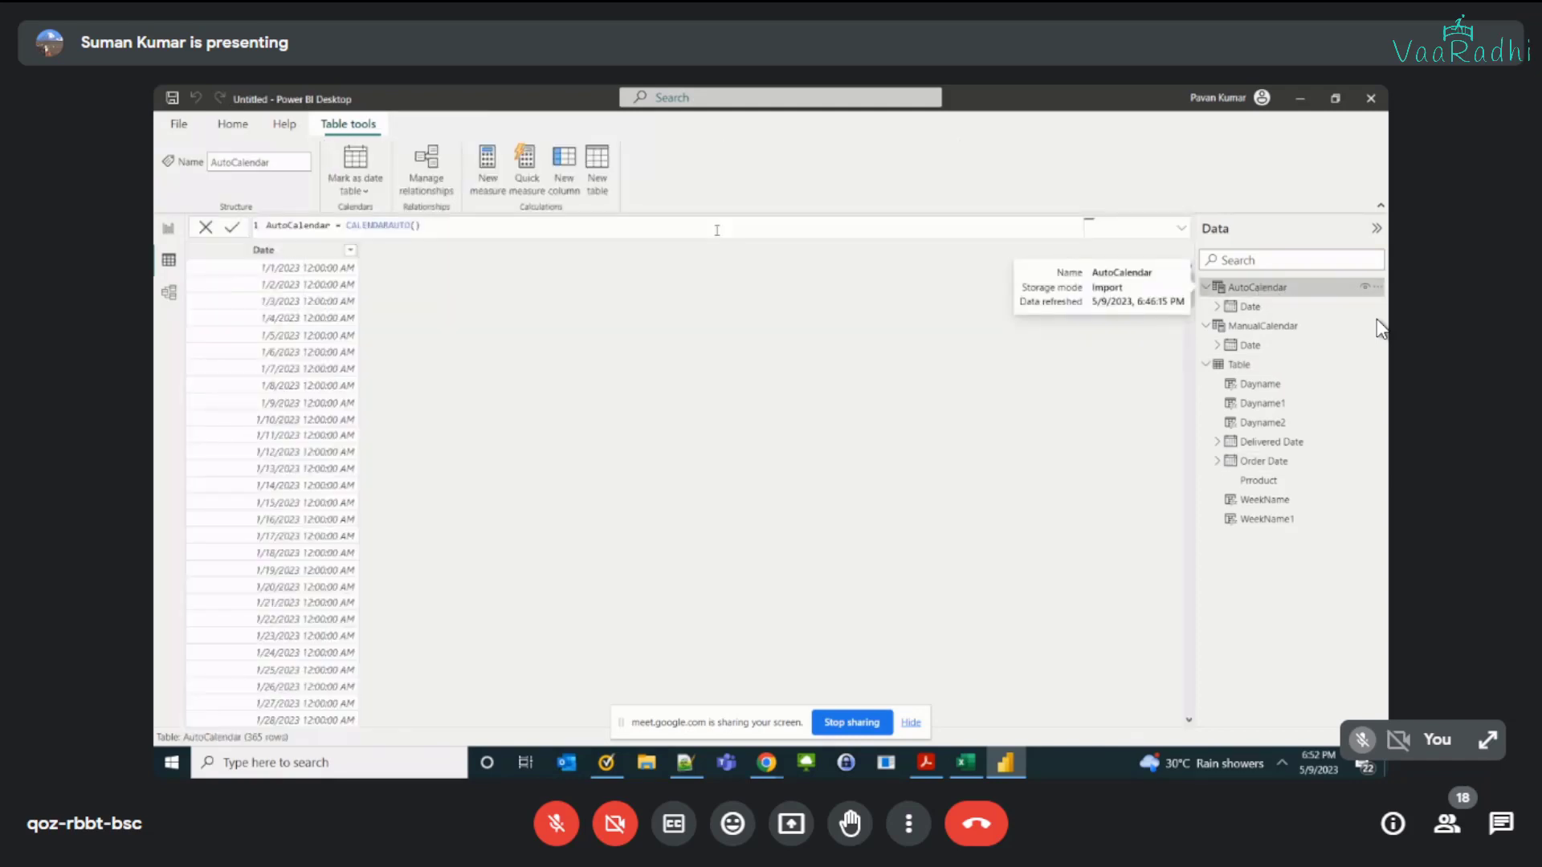
{"action": "left_click", "coordinate": [322, 268]}
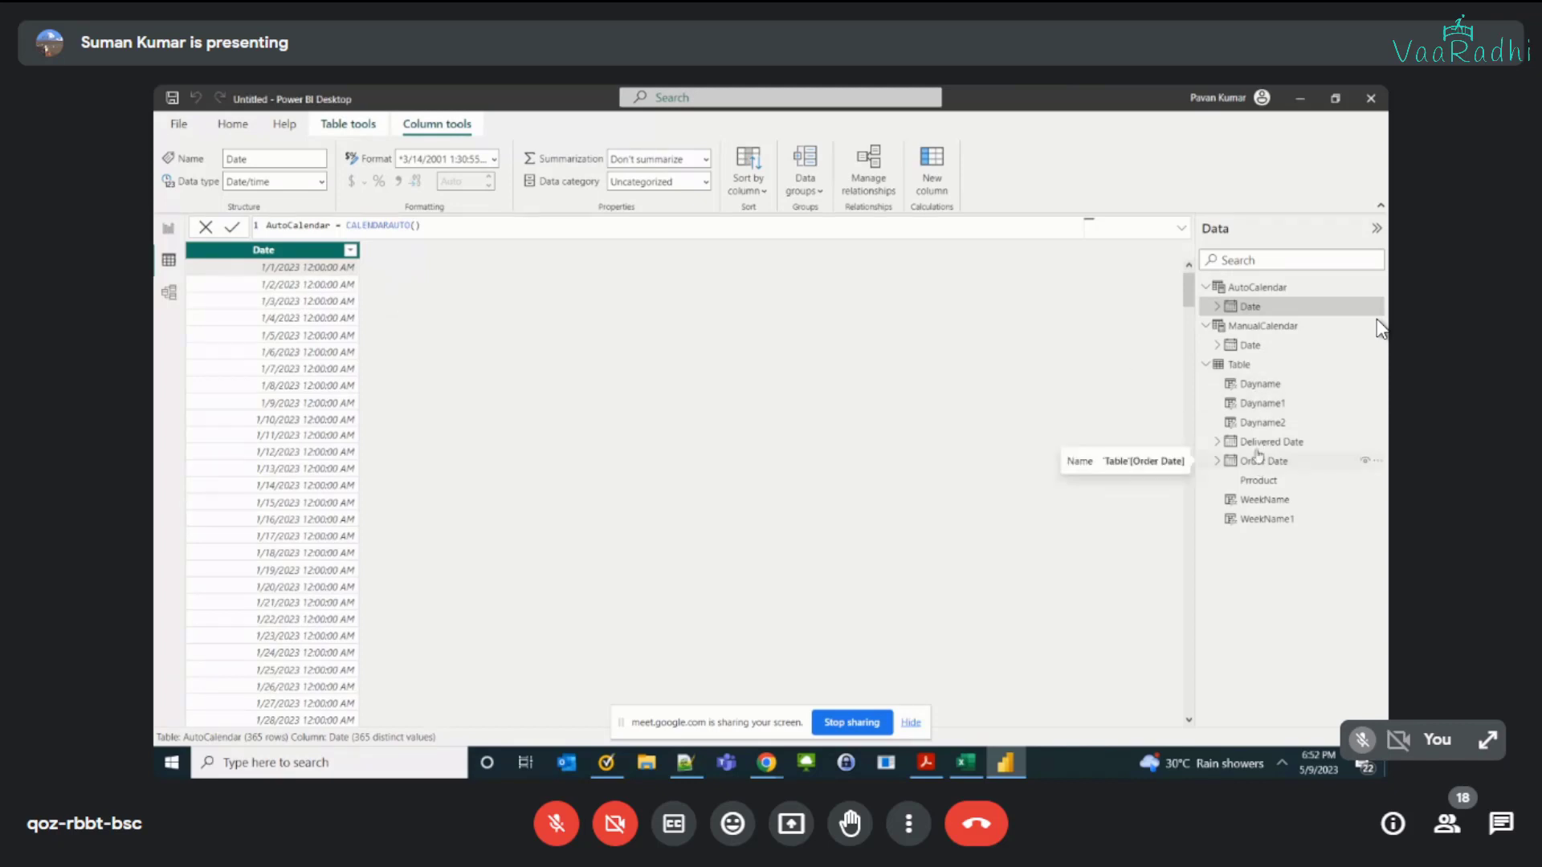
Step: Compare the order table's latest Delivered Date with the last date in the AutoCalendar table
{"action": "left_click", "coordinate": [1240, 365]}
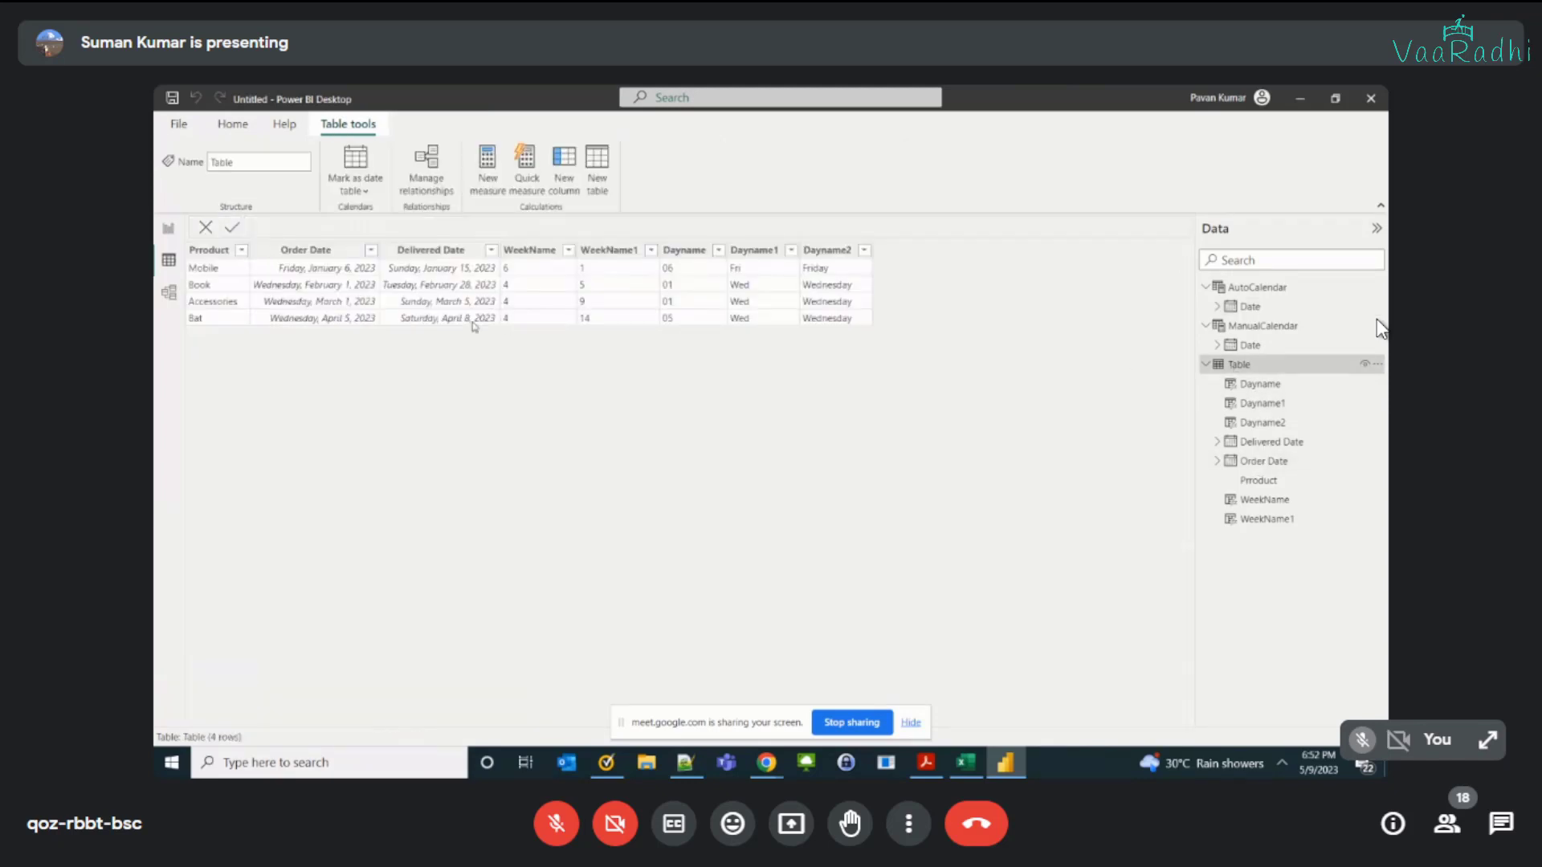
{"action": "left_click", "coordinate": [473, 326]}
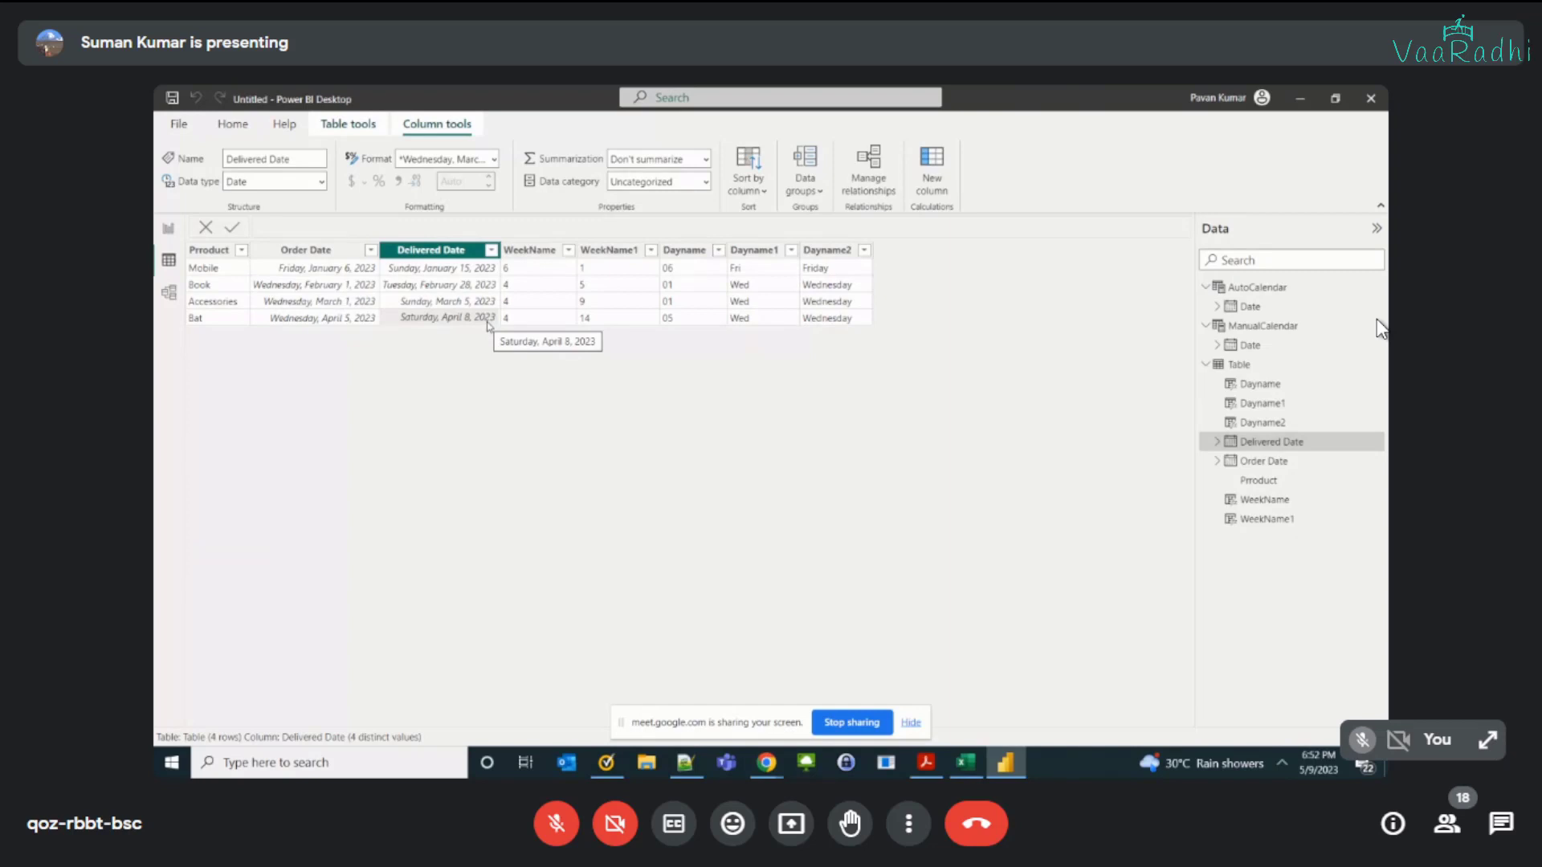
{"action": "left_click", "coordinate": [1257, 287]}
{"action": "left_click_drag", "start_coordinate": [1187, 289], "coordinate": [1187, 692]}
{"action": "left_click", "coordinate": [314, 718]}
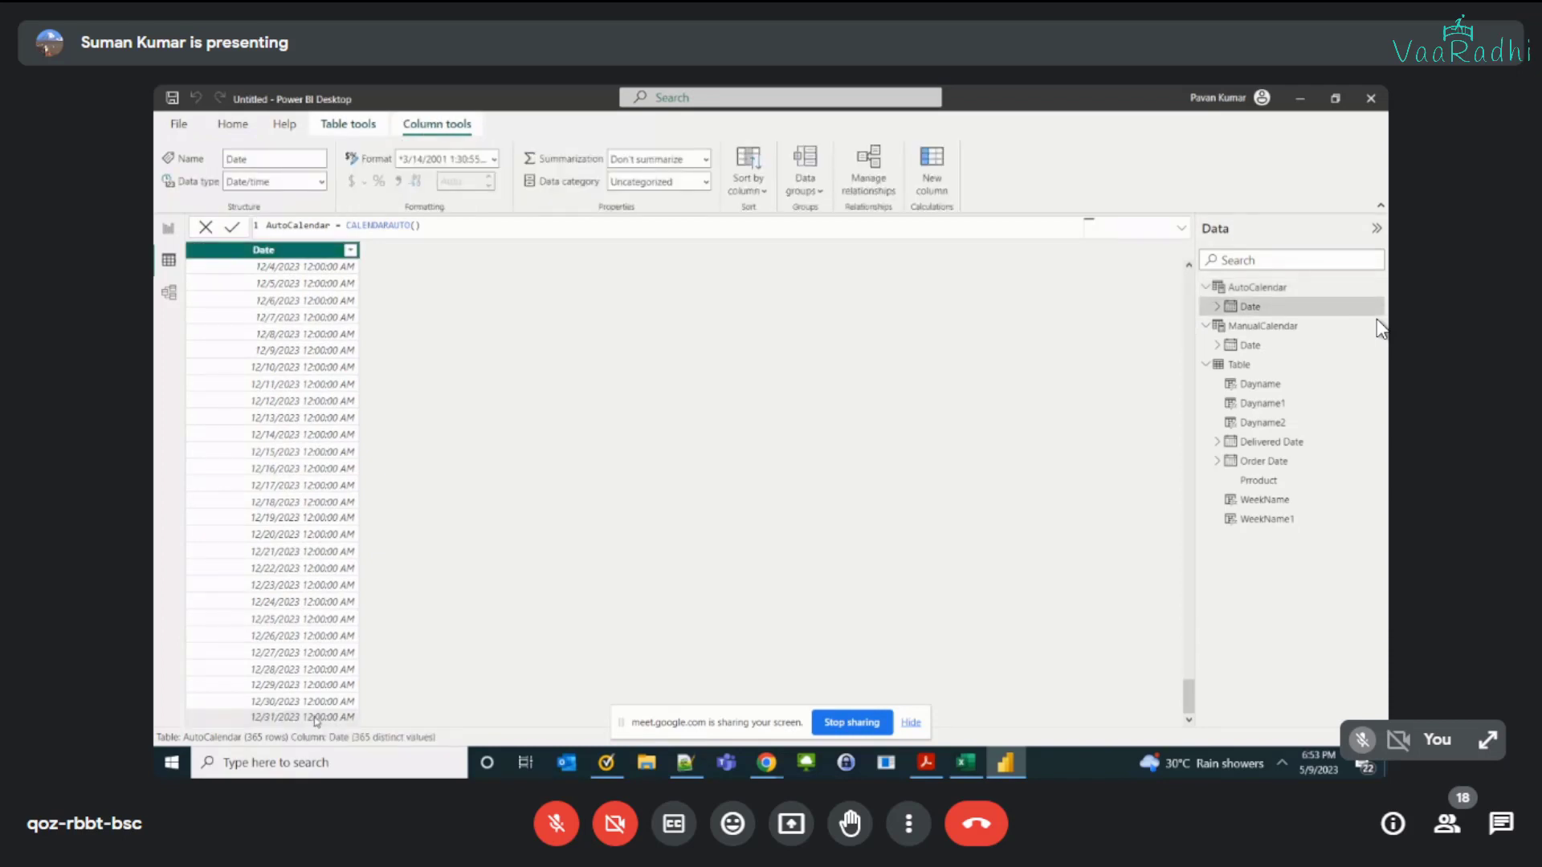
Step: Review the Order Date and Delivered Date columns once more and return to the AutoCalendar table
{"action": "left_click", "coordinate": [1241, 366]}
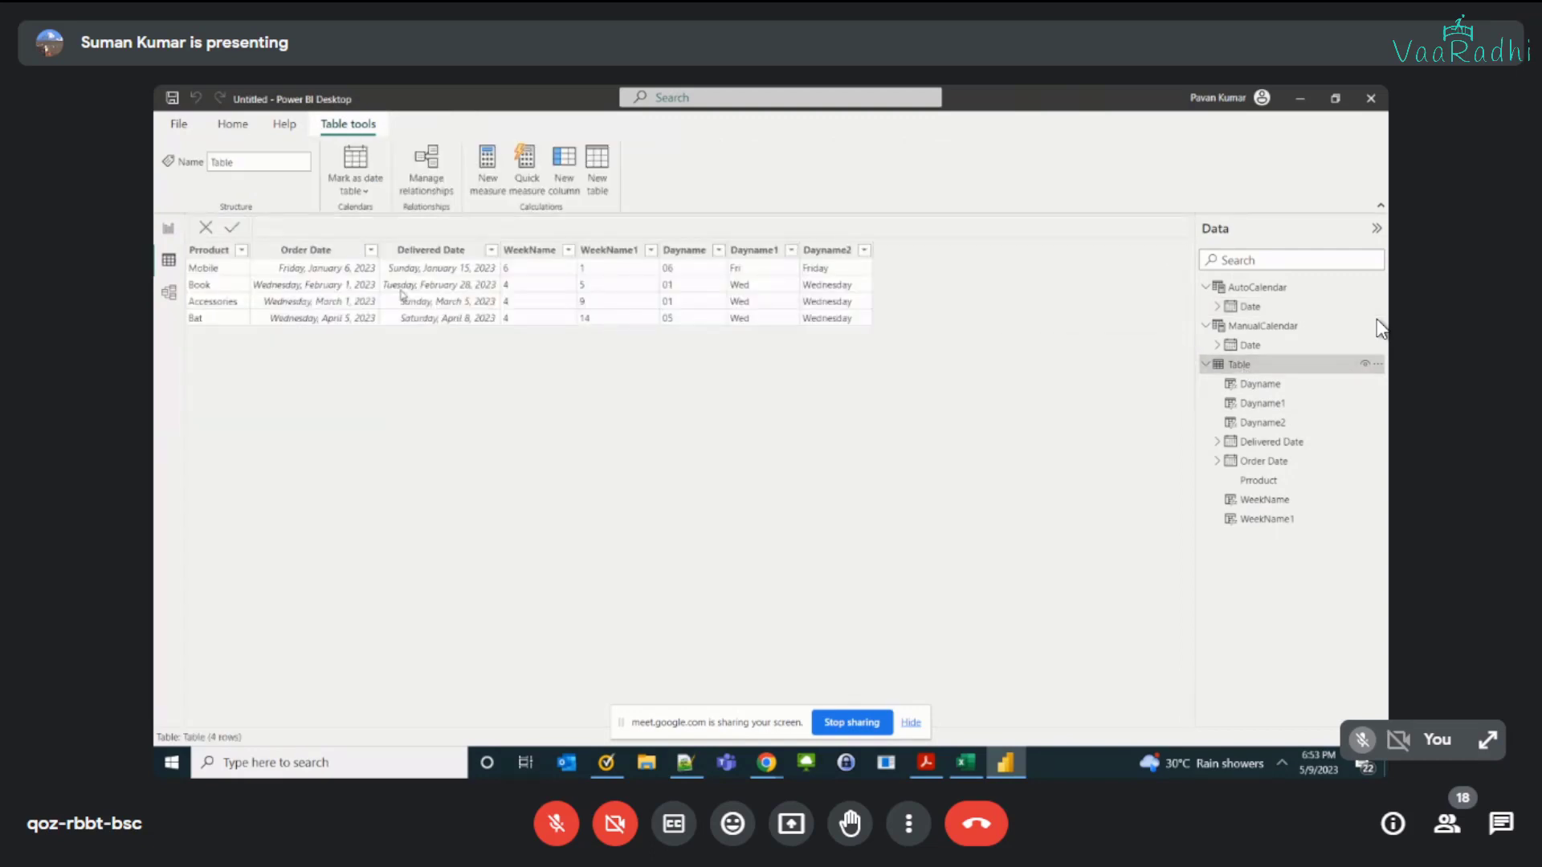
{"action": "left_click", "coordinate": [336, 253]}
{"action": "left_click", "coordinate": [431, 250]}
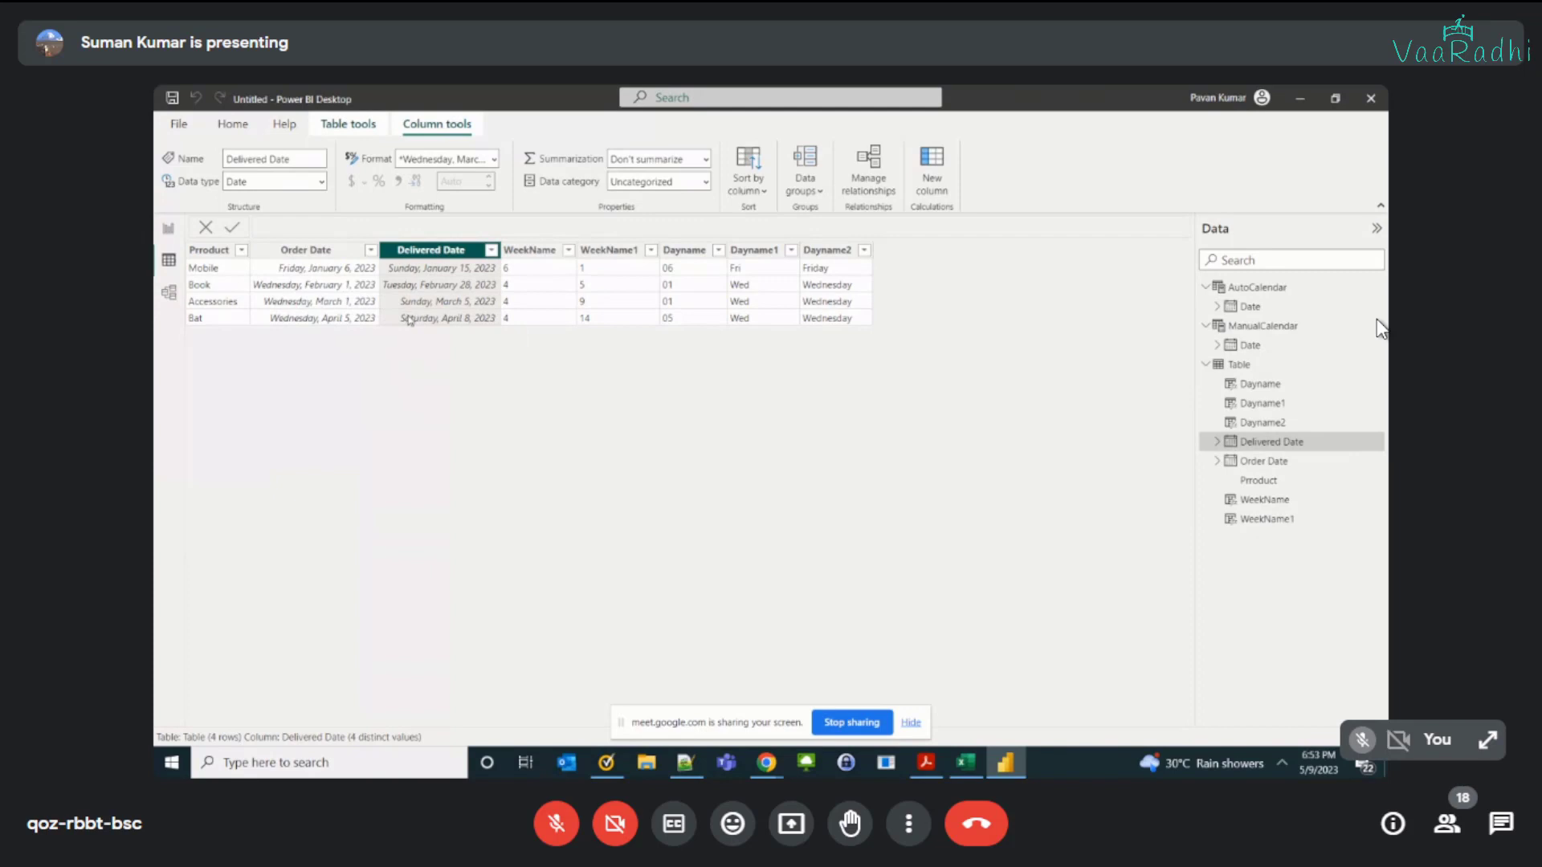
{"action": "left_click", "coordinate": [1256, 287]}
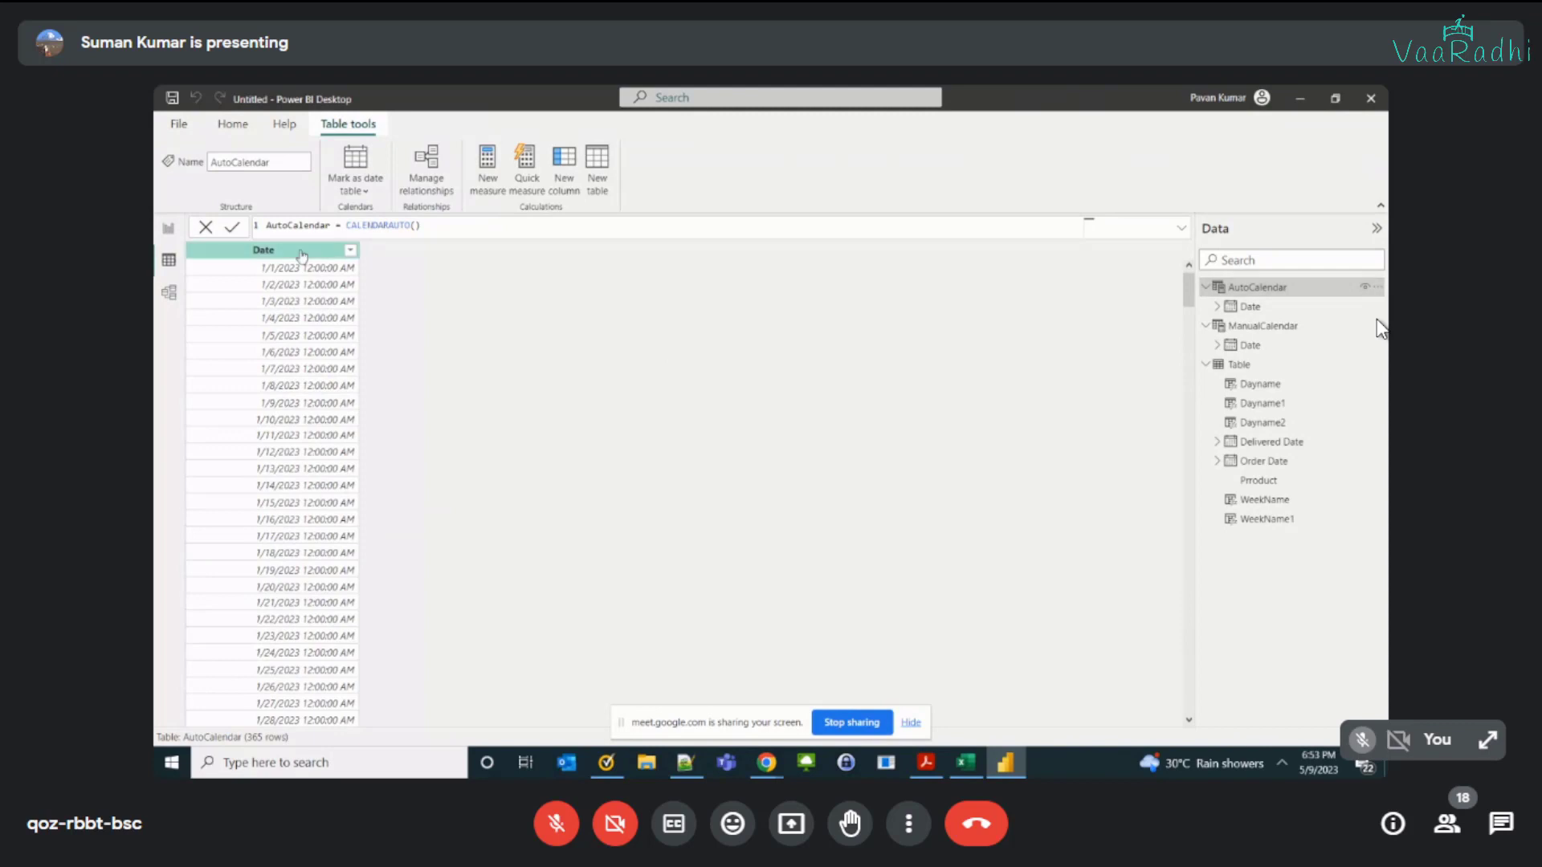
Step: Add a calculated column to the AutoCalendar table with the formula Year = year(AutoCalendar[Date])
{"action": "left_click", "coordinate": [563, 178]}
{"action": "type", "text": "Y"}
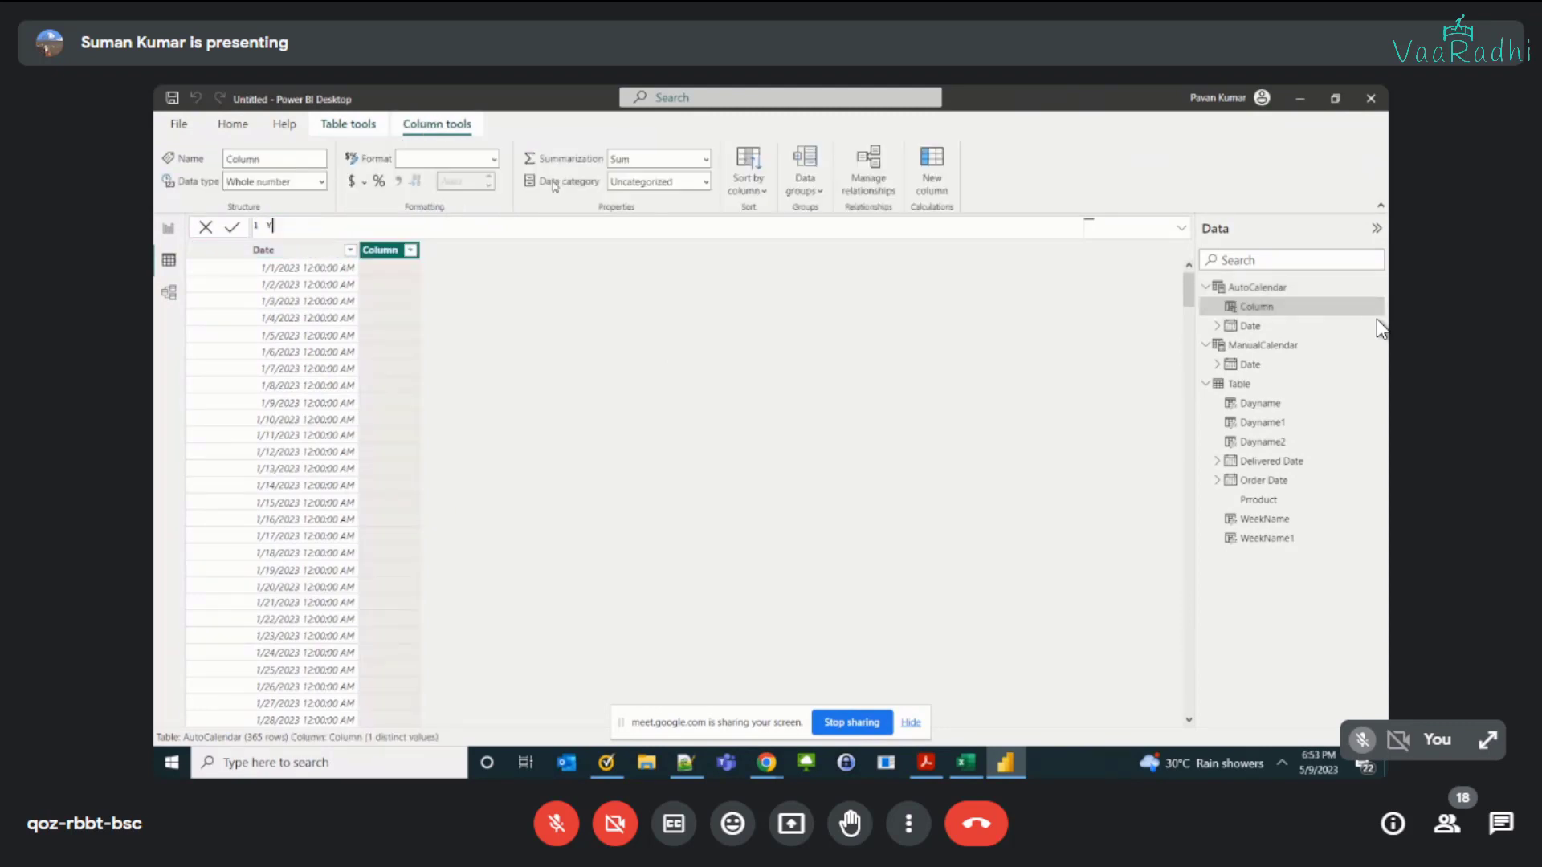
{"action": "type", "text": "ear = ye"}
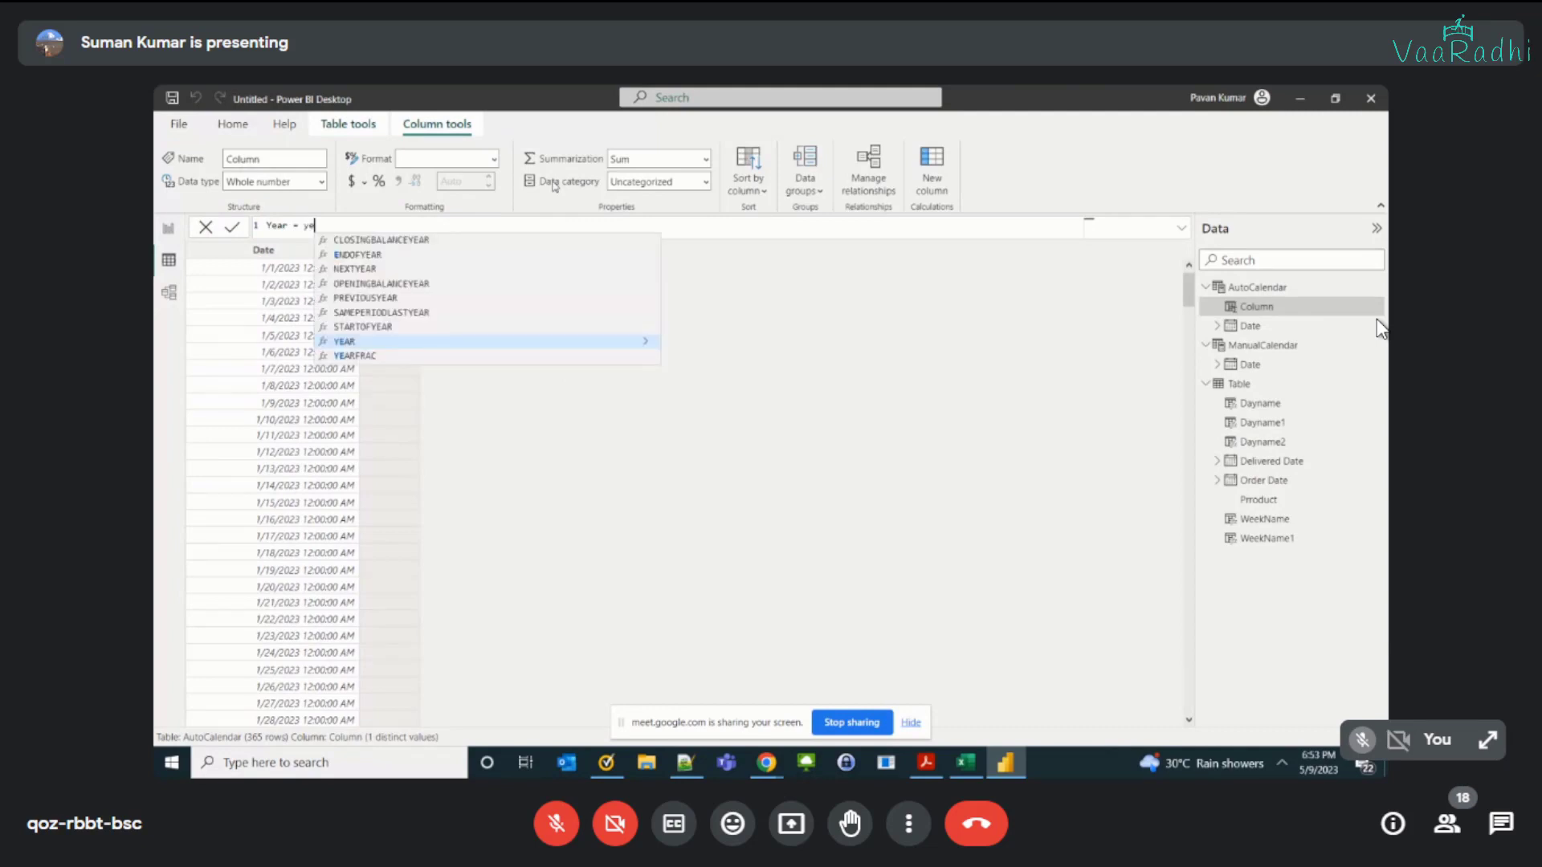
{"action": "type", "text": "ar(da"}
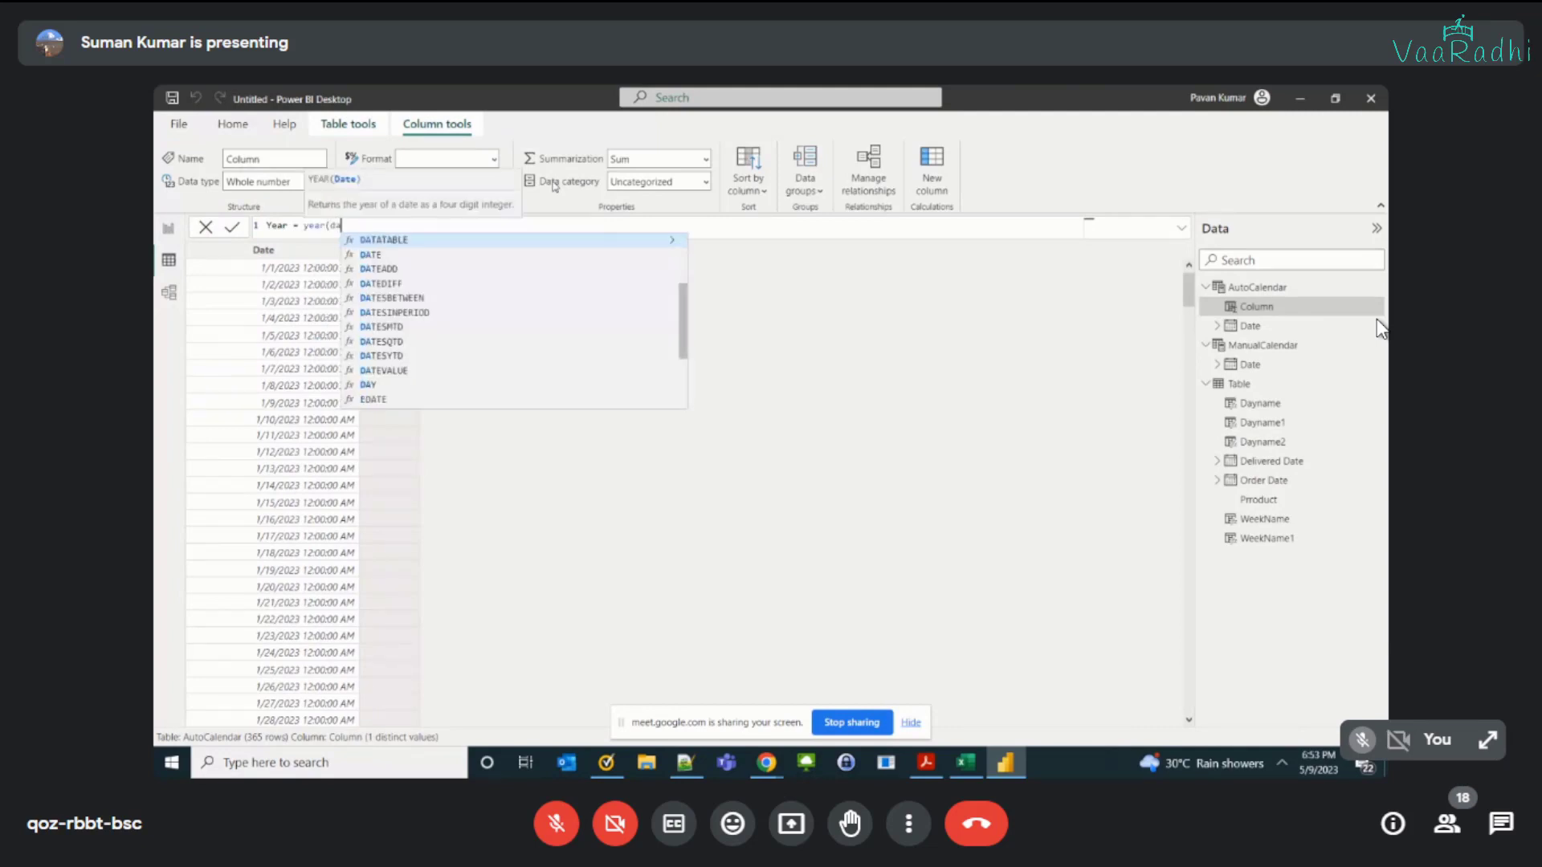
{"action": "type", "text": "te"}
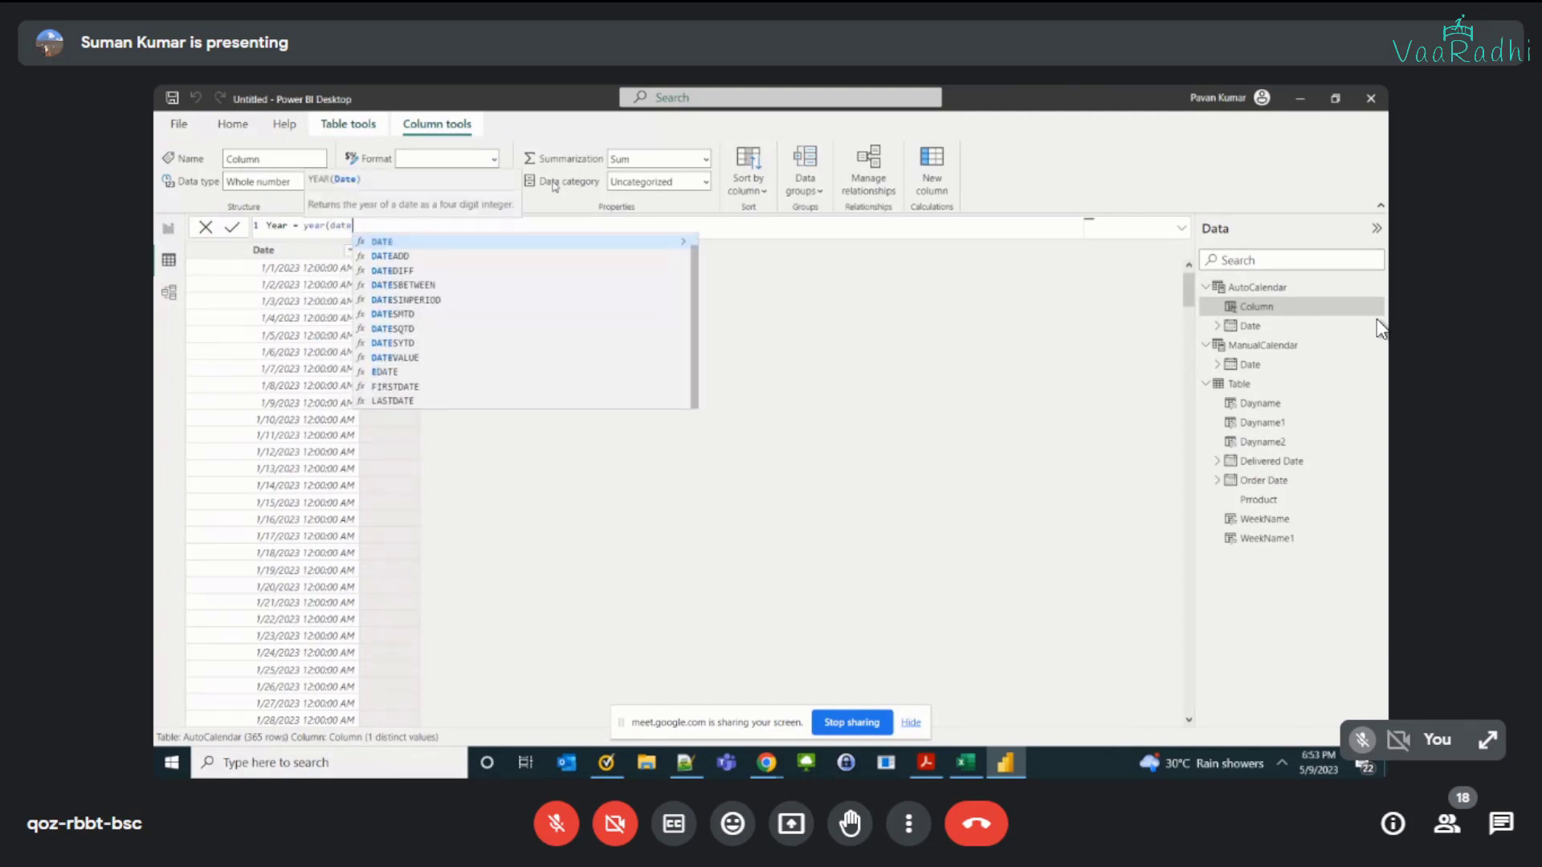
{"action": "key", "text": "BackSpace"}
{"action": "key", "text": "BackSpace"}
{"action": "key", "text": "BackSpace"}
{"action": "key", "text": "BackSpace"}
{"action": "type", "text": "auto"}
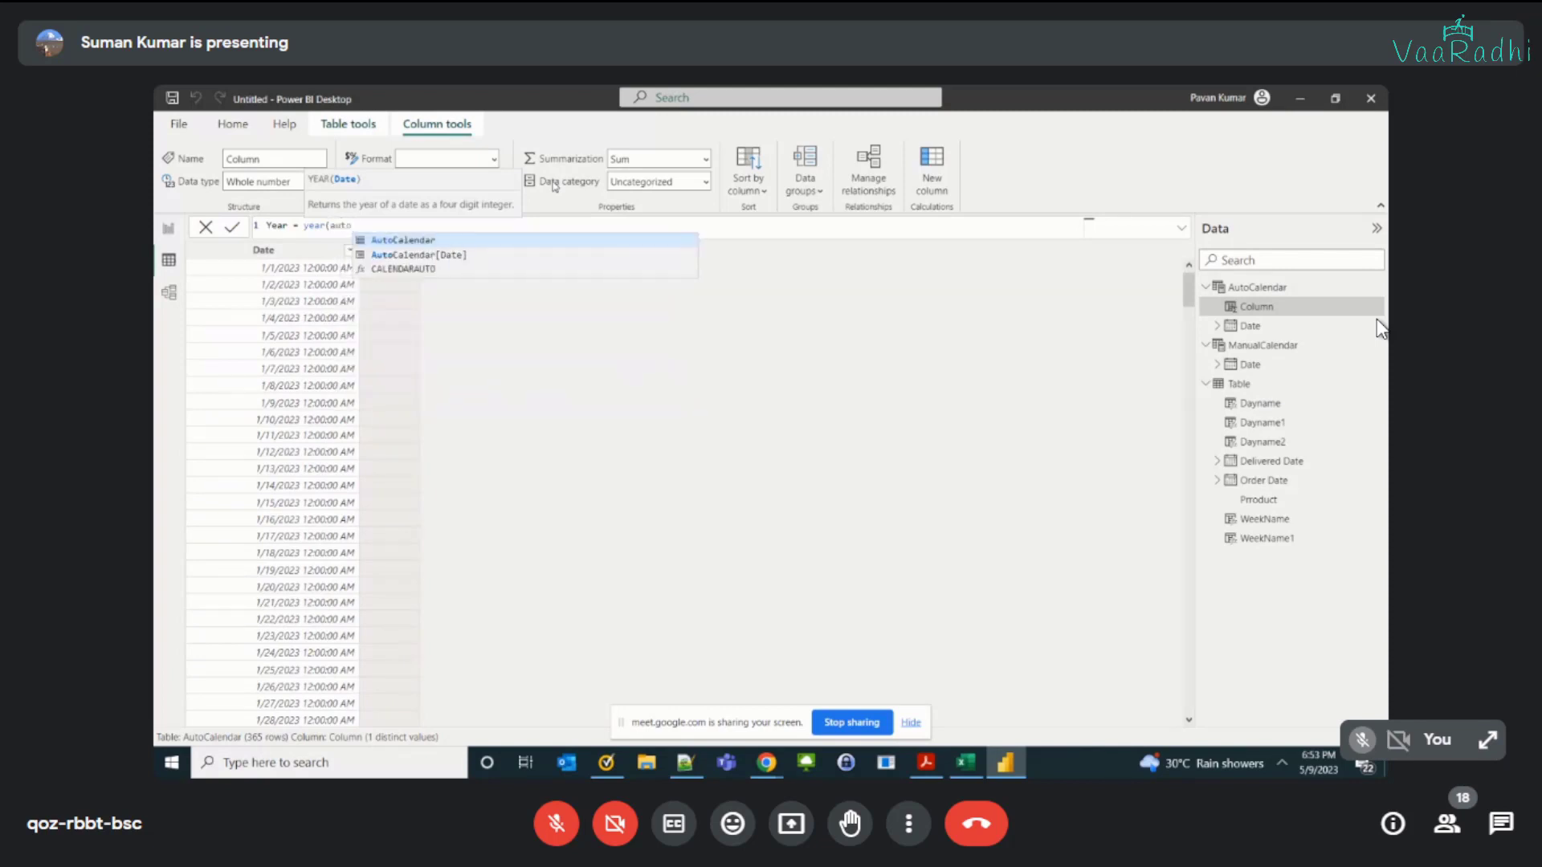
{"action": "key", "text": "Down"}
{"action": "key", "text": "Tab"}
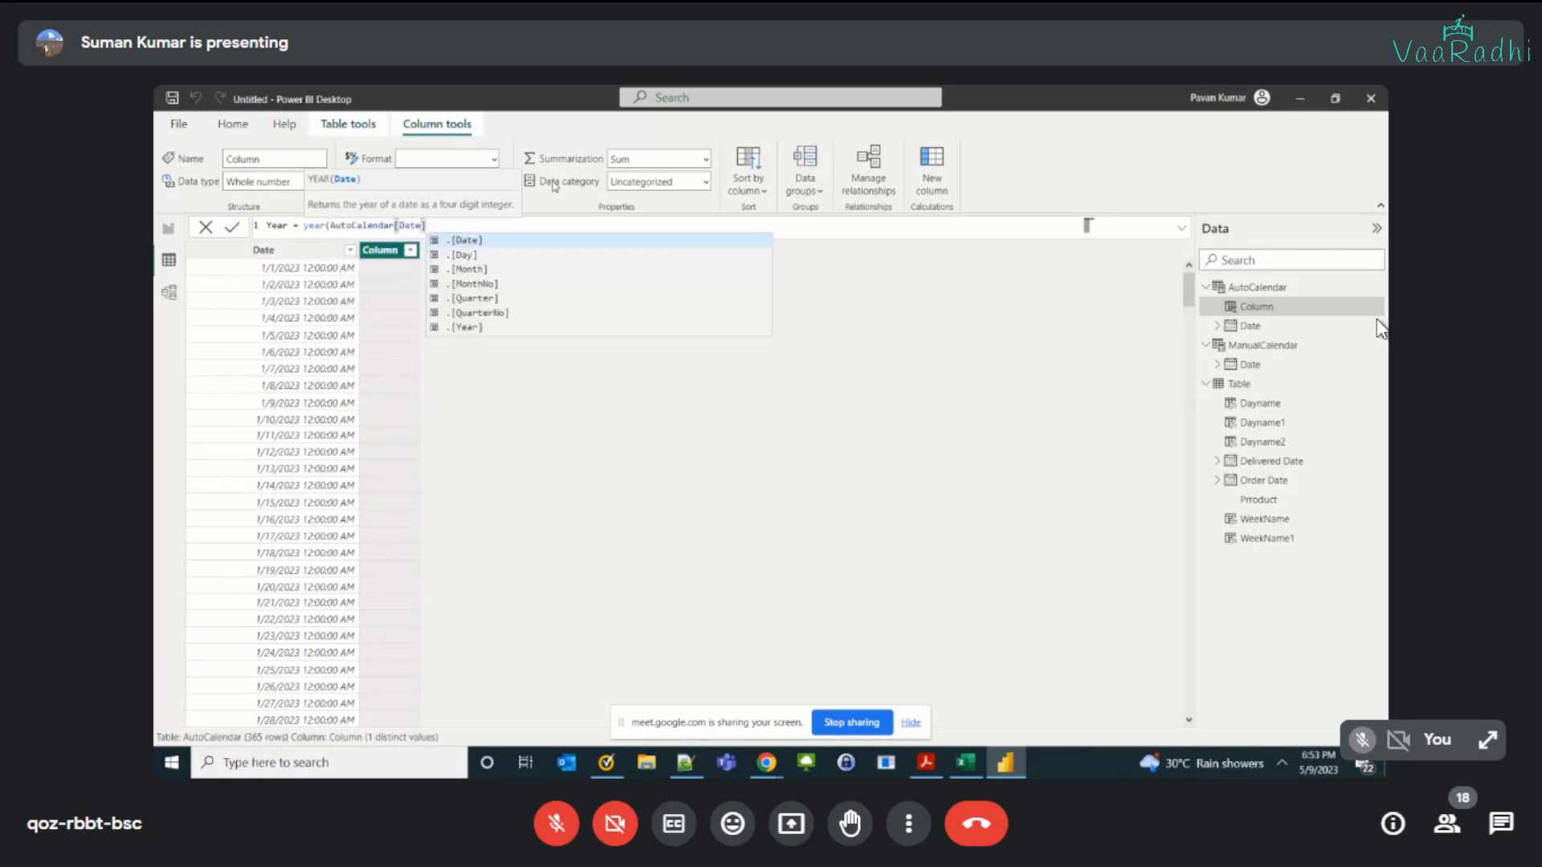
{"action": "type", "text": ")"}
{"action": "key", "text": "Return"}
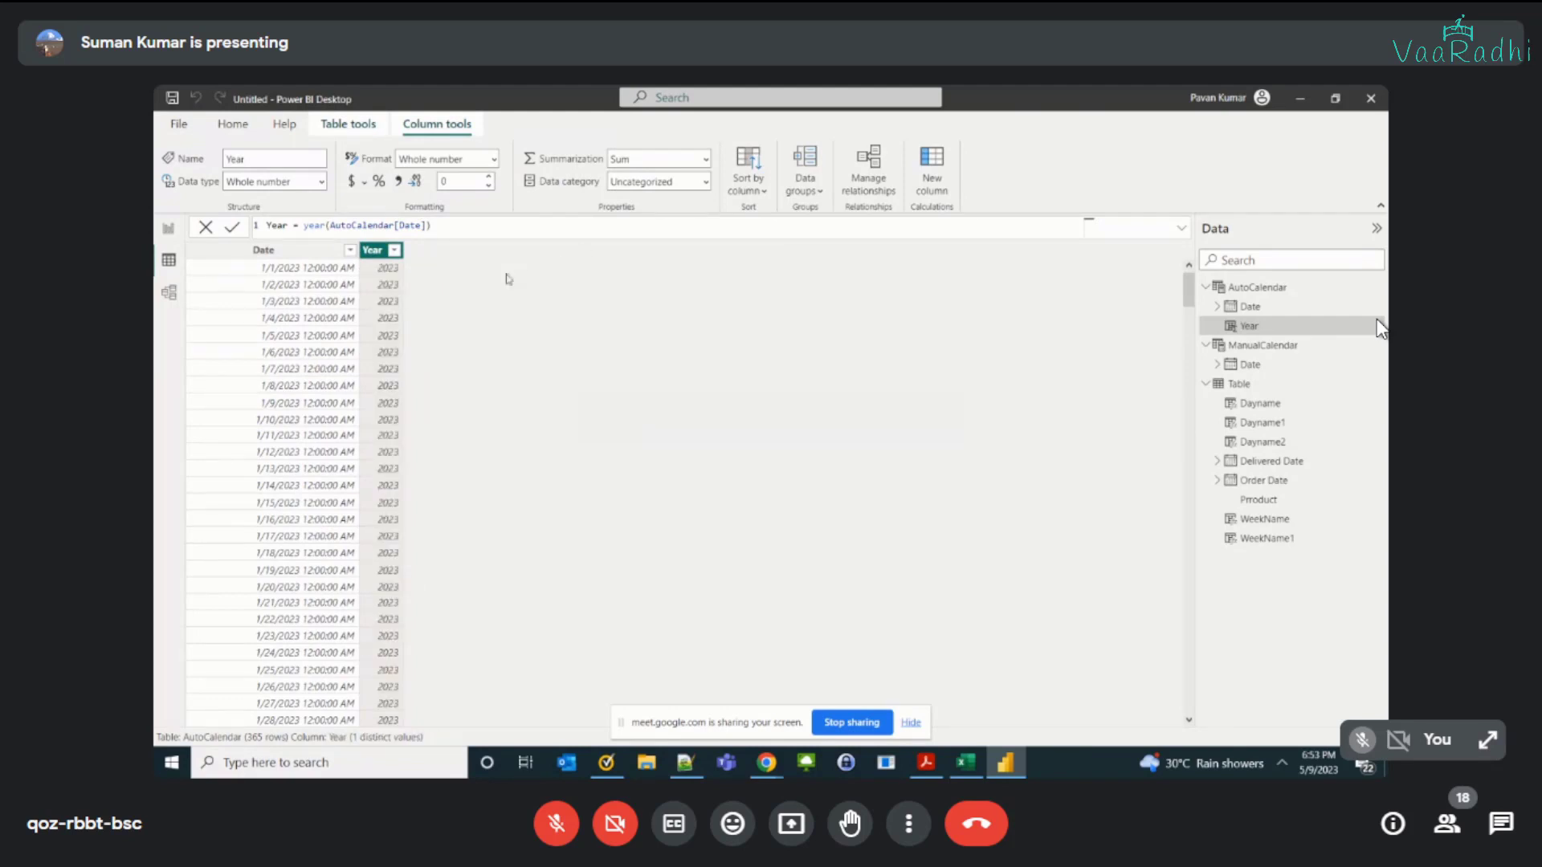
Step: Add a calculated column to the AutoCalendar table with the formula month = month(AutoCalendar[Date])
{"action": "left_click", "coordinate": [563, 170]}
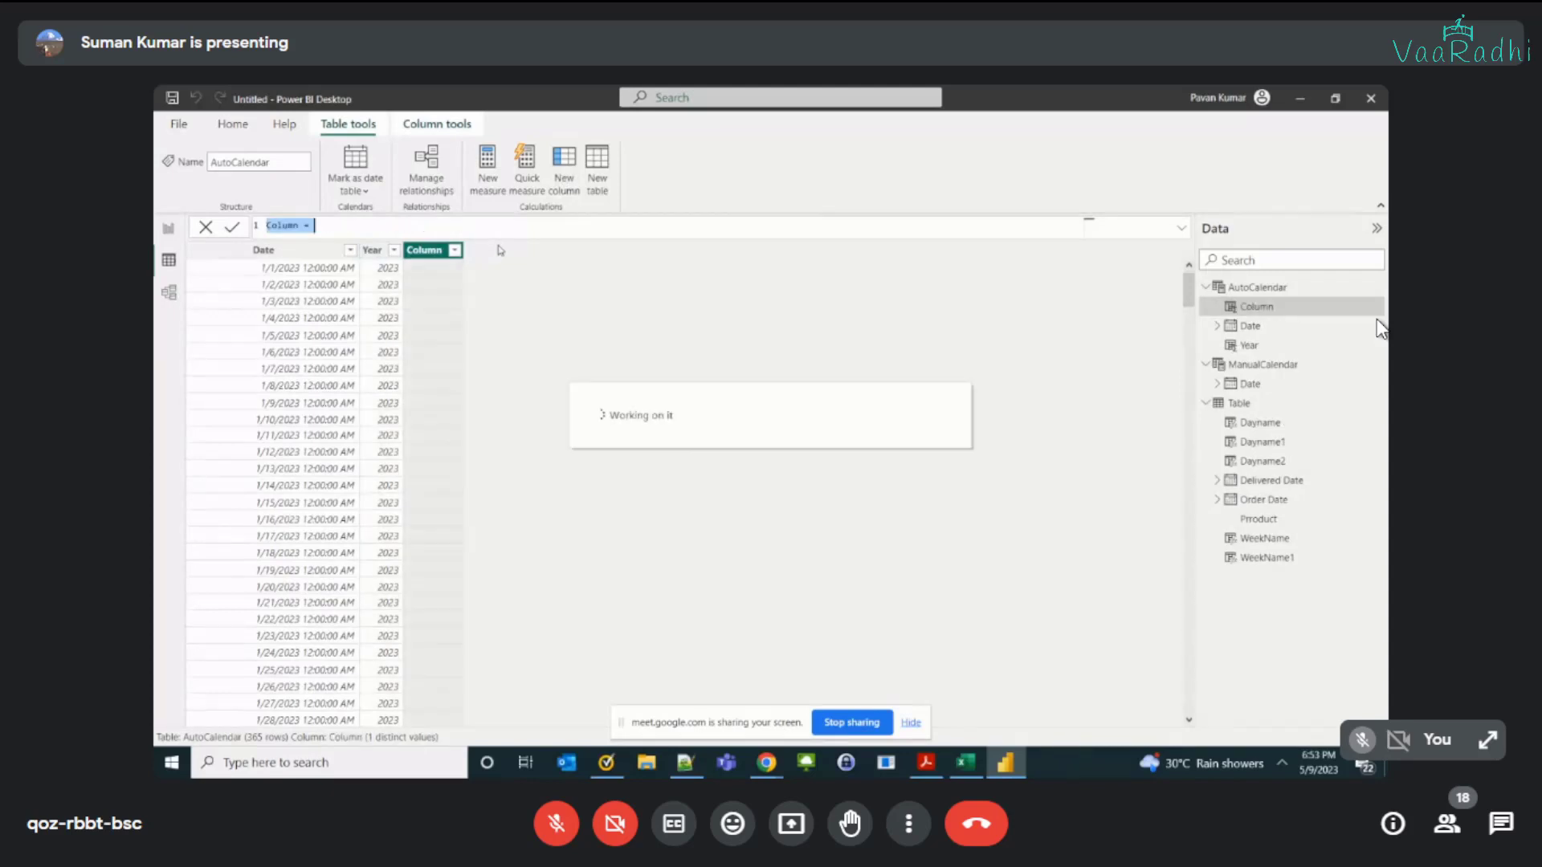
{"action": "type", "text": "month = mon"}
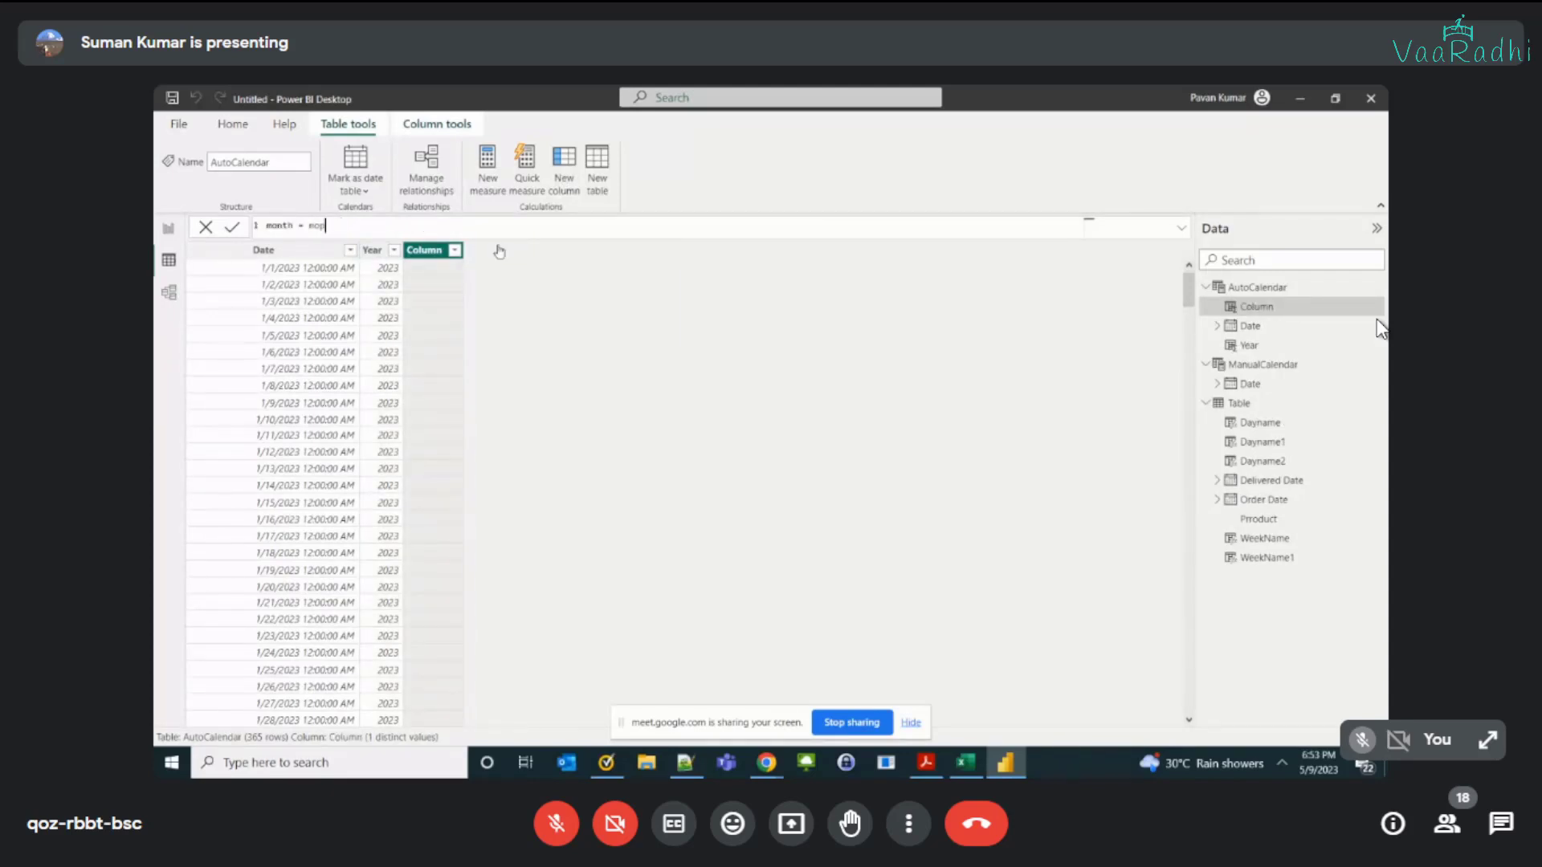
{"action": "type", "text": "th"}
{"action": "type", "text": "(au"}
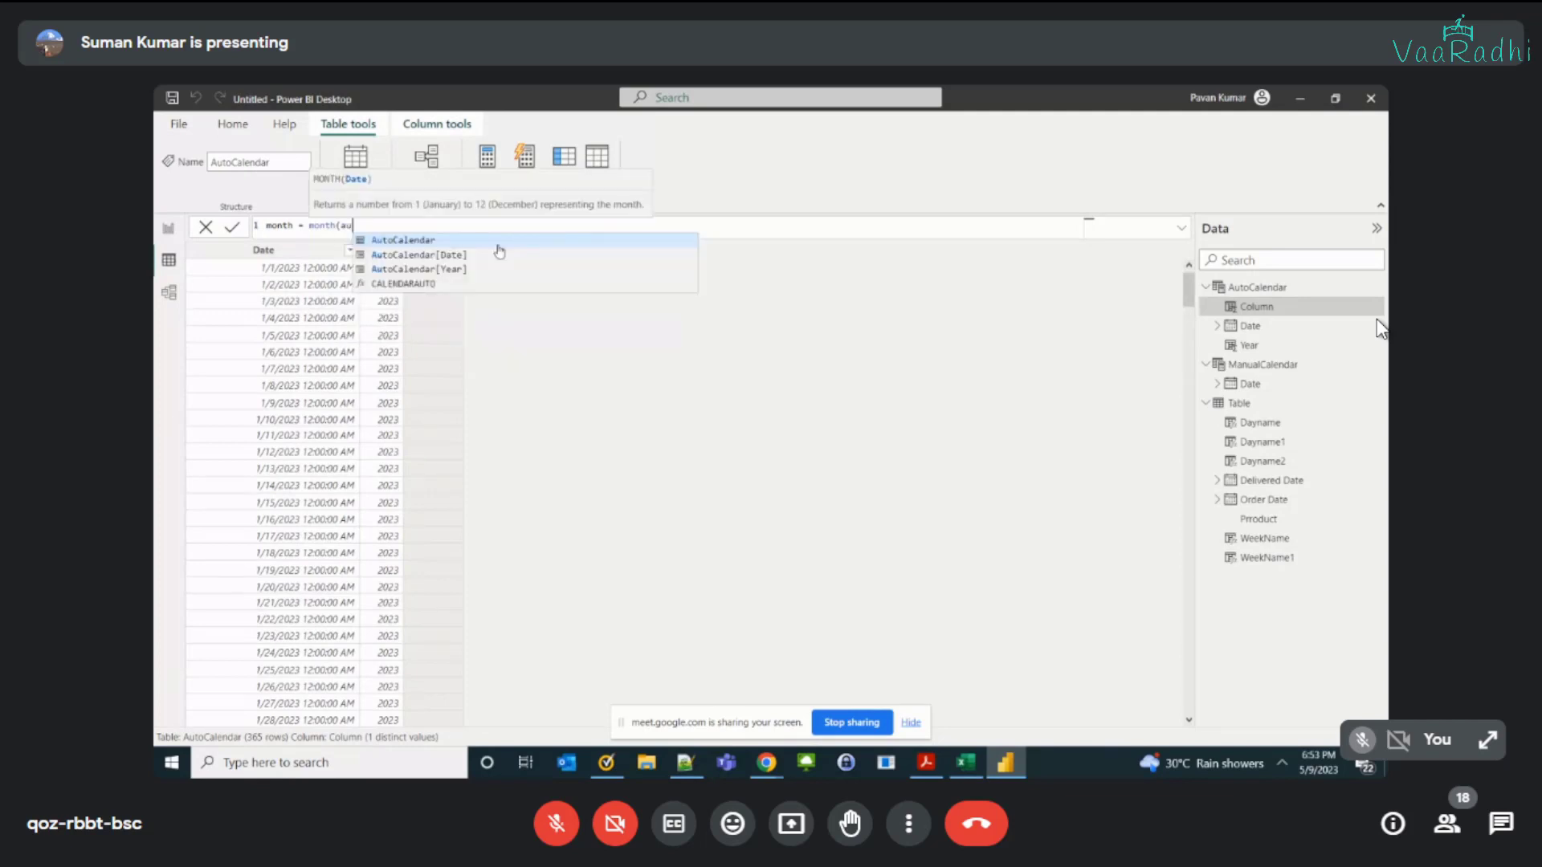
{"action": "left_click", "coordinate": [500, 254]}
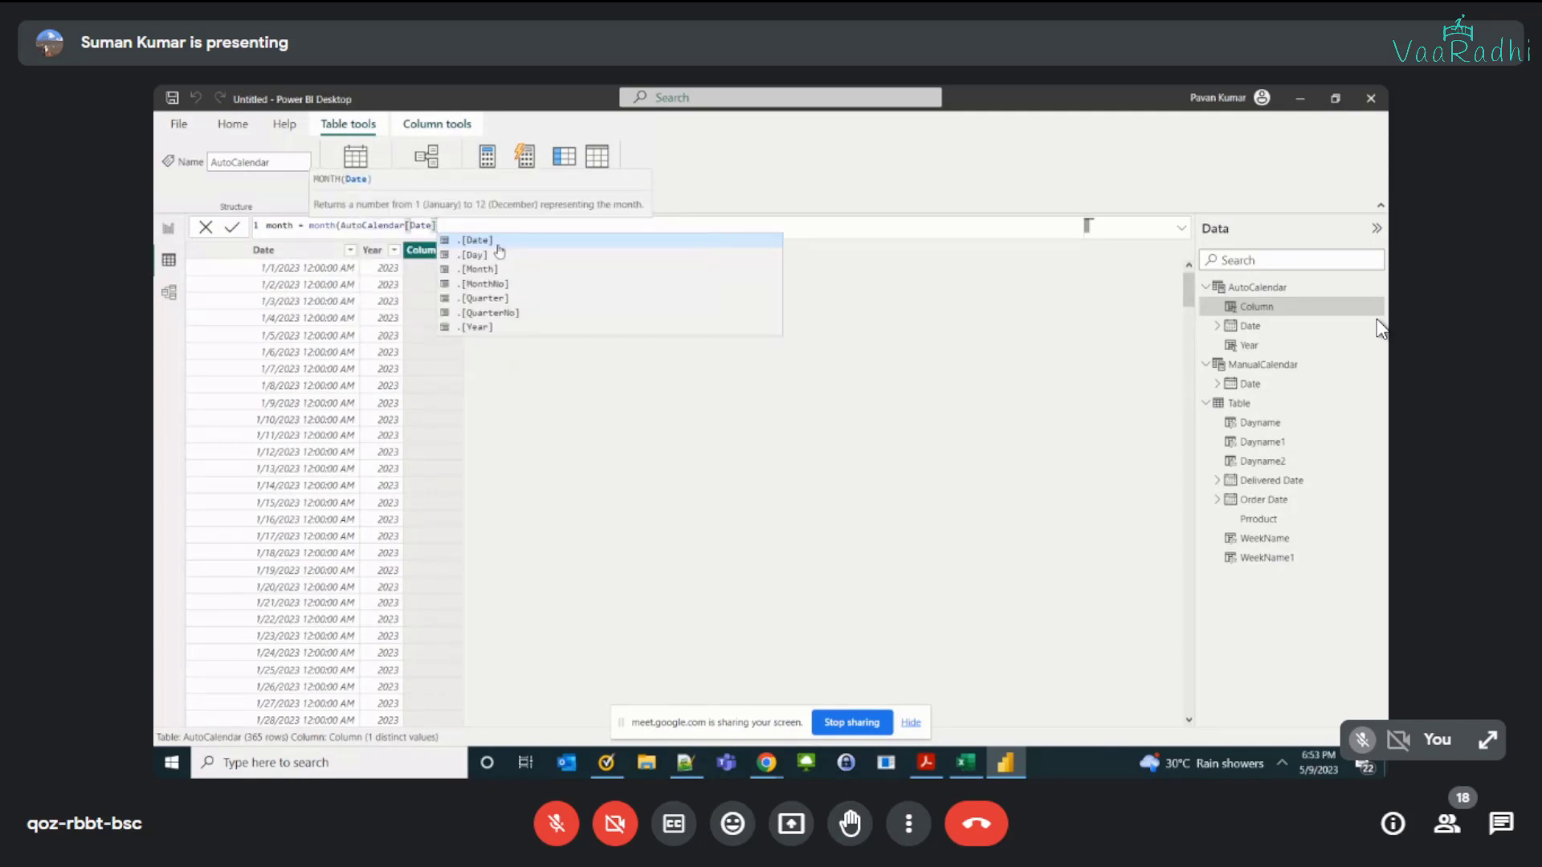
{"action": "type", "text": ")"}
{"action": "key", "text": "Return"}
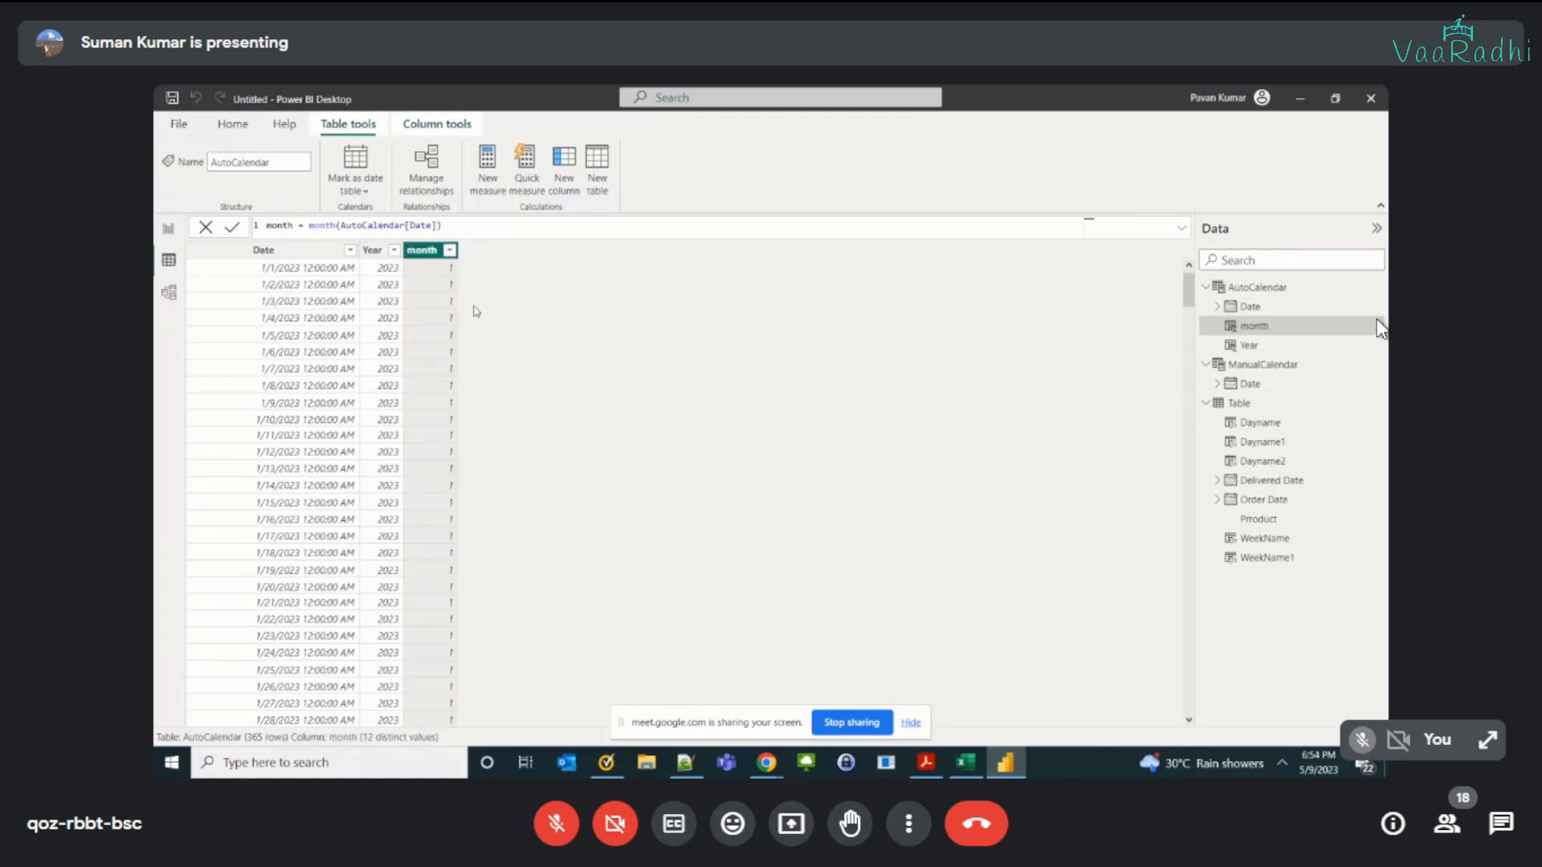
Step: Add a calculated column to AutoCalendar with the formula MonthName = FORMAT(AutoCalendar[Date], "mmmm") and check its values
{"action": "left_click", "coordinate": [561, 185]}
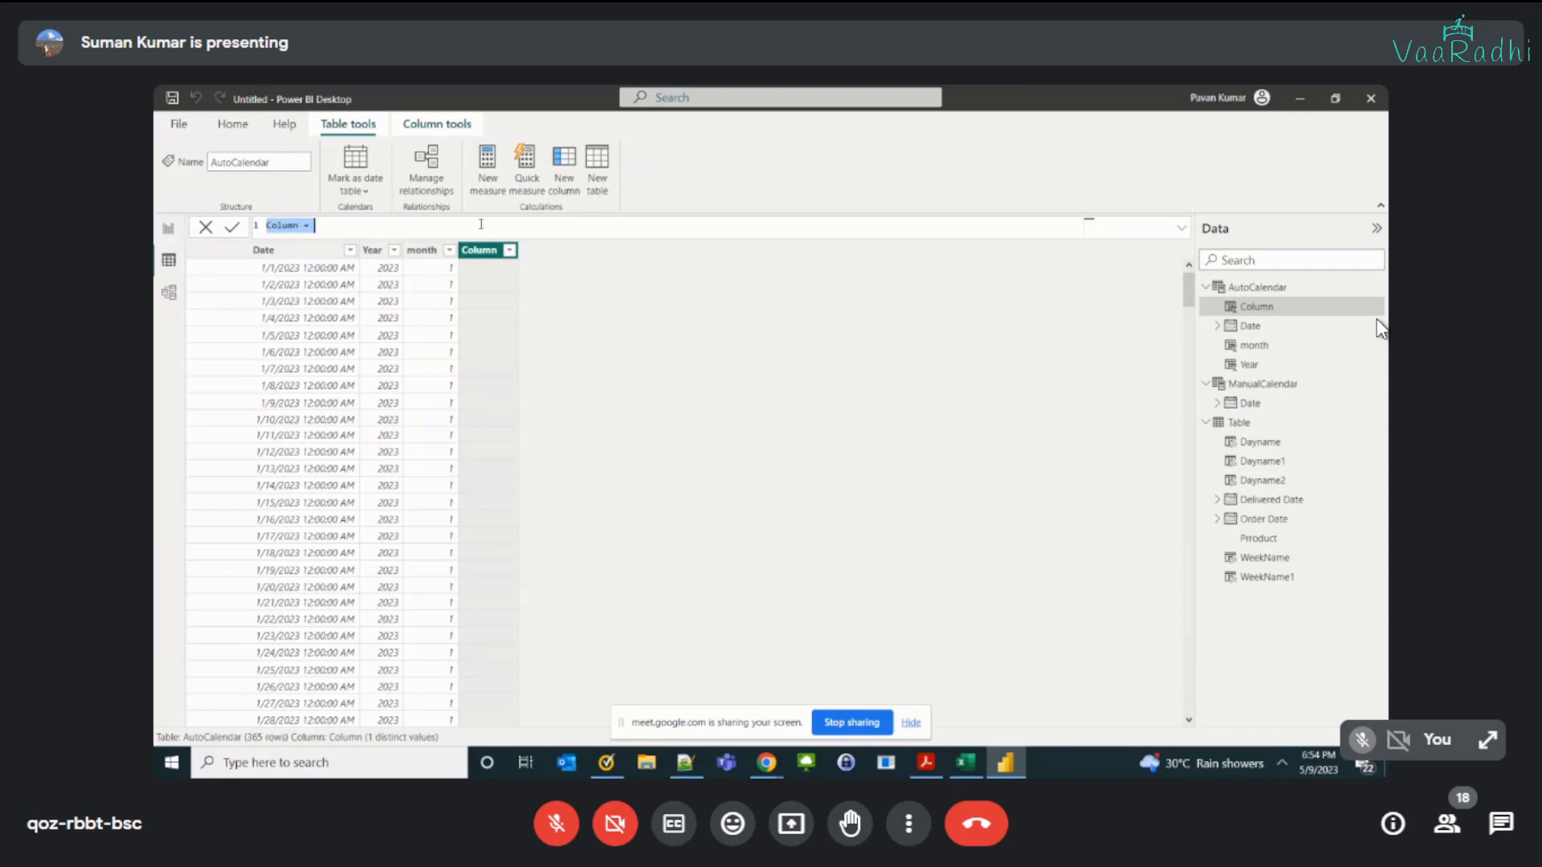
{"action": "type", "text": "monthname"}
{"action": "key", "text": "BackSpace"}
{"action": "key", "text": "BackSpace"}
{"action": "key", "text": "BackSpace"}
{"action": "key", "text": "ctrl+a"}
{"action": "type", "text": "MonthName = FORMAT(AutoCalendar[Date]"}
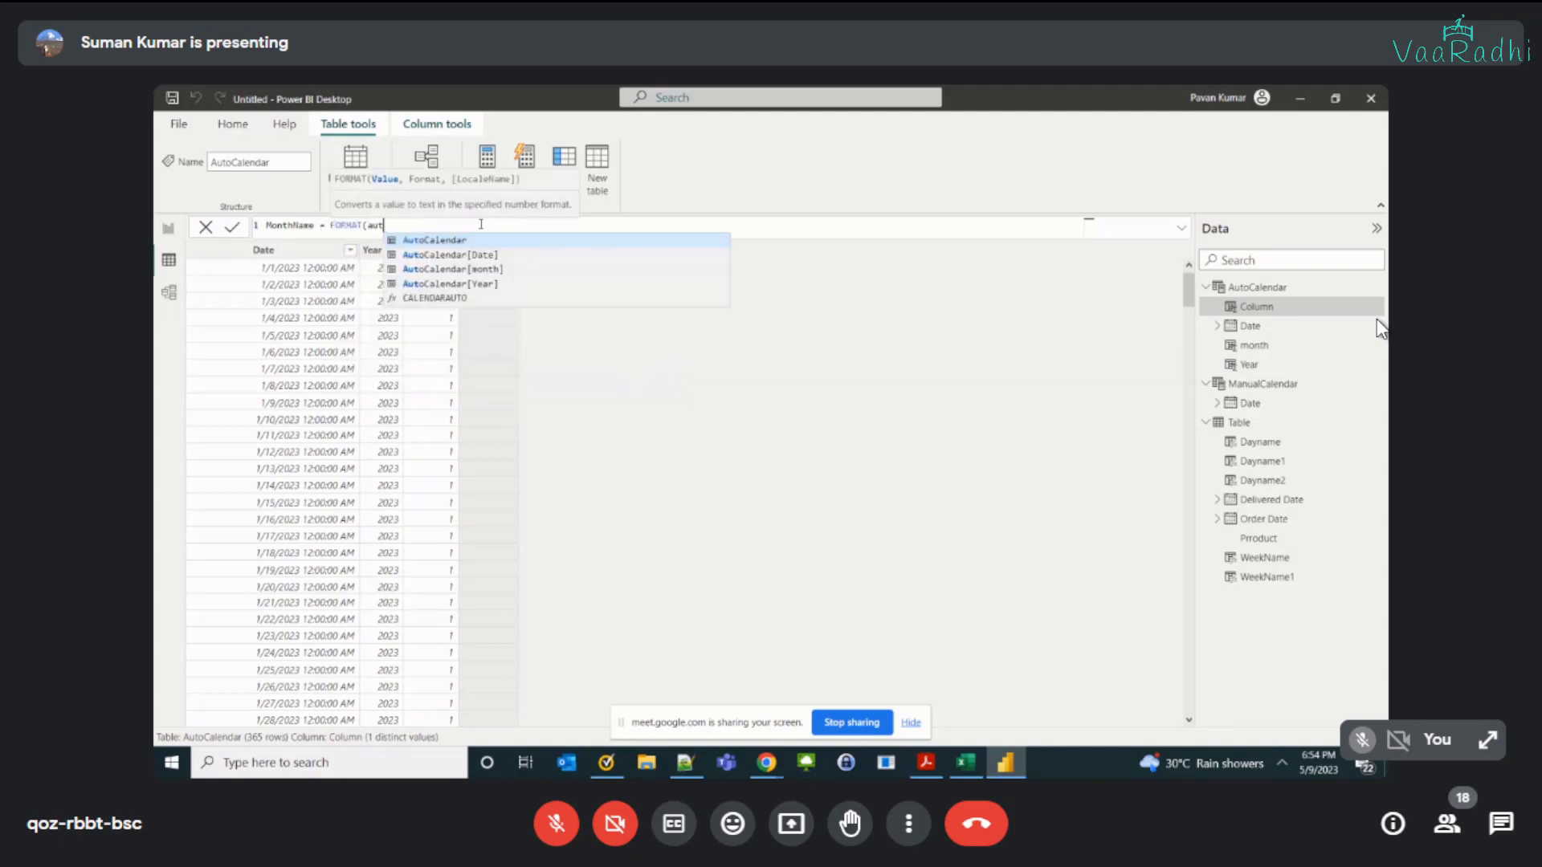
{"action": "key", "text": "Down"}
{"action": "key", "text": "Tab"}
{"action": "type", "text": ", "}
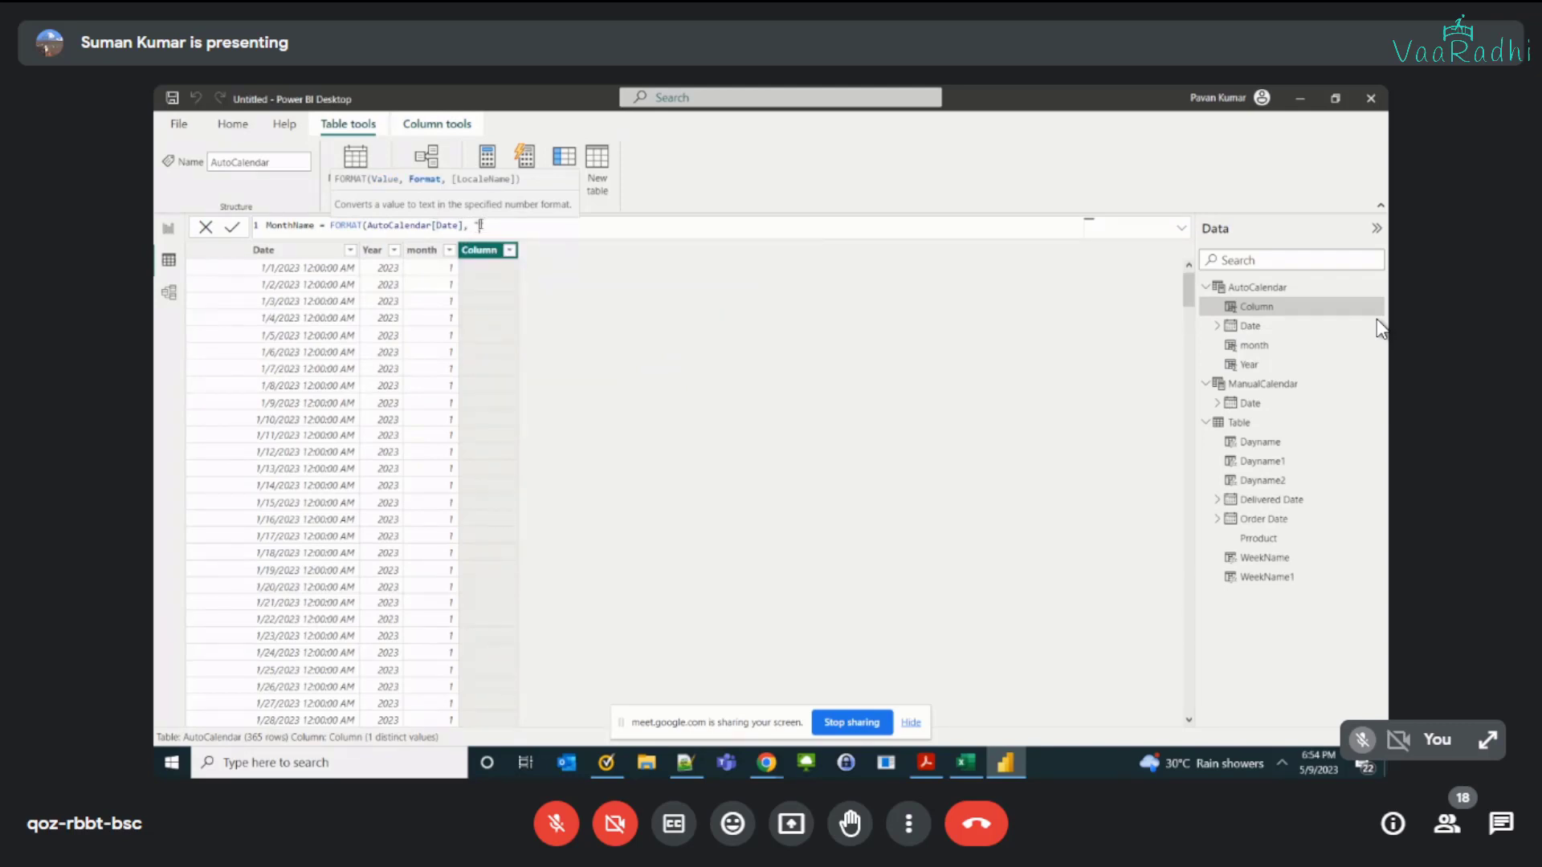
{"action": "type", "text": "\"mmmm\")"}
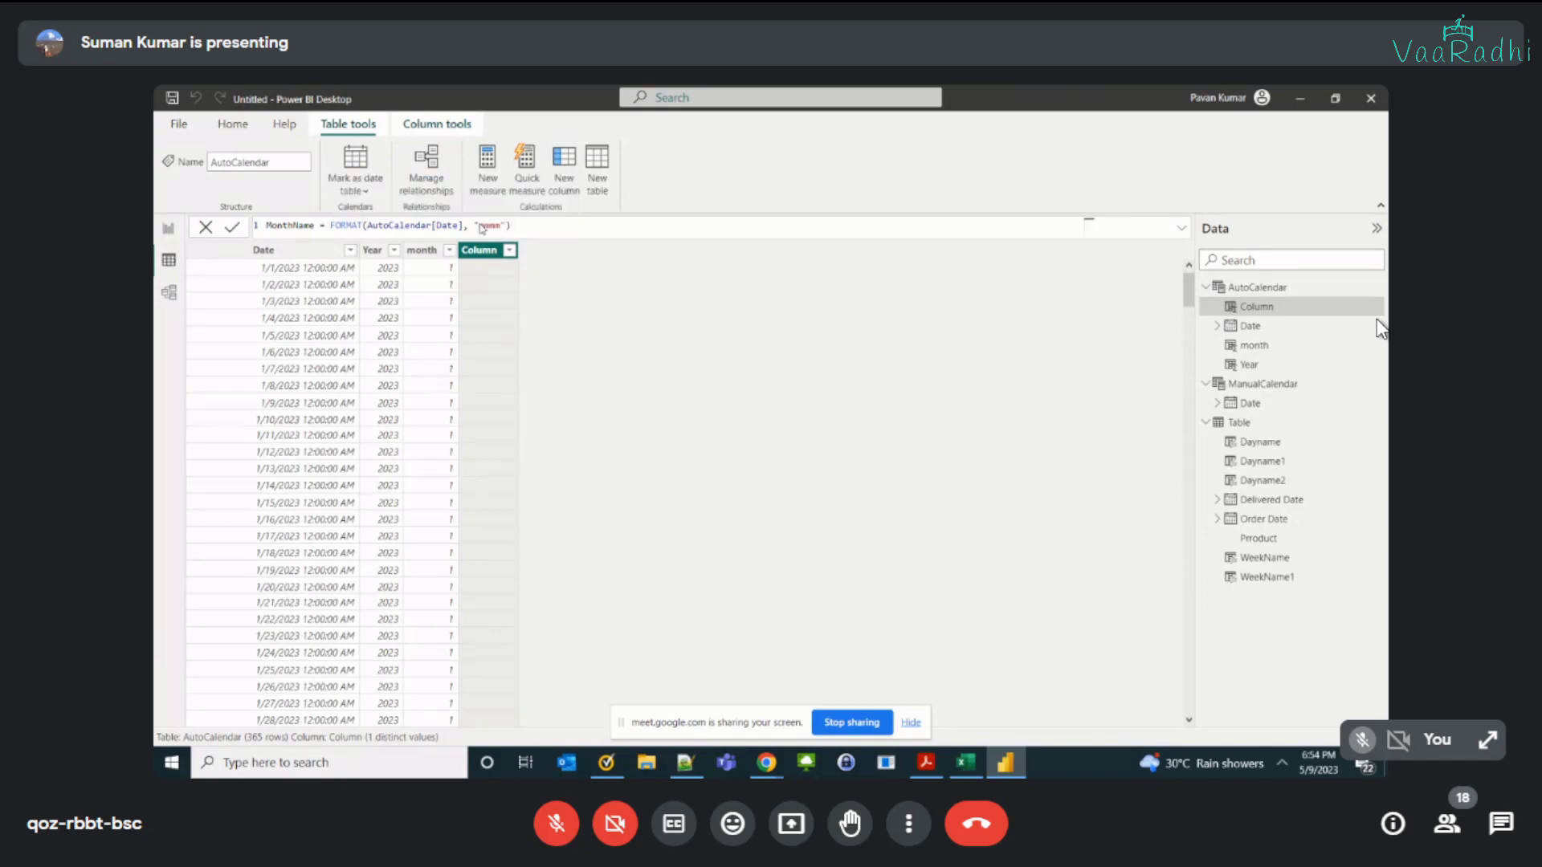
{"action": "key", "text": "Return"}
{"action": "scroll", "coordinate": [498, 361], "scroll_direction": "down", "scroll_amount": 20}
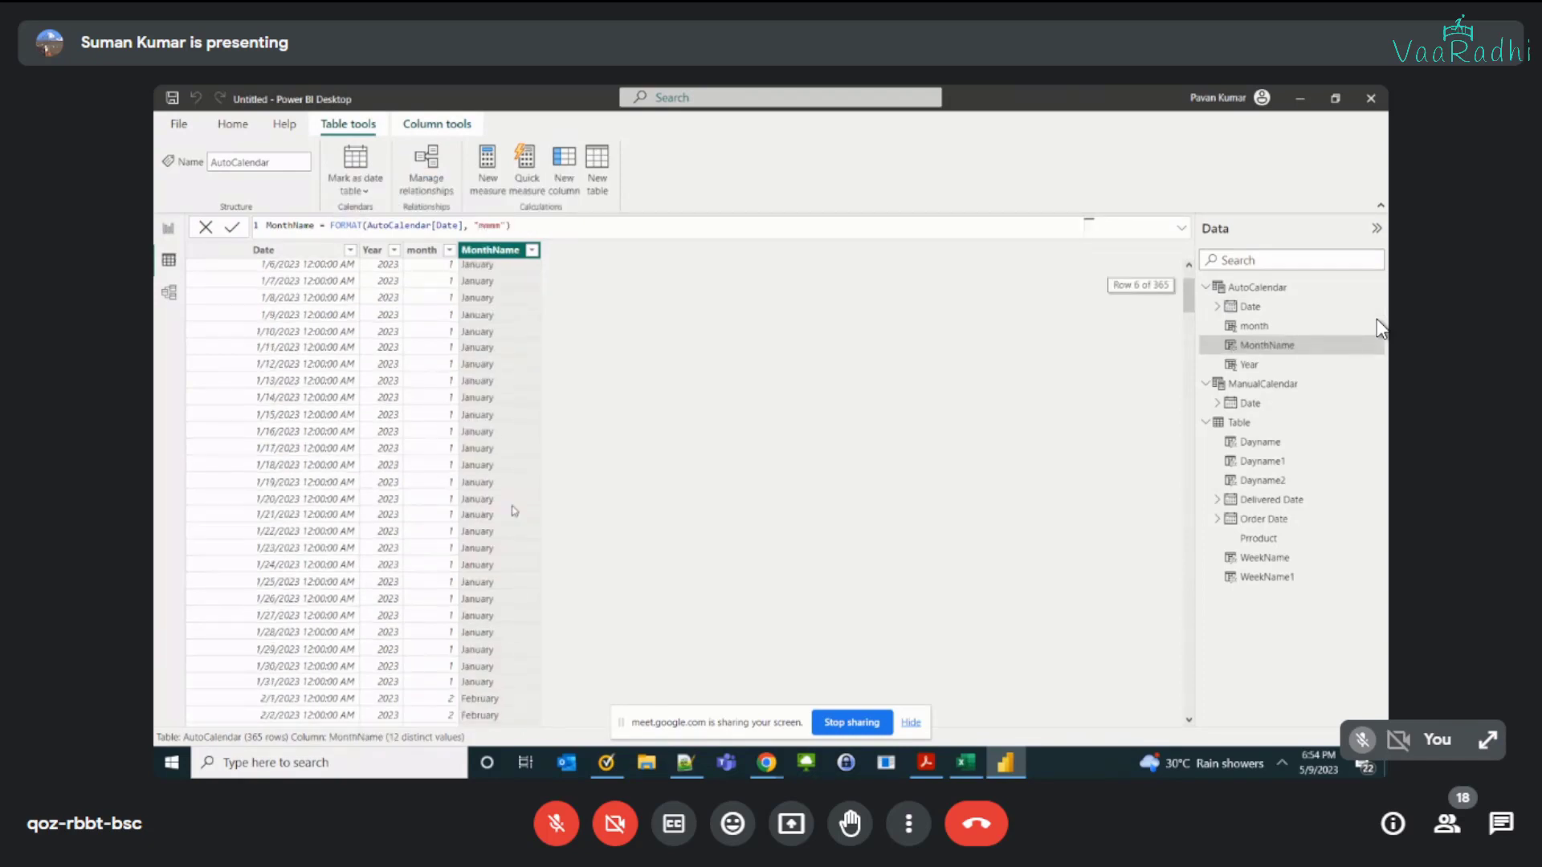
{"action": "scroll", "coordinate": [490, 588], "scroll_direction": "up", "scroll_amount": 18}
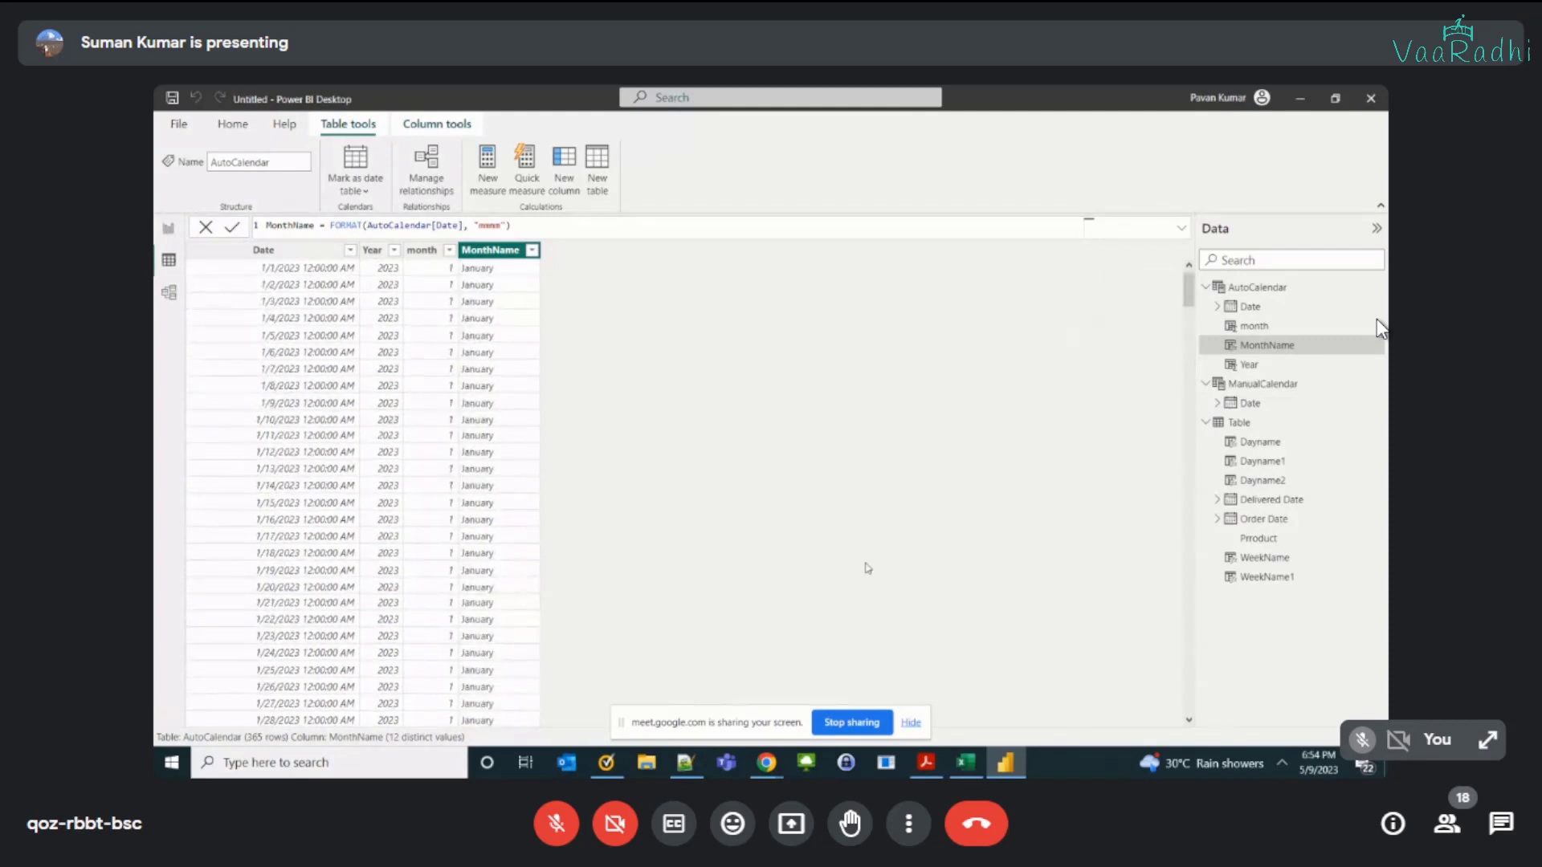
Step: Delete the WeekName and WeekName1 columns from the order table named Table
{"action": "left_click", "coordinate": [346, 376]}
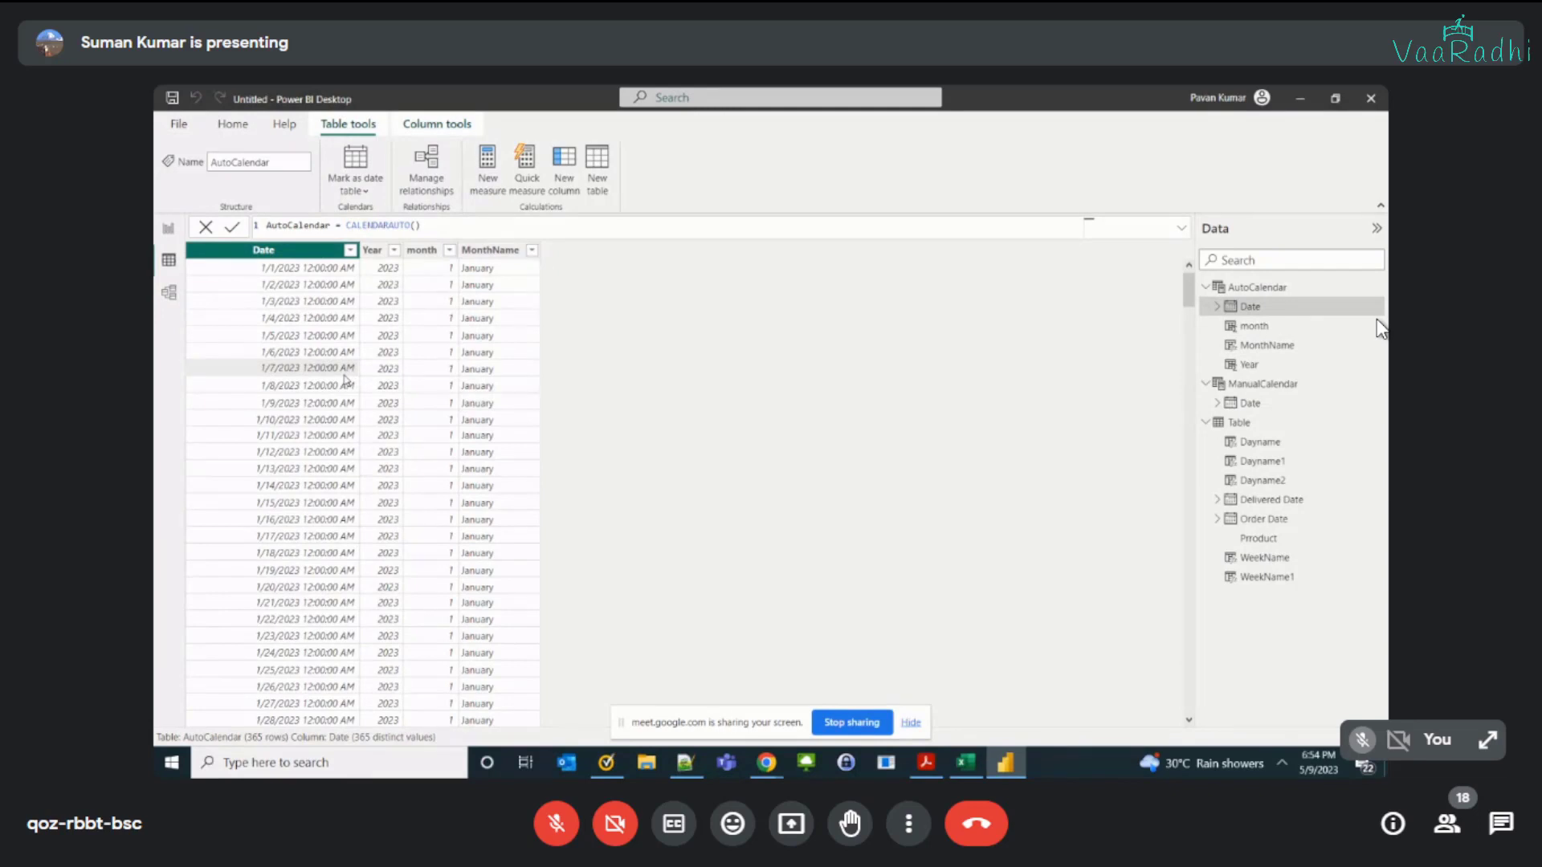
{"action": "left_click", "coordinate": [1251, 404]}
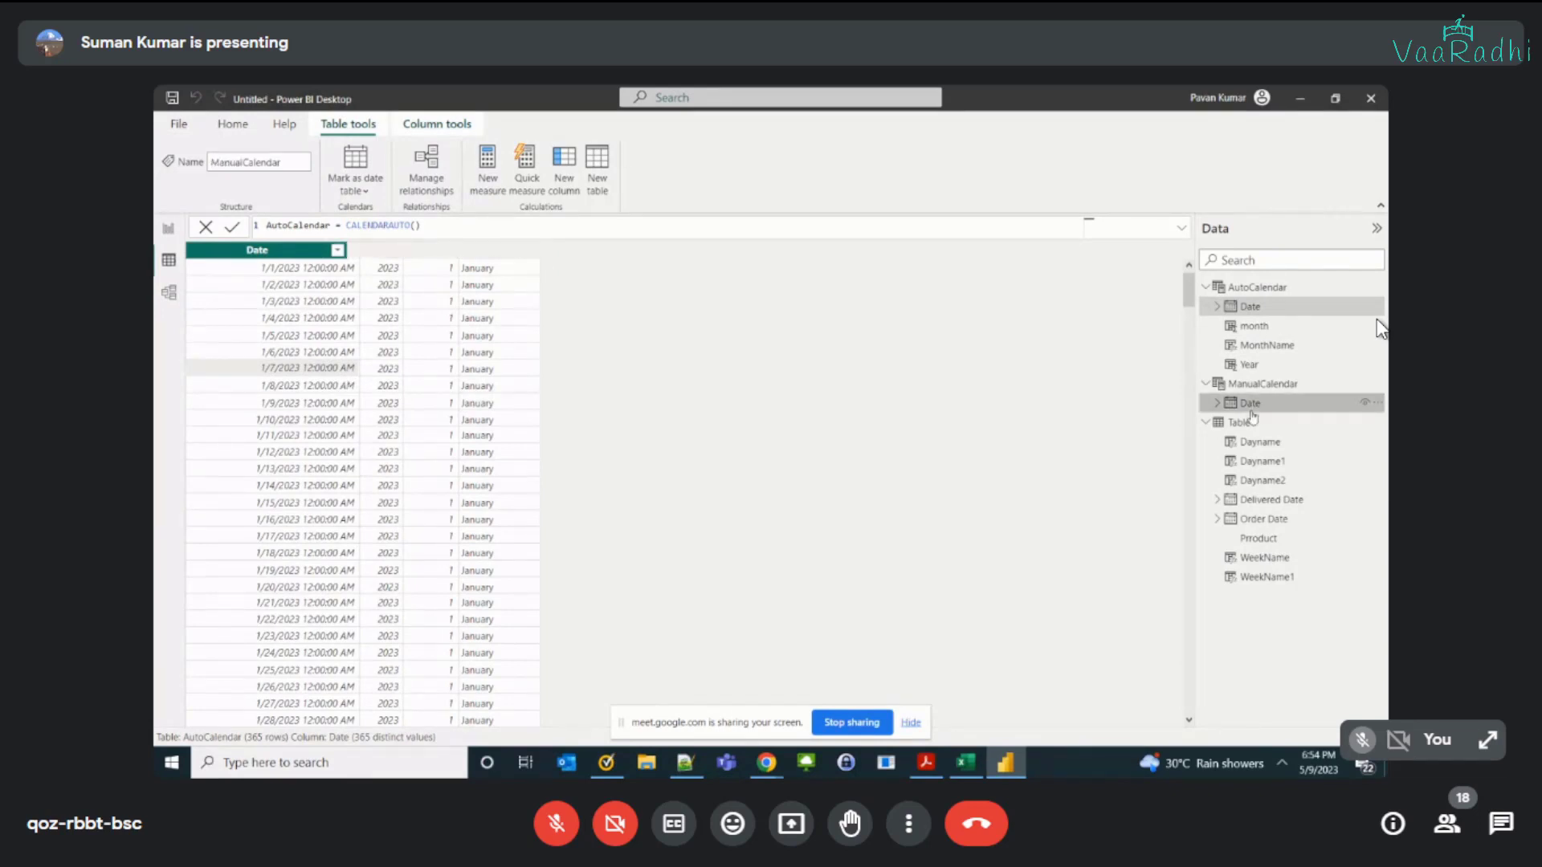
{"action": "left_click", "coordinate": [1244, 424]}
{"action": "left_click", "coordinate": [522, 251]}
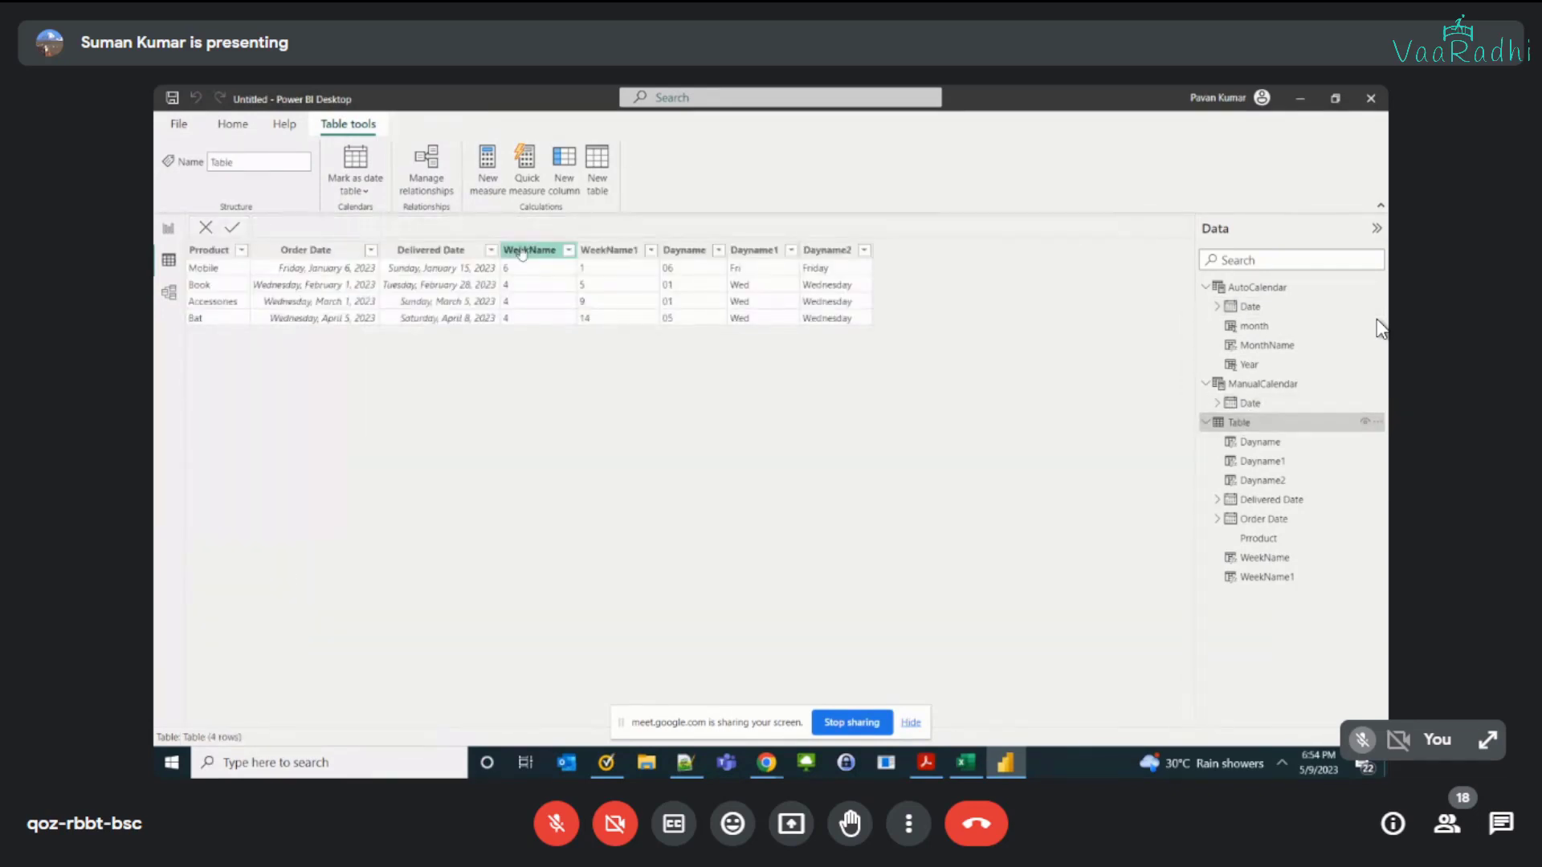
{"action": "right_click", "coordinate": [522, 250]}
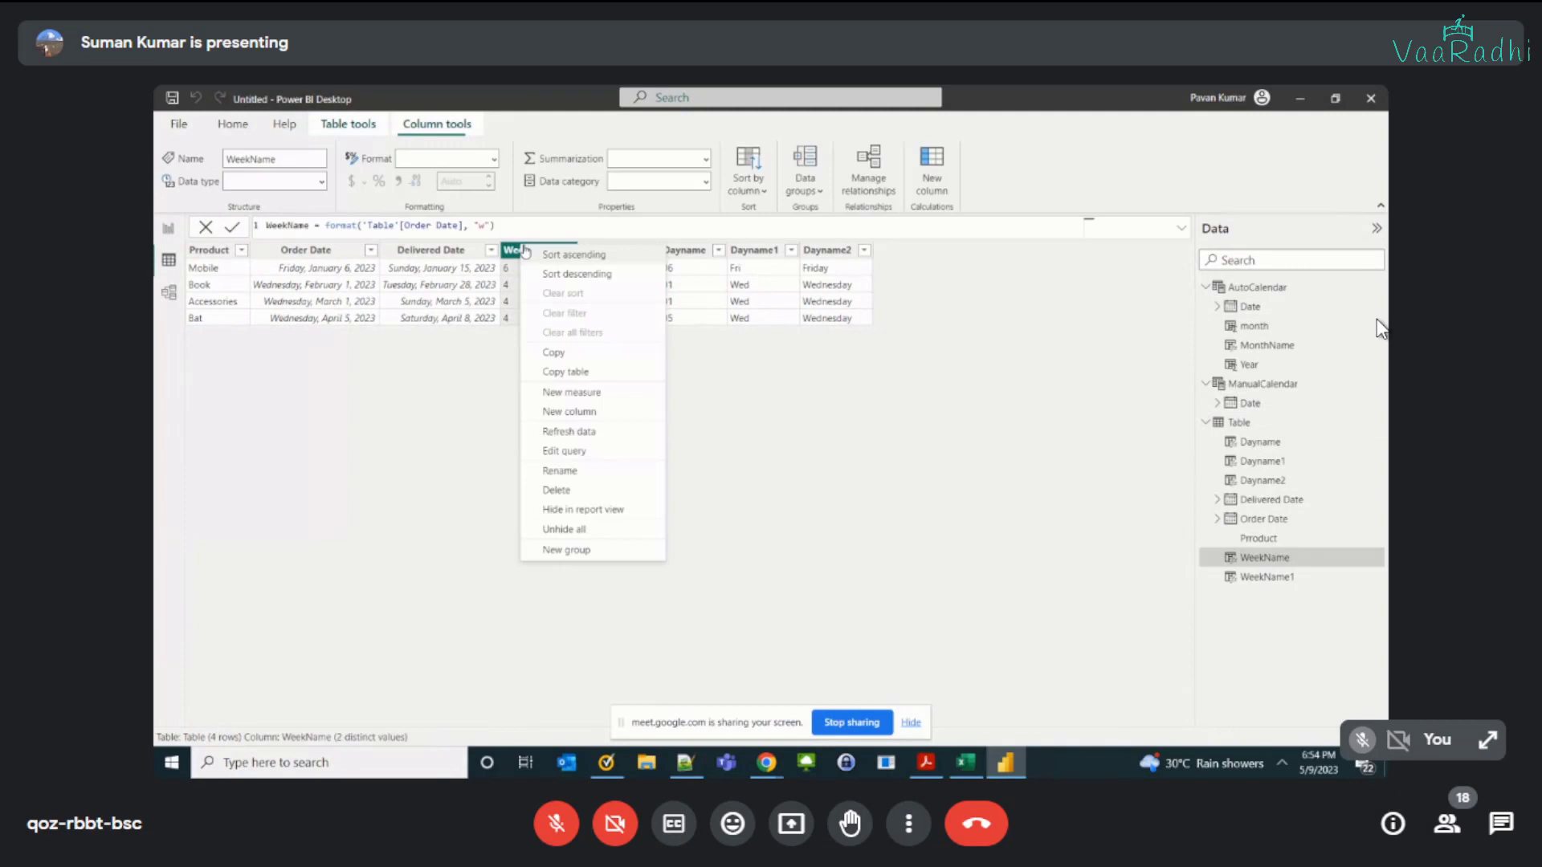
{"action": "left_click", "coordinate": [555, 484]}
{"action": "left_click", "coordinate": [863, 454]}
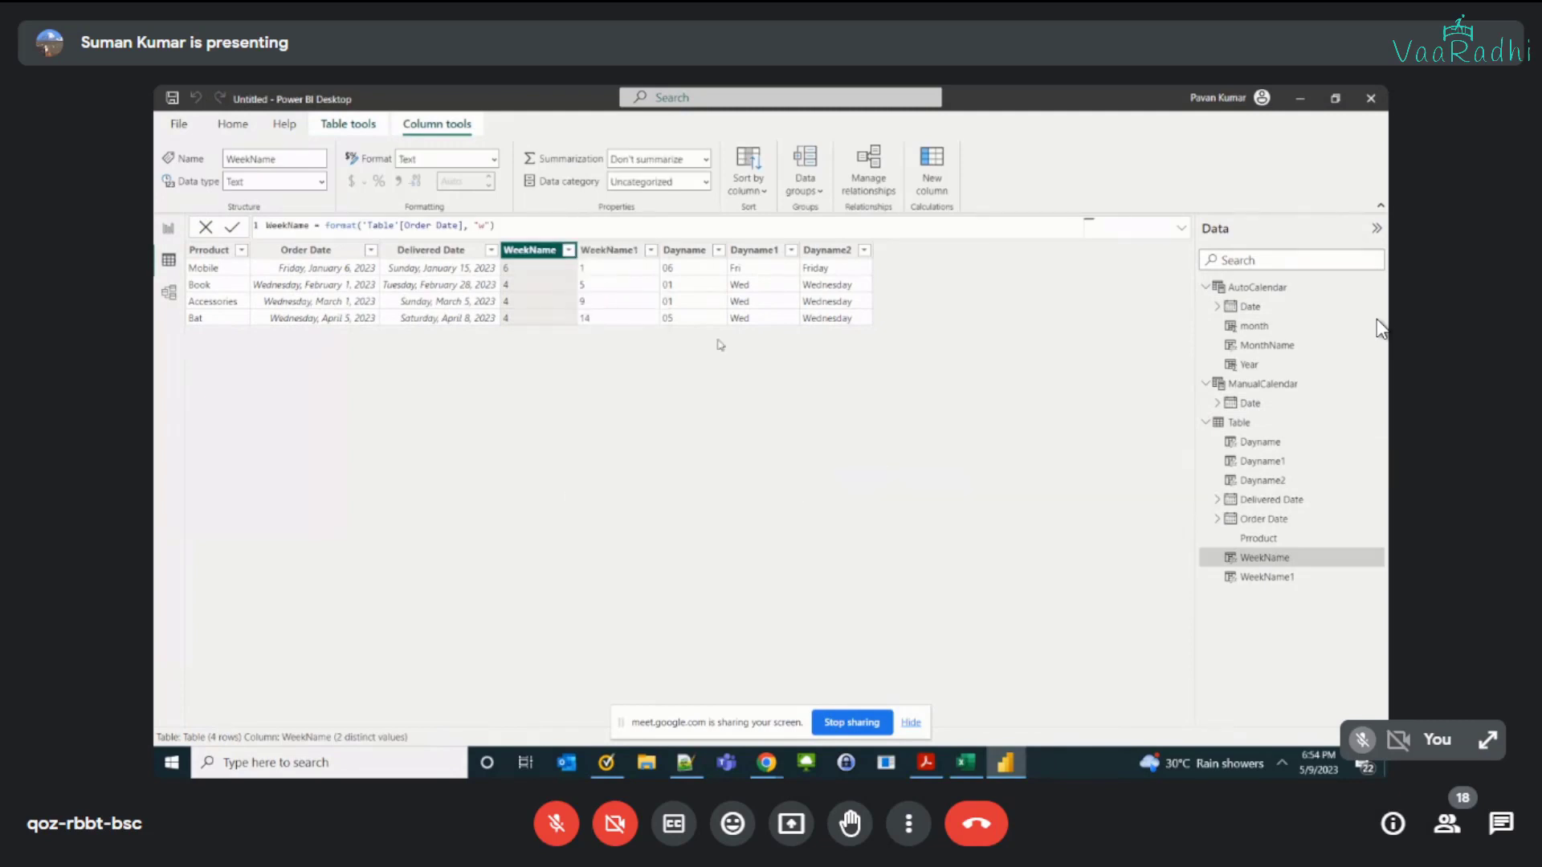
{"action": "right_click", "coordinate": [545, 254]}
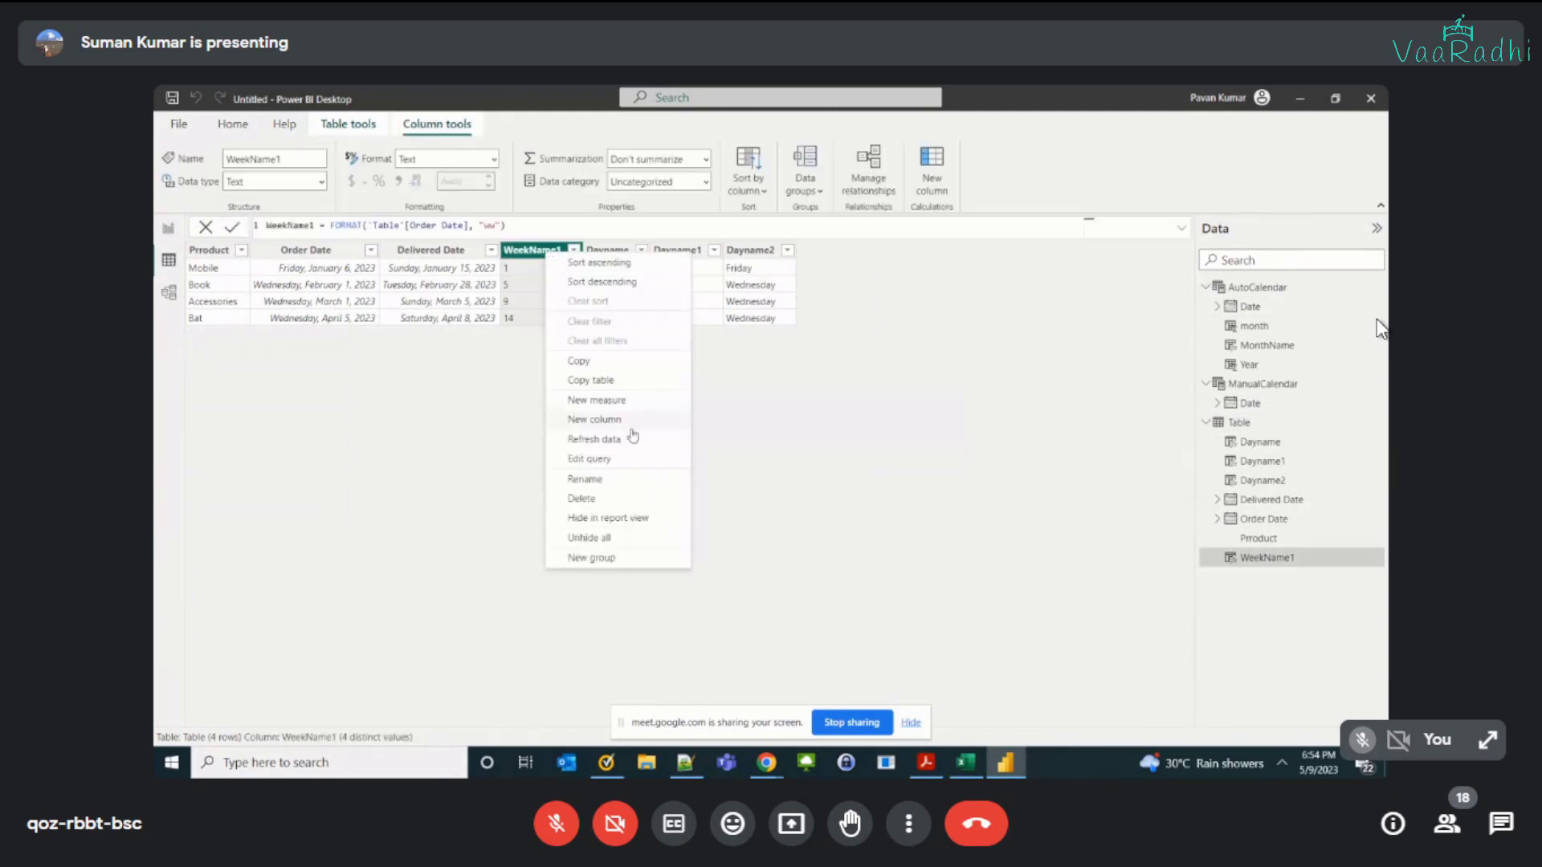
{"action": "left_click", "coordinate": [582, 498]}
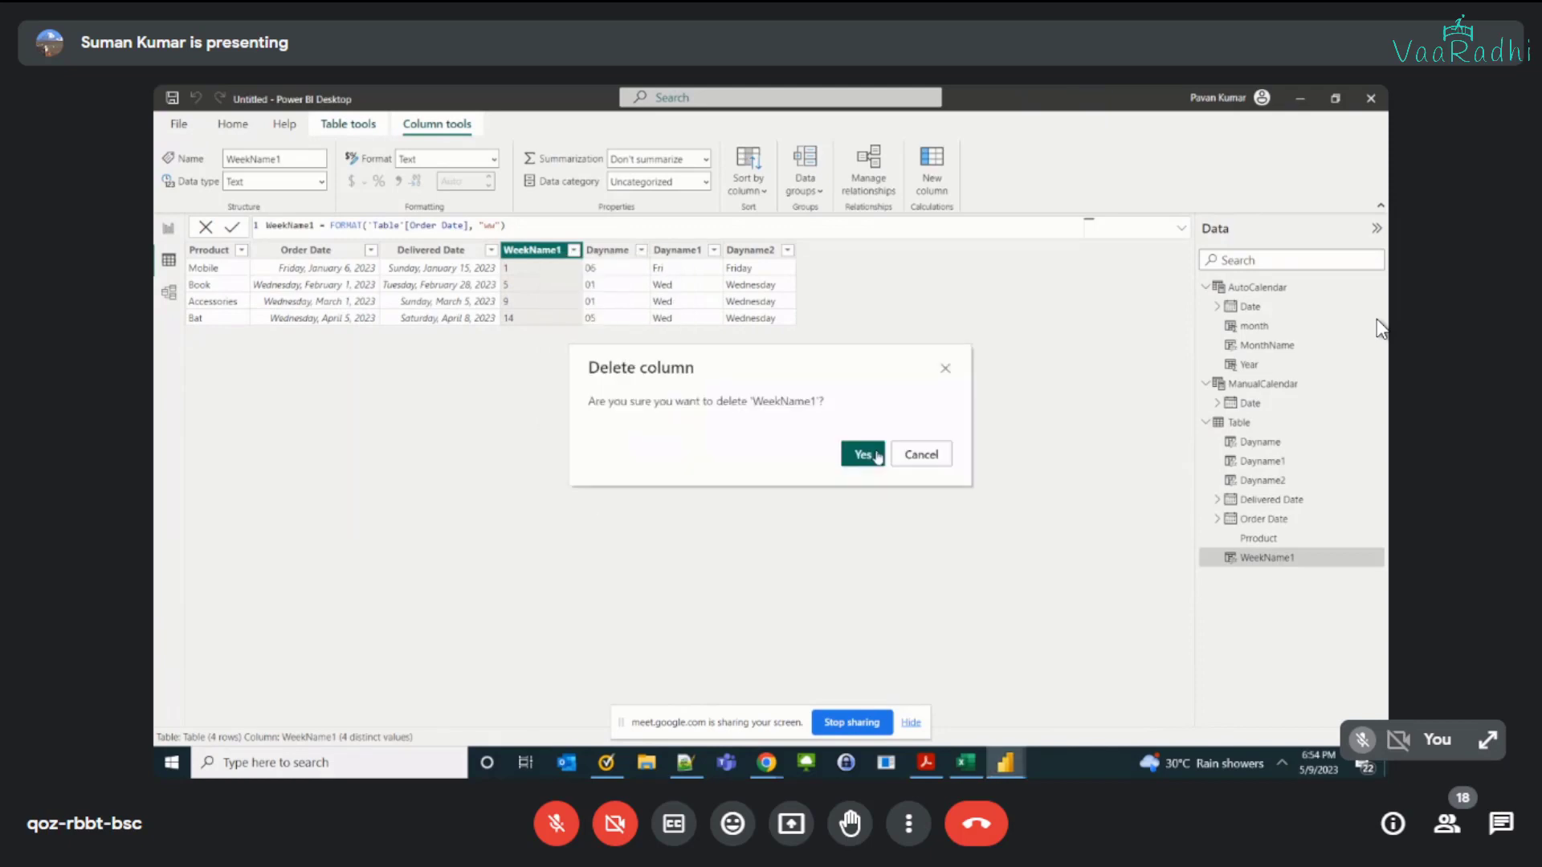
{"action": "left_click", "coordinate": [863, 452]}
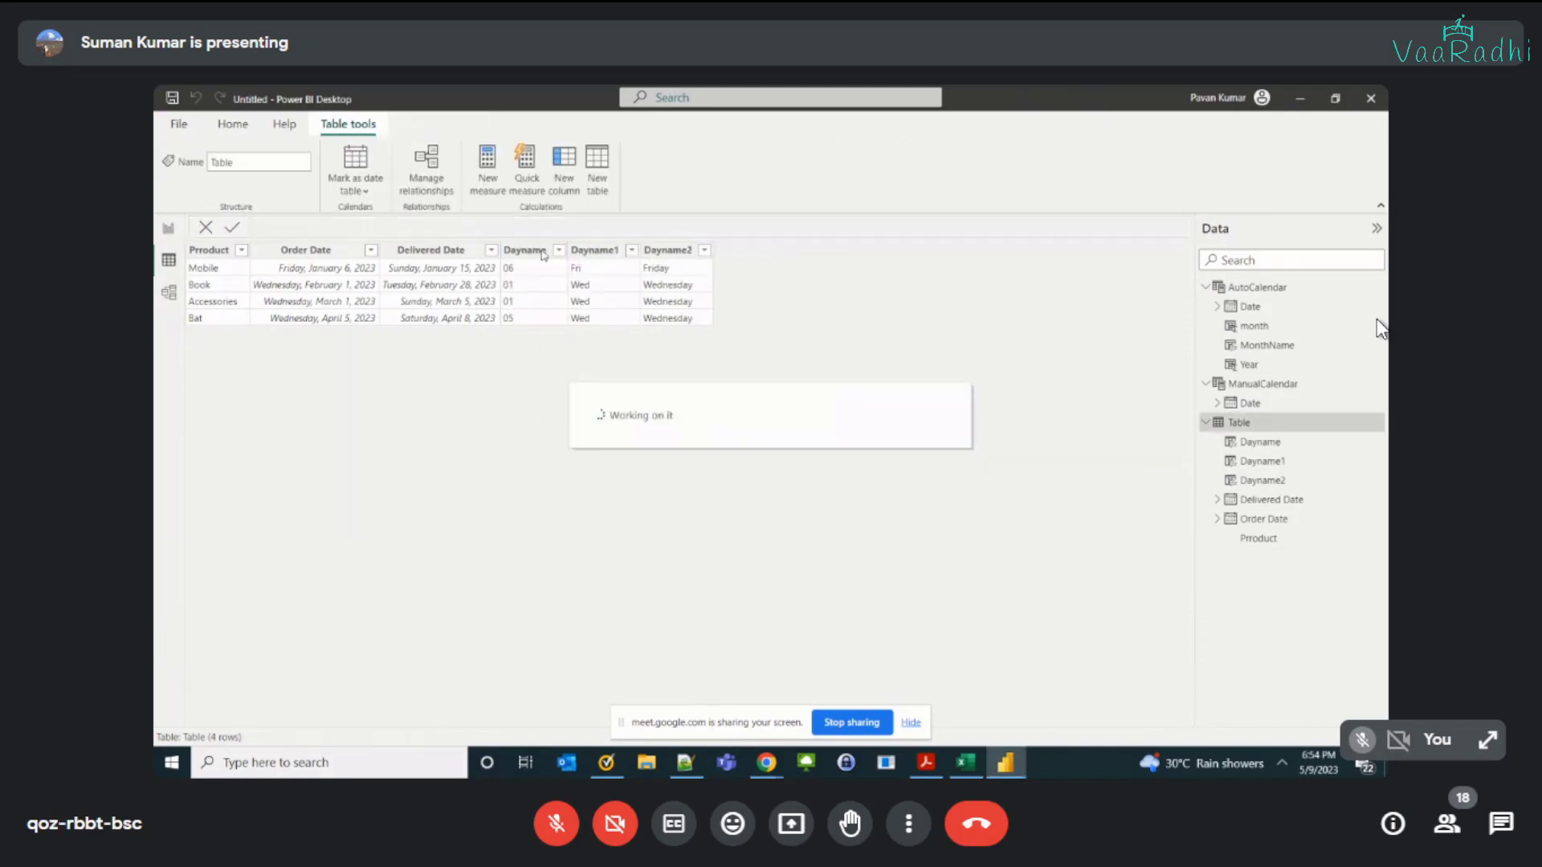
Step: Delete the Dayname, Dayname1 and Dayname2 columns from the order table
{"action": "right_click", "coordinate": [545, 254]}
{"action": "left_click", "coordinate": [612, 496]}
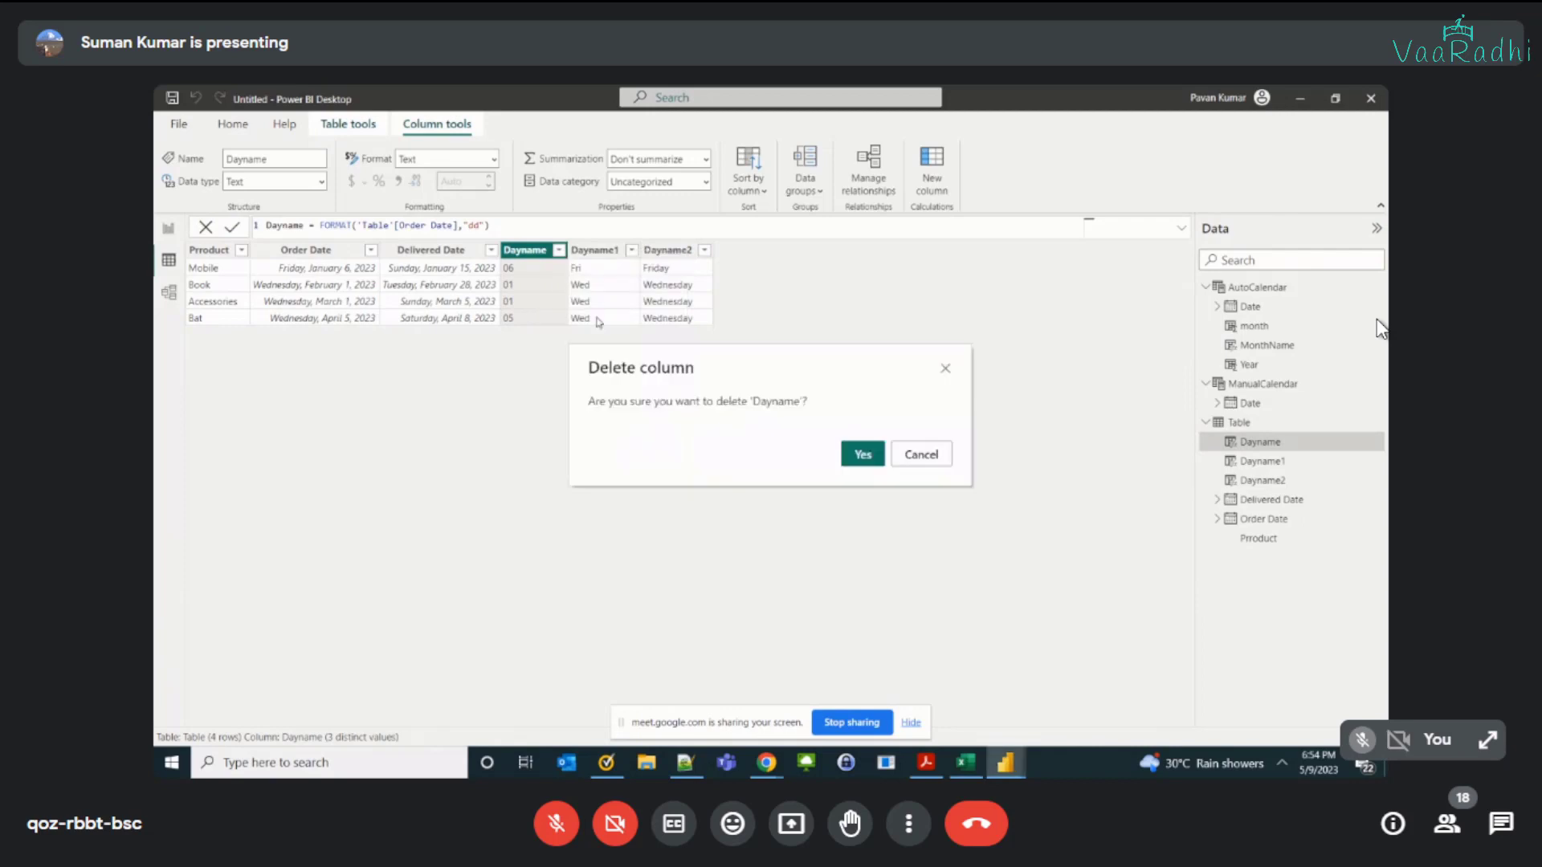
{"action": "left_click", "coordinate": [851, 454]}
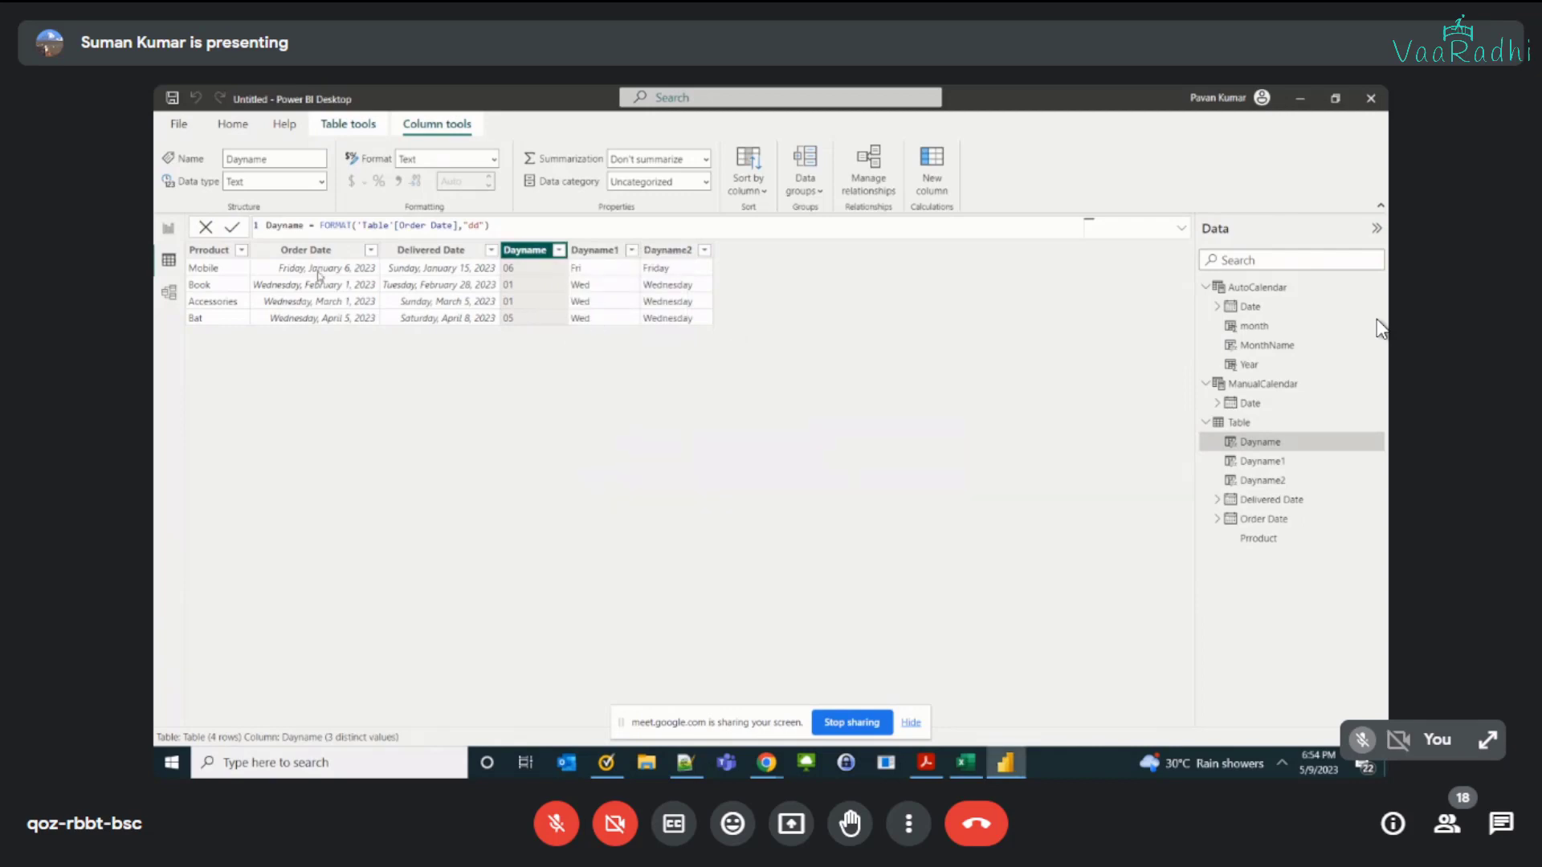
{"action": "right_click", "coordinate": [518, 252]}
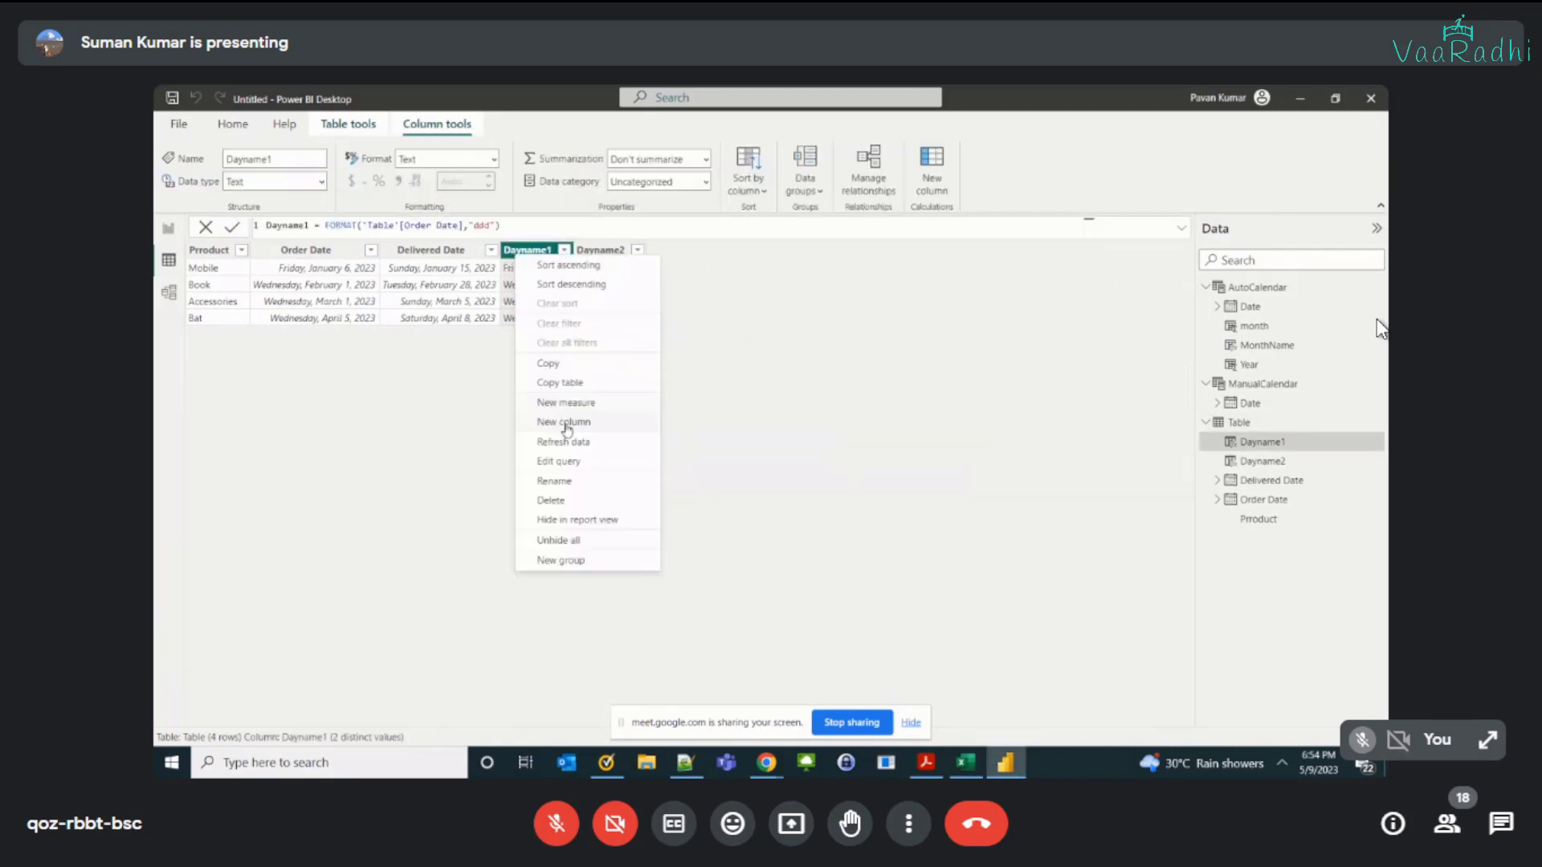
{"action": "left_click", "coordinate": [552, 500]}
{"action": "left_click", "coordinate": [860, 454]}
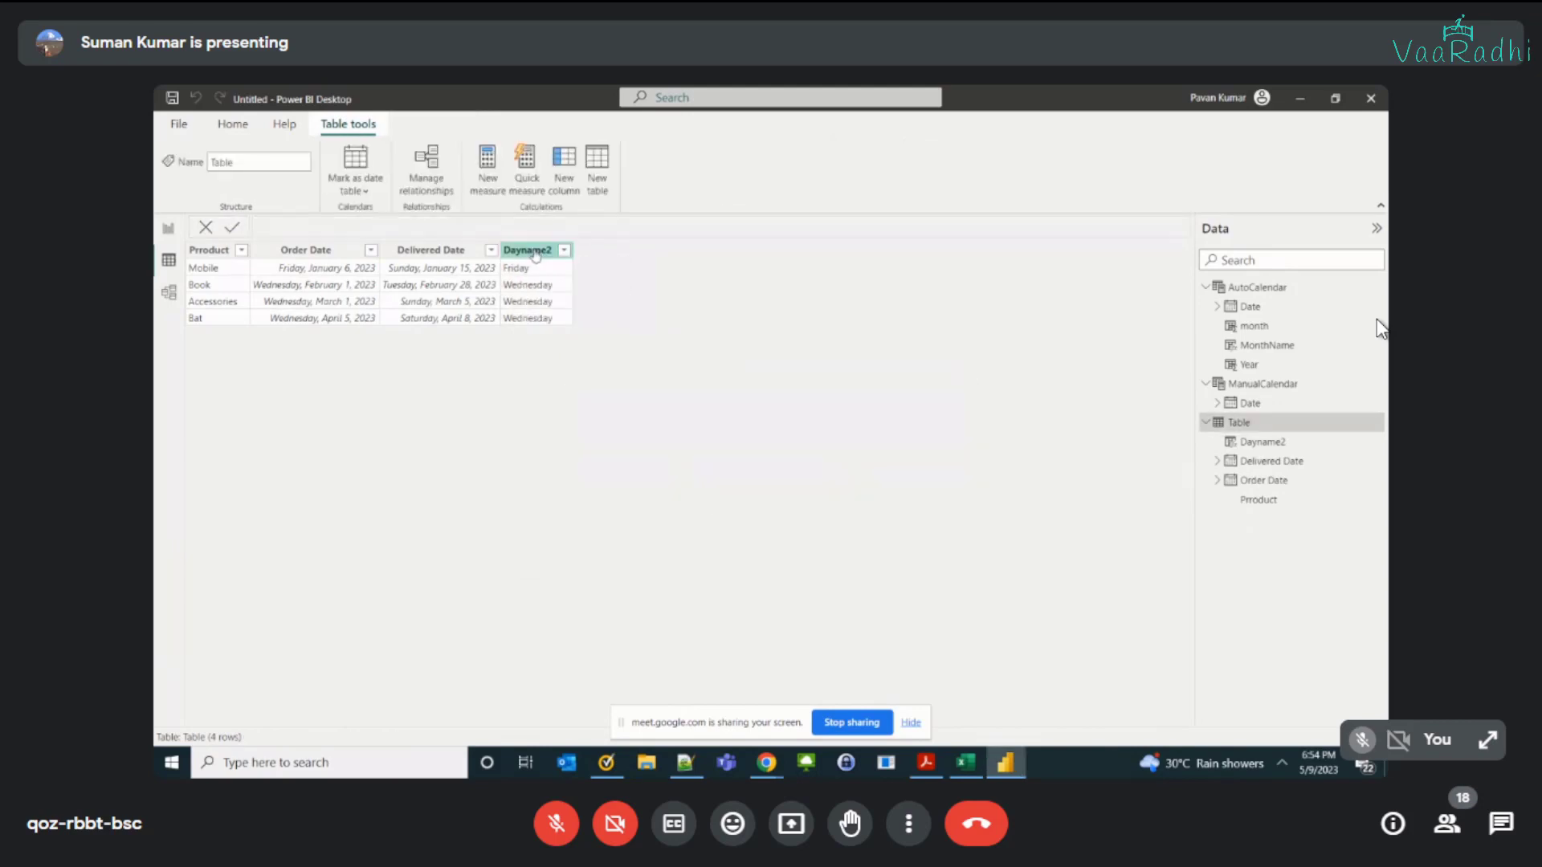
{"action": "right_click", "coordinate": [535, 255]}
{"action": "left_click", "coordinate": [574, 496]}
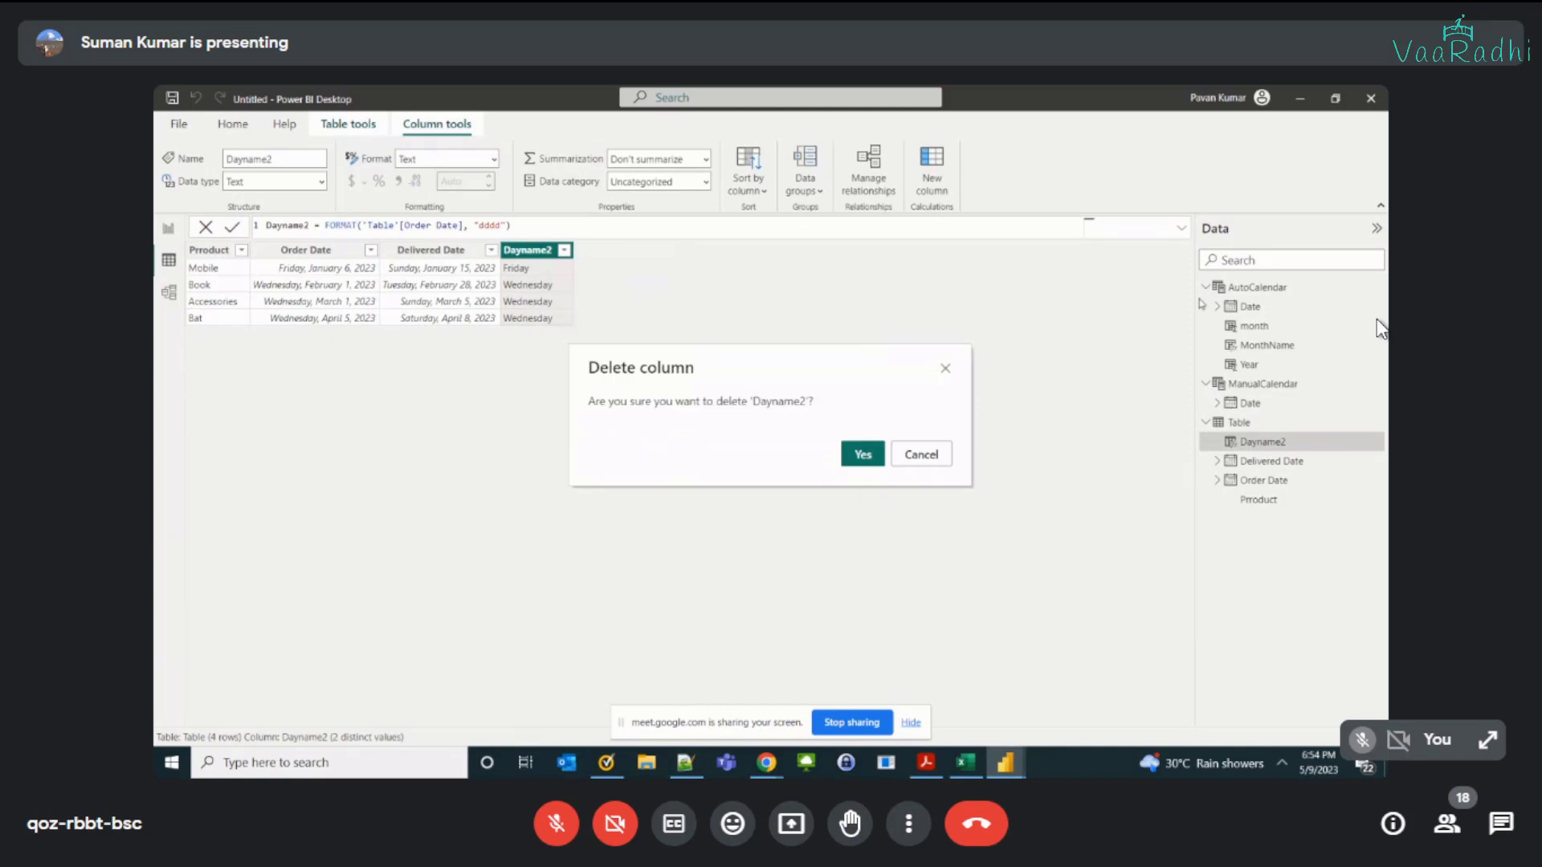
{"action": "key", "text": "Return"}
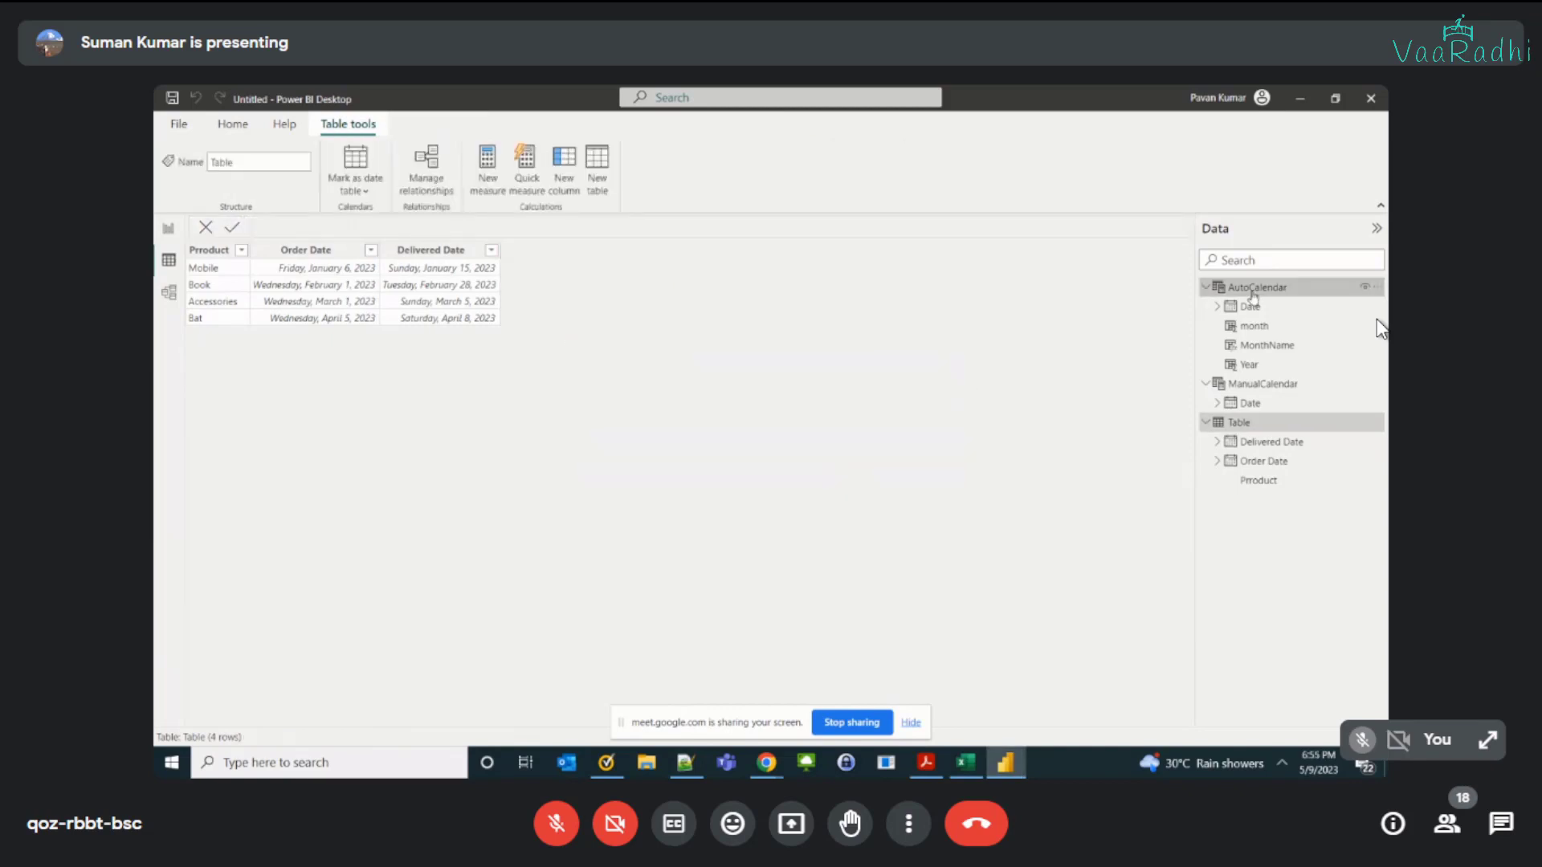
Step: Add a calculated column to AutoCalendar with the formula Dayname = FORMAT(AutoCalendar[Date], "dddd") and check its values
{"action": "left_click", "coordinate": [1255, 289]}
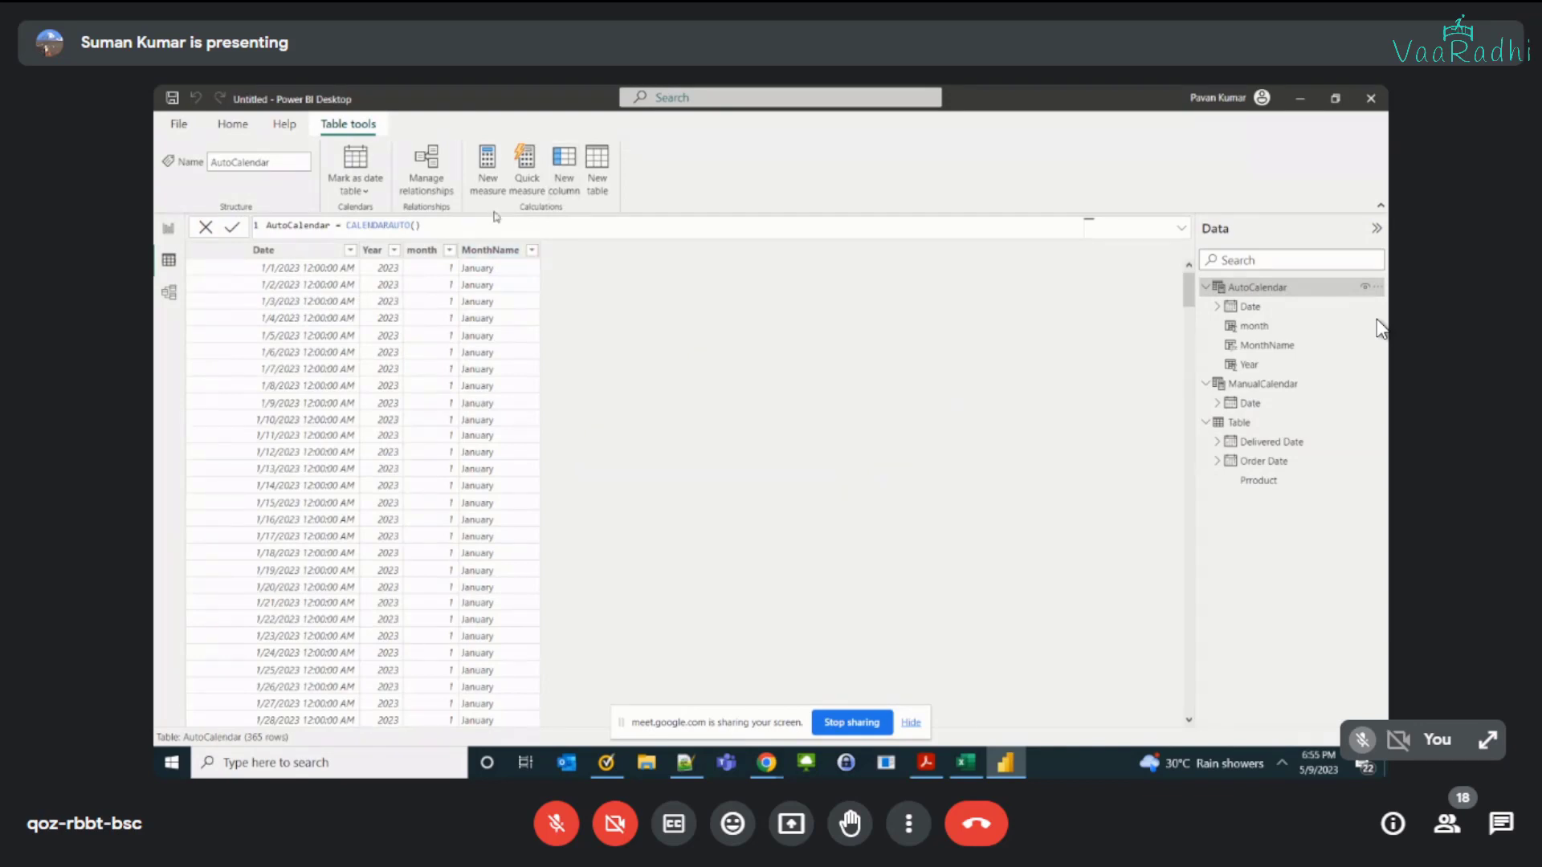
{"action": "type", "text": "D"}
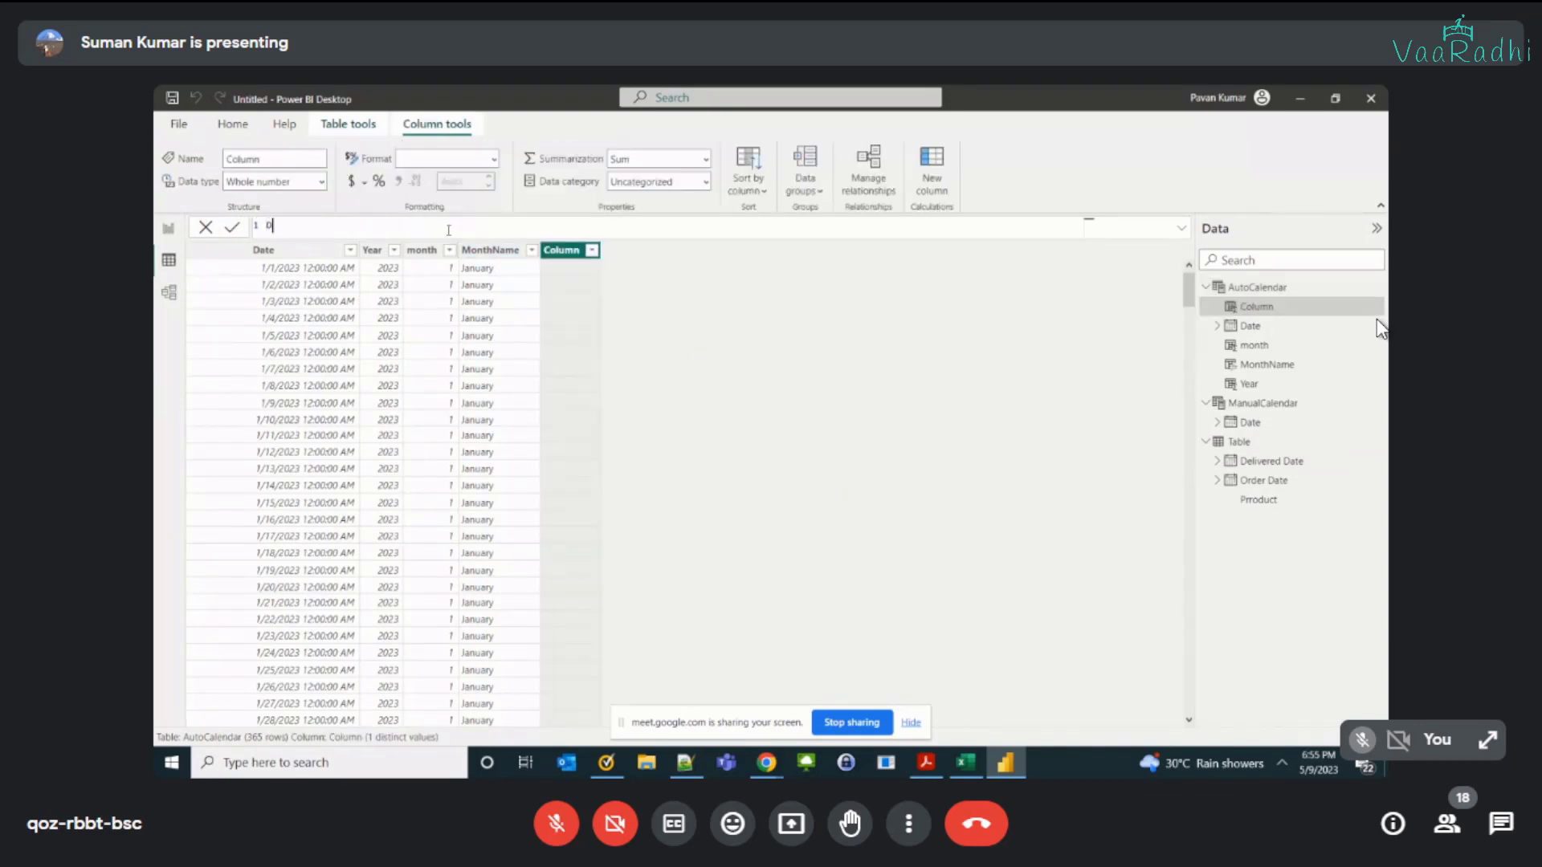
{"action": "type", "text": "ayname = FORMAT("}
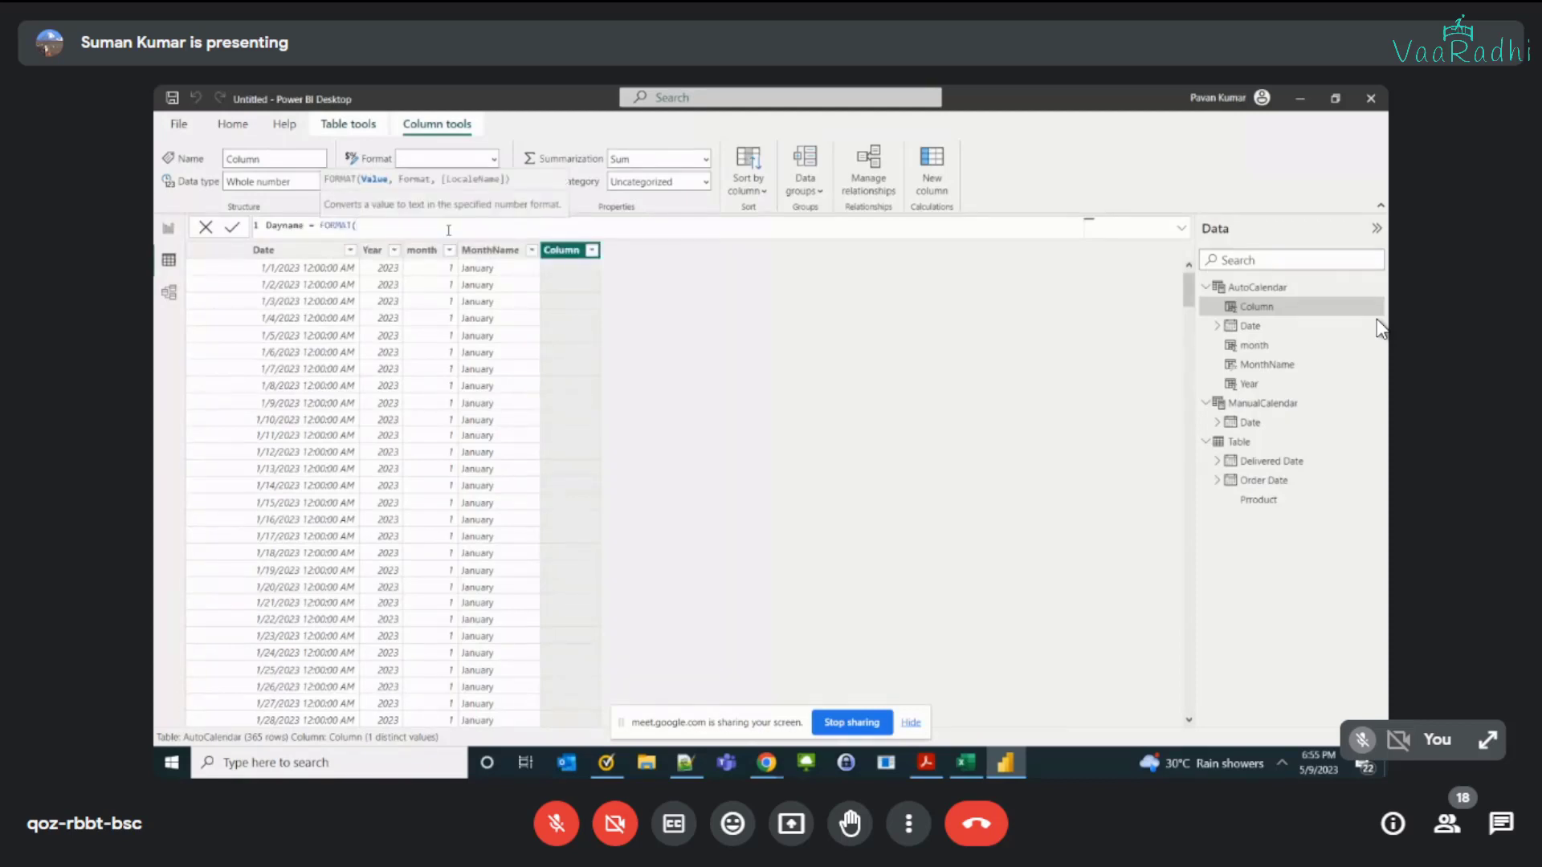
{"action": "type", "text": "ut"}
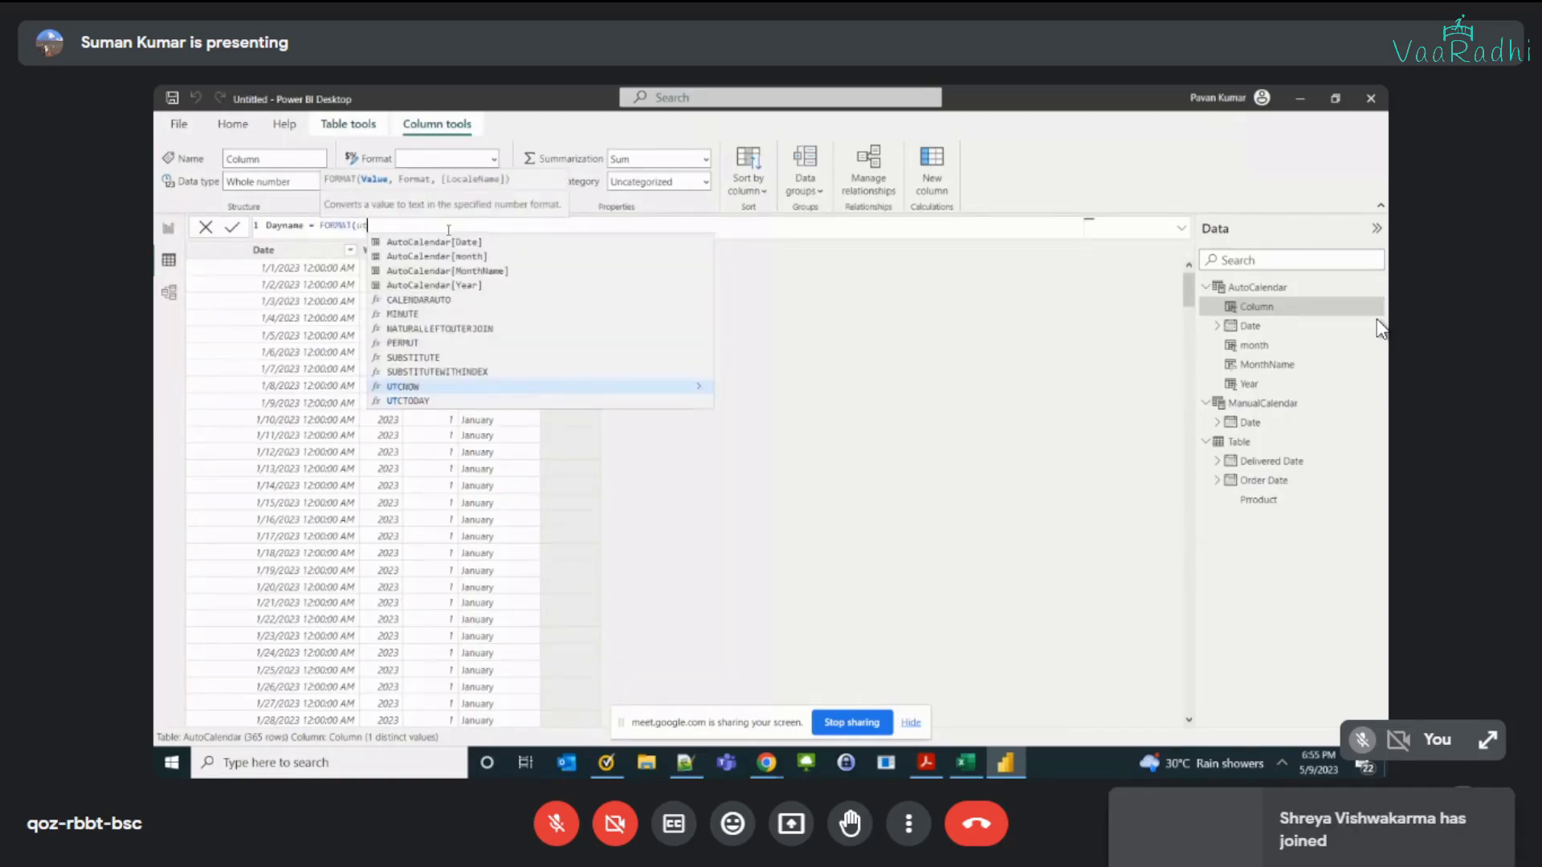
{"action": "key", "text": "BackSpace"}
{"action": "key", "text": "BackSpace"}
{"action": "type", "text": "atu"}
{"action": "key", "text": "BackSpace"}
{"action": "key", "text": "BackSpace"}
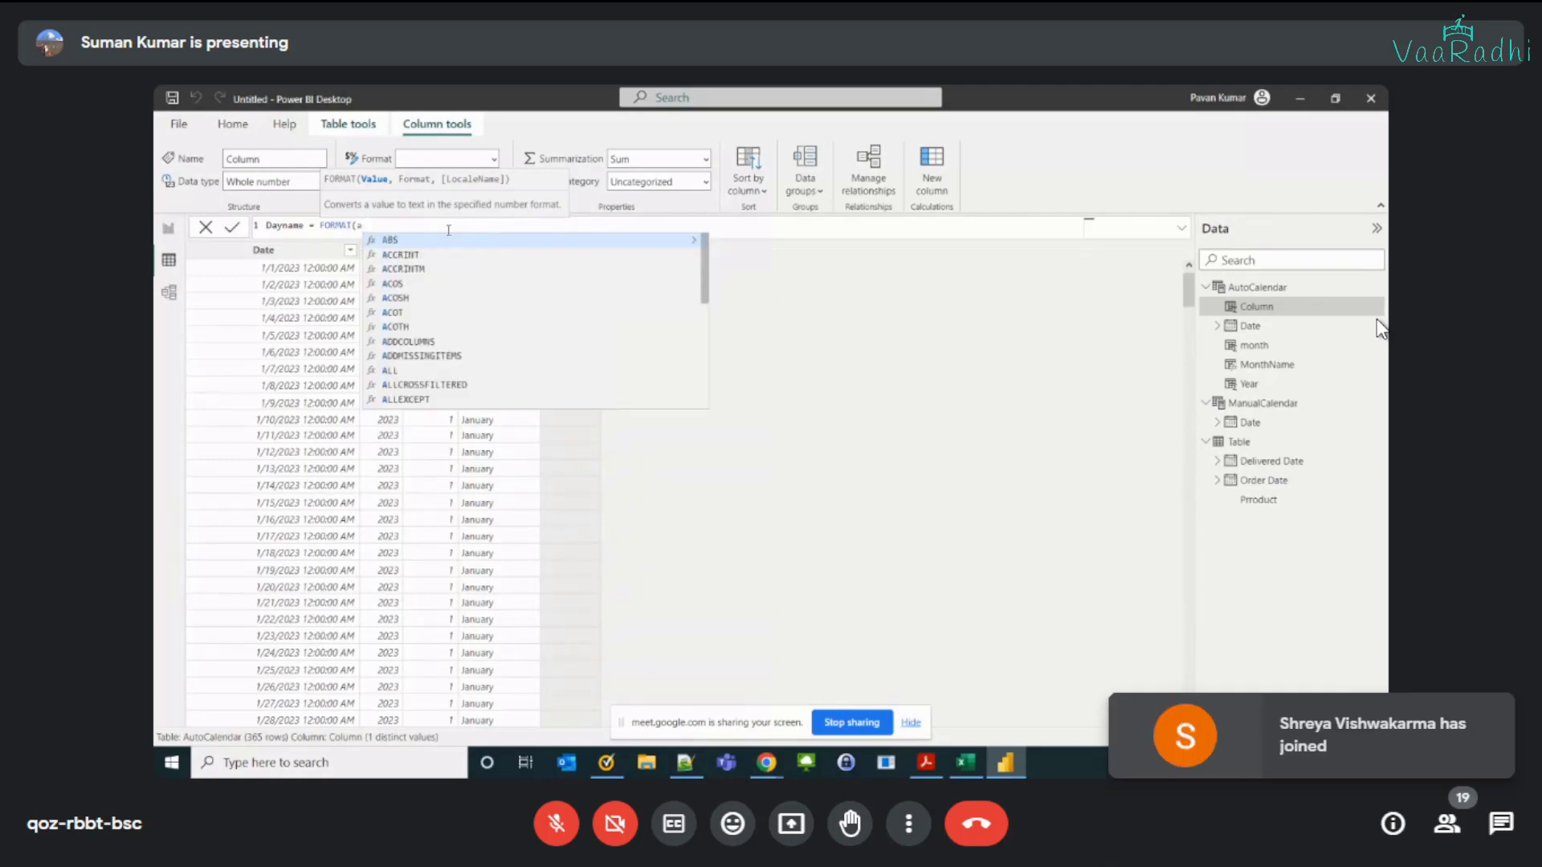
{"action": "type", "text": "utoCalendar[Date"}
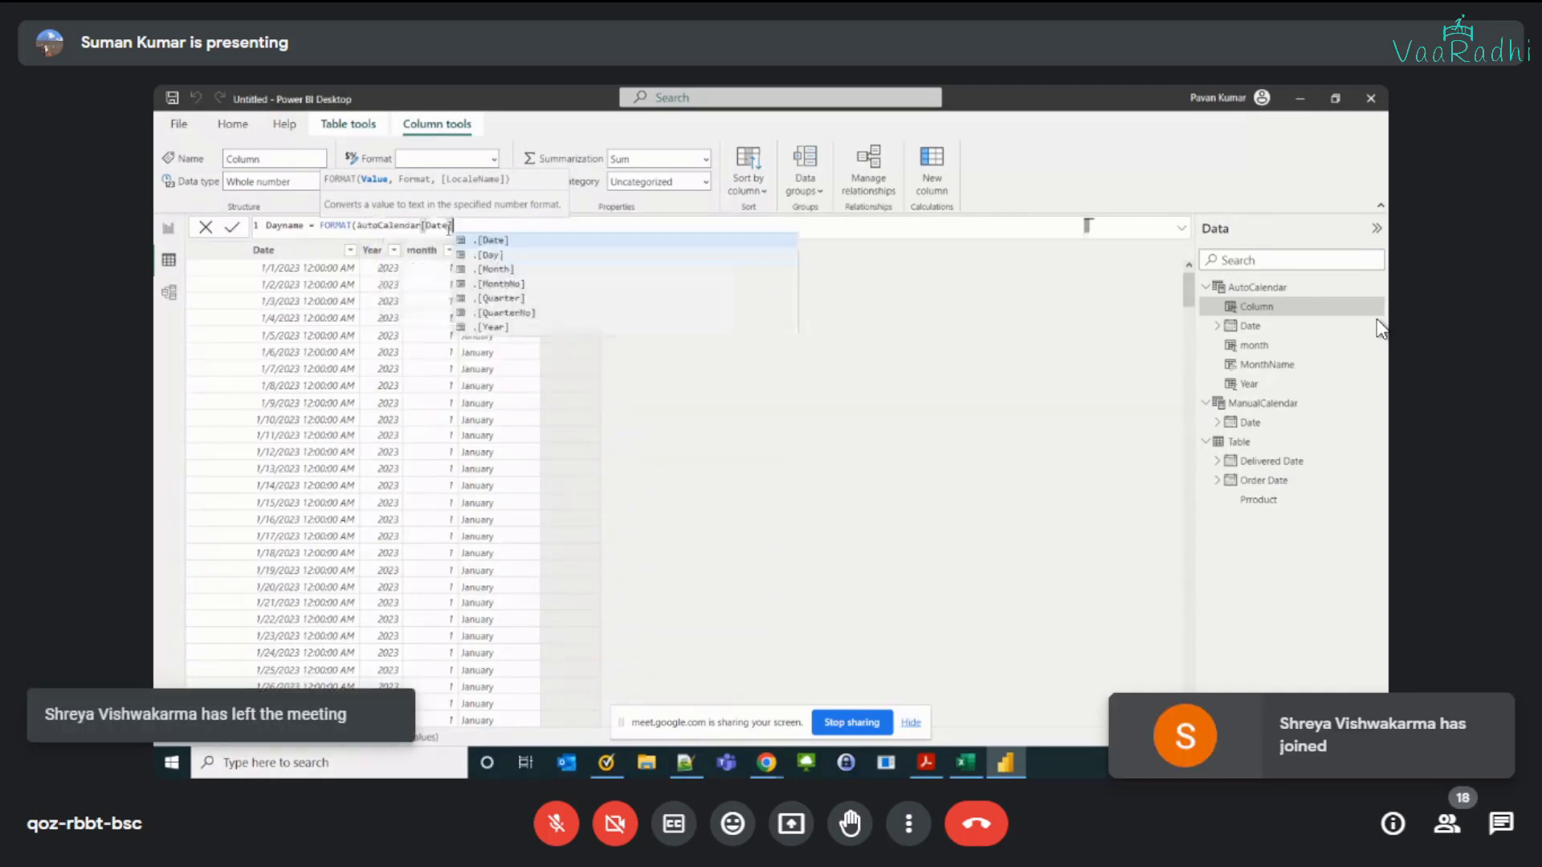
{"action": "key", "text": "Tab"}
{"action": "type", "text": ", \"dddd\")"}
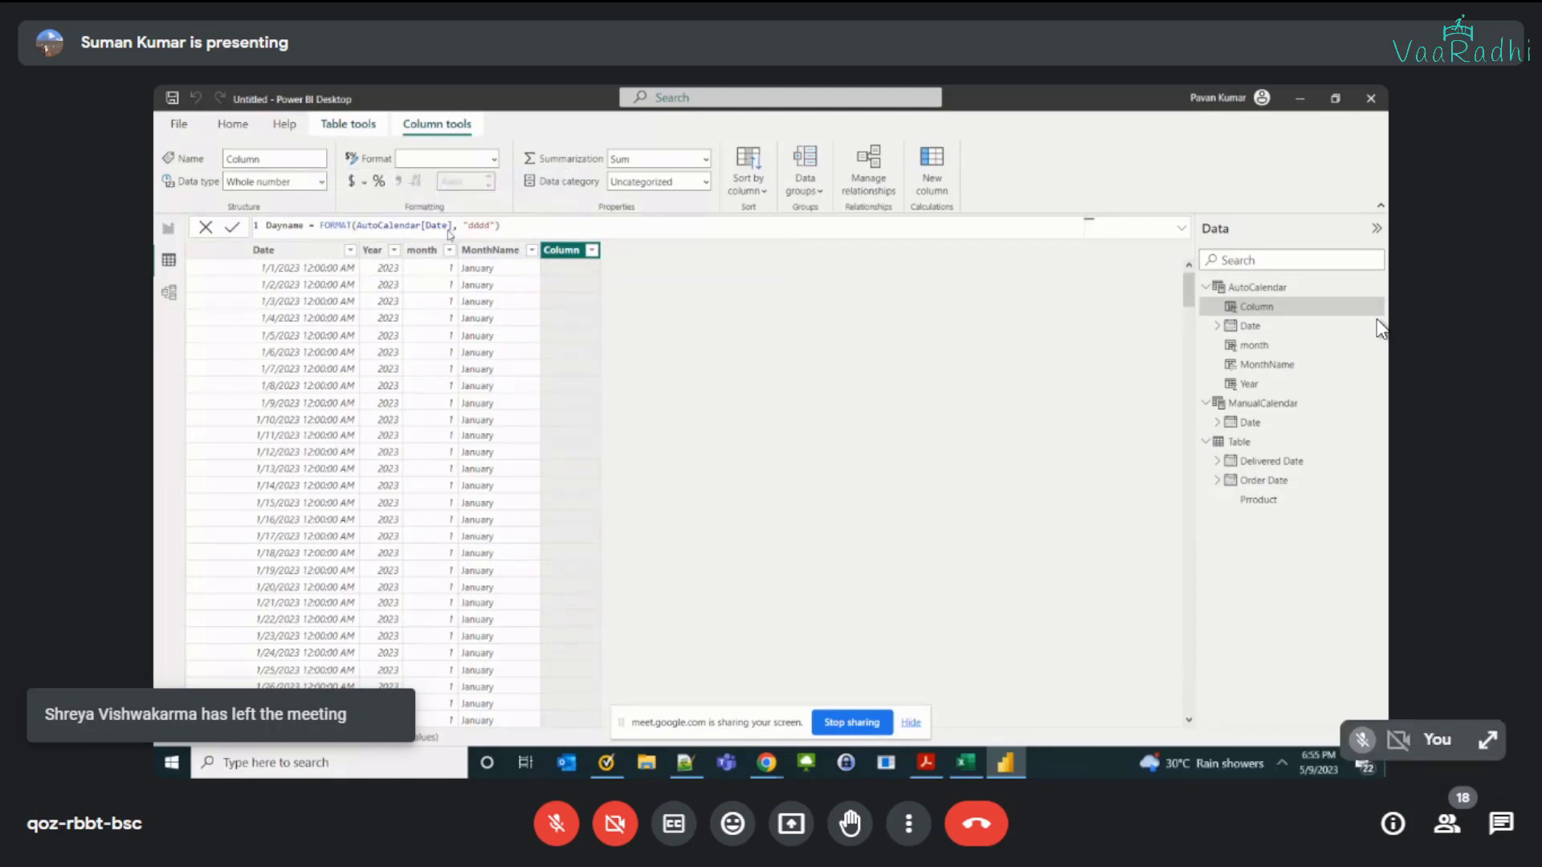
{"action": "key", "text": "Return"}
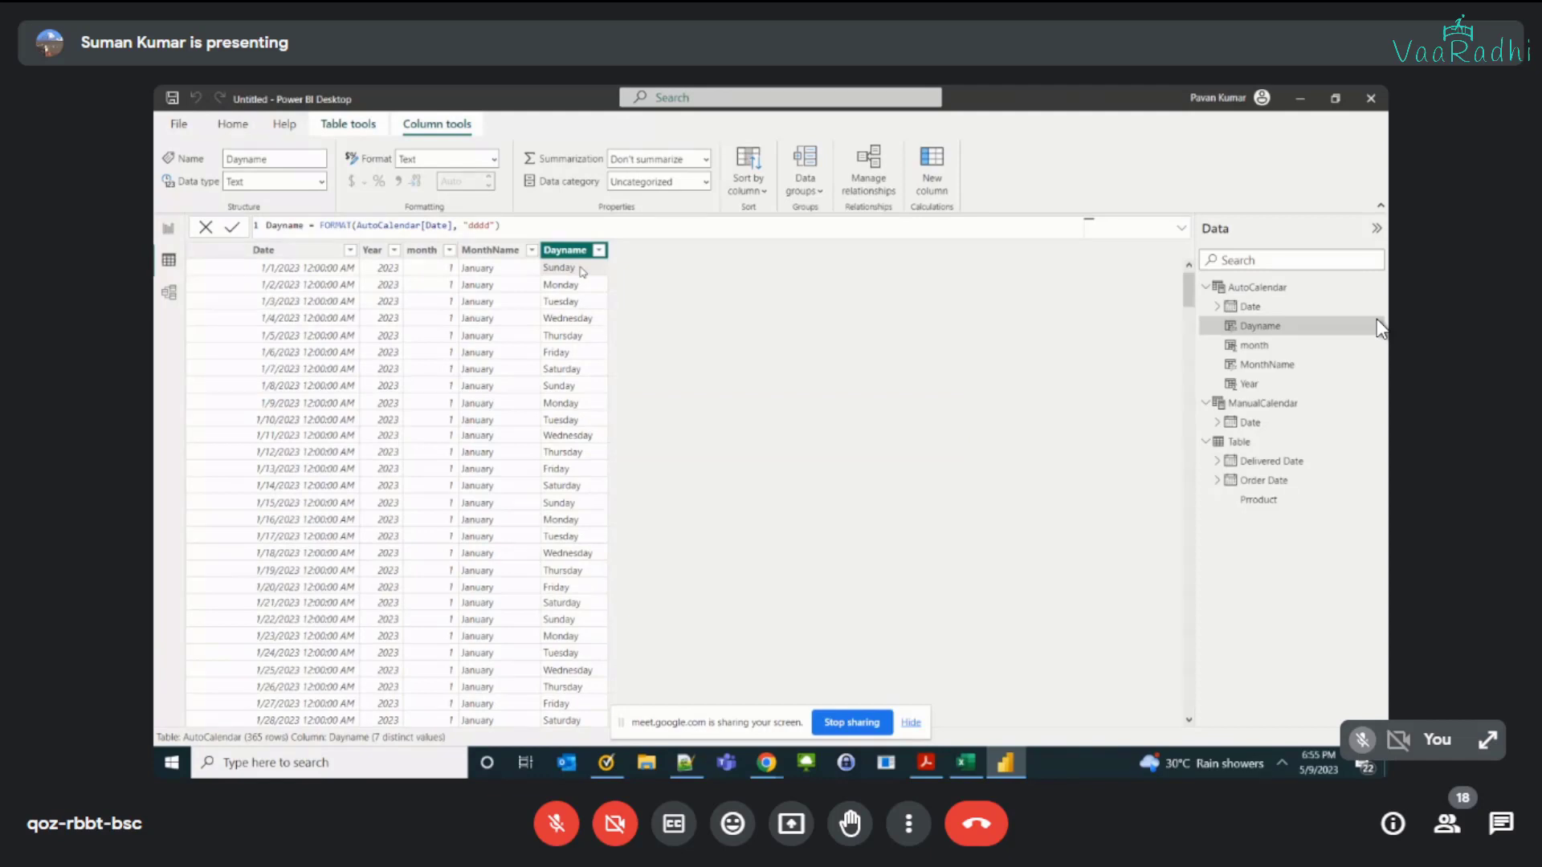
{"action": "scroll", "coordinate": [579, 345], "scroll_direction": "down", "scroll_amount": 10}
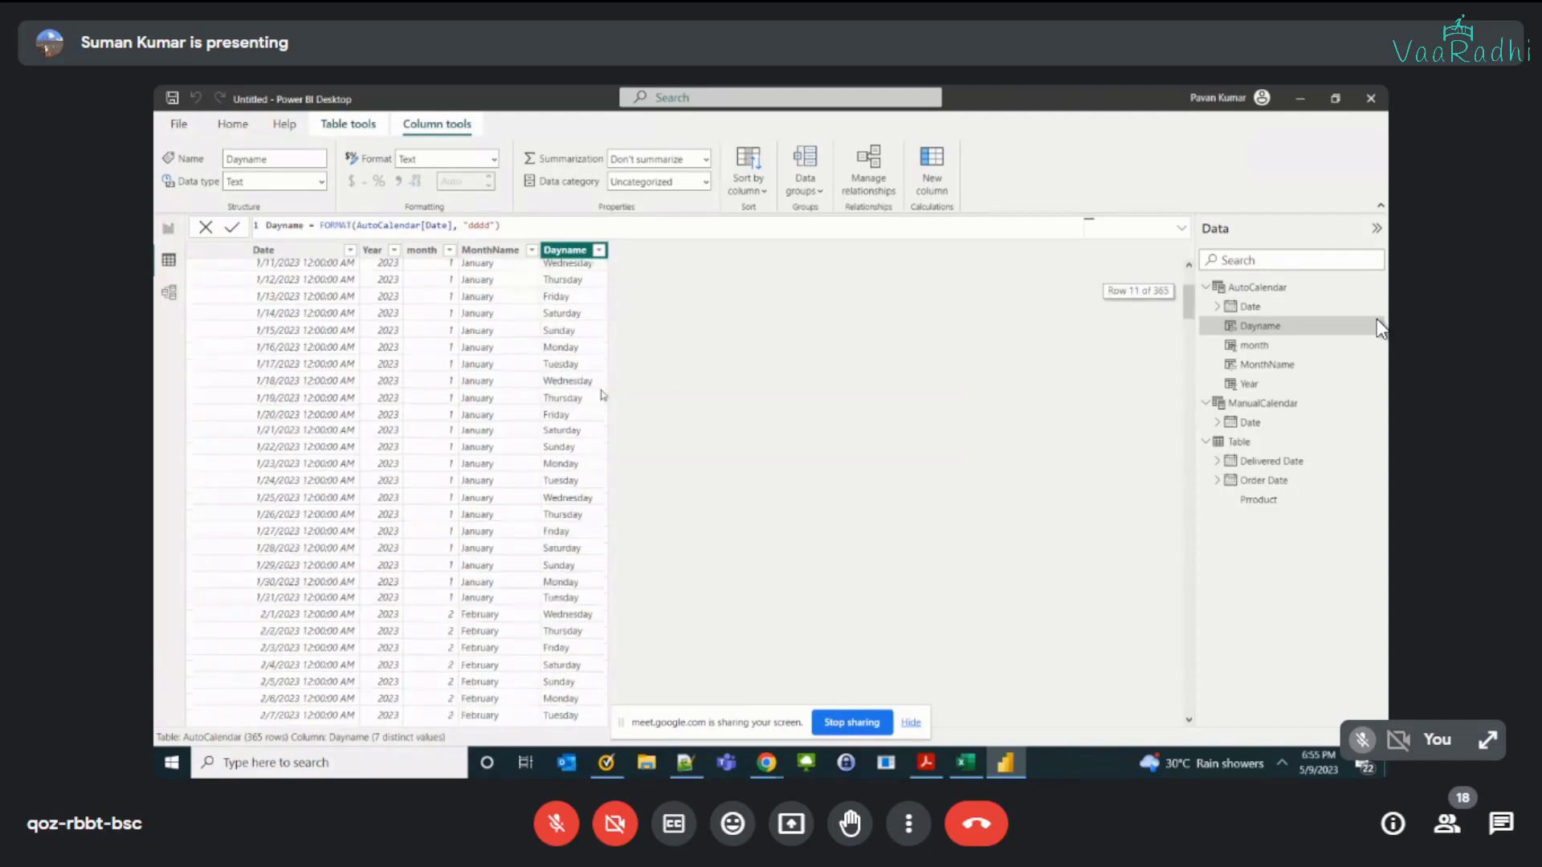
{"action": "scroll", "coordinate": [573, 429], "scroll_direction": "up", "scroll_amount": 10}
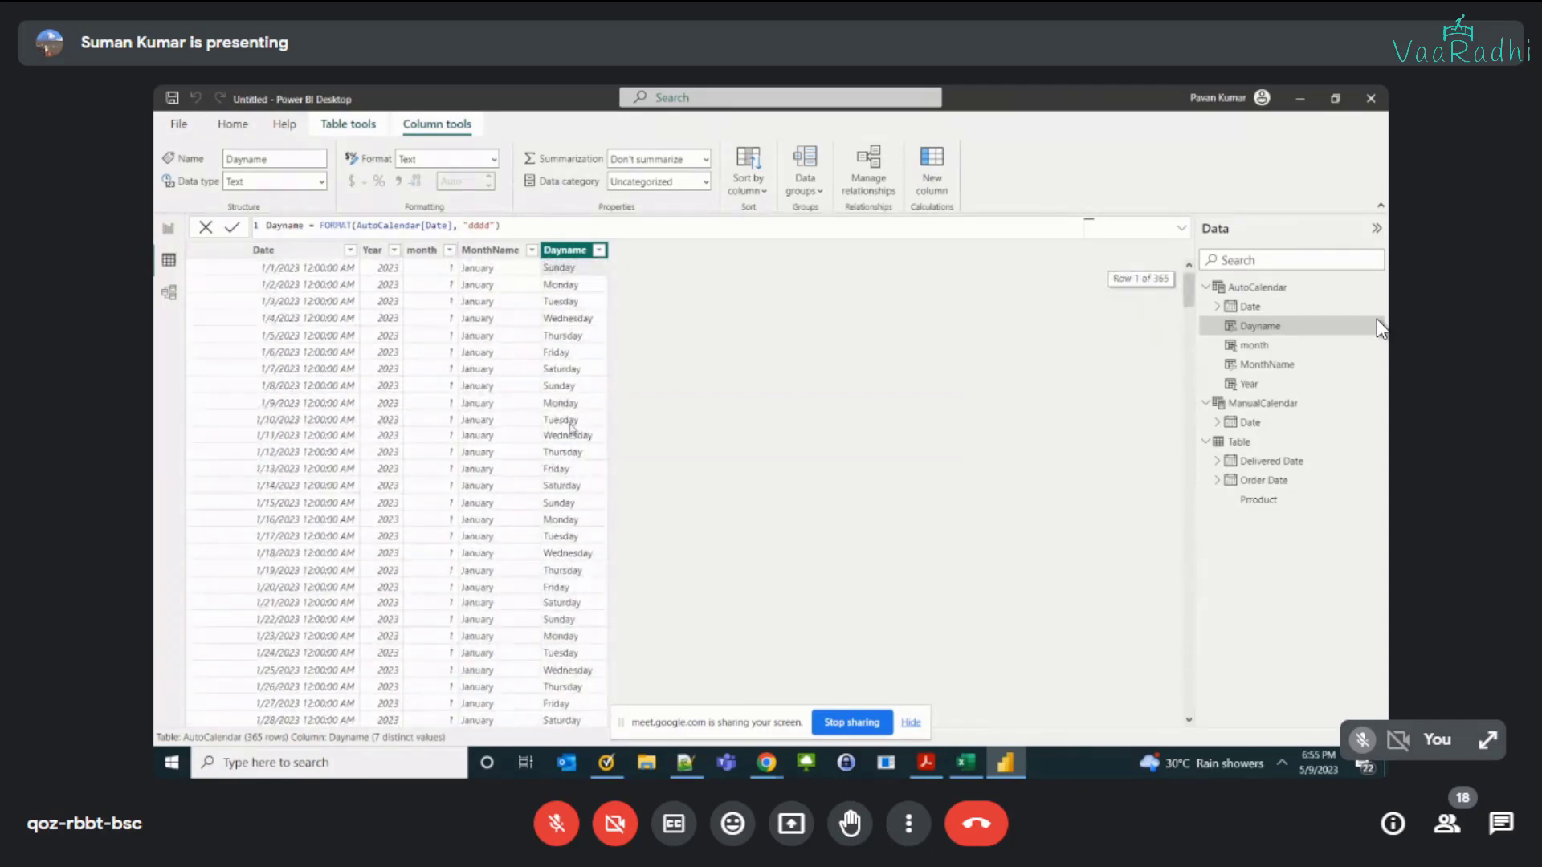
Step: Compare the Order Date and Delivered Date columns of the order table with the dates in the AutoCalendar and ManualCalendar tables
{"action": "left_click", "coordinate": [1294, 439]}
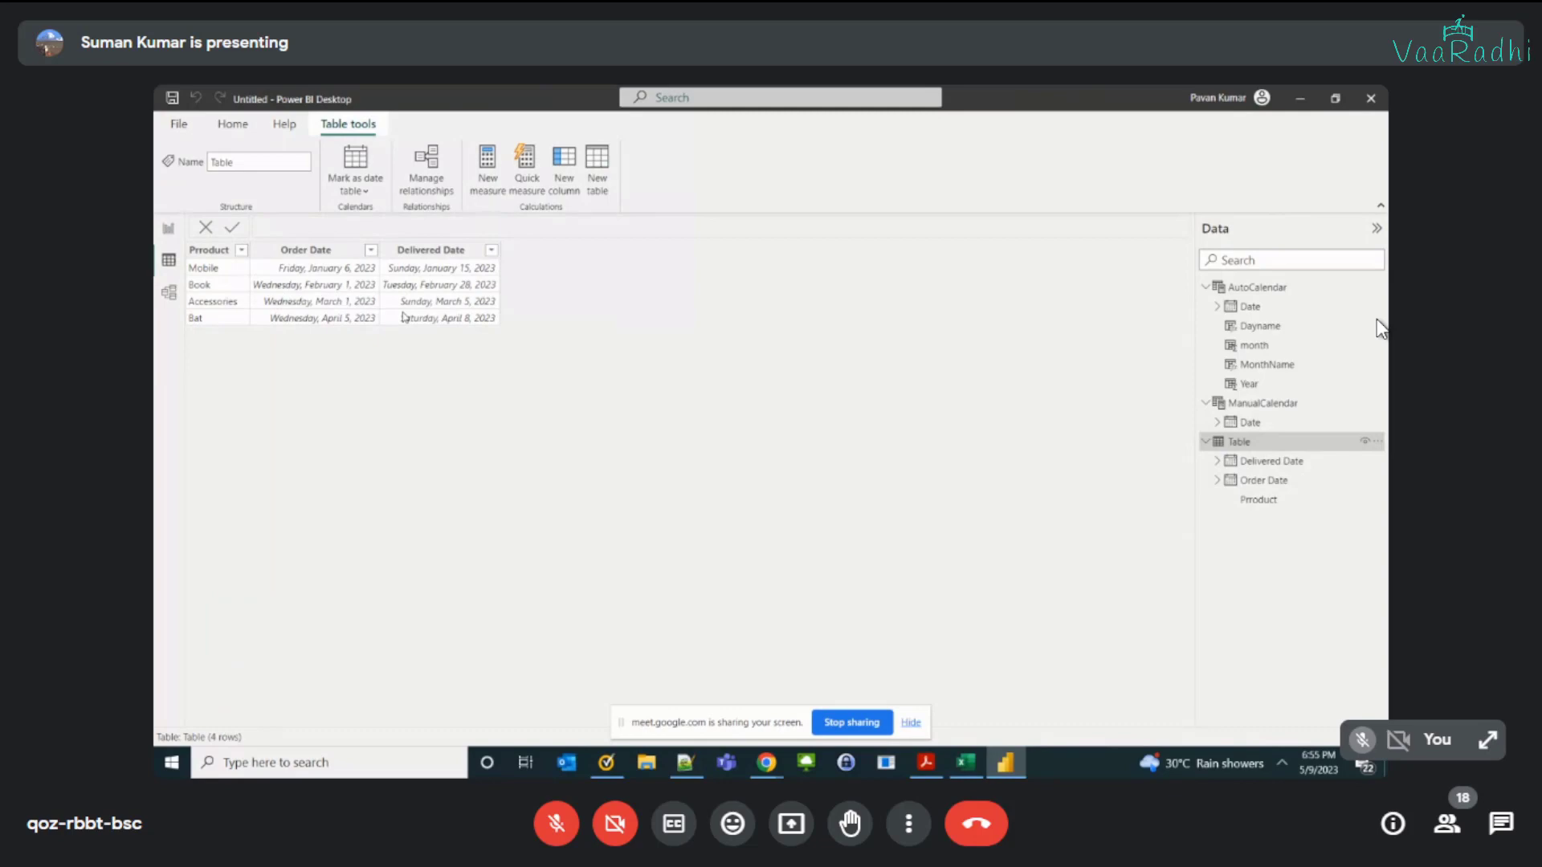
{"action": "left_click", "coordinate": [1262, 287]}
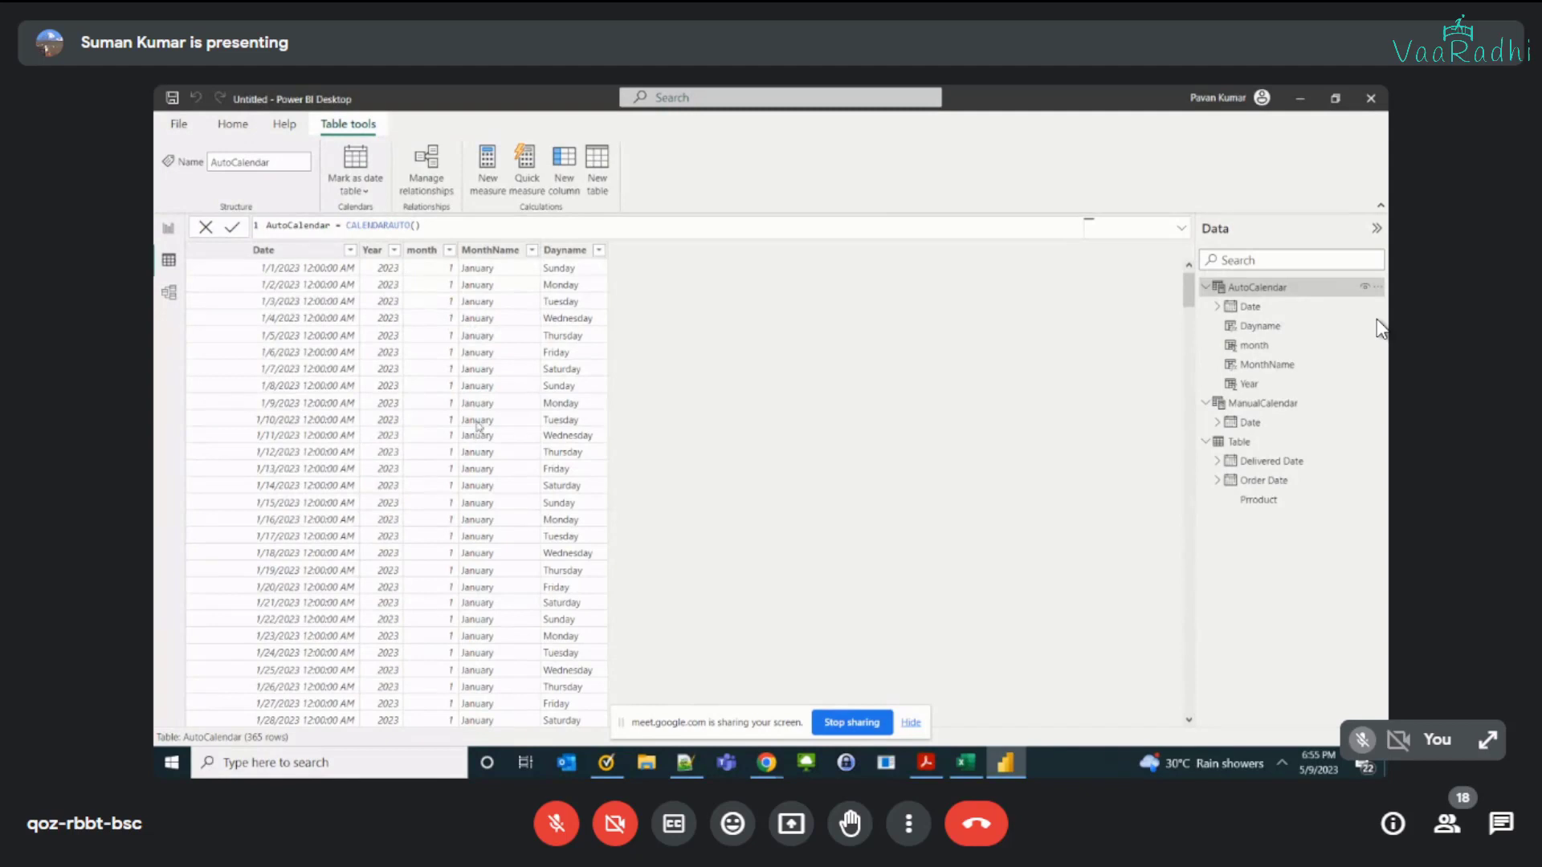
{"action": "left_click", "coordinate": [1286, 404]}
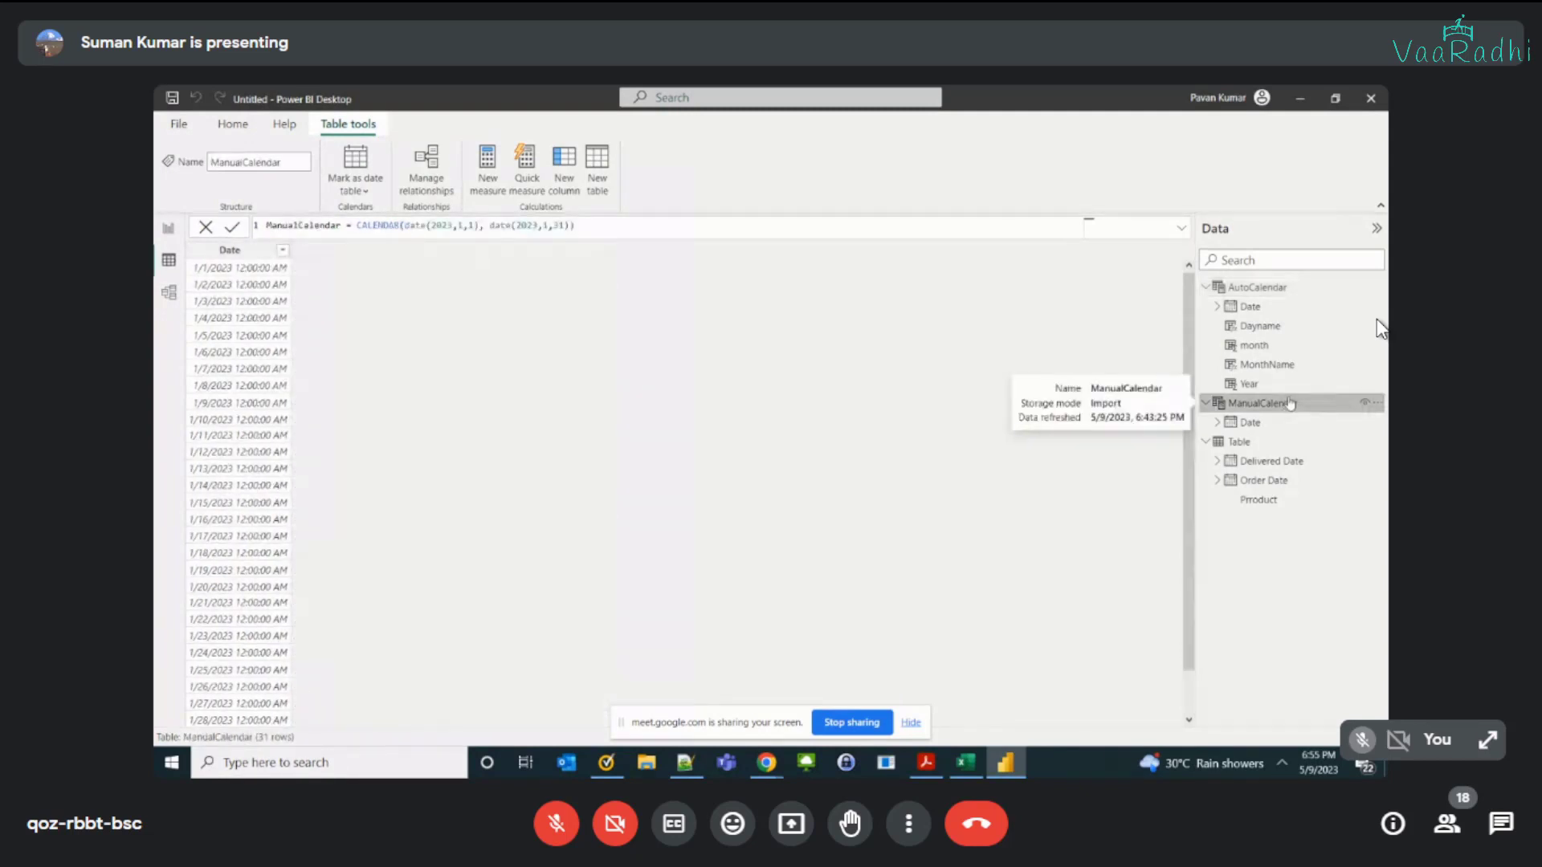
{"action": "left_click", "coordinate": [1283, 442]}
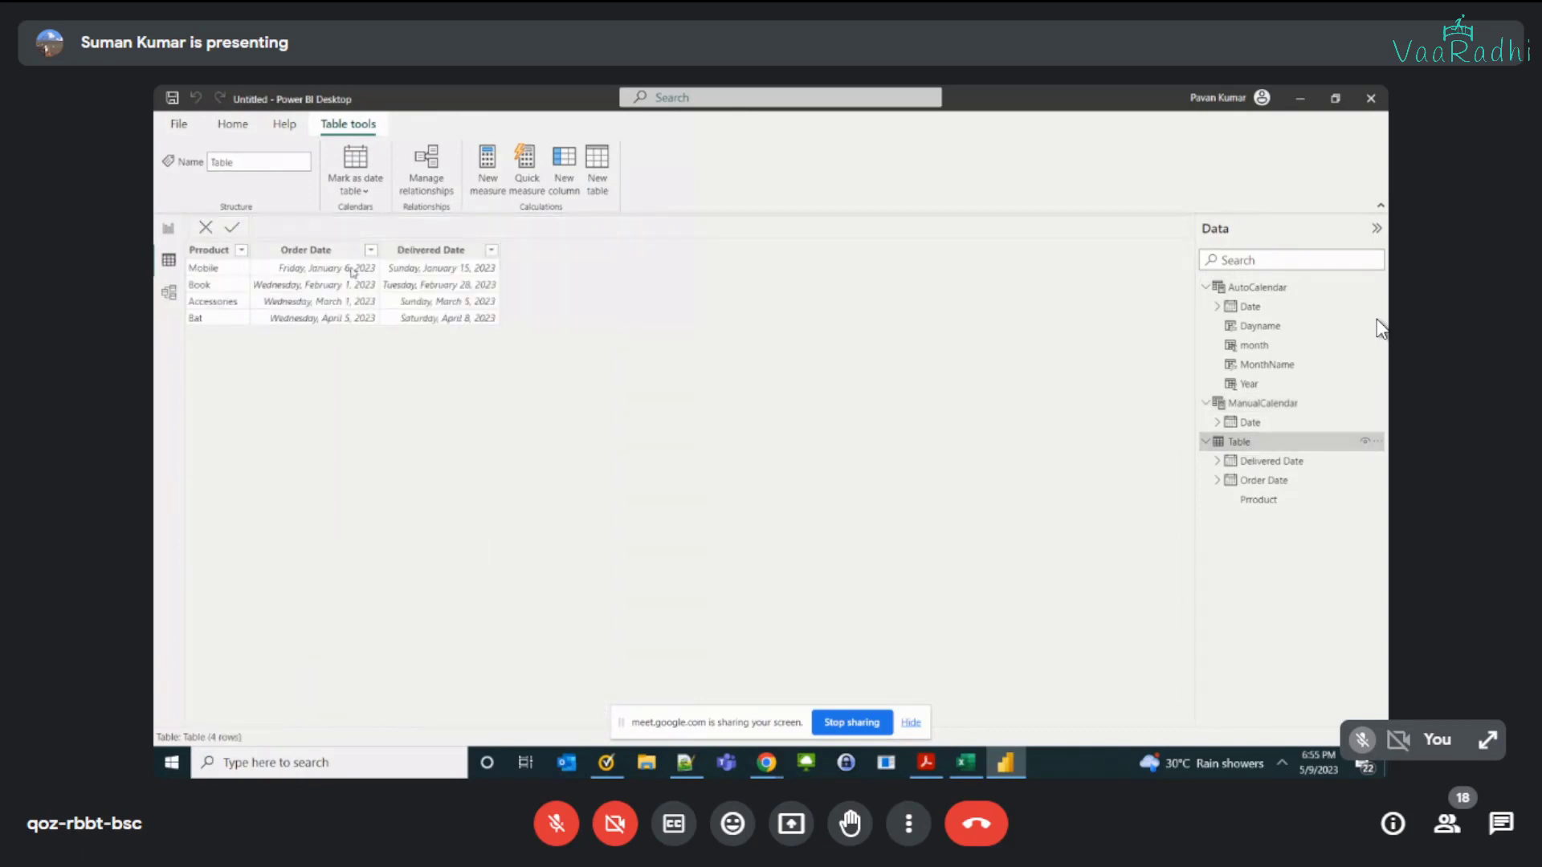
{"action": "left_click", "coordinate": [1244, 287]}
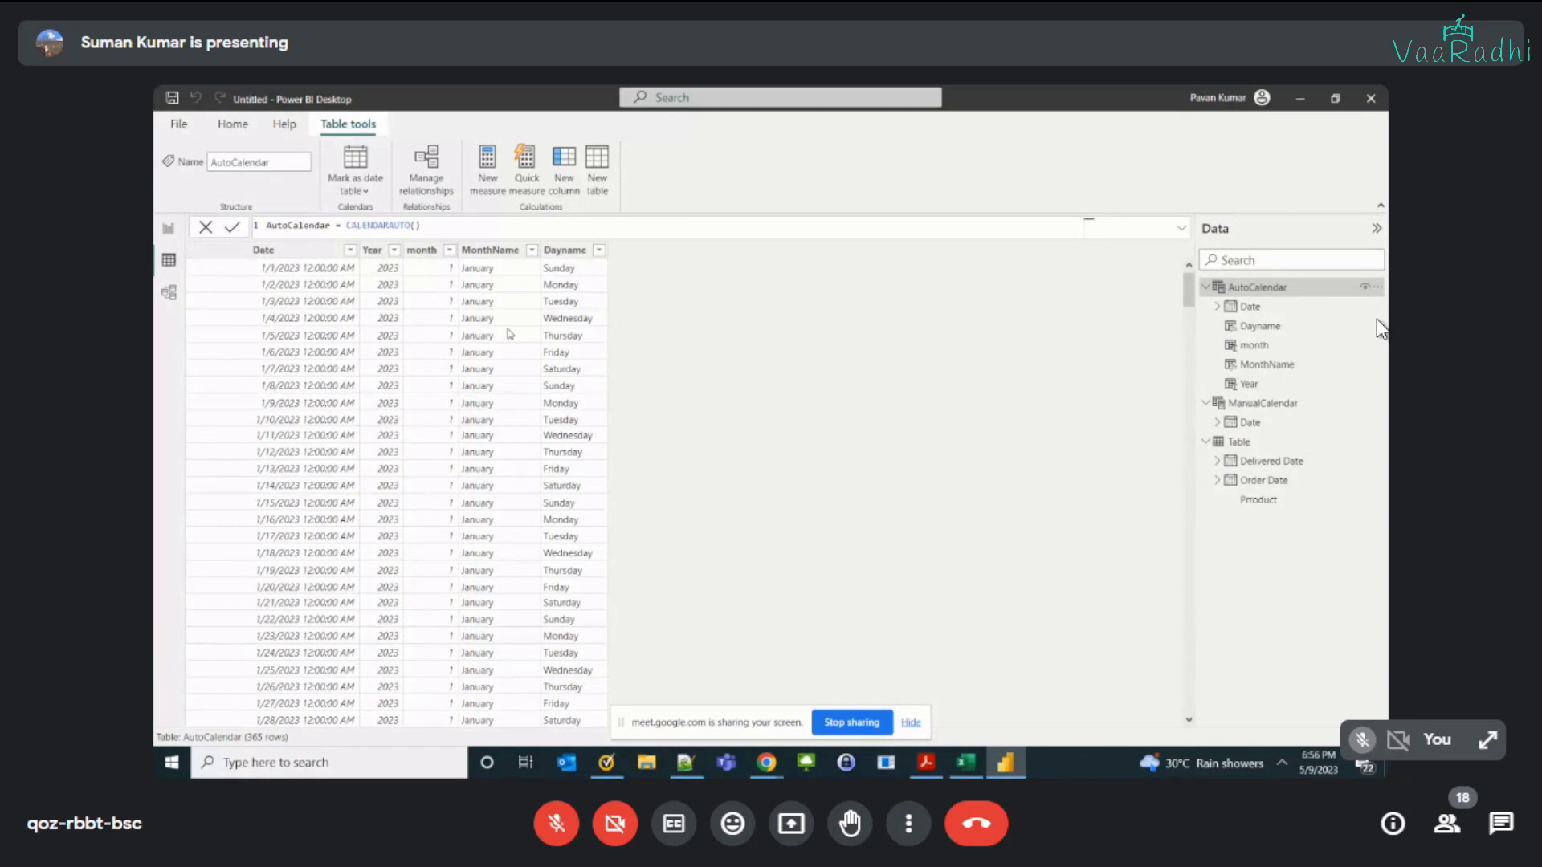
{"action": "left_click", "coordinate": [1250, 308]}
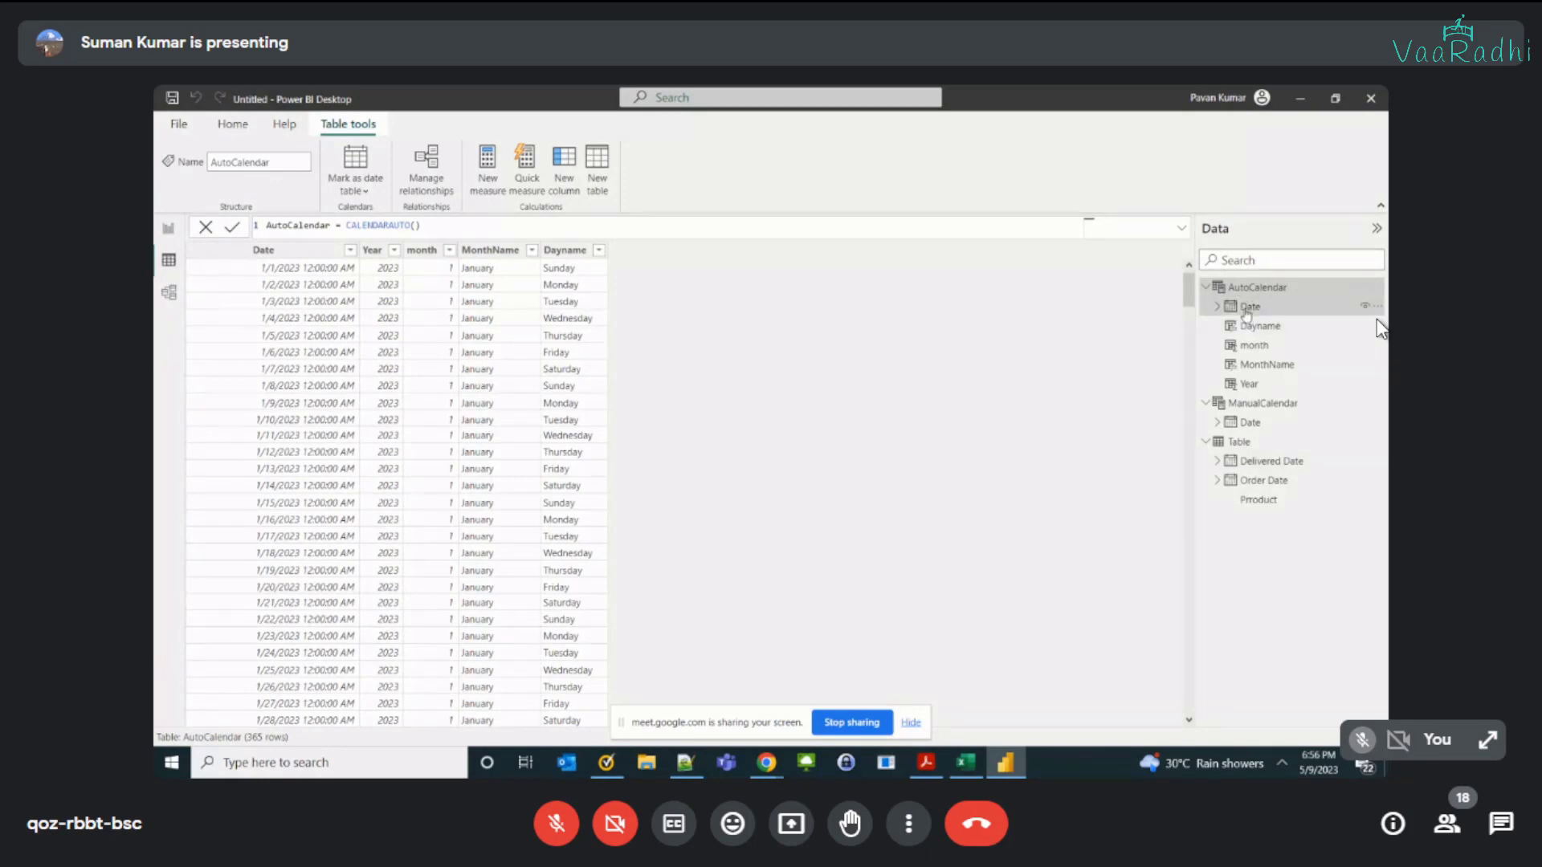
{"action": "left_click", "coordinate": [1239, 462]}
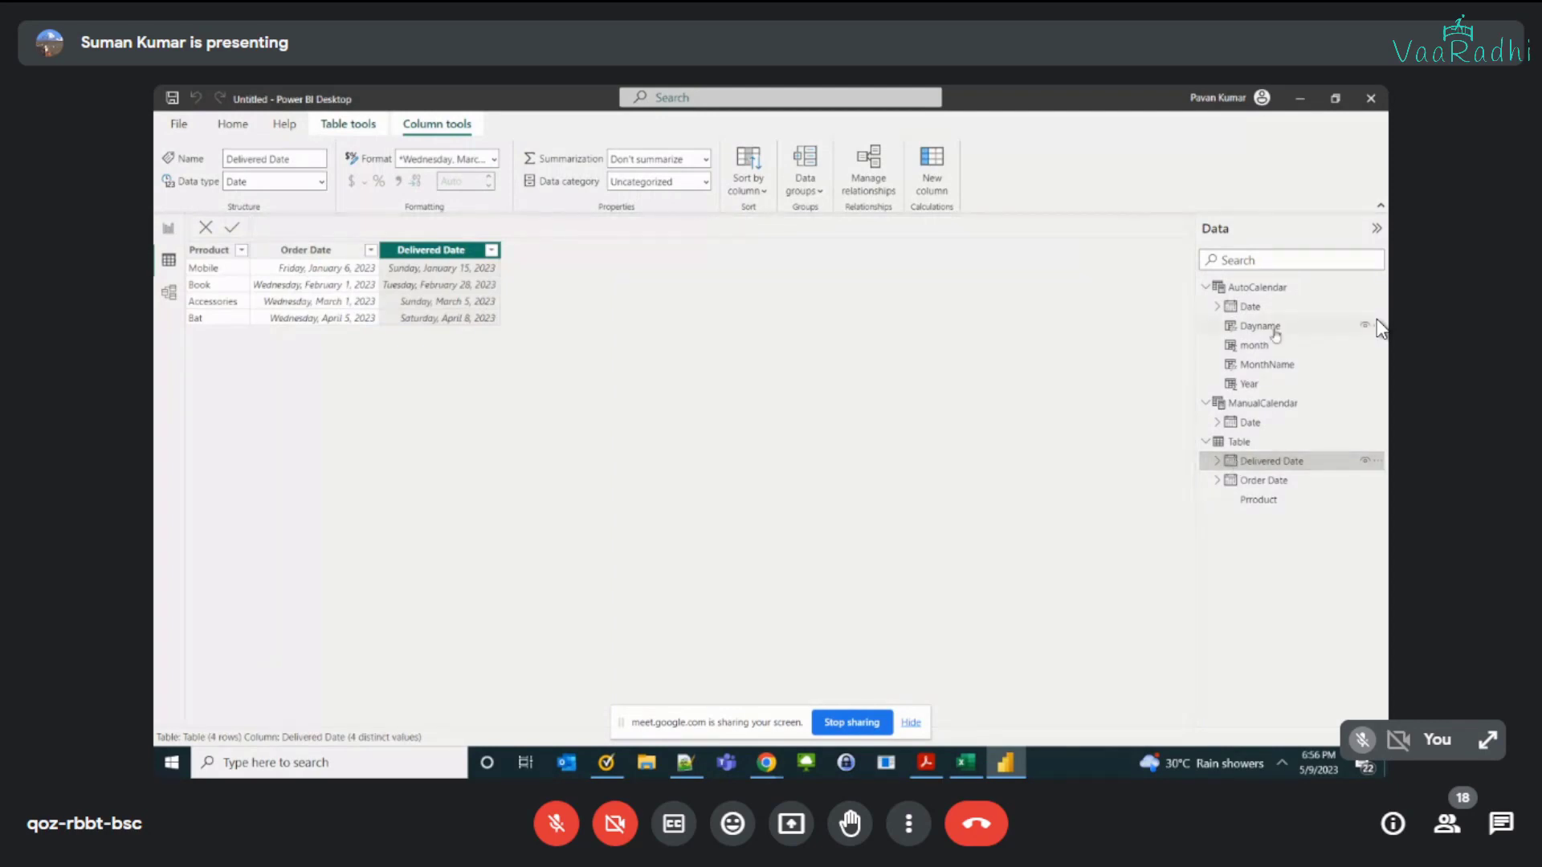
{"action": "left_click", "coordinate": [1250, 307]}
{"action": "left_click", "coordinate": [1257, 481]}
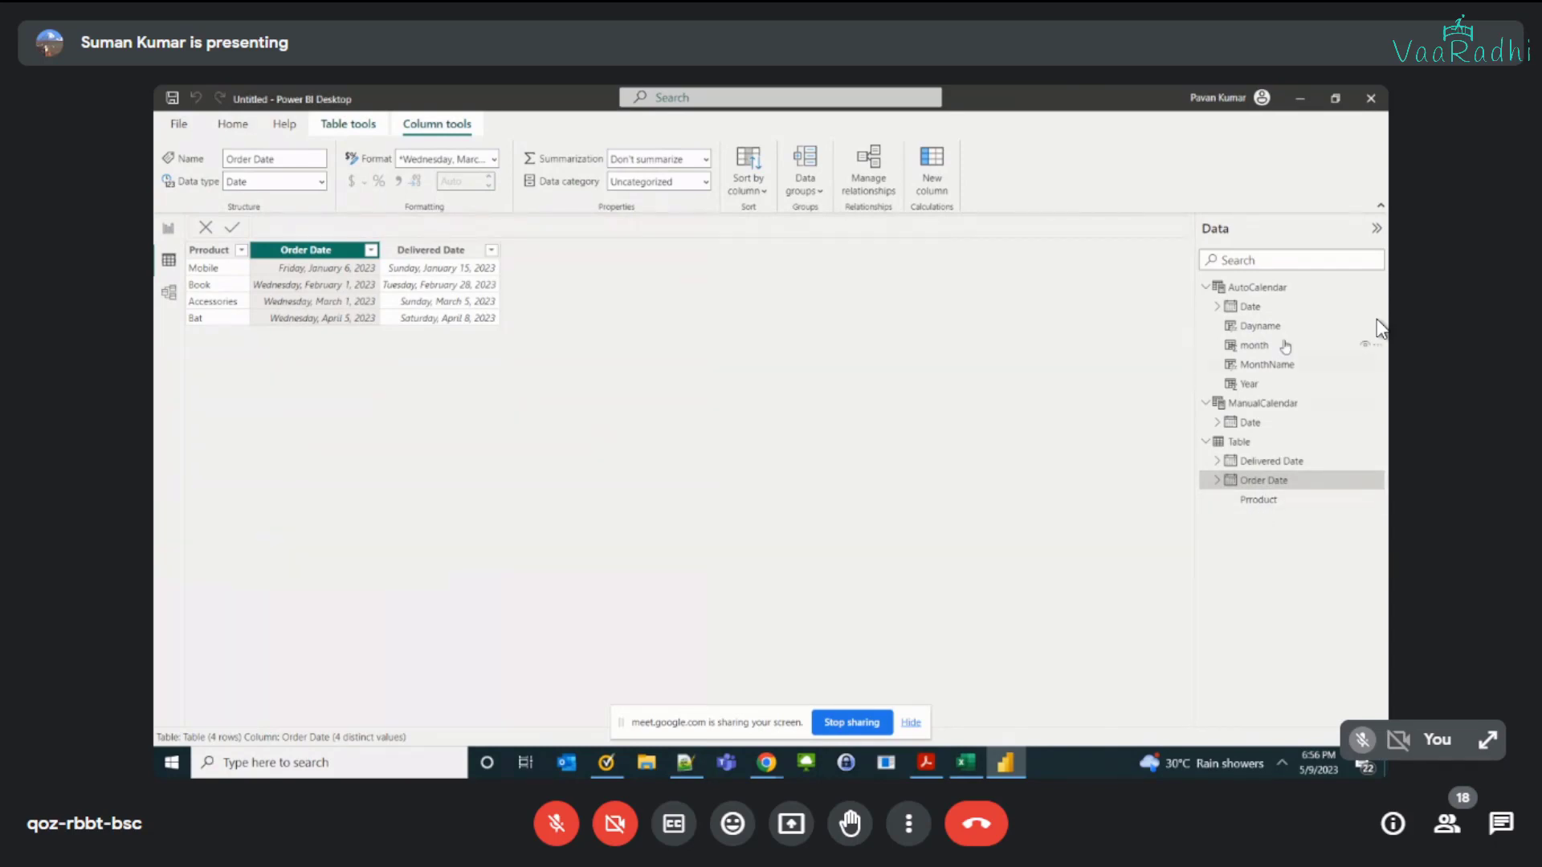
Step: Hide the AutoCalendar table and its columns from the report view
{"action": "right_click", "coordinate": [1256, 295]}
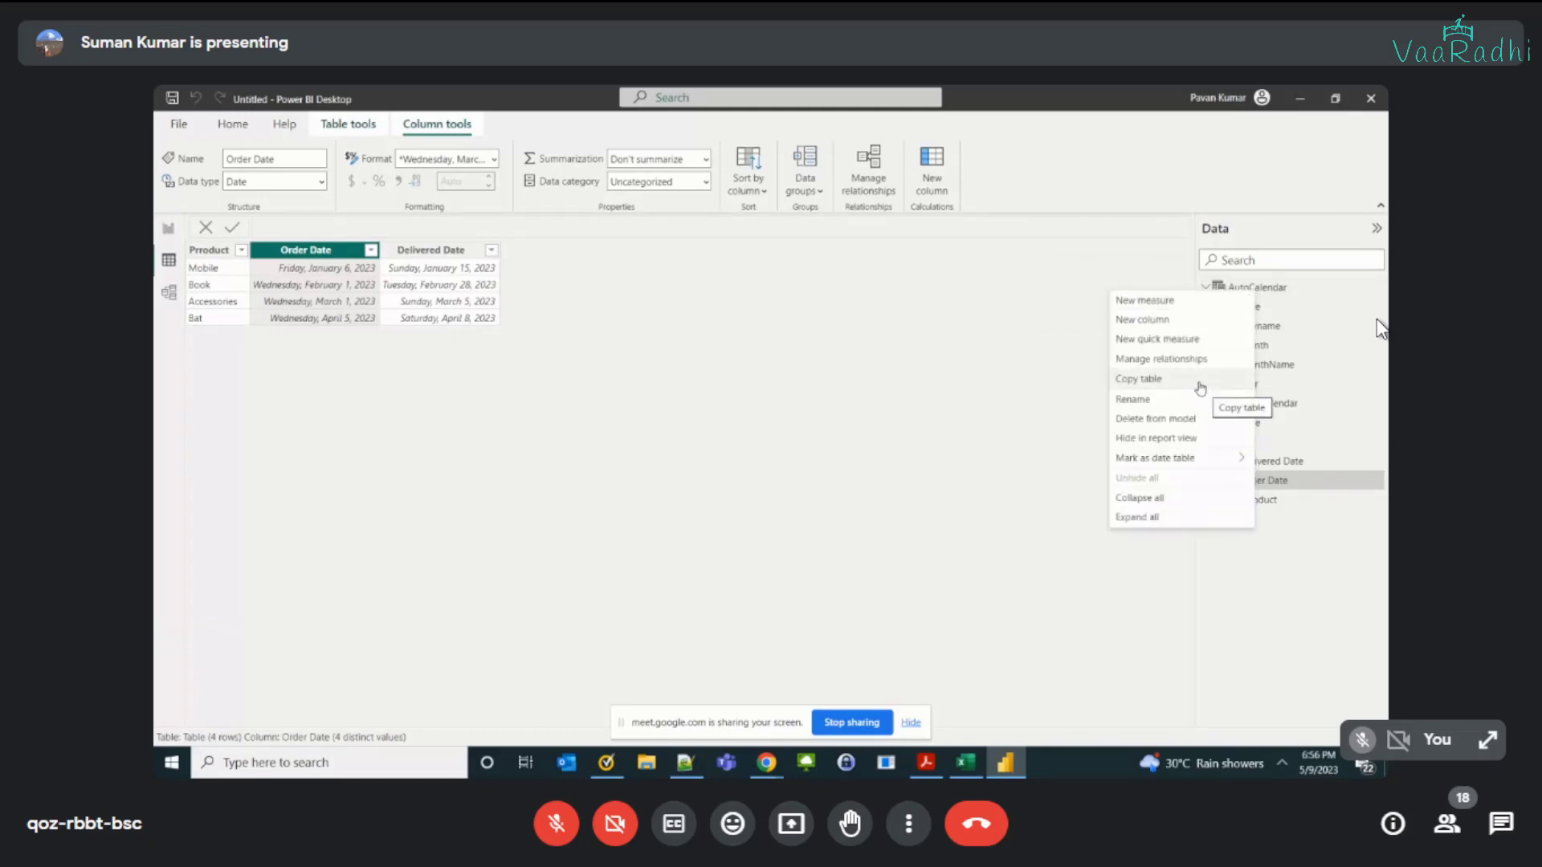
{"action": "left_click", "coordinate": [1001, 405]}
{"action": "right_click", "coordinate": [1270, 284]}
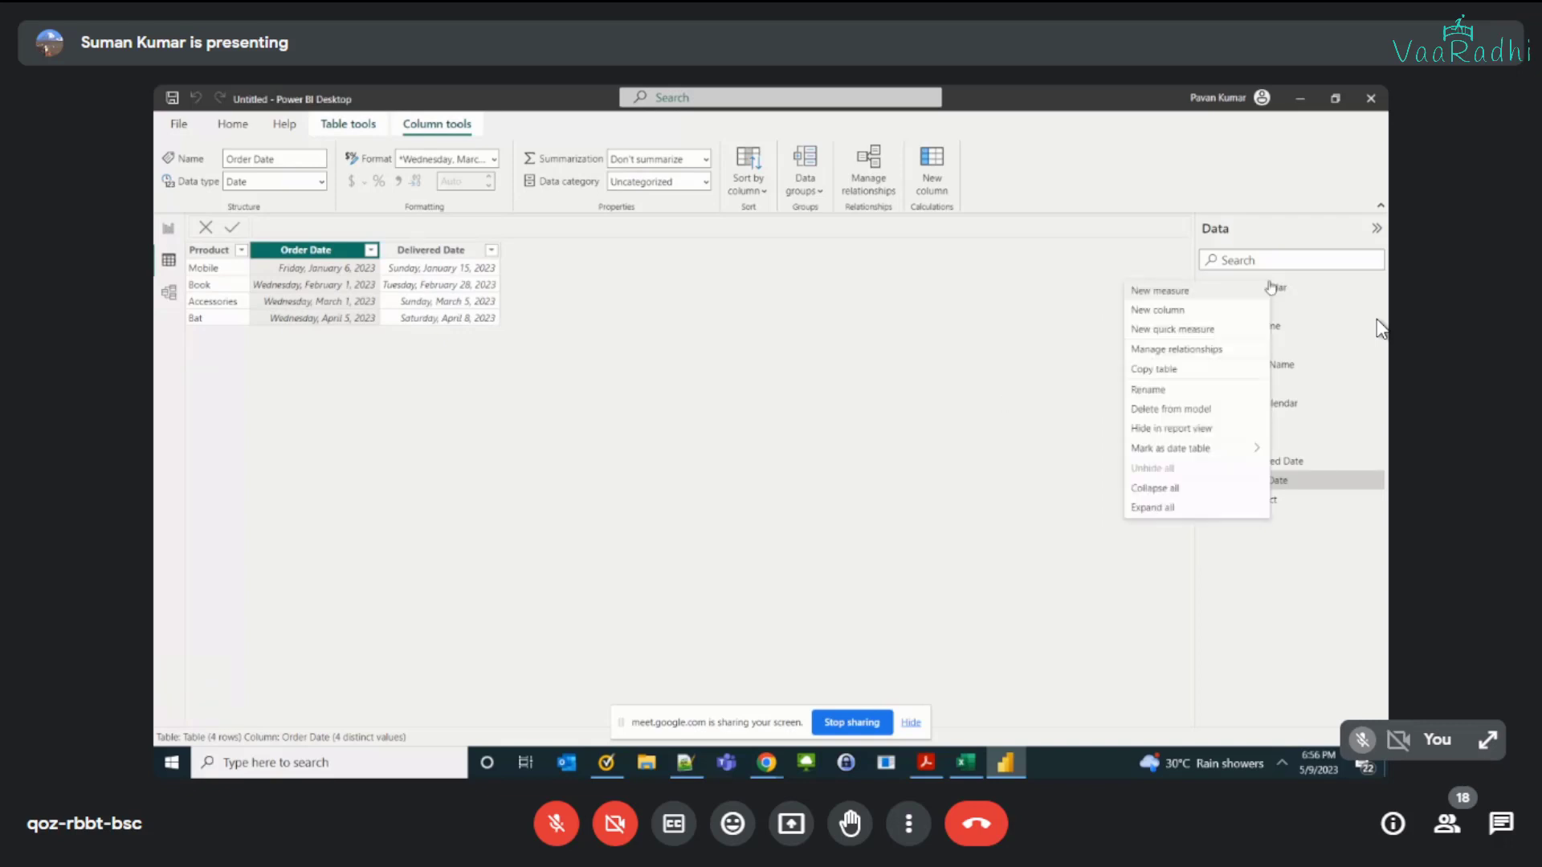
{"action": "right_click", "coordinate": [1298, 285]}
{"action": "left_click", "coordinate": [1375, 290]}
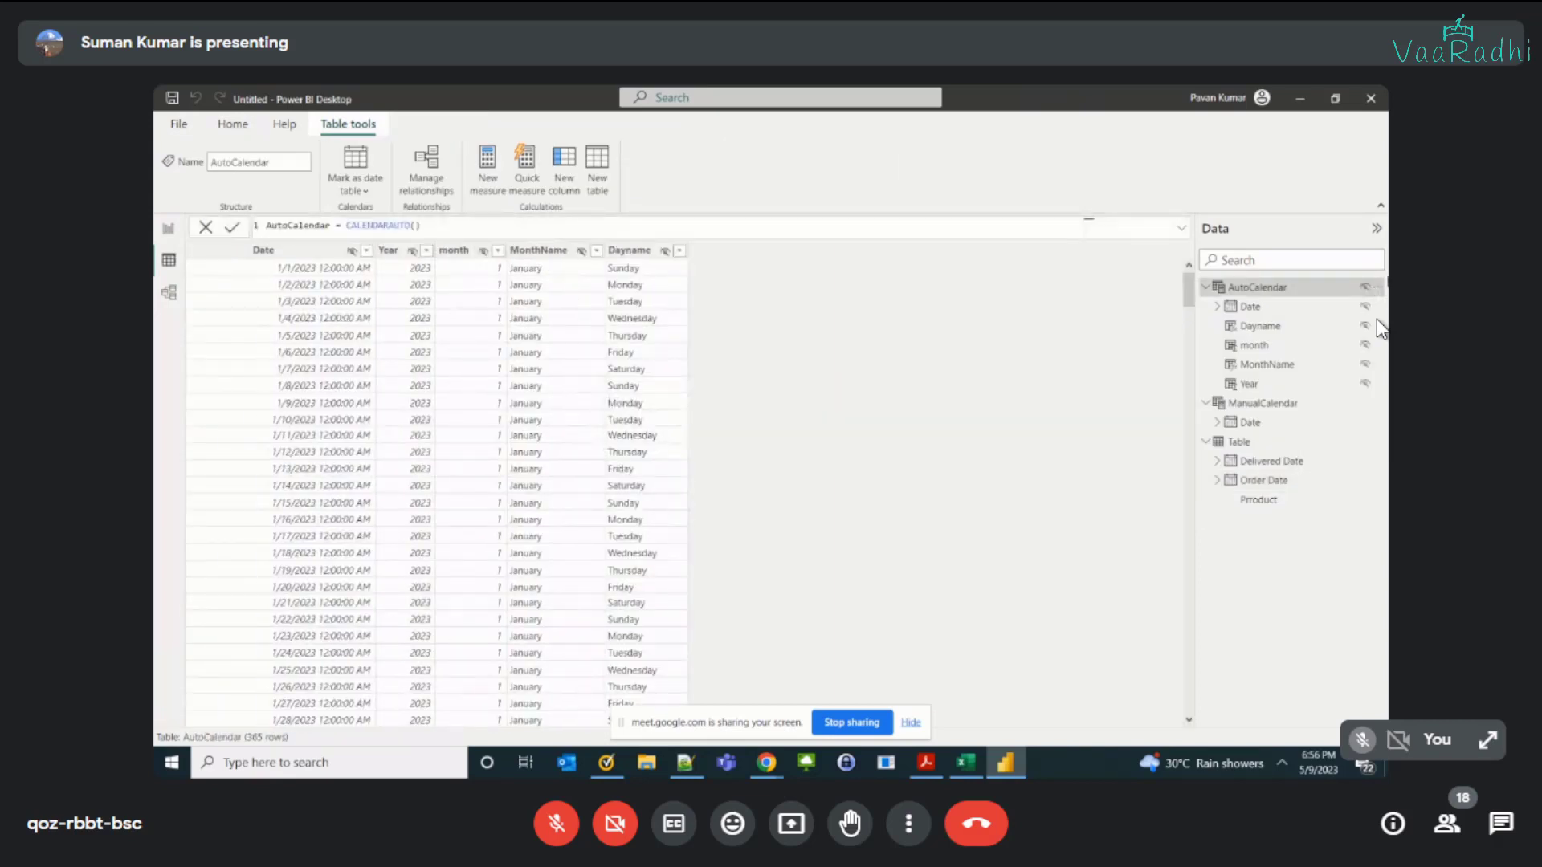
Step: Mark AutoCalendar as a date table, using Date as its date column
{"action": "left_click", "coordinate": [1378, 291]}
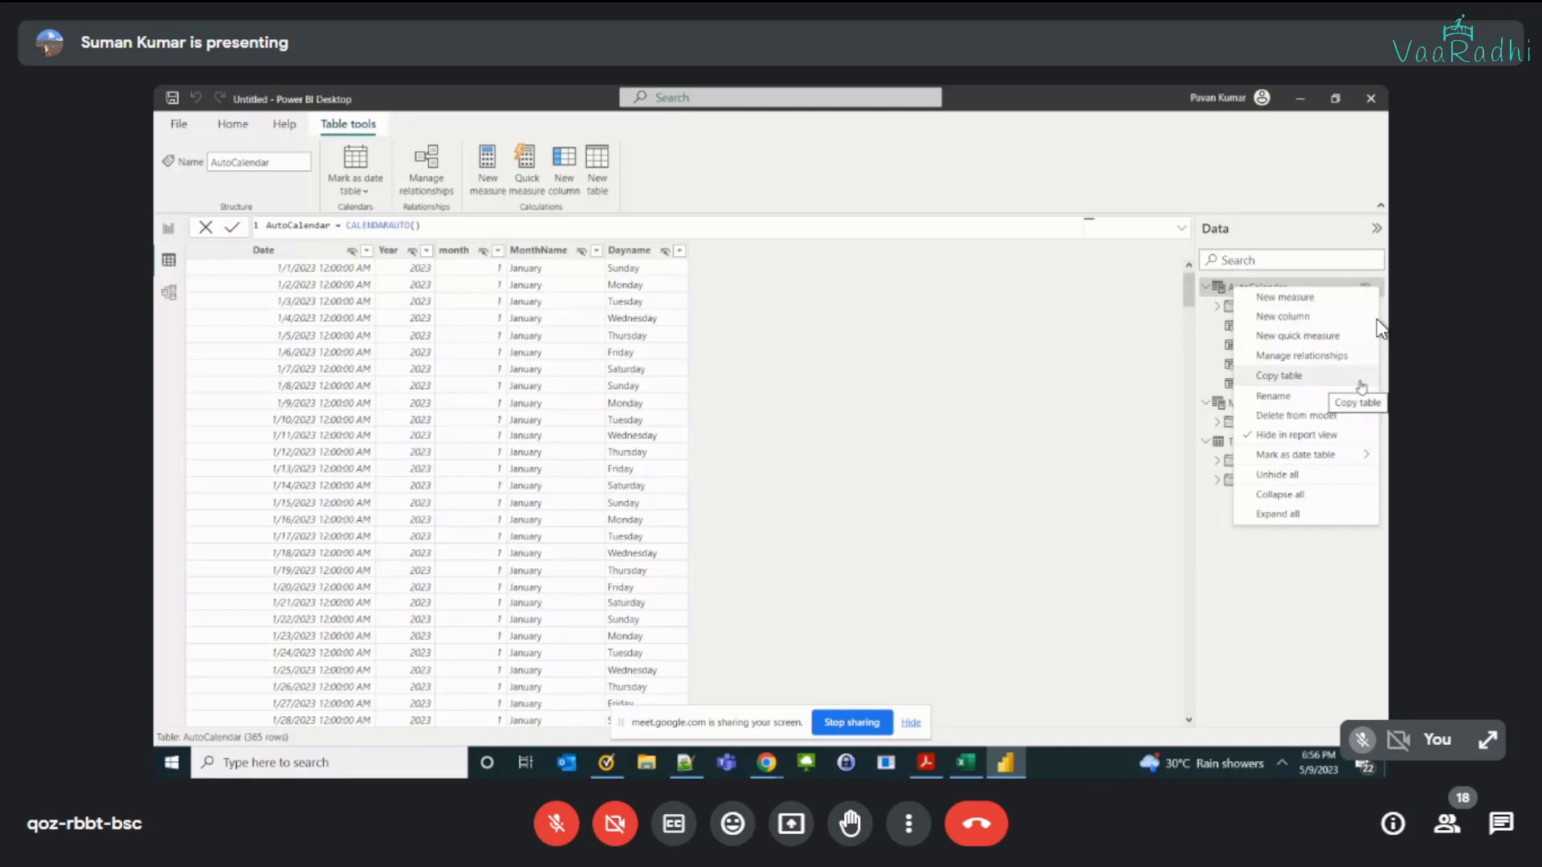
{"action": "mouse_move", "coordinate": [1317, 459]}
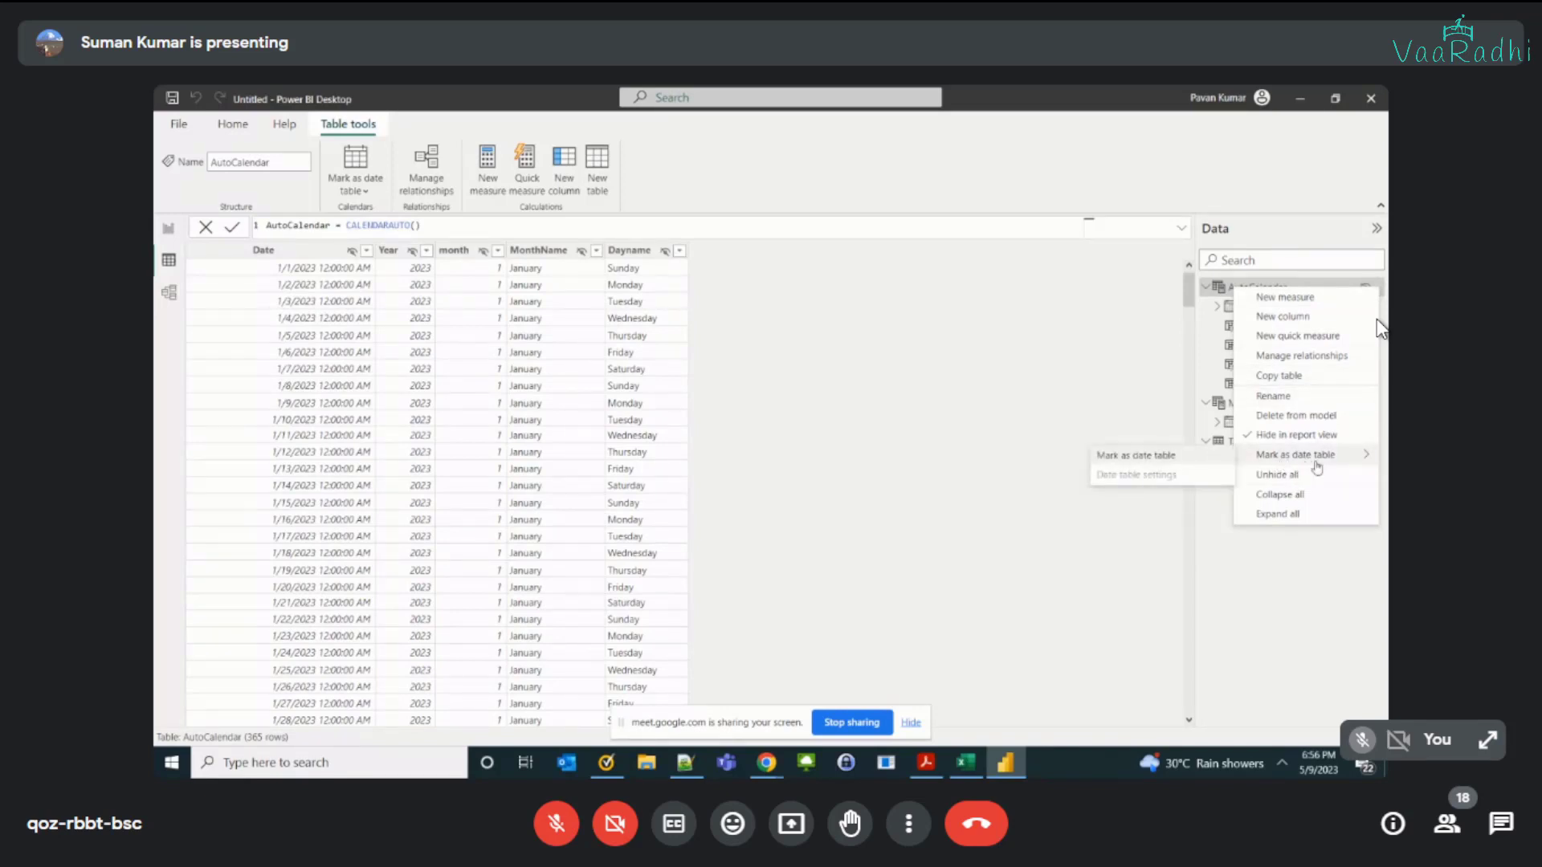
{"action": "left_click", "coordinate": [1150, 456]}
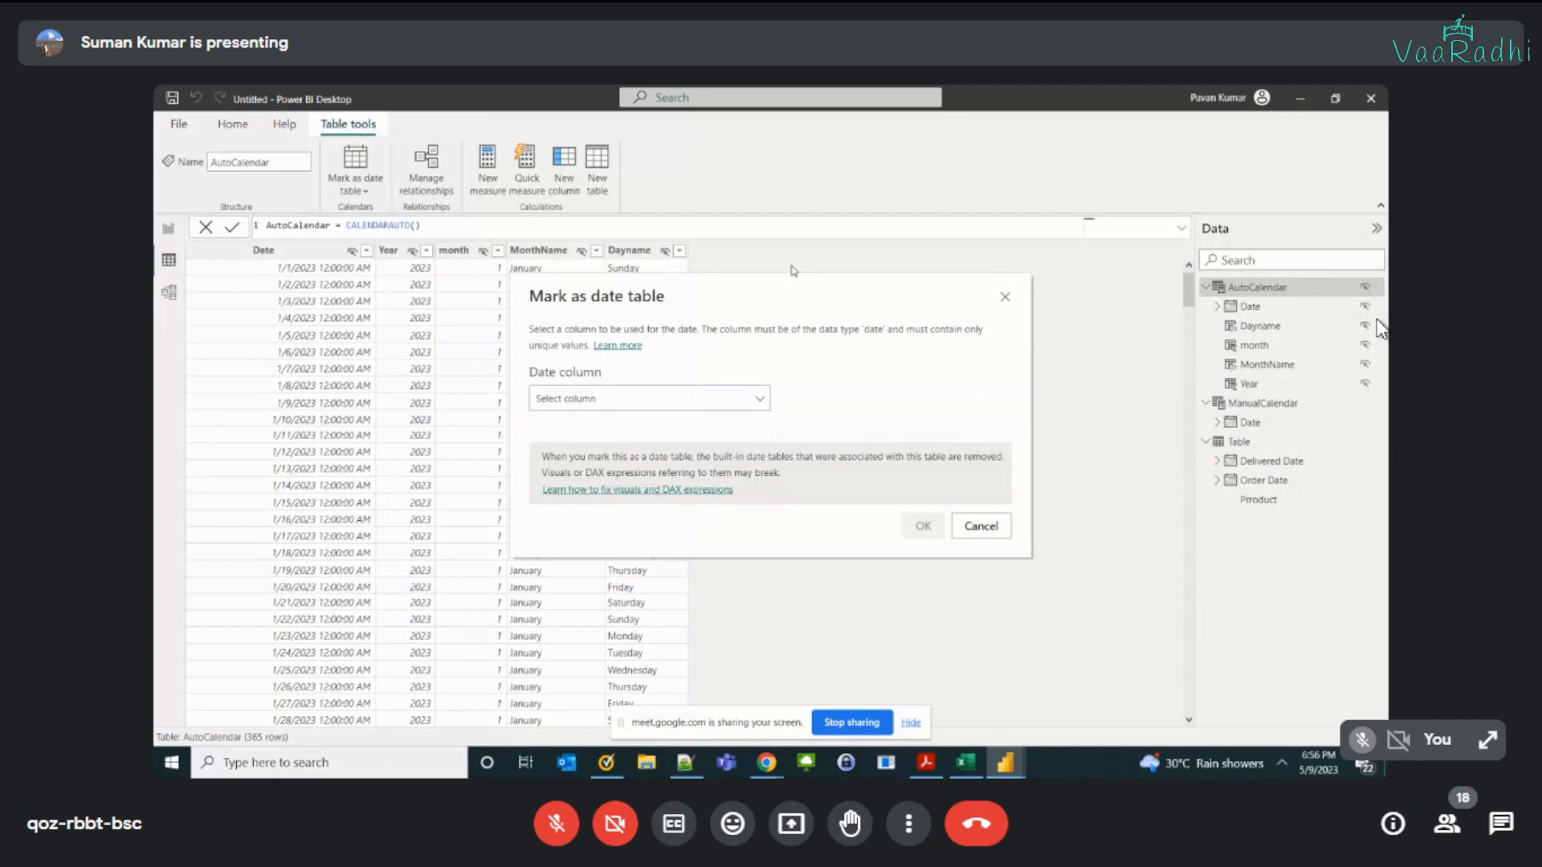
{"action": "left_click", "coordinate": [852, 370]}
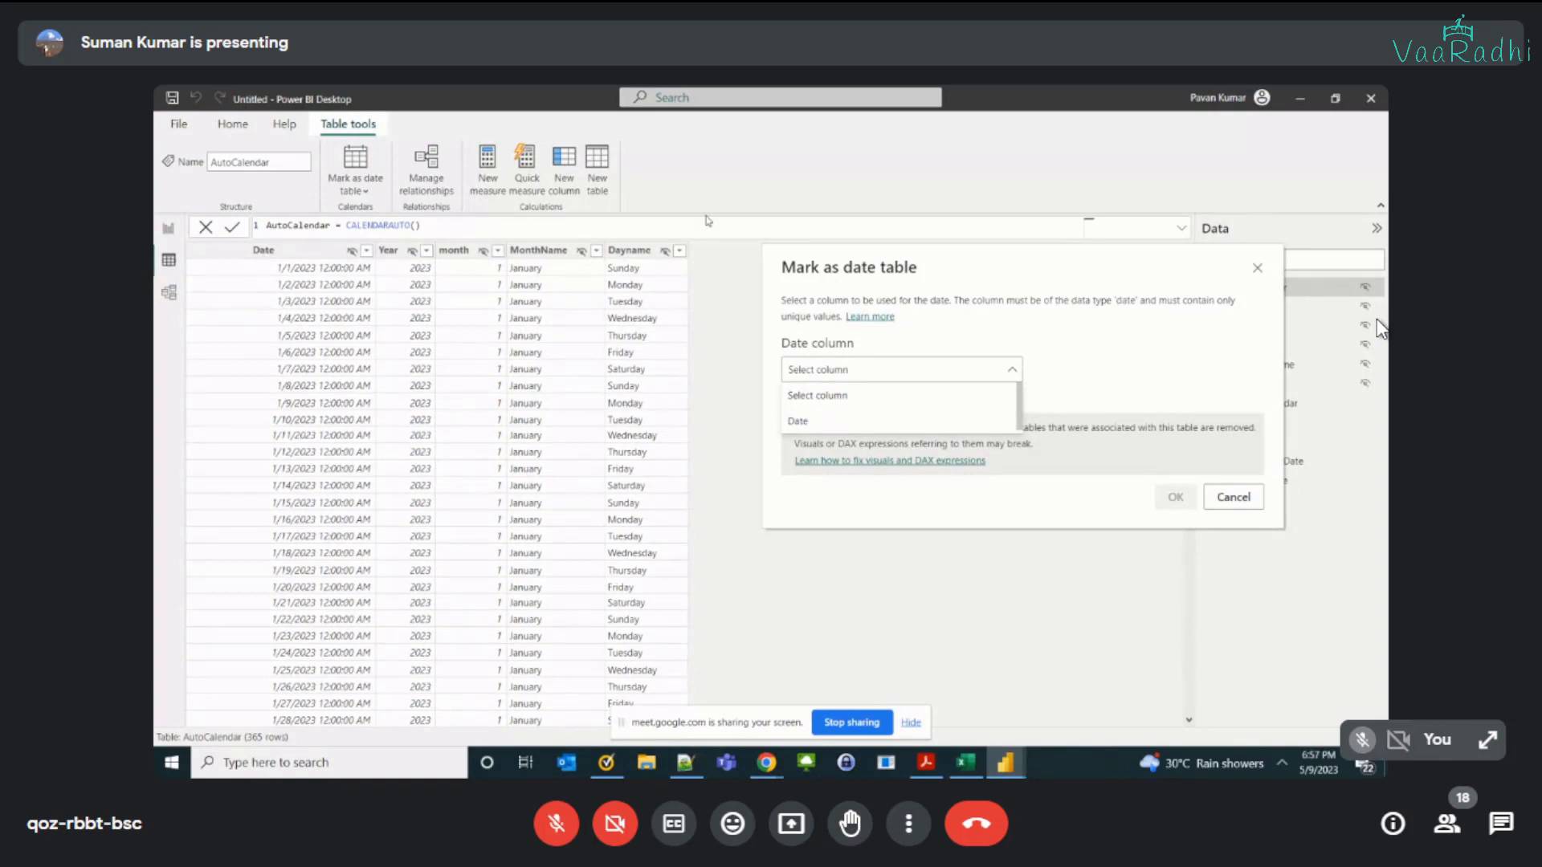
{"action": "left_click", "coordinate": [800, 423]}
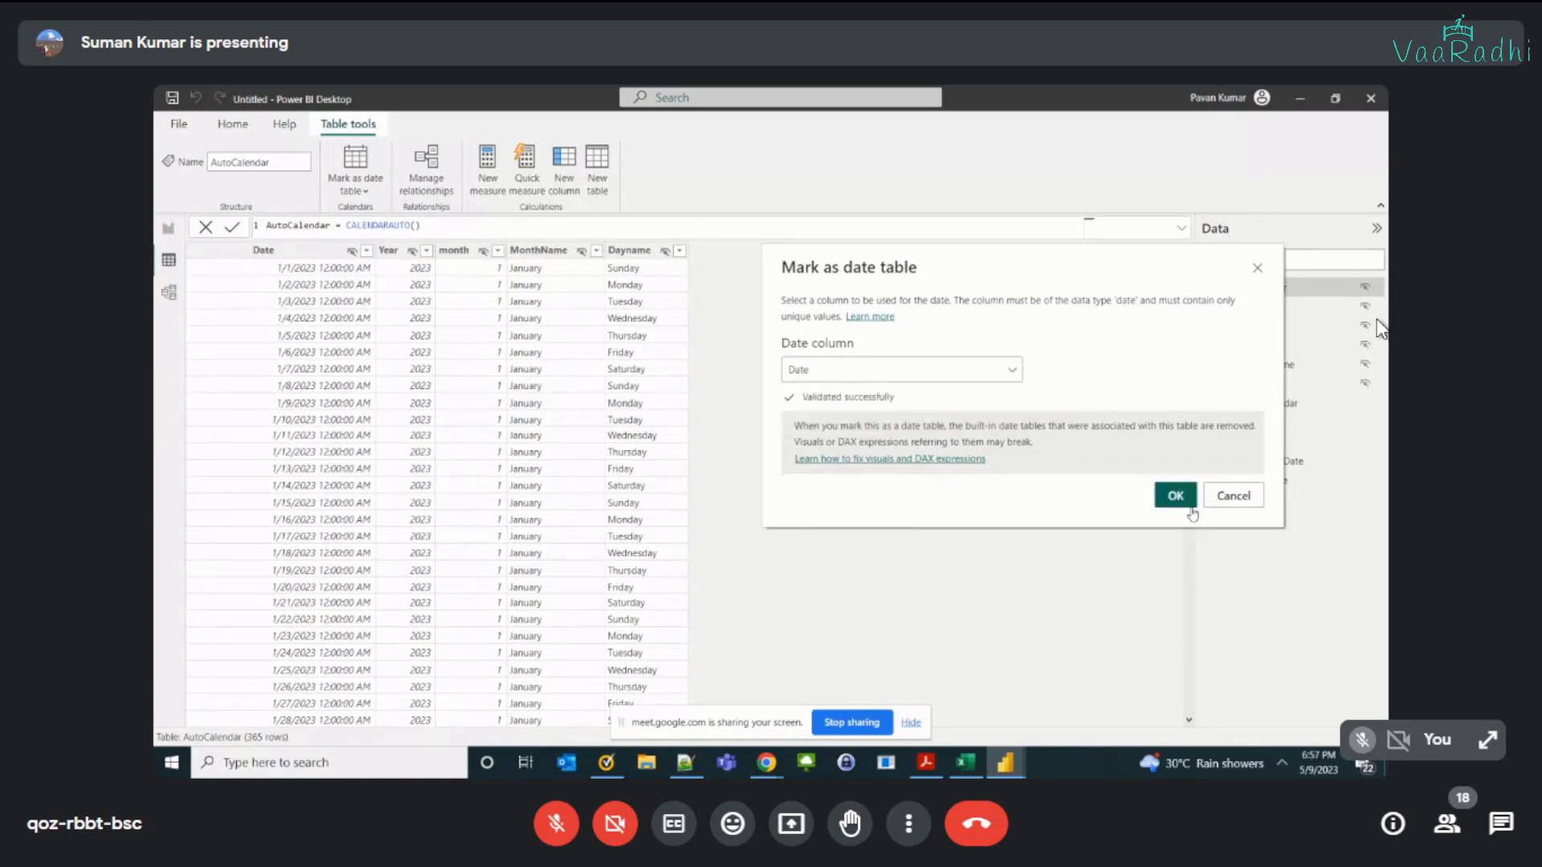
{"action": "left_click", "coordinate": [1174, 500]}
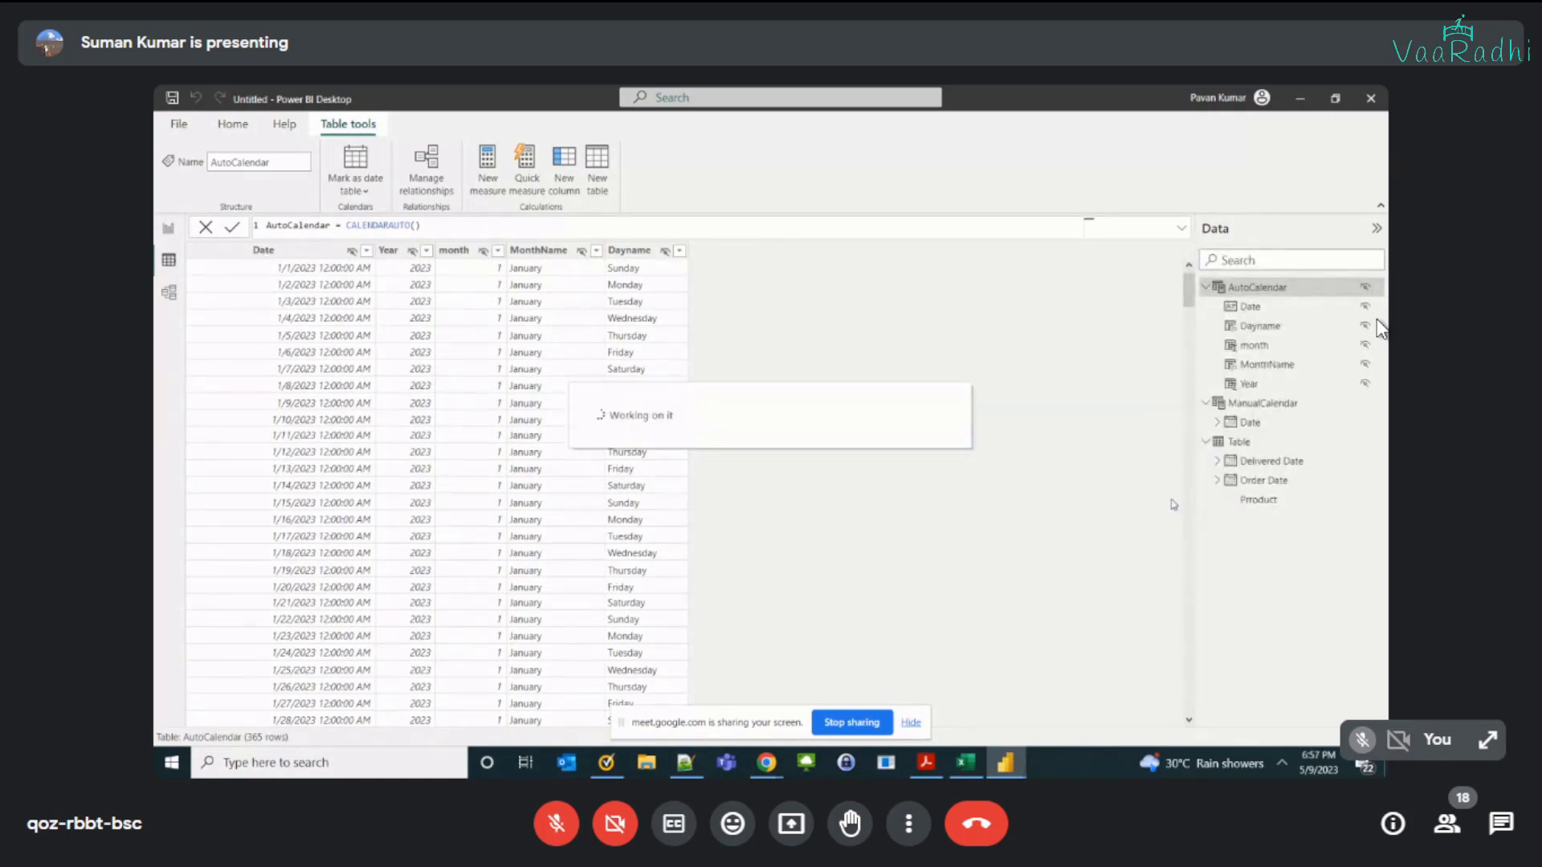
Step: Show the data model diagram and place the AutoCalendar table below ManualCalendar
{"action": "left_click", "coordinate": [169, 293]}
{"action": "left_click", "coordinate": [607, 321]}
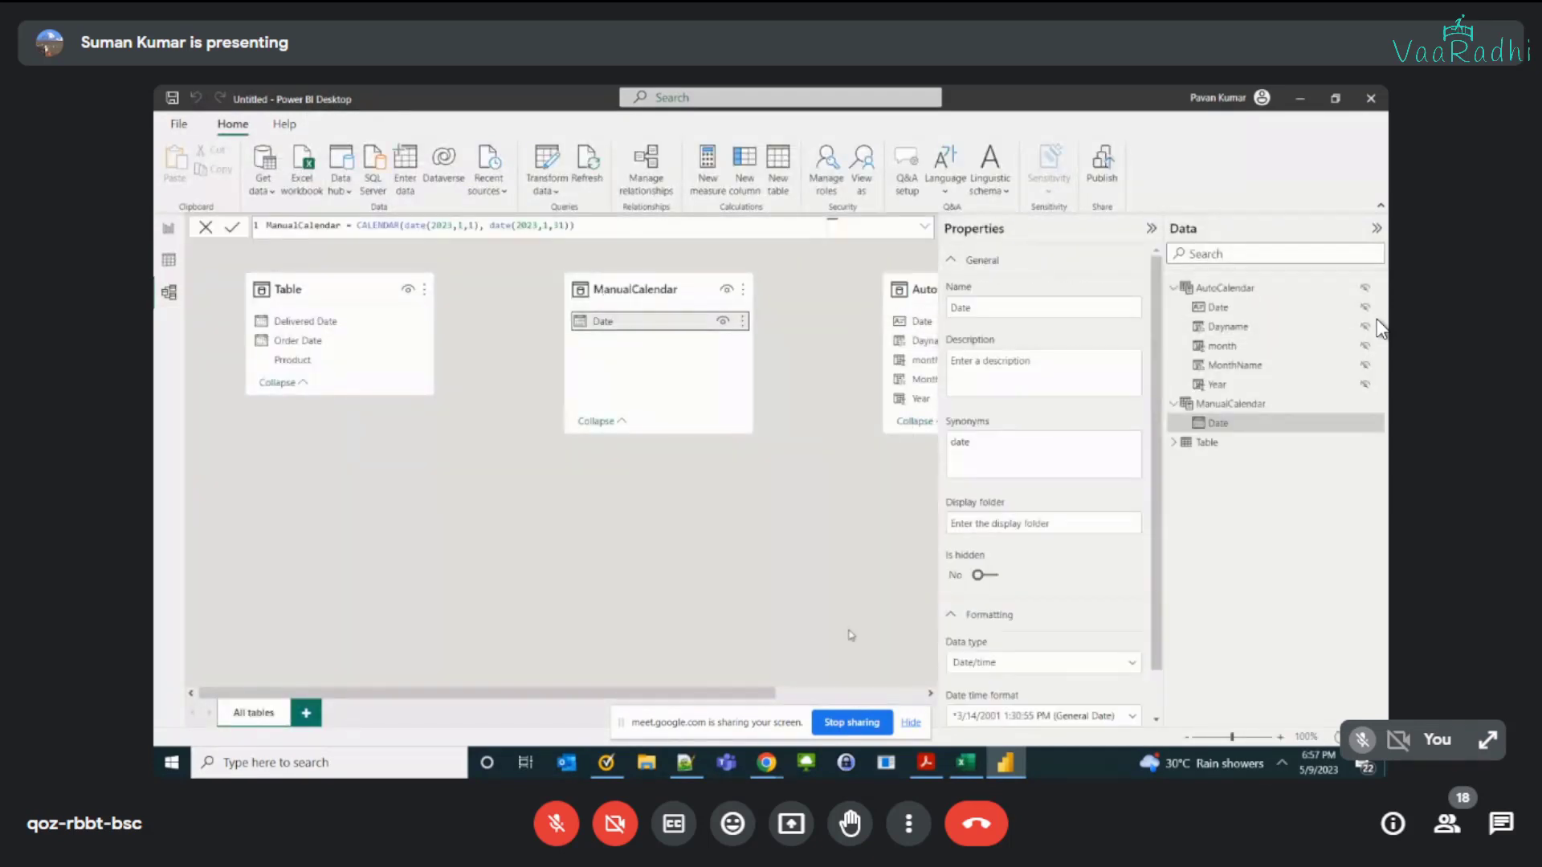
{"action": "left_click_drag", "start_coordinate": [730, 697], "coordinate": [738, 697]}
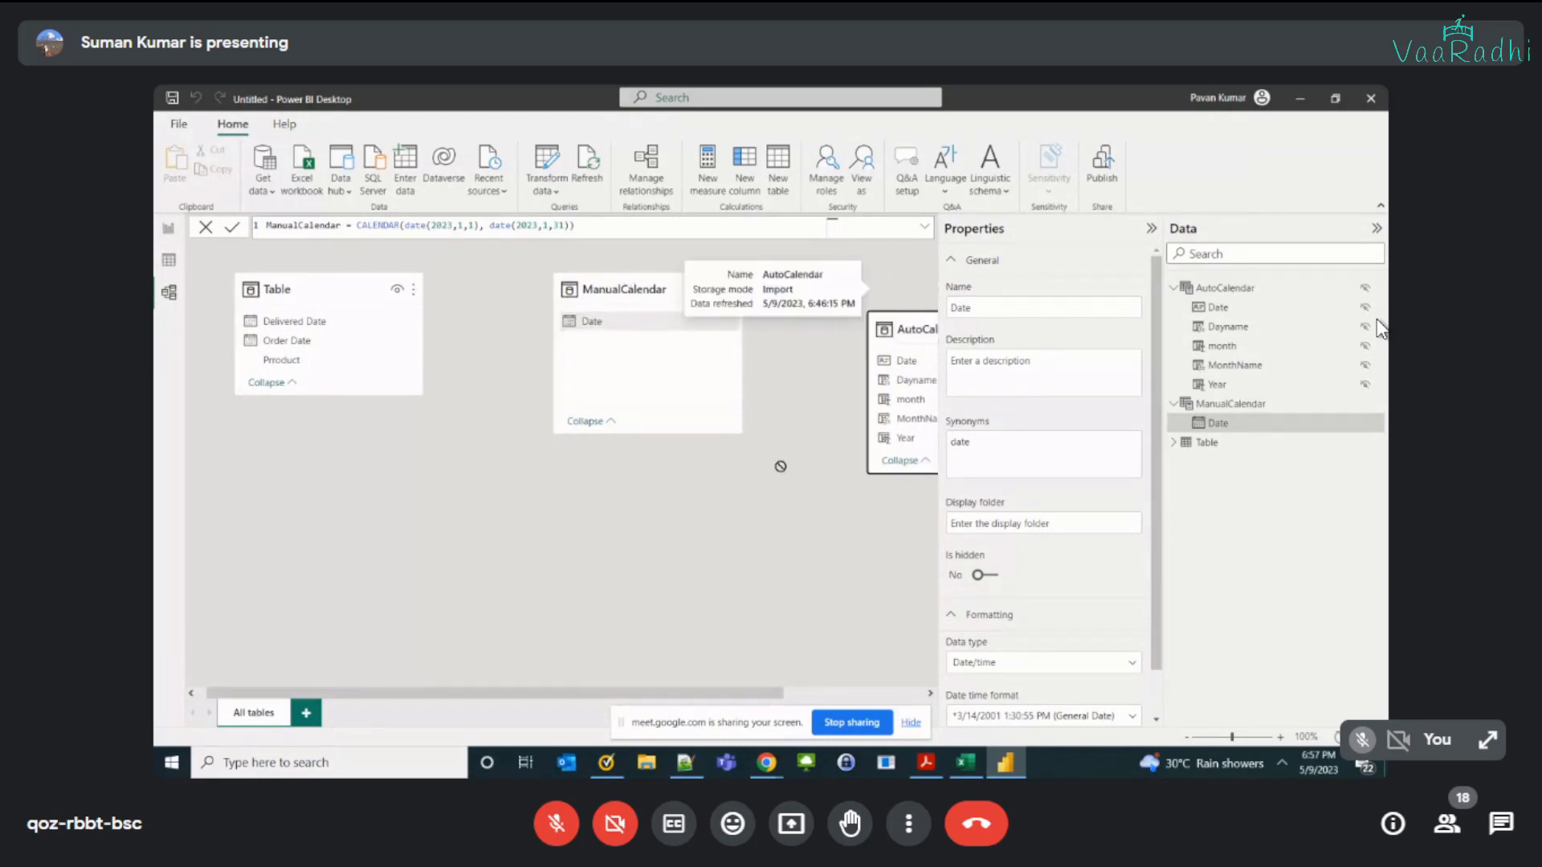
{"action": "left_click_drag", "start_coordinate": [908, 289], "coordinate": [582, 491]}
Step: Try to relate AutoCalendar's Date to the order table's Delivered Date and to its Order Date, then return to the table data
{"action": "left_click", "coordinate": [607, 528]}
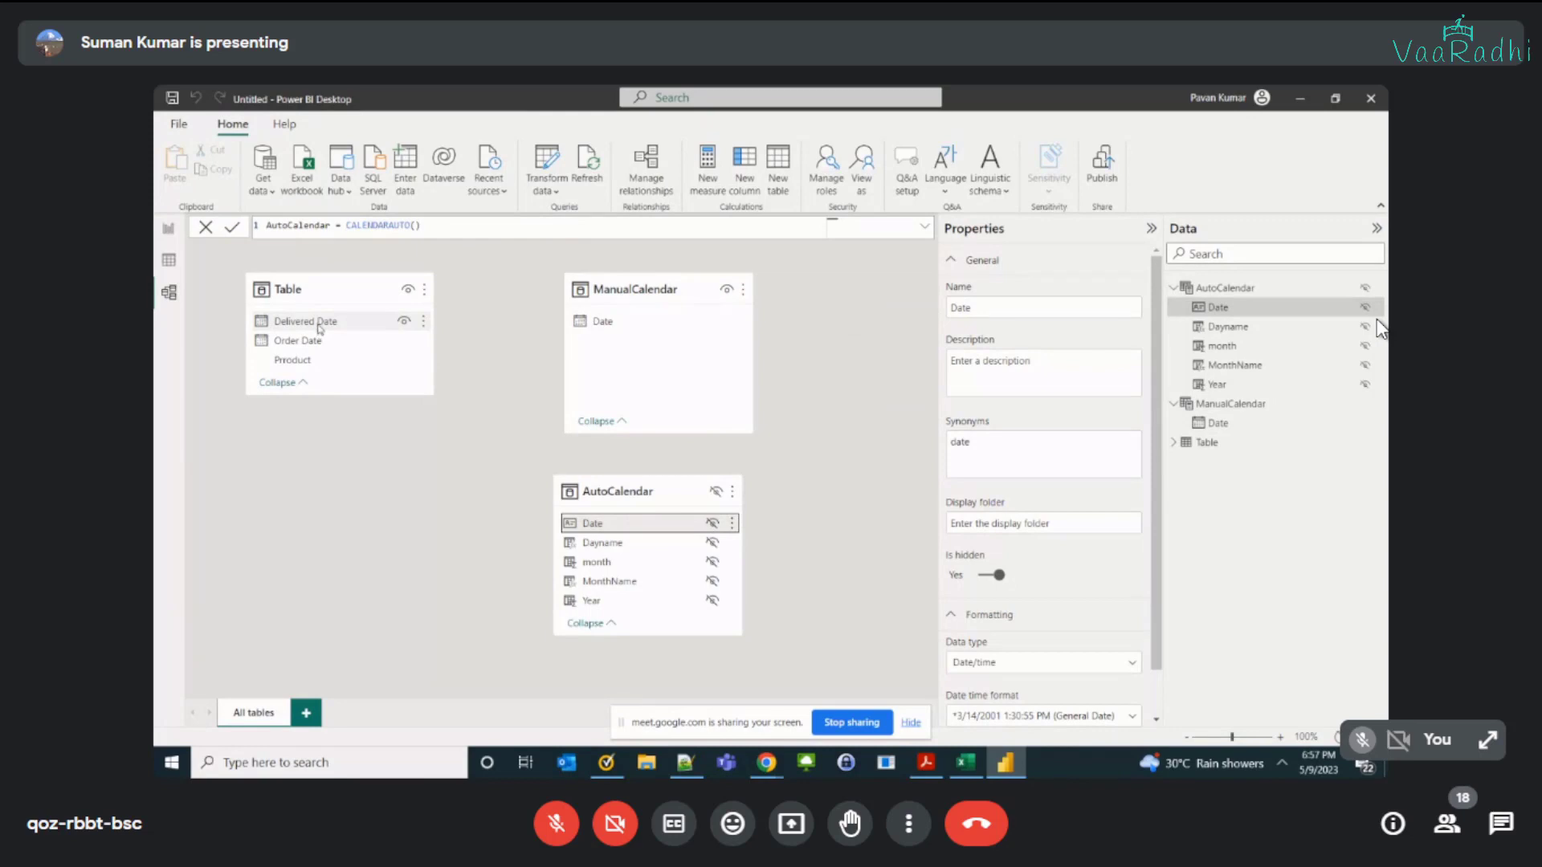
{"action": "left_click_drag", "start_coordinate": [613, 523], "coordinate": [359, 323]}
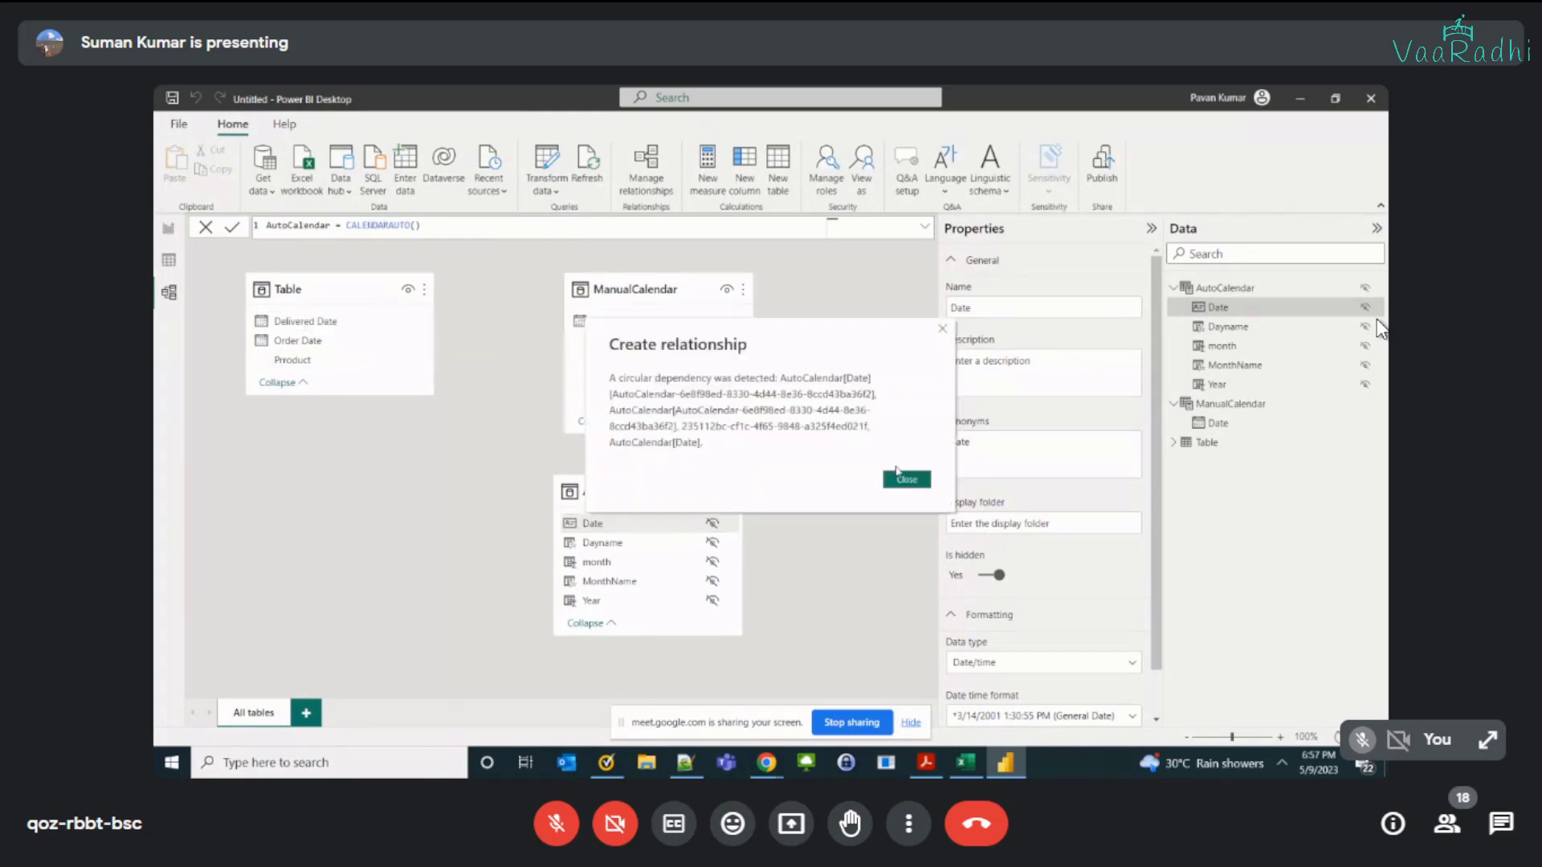
{"action": "left_click", "coordinate": [908, 481]}
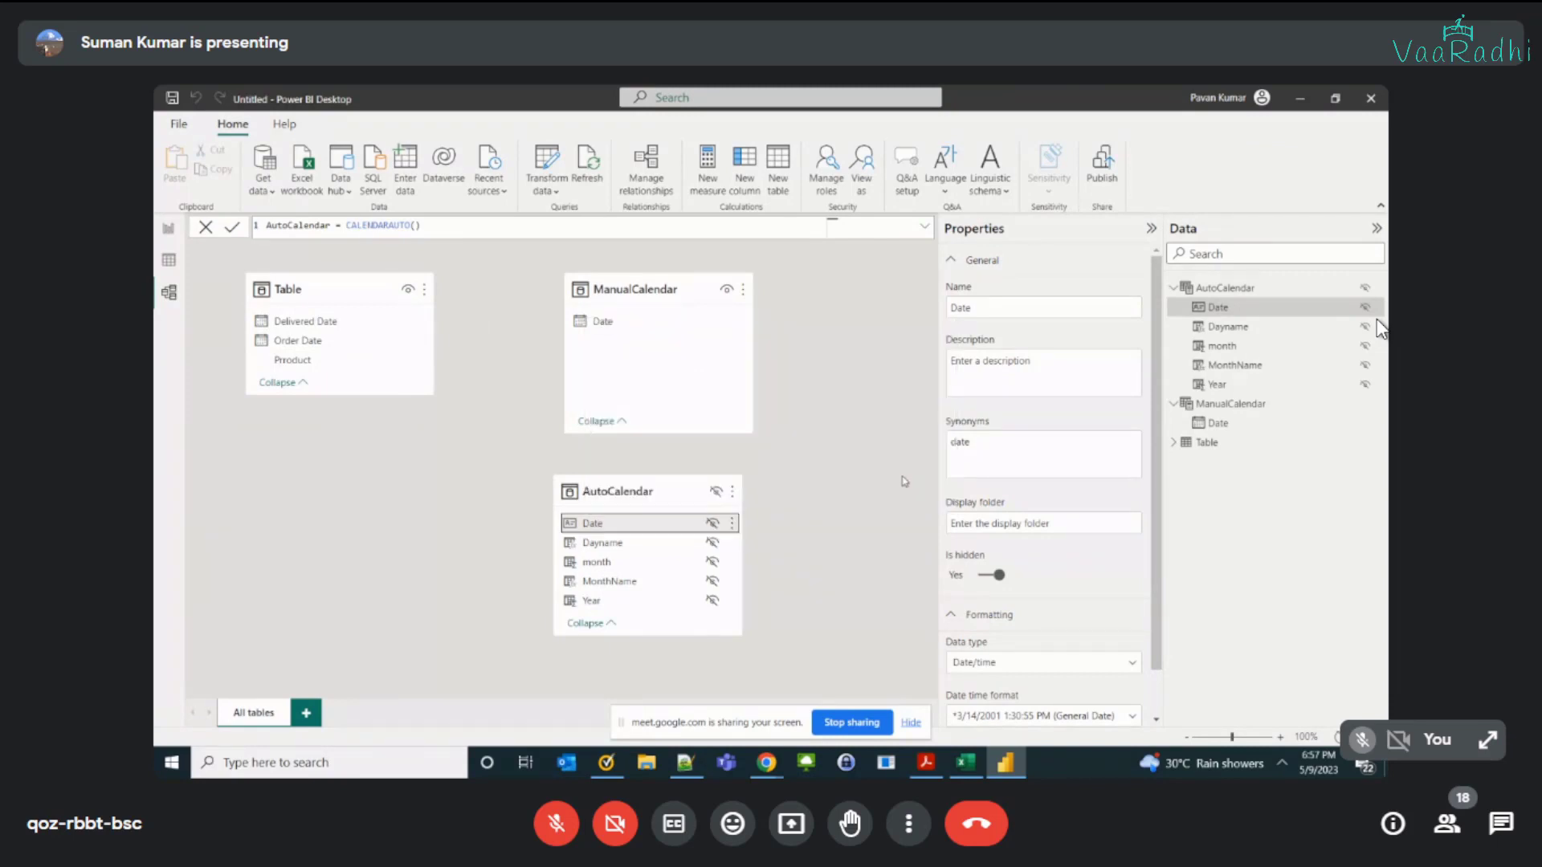
{"action": "left_click_drag", "start_coordinate": [608, 532], "coordinate": [281, 339]}
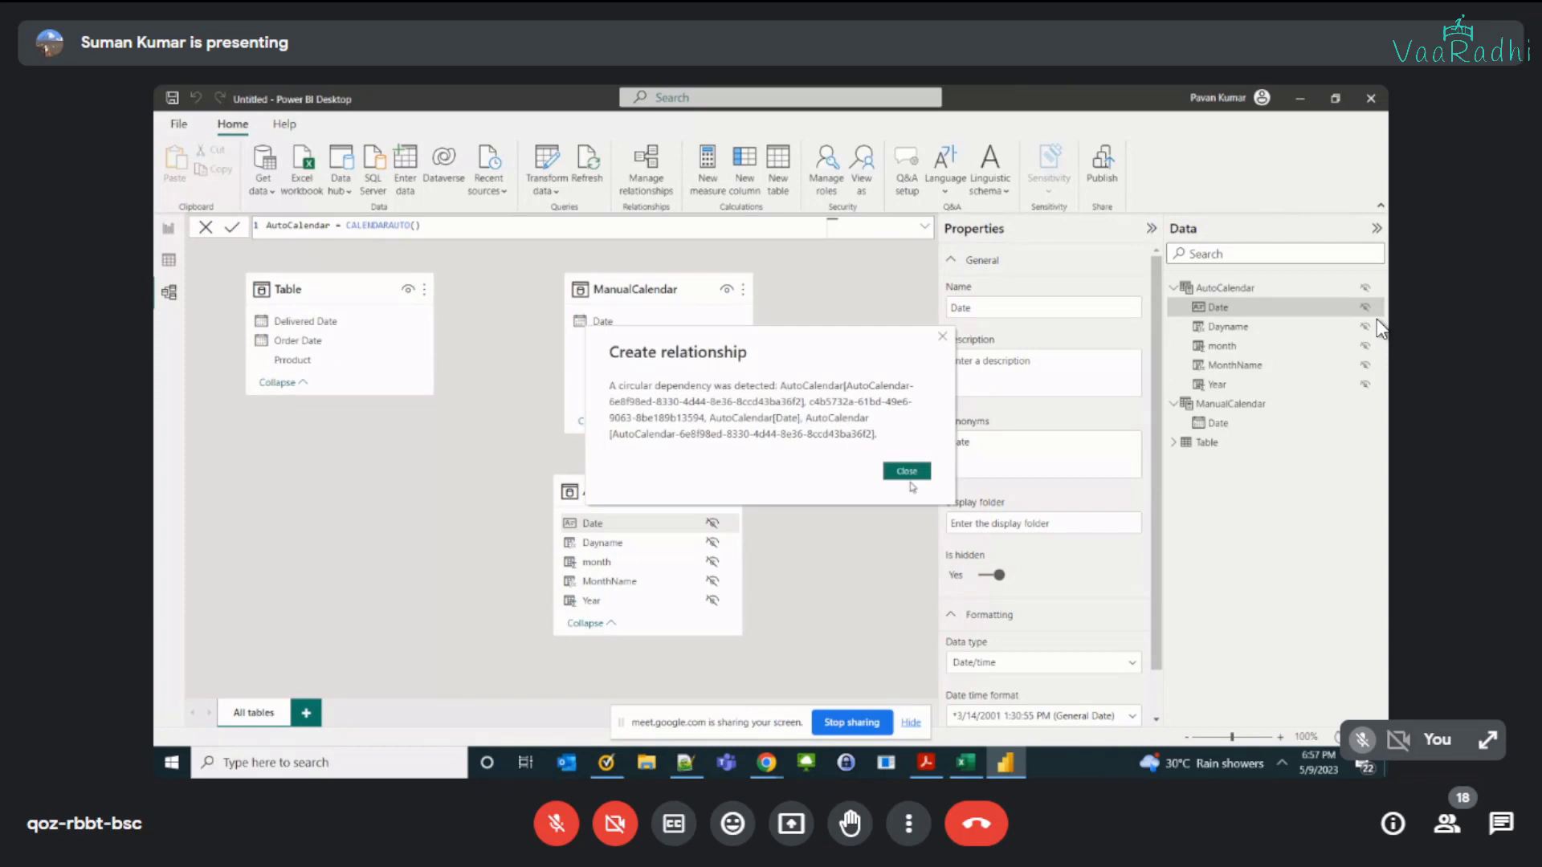
{"action": "left_click", "coordinate": [906, 472]}
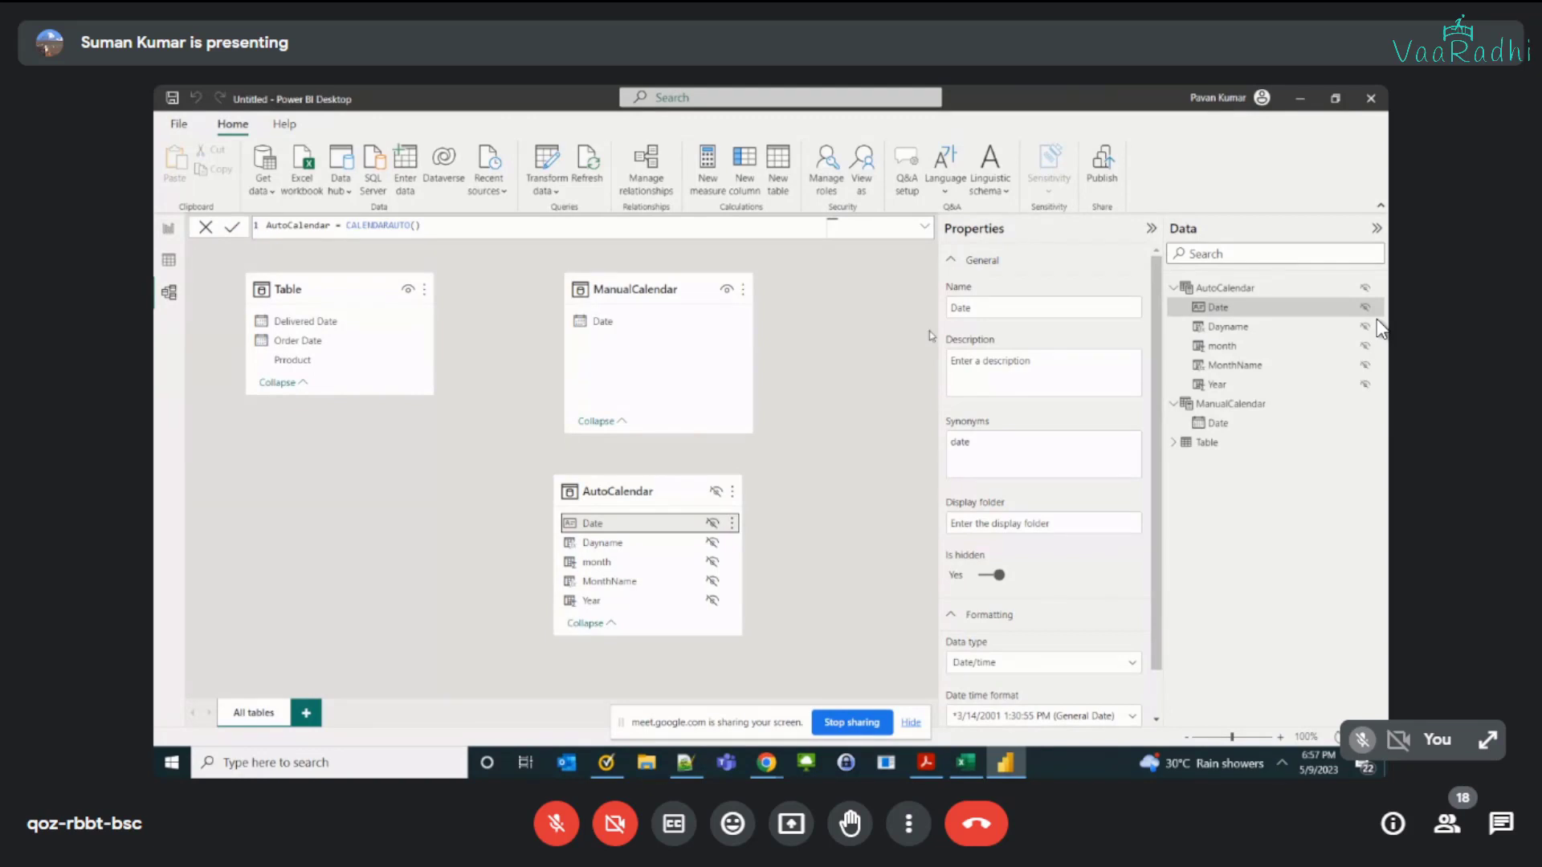
{"action": "left_click", "coordinate": [170, 262]}
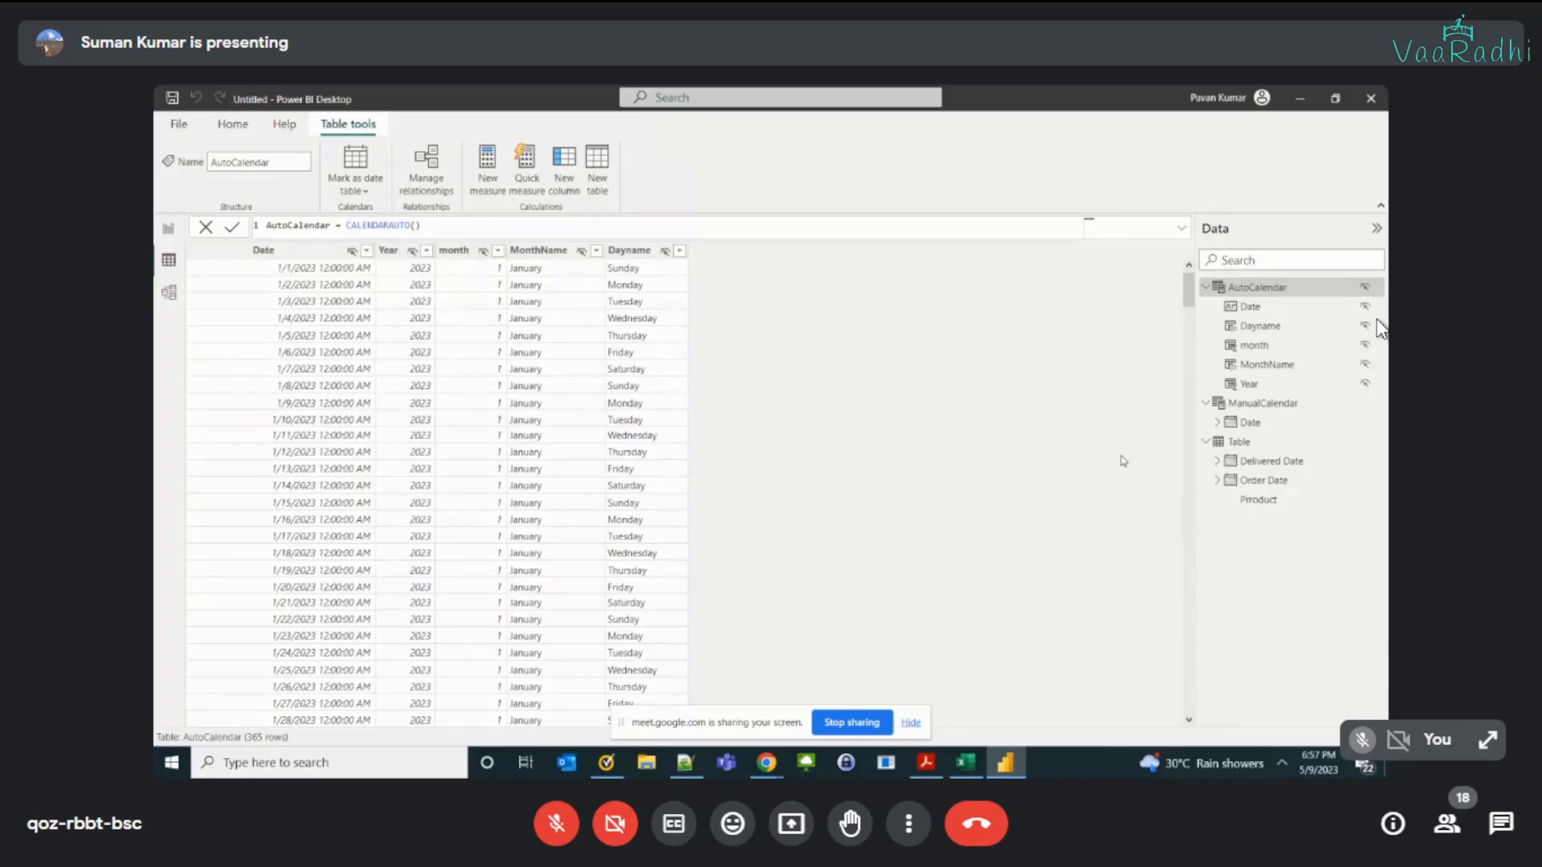
Step: Compare AutoCalendar's CALENDARAUTO() formula with the Order Date and Delivered Date columns of the order table
{"action": "left_click", "coordinate": [1239, 442]}
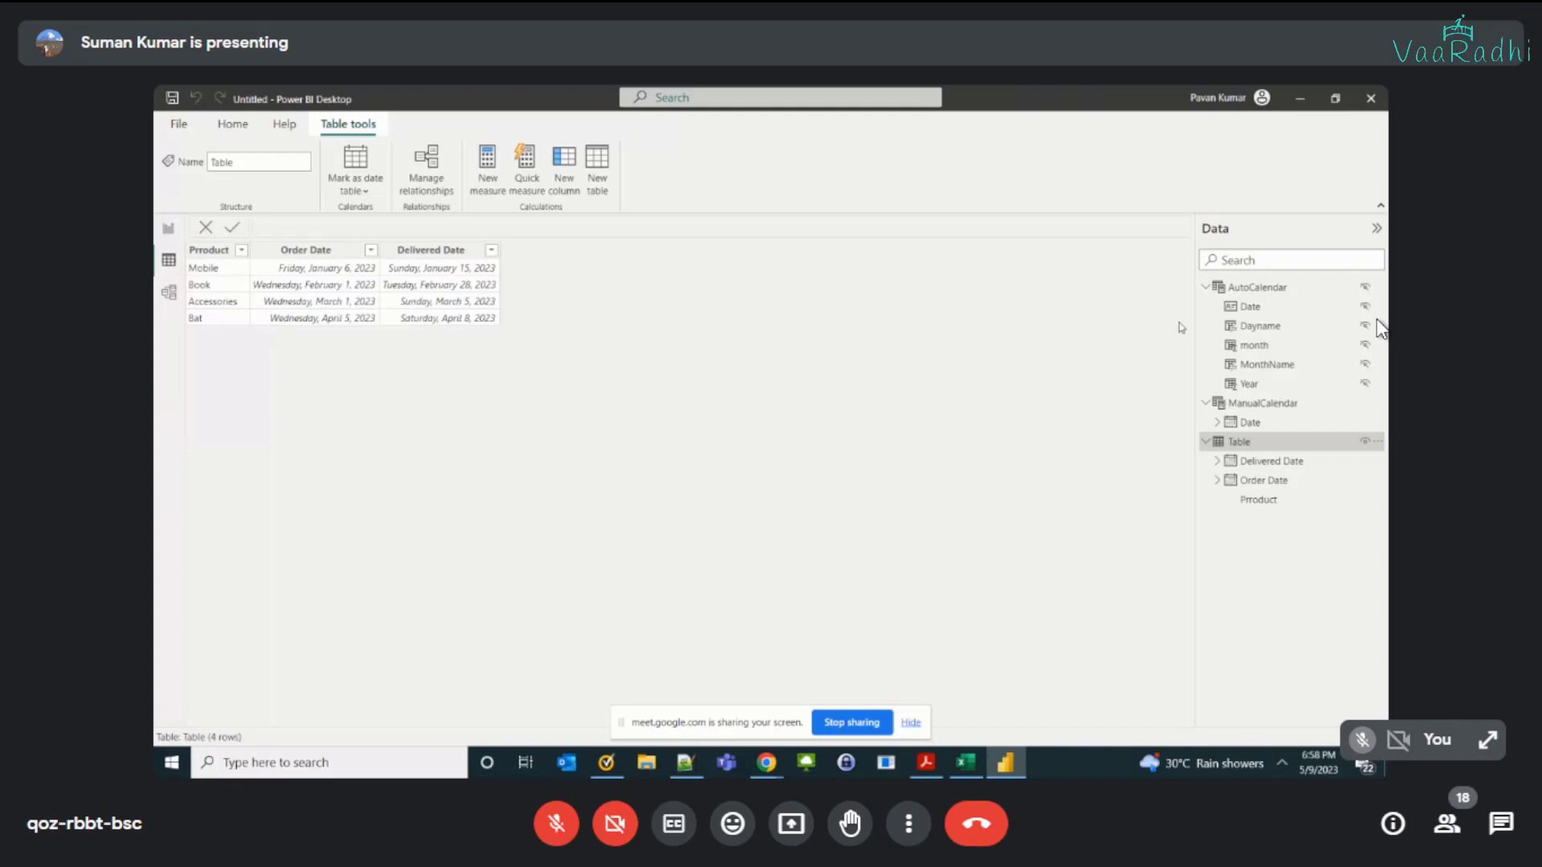
{"action": "left_click", "coordinate": [1239, 289]}
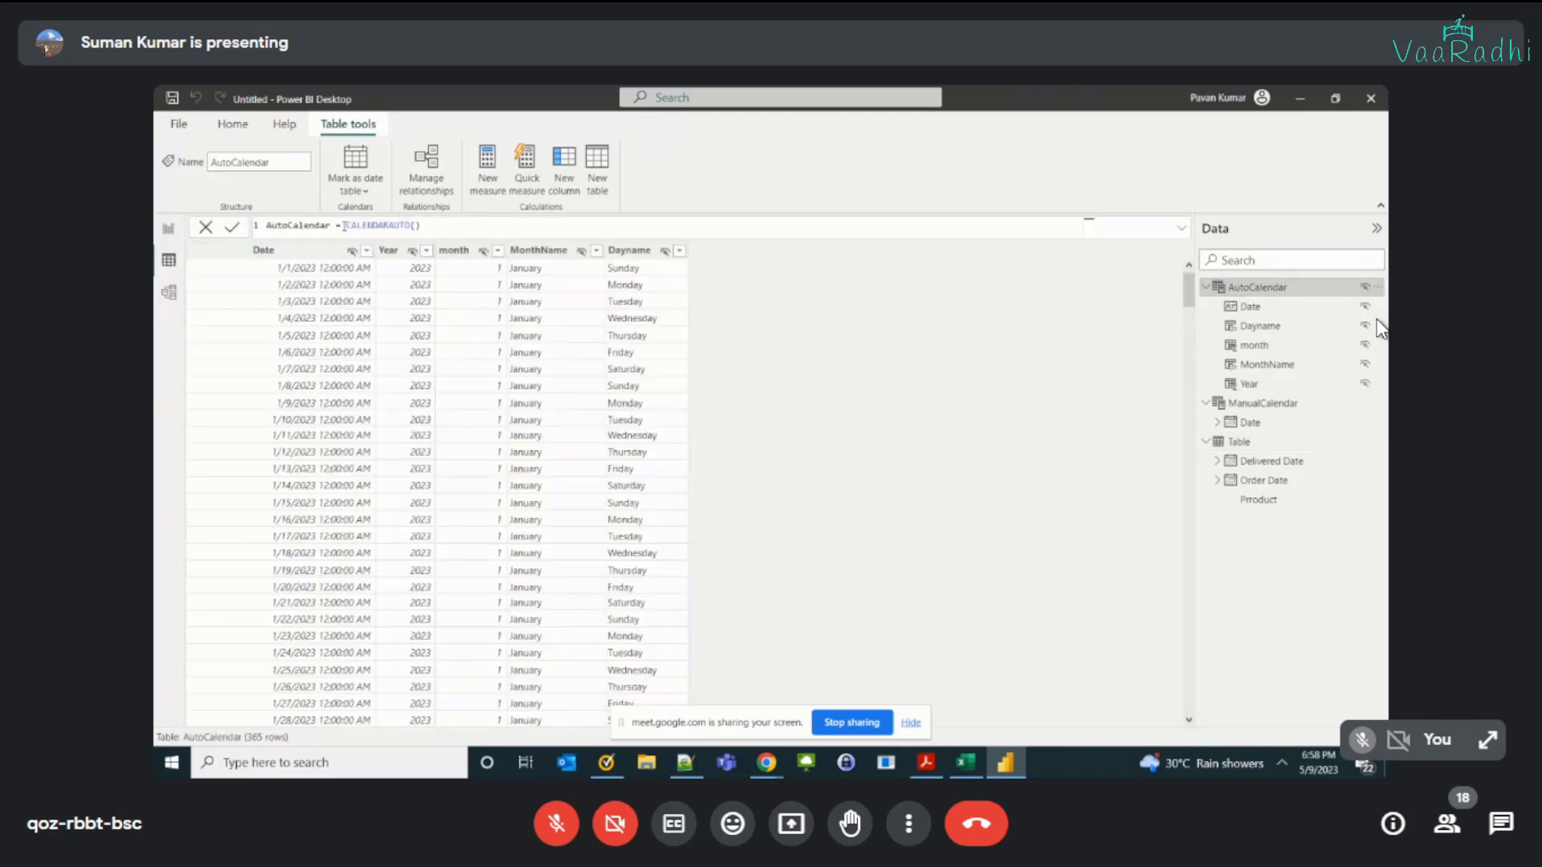
{"action": "left_click_drag", "start_coordinate": [343, 225], "coordinate": [421, 226]}
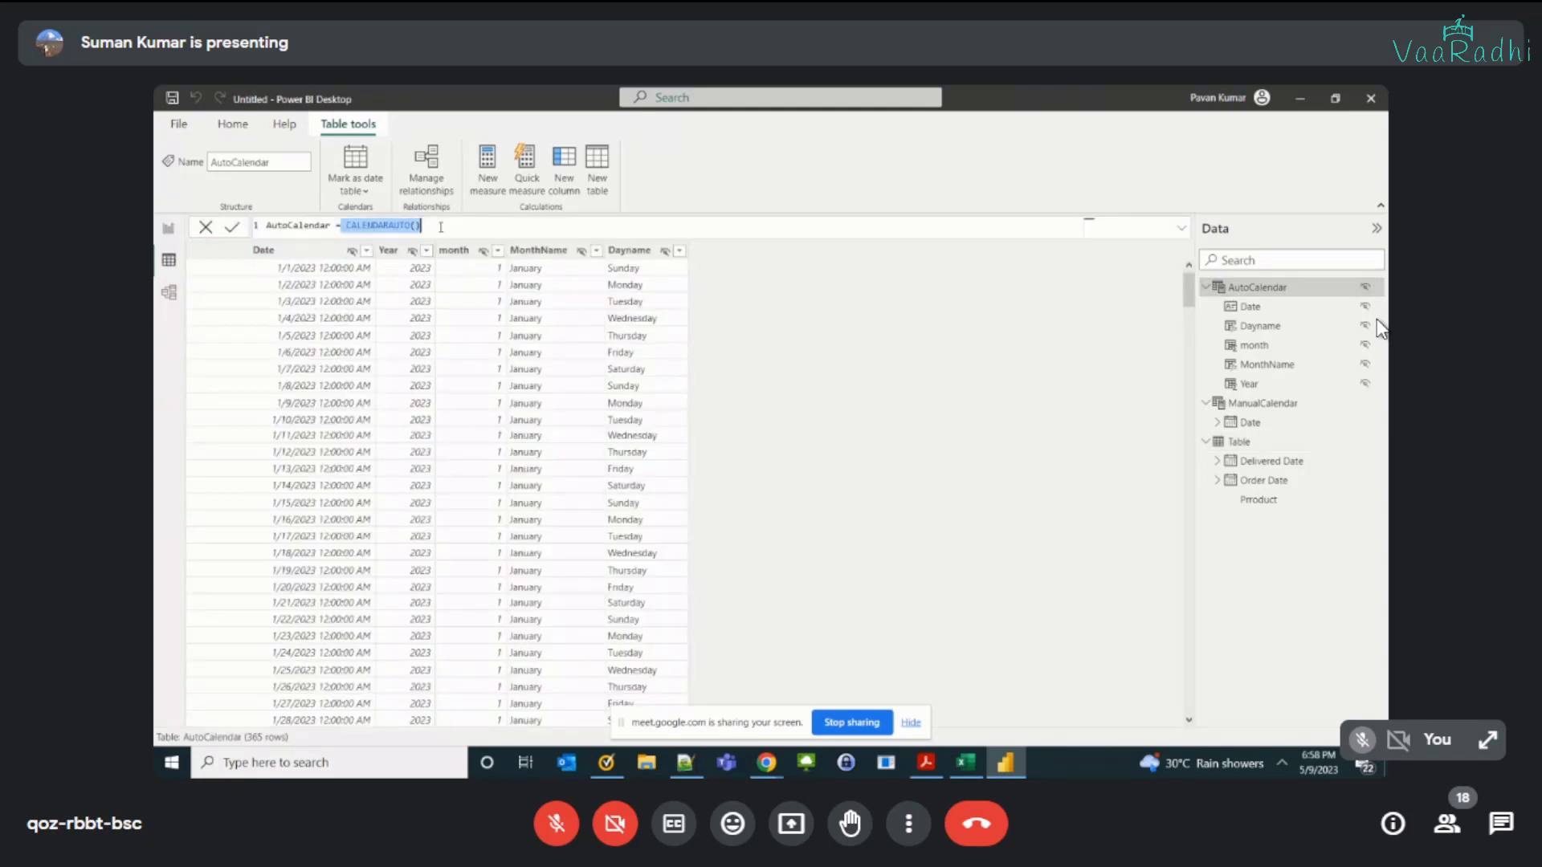
{"action": "left_click", "coordinate": [1237, 444]}
{"action": "left_click", "coordinate": [328, 269]}
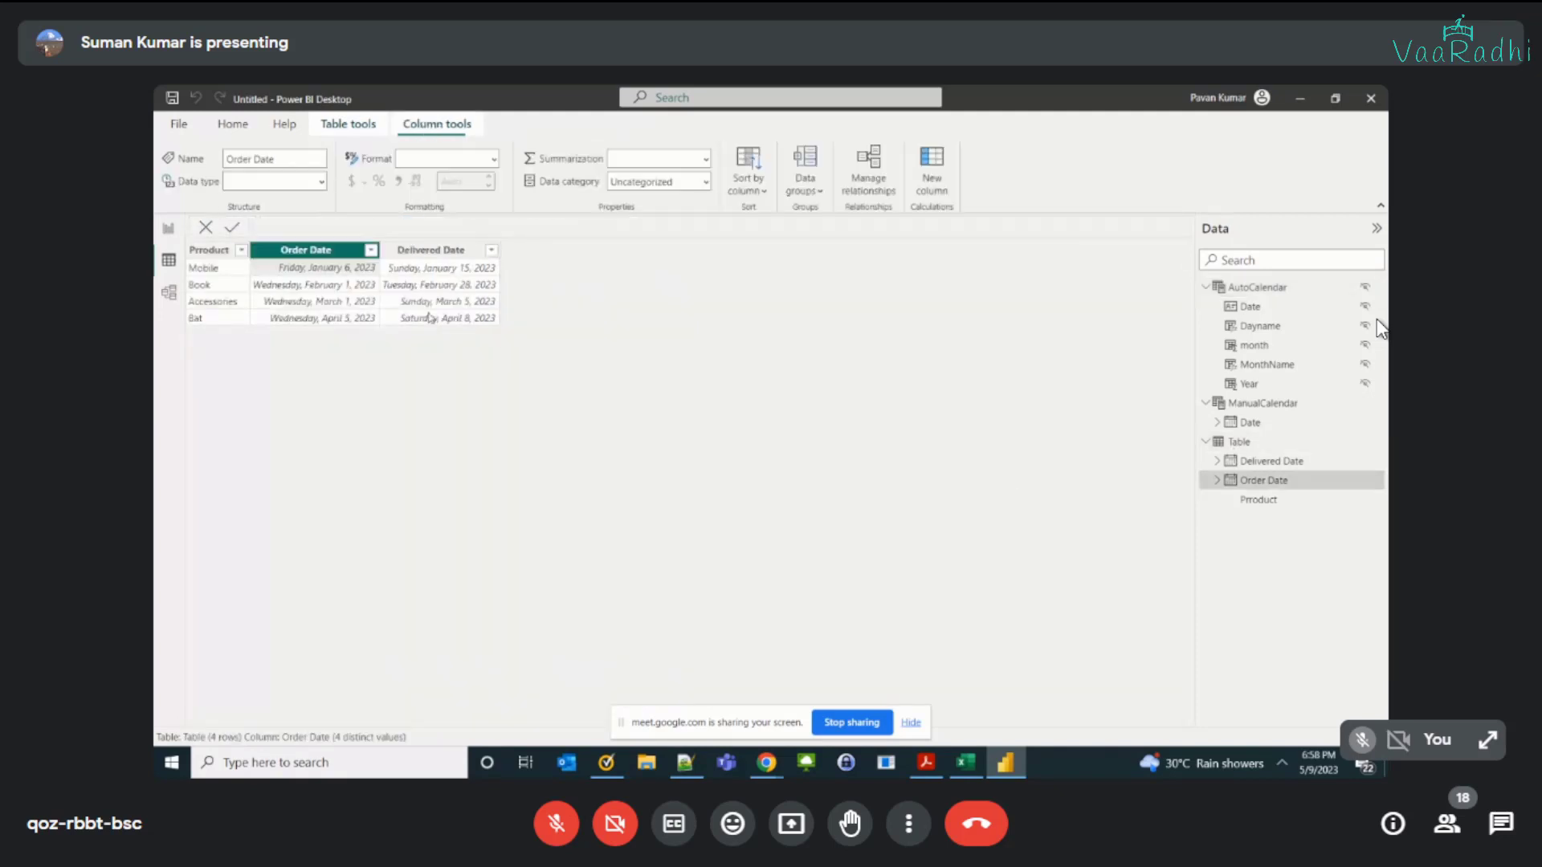
{"action": "left_click", "coordinate": [430, 317]}
Step: Review the date table marking options of AutoCalendar, and show the data model diagram
{"action": "left_click", "coordinate": [1333, 289]}
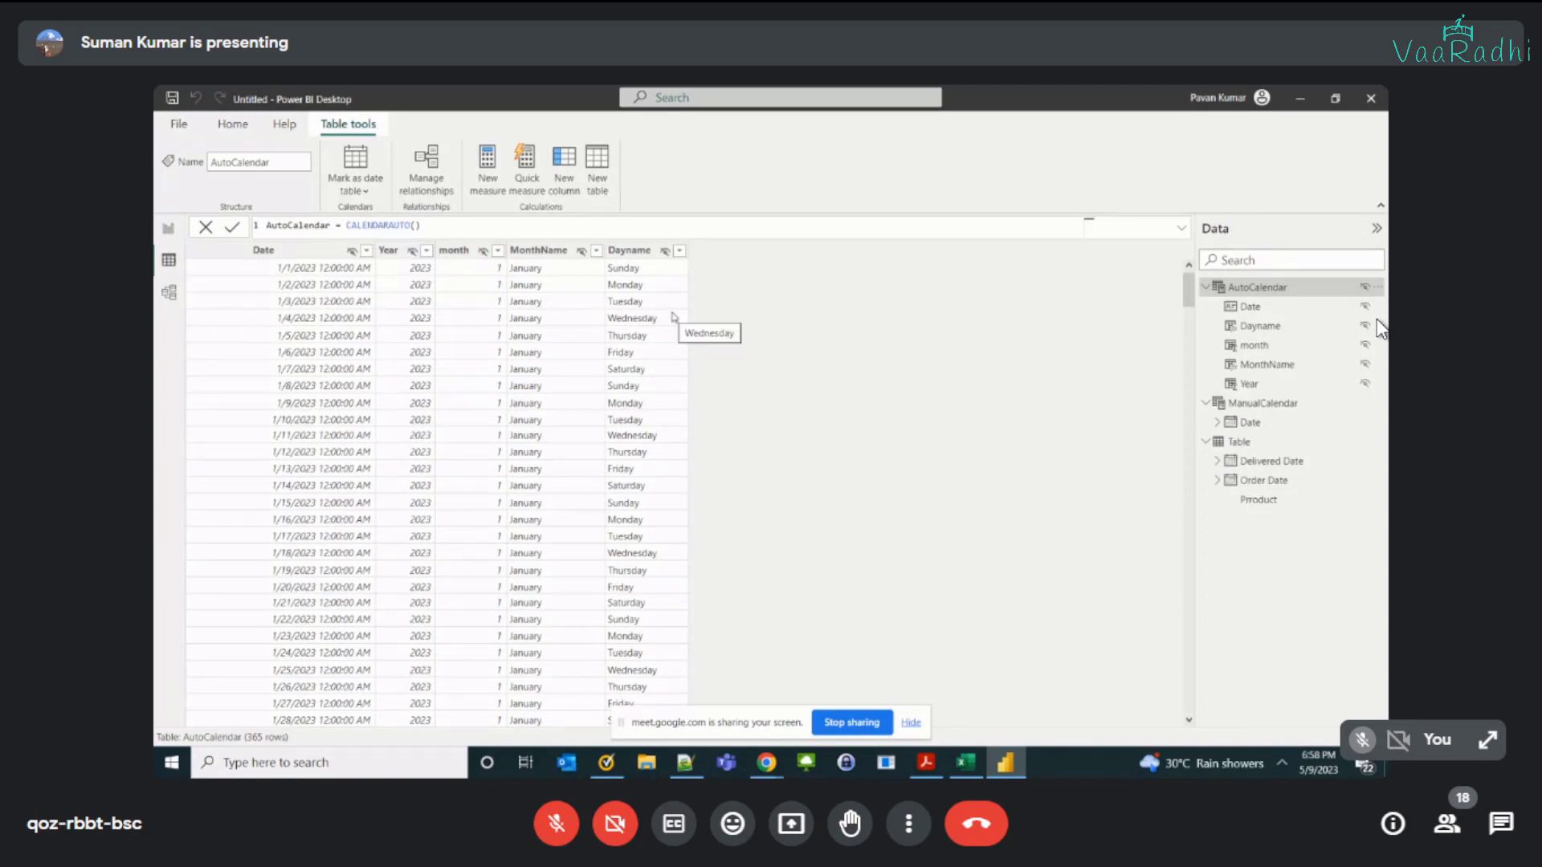
{"action": "left_click", "coordinate": [1376, 286]}
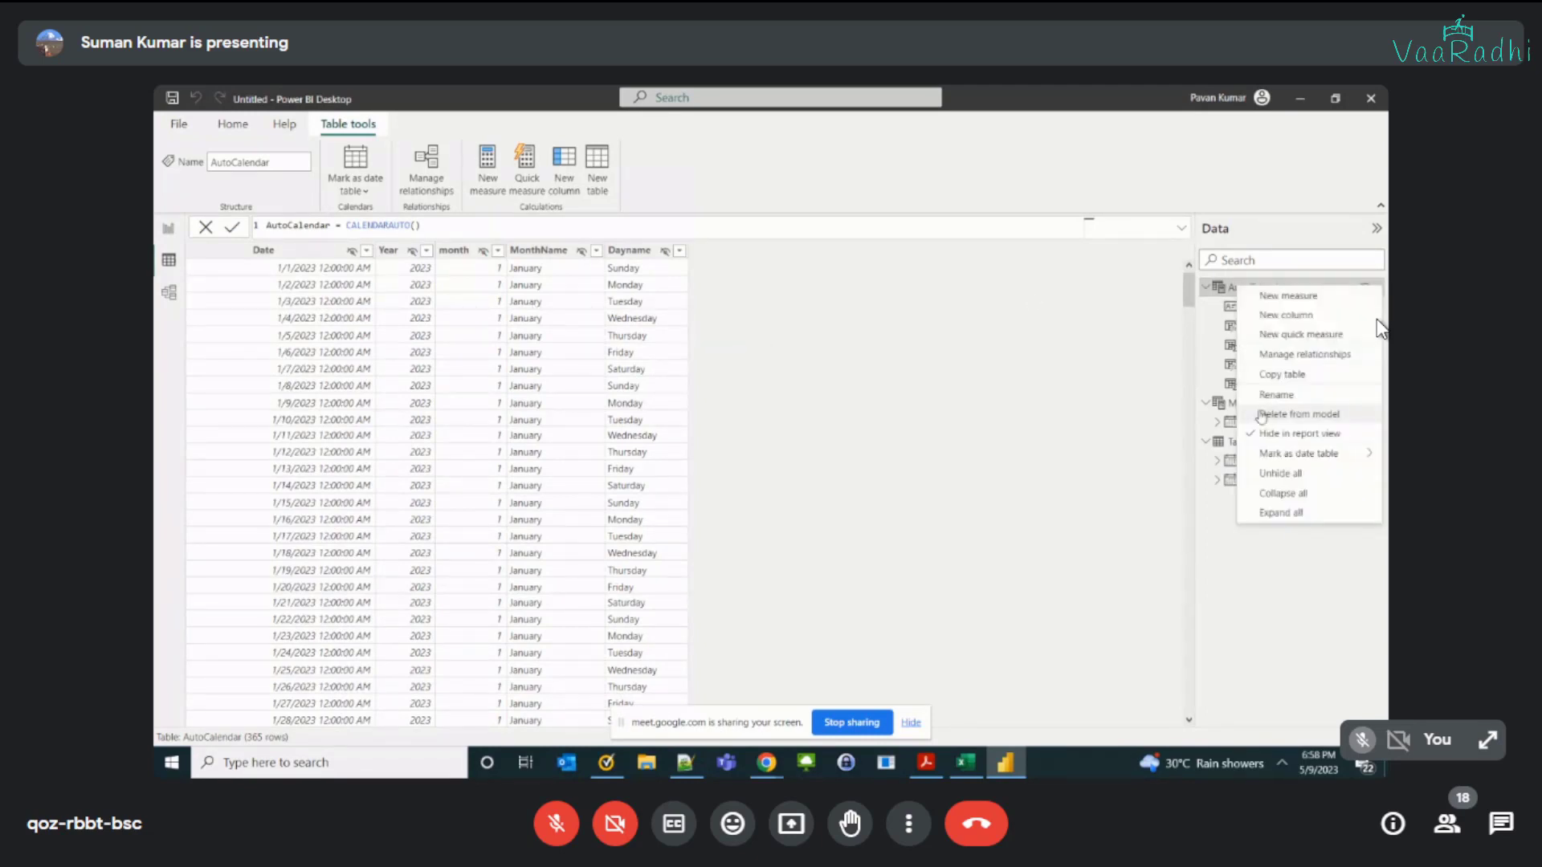
{"action": "mouse_move", "coordinate": [1285, 454]}
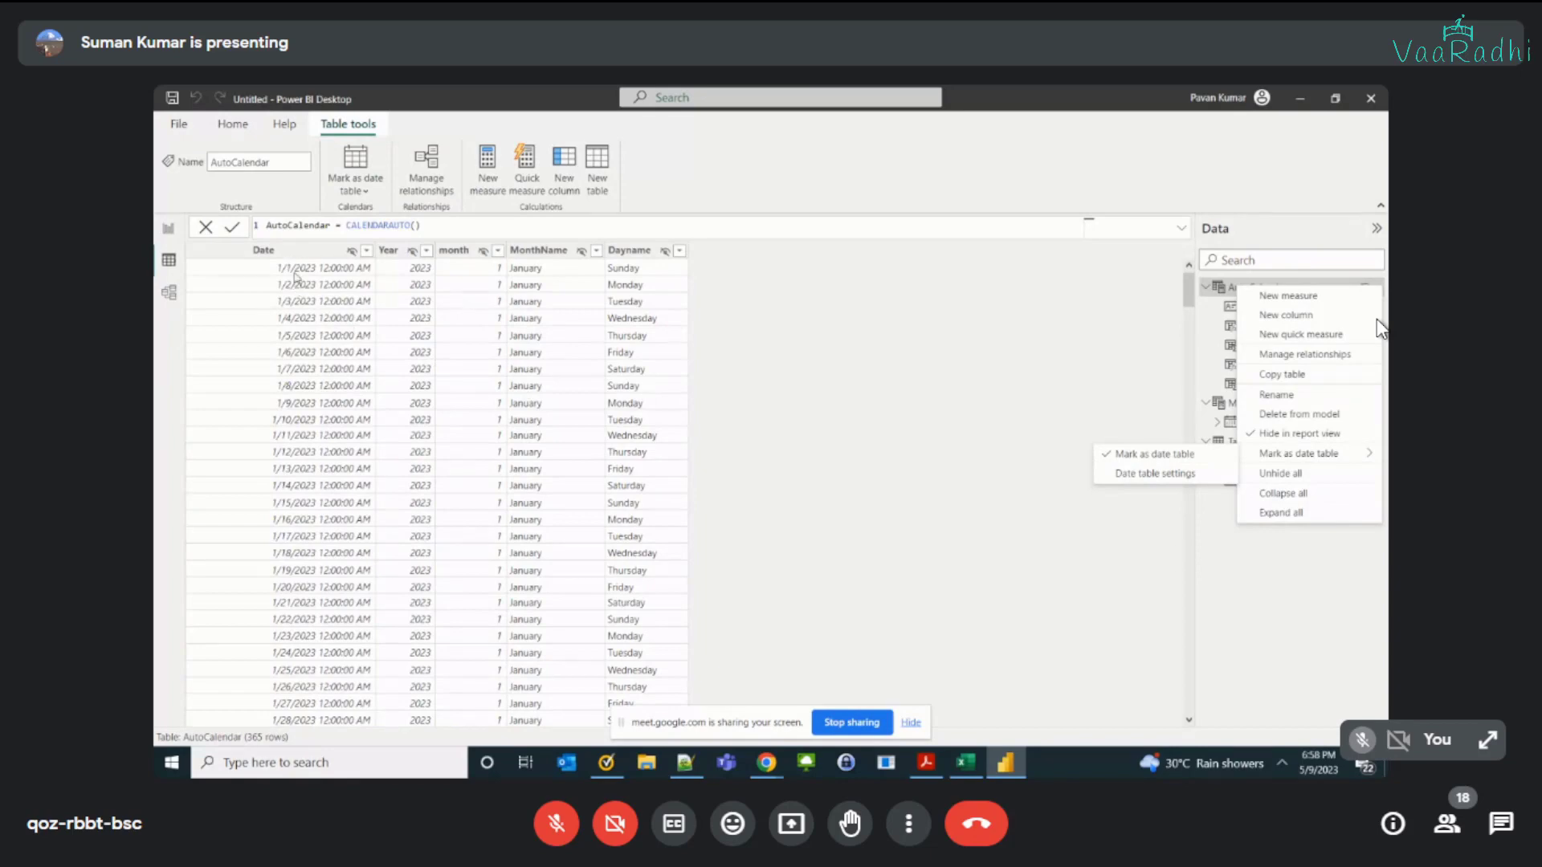
{"action": "left_click", "coordinate": [1116, 415]}
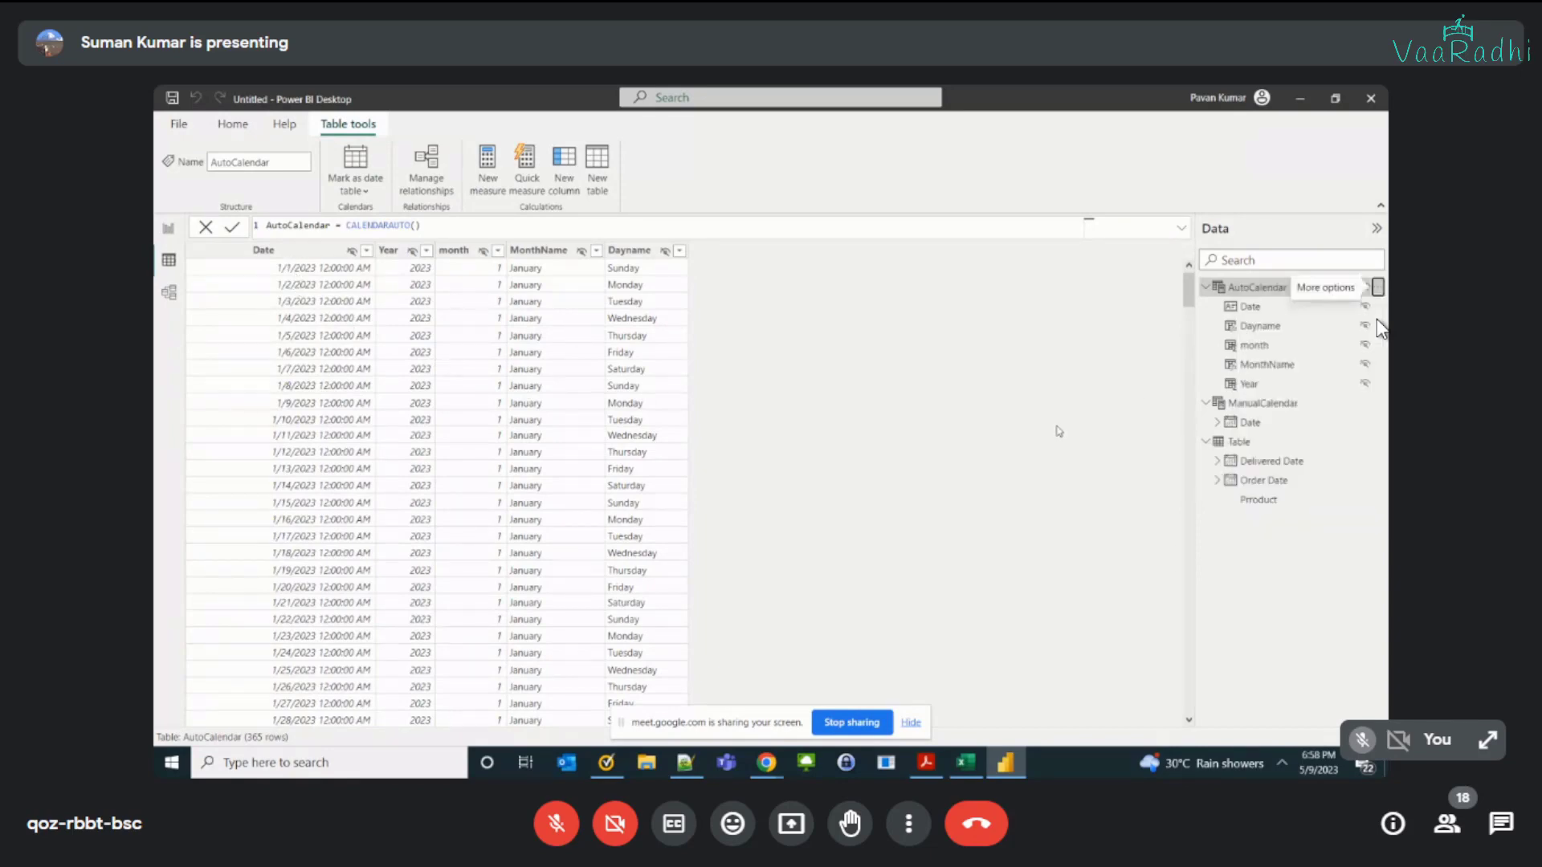
{"action": "left_click", "coordinate": [168, 293]}
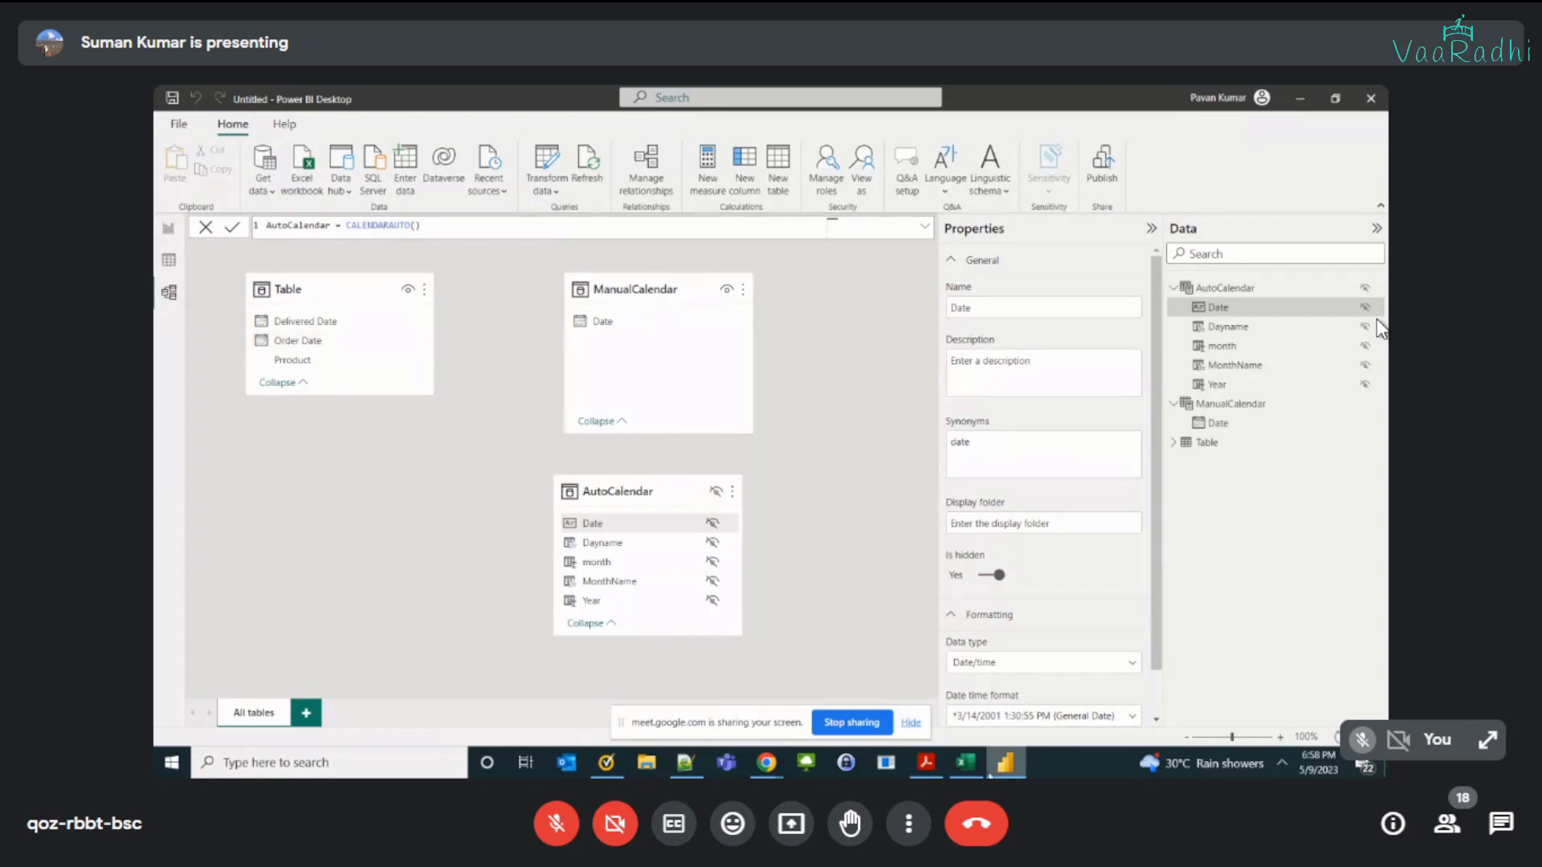
Step: Switch to the Dax Date Functions workbook in Excel, copy the CALENDAR formula example from B20 into C18, and save the workbook
{"action": "key", "text": "alt+Tab"}
{"action": "scroll", "coordinate": [454, 598], "scroll_direction": "down", "scroll_amount": 4}
{"action": "scroll", "coordinate": [453, 597], "scroll_direction": "down", "scroll_amount": 5}
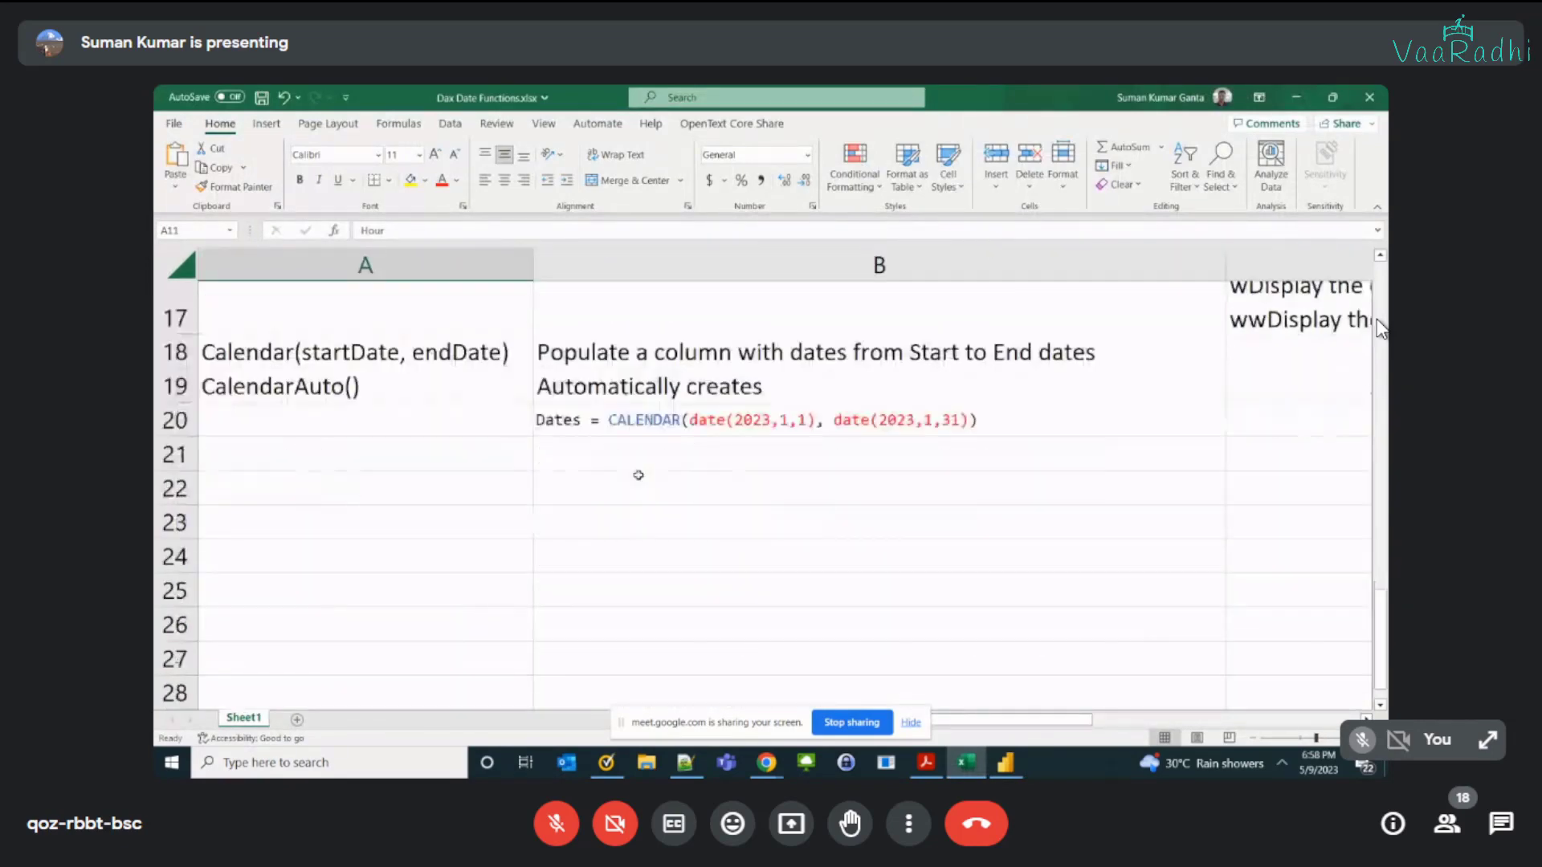
{"action": "left_click", "coordinate": [647, 419]}
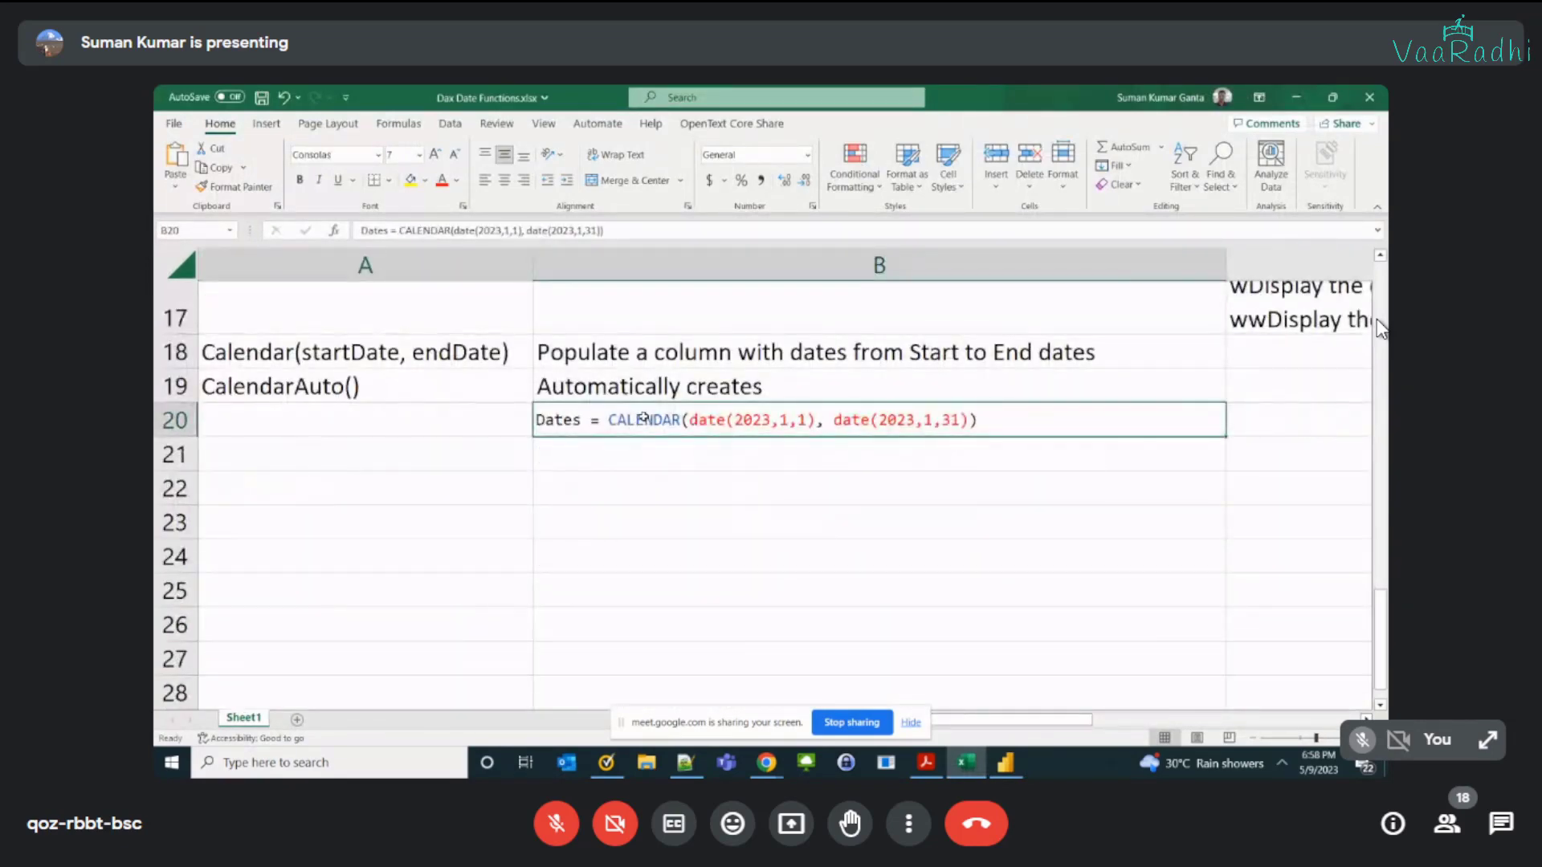
{"action": "key", "text": "ctrl+c"}
{"action": "left_click", "coordinate": [1250, 341]}
{"action": "key", "text": "ctrl+v"}
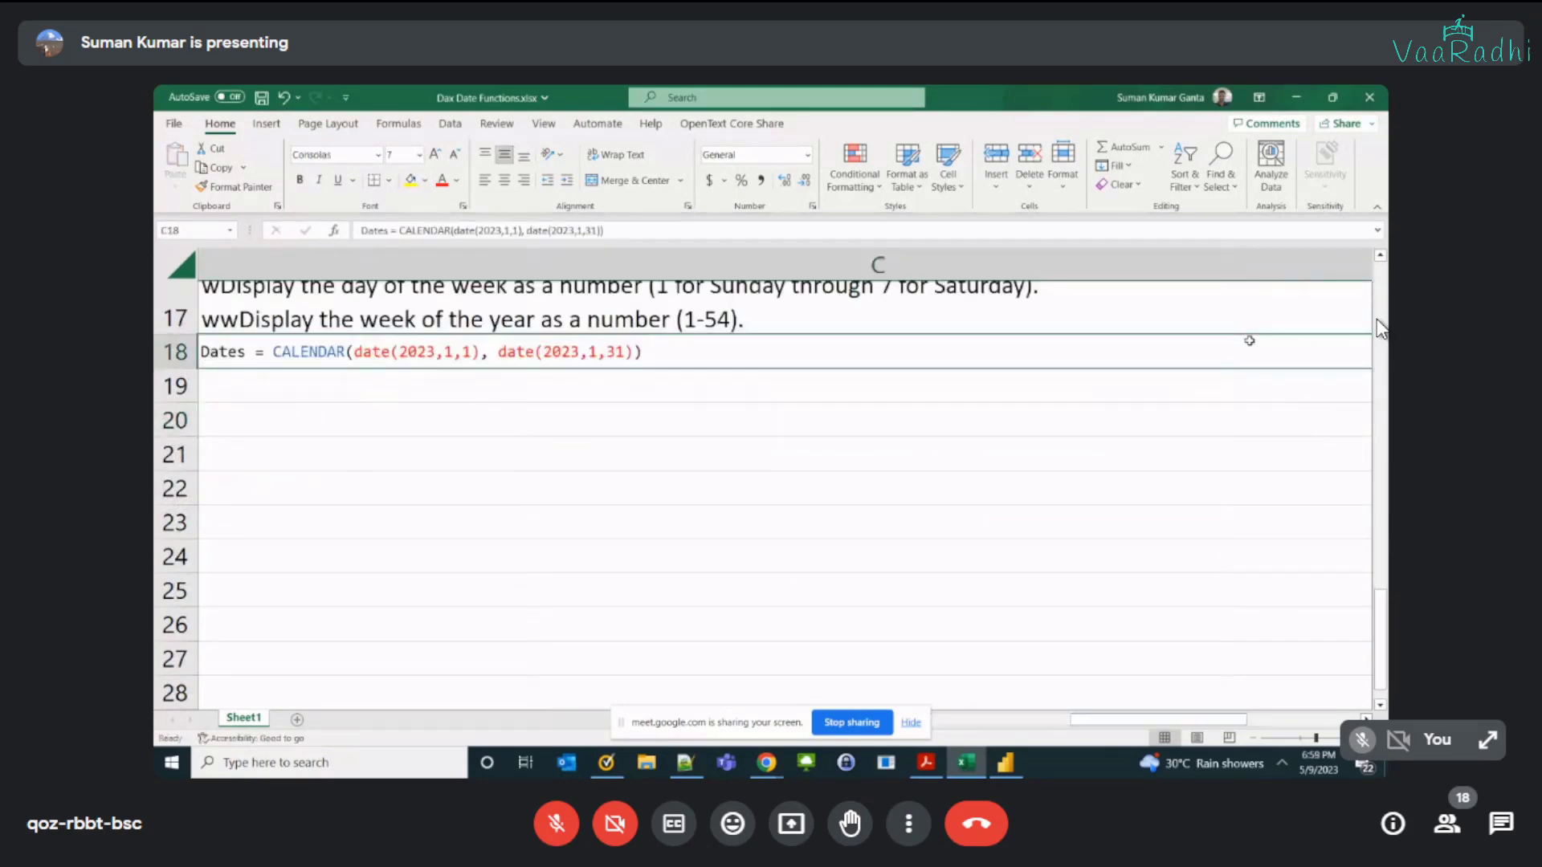
{"action": "key", "text": "ctrl+s"}
{"action": "scroll", "coordinate": [835, 617], "scroll_direction": "down", "scroll_amount": 1}
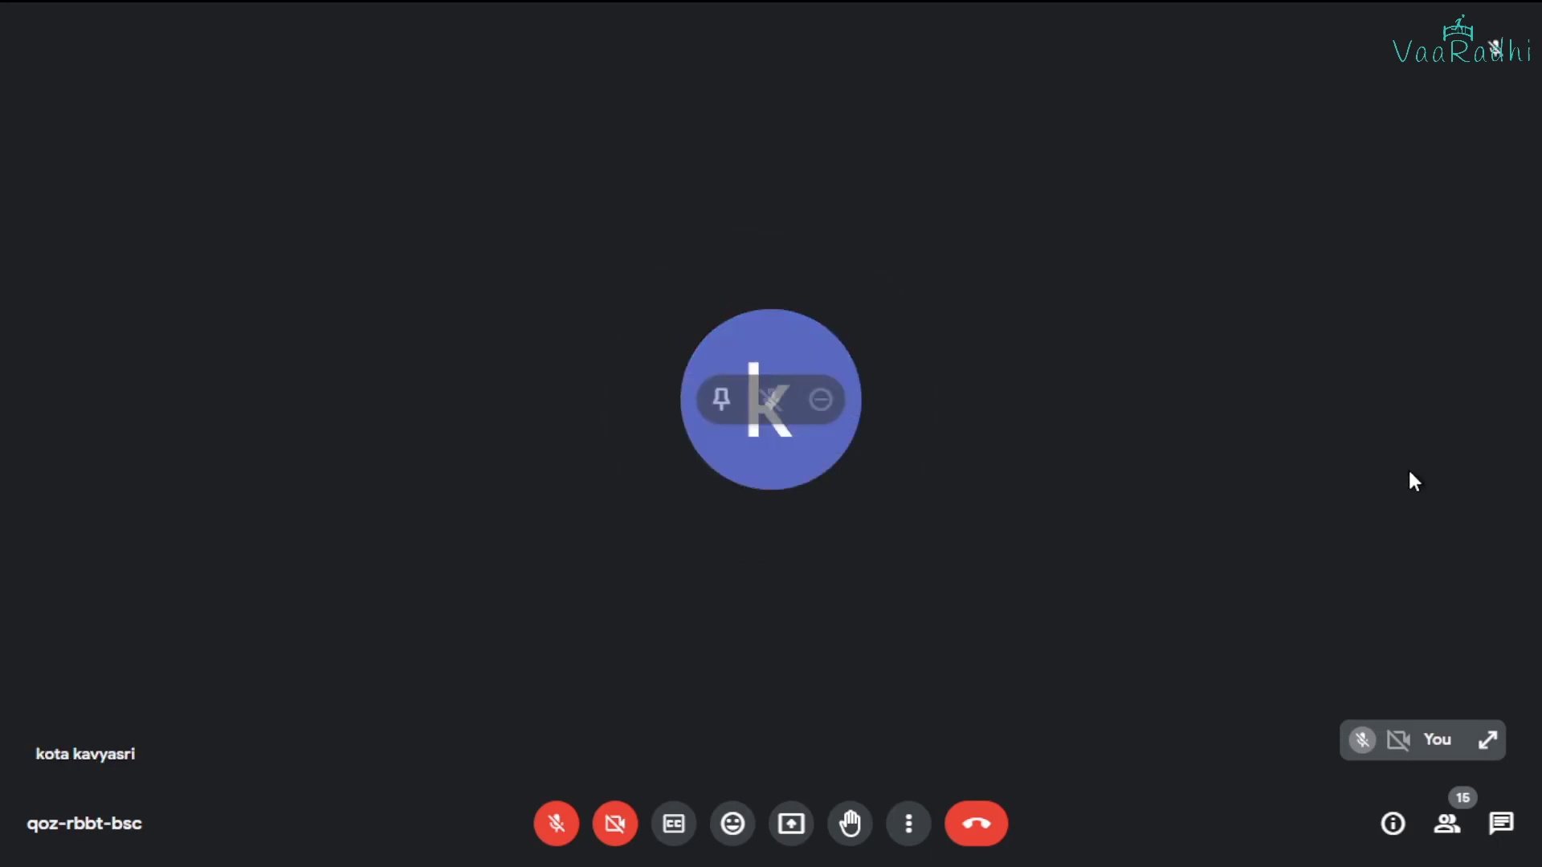
{"action": "key", "text": "alt+Tab"}
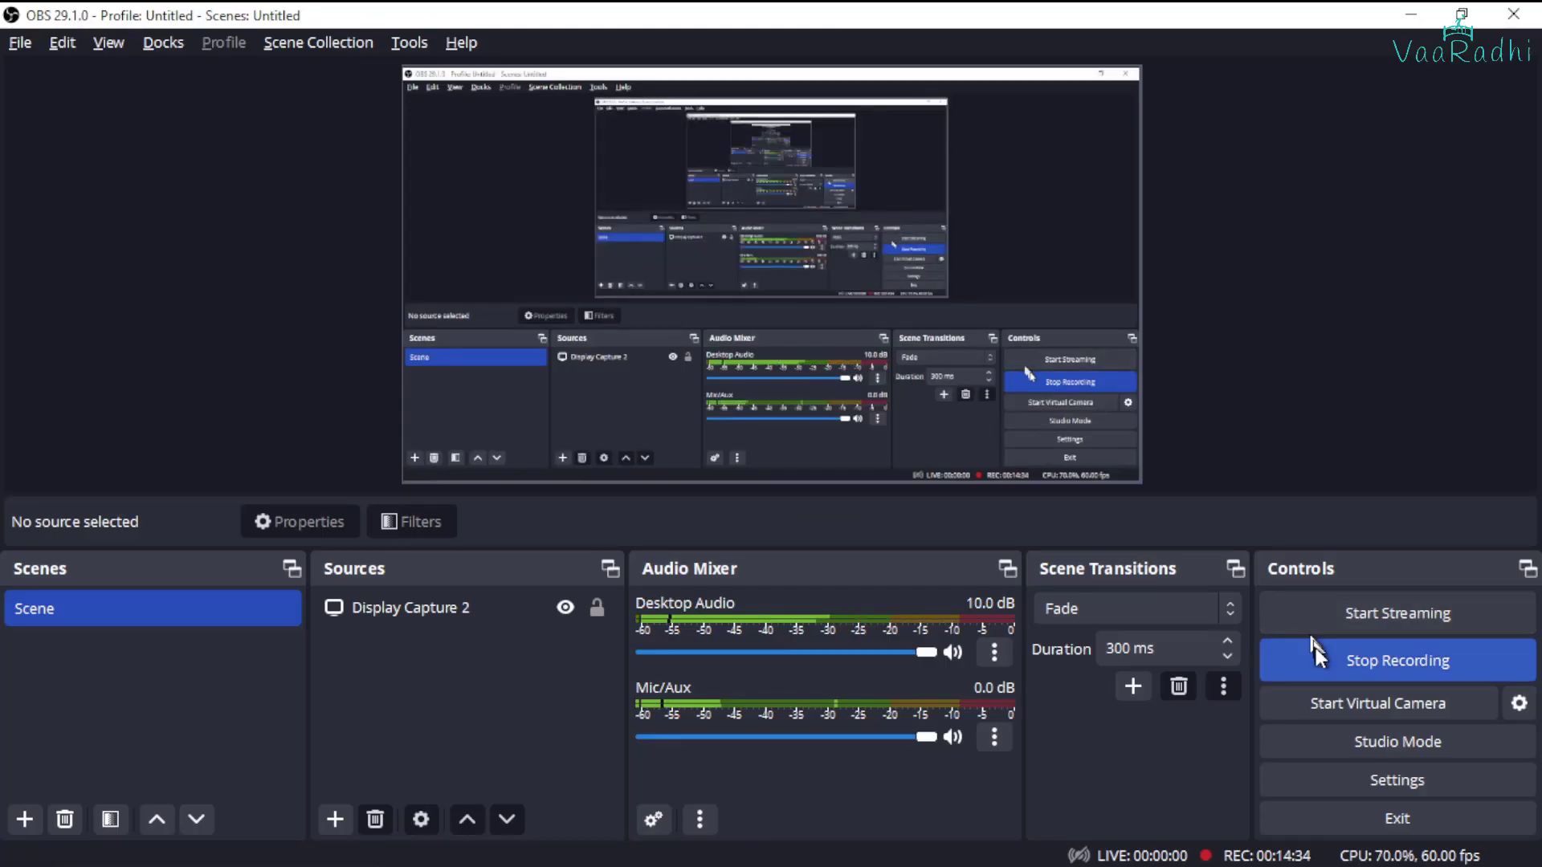